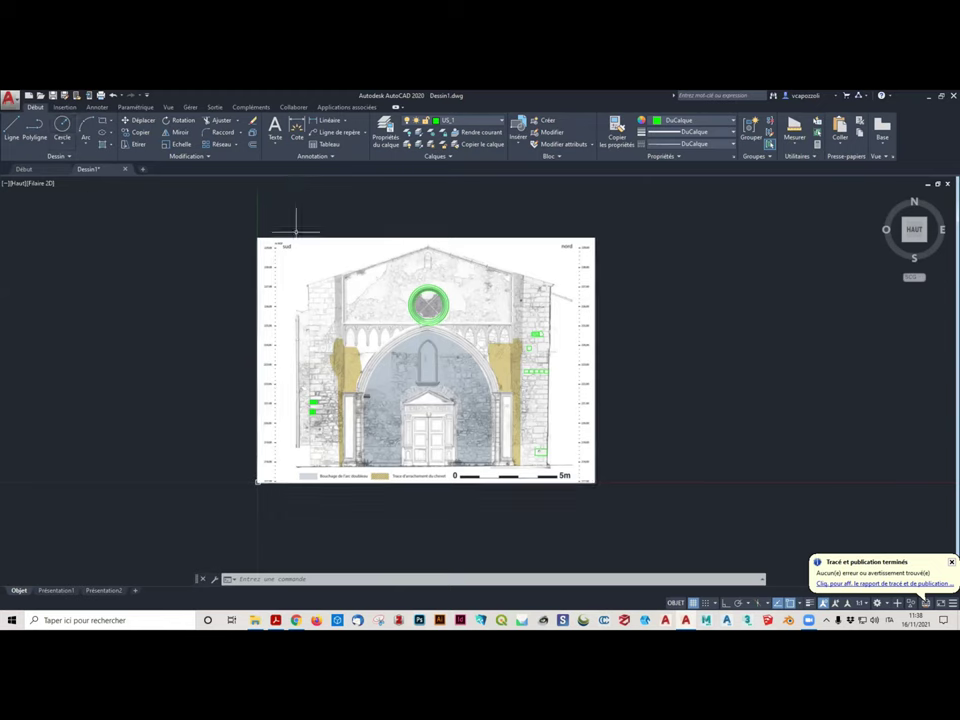
Select the facade image, then cancel the selection with Esc
left_click(221, 206)
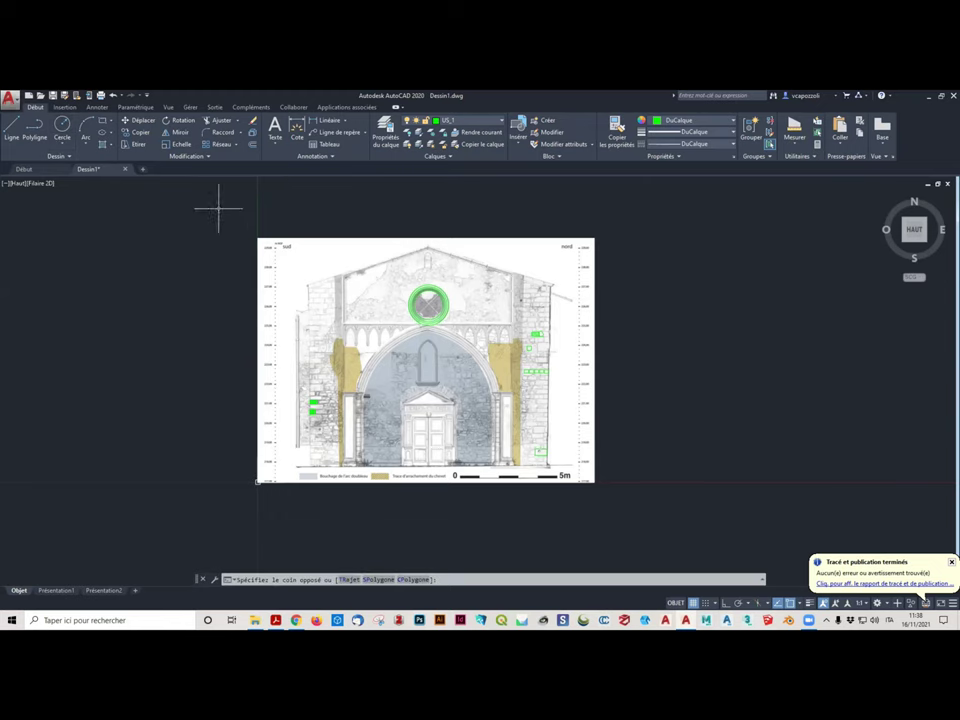
left_click(657, 490)
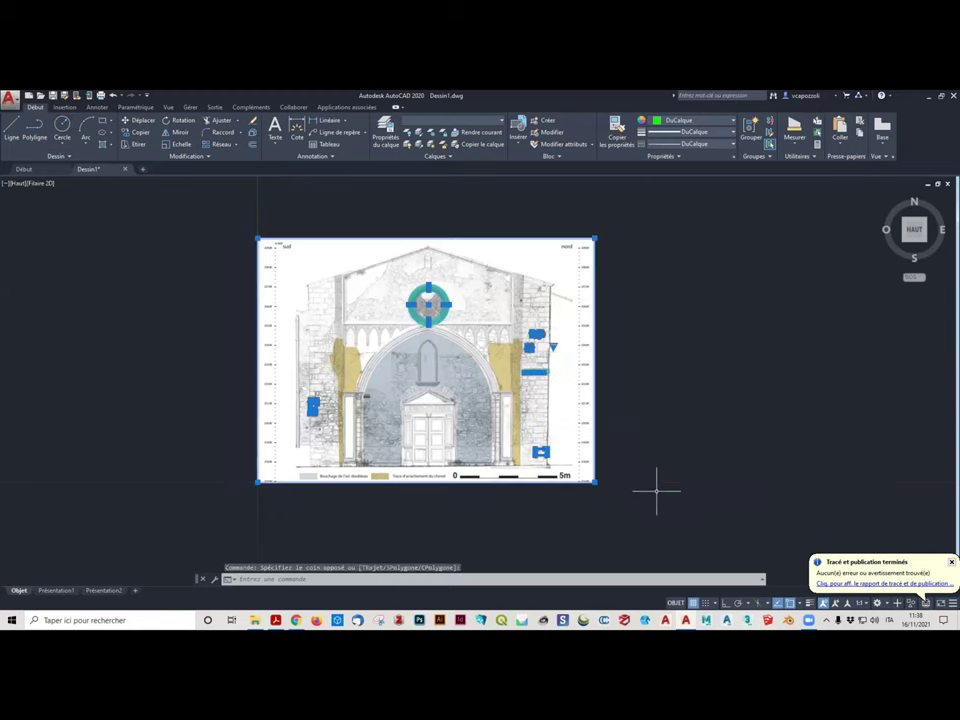
key("Escape")
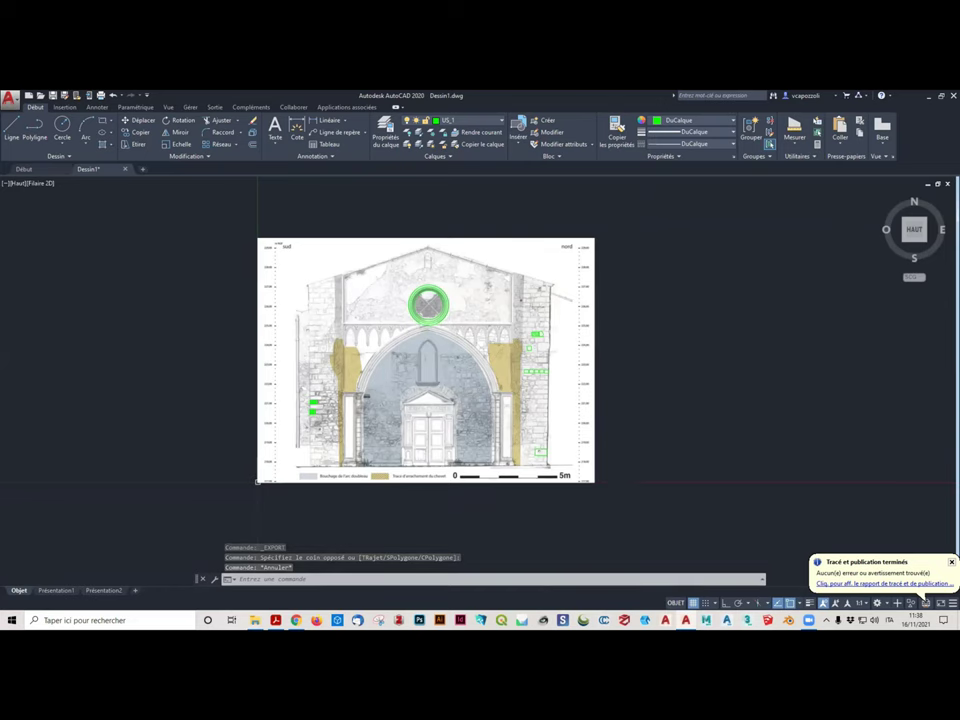
Open the Tracer - Objet plot dialog from the application menu's Imprimer entry
scroll(478, 302, "up", 2)
scroll(515, 310, "up", 2)
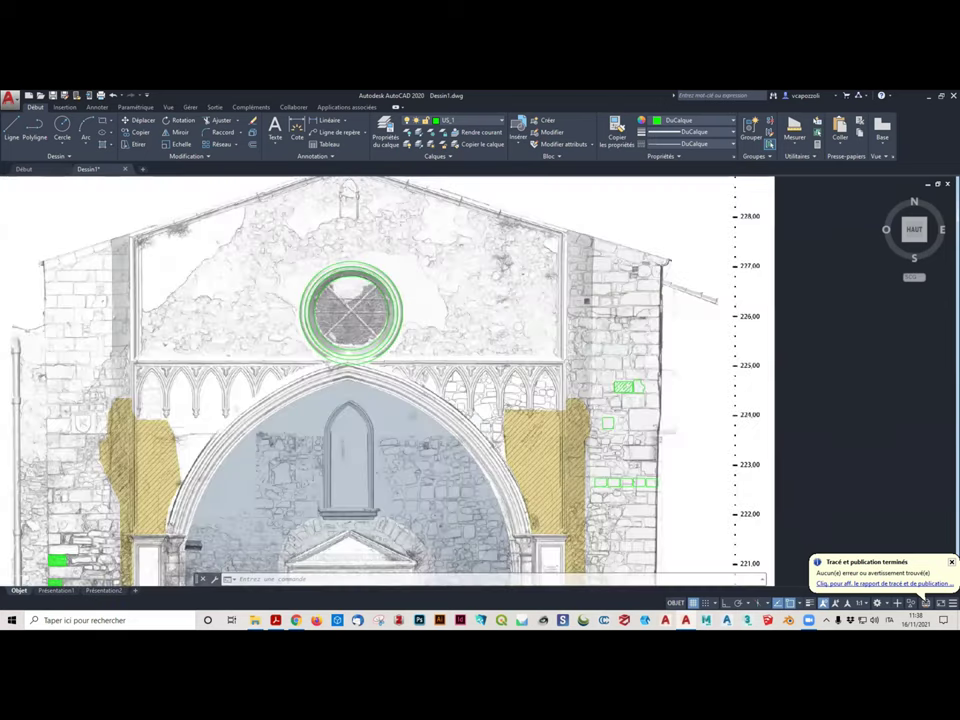
scroll(500, 302, "down", 4)
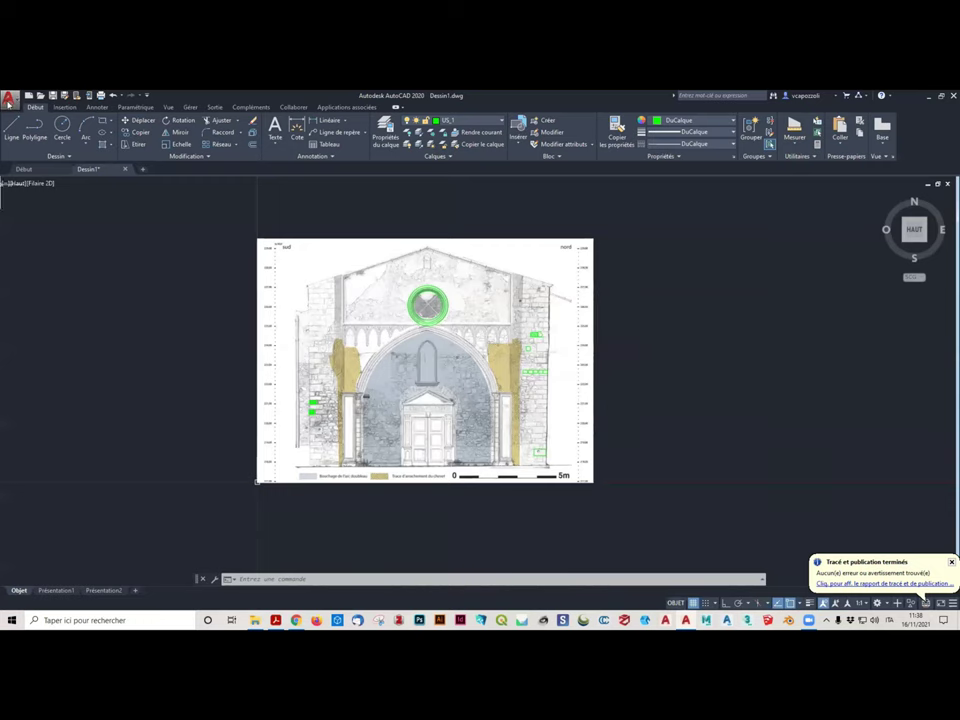
left_click(8, 100)
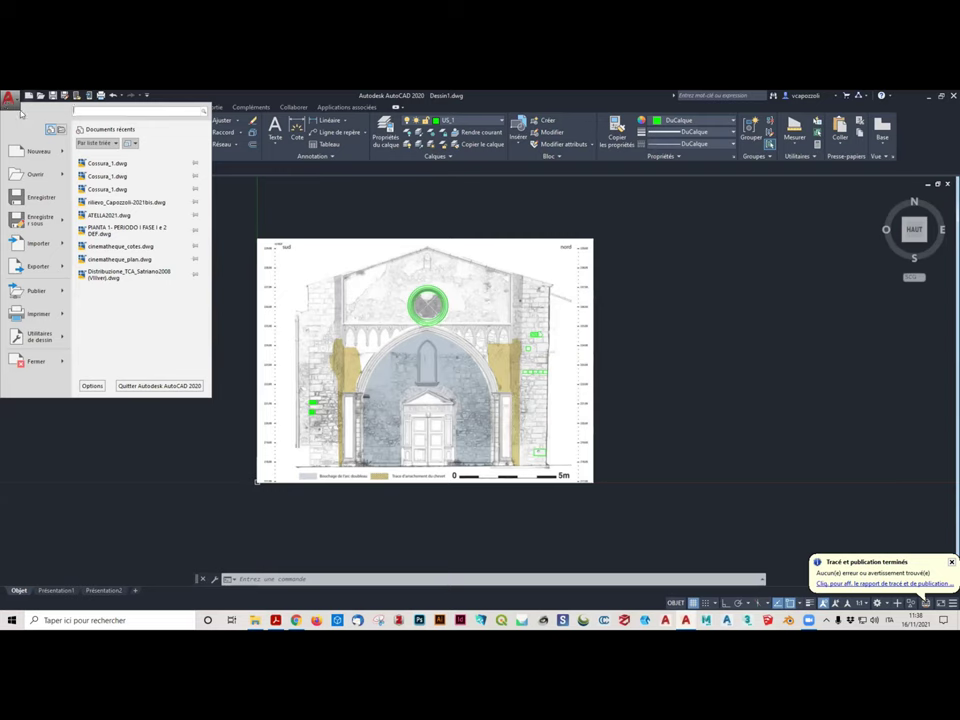
left_click(37, 312)
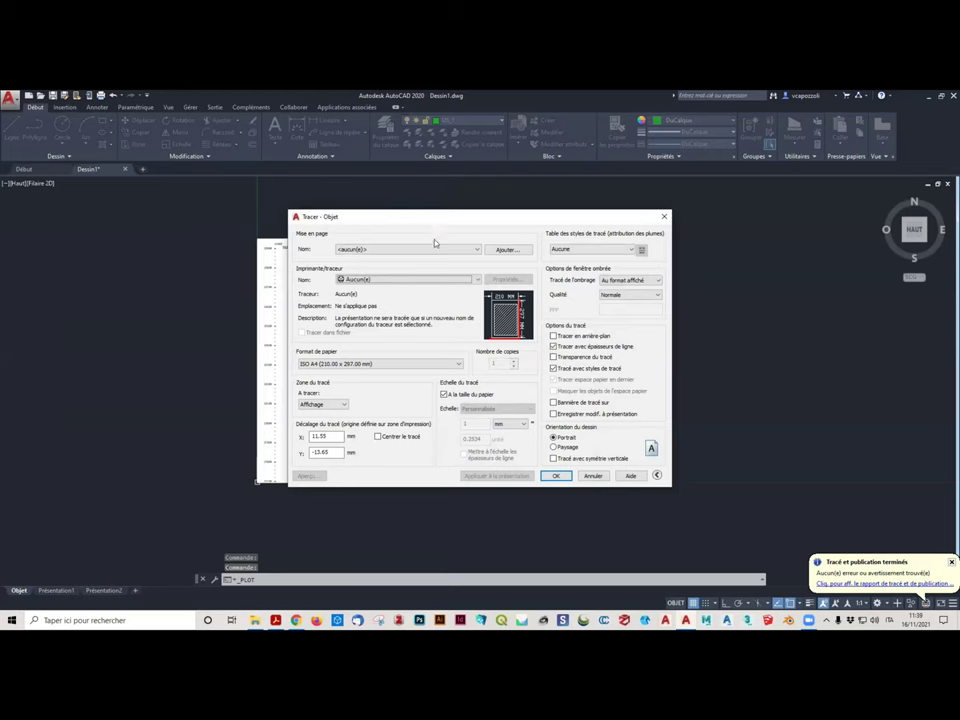
Choose AutoCAD PDF (General Documentation).pc3 as the plotter, moving the dialog aside to check the drawing
left_click(410, 279)
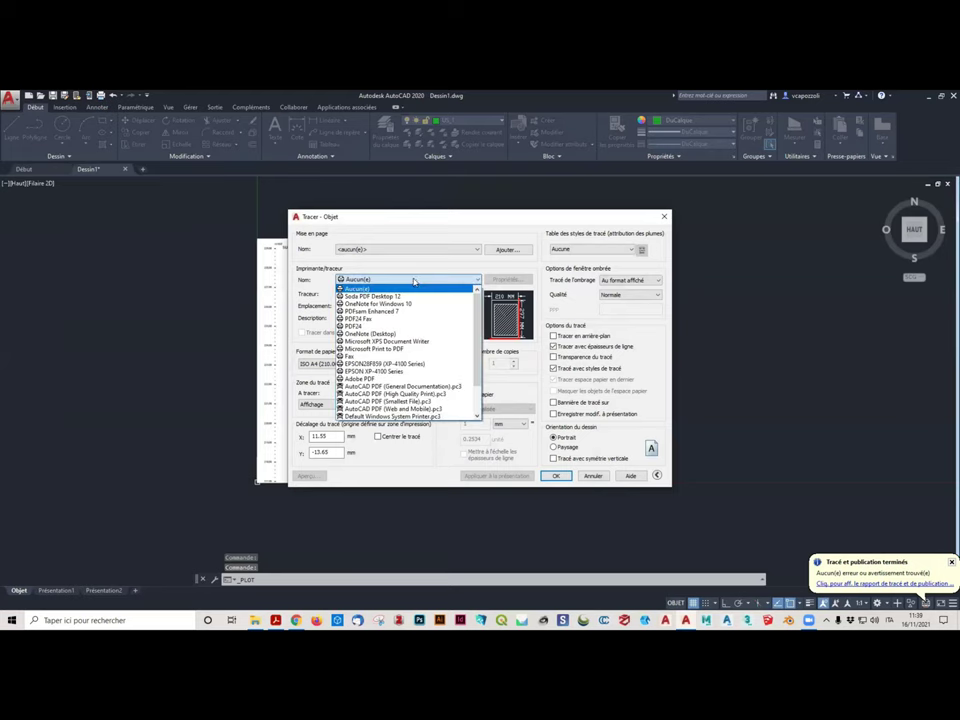
left_click(398, 387)
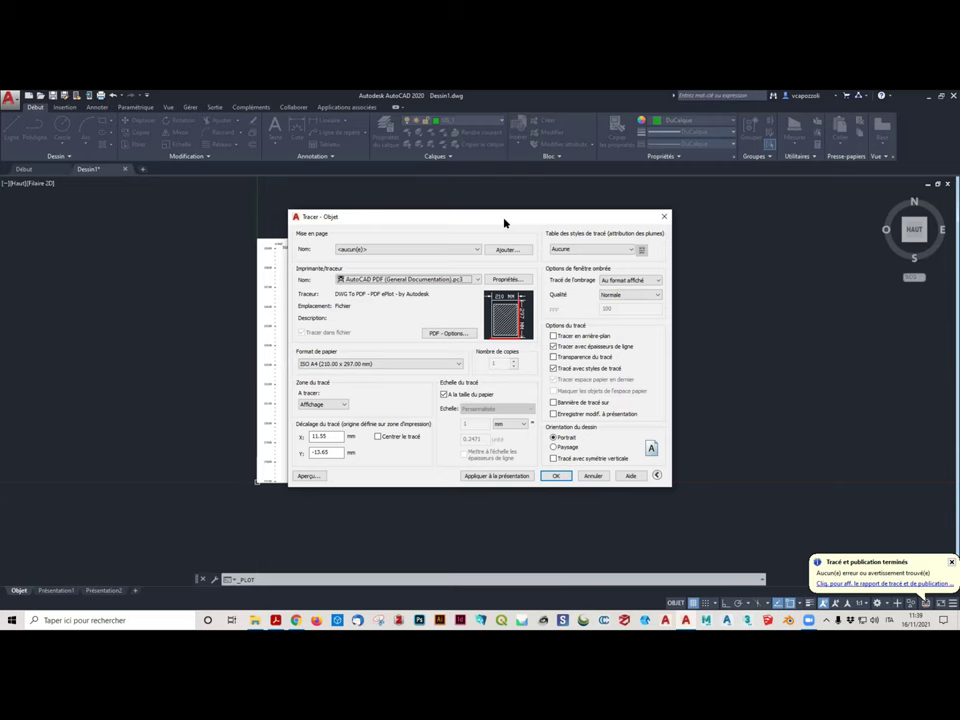
left_click_drag(505, 222, 510, 214)
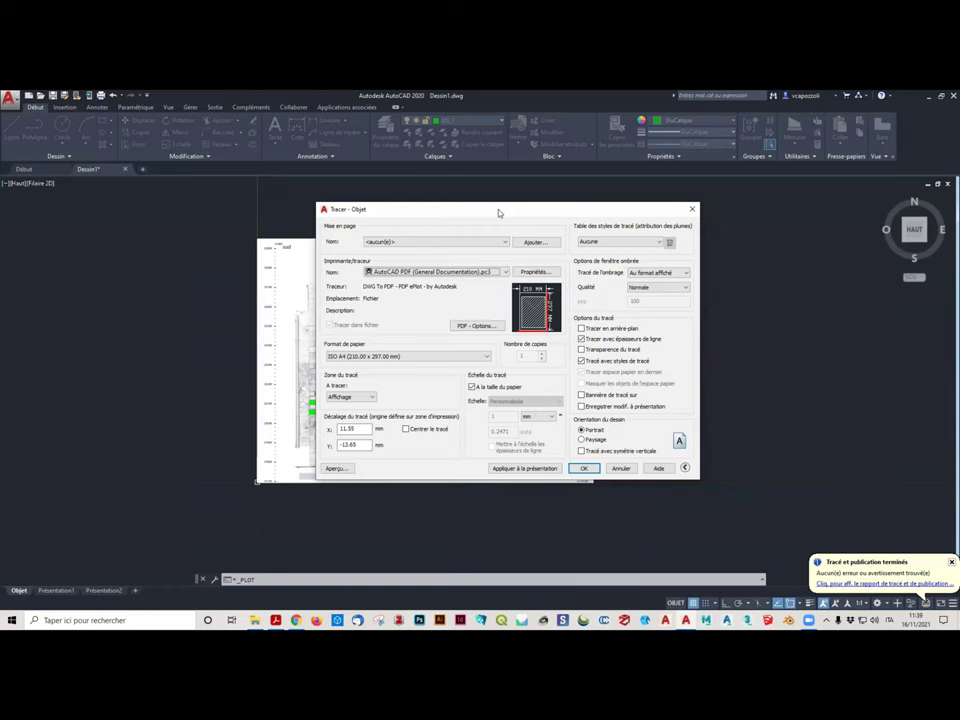
left_click_drag(490, 212, 52, 231)
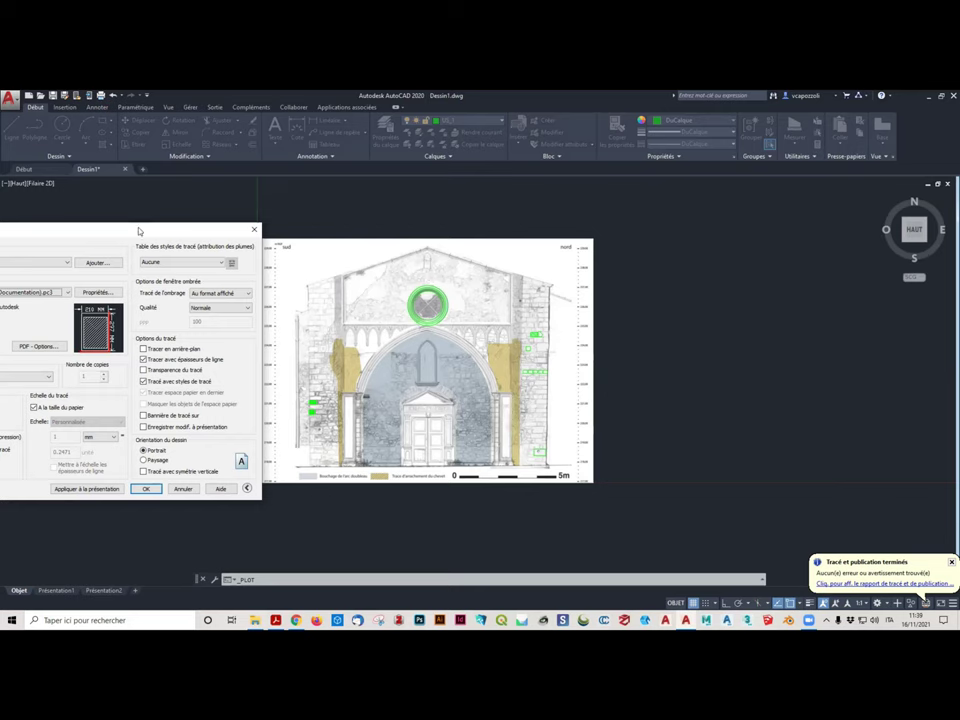
left_click_drag(136, 233, 279, 122)
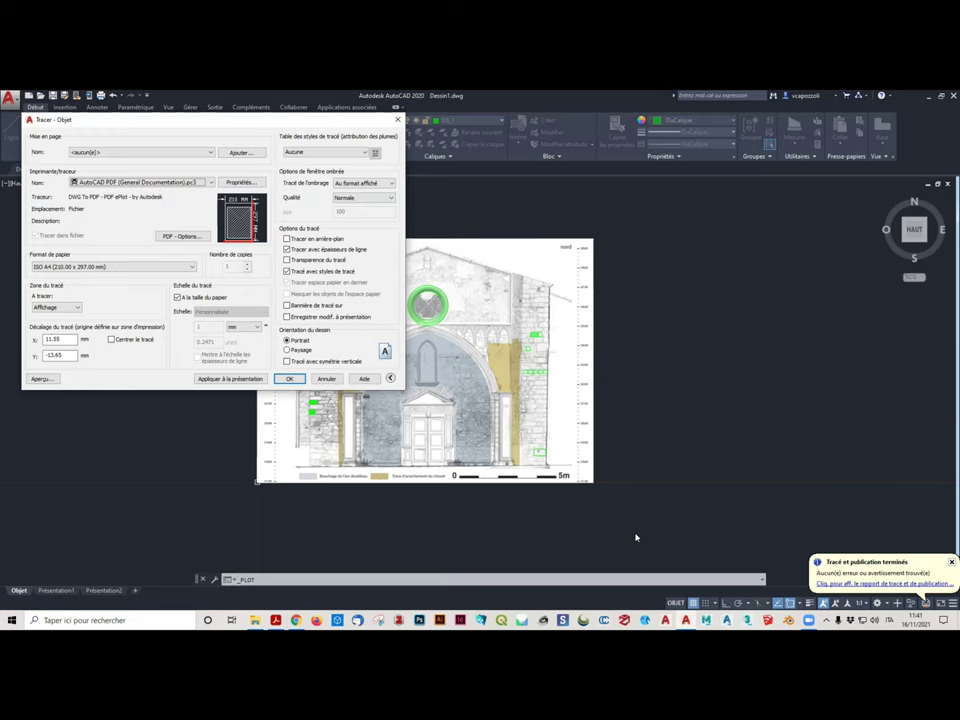
Browse the paper size list, leaving ISO A4 selected for now
left_click(169, 267)
scroll(97, 367, "up", 3)
scroll(97, 367, "up", 4)
scroll(97, 367, "up", 4)
scroll(97, 367, "up", 2)
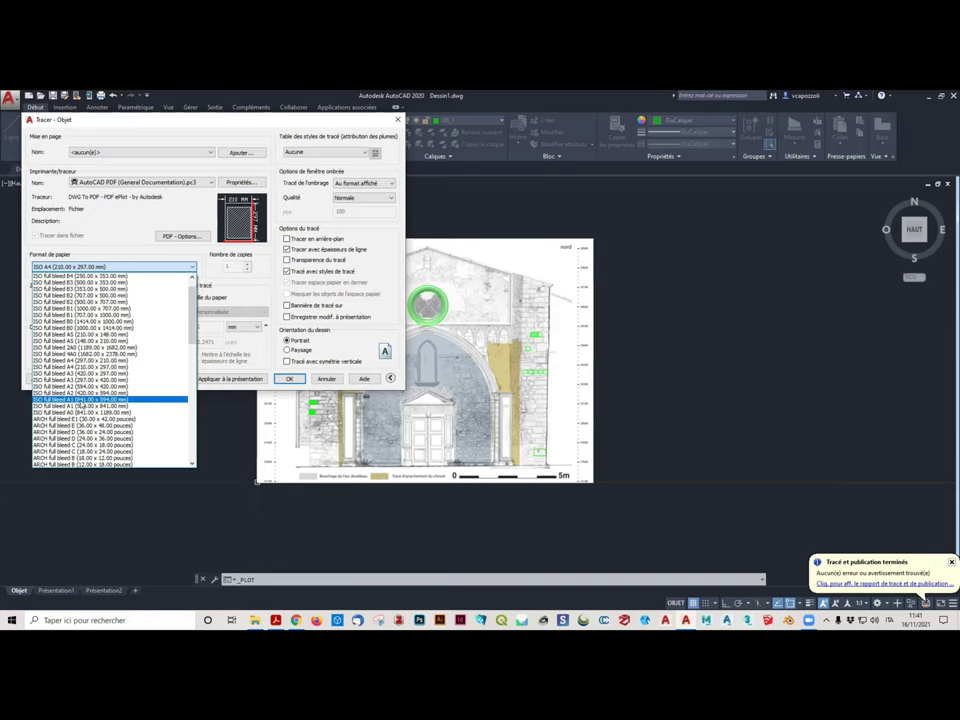
scroll(80, 403, "down", 3)
scroll(80, 403, "down", 3)
scroll(79, 402, "down", 3)
scroll(78, 400, "down", 3)
scroll(80, 398, "up", 3)
scroll(80, 398, "up", 2)
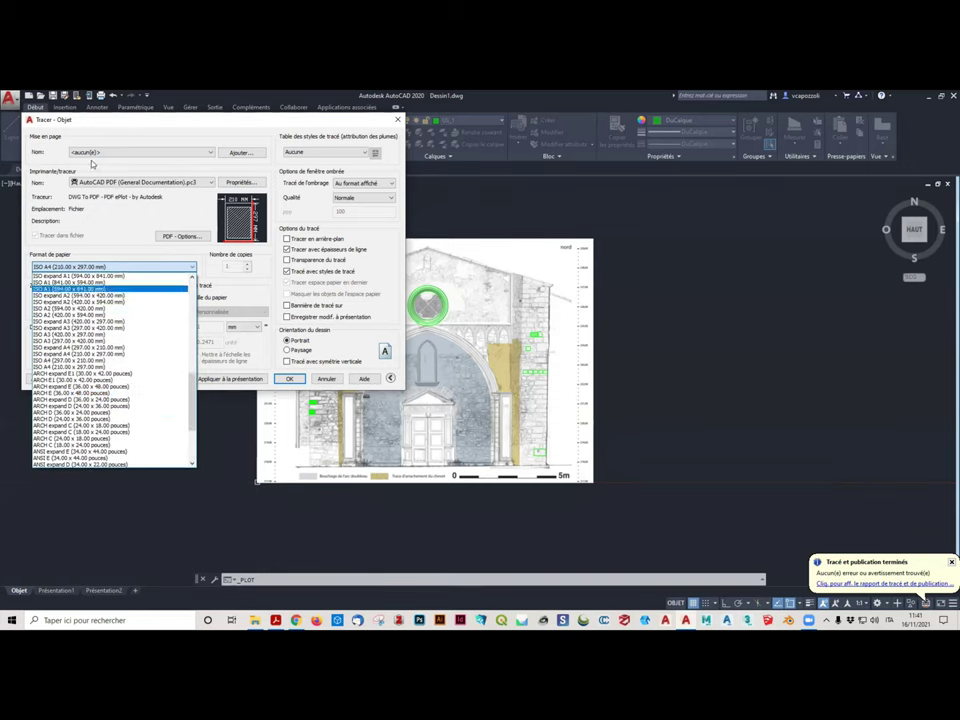
left_click(142, 210)
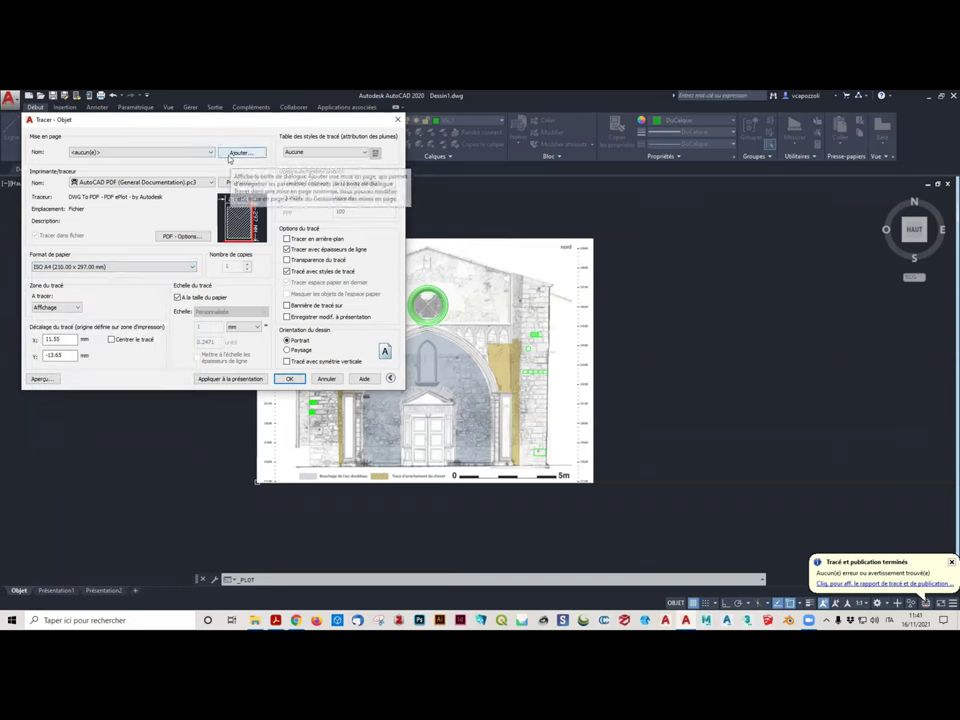
Look through the saved page setups and cancel adding a new named setup
left_click(175, 266)
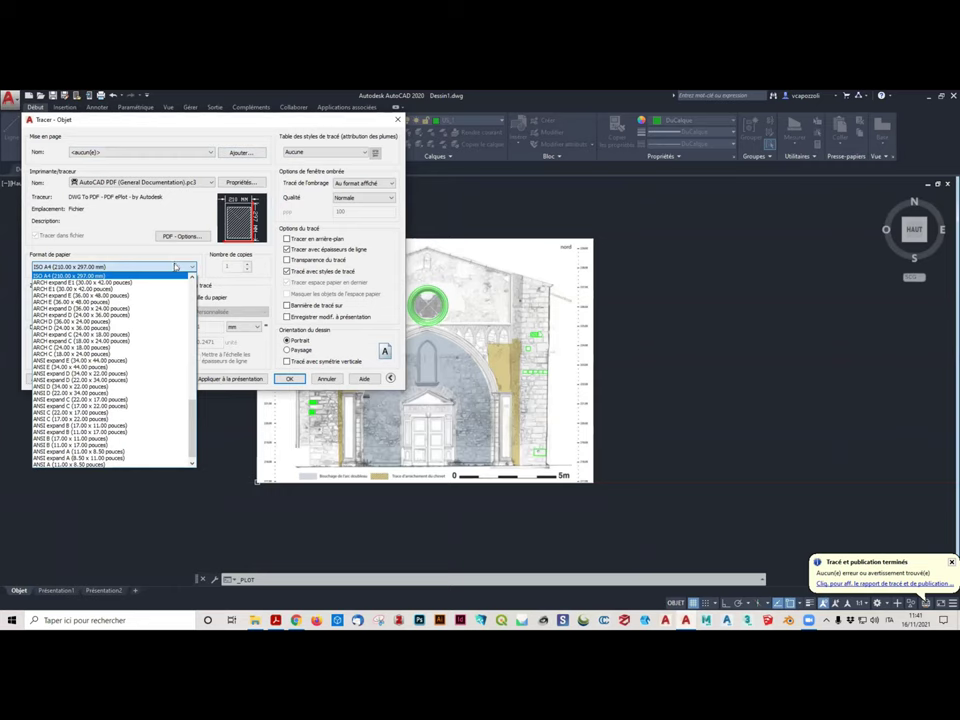
left_click(135, 152)
left_click(135, 152)
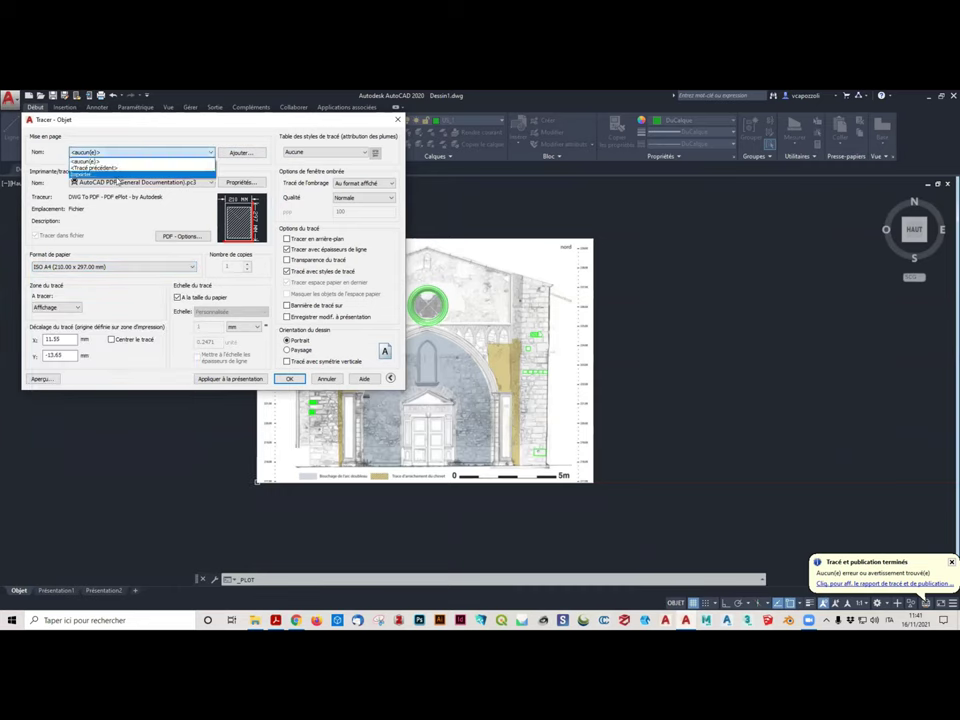
left_click(150, 160)
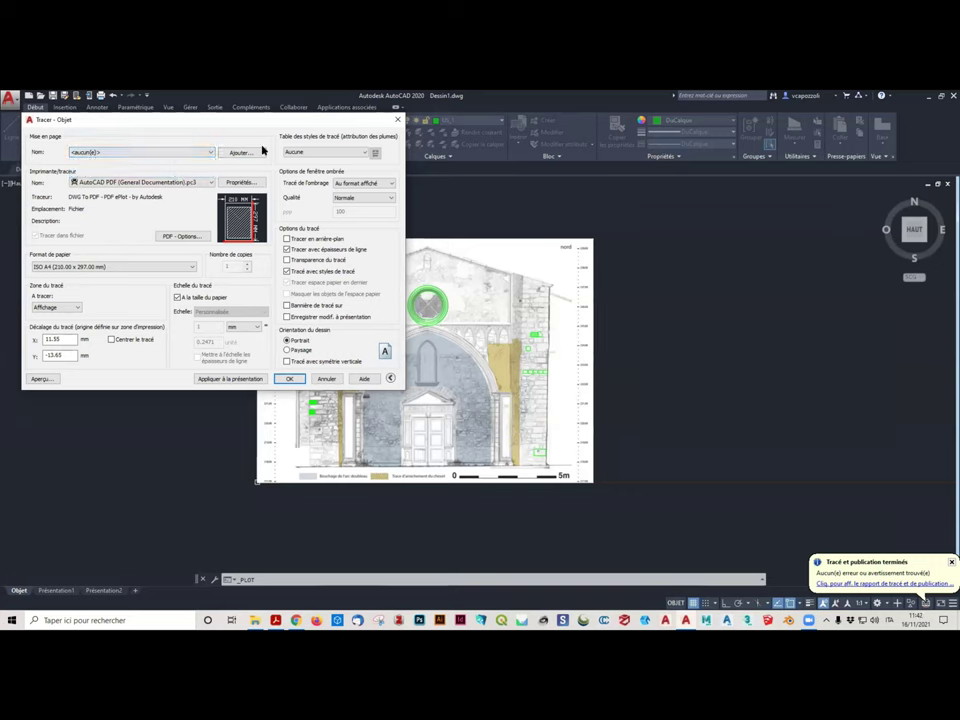
left_click(250, 153)
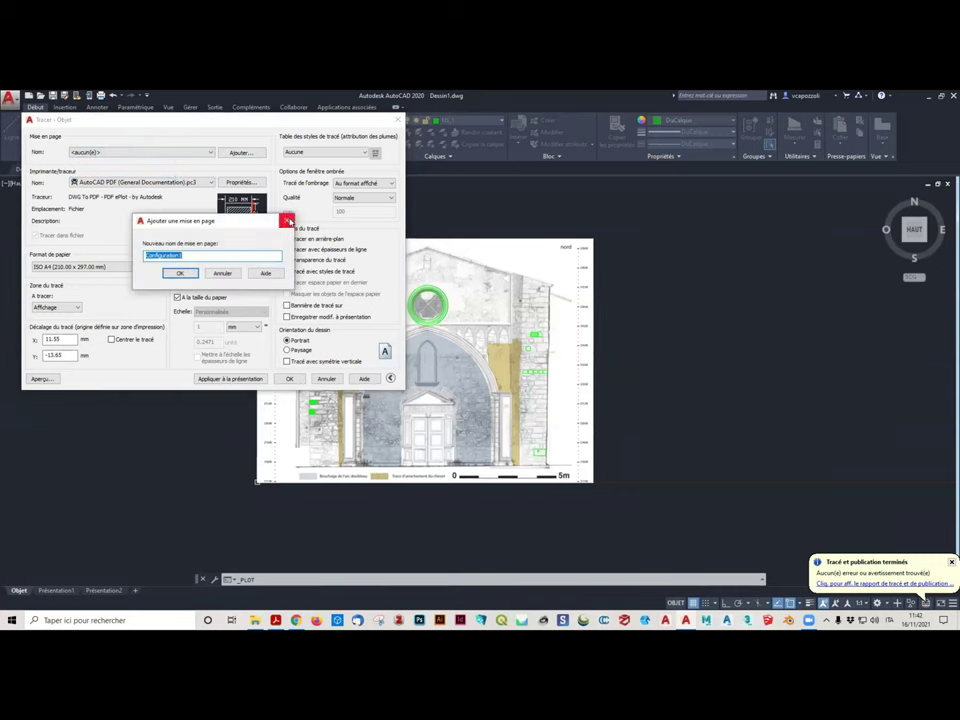
left_click(288, 221)
Set the paper size to ISO A1 (841.00 x 594.00 mm)
left_click(110, 266)
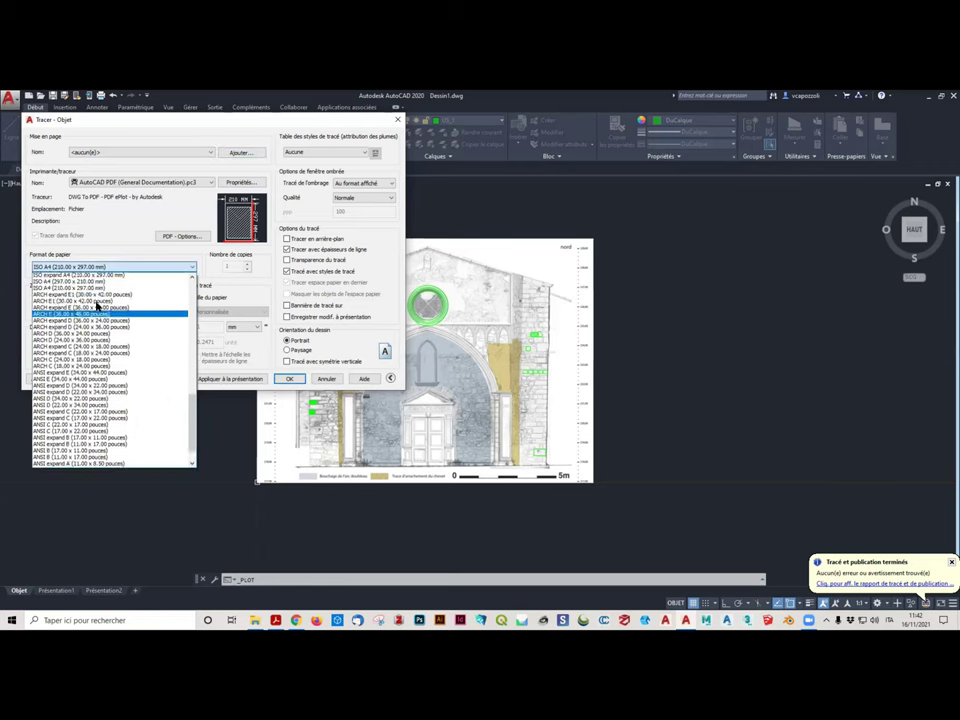
scroll(100, 310, "down", 1)
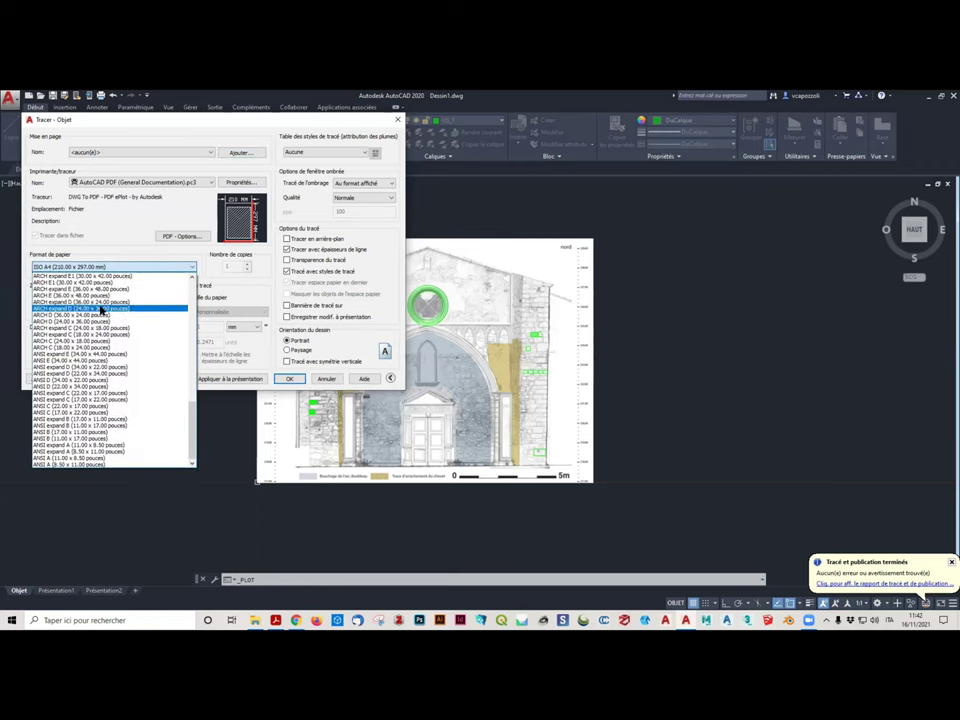
scroll(100, 310, "down", 5)
scroll(100, 320, "up", 1)
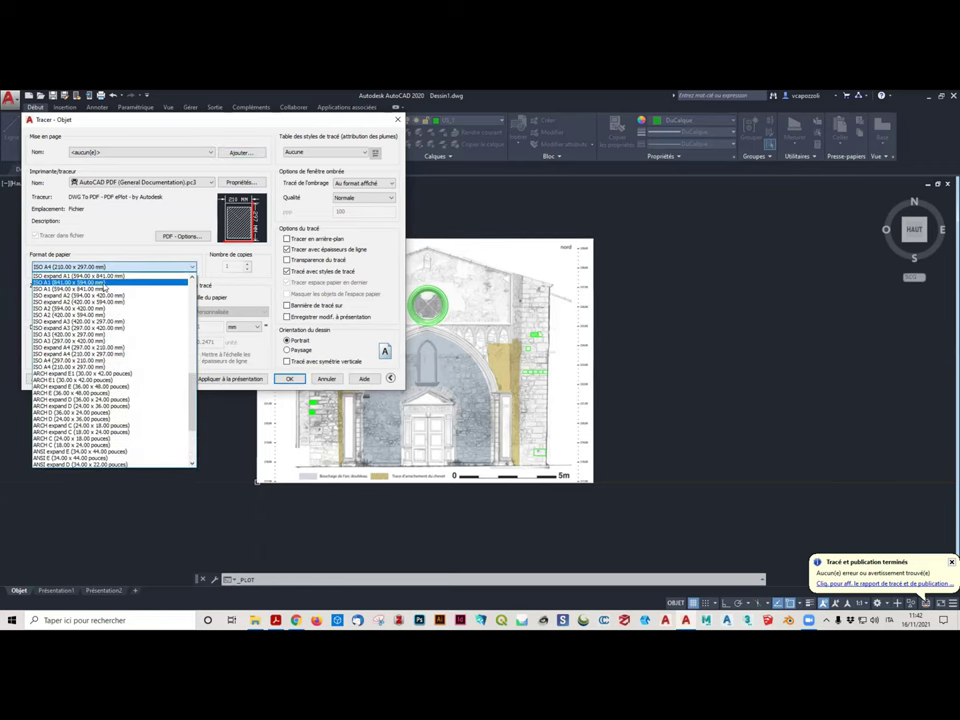
left_click(100, 280)
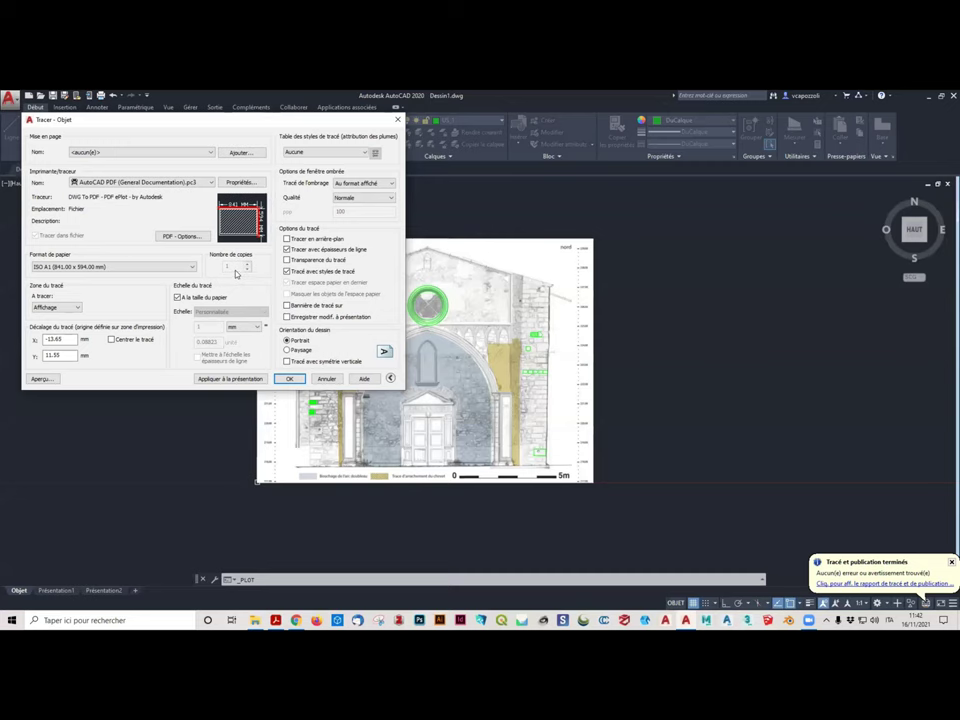
Check Centrer le tracé to centre the plot on the paper
left_click_drag(279, 121, 355, 141)
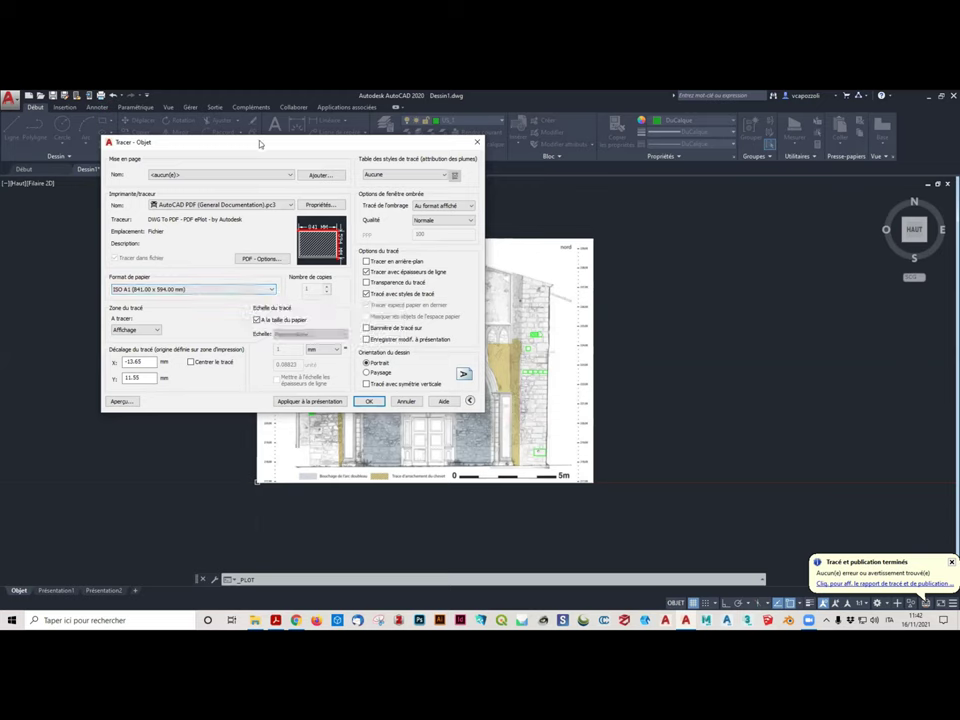
left_click_drag(259, 144, 281, 109)
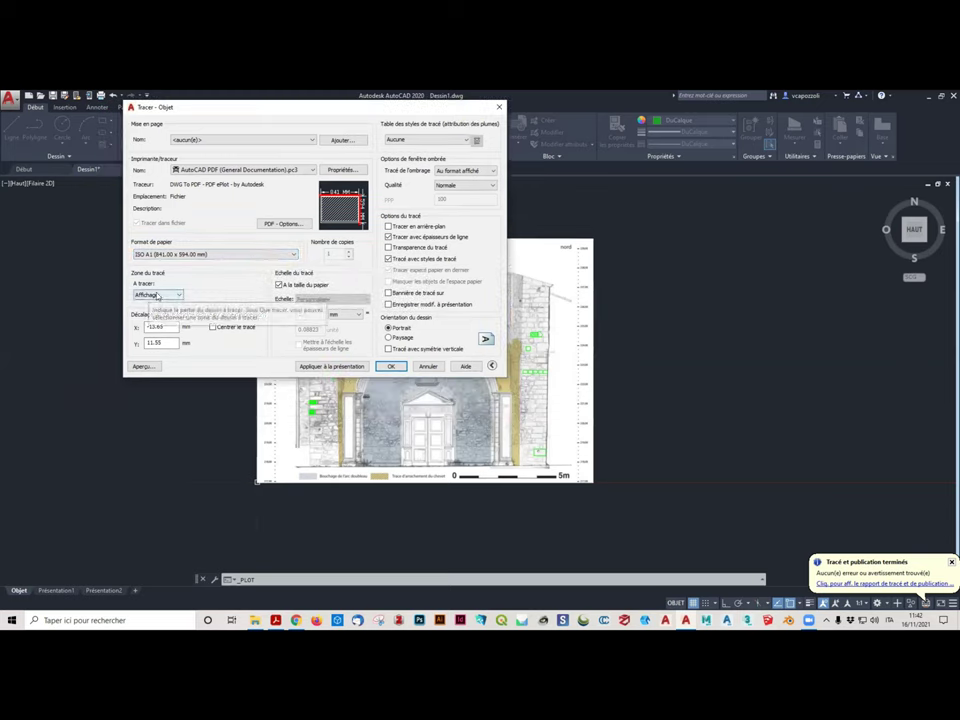
left_click(214, 327)
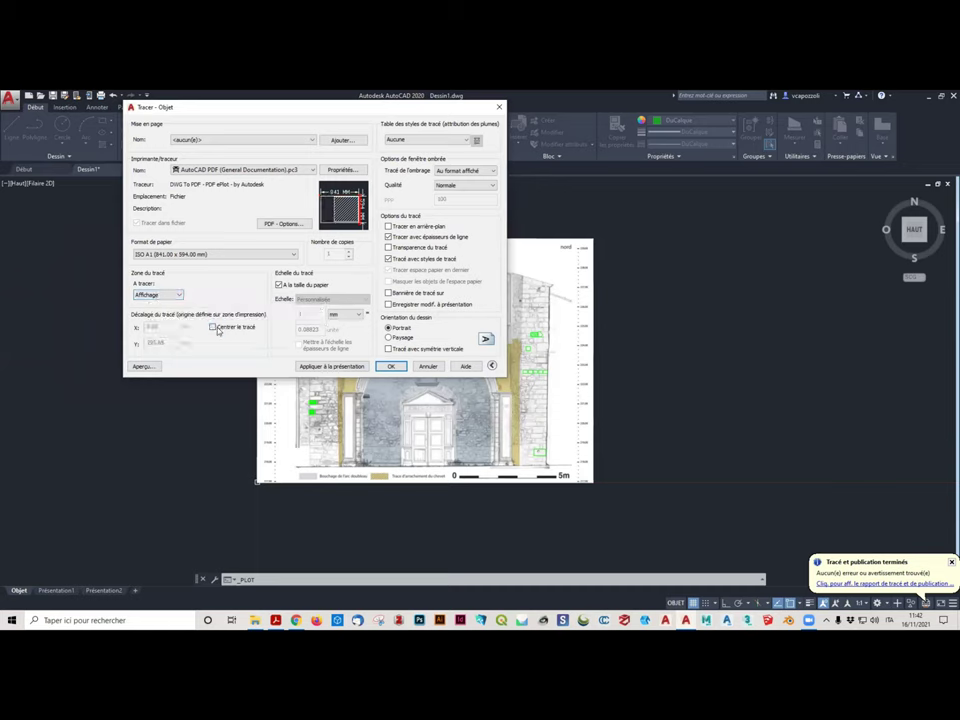
Set the plot area to Fenêtre and pick its first corner at the facade's top-left
left_click(177, 296)
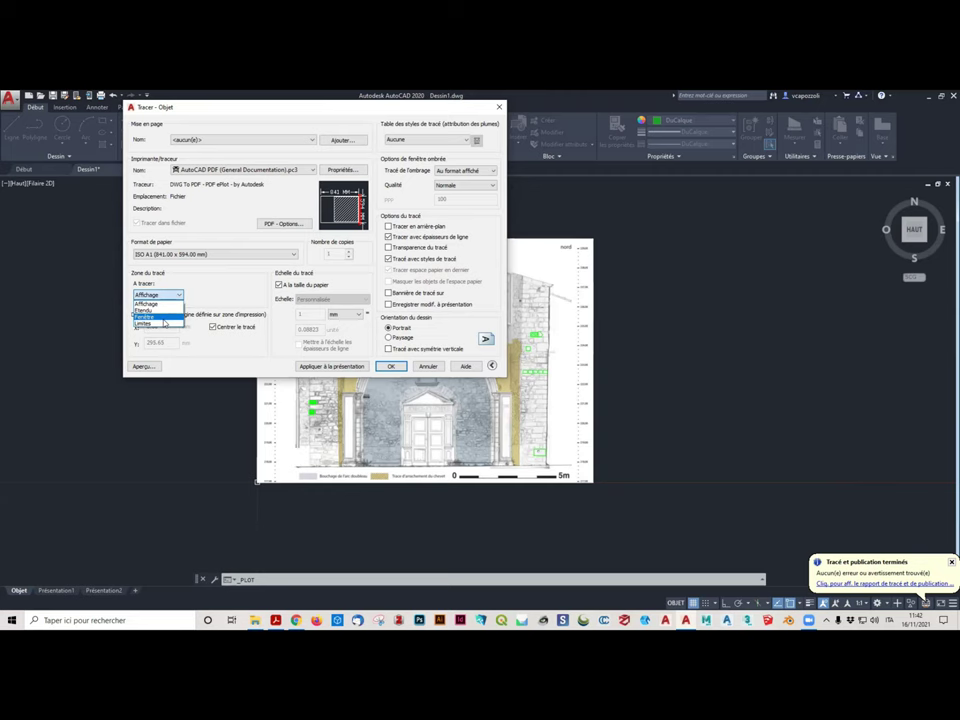
left_click(166, 322)
left_click(259, 240)
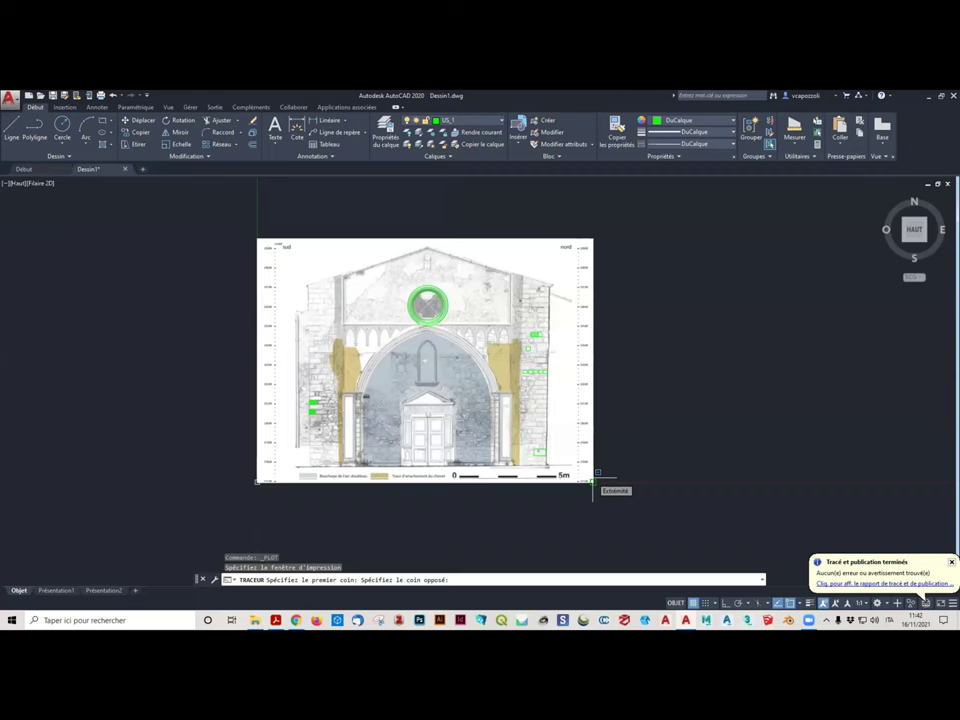
Pick the plot window's opposite corner at the facade image's bottom-right endpoint
left_click(593, 483)
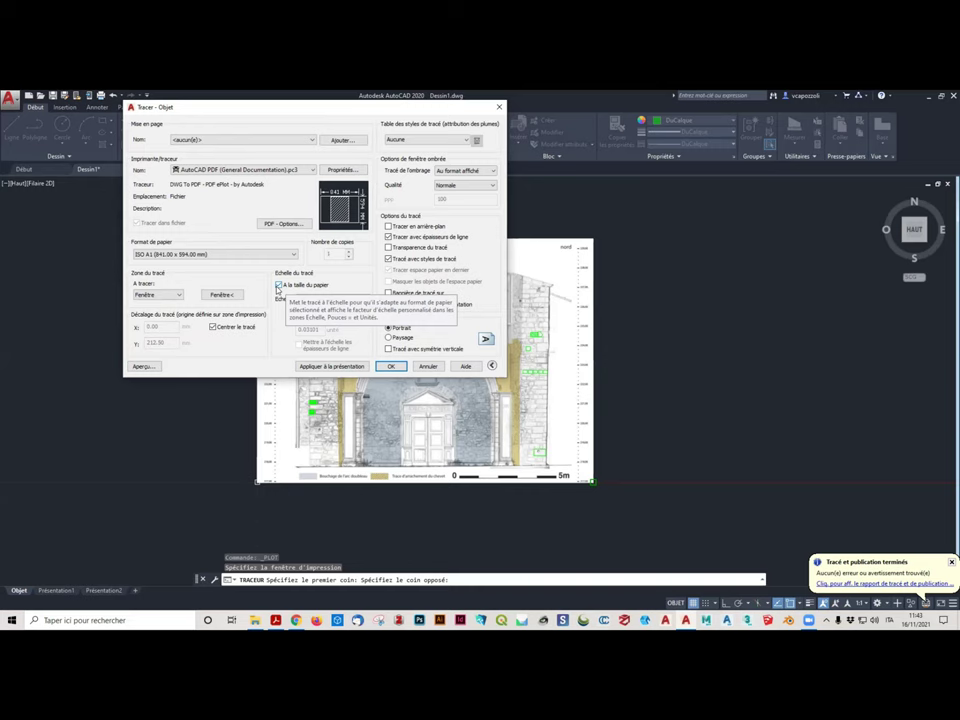
Turn off A la taille du papier and enter 1 as the drawing-unit scale value
left_click(279, 286)
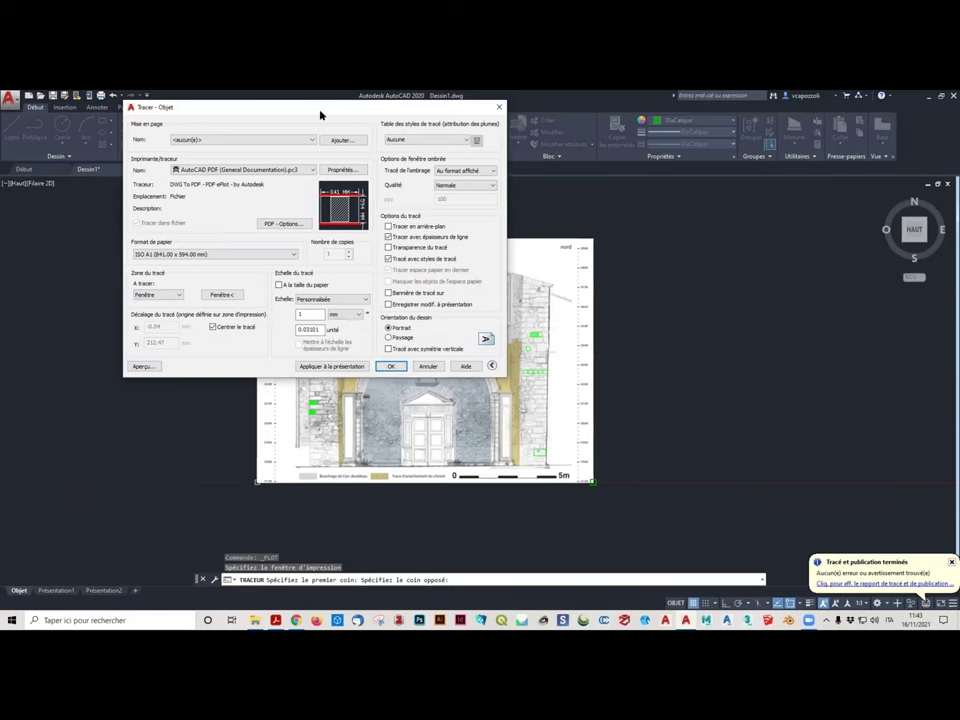
left_click_drag(320, 115, 174, 125)
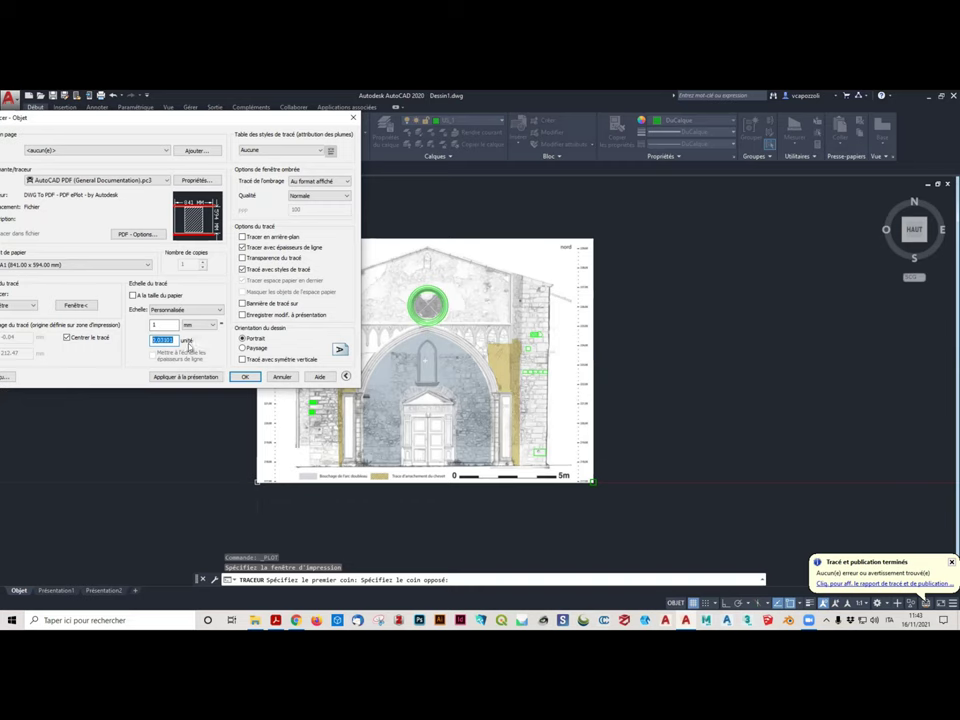
type("1")
Try several drawing-unit scale values, then set the plot scale to 1:1
left_click_drag(171, 120, 248, 120)
left_click_drag(229, 340, 242, 341)
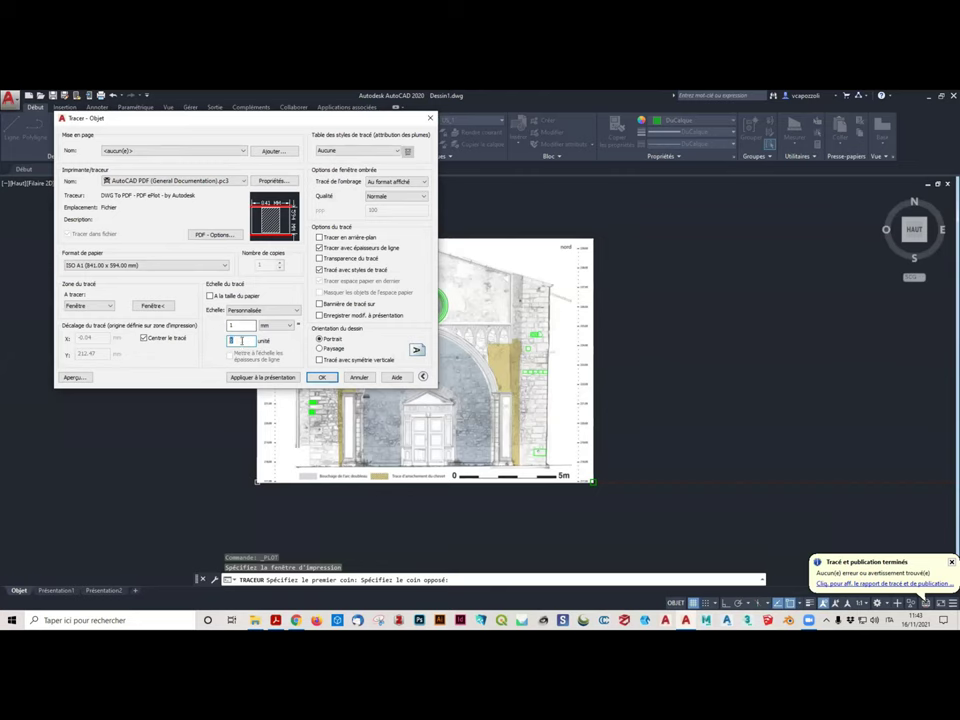
type("1")
double_click(237, 341)
type("5")
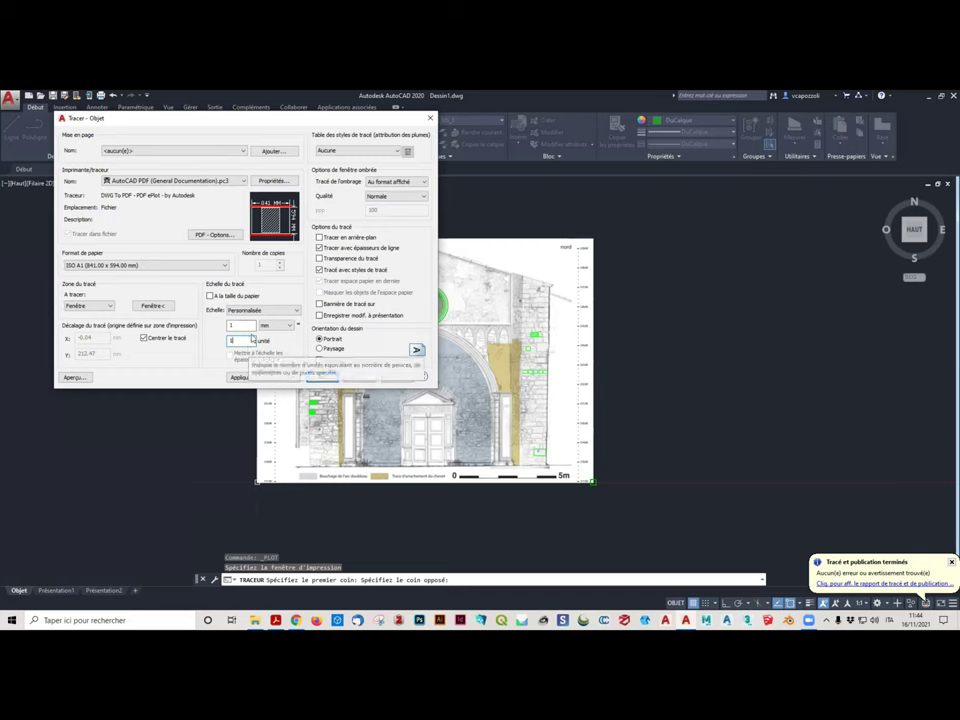
key("BackSpace")
type("1")
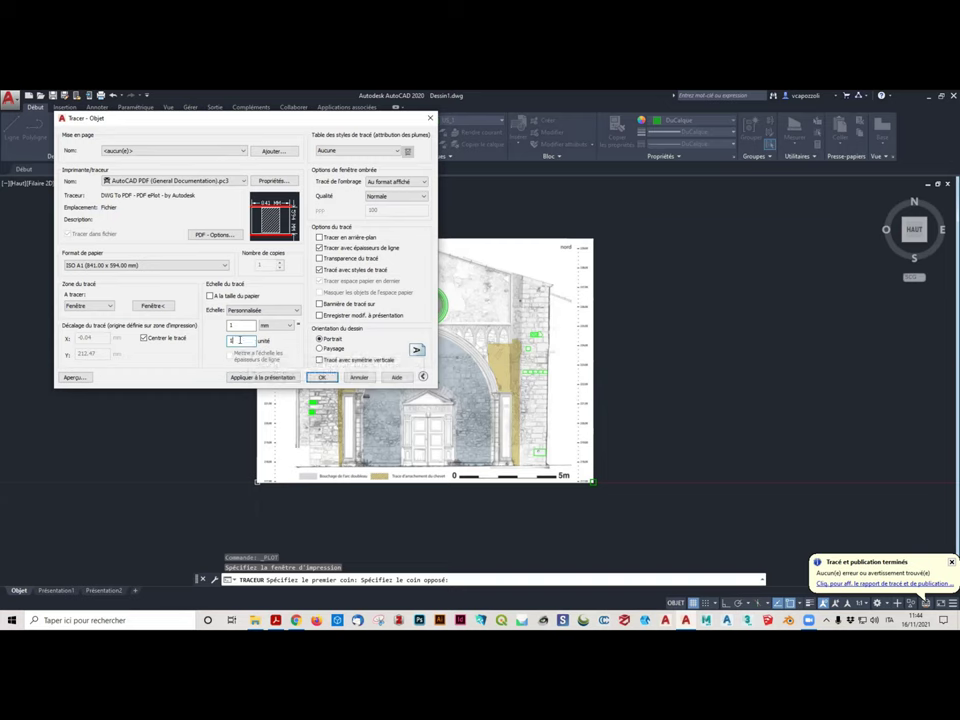
type("000")
key("BackSpace")
key("BackSpace")
key("BackSpace")
left_click(236, 327)
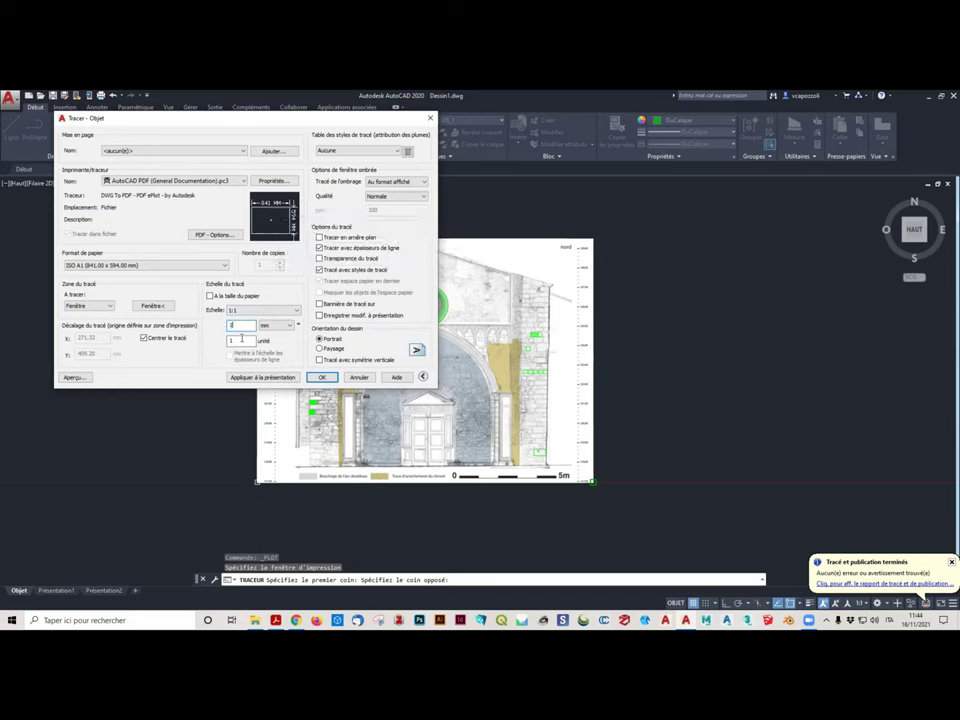
Edit the millimetre and unit scale fields toward a custom 50 mm = 1 unit scale
left_click(241, 340)
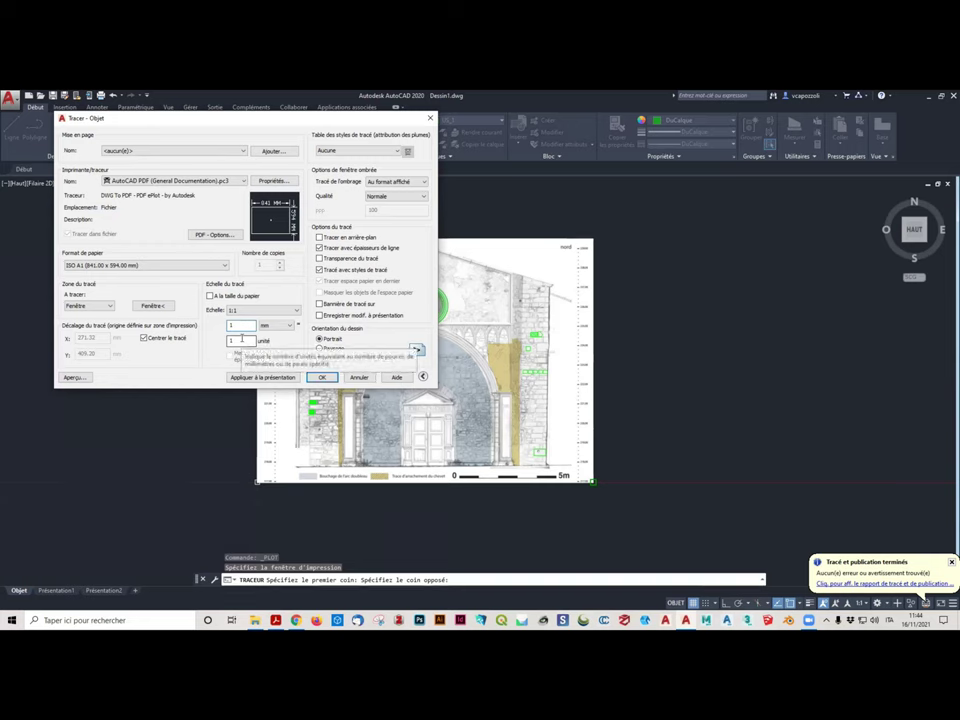
key("shift+Tab")
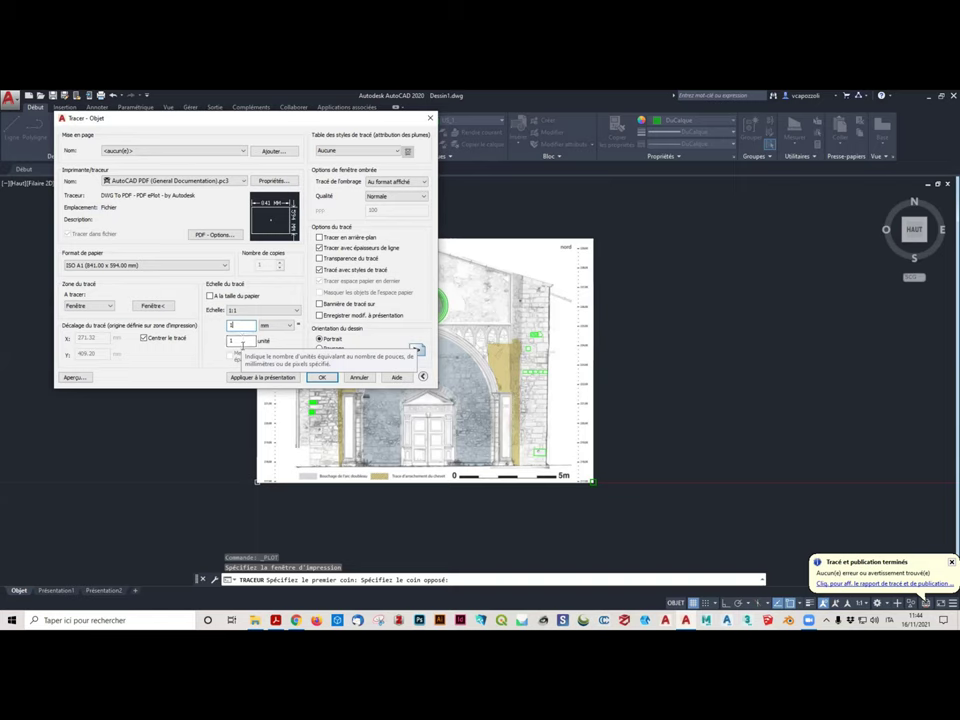
key("Tab")
type("1")
key("shift+Tab")
type("1")
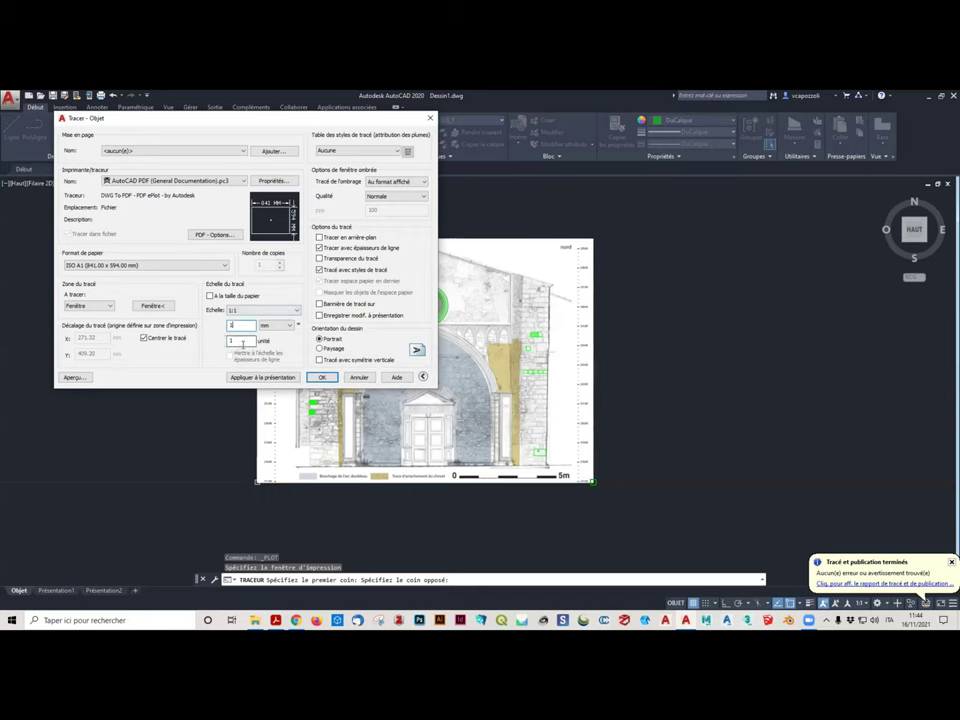
double_click(236, 325)
type("1")
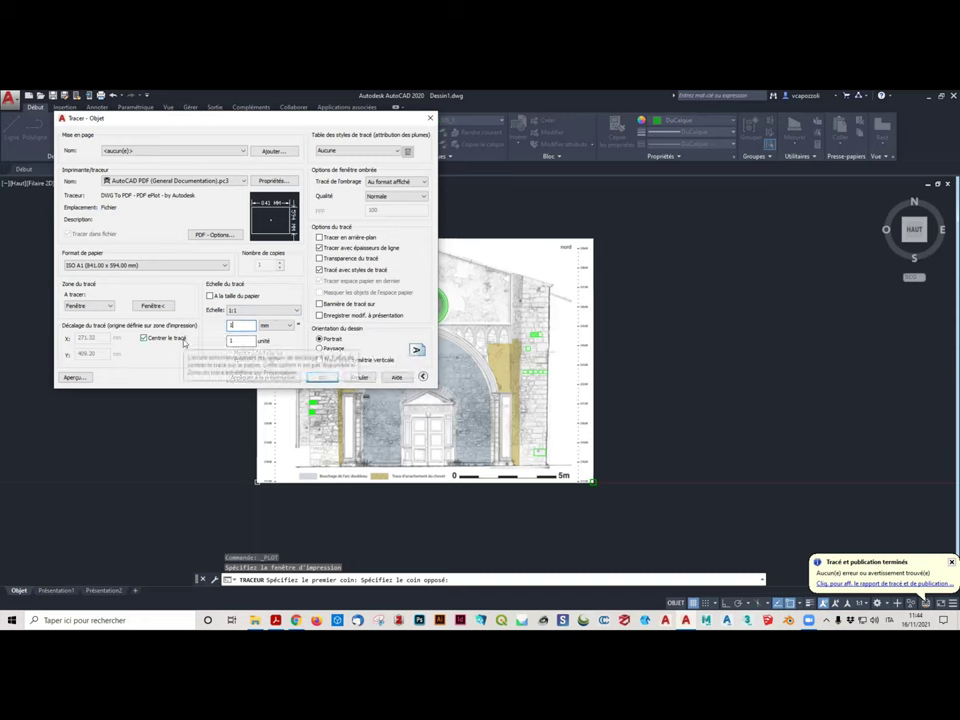
mouse_move(166, 338)
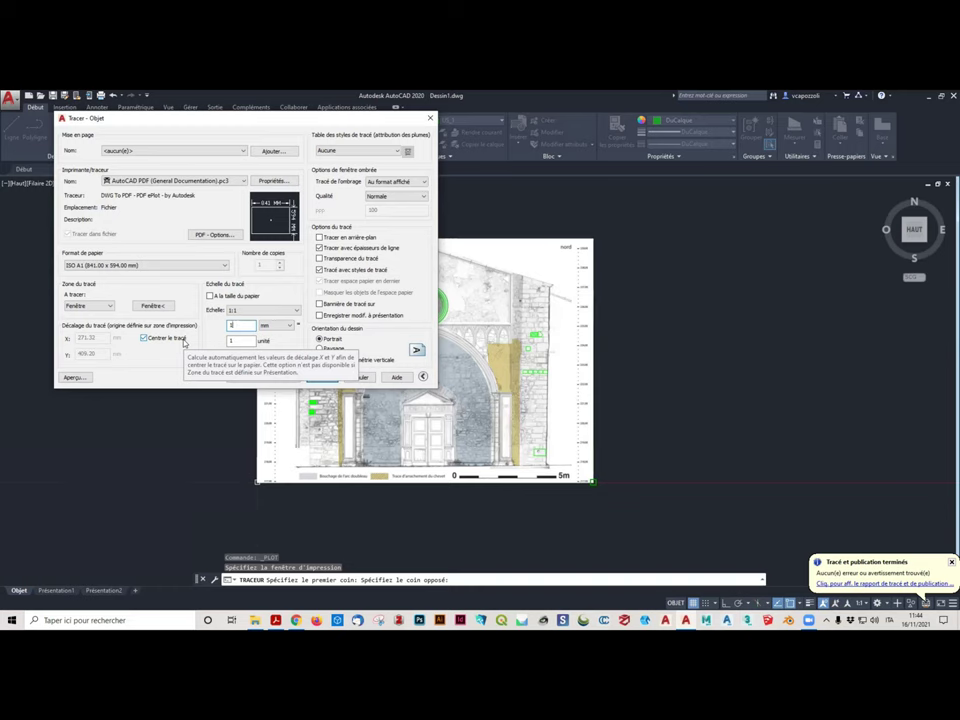
left_click(238, 341)
type("4")
type("000")
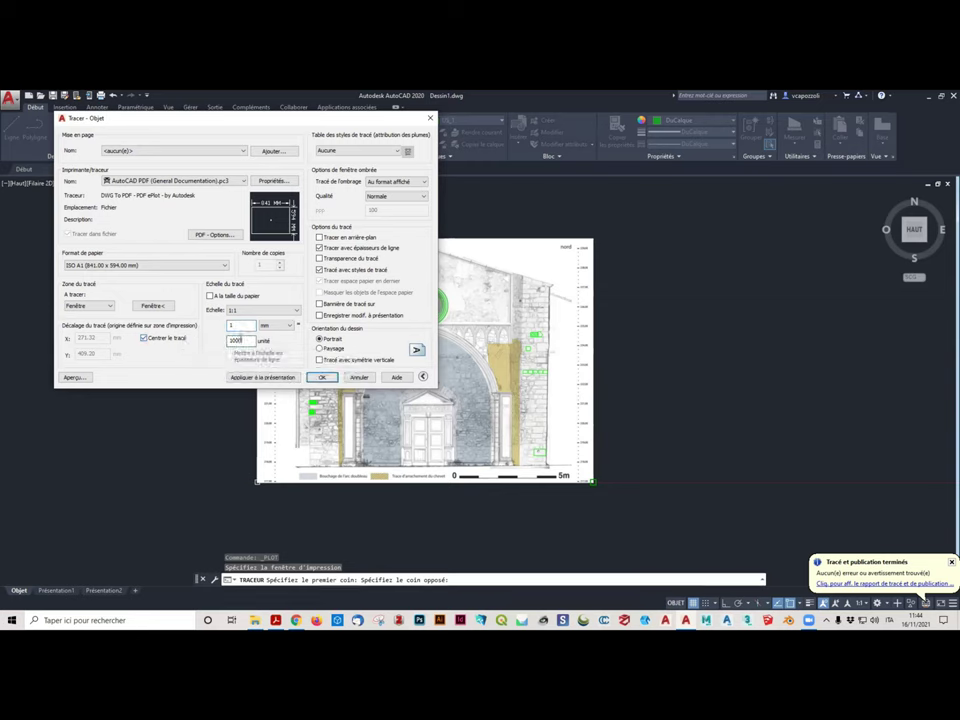
key("Tab")
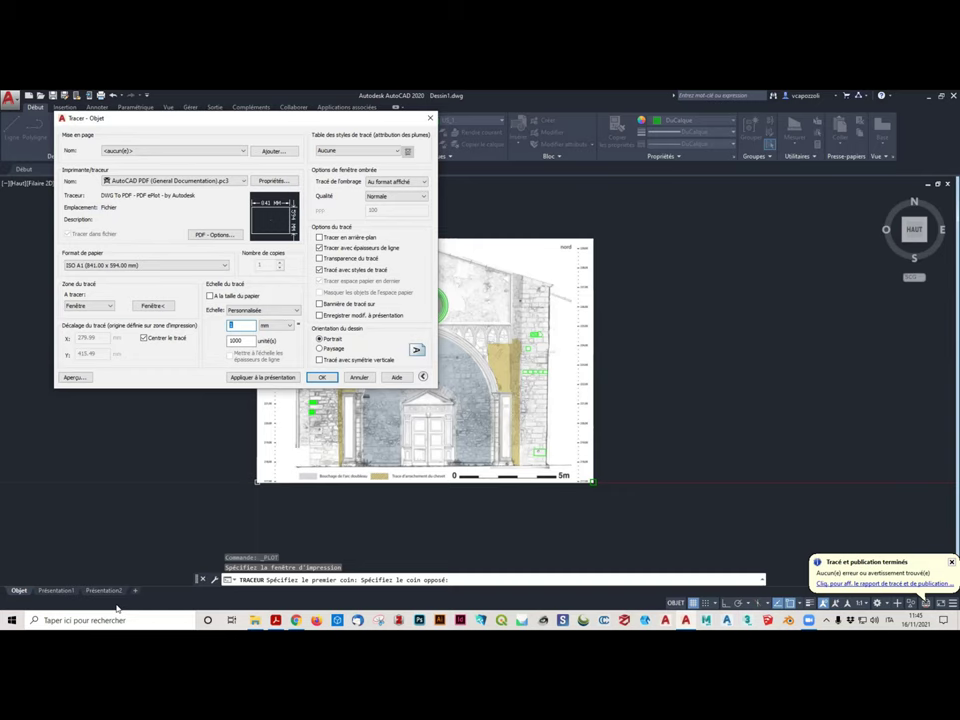
type("1")
type("0")
key("Tab")
type("1")
Preview the facade plot full-window, then return to the plot settings
left_click(73, 377)
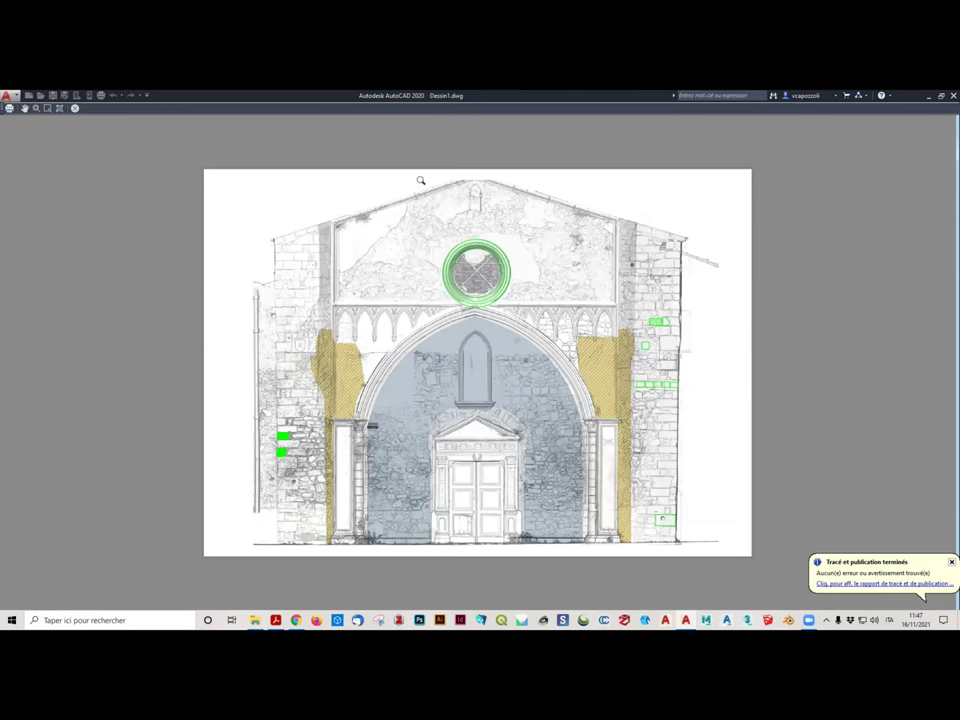
key("Escape")
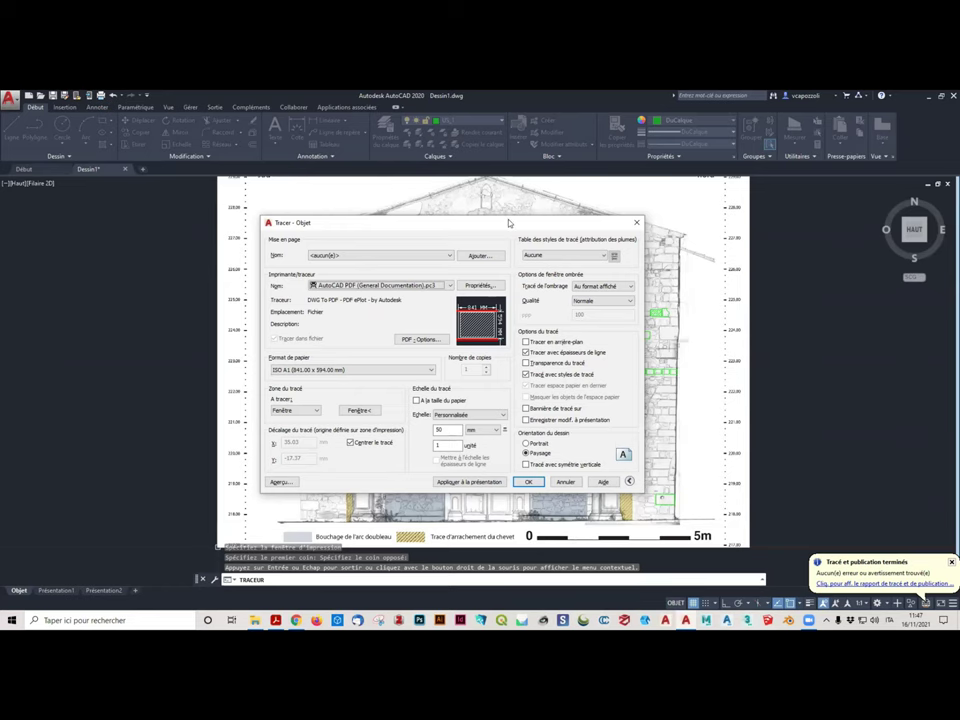
Switch the paper size to ISO expand A4 (210.00 x 297.00 mm) and close the dialog without plotting
left_click_drag(508, 223, 324, 194)
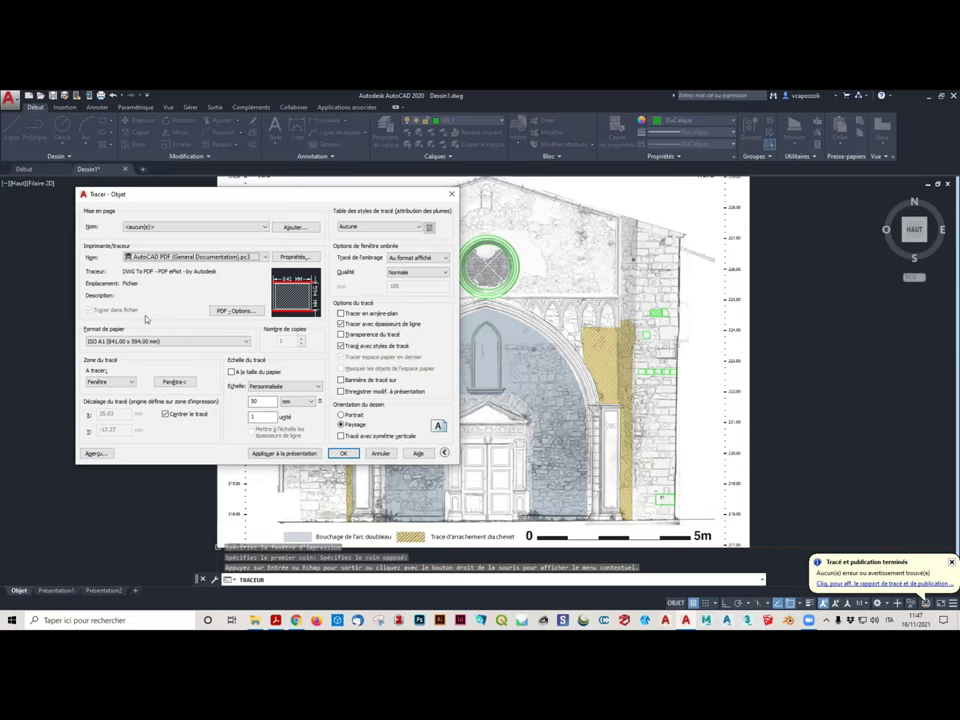
left_click(125, 341)
scroll(140, 370, "up", 3)
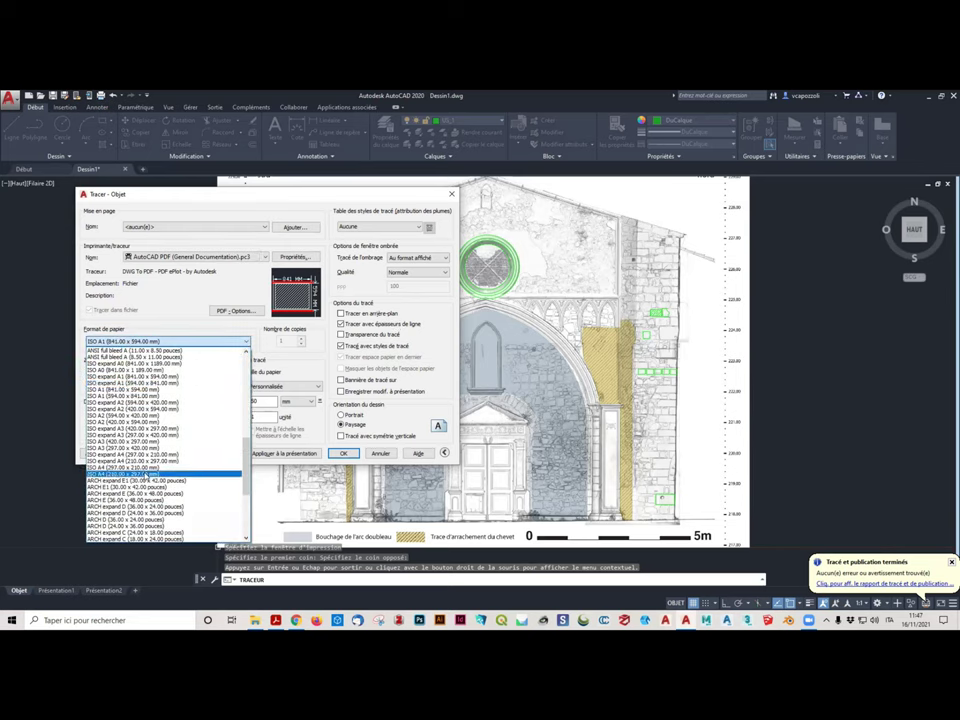
left_click(150, 466)
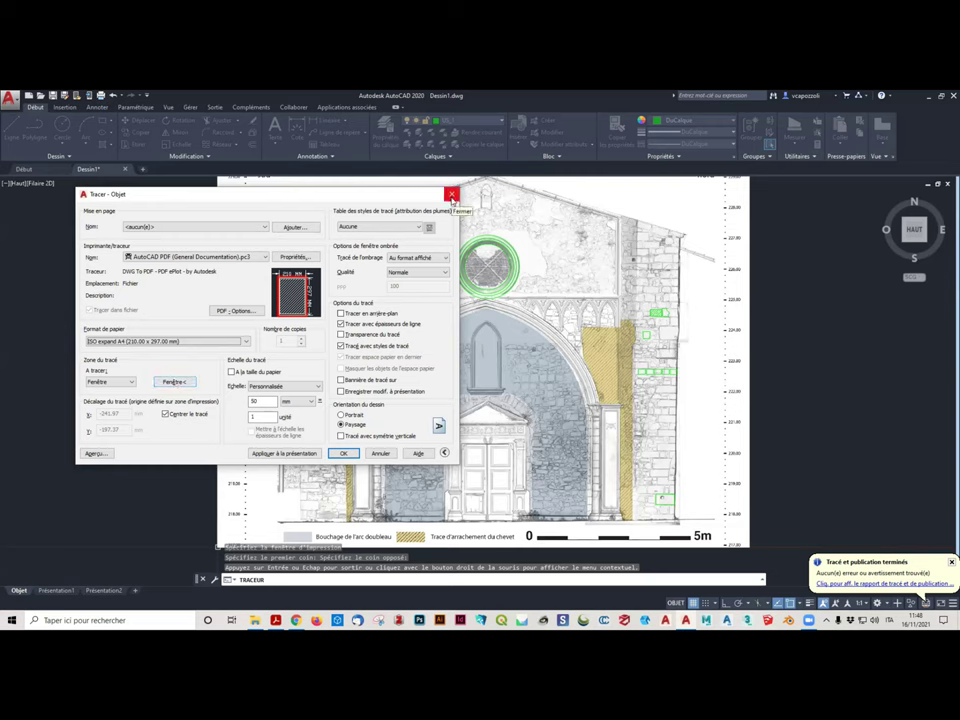
left_click(451, 196)
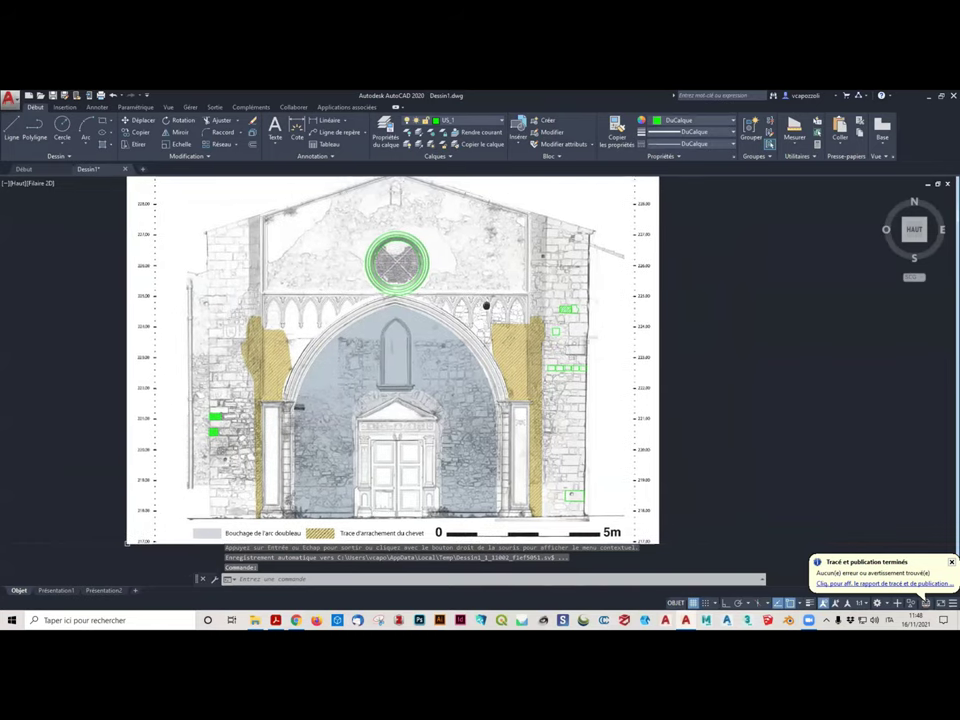
Zoom and pan so the facade sits in the right half, leaving the left side empty
scroll(654, 527, "up", 3)
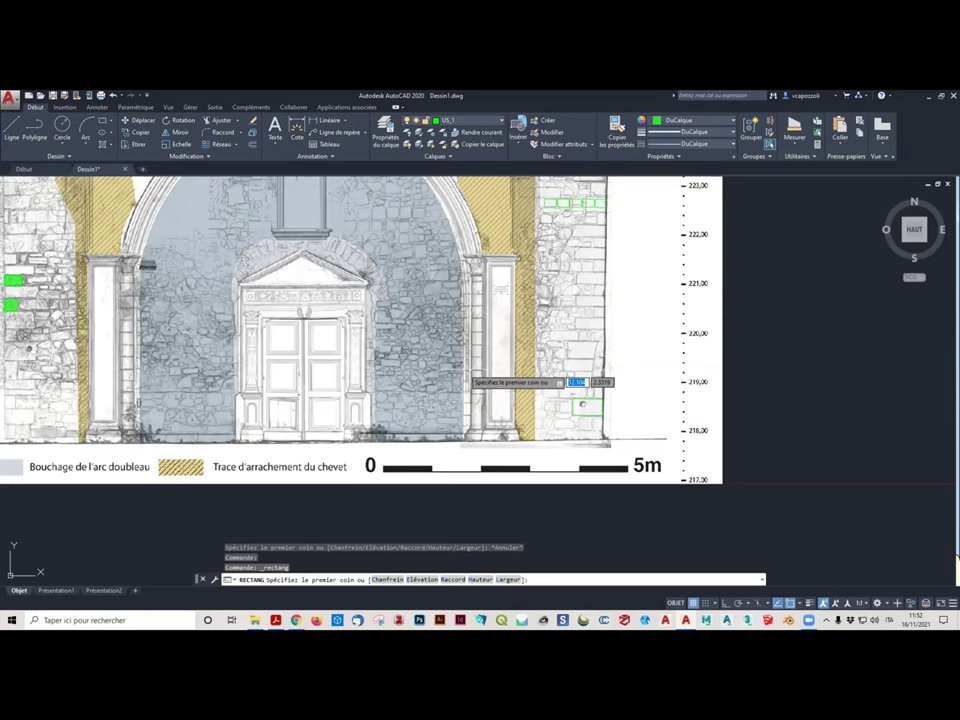
scroll(454, 392, "down", 2)
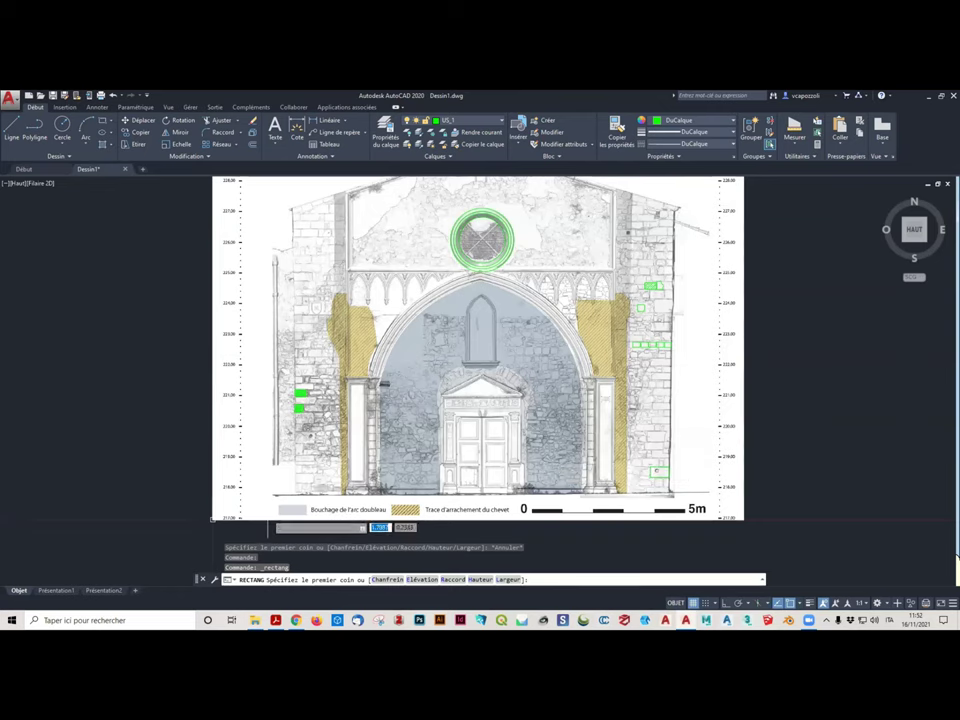
mouse_move(47, 330)
middle_mouse_down()
mouse_move(443, 332)
mouse_move(366, 312)
middle_mouse_up()
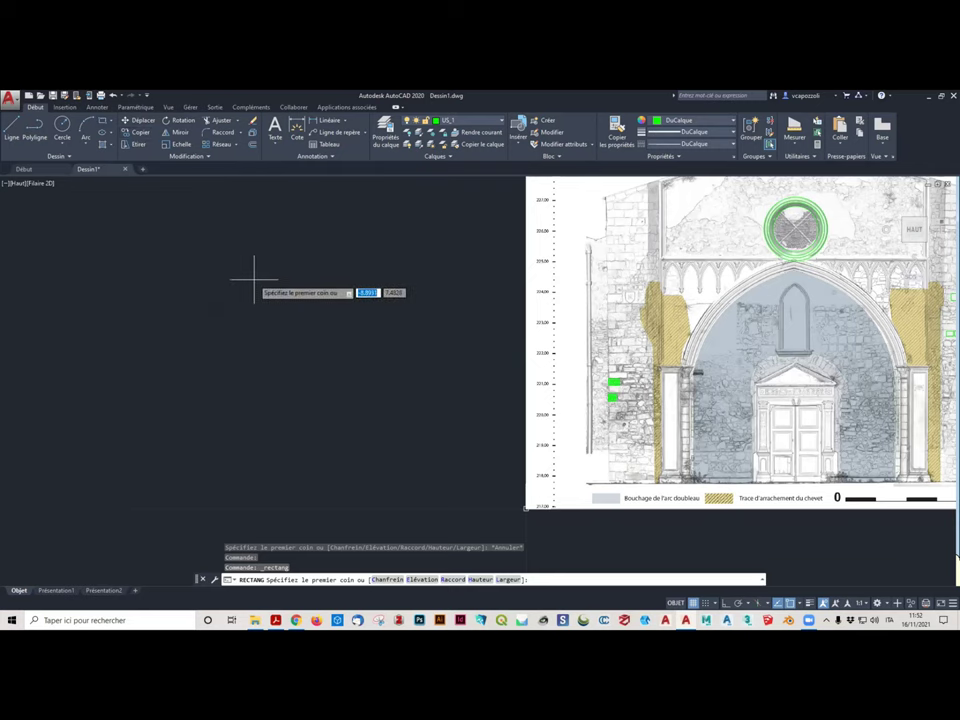
With Ortho on, draw a 4-unit horizontal polyline side in the empty area left of the facade
left_click(35, 130)
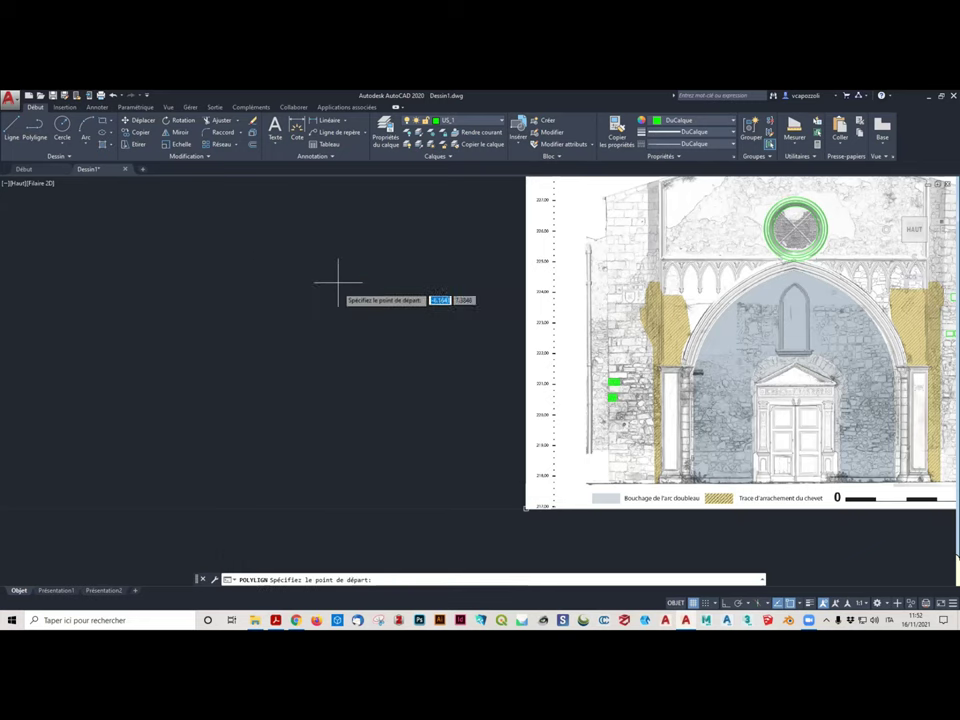
left_click(726, 604)
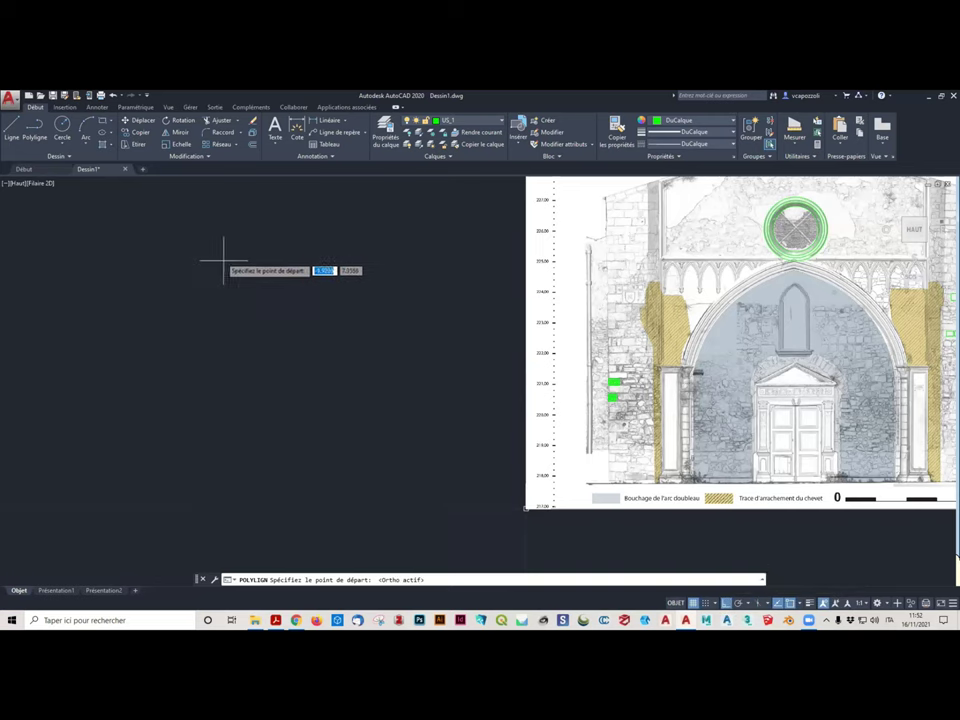
left_click(262, 277)
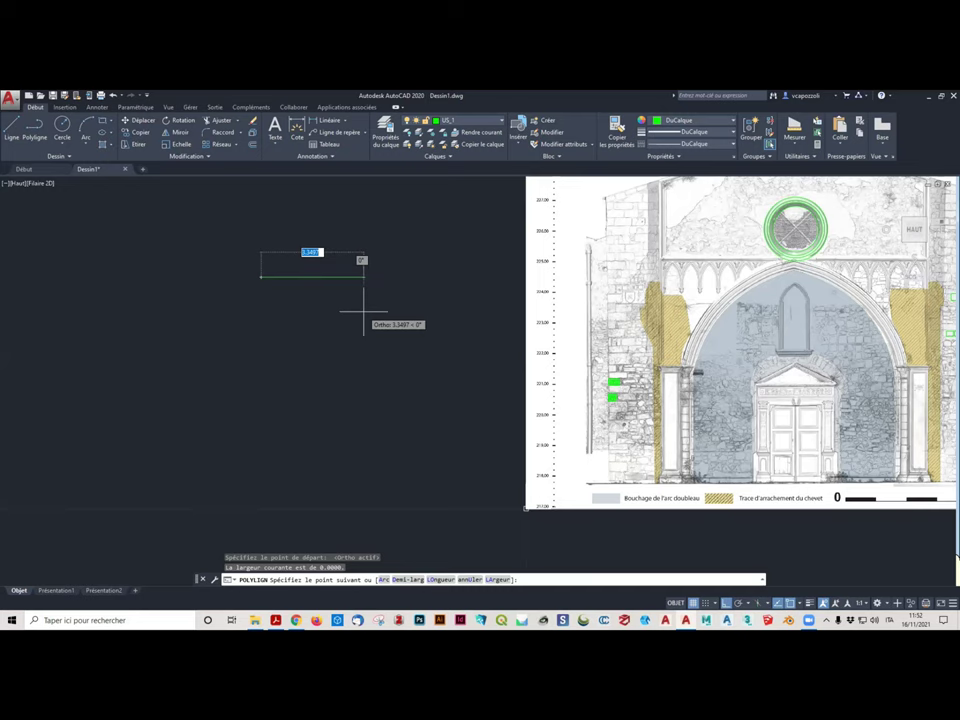
type("4")
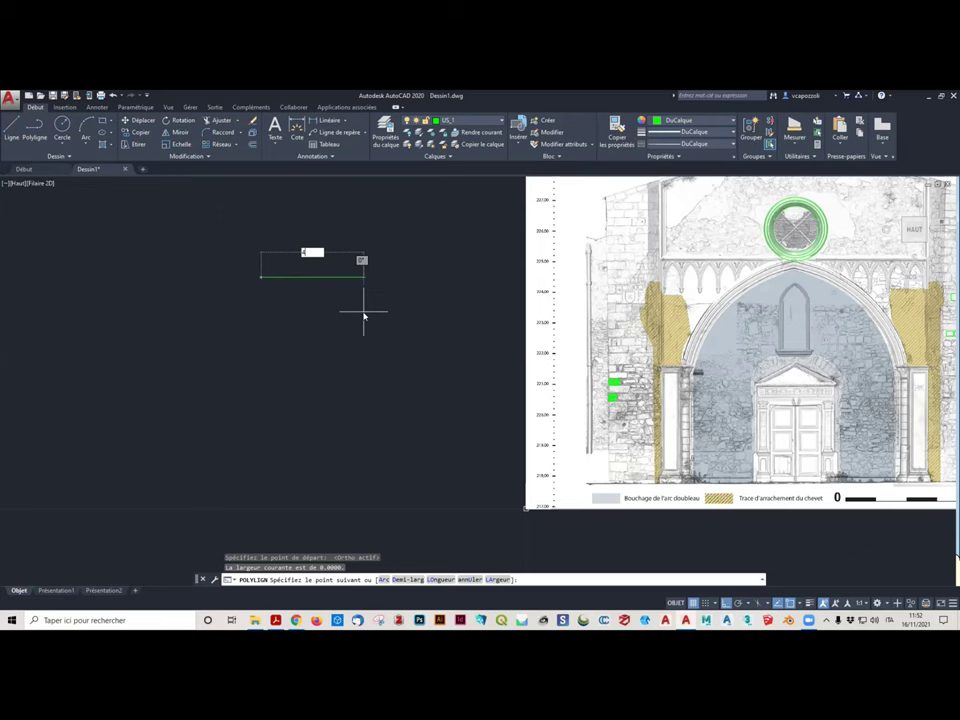
key("Return")
middle_click_drag(288, 200, 341, 315)
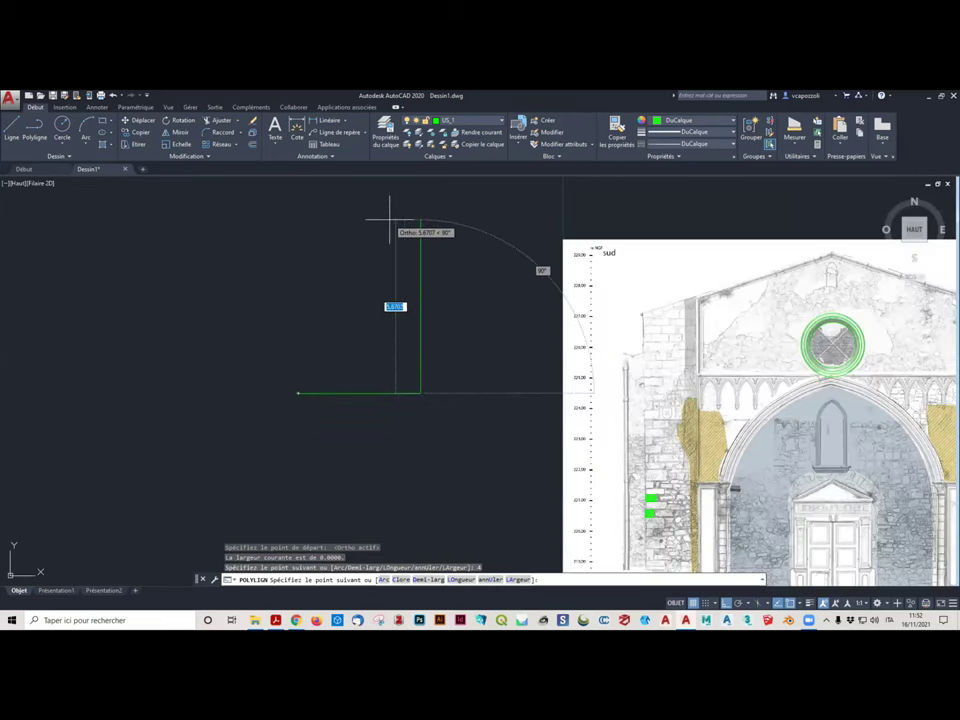
key("Tab")
type("30")
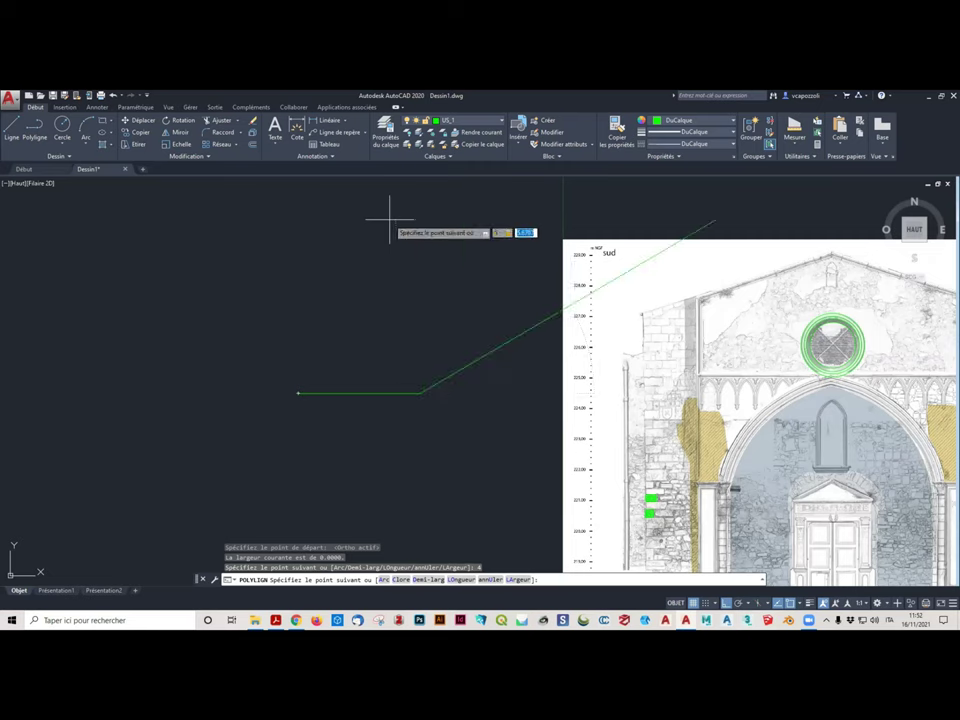
type("1")
key("Escape")
Use LINE to add the 5.6-unit vertical side and top-left corner, closing the rectangle
type("l")
key("Return")
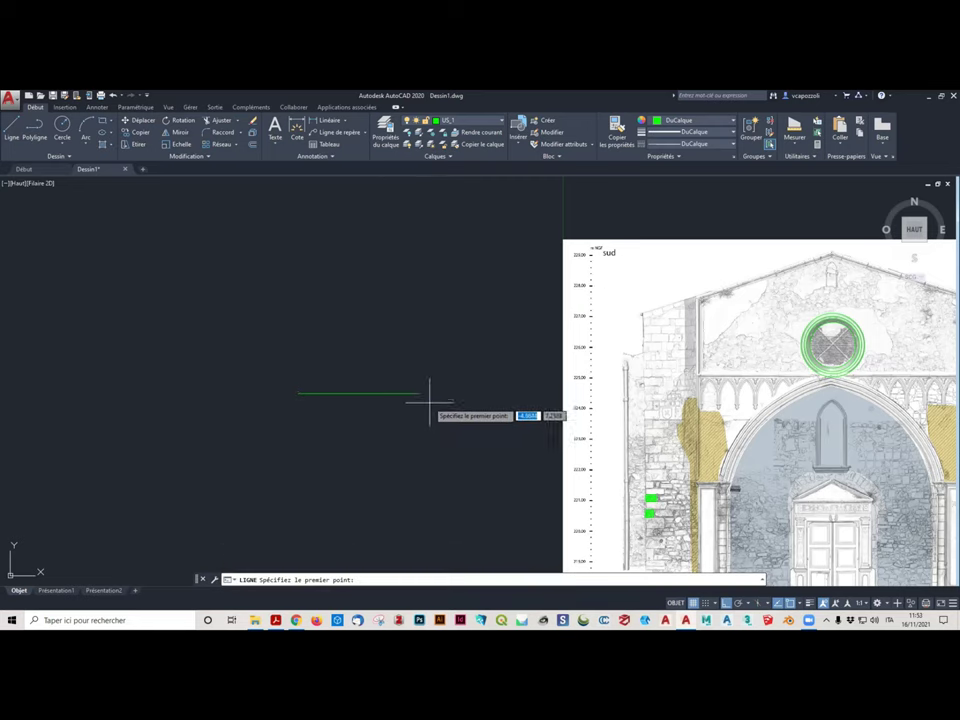
left_click(420, 392)
type("1")
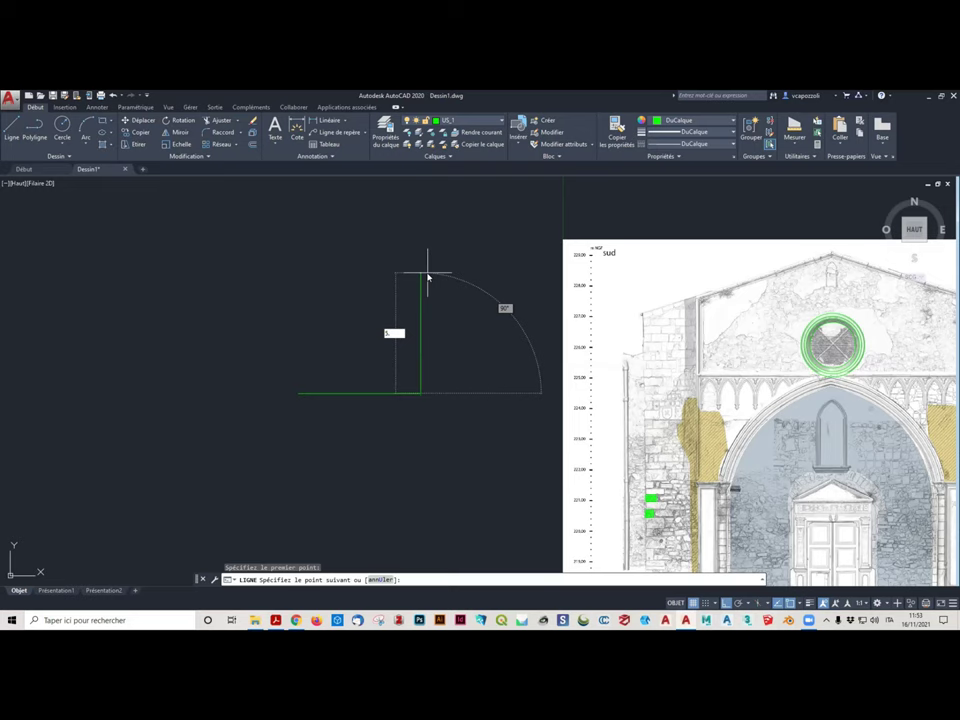
type(".6")
key("Return")
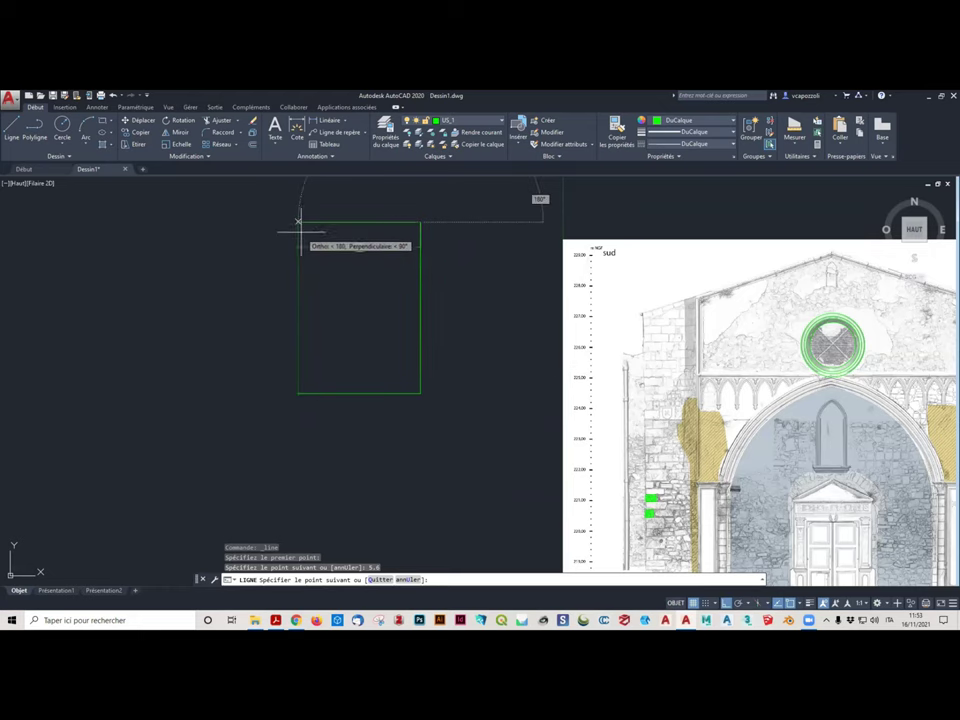
left_click(298, 222)
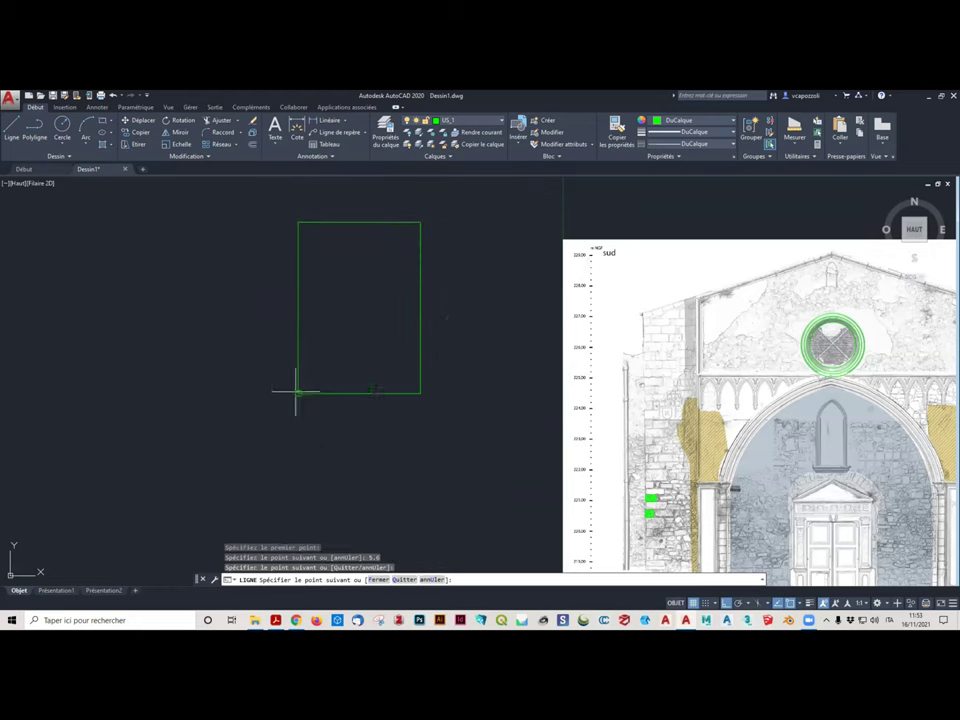
scroll(296, 388, "down", 4)
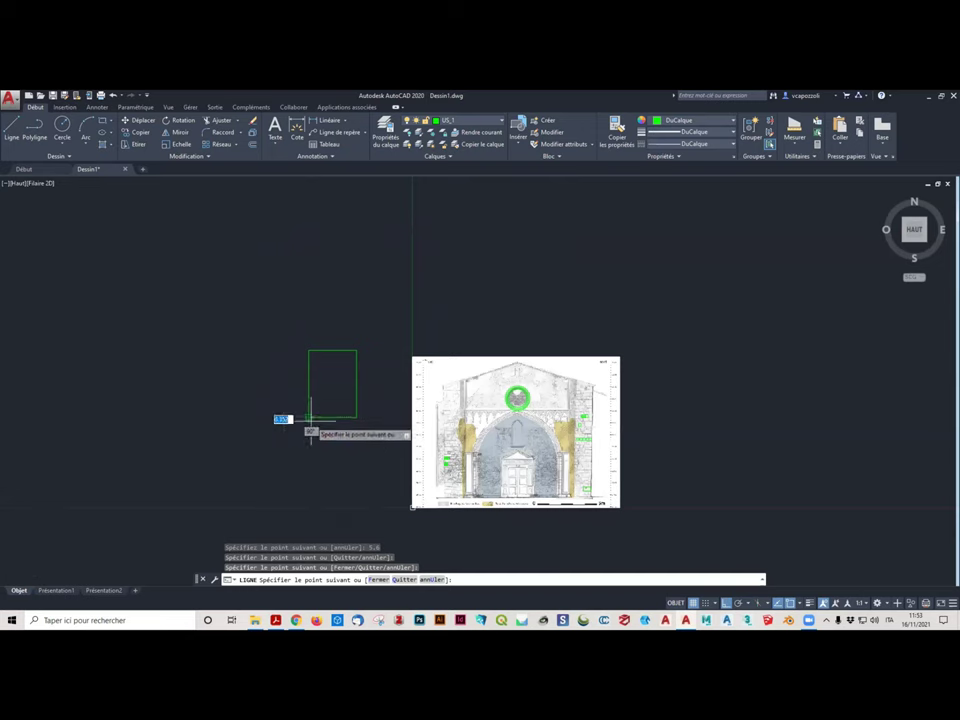
key("Escape")
Window-select the new 4 × 5.6 rectangle outline
left_click(374, 442)
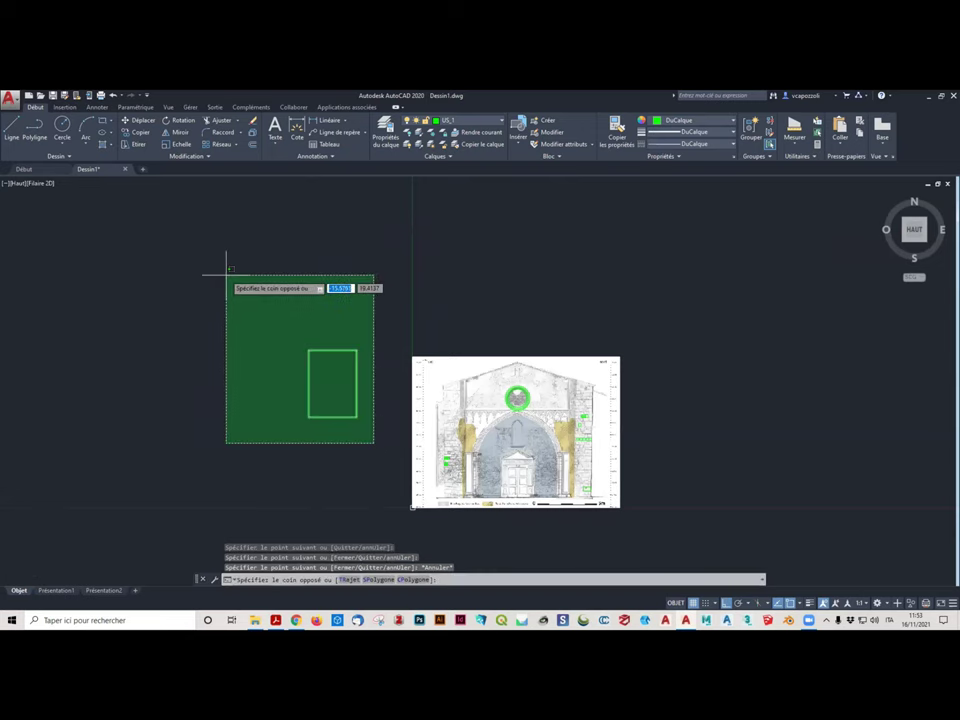
key("Escape")
left_click(370, 433)
left_click(190, 236)
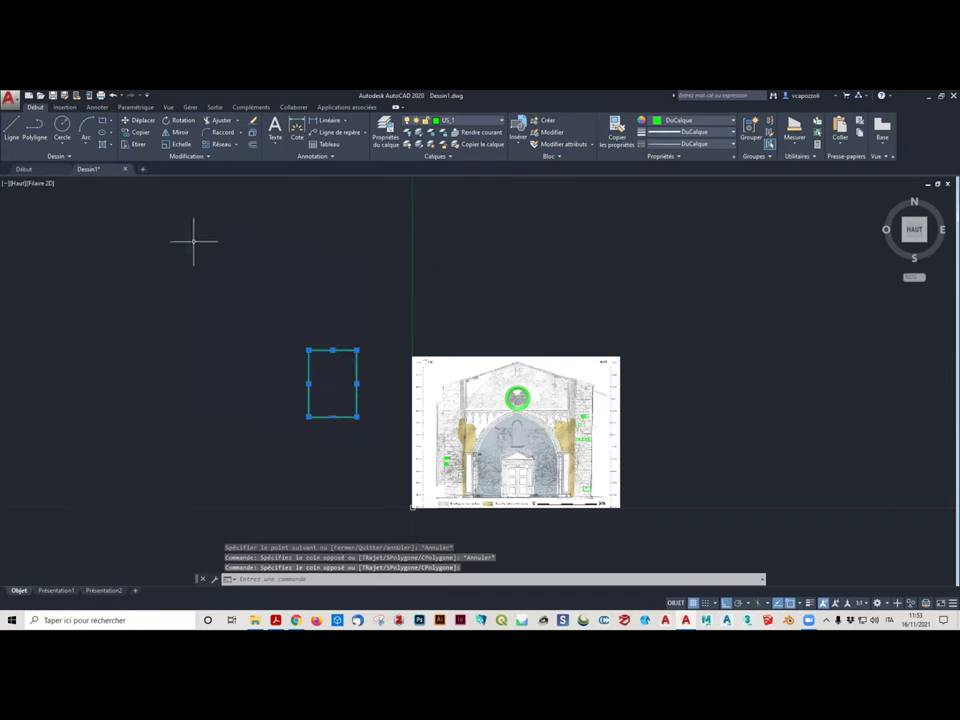
Define a block 'n_A' from the rectangle, with its corner as the base point
left_click(534, 122)
type("impressio")
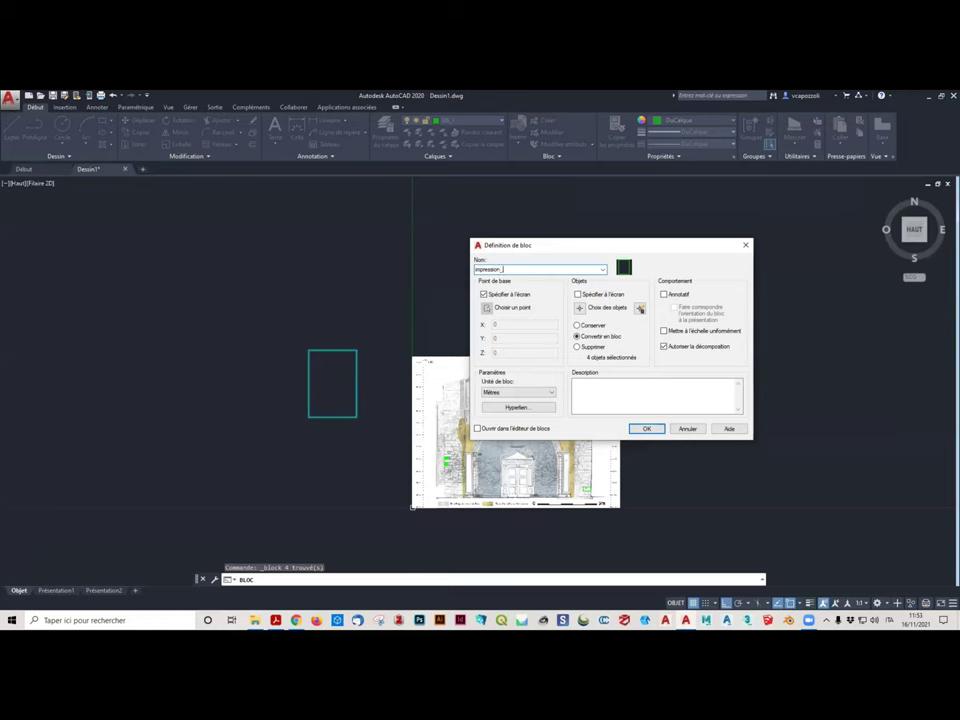
type("n_A")
left_click(646, 429)
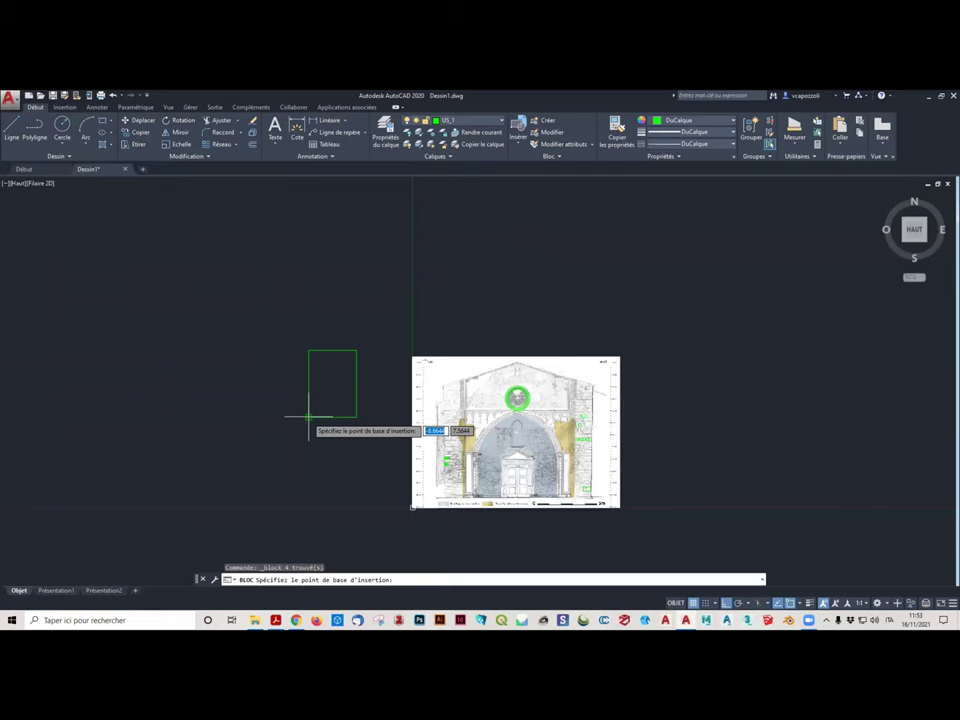
left_click(309, 417)
left_click(355, 420)
left_click(161, 255)
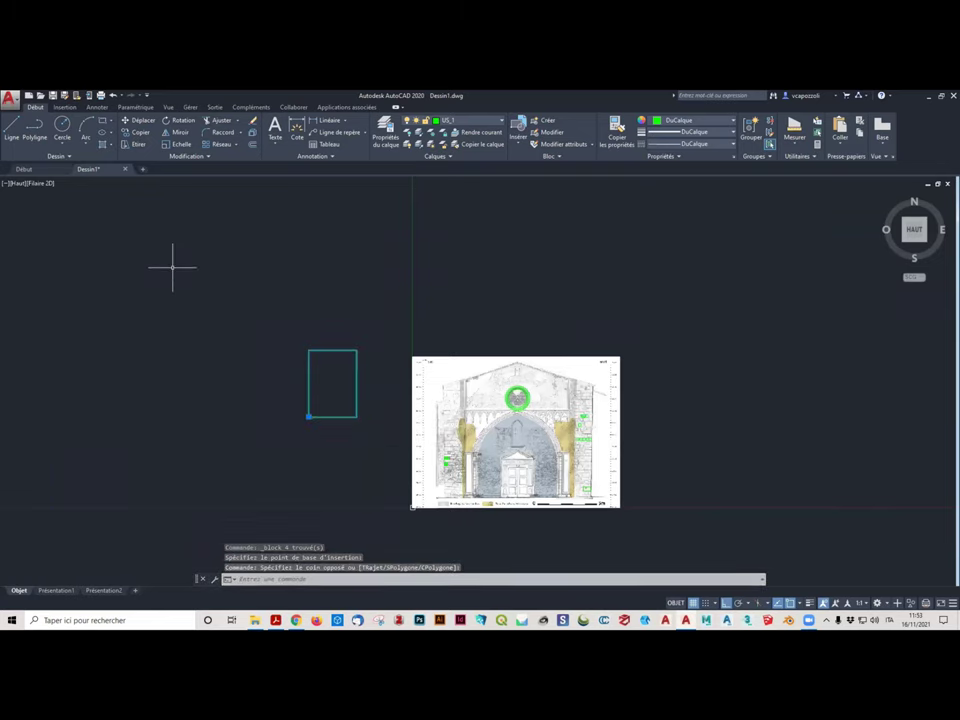
key("Escape")
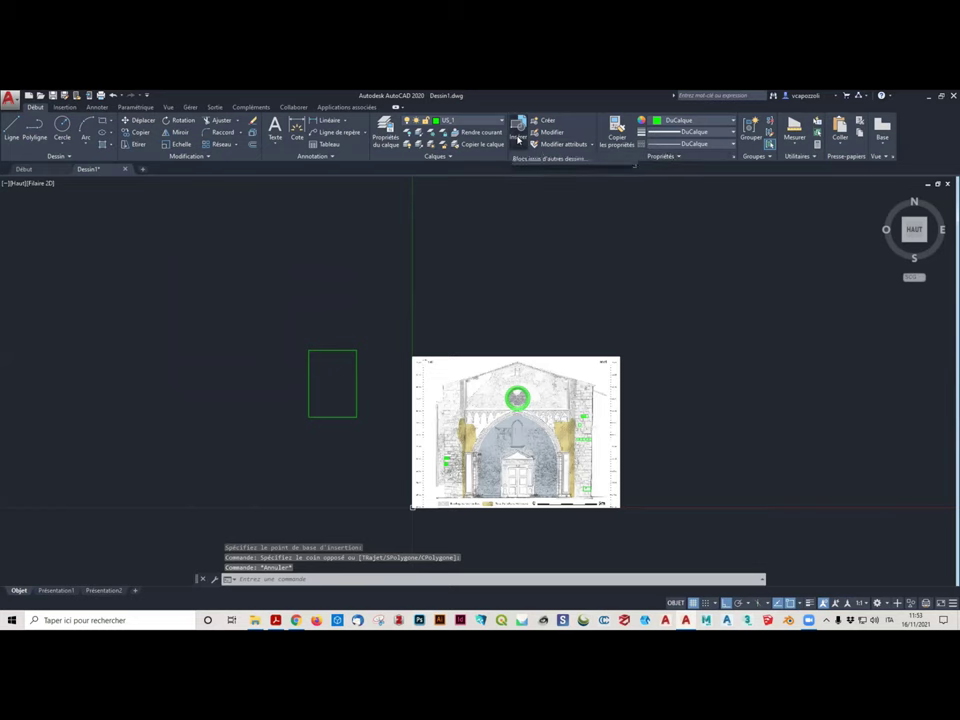
Insert the new block over the façade's left side and bring up the plot dialog
left_click(518, 138)
left_click(538, 172)
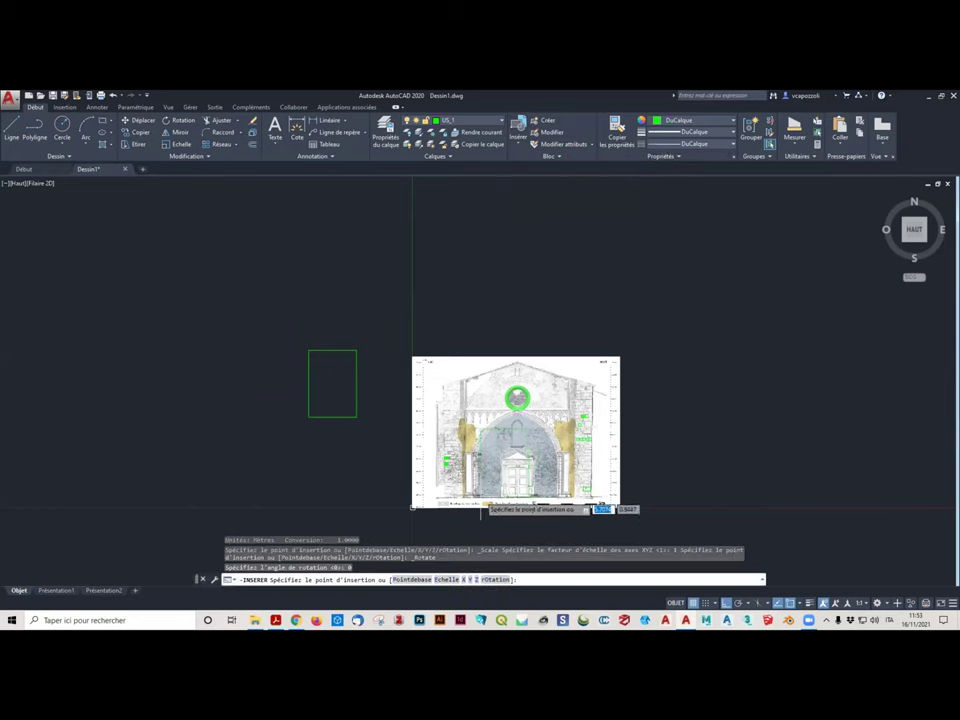
middle_click_drag(412, 507, 471, 447)
scroll(471, 447, "up", 4)
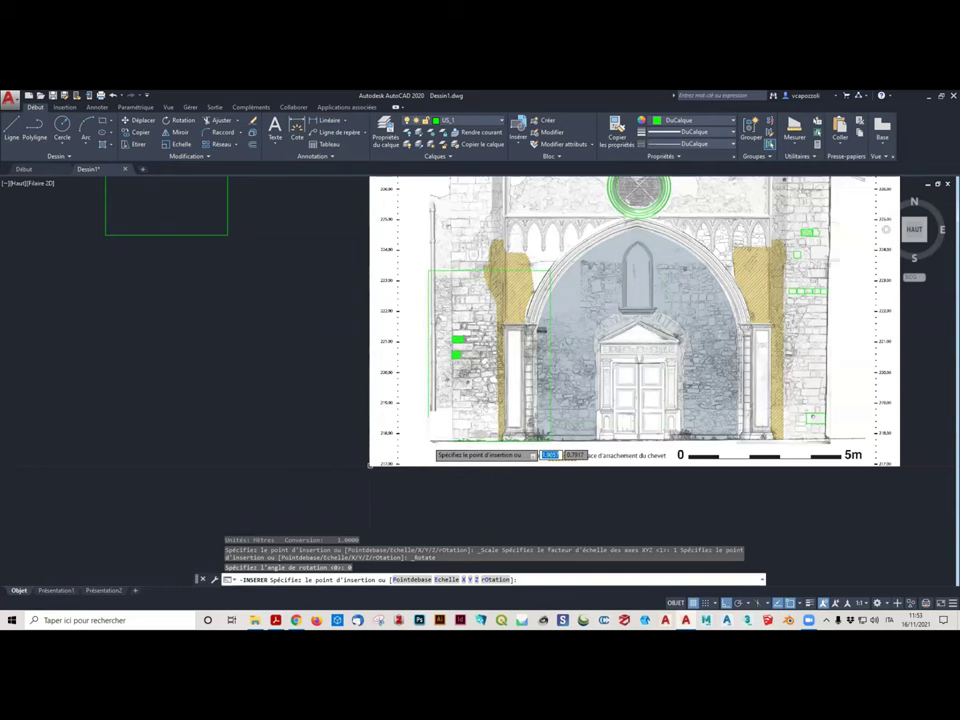
left_click(370, 464)
scroll(277, 349, "down", 5)
key("ctrl+p")
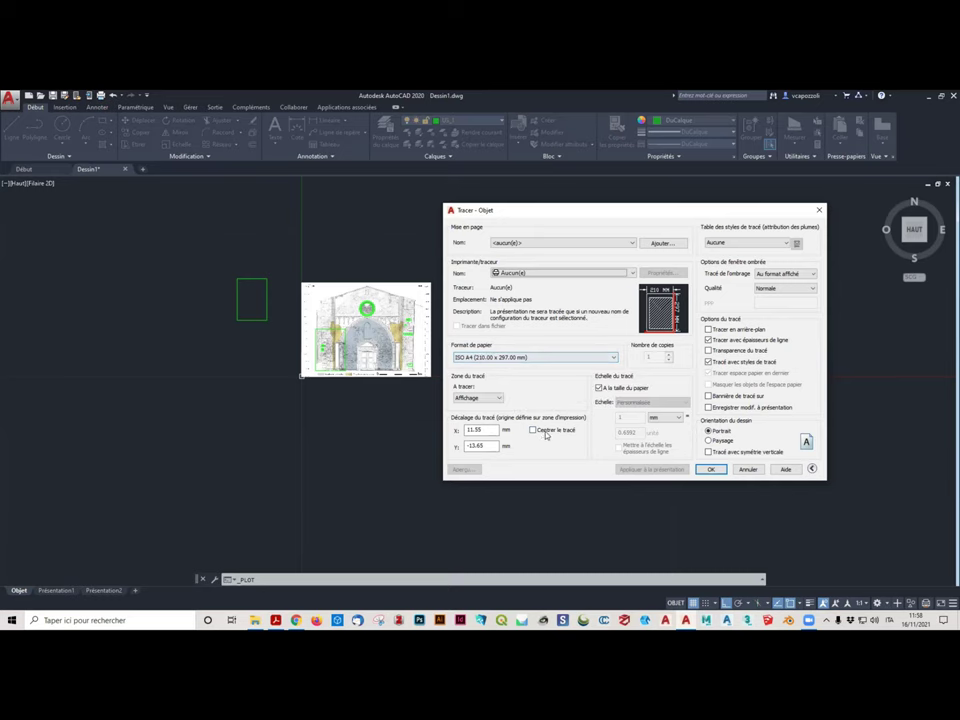
Centre the plot and set its area to a window around the inserted frame
left_click(532, 429)
left_click(497, 398)
left_click(470, 422)
scroll(340, 370, "up", 4)
scroll(309, 368, "up", 4)
middle_click_drag(309, 368, 452, 356)
left_click(191, 197)
left_click(386, 466)
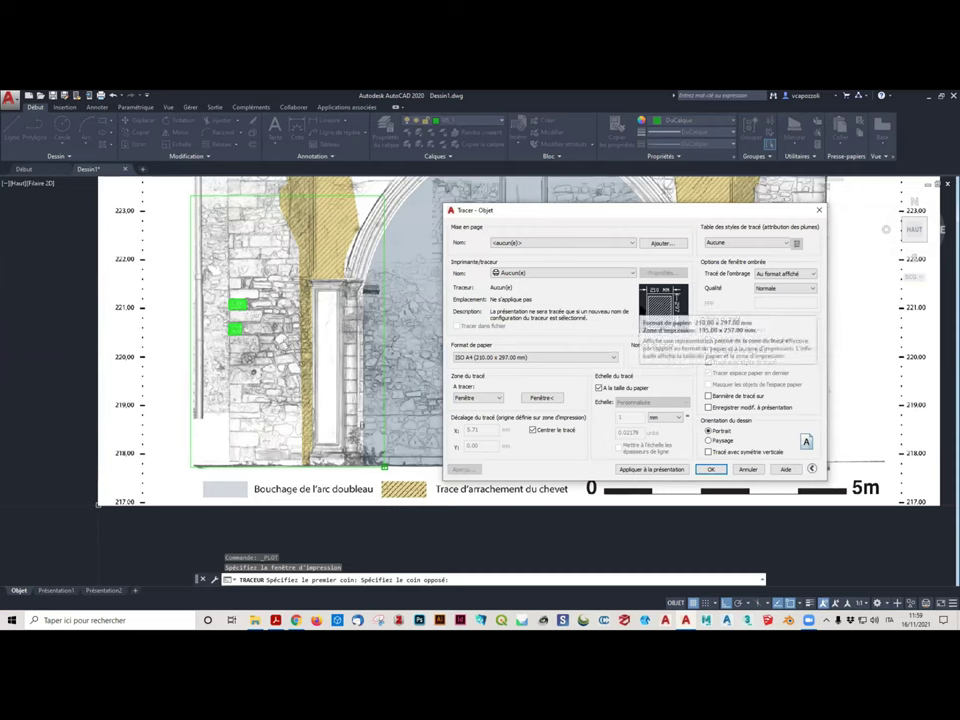
Set a 50 mm = 1 unit scale and choose the AutoCAD PDF (General Documentation) printer
left_click(624, 391)
double_click(628, 432)
type("1")
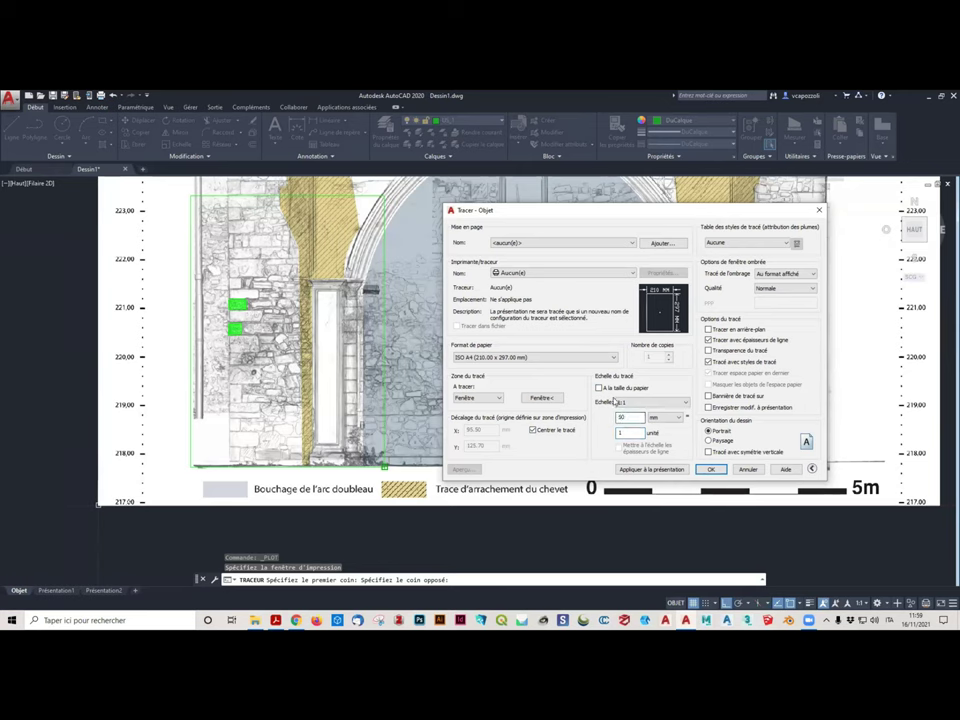
key("Tab")
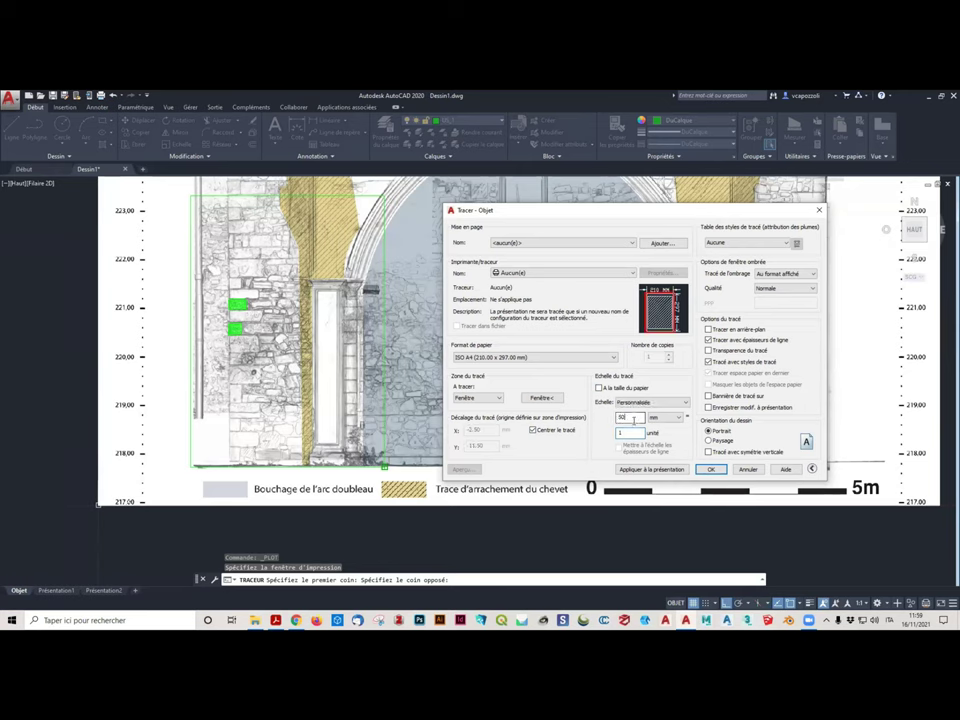
left_click(535, 430)
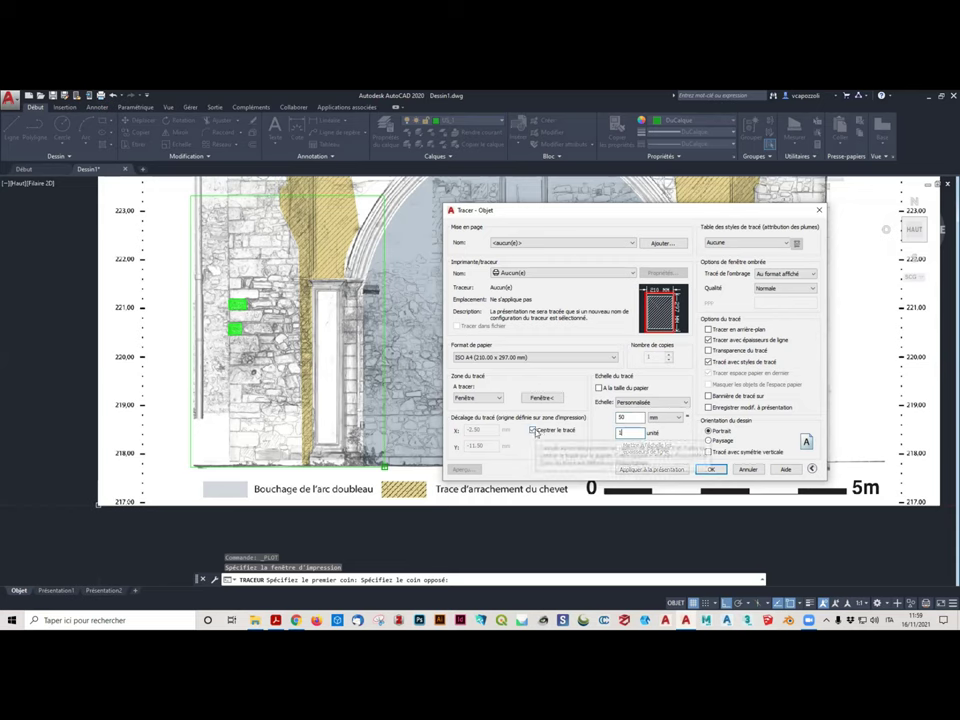
left_click(535, 431)
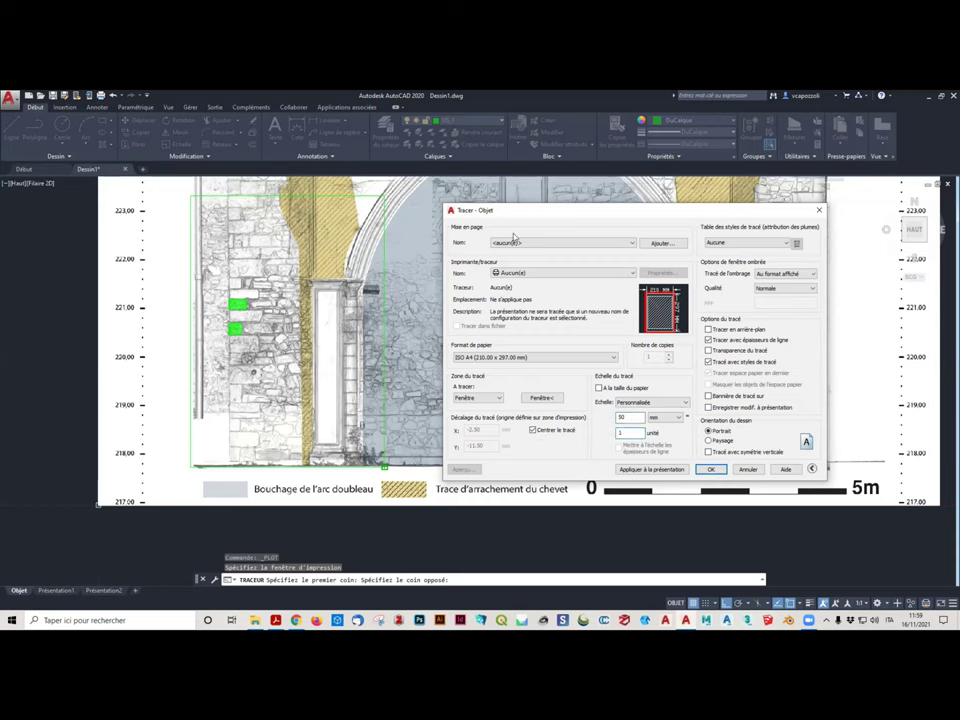
left_click(545, 272)
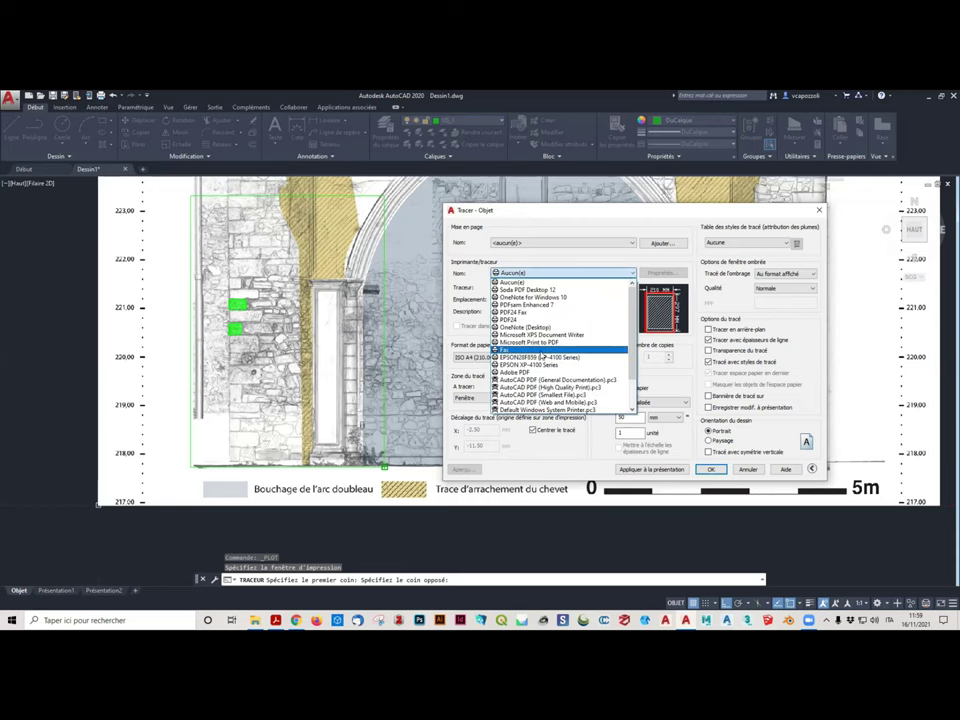
left_click(552, 379)
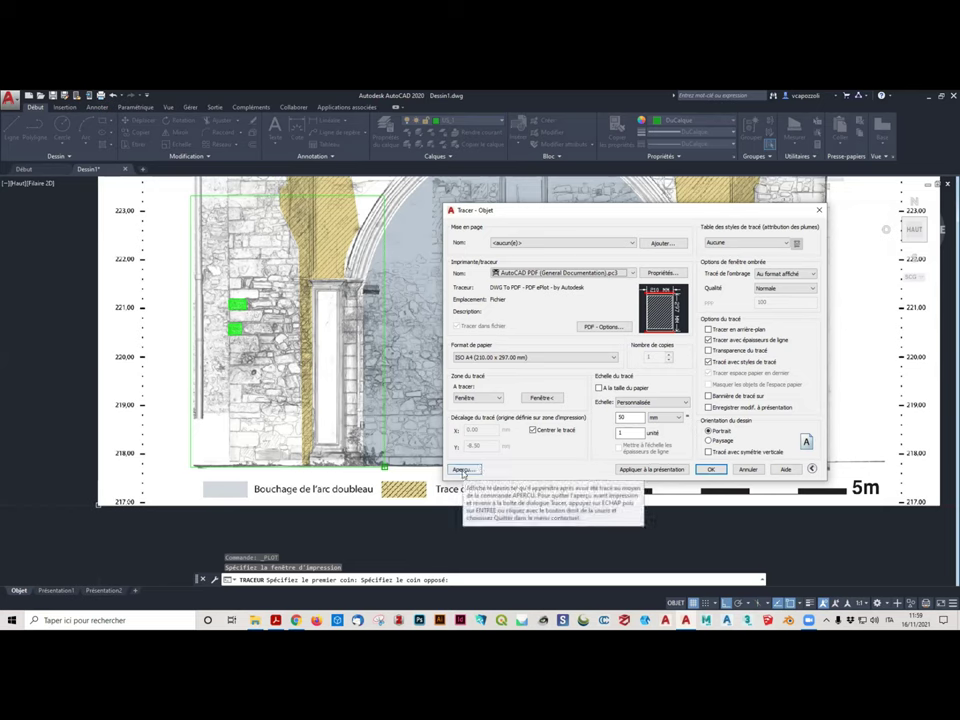
left_click(462, 470)
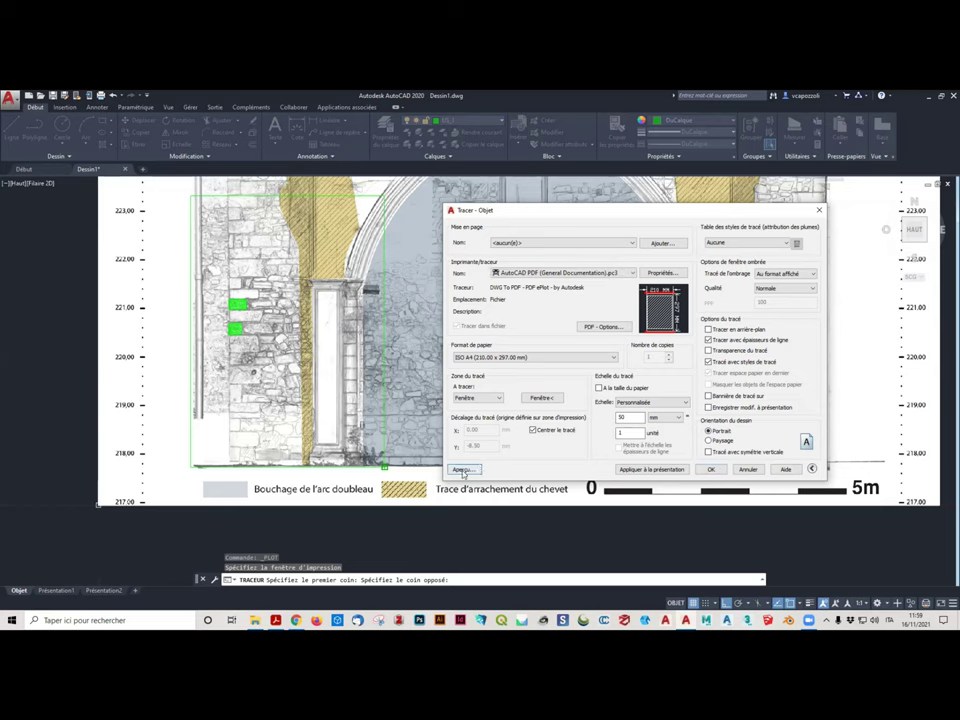
Preview the door-detail plot on portrait A4, then start plotting past the annotation-scale warning
left_click(510, 363)
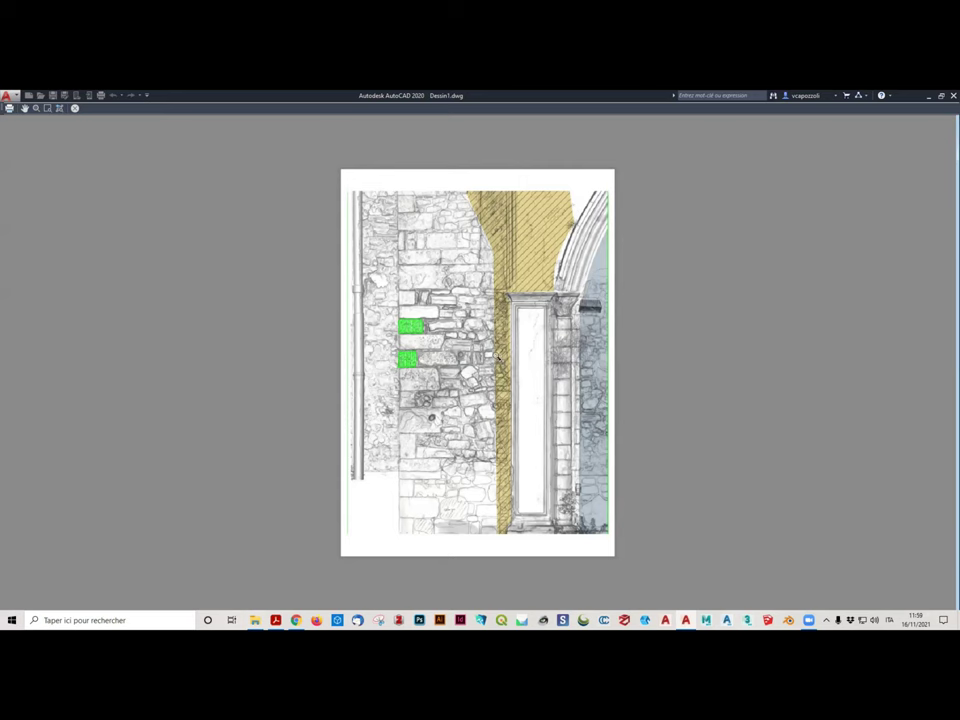
key("Escape")
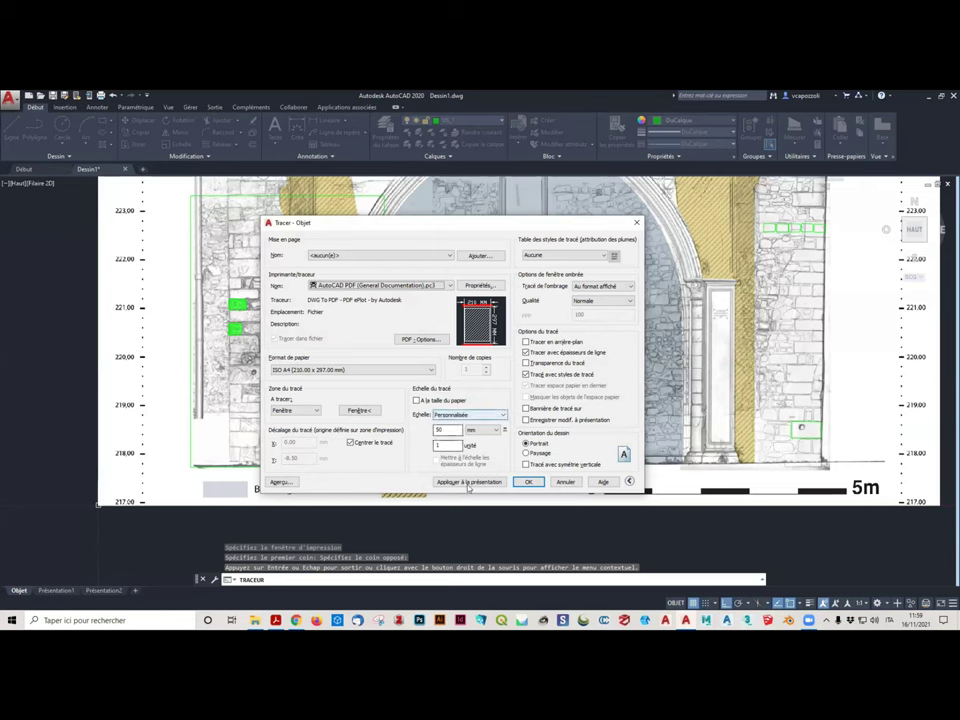
left_click(528, 481)
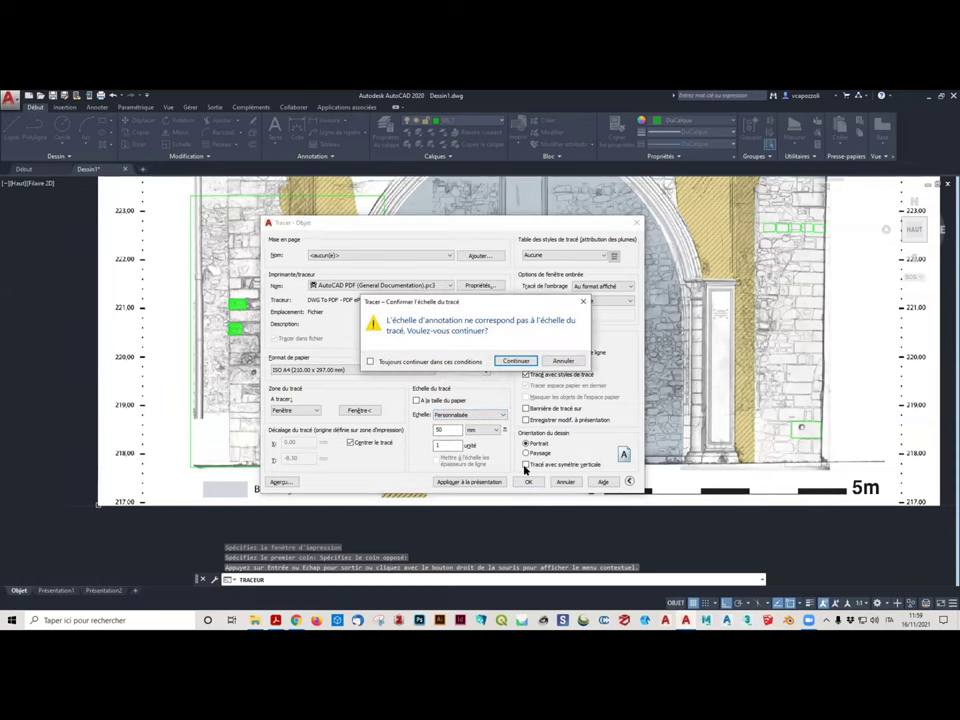
left_click(515, 360)
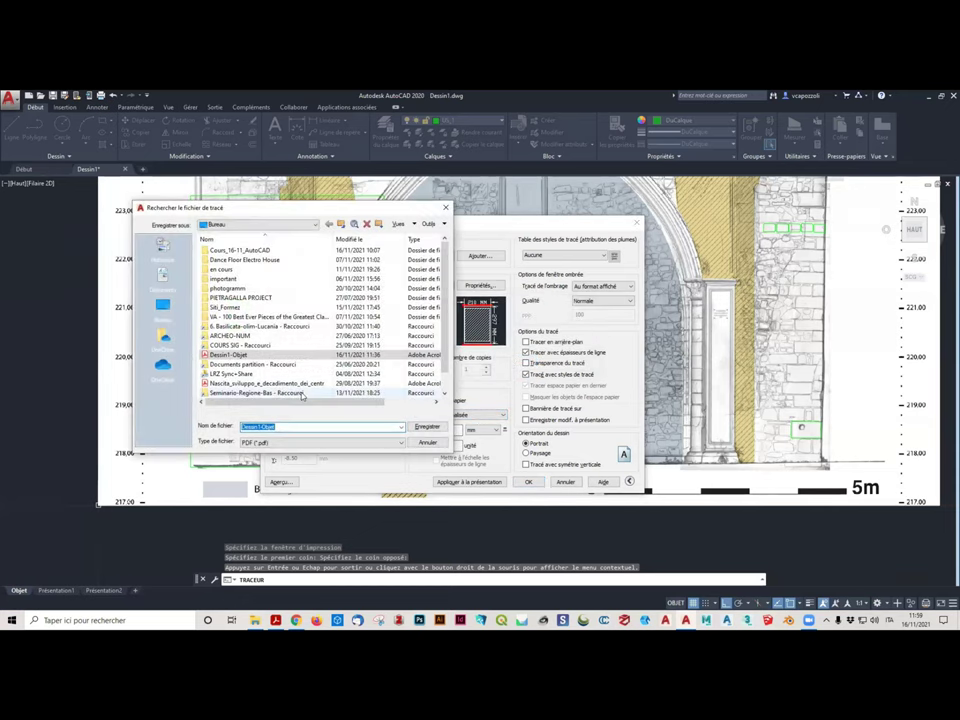
Rename the output file to Dessin1_1-20 on the Desktop and save the PDF
left_click(299, 424)
key("BackSpace")
key("BackSpace")
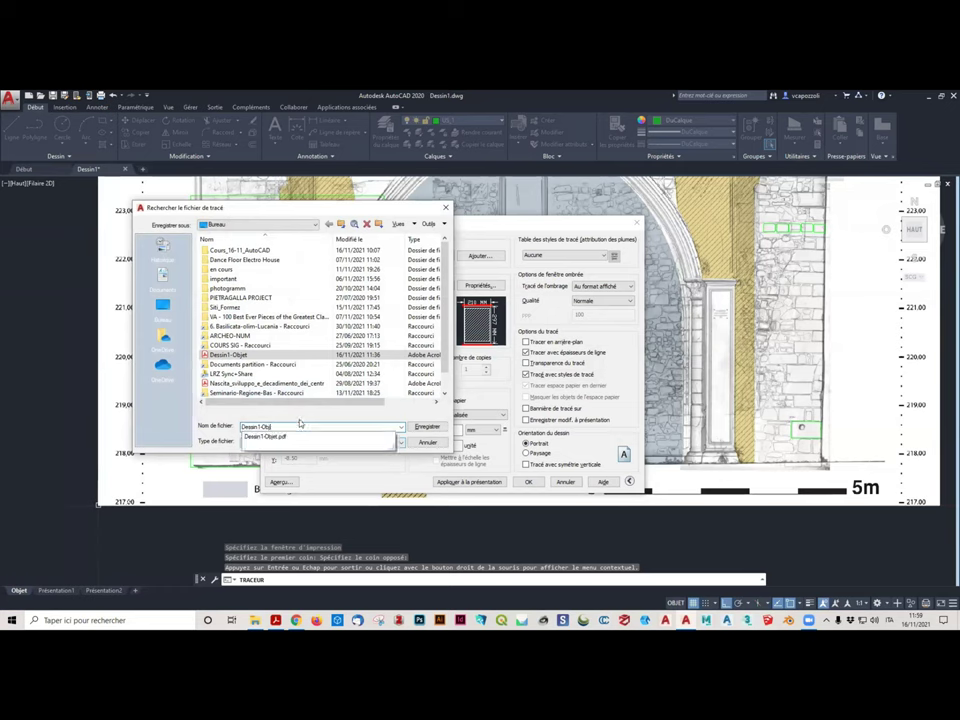
key("BackSpace")
key("BackSpace")
type("_5")
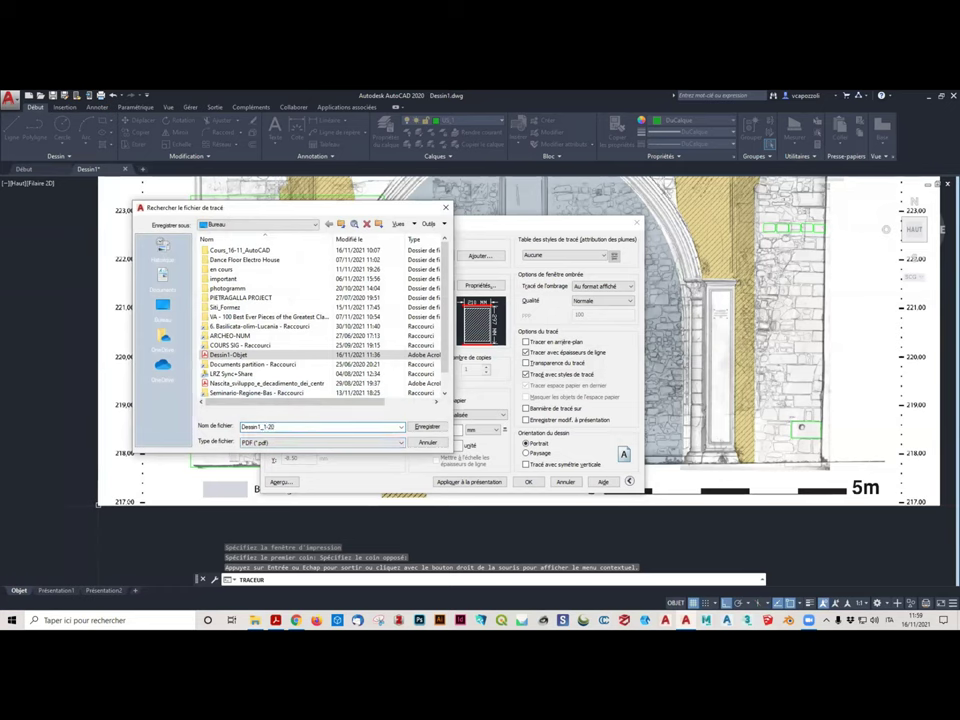
key("Return")
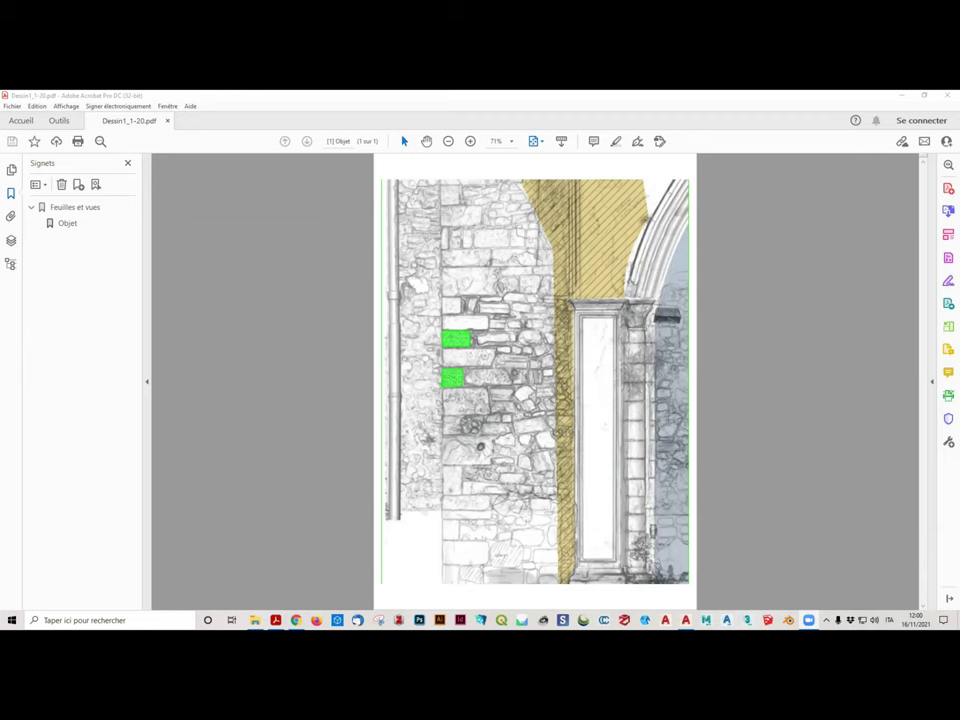
Close Dessin1_1-20.pdf and minimise Acrobat to get back to the AutoCAD drawing
left_click(167, 121)
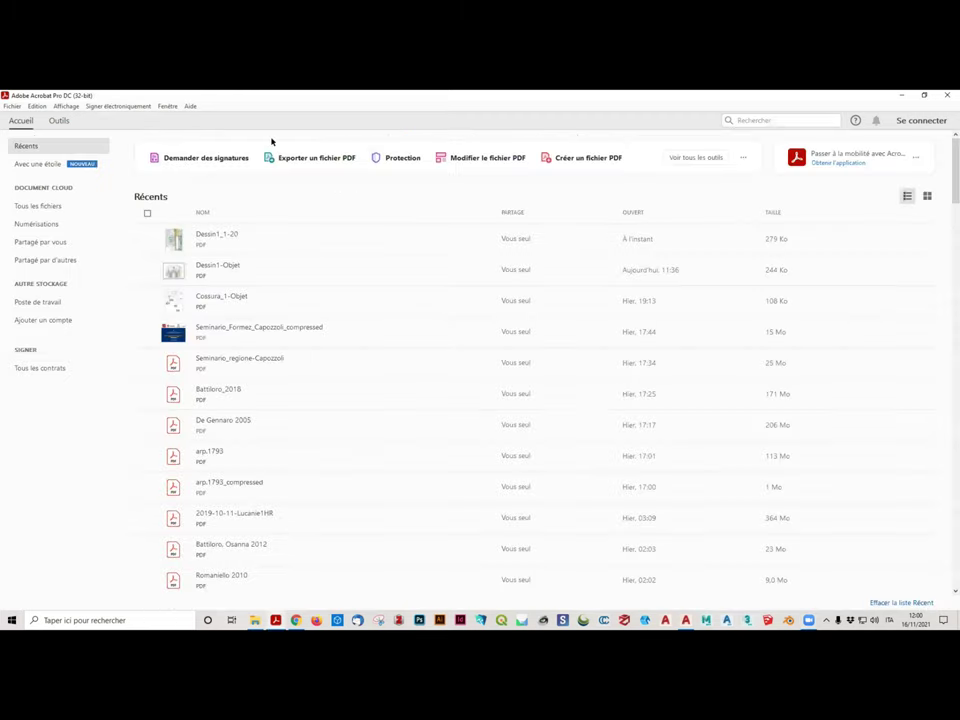
double_click(311, 103)
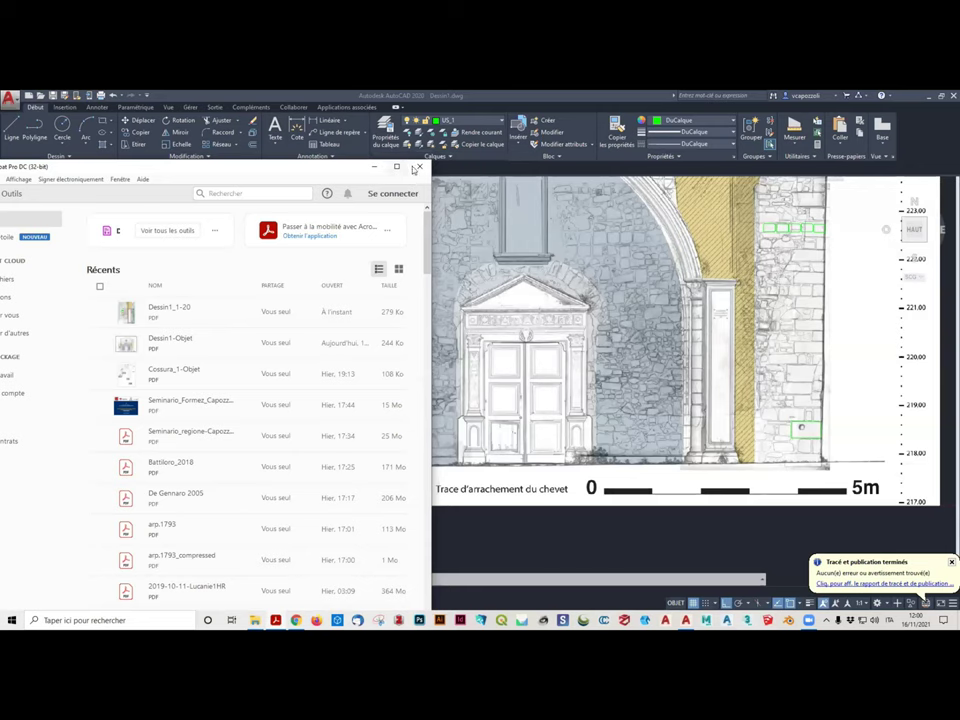
key("super+Down")
Zoom out and place the impression_a4_1-50 block at the centre of the façade image
scroll(240, 397, "down", 3)
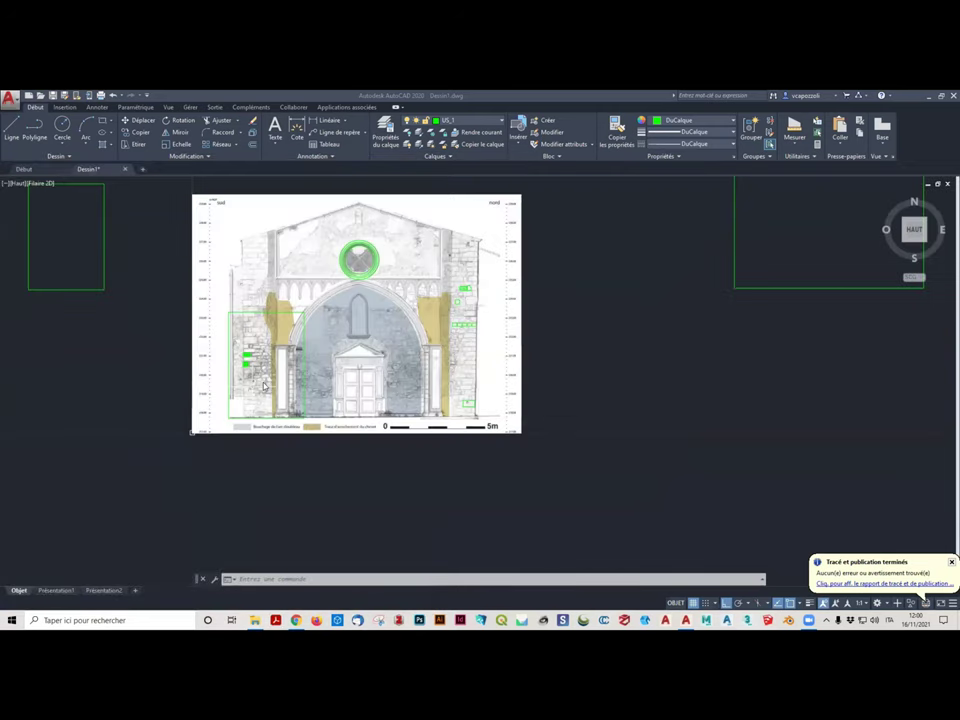
scroll(265, 385, "down", 2)
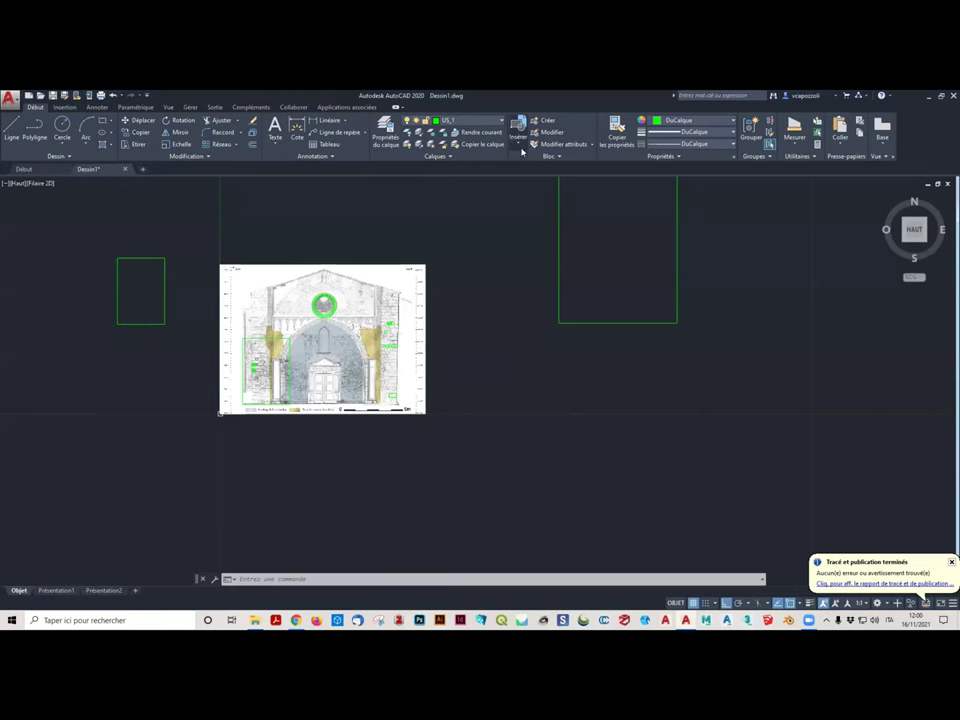
left_click(519, 140)
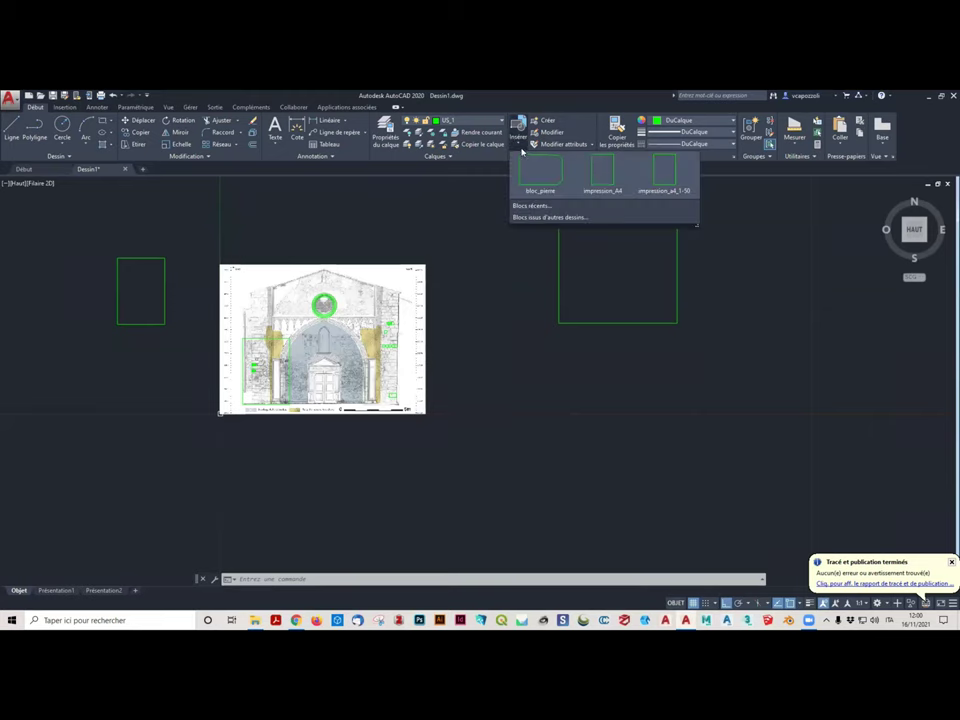
left_click(655, 166)
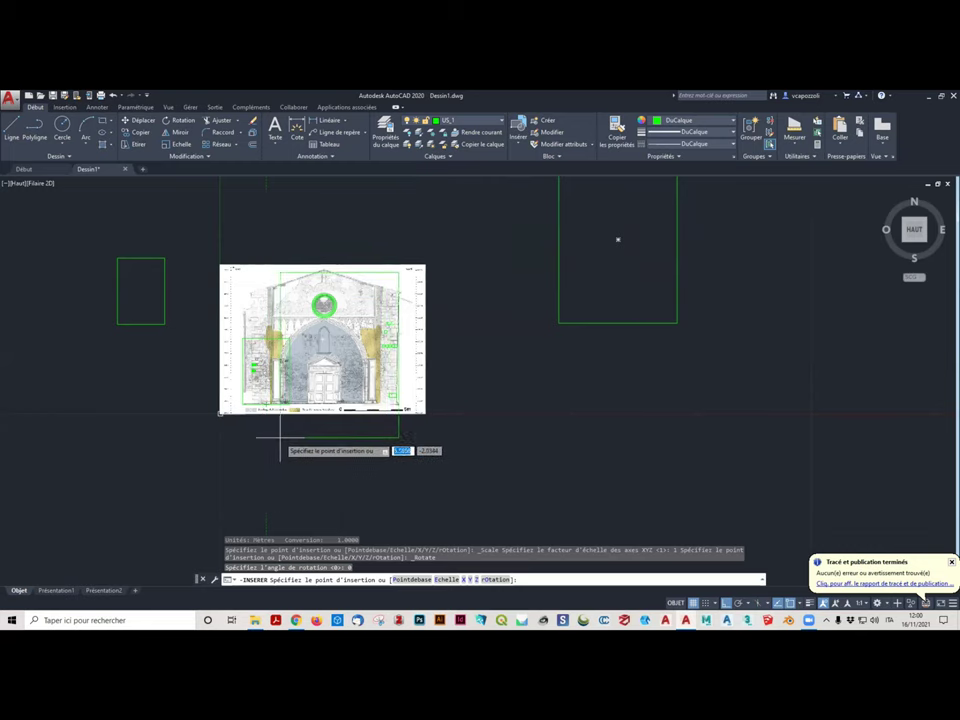
scroll(273, 434, "up", 2)
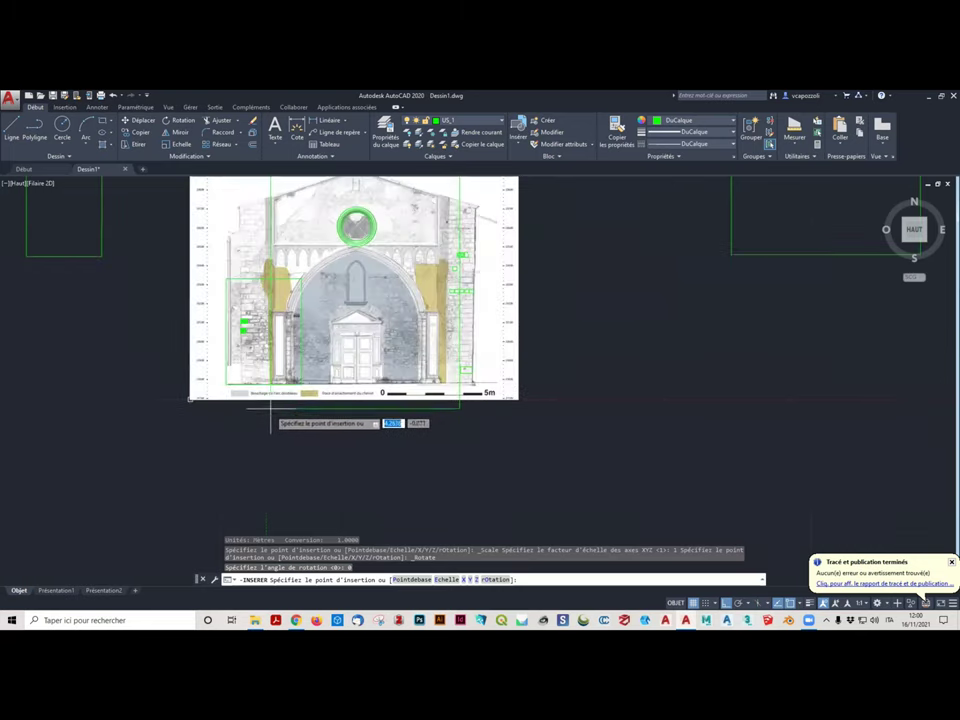
middle_click_drag(303, 399, 258, 462)
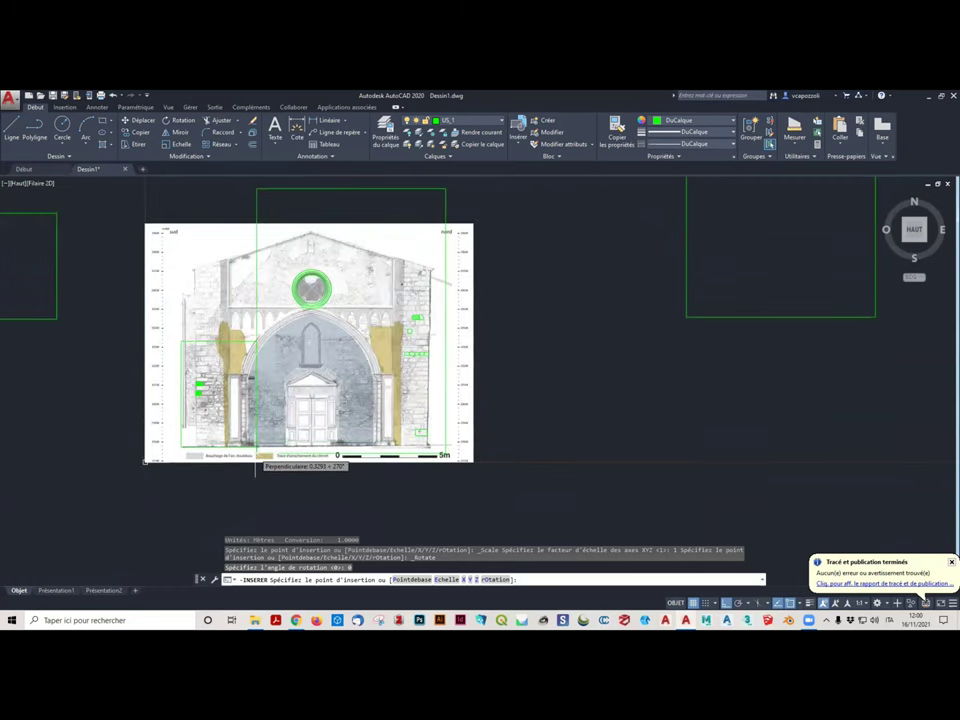
left_click(255, 462)
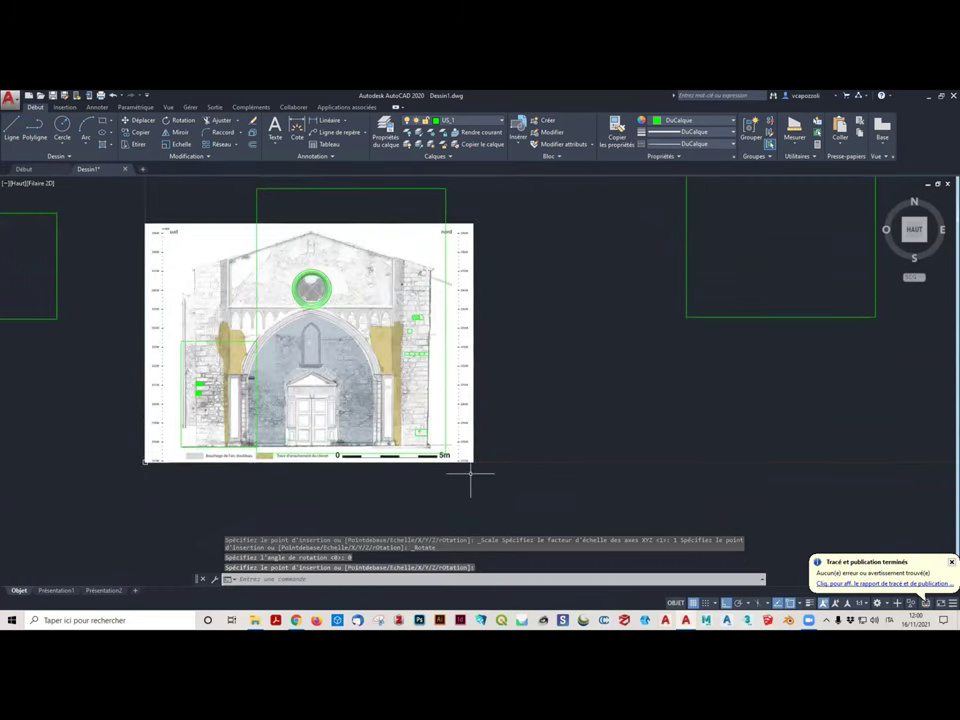
Set the plot to AutoCAD PDF, centred, with a window around the façade frame
left_click(10, 99)
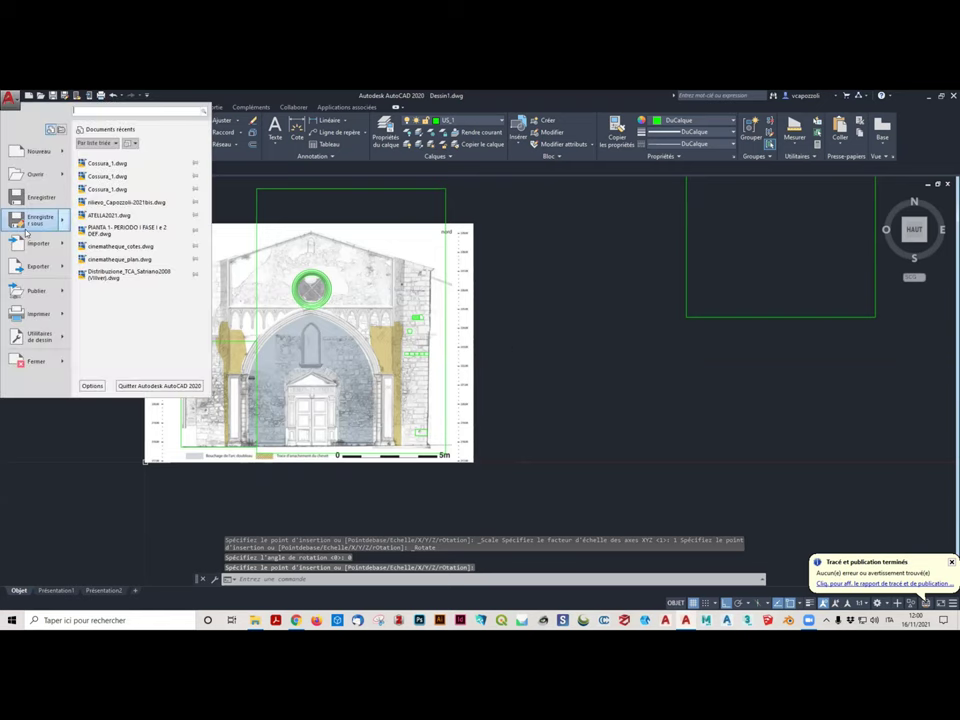
left_click(37, 314)
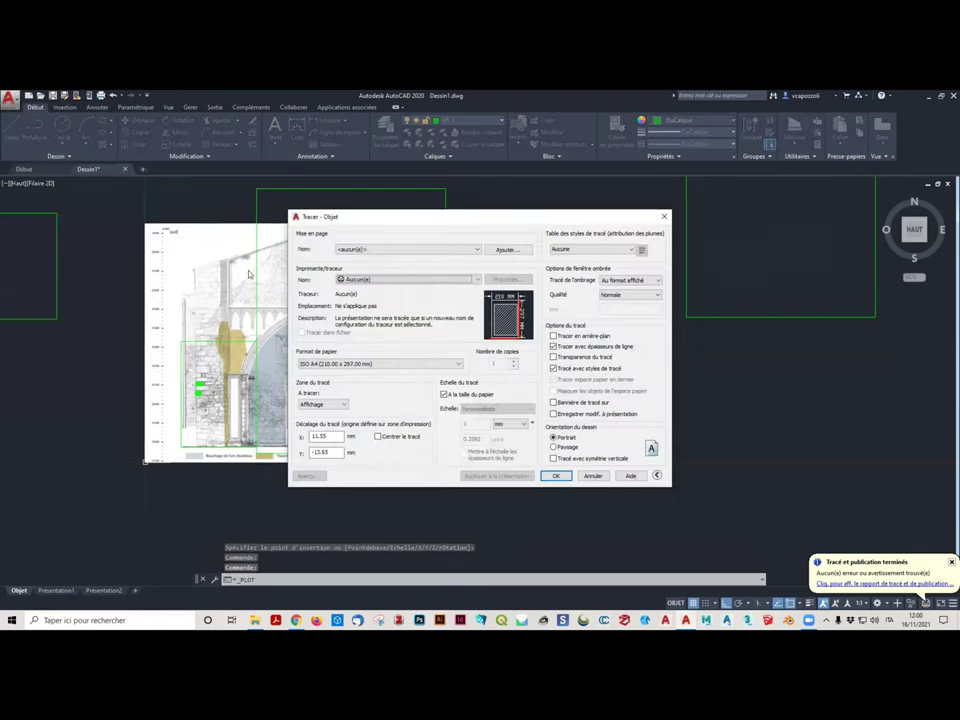
left_click(346, 280)
left_click(360, 385)
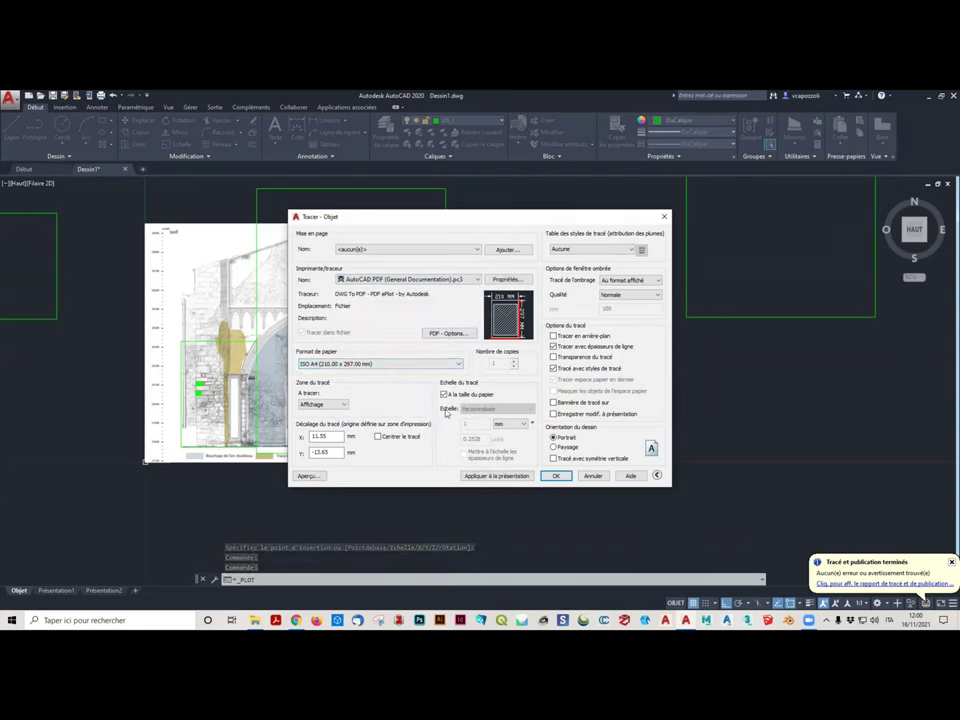
left_click(379, 437)
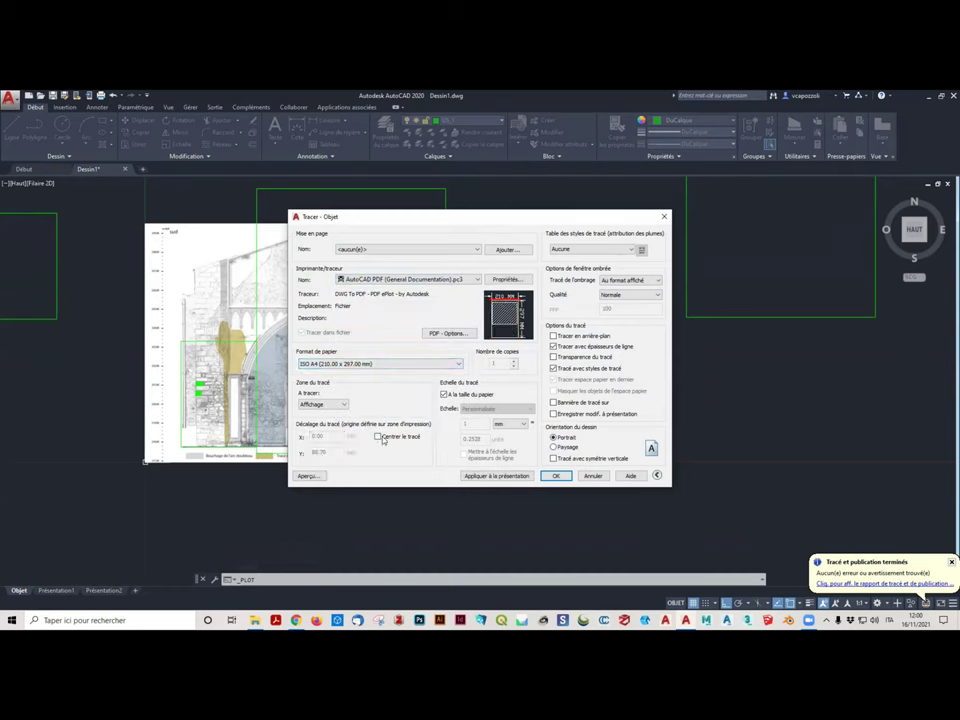
left_click(332, 406)
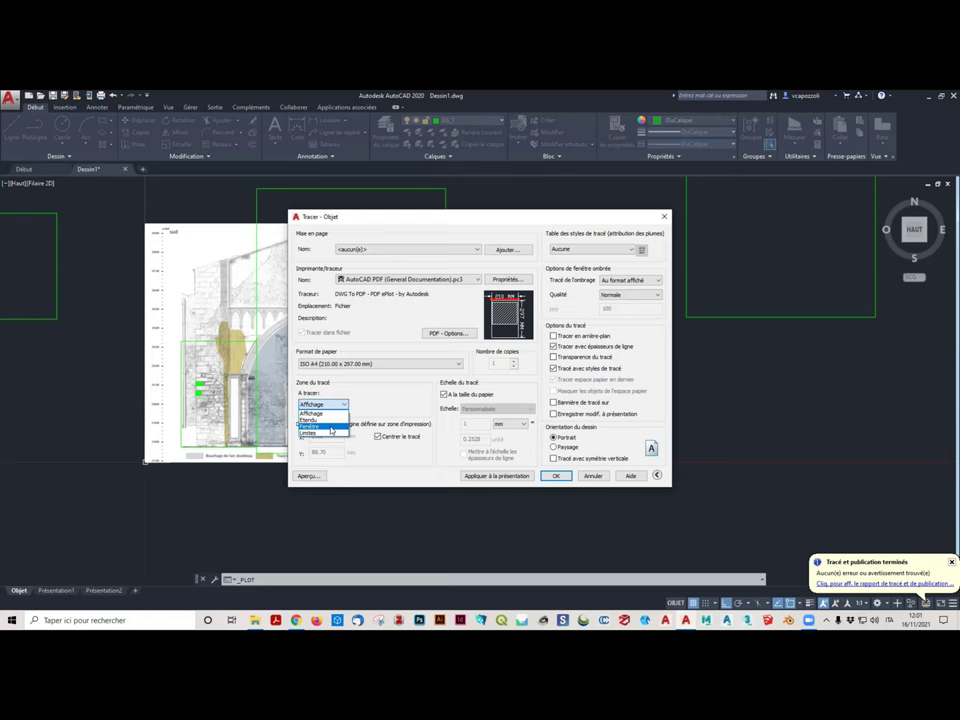
left_click(332, 428)
left_click(257, 189)
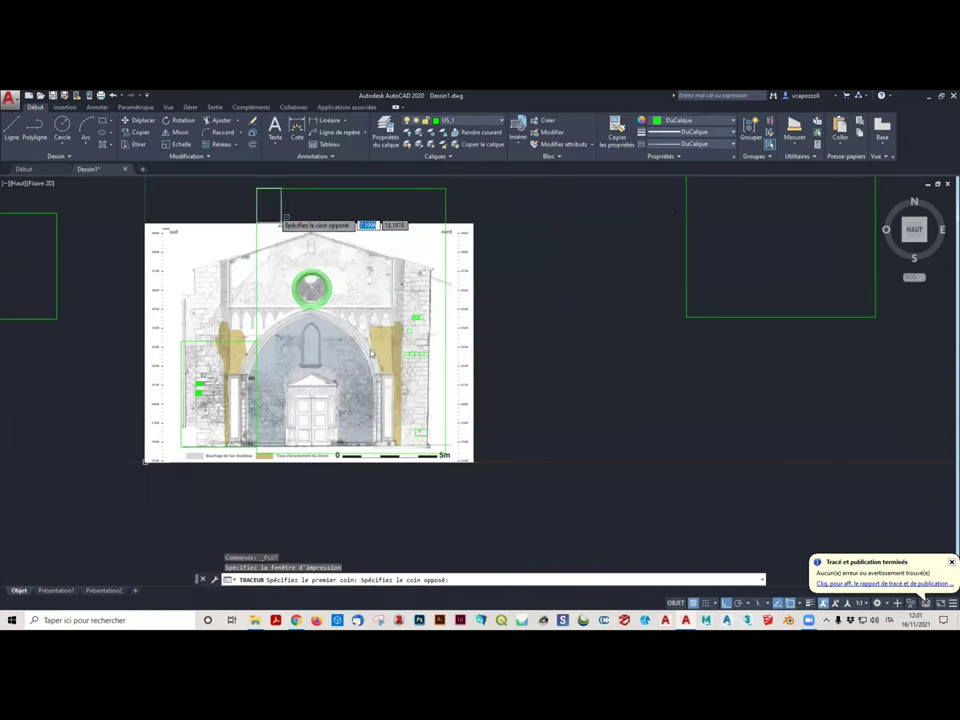
left_click(445, 455)
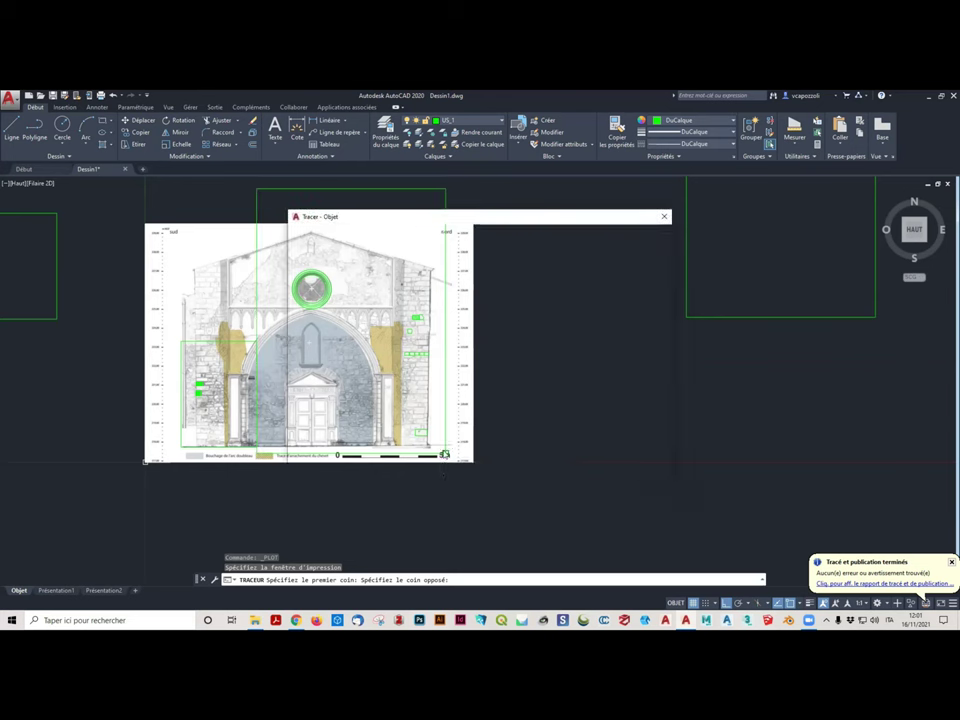
Turn off Fit to paper, set a 20 mm = 1 unit scale, and preview
left_click(464, 402)
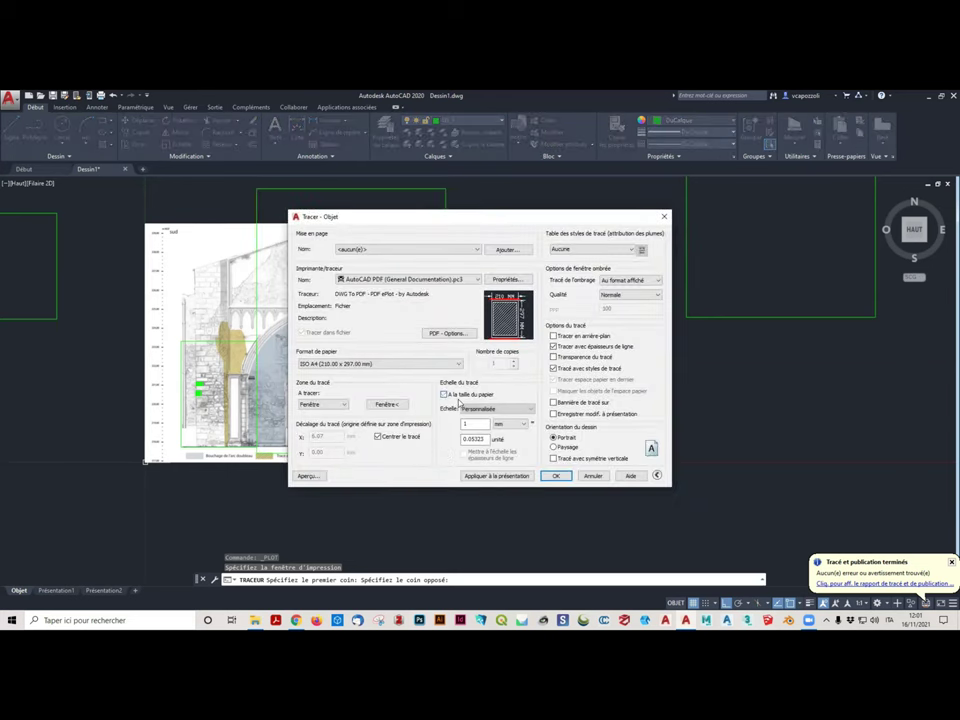
type("1")
key("shift+Tab")
type("20")
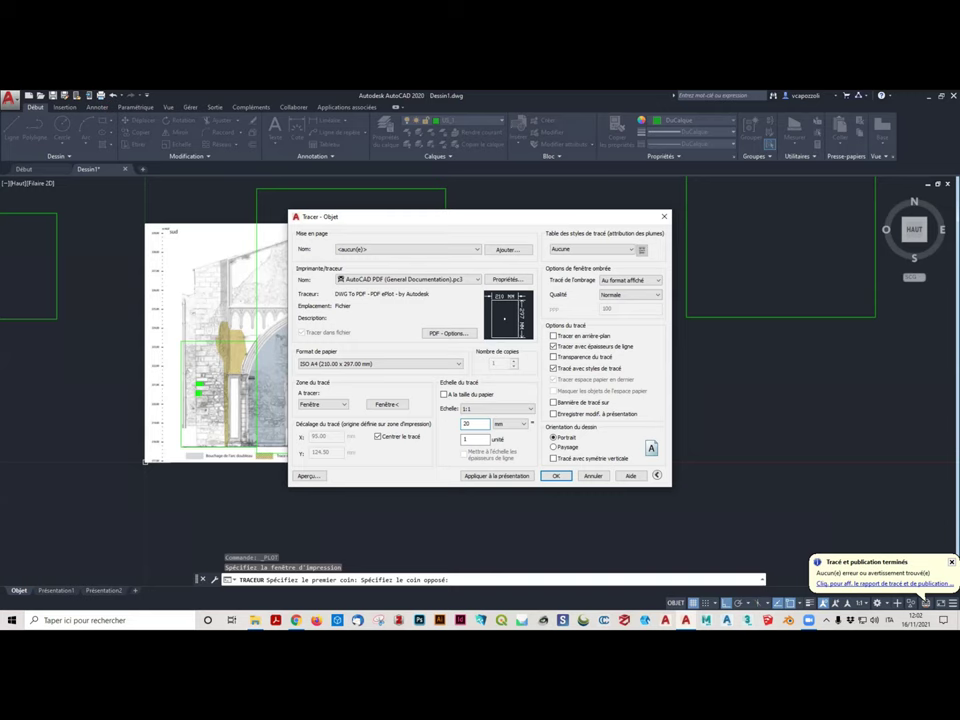
left_click(305, 477)
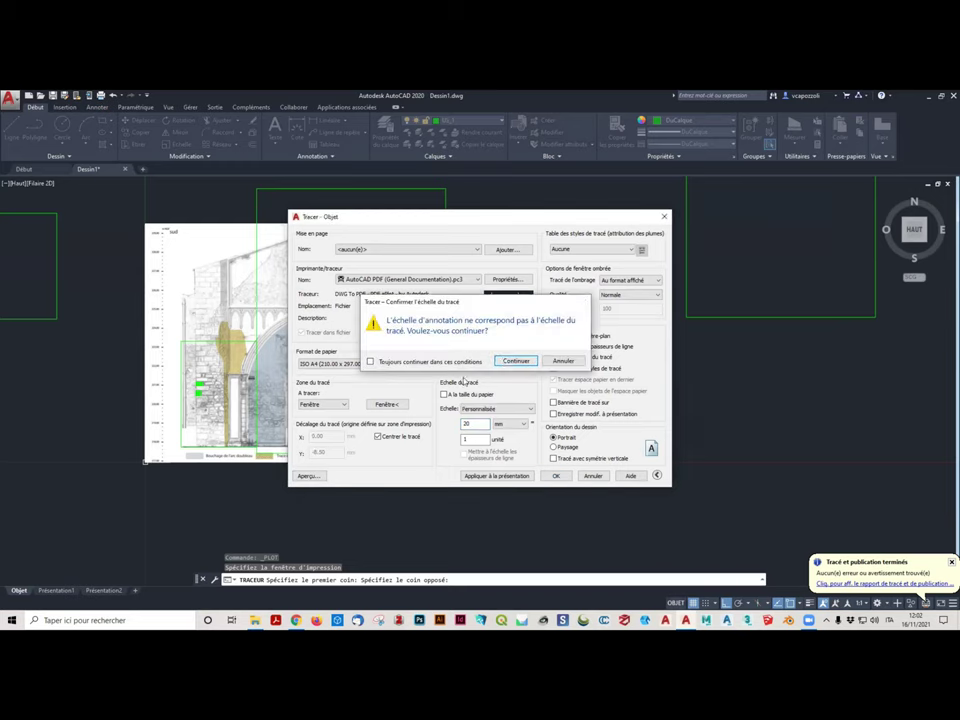
left_click(497, 362)
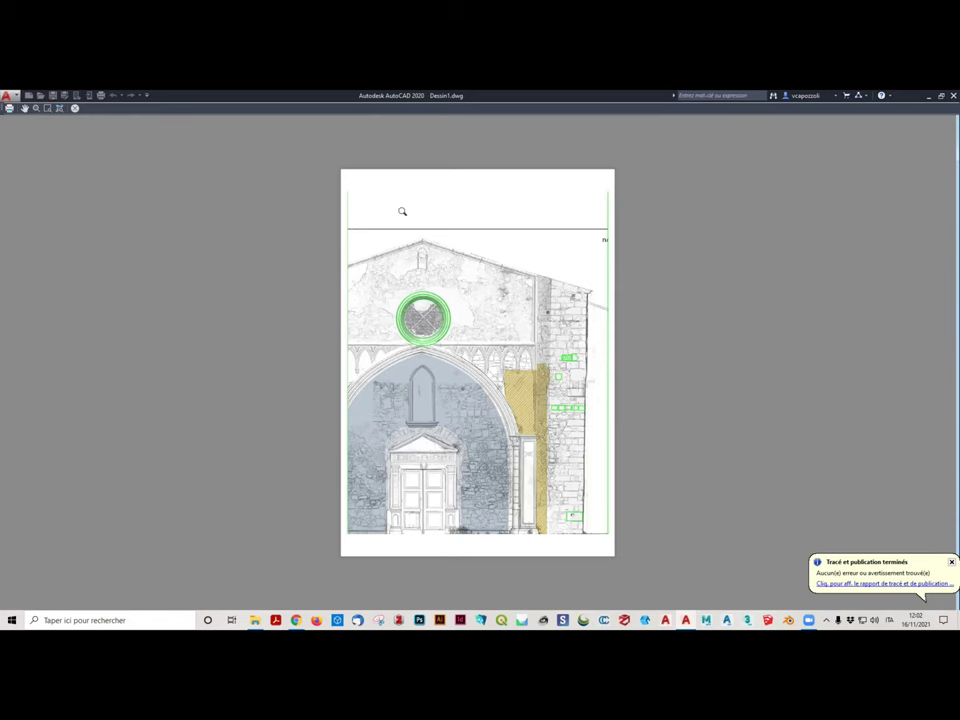
Plot the facade to Dessin1_1-50.pdf, then bring AutoCAD forward and minimise it
key("Escape")
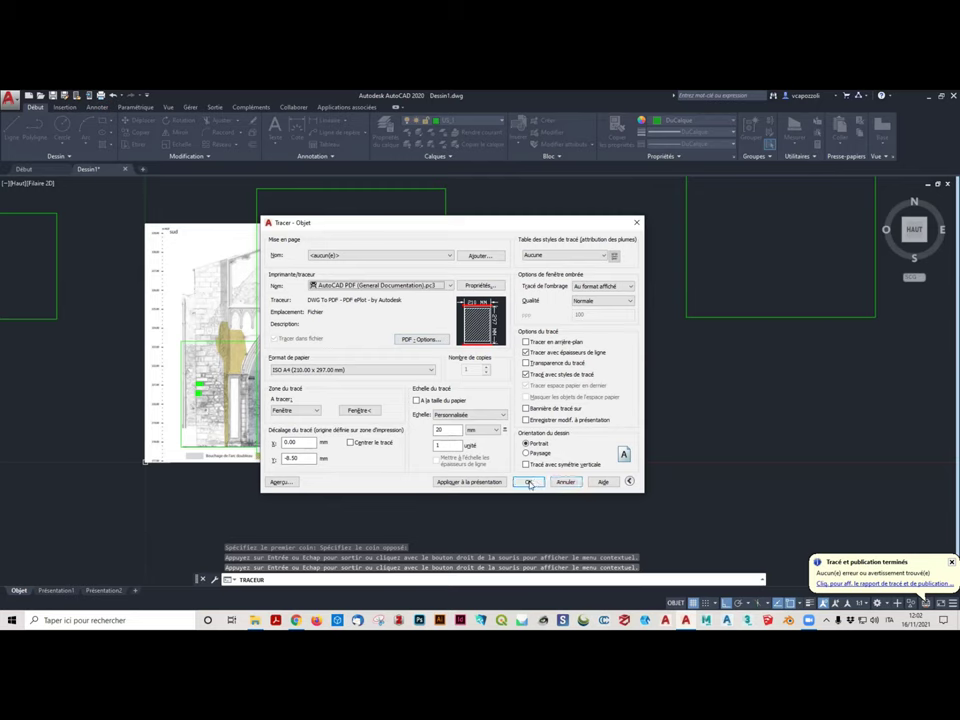
left_click(529, 483)
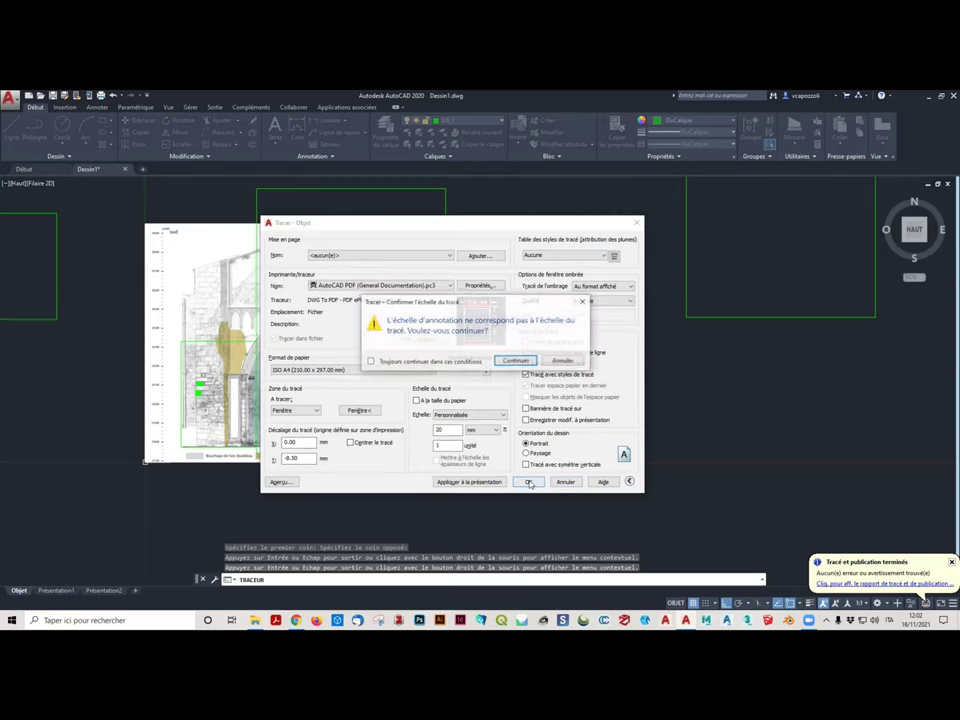
left_click(512, 360)
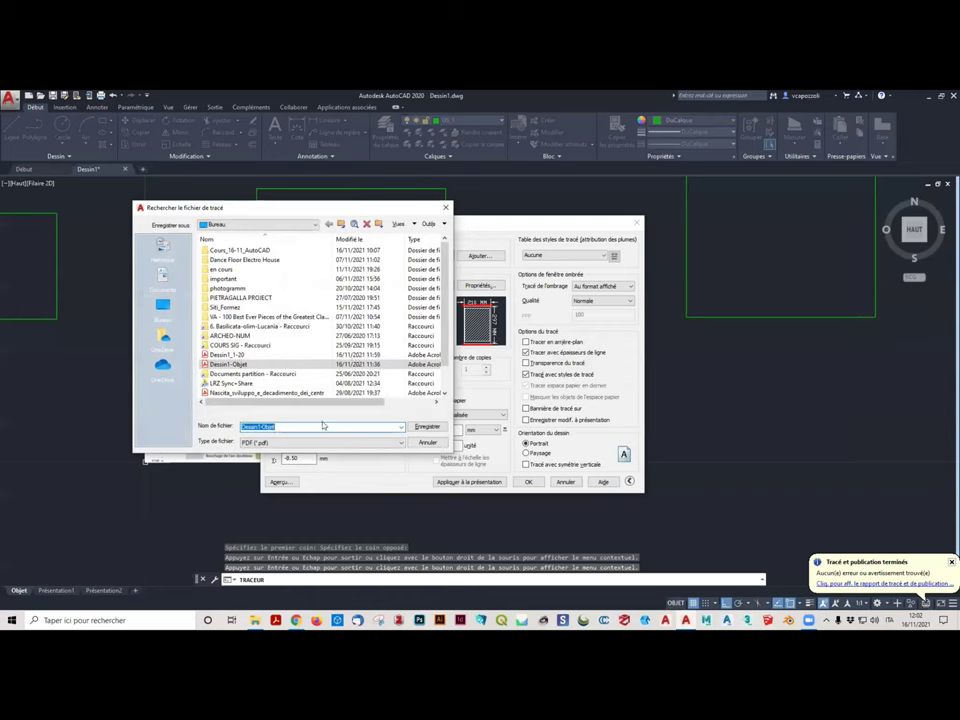
left_click(228, 354)
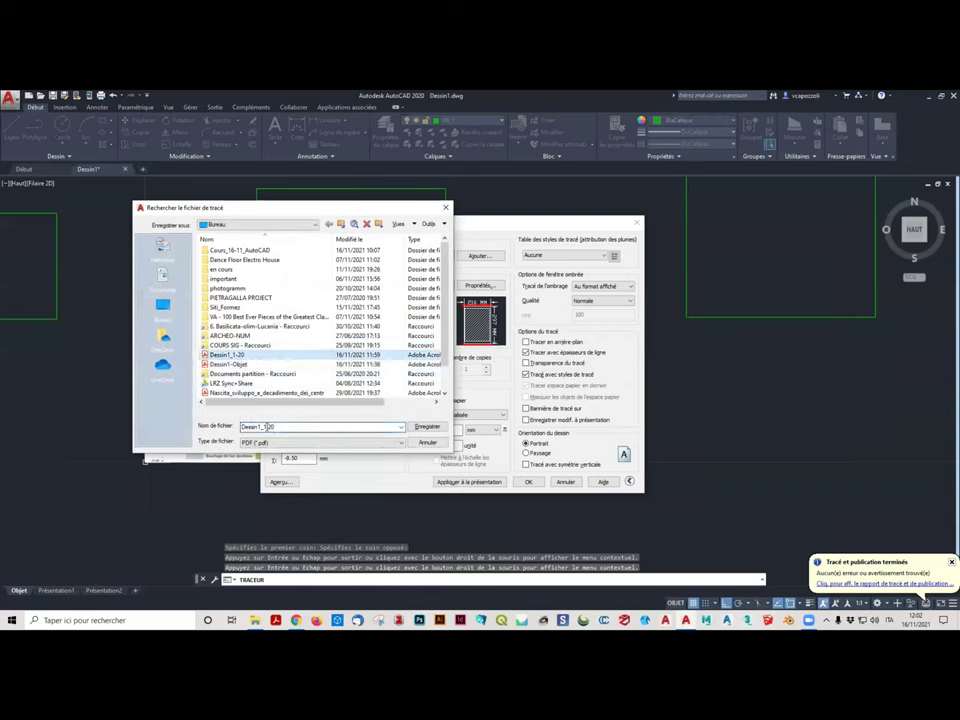
double_click(270, 427)
type("50")
key("Return")
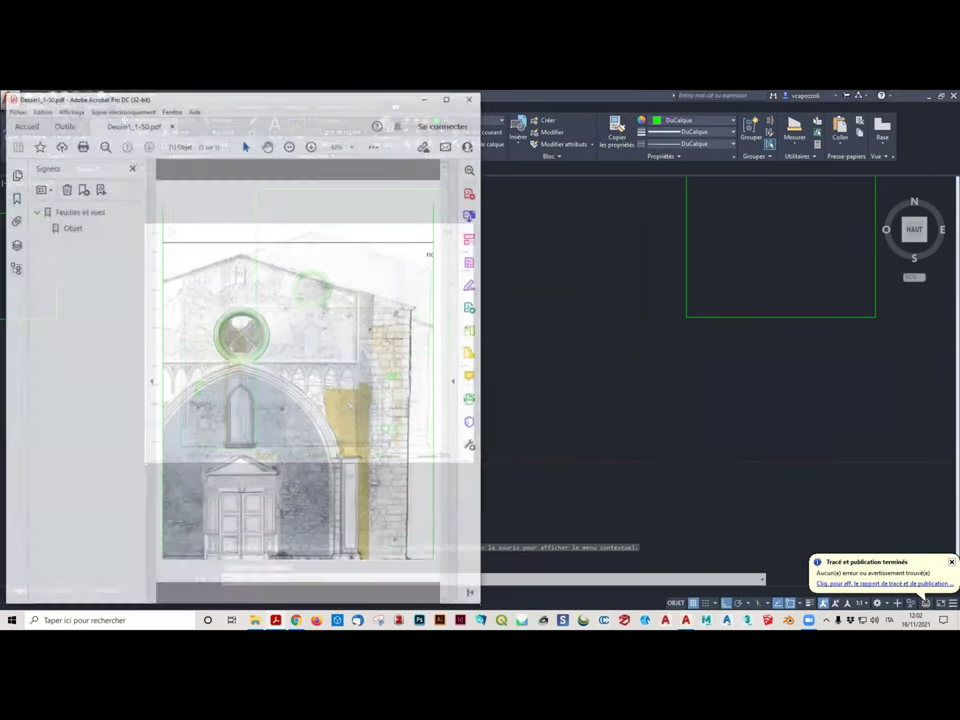
left_click(771, 182)
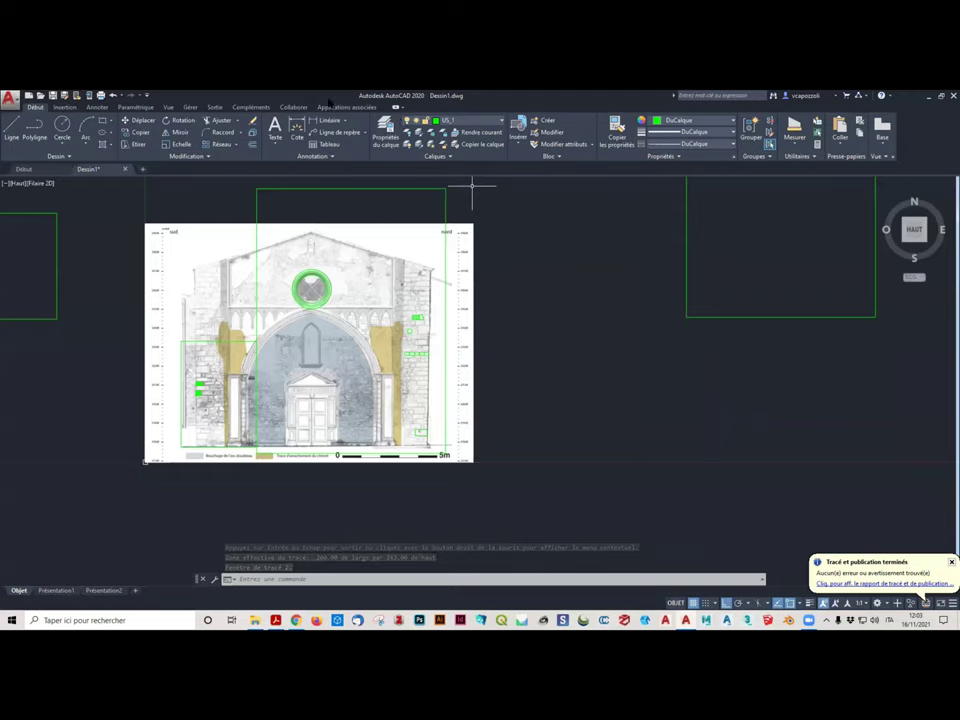
key("super+Down")
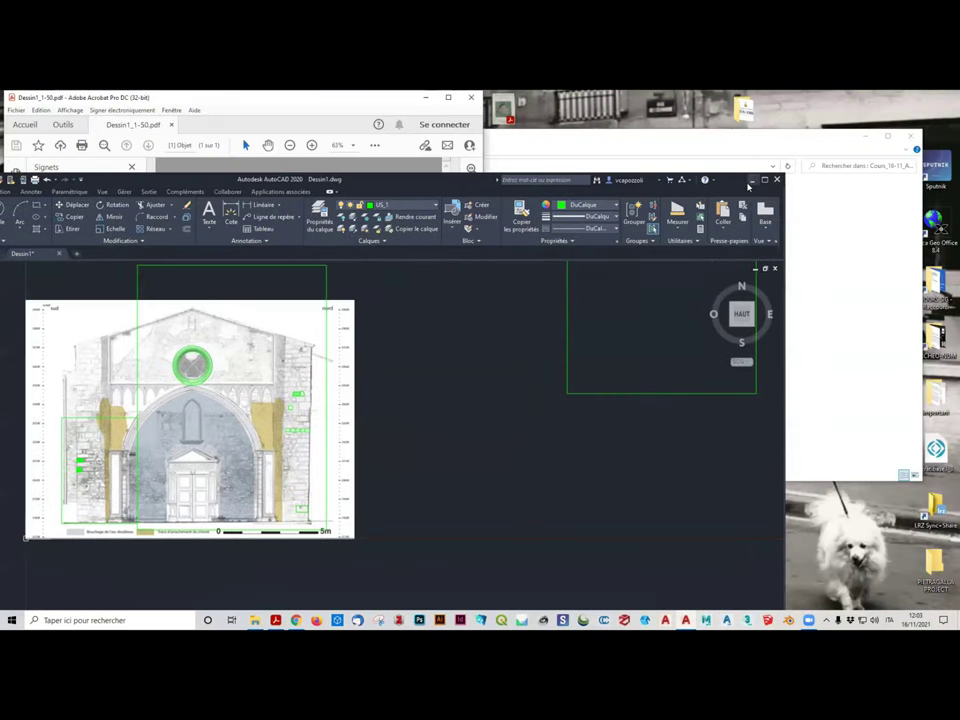
Open Dessin1_1-20.pdf alongside Dessin1_1-50.pdf in a maximised Acrobat and flip between them
left_click(324, 103)
left_click_drag(324, 103, 497, 144)
double_click(26, 450)
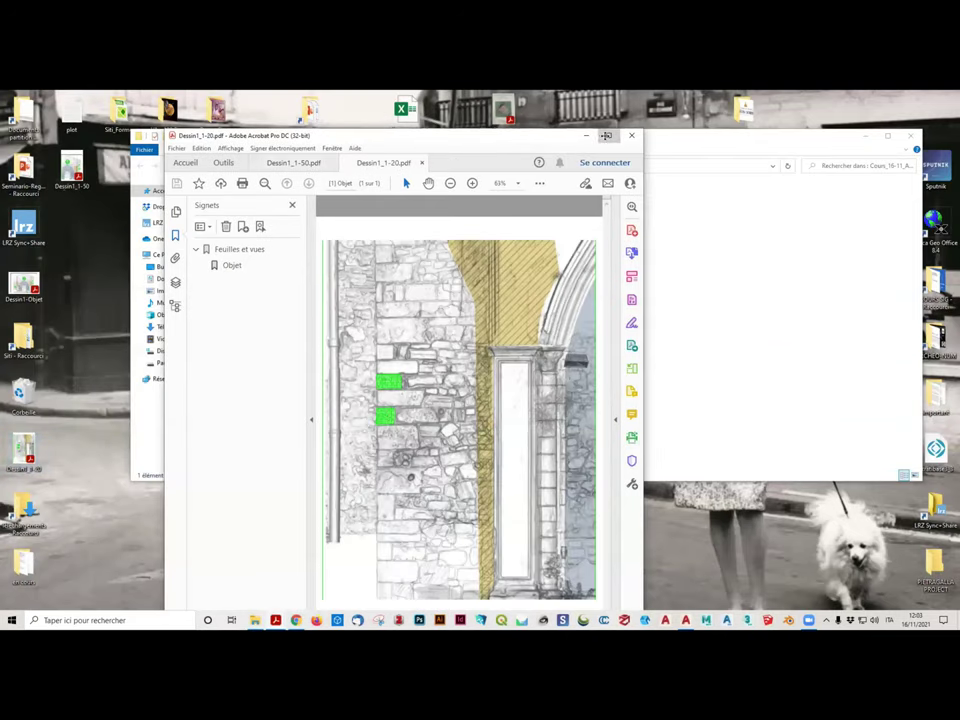
left_click(606, 135)
left_click(107, 118)
mouse_move(219, 121)
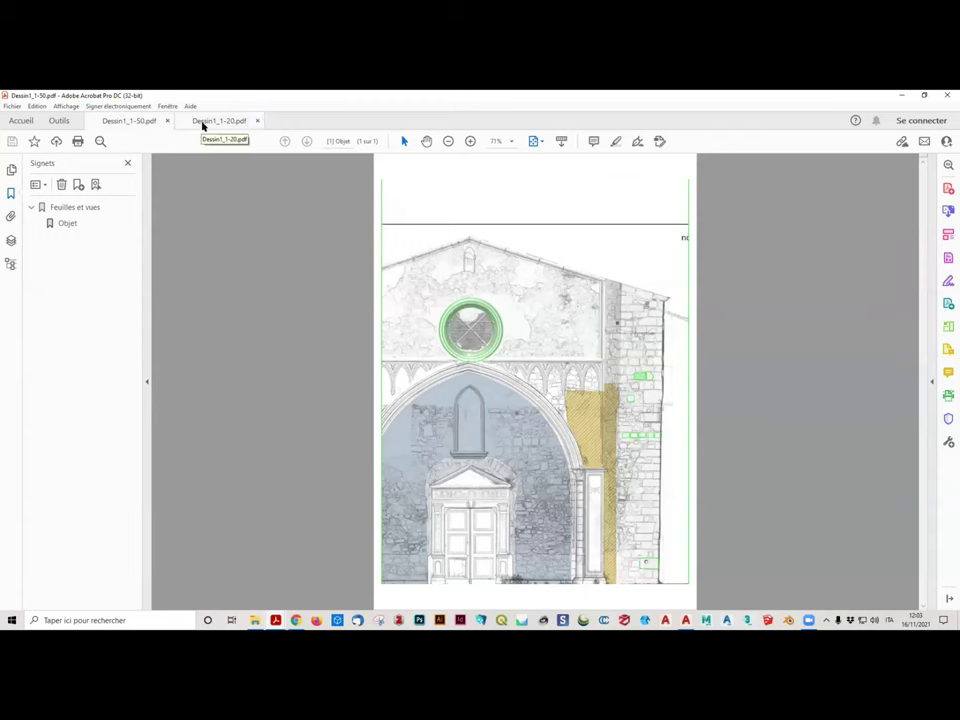
left_click(202, 121)
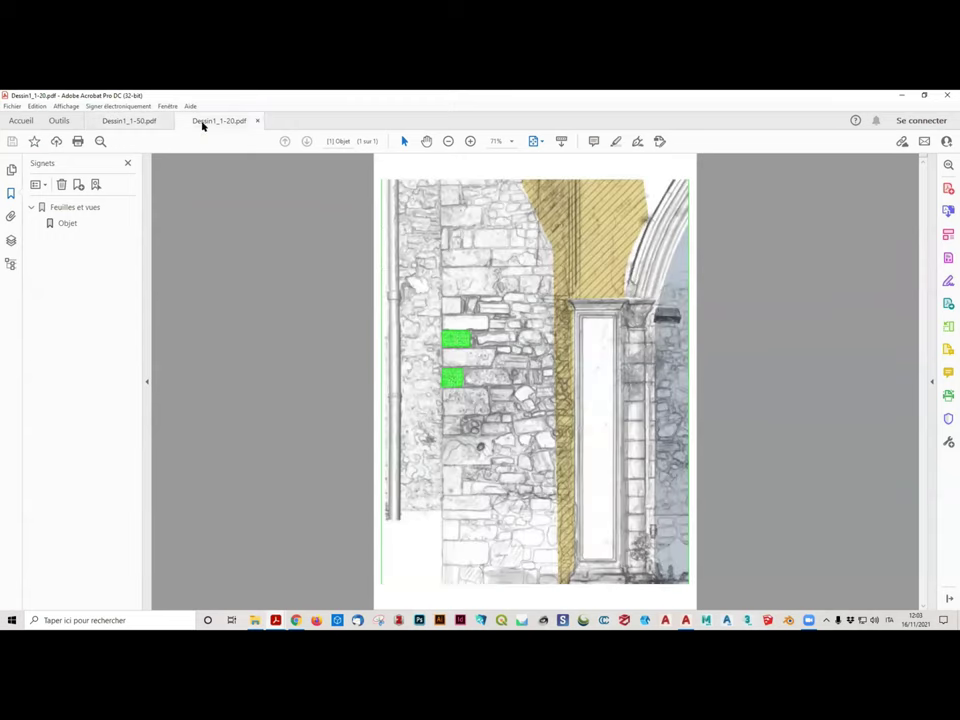
left_click(130, 121)
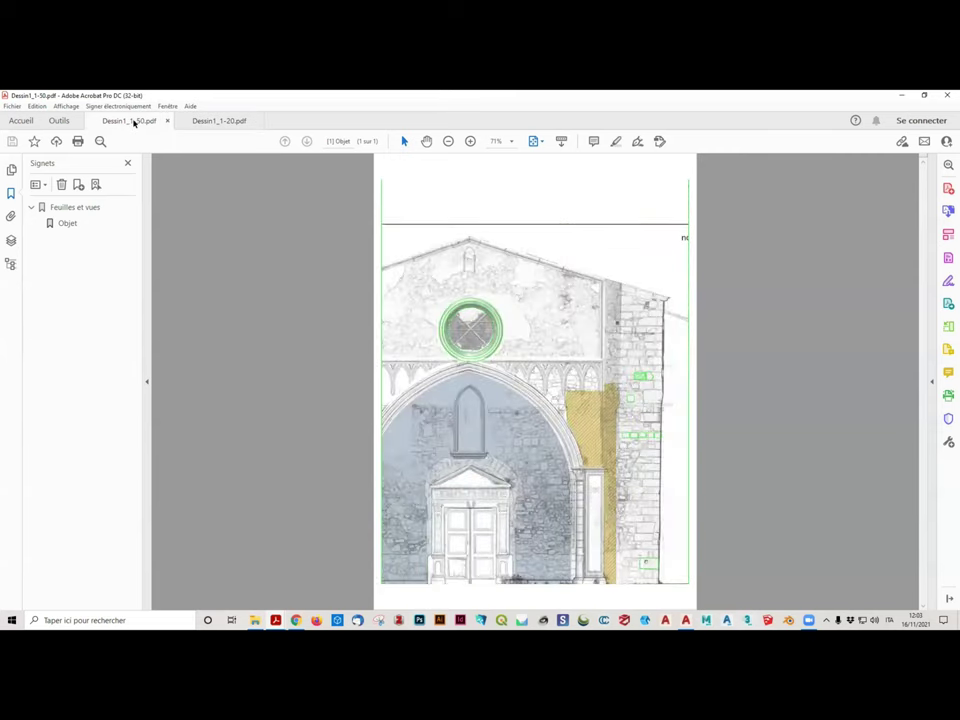
left_click(196, 121)
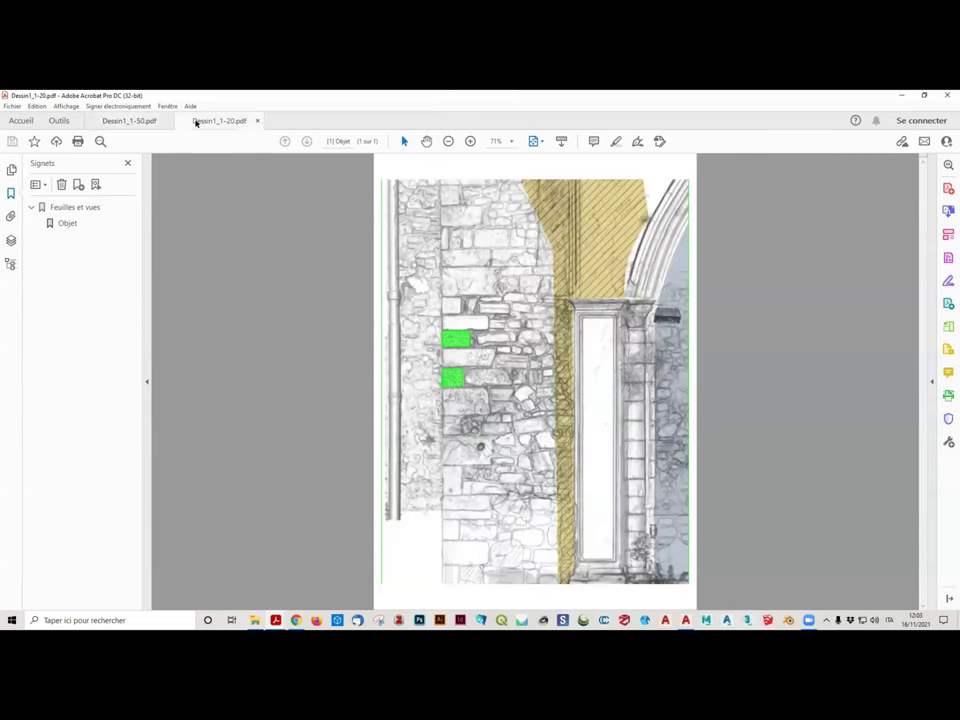
left_click(130, 121)
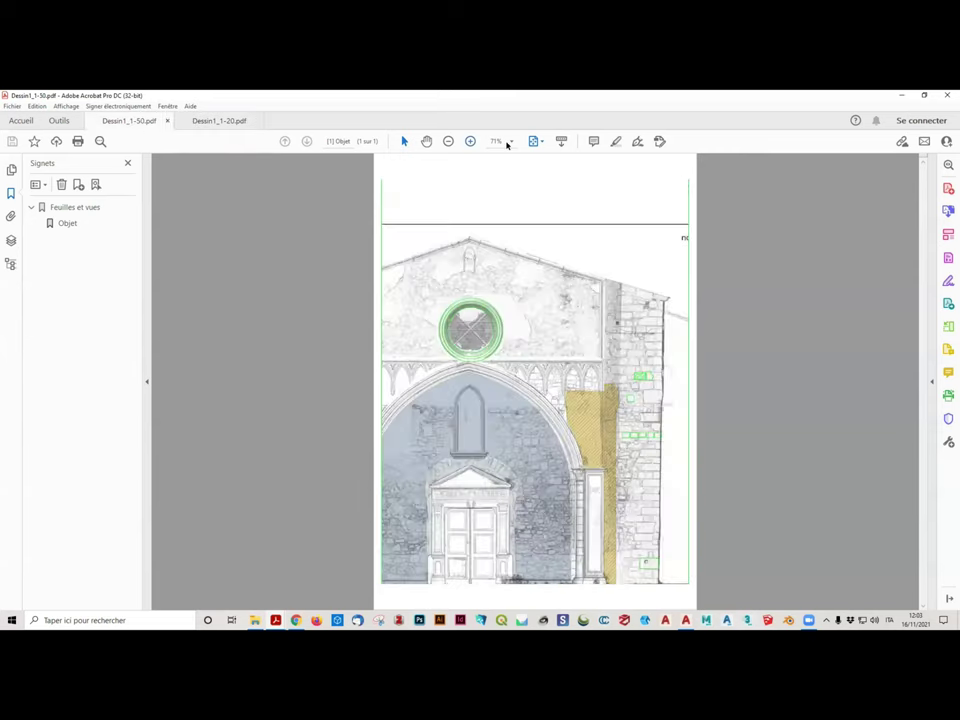
View both the facade and door-detail PDFs at 100% zoom and compare them
left_click(512, 141)
left_click(561, 215)
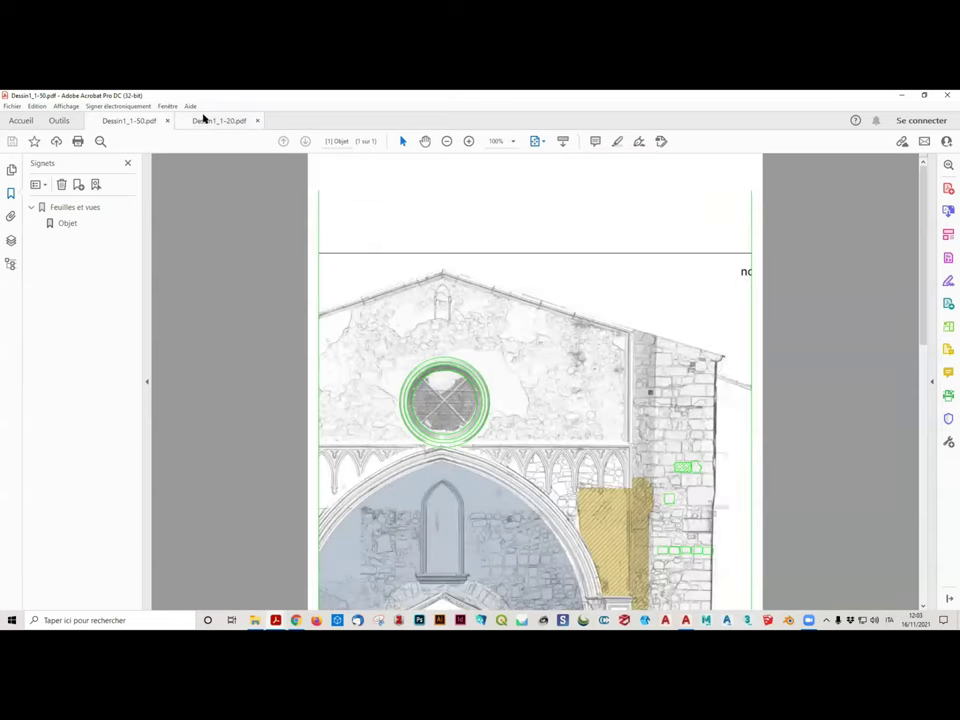
left_click(203, 120)
left_click(511, 141)
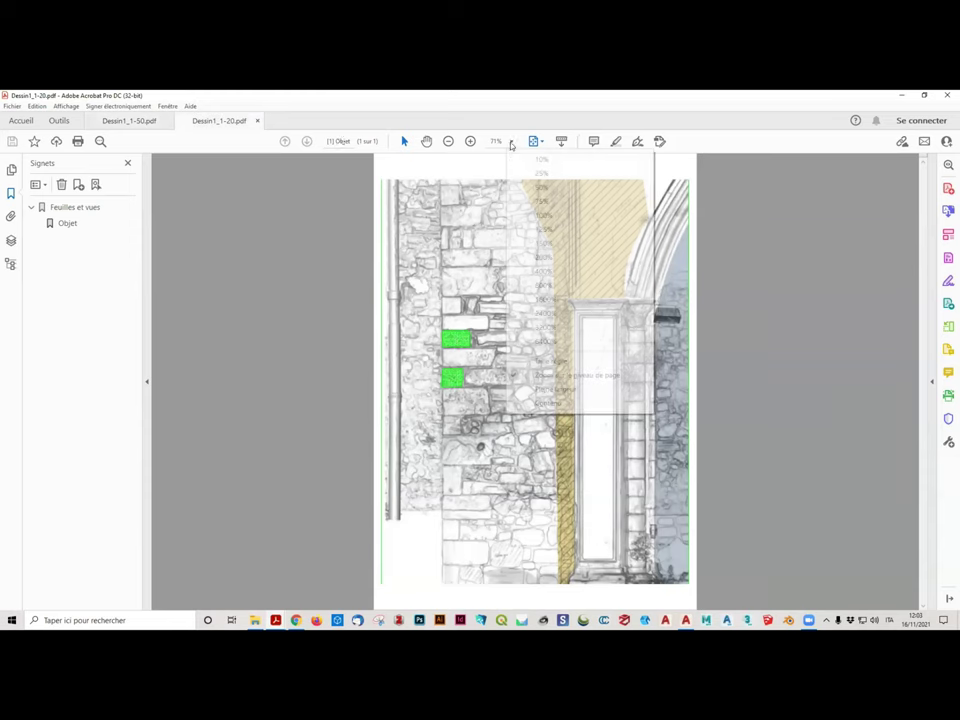
left_click(548, 215)
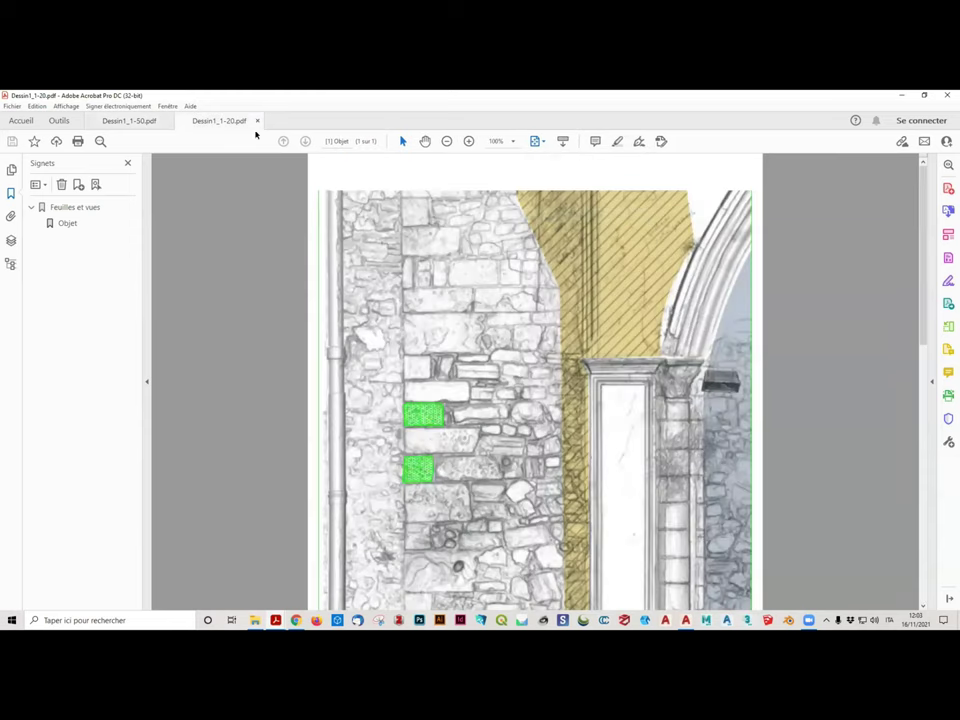
left_click(130, 120)
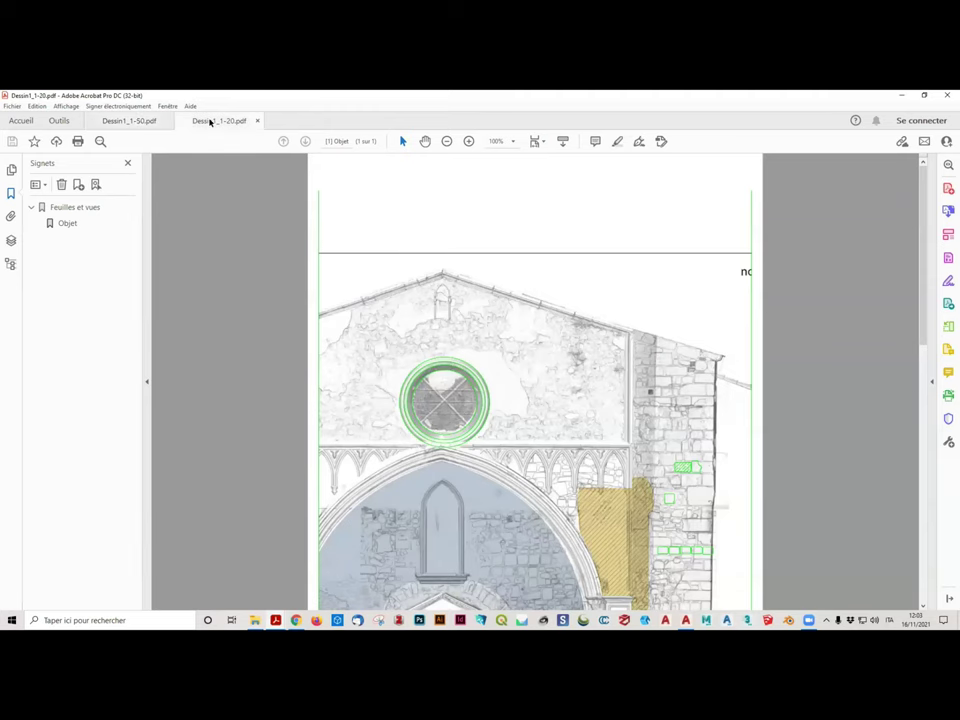
left_click(212, 120)
key("ctrl+Tab")
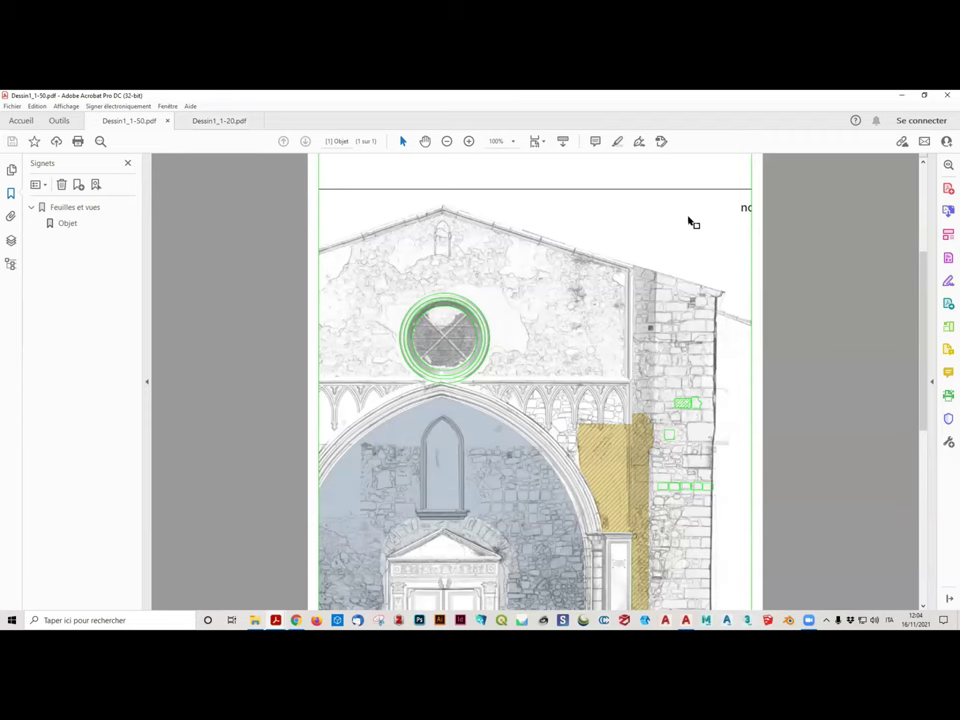
Close the PDFs and Acrobat, then return to the AutoCAD drawing from the taskbar
double_click(420, 100)
left_click(568, 131)
left_click(354, 408)
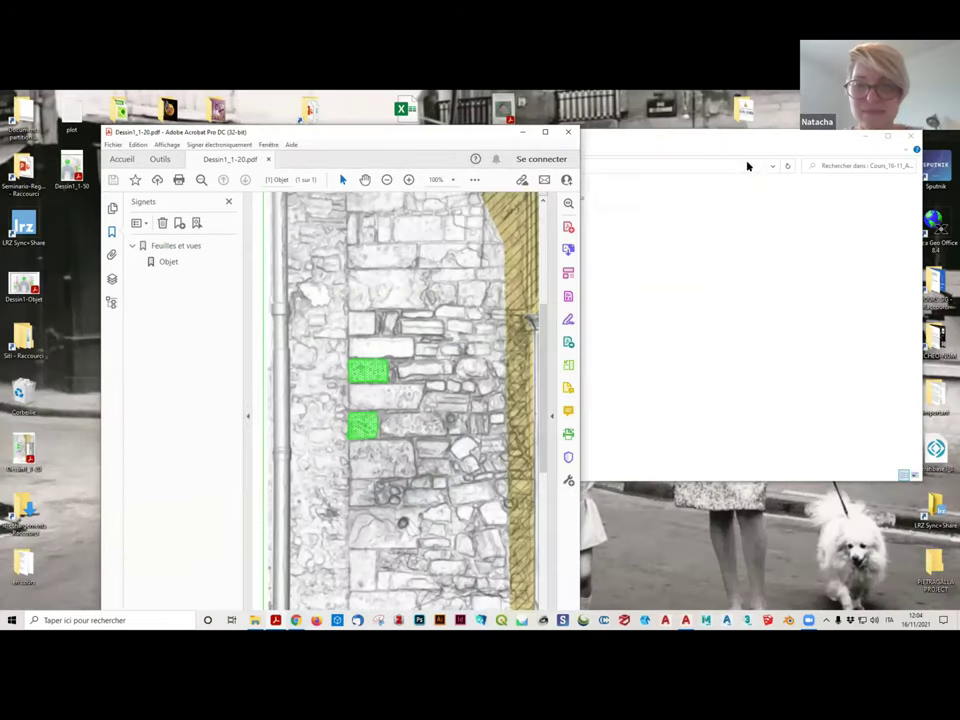
left_click(566, 132)
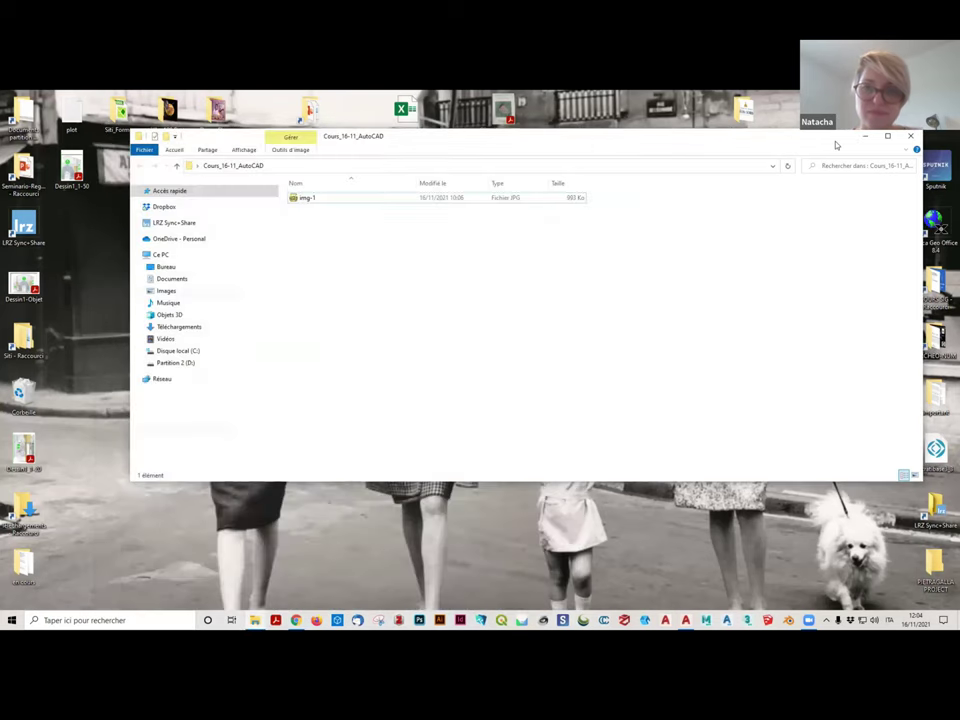
left_click(687, 621)
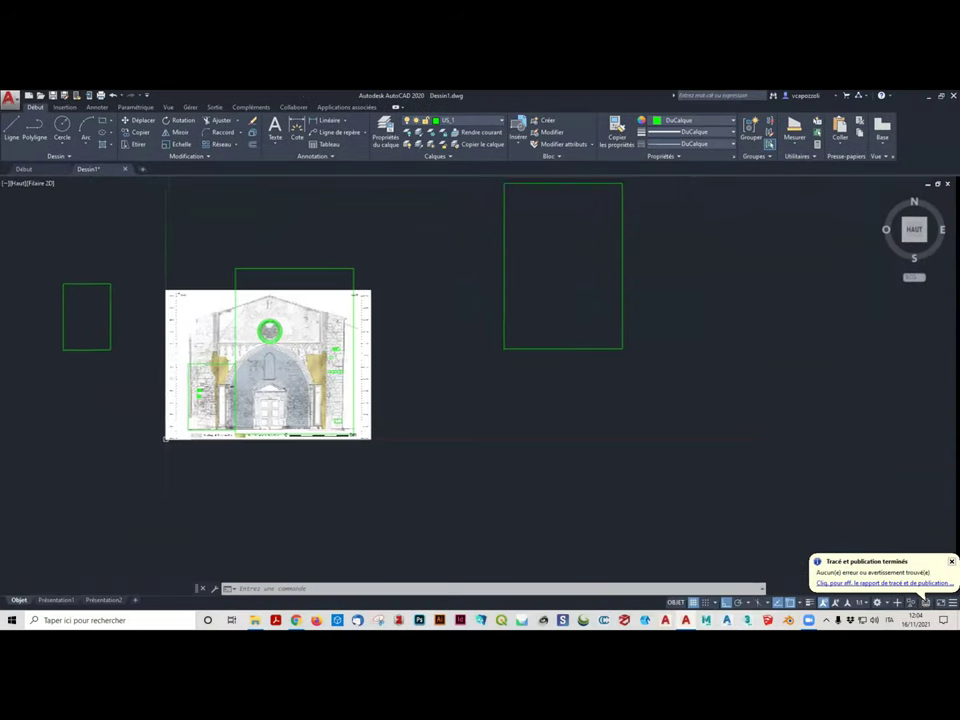
Erase the leftover small rectangle on the left side of the drawing
mouse_move(169, 384)
middle_mouse_down()
mouse_move(246, 347)
mouse_move(257, 360)
middle_mouse_up()
left_click(208, 343)
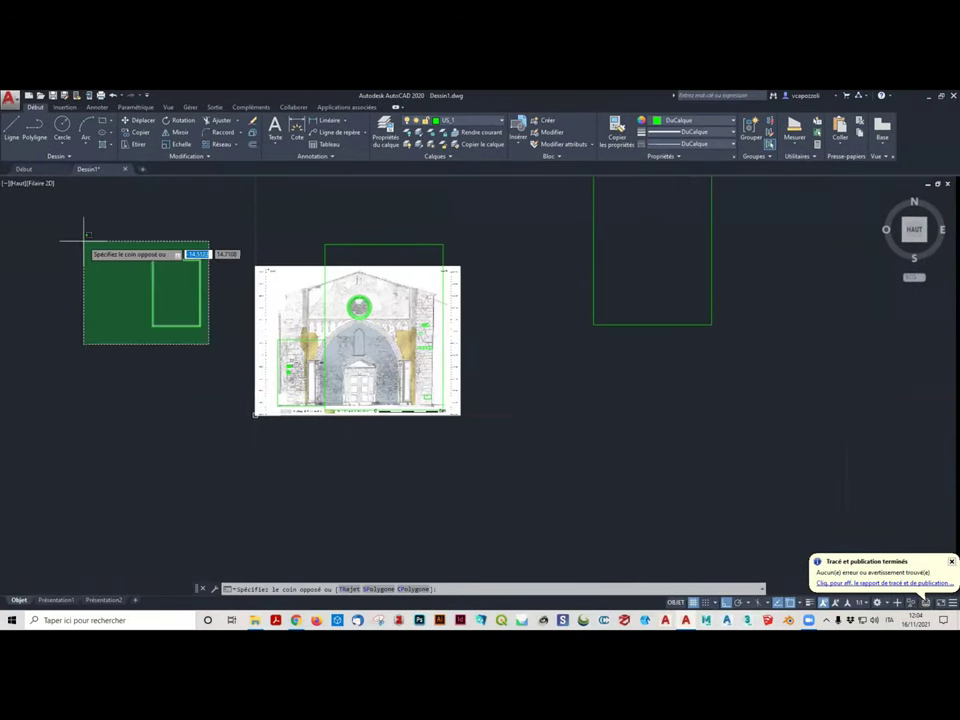
left_click(84, 241)
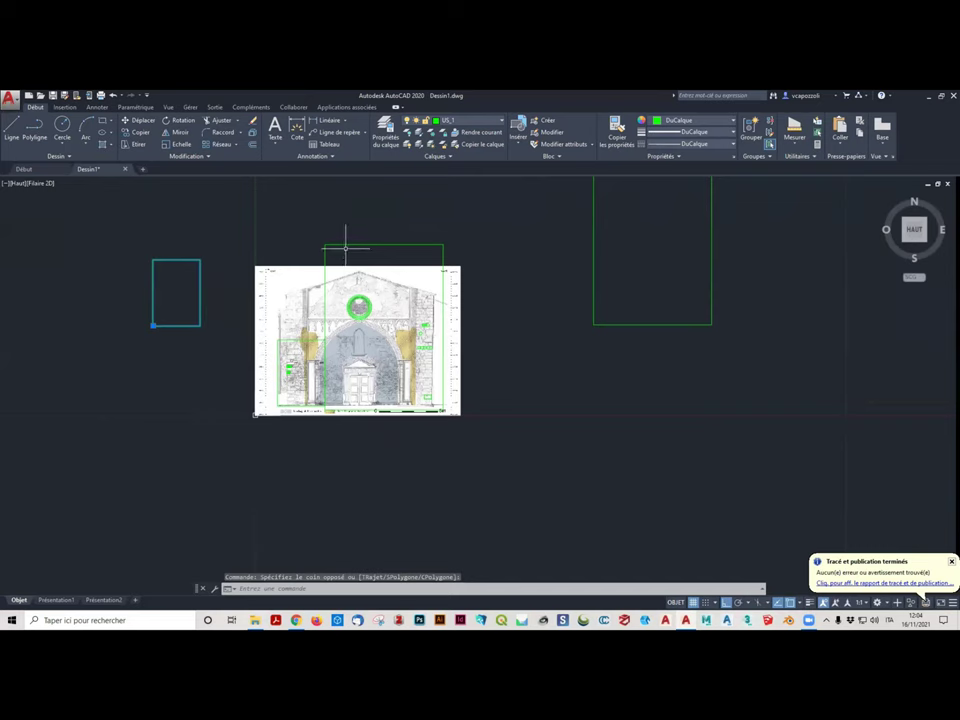
key("Delete")
key("Escape")
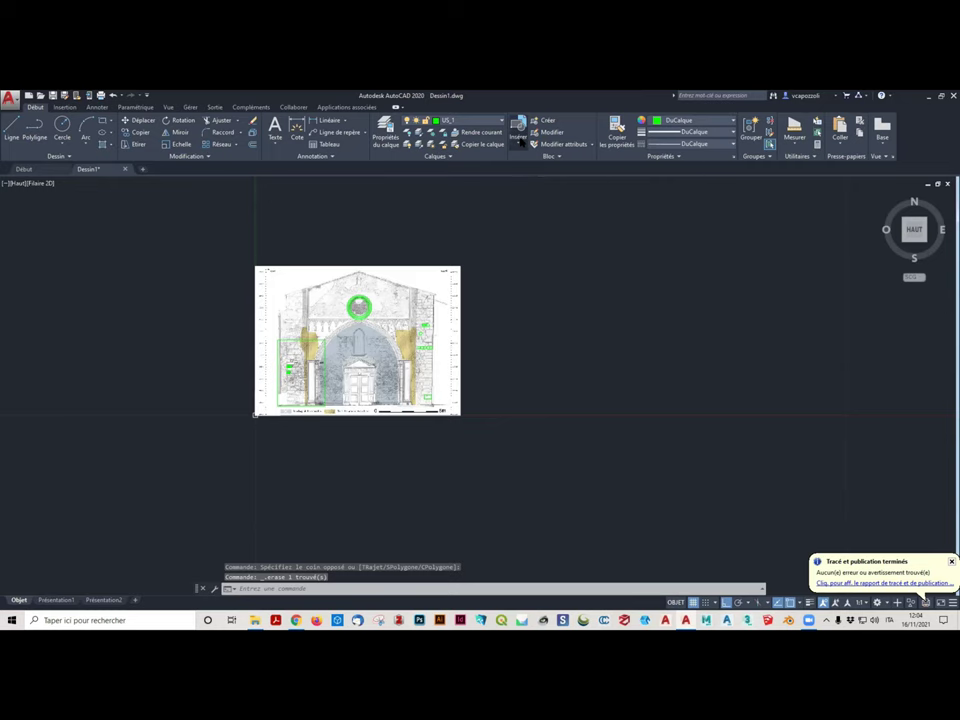
Insert the bloc_pierre block onto the north-side masonry beside the hatched pier
left_click(518, 140)
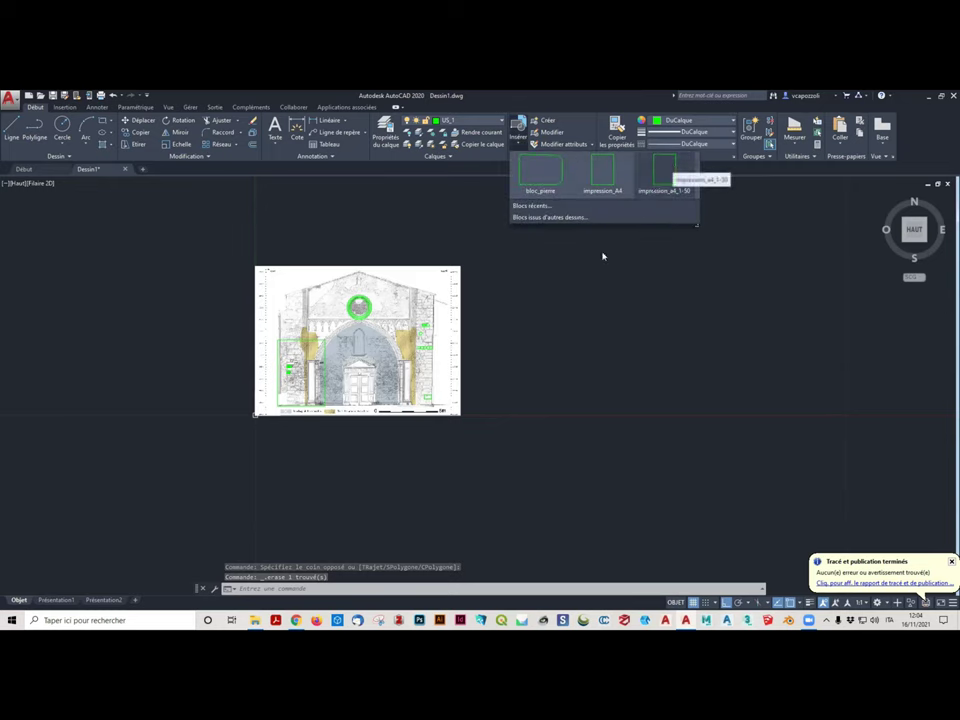
left_click(542, 177)
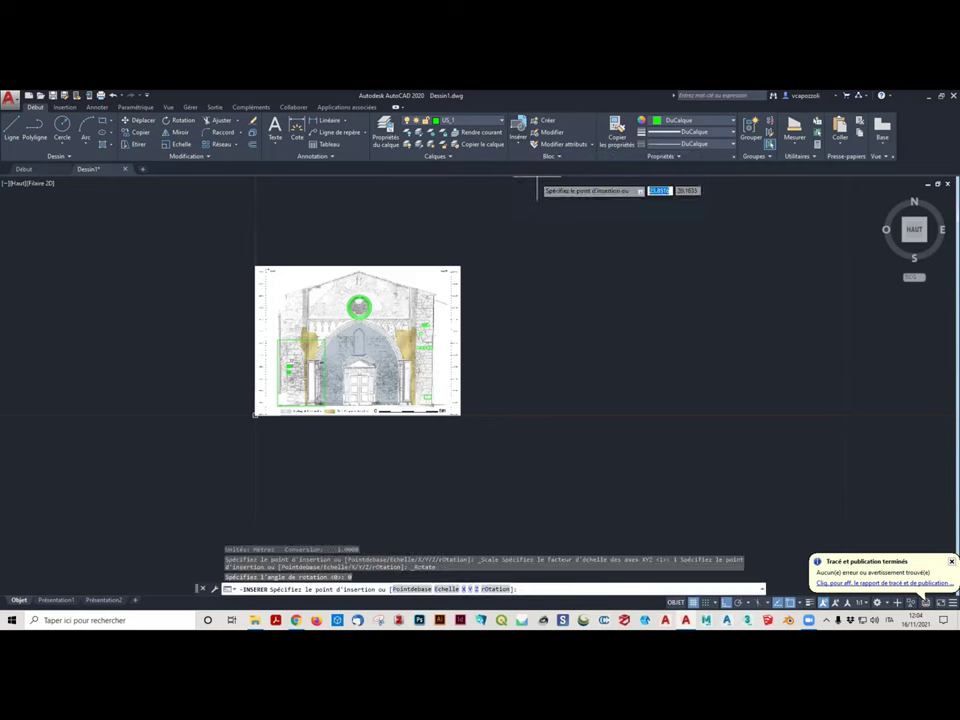
scroll(362, 358, "up", 2)
scroll(354, 352, "up", 2)
middle_click_drag(354, 352, 454, 309)
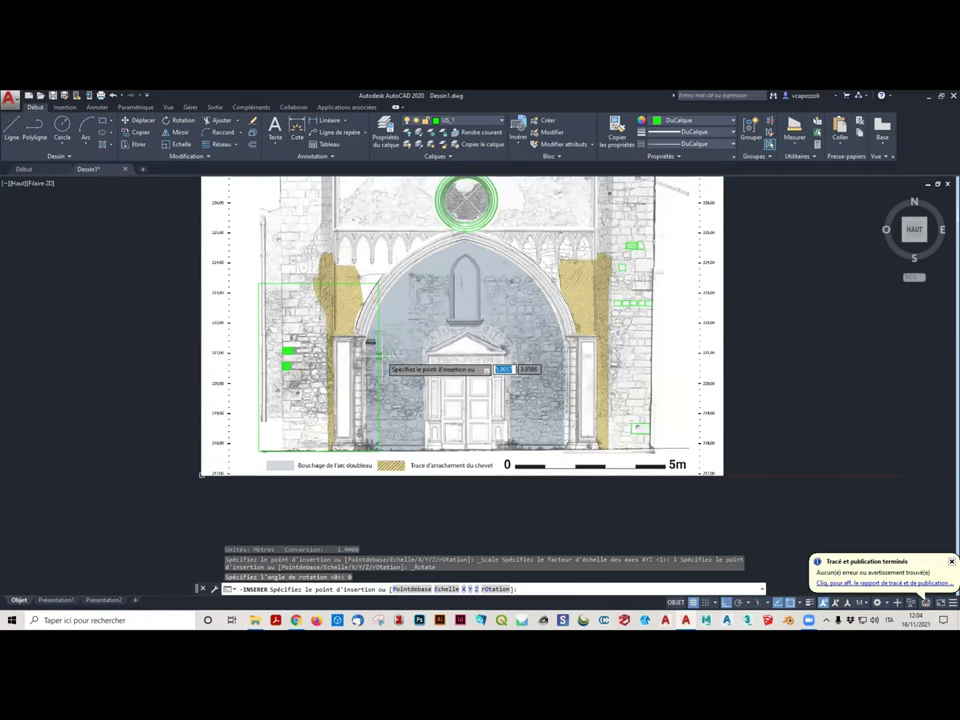
middle_click_drag(521, 335, 455, 324)
scroll(550, 305, "up", 3)
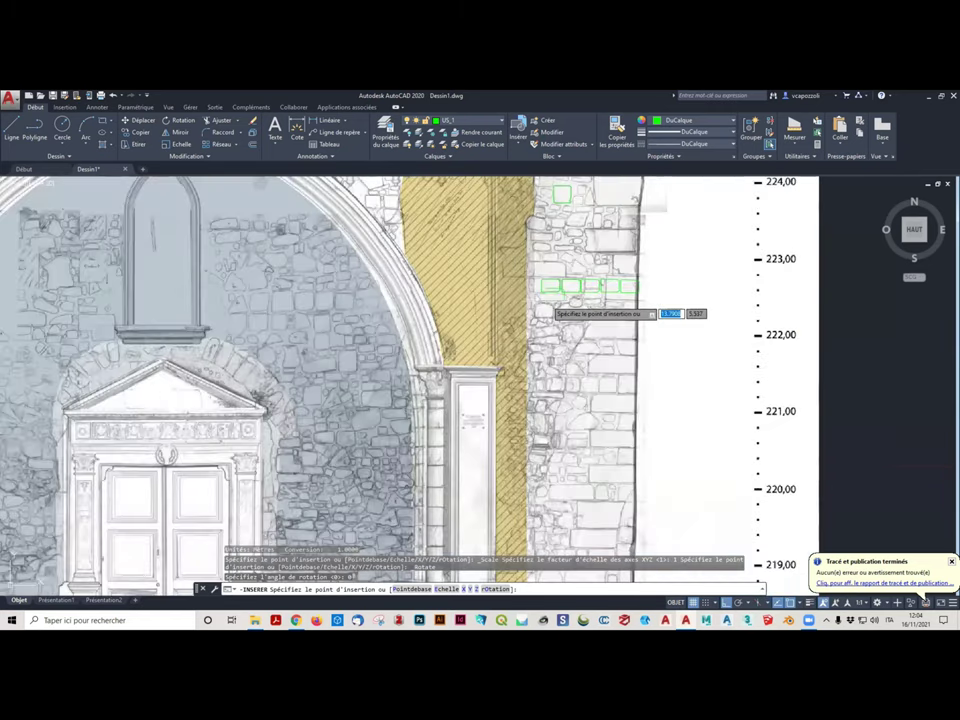
scroll(495, 325, "up", 1)
scroll(482, 330, "up", 3)
left_click(453, 325)
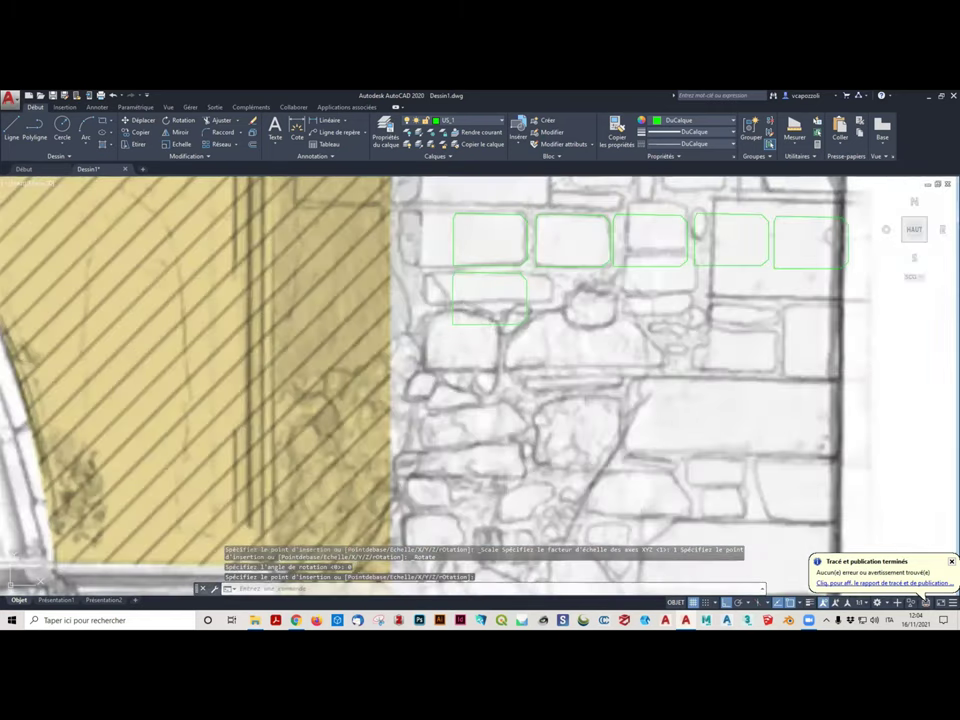
Paste copies of the stone block to form rows of boxes on the wall
left_click(453, 324)
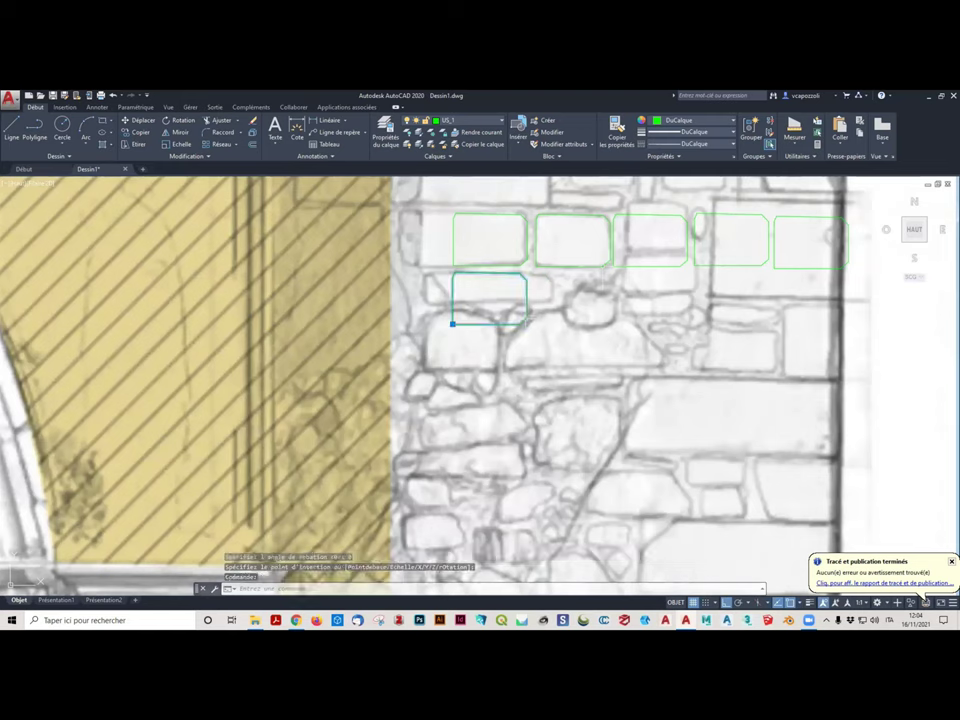
key("ctrl+v")
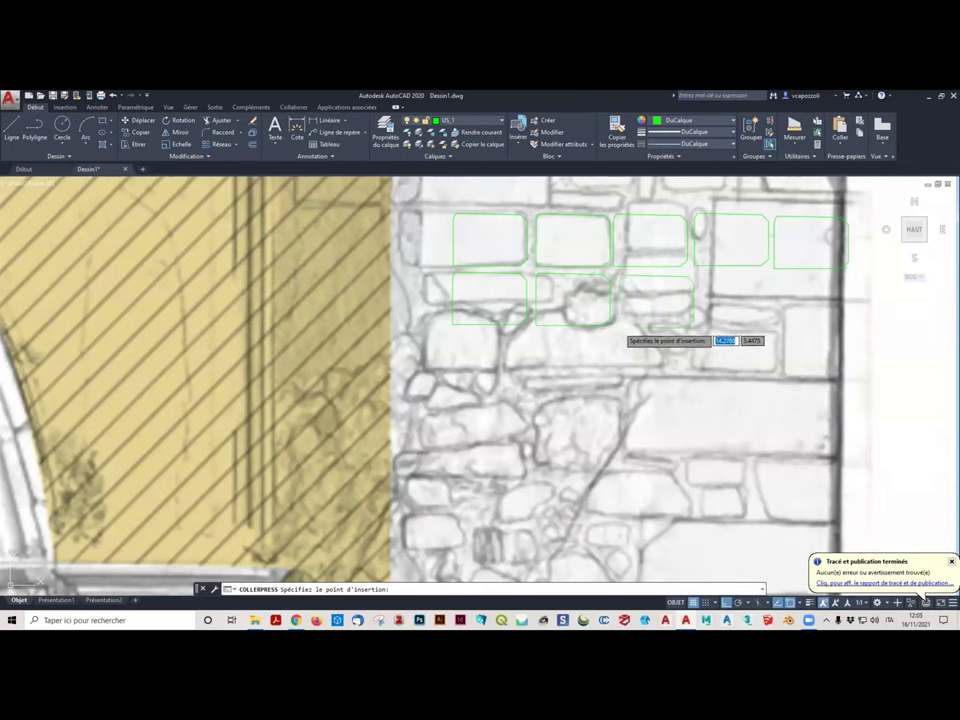
left_click(703, 326)
key("ctrl+v")
middle_click_drag(746, 327, 607, 340)
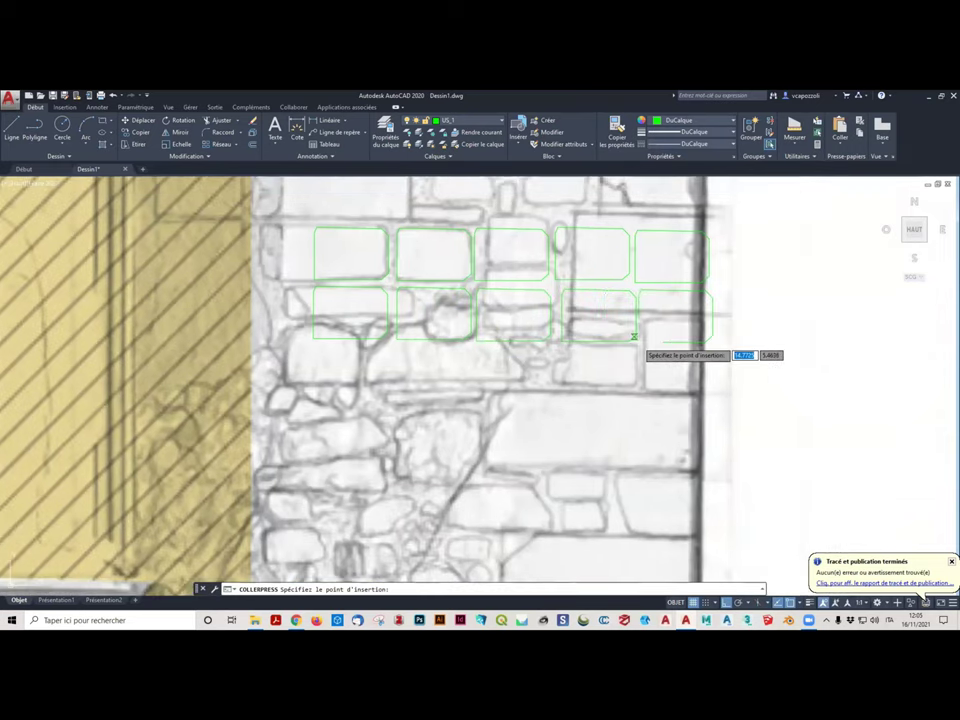
left_click(634, 338)
Duplicate the ten boxes below the rows, then copy the resulting forty-box grid
left_click(307, 222)
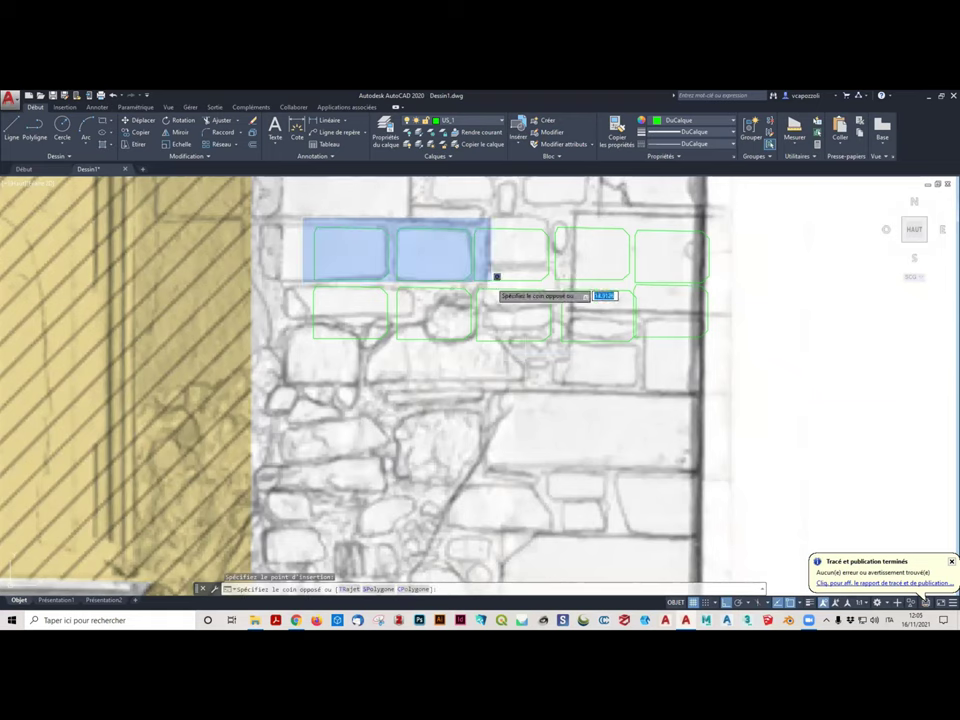
left_click(716, 345)
key("ctrl+c")
key("ctrl+v")
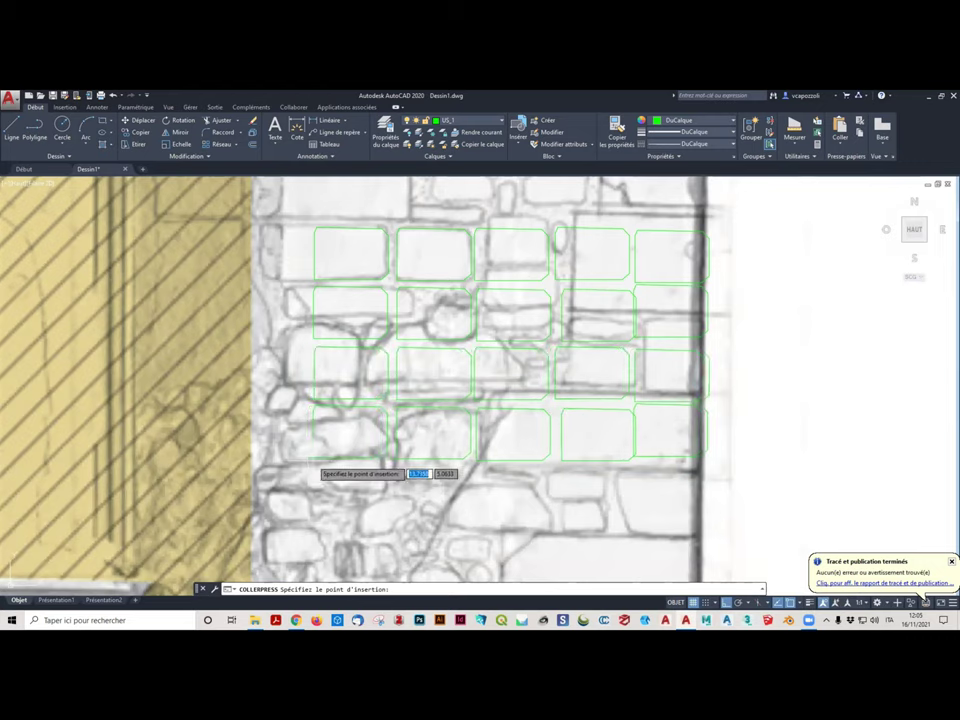
scroll(322, 471, "down", 3)
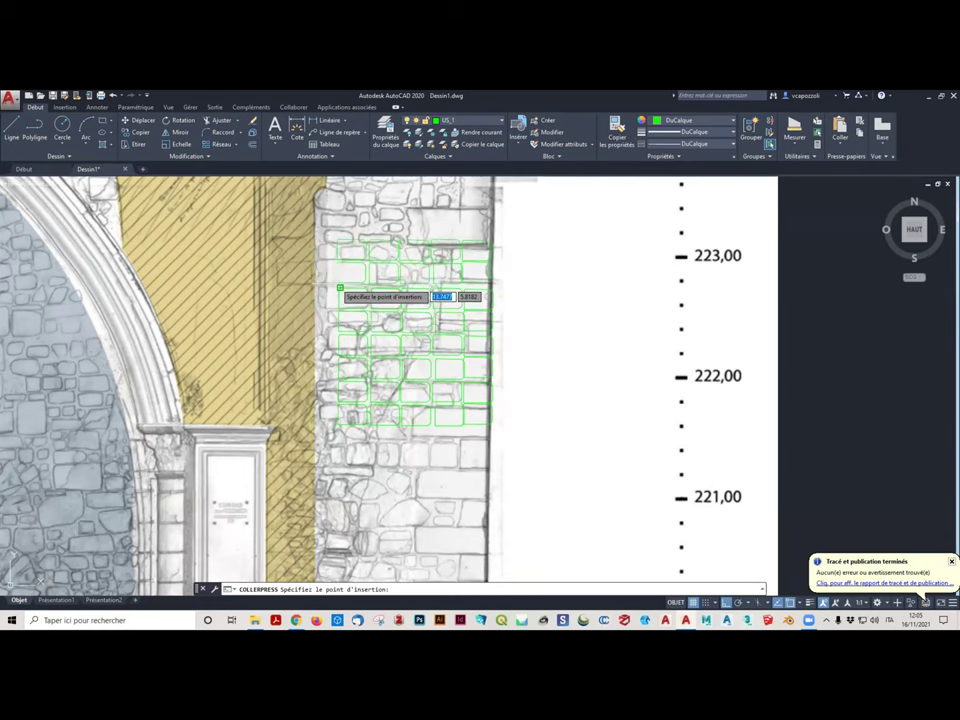
left_click(330, 286)
left_click_drag(322, 216, 500, 432)
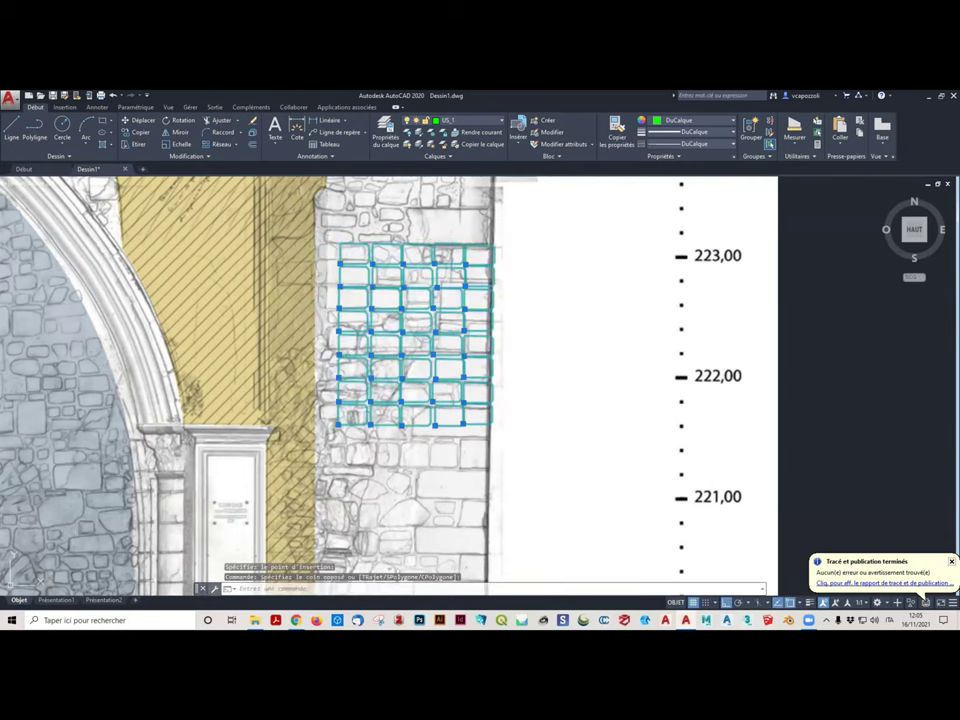
key("ctrl+c")
scroll(447, 424, "down", 5)
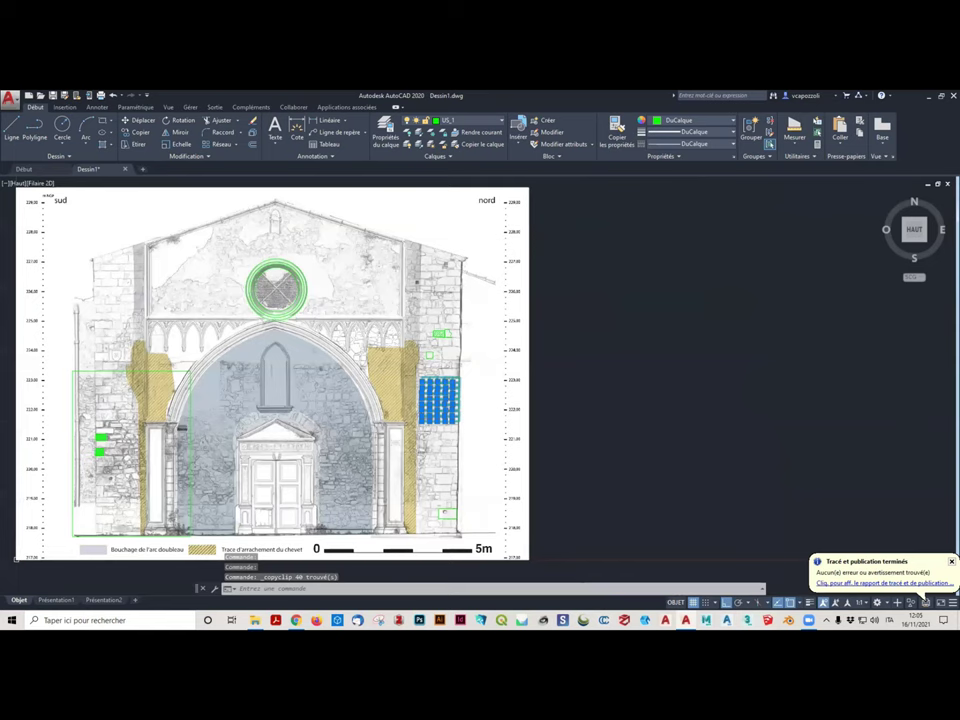
Paste the stone-box grid three more times: lower wall, left pier, and right of the door
key("ctrl+v")
scroll(450, 370, "up", 5)
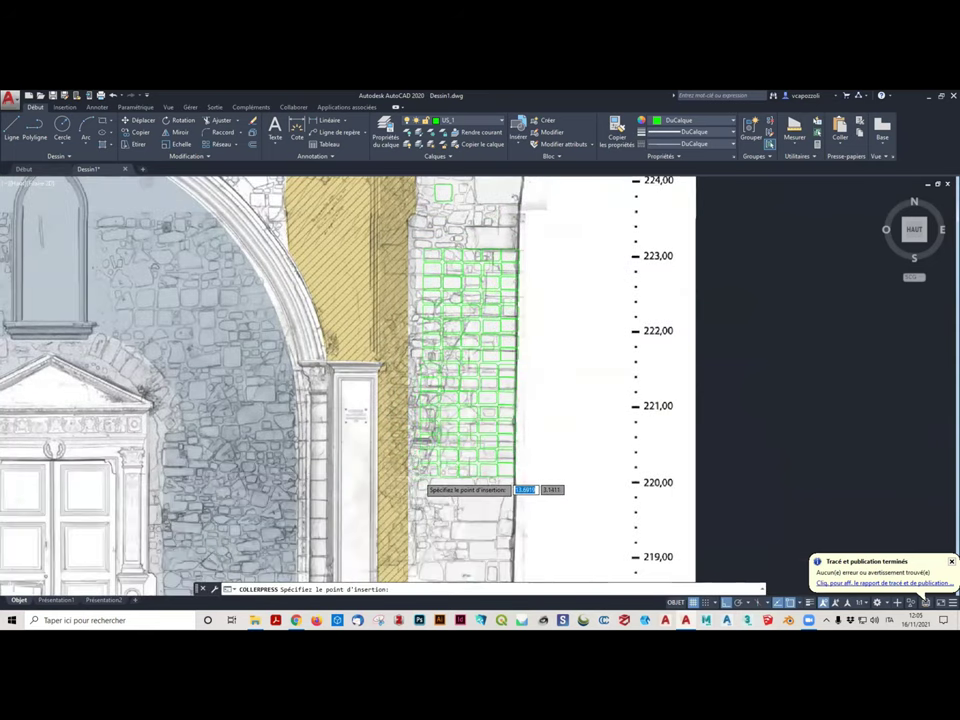
left_click(421, 393)
key("ctrl+v")
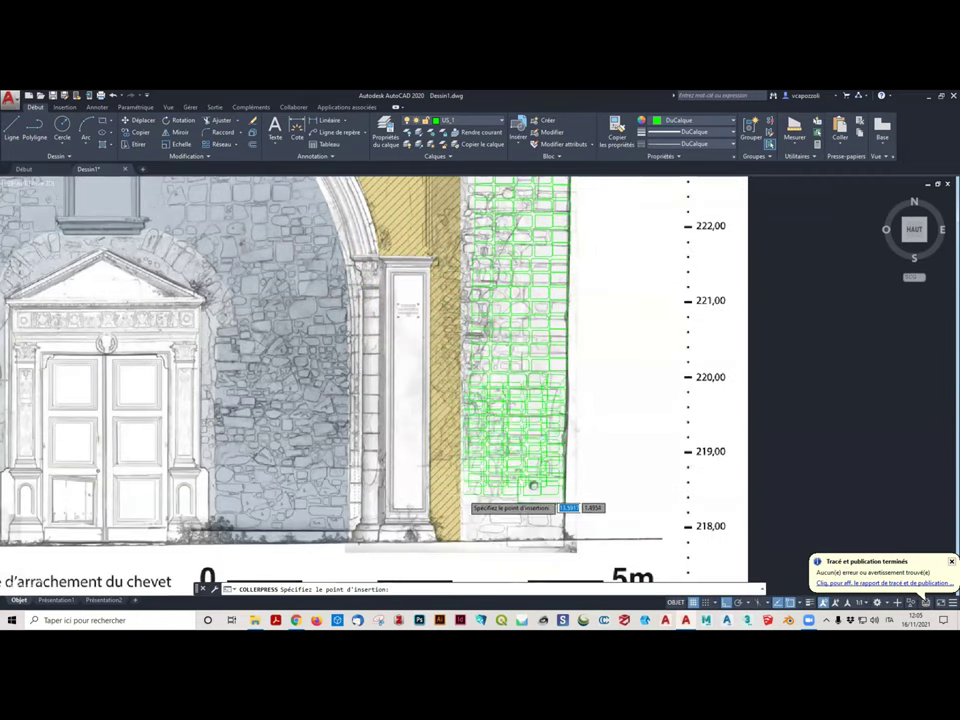
scroll(534, 486, "down", 4)
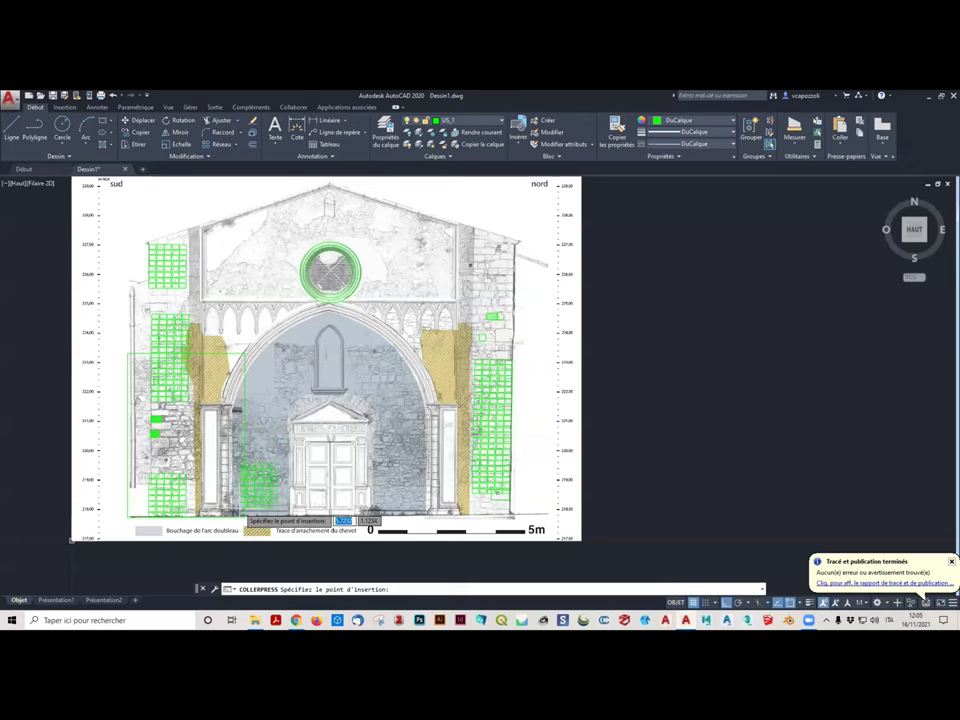
left_click(244, 521)
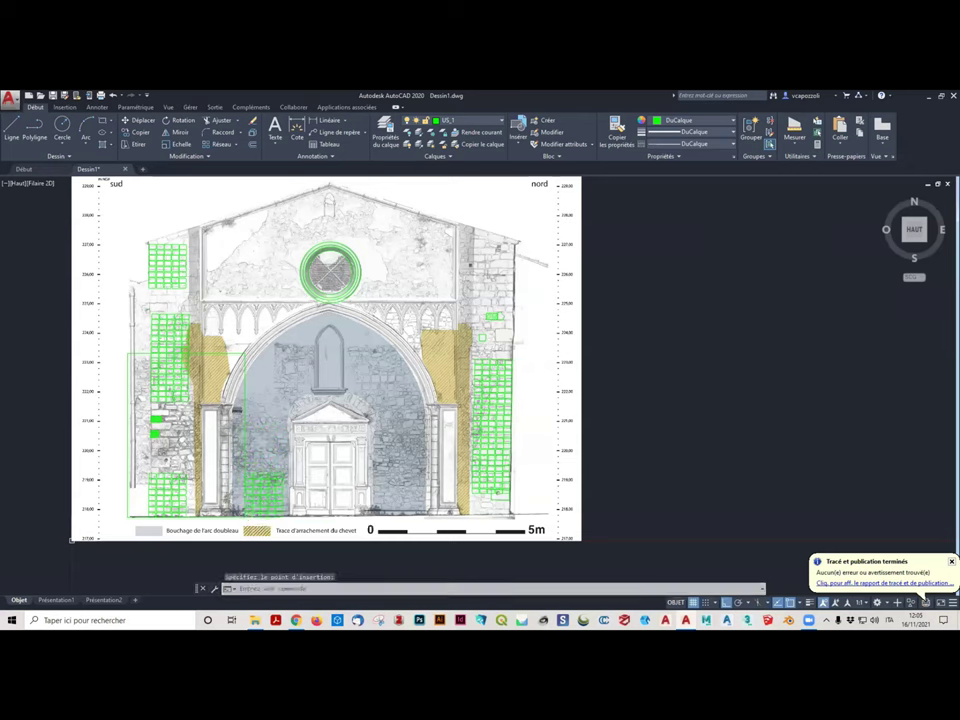
key("ctrl+v")
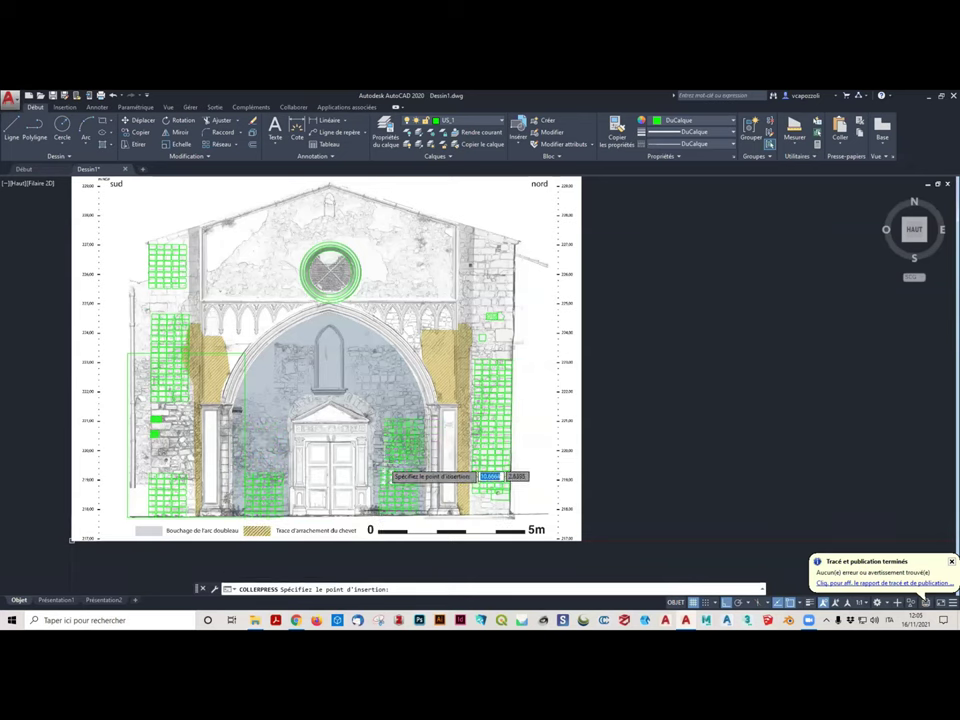
left_click(390, 470)
scroll(72, 540, "down", 2)
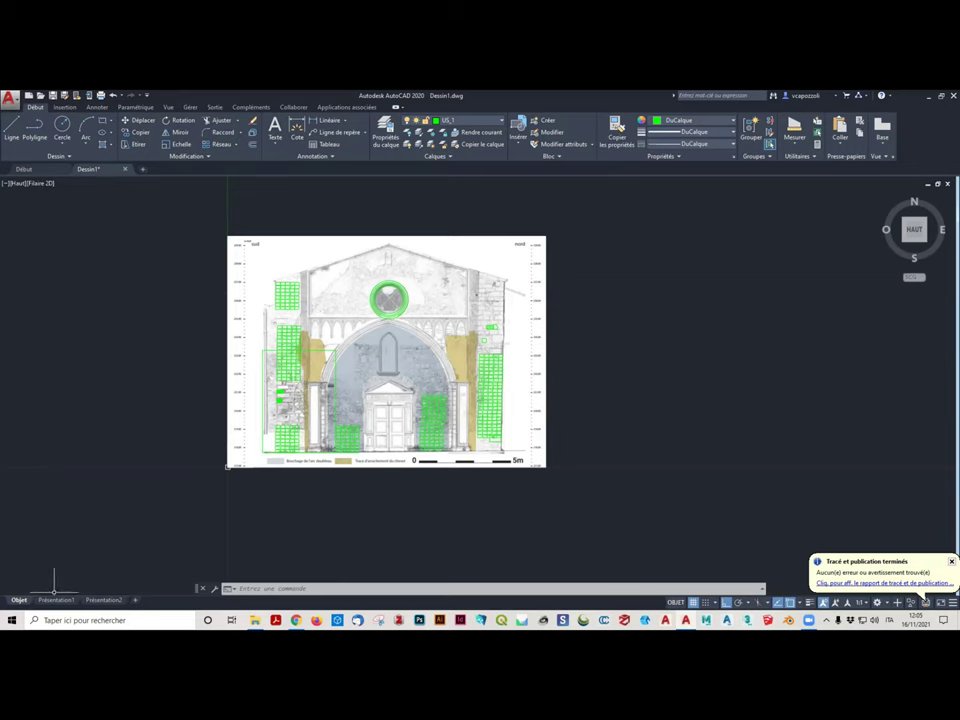
mouse_move(56, 600)
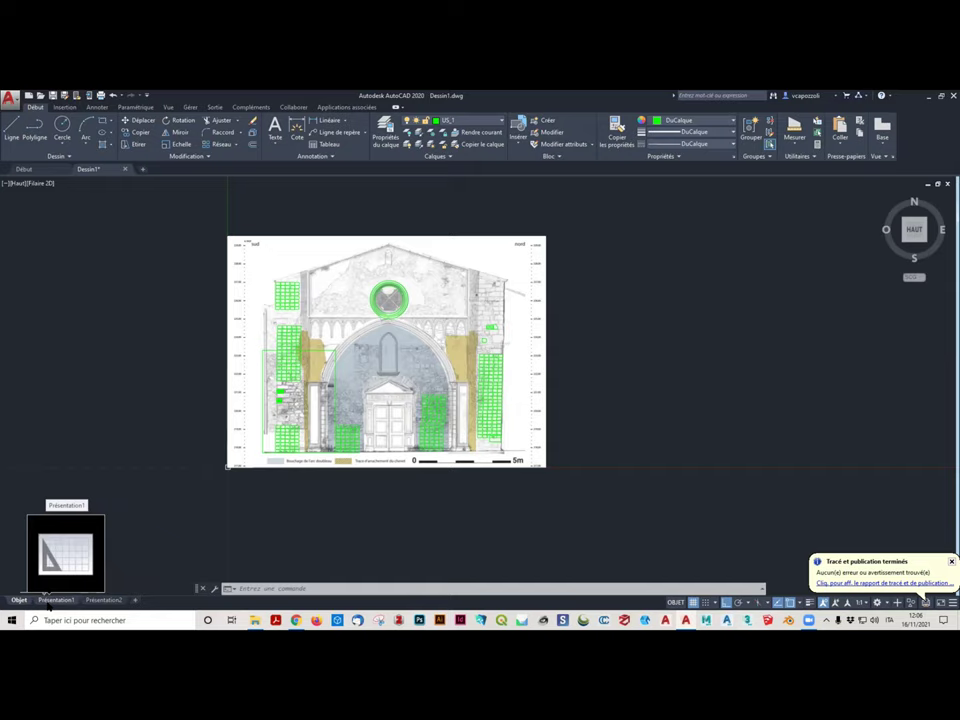
Check the Présentation2 and Objet tabs, ending on the Présentation1 layout
left_click(47, 603)
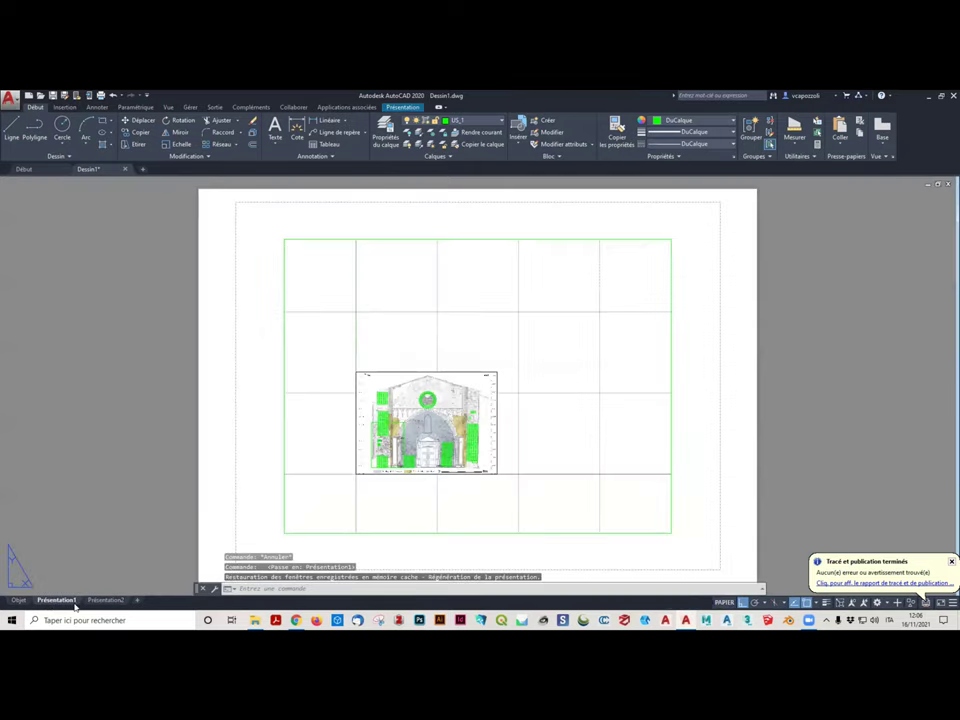
left_click(105, 601)
left_click(55, 600)
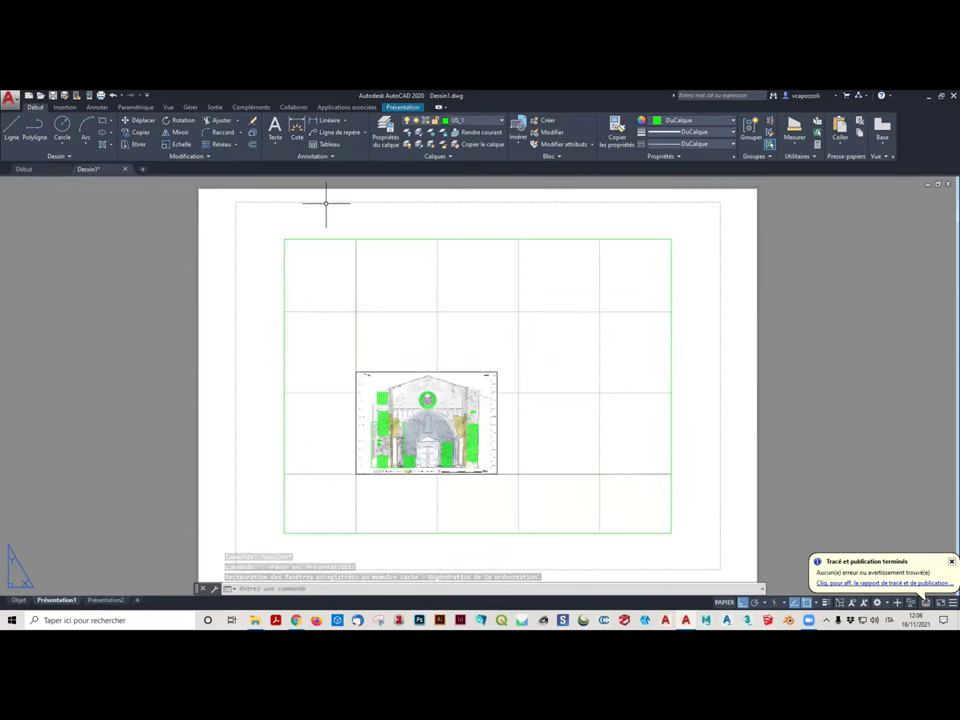
scroll(467, 396, "down", 5)
scroll(454, 403, "up", 3)
scroll(454, 407, "up", 2)
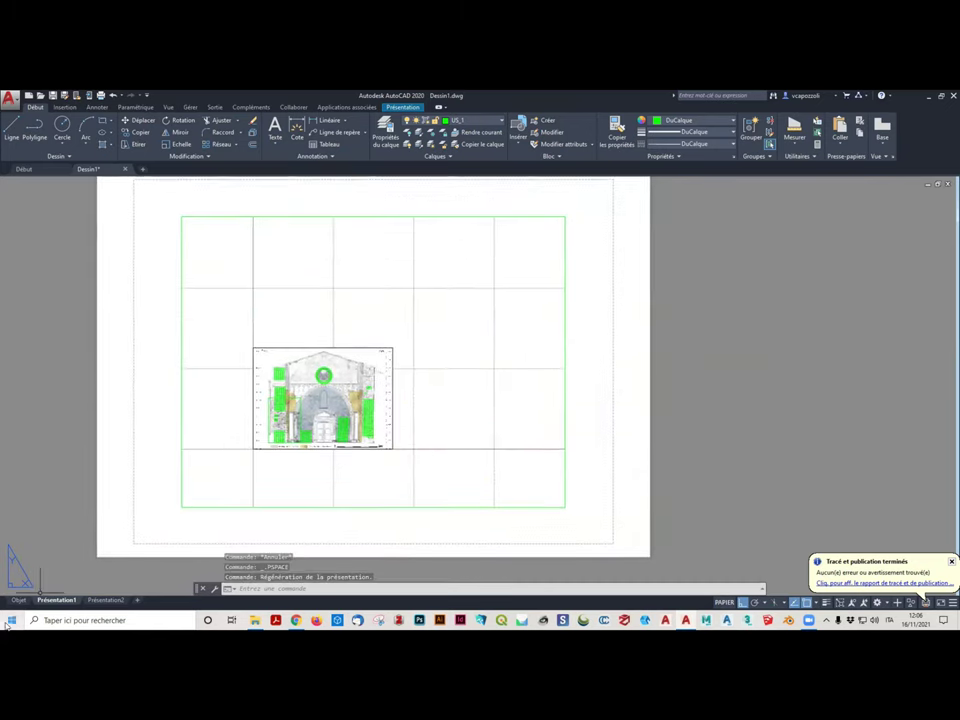
left_click(17, 600)
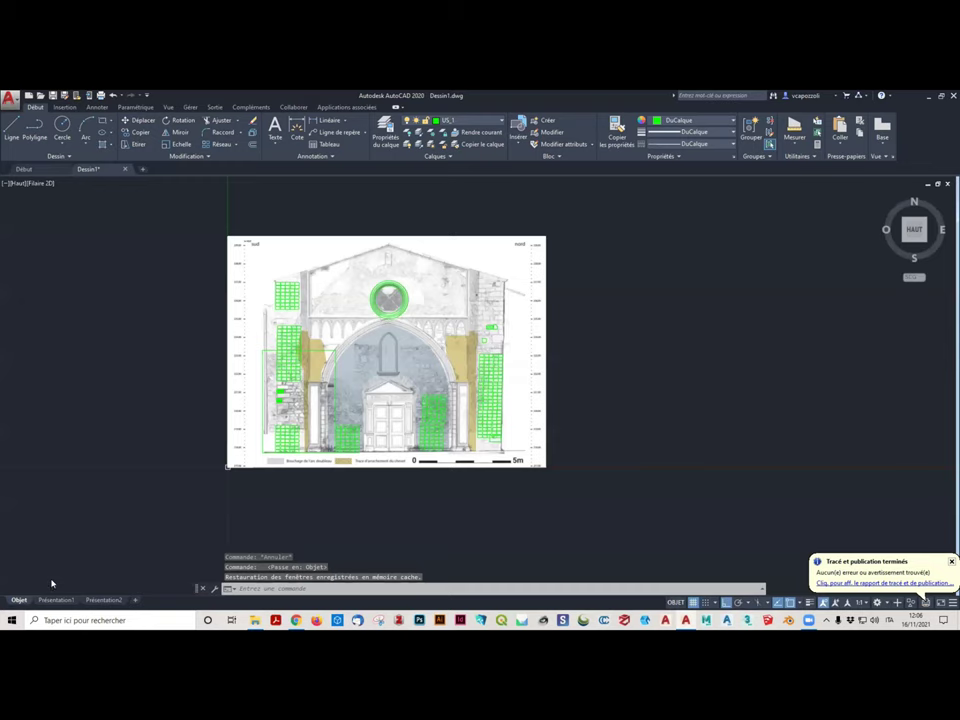
left_click(55, 600)
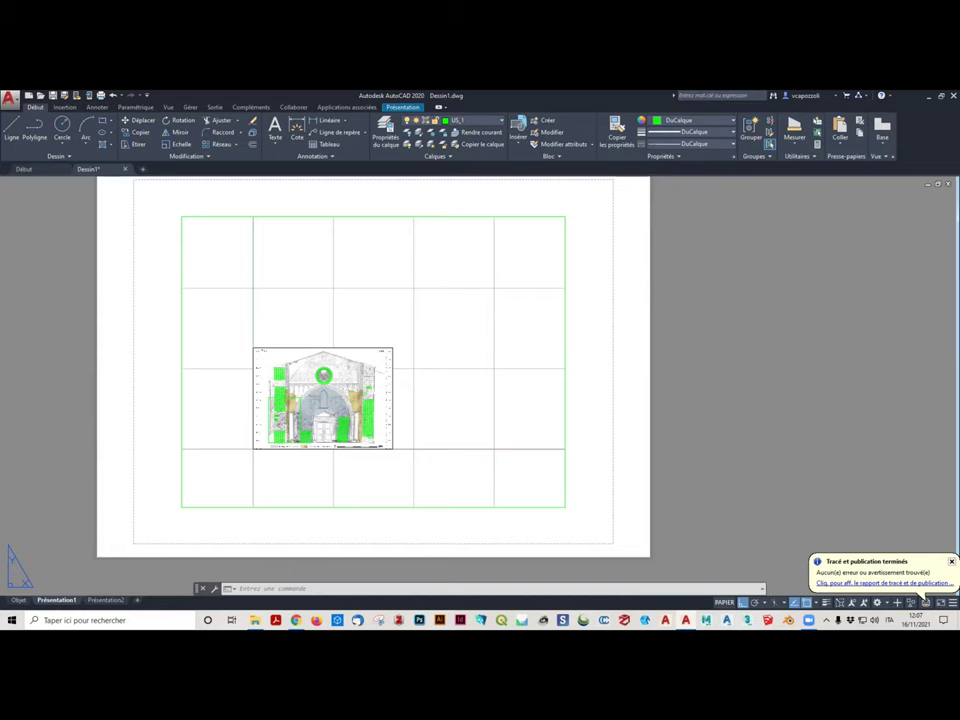
scroll(332, 357, "down", 2)
scroll(326, 336, "up", 2)
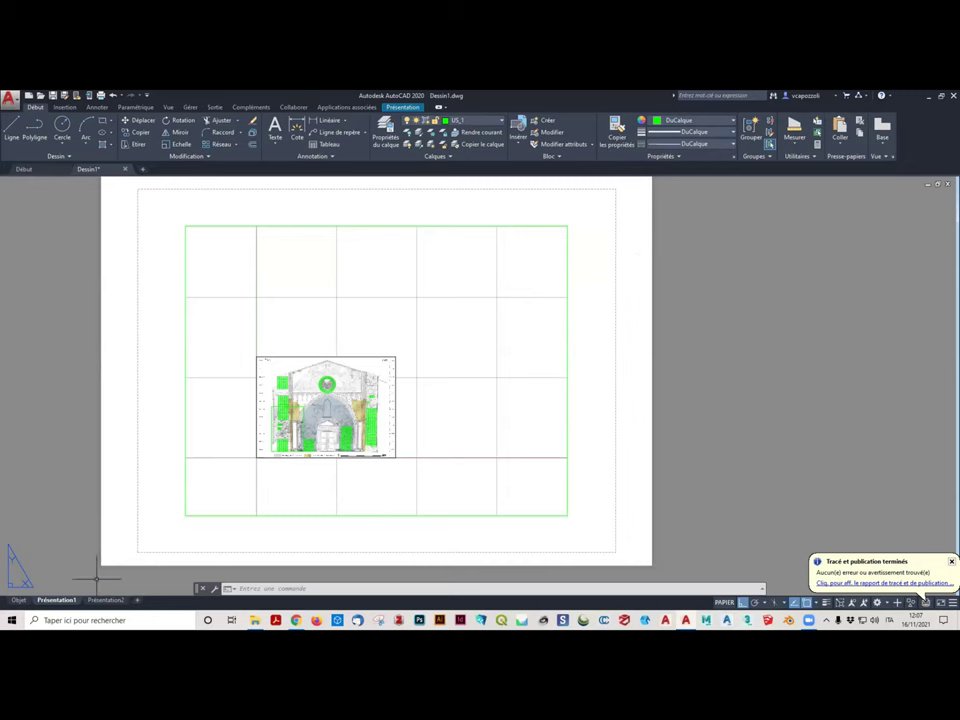
Change the Présentation1 page setup's drawing orientation to Portrait in the page setup manager
right_click(58, 601)
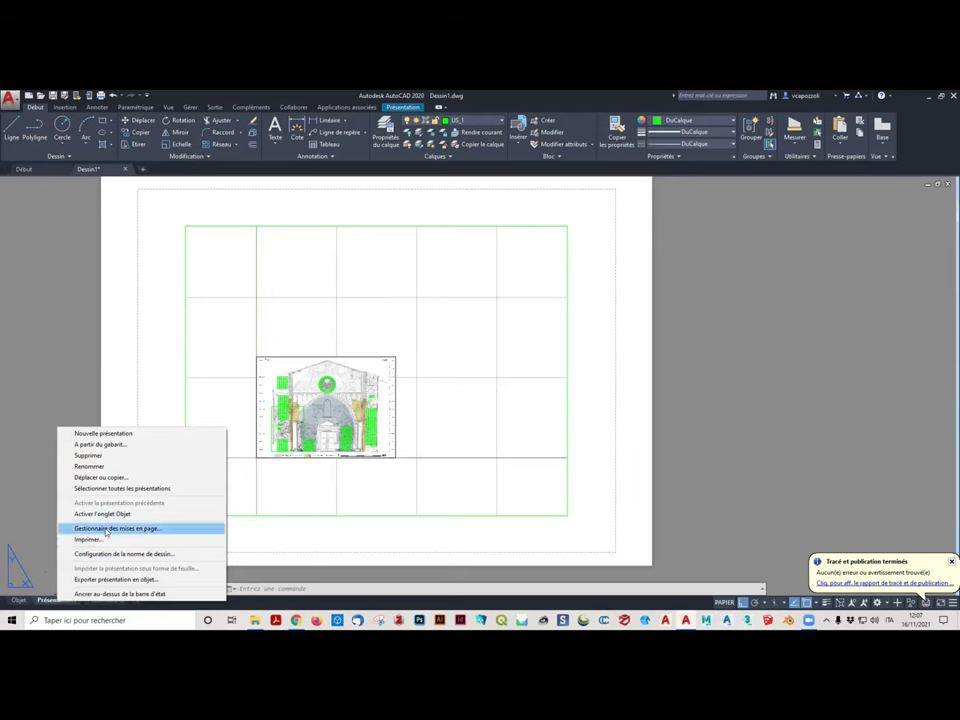
left_click(106, 532)
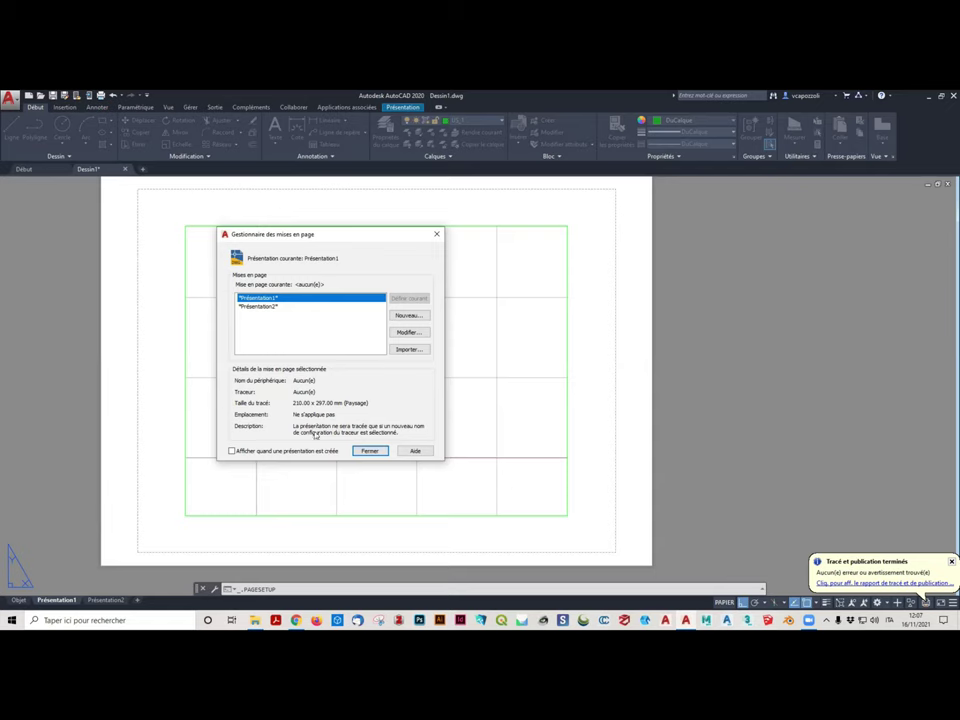
left_click(400, 331)
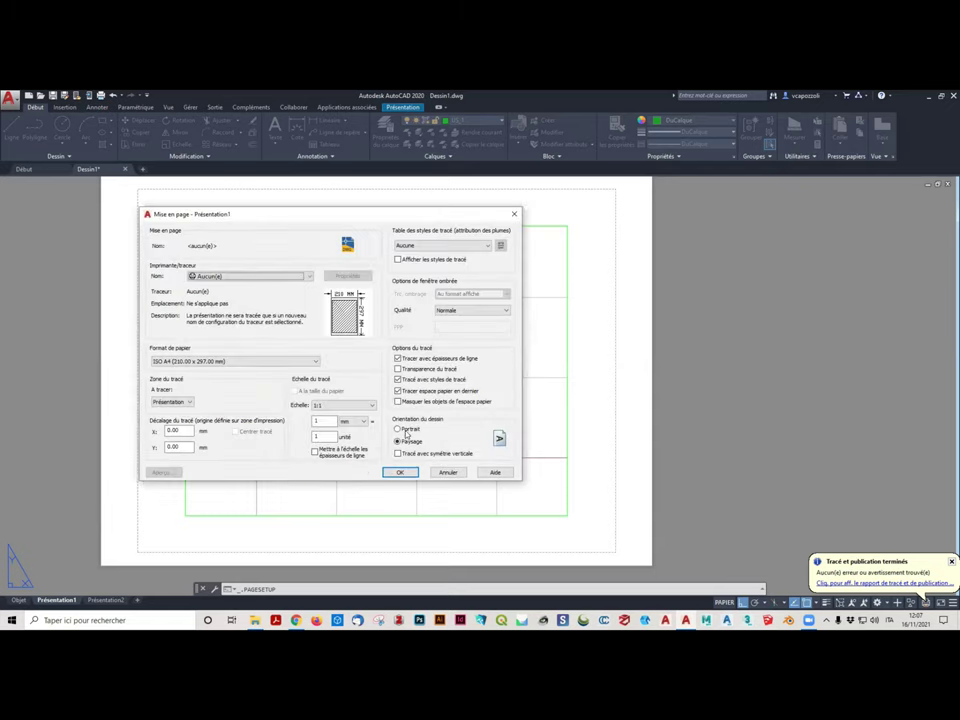
left_click(405, 432)
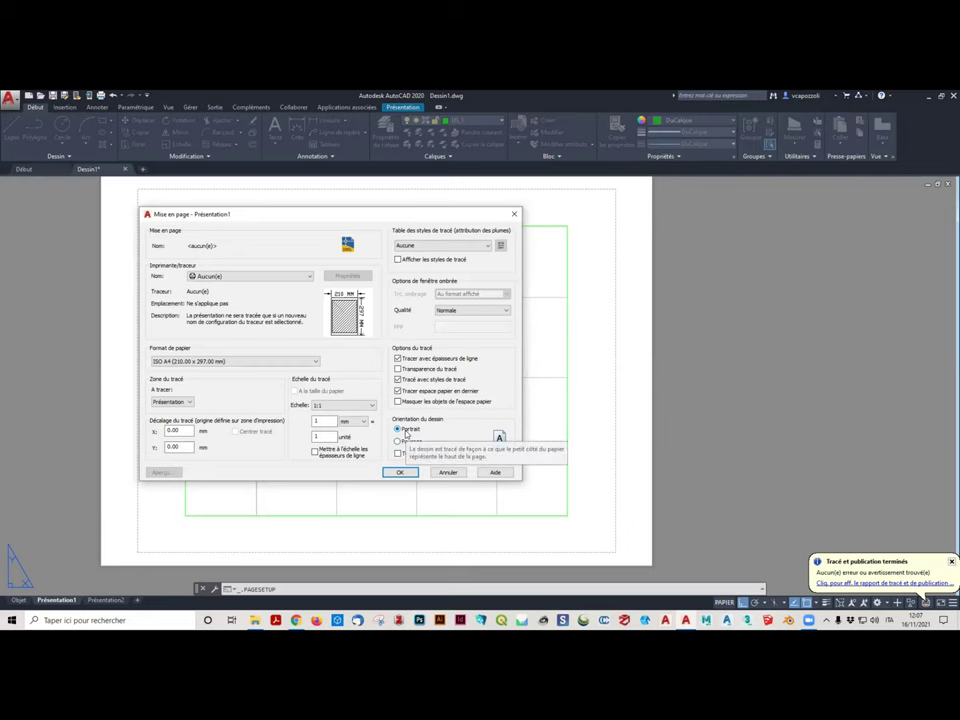
left_click(400, 472)
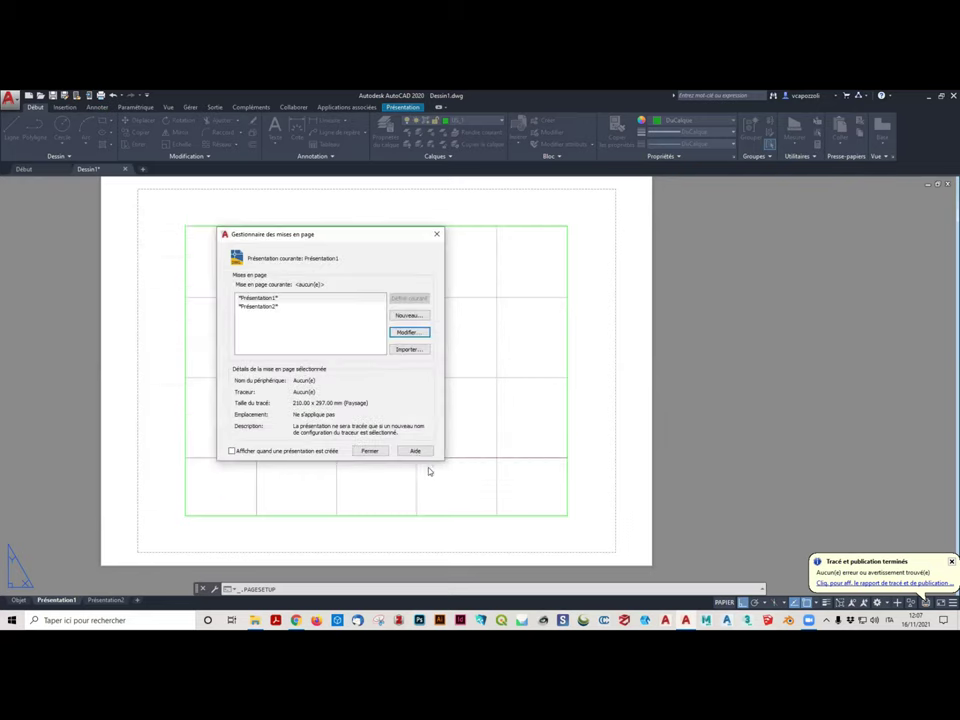
left_click(370, 451)
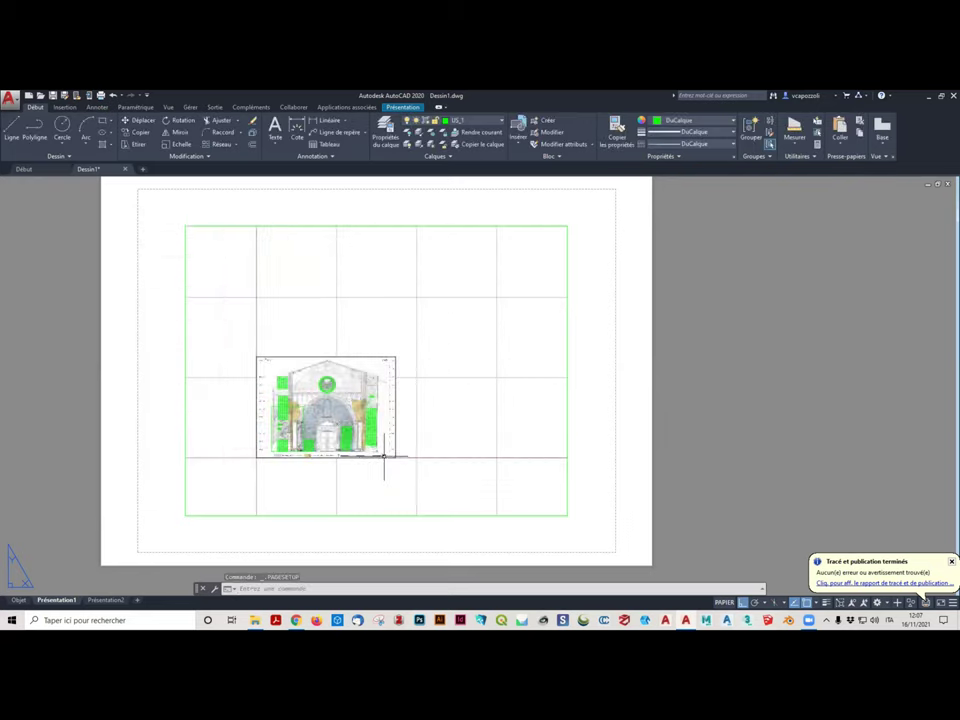
With Ortho off, stretch the viewport's top-right corner further up and right
scroll(384, 456, "down", 4)
scroll(384, 456, "up", 2)
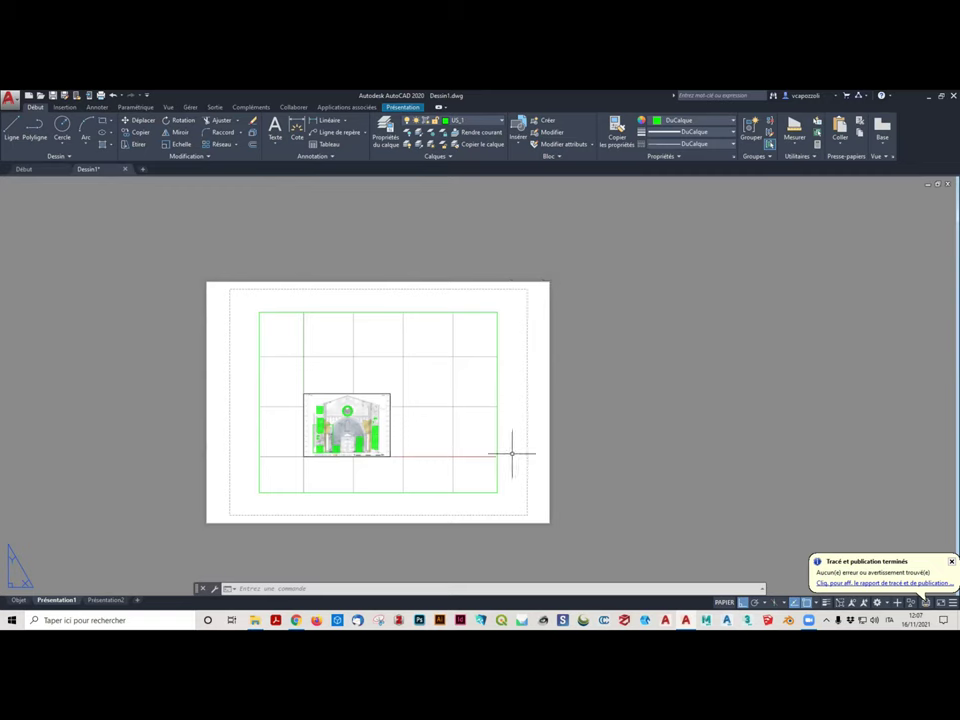
left_click(496, 379)
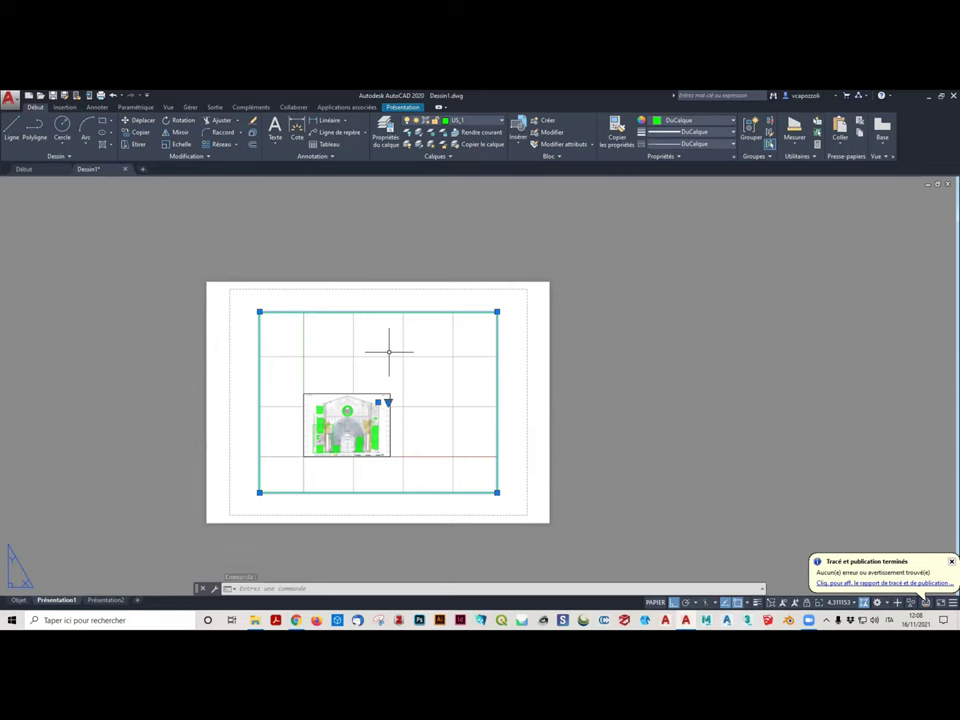
key("Escape")
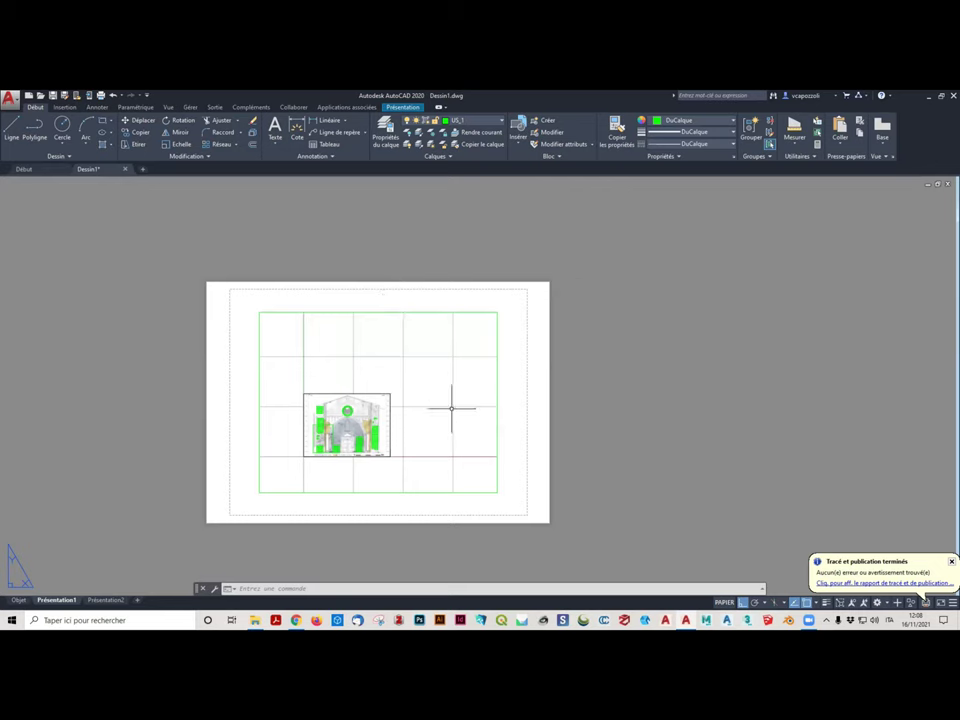
left_click(497, 336)
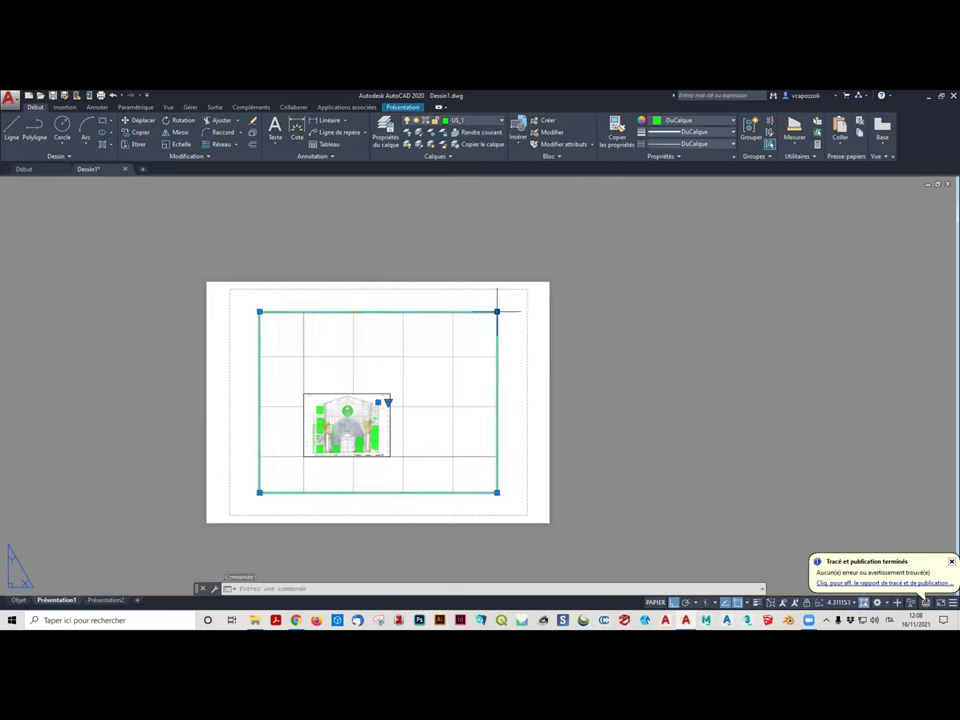
left_click(497, 311)
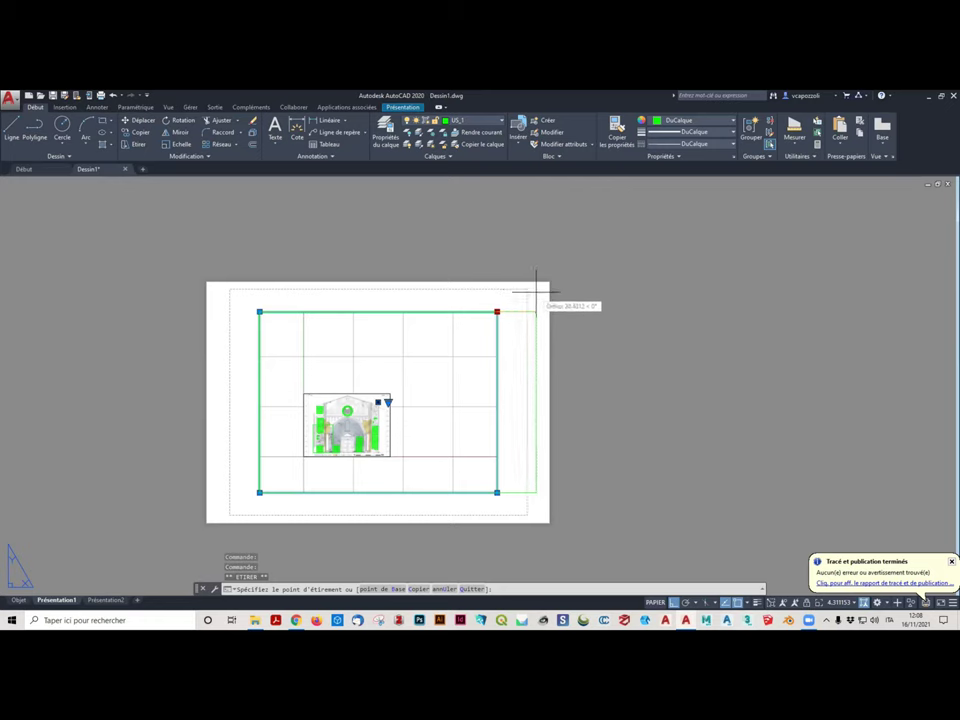
left_click(673, 603)
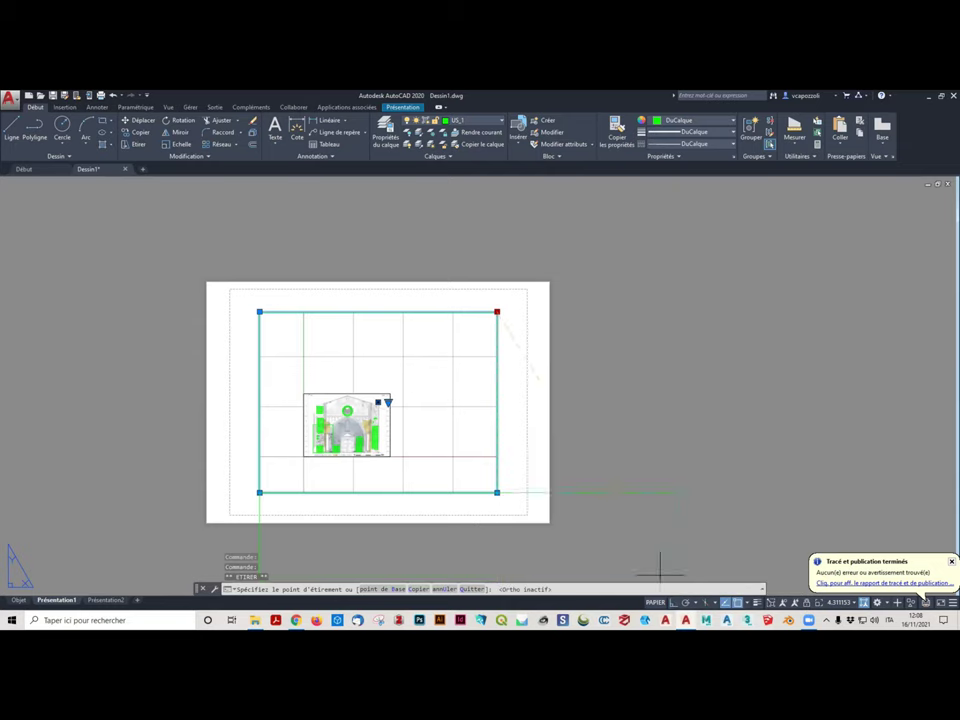
scroll(525, 285, "up", 5)
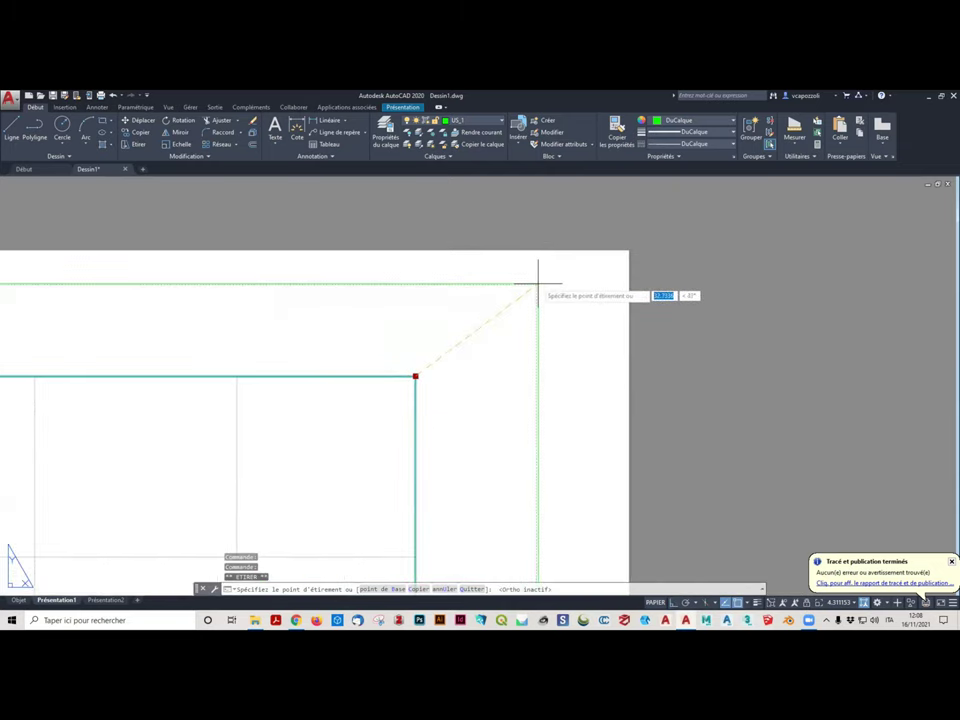
left_click(535, 285)
scroll(535, 285, "down", 4)
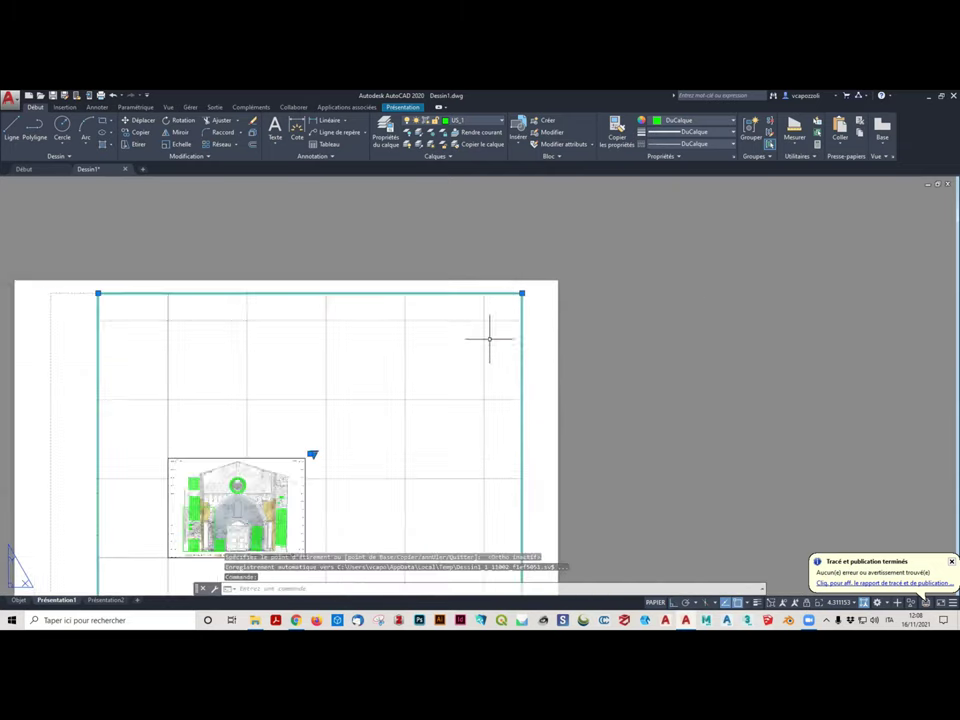
Extend the viewport's top-left corner left, then cancel the bottom-right corner stretch
left_click(216, 258)
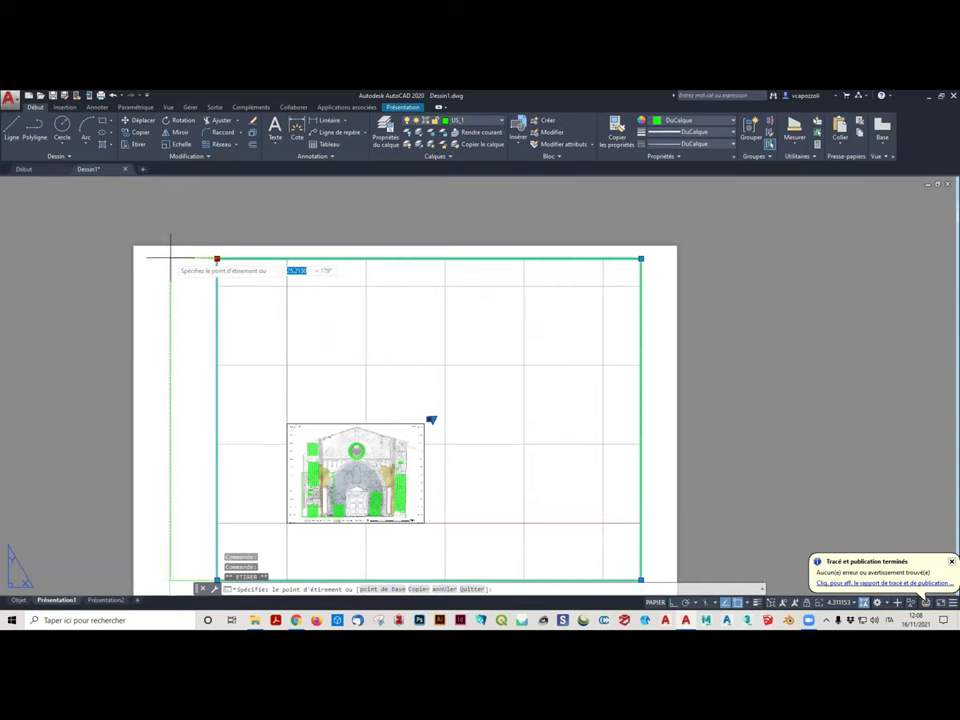
left_click(171, 257)
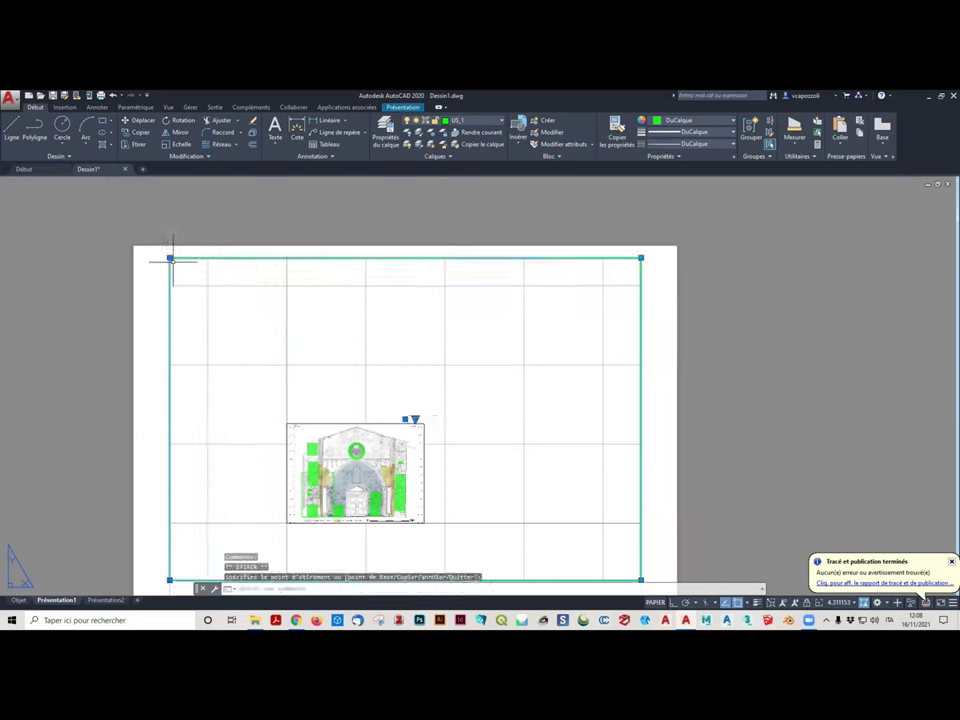
scroll(306, 310, "down", 5)
scroll(350, 367, "up", 4)
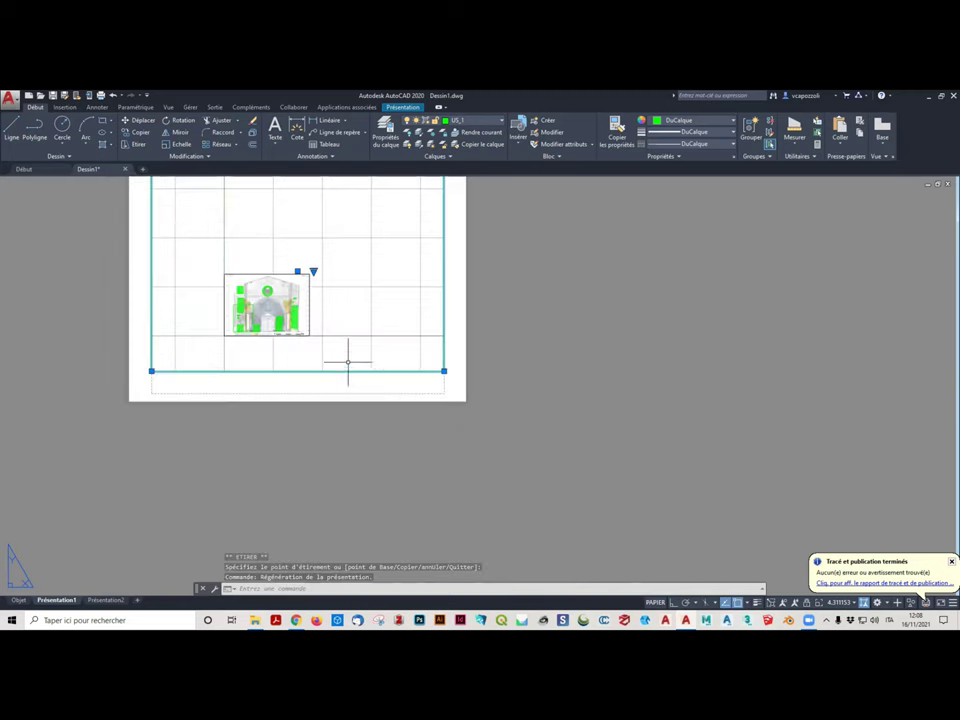
left_click(444, 371)
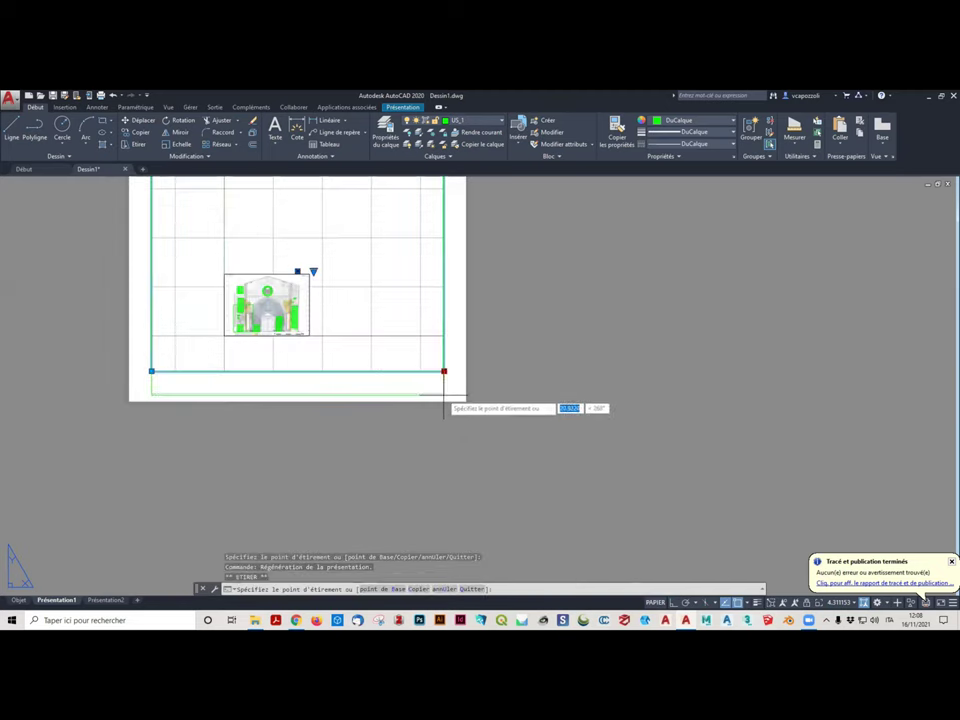
middle_click_drag(514, 326, 534, 403)
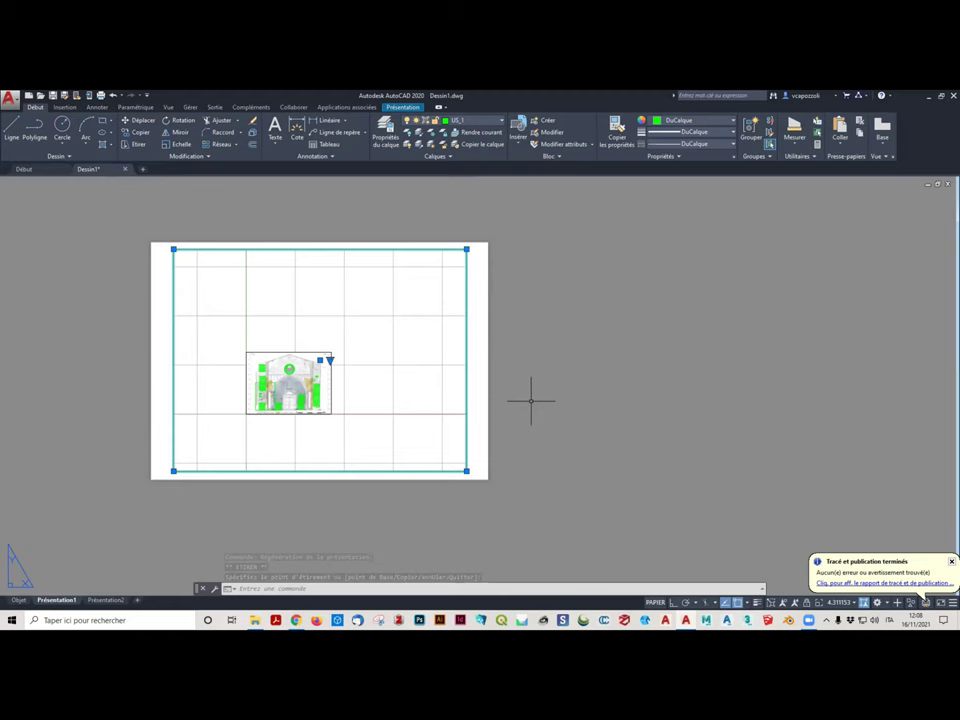
key("Escape")
middle_click_drag(347, 397, 399, 399)
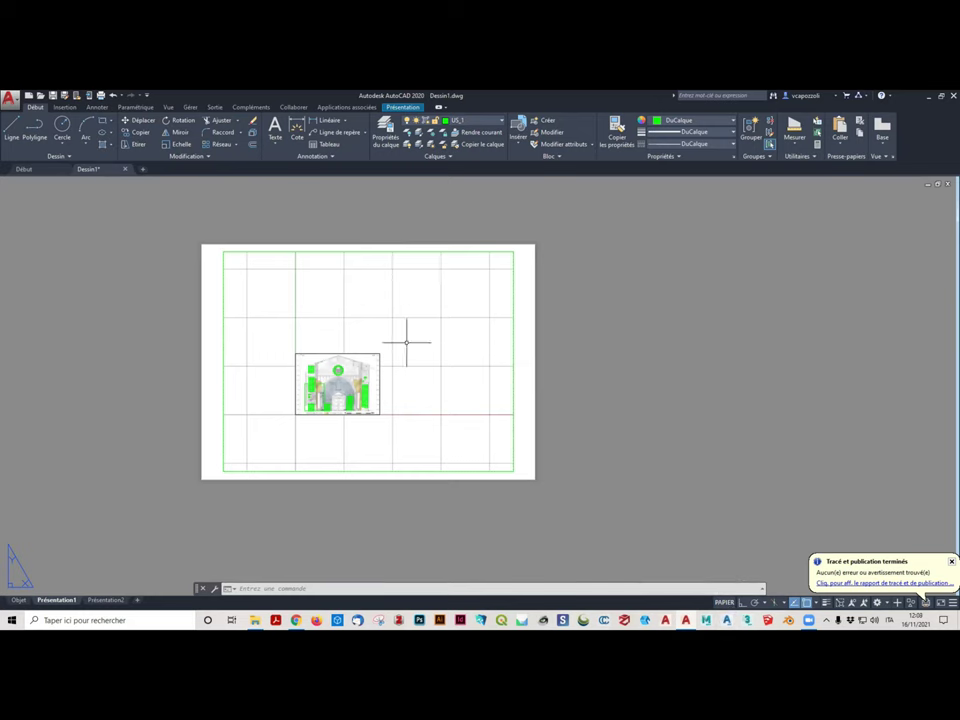
Activate the viewport and zoom in, toggling between model and paper space
double_click(462, 295)
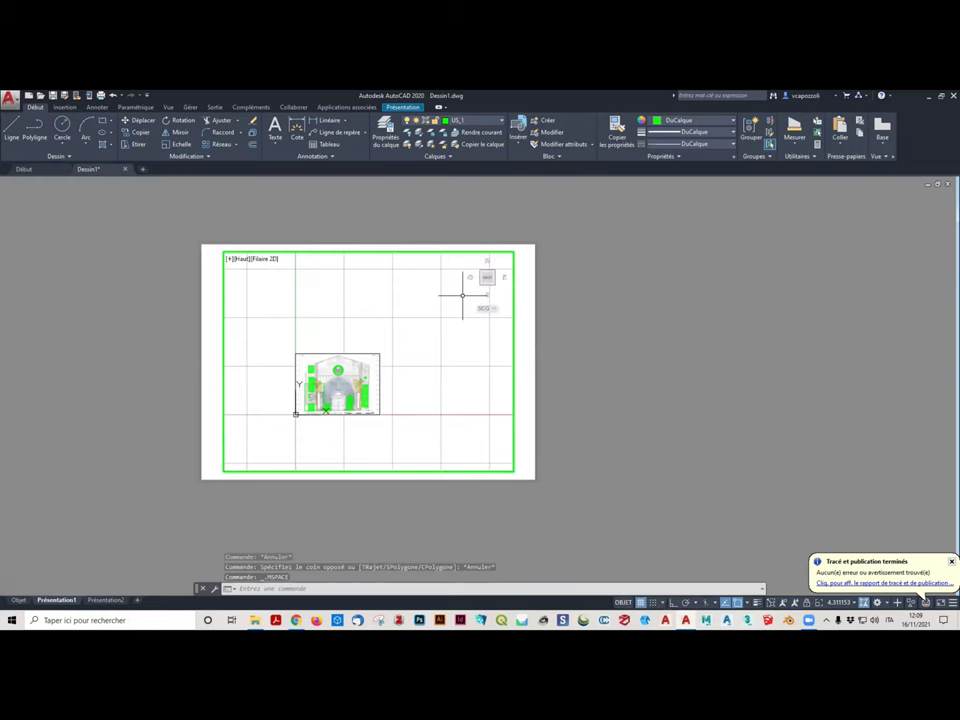
scroll(371, 393, "up", 3)
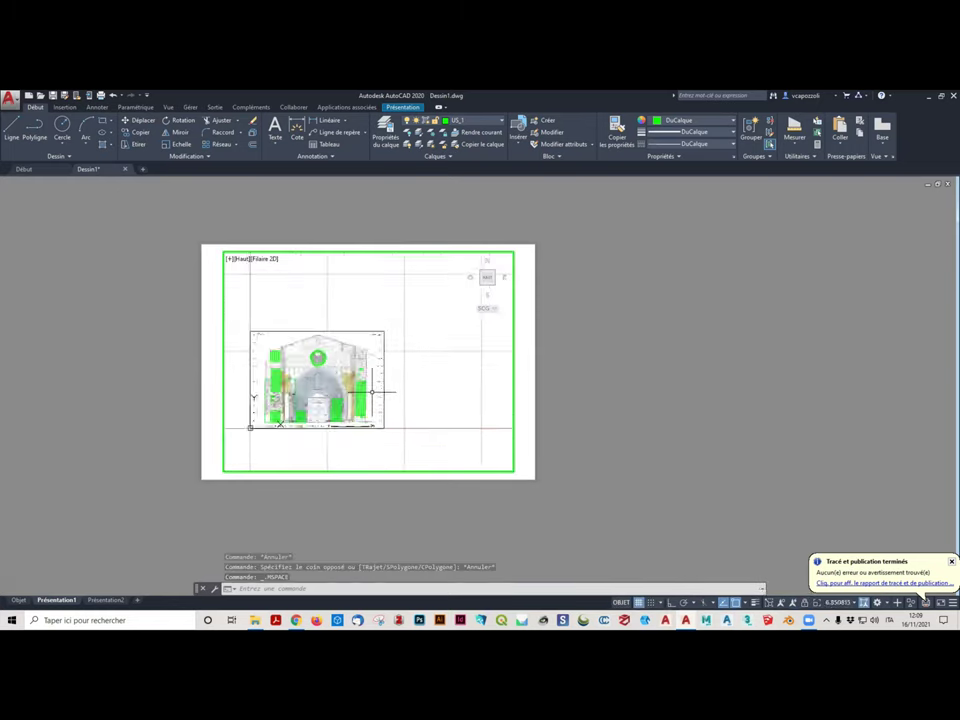
scroll(371, 393, "up", 2)
scroll(371, 393, "up", 2)
scroll(330, 400, "down", 5)
scroll(330, 400, "up", 2)
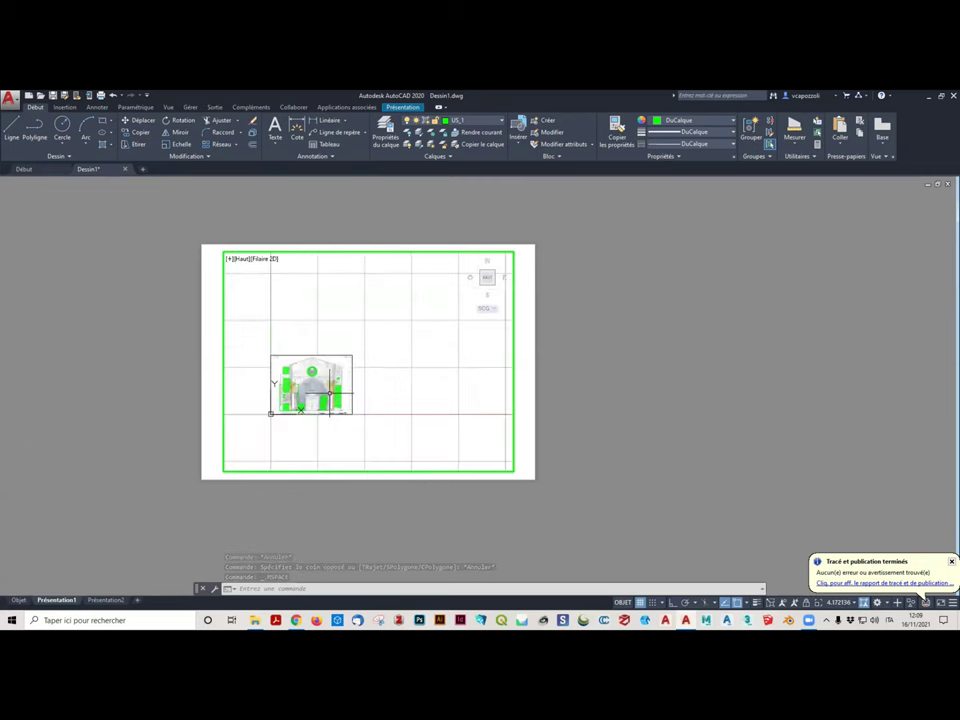
scroll(330, 400, "up", 1)
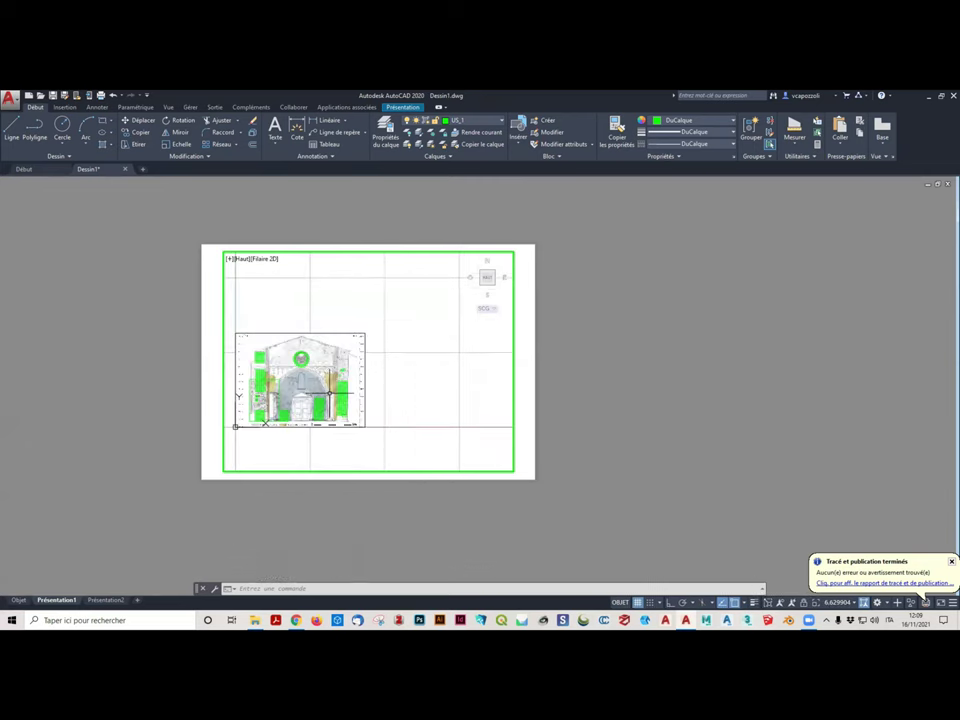
key("Escape")
key("Escape")
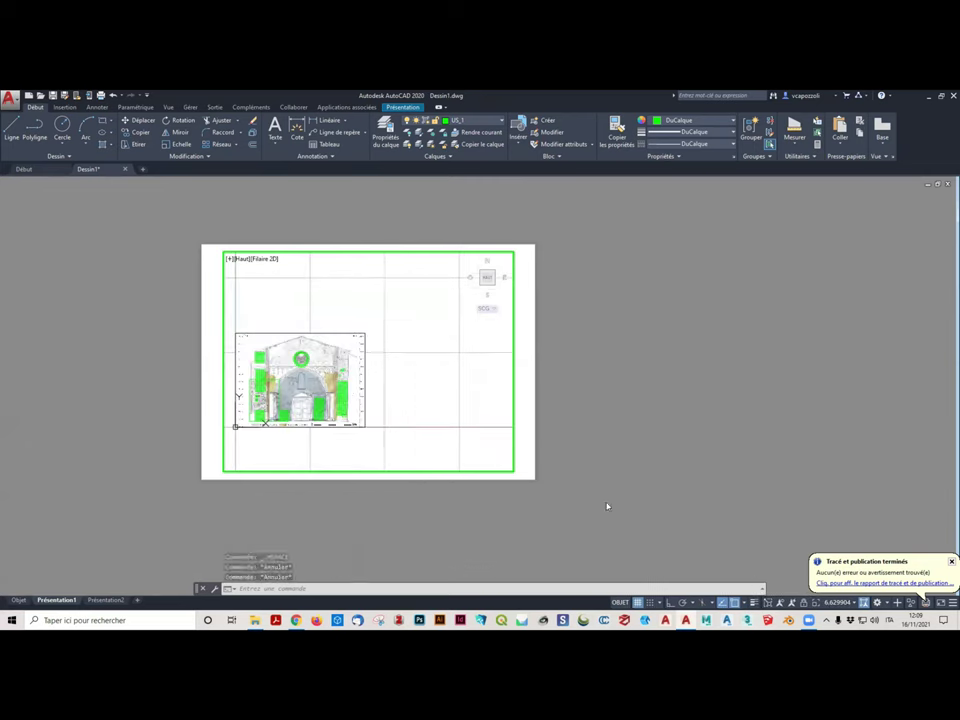
double_click(660, 577)
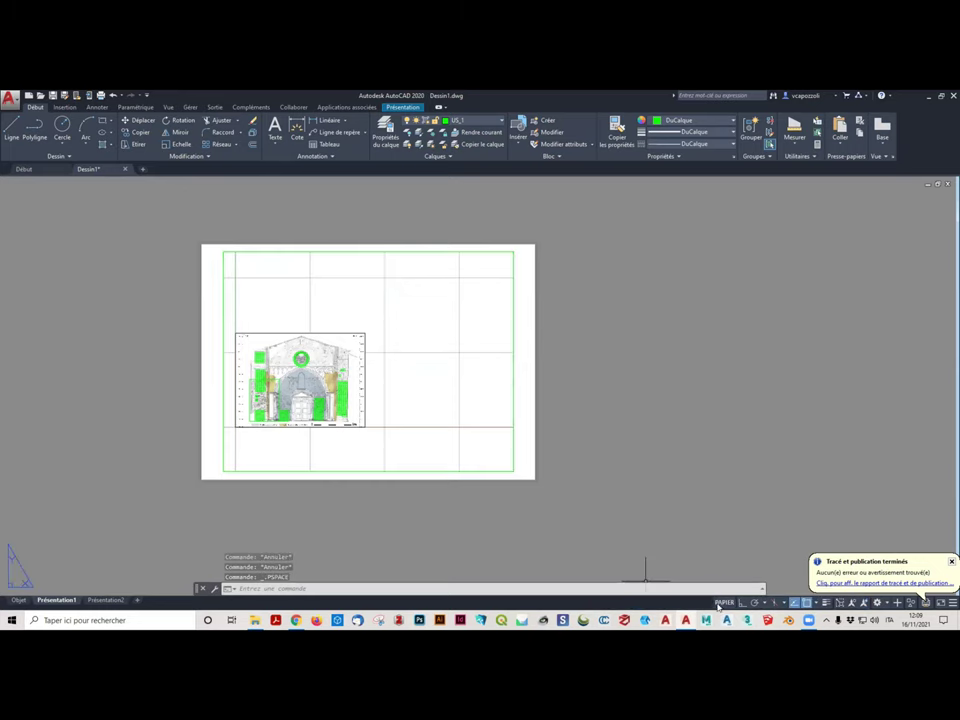
left_click(720, 603)
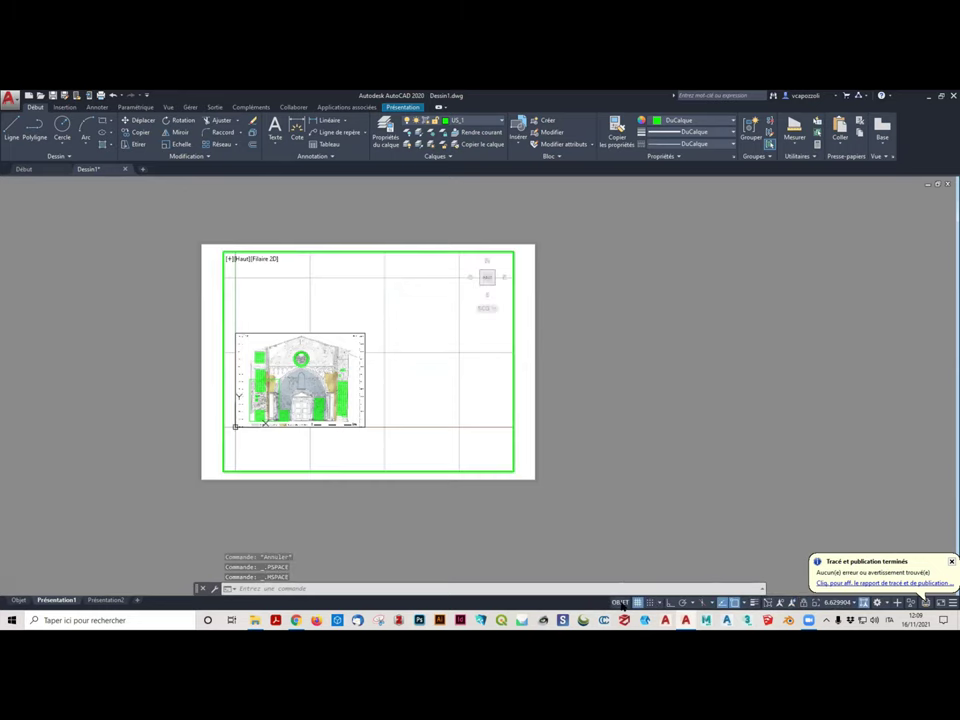
left_click(621, 603)
left_click(720, 603)
left_click(622, 603)
Pan and zoom so the façade, legend and 5 m scale bar fill the viewport
left_click(716, 604)
scroll(419, 367, "up", 2)
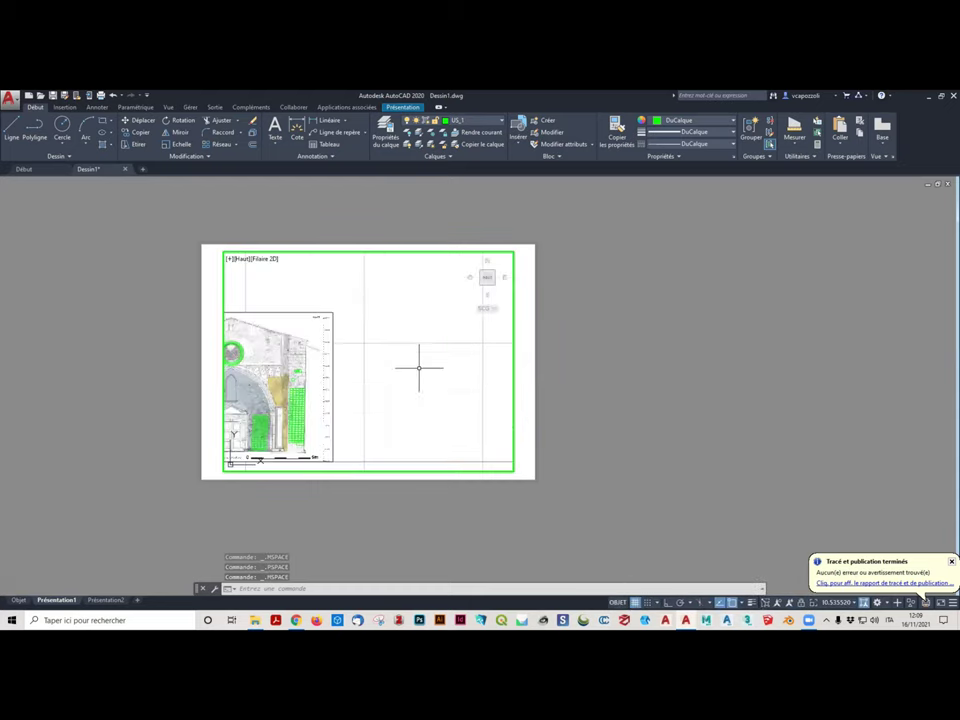
scroll(431, 341, "down", 2)
scroll(358, 347, "up", 1)
middle_click_drag(358, 347, 489, 347)
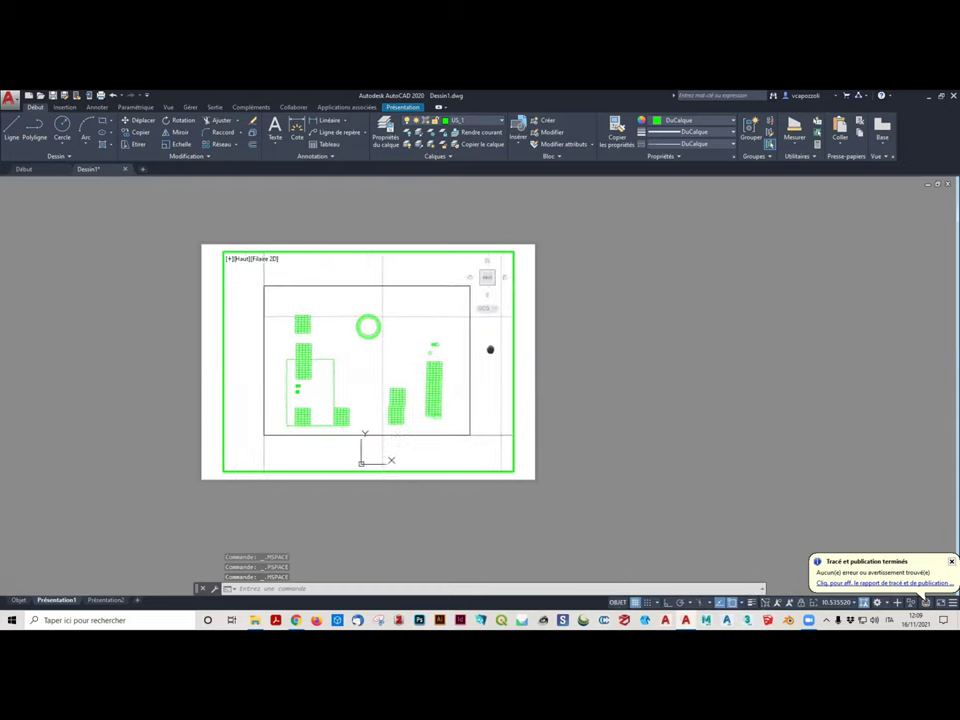
scroll(456, 363, "up", 2)
scroll(456, 363, "up", 2)
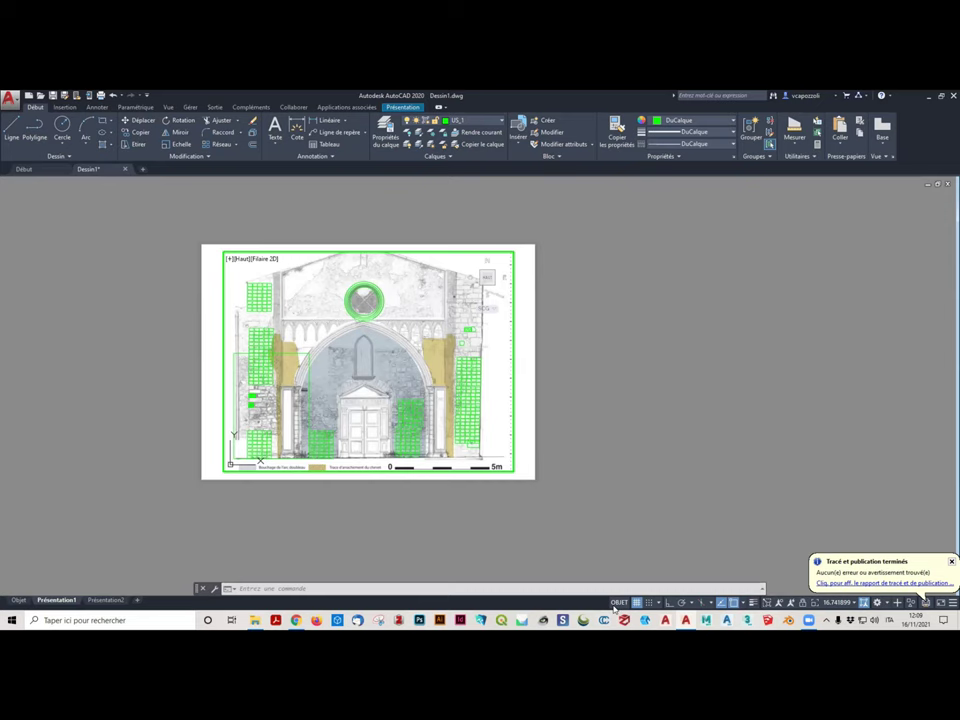
scroll(467, 429, "down", 3)
scroll(467, 429, "up", 5)
scroll(418, 396, "down", 4)
scroll(403, 460, "up", 3)
scroll(360, 413, "down", 4)
scroll(360, 413, "up", 4)
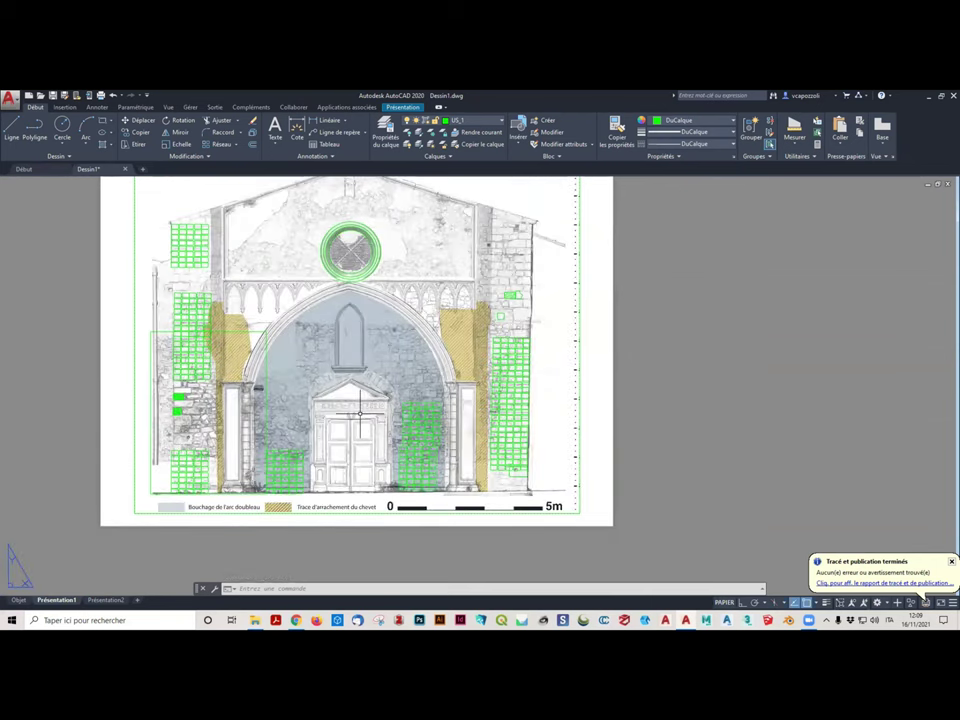
Shift the sheet view slightly and return the ribbon to the basic drawing tools
scroll(360, 412, "down", 5)
scroll(363, 400, "up", 2)
scroll(366, 386, "up", 4)
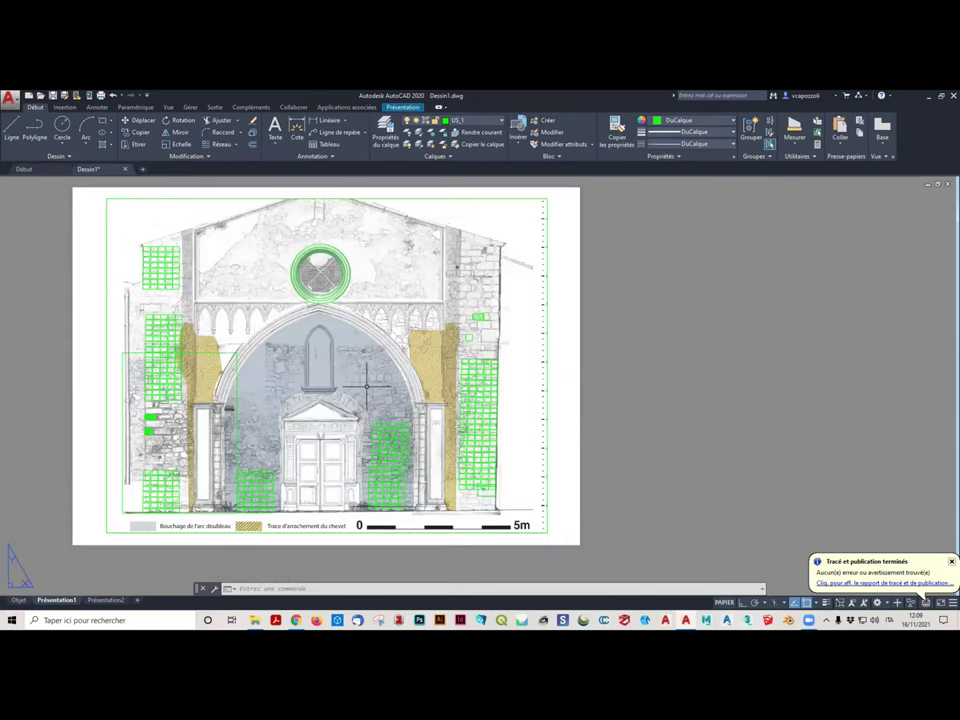
middle_click_drag(366, 386, 350, 408)
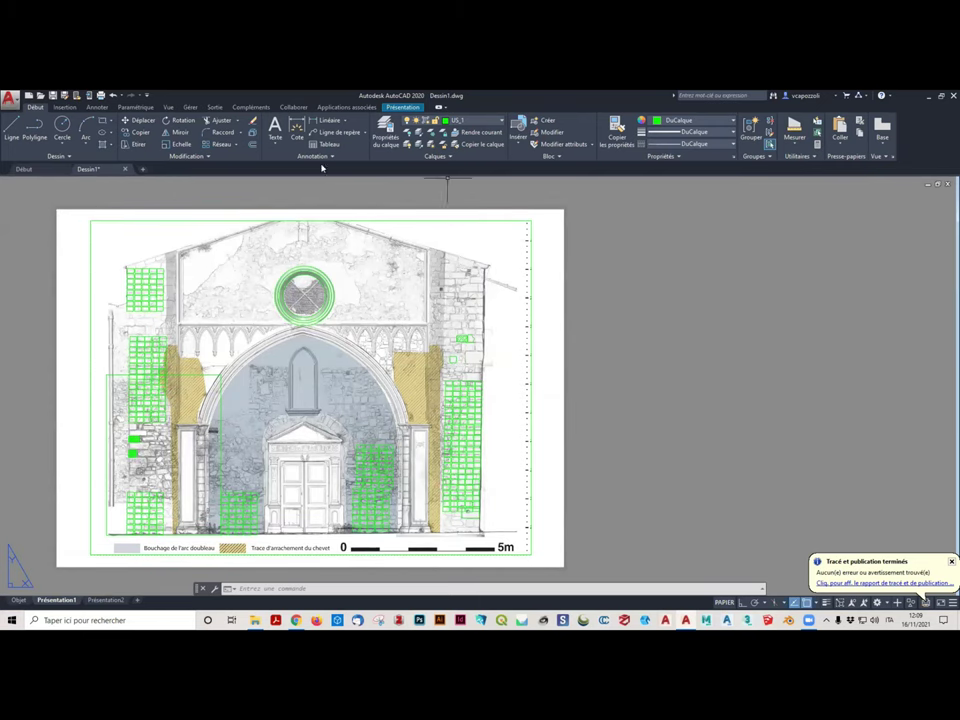
left_click(64, 107)
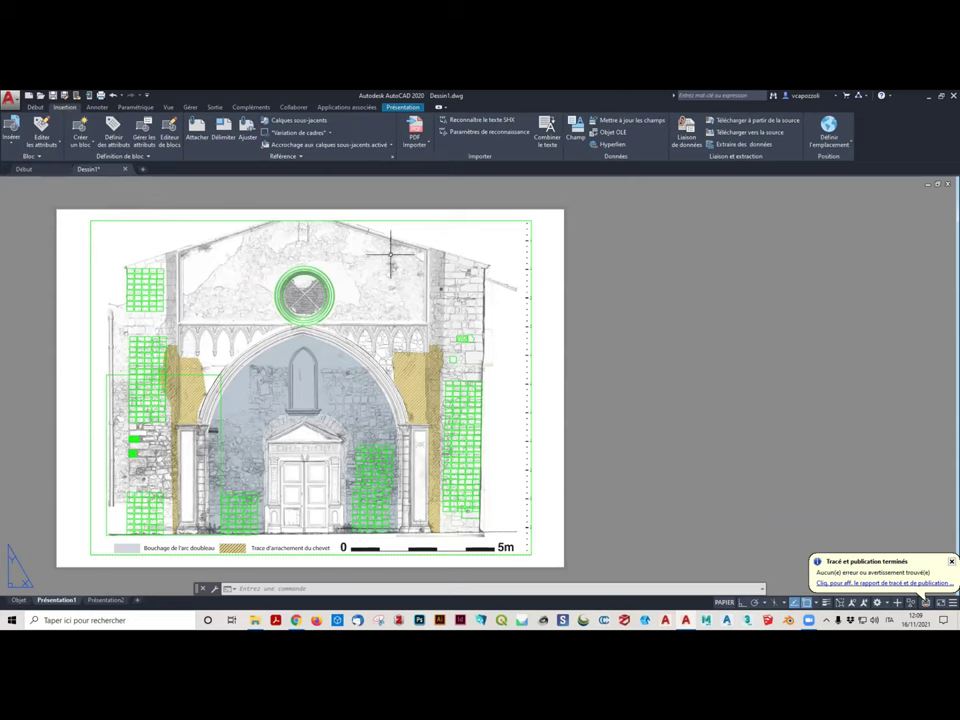
left_click(36, 107)
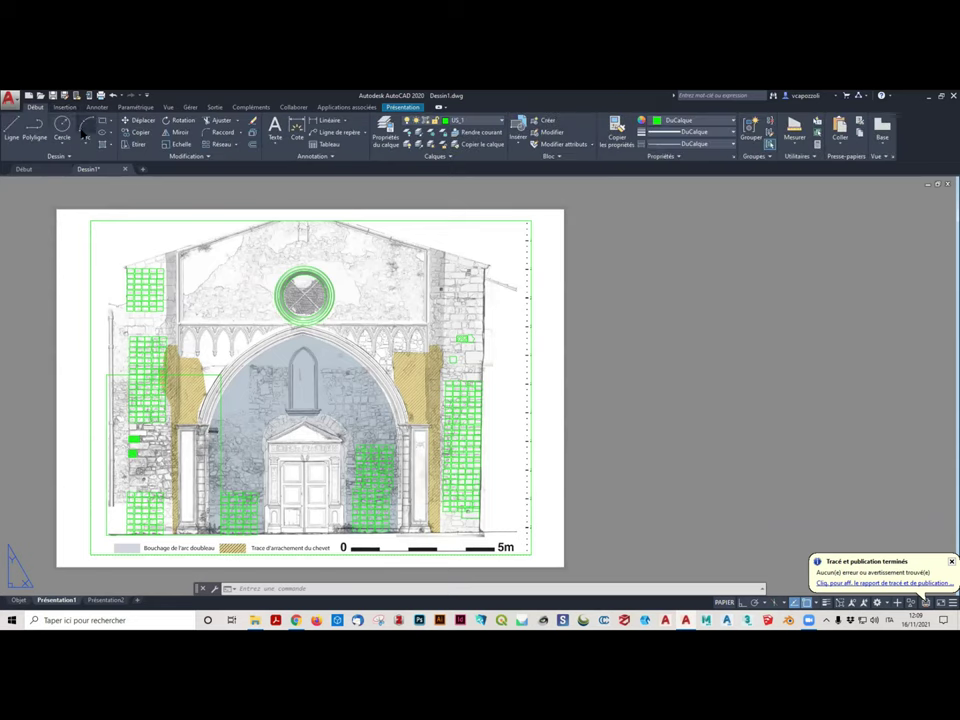
Draw a closed irregular polyline outline around the façade
left_click(44, 130)
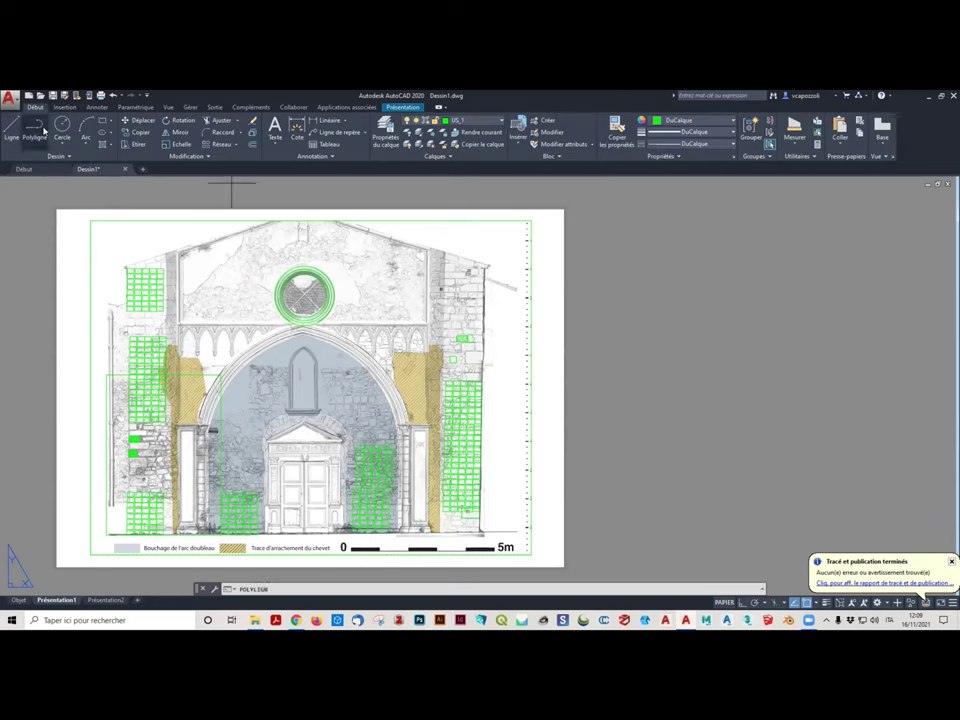
left_click(70, 295)
left_click(120, 245)
left_click(205, 235)
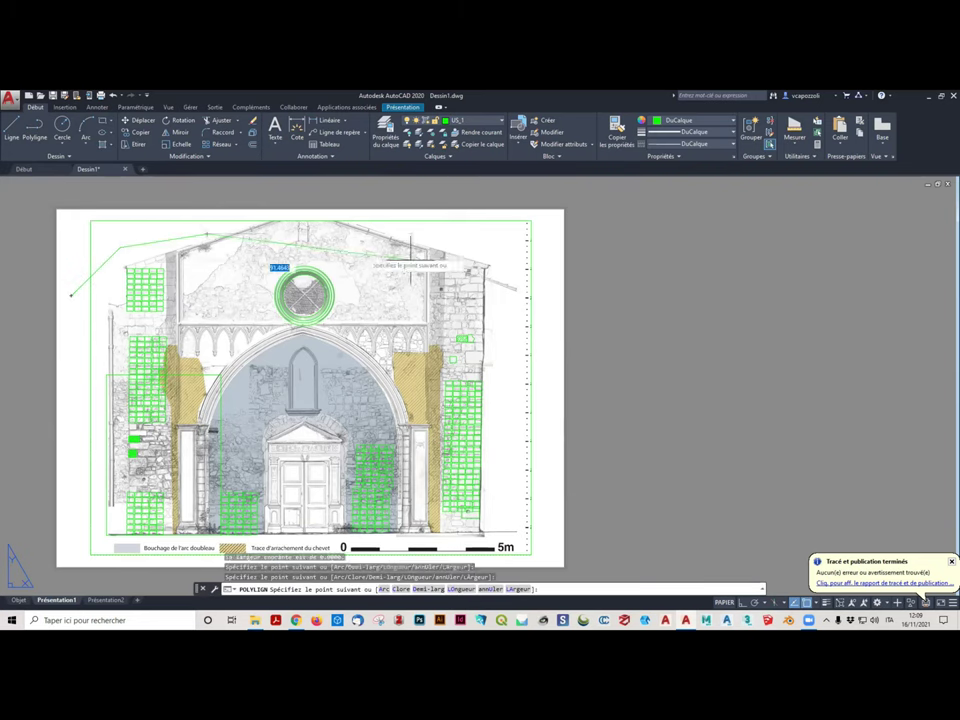
left_click(485, 268)
left_click(515, 340)
left_click(480, 425)
left_click(500, 520)
left_click(107, 446)
left_click(69, 354)
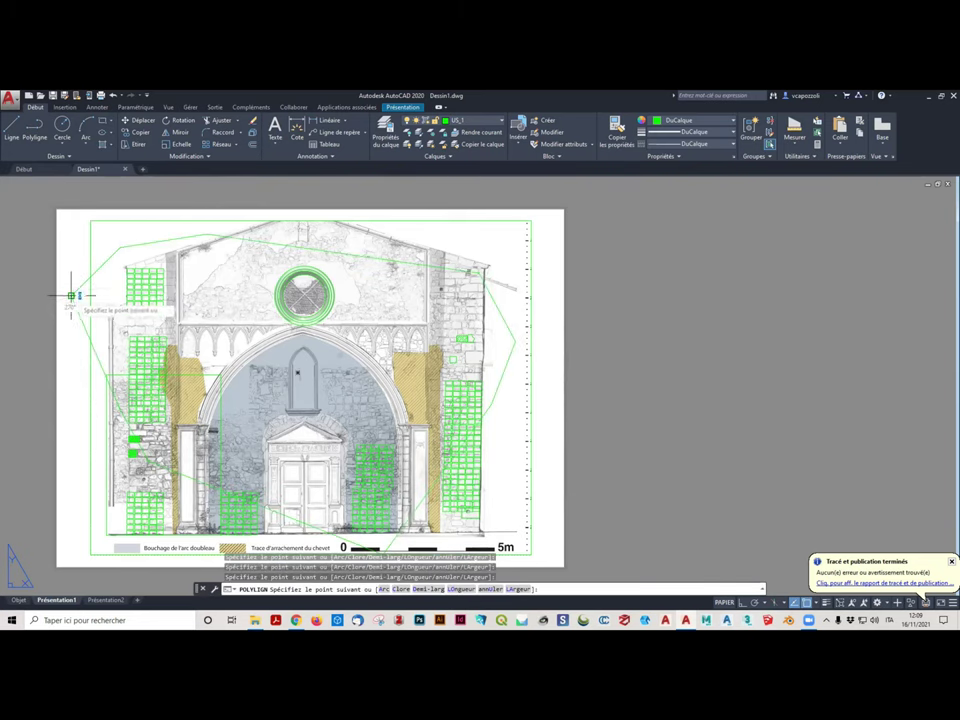
key("Escape")
Check the new outline, clear the selection, and switch to the Objet model space
scroll(340, 400, "down", 4)
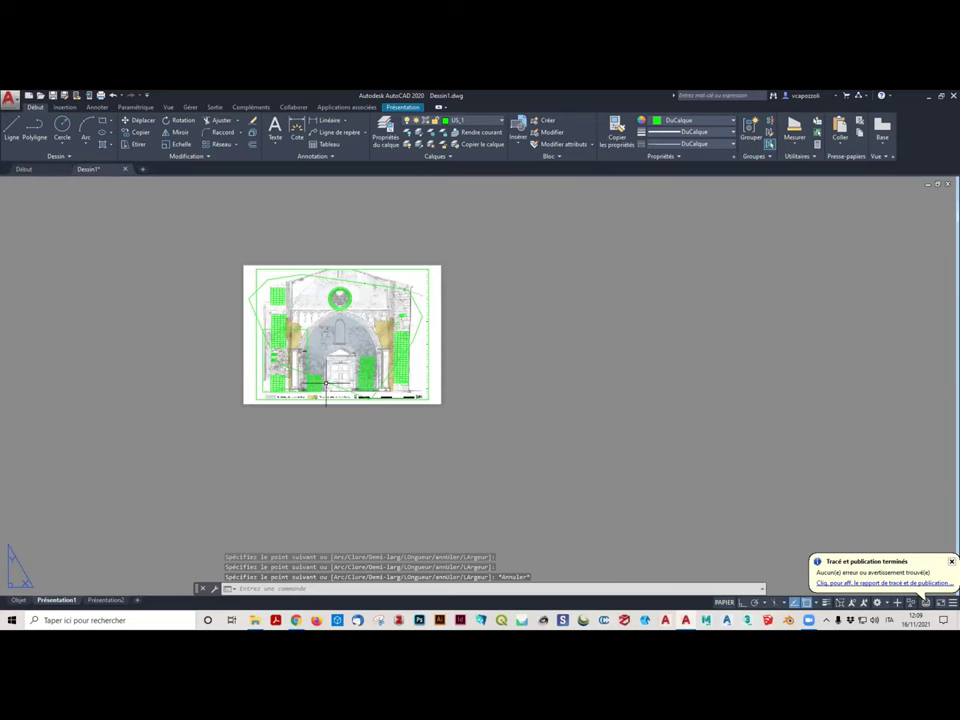
left_click(326, 382)
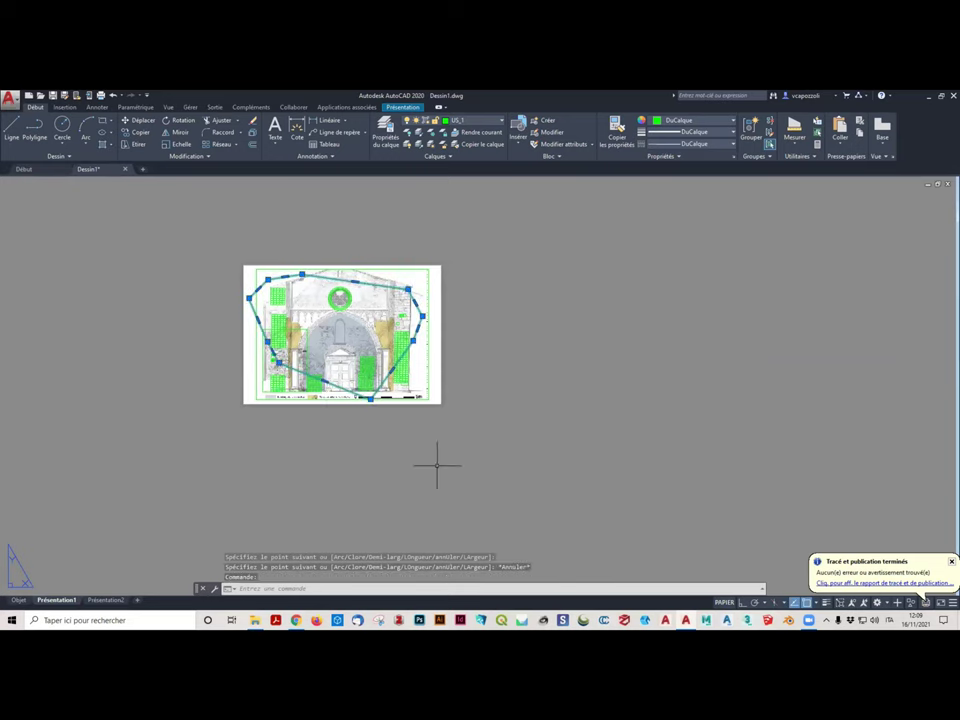
middle_click_drag(436, 465, 559, 461)
key("Escape")
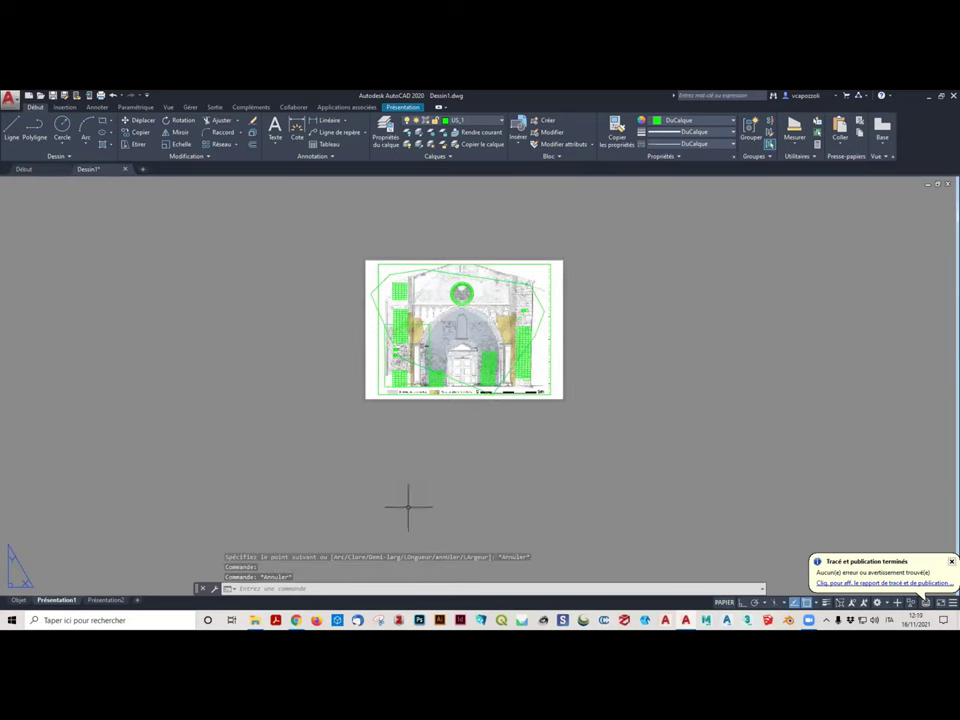
left_click(18, 600)
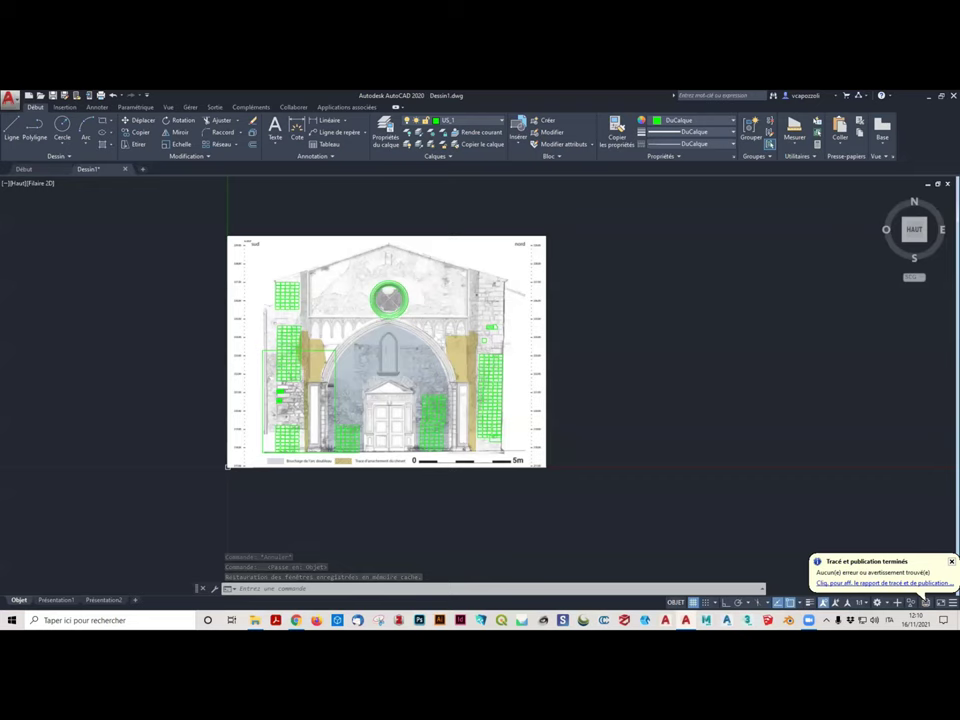
On Présentation1, delete the green polygonal outline around the facade
left_click(57, 600)
scroll(413, 357, "up", 6)
scroll(430, 348, "down", 4)
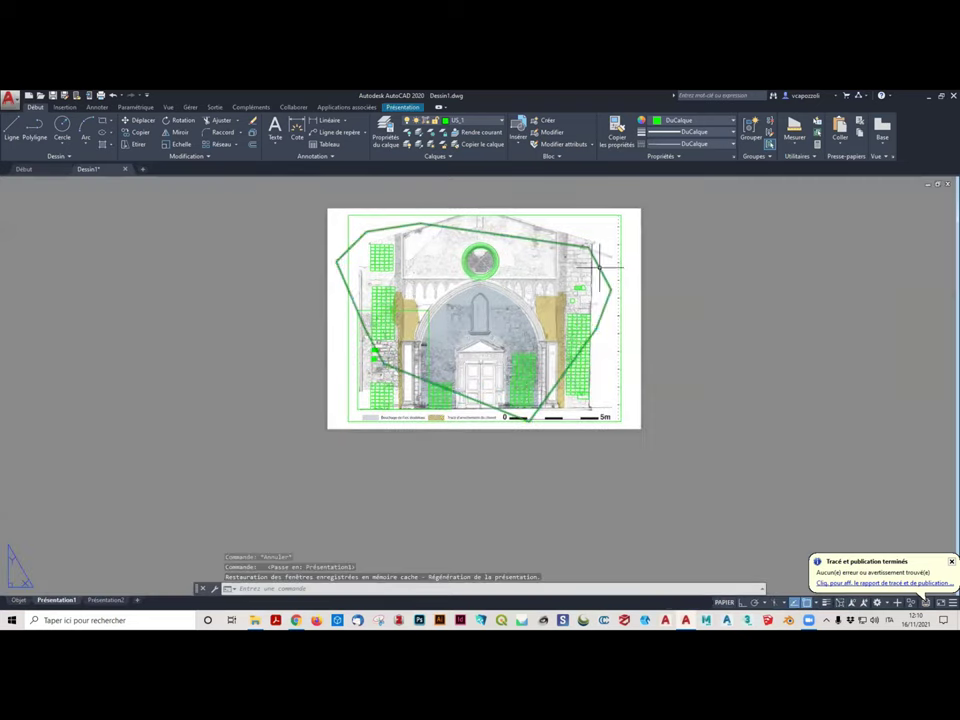
left_click(600, 266)
key("Escape")
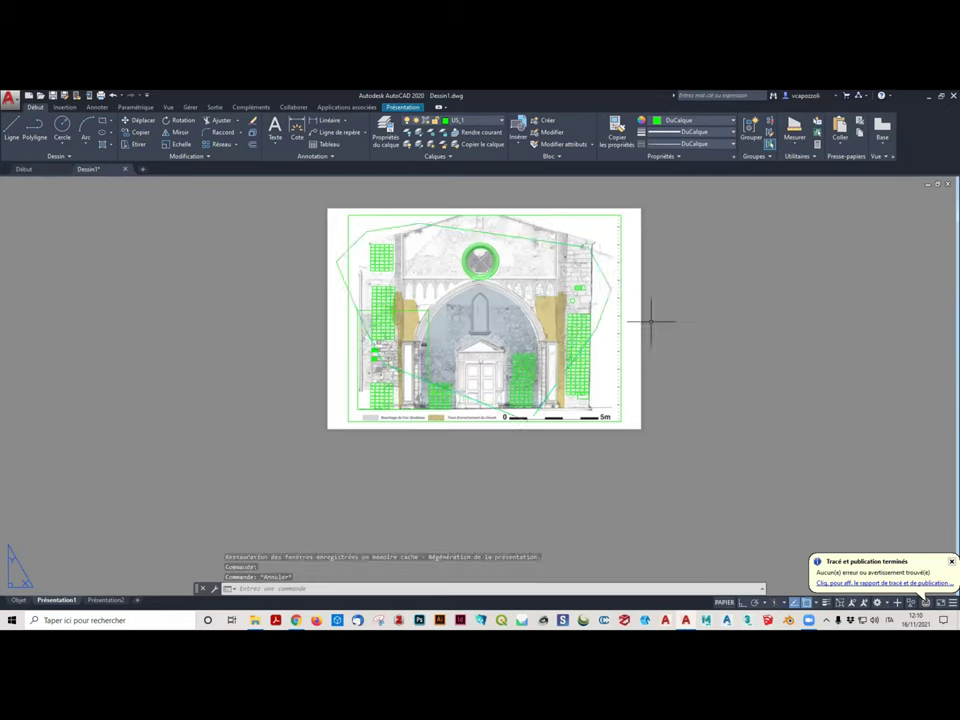
left_click(599, 316)
key("Delete")
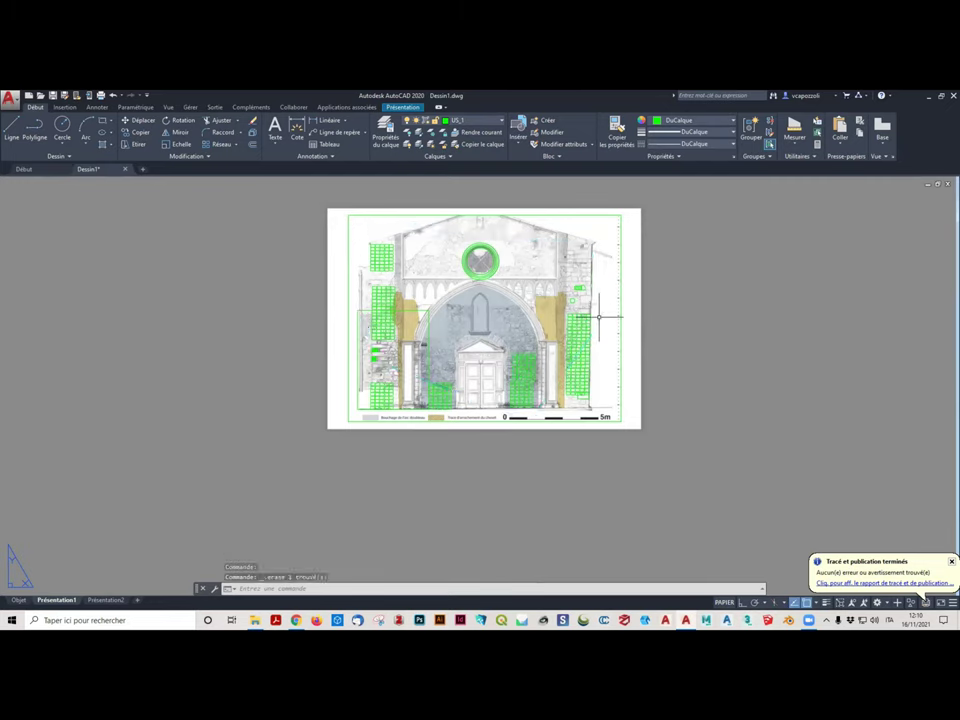
Window-select and delete the facade viewport, then undo that deletion
middle_click_drag(615, 317, 551, 351)
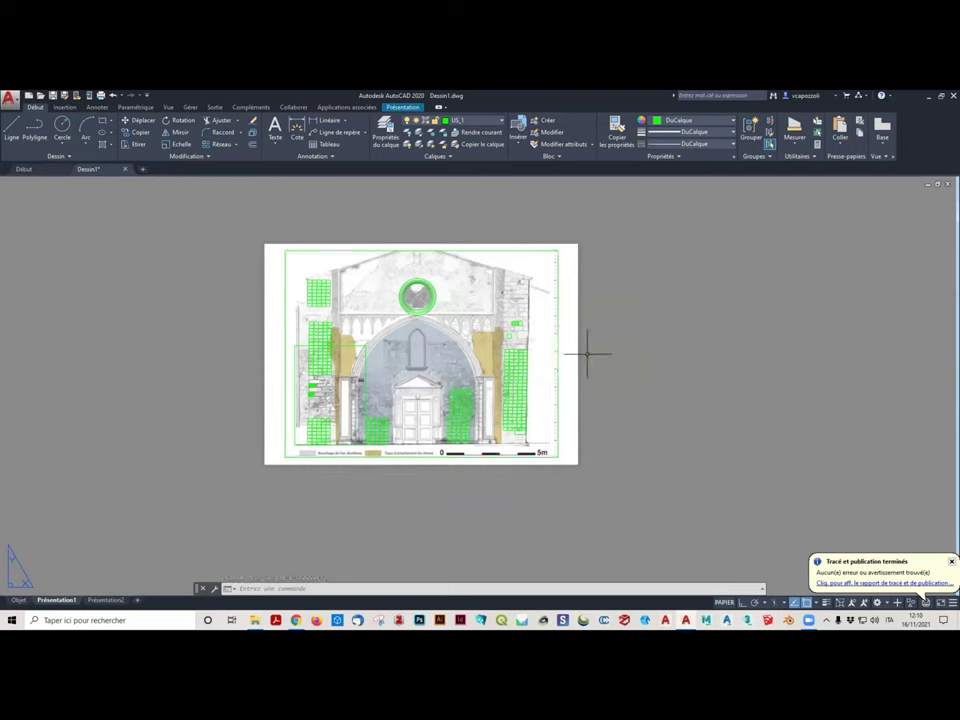
left_click(241, 222)
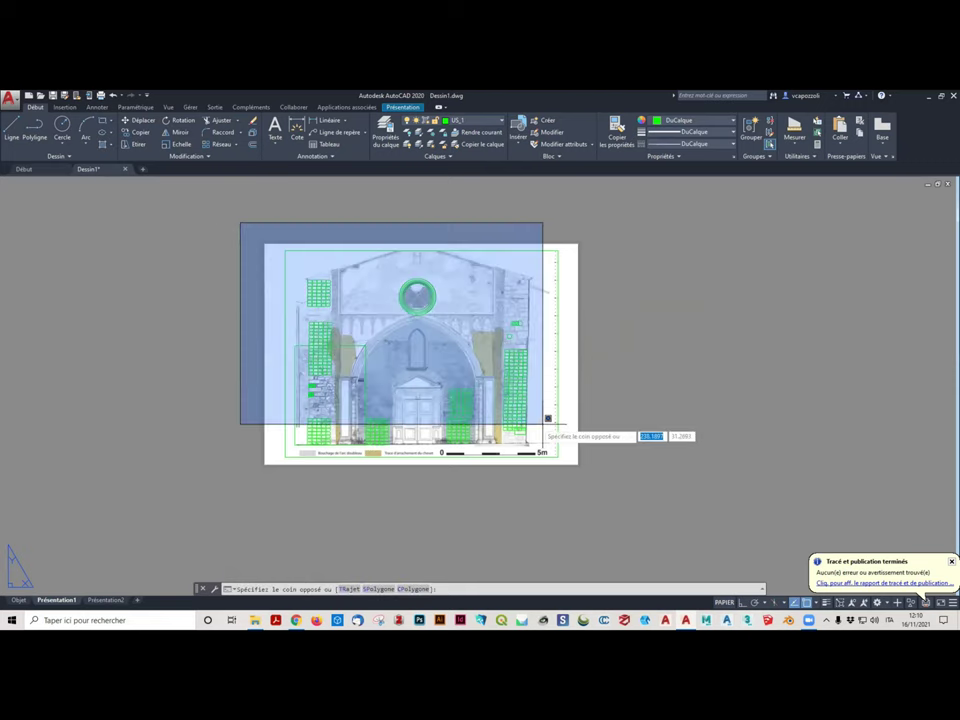
left_click(578, 484)
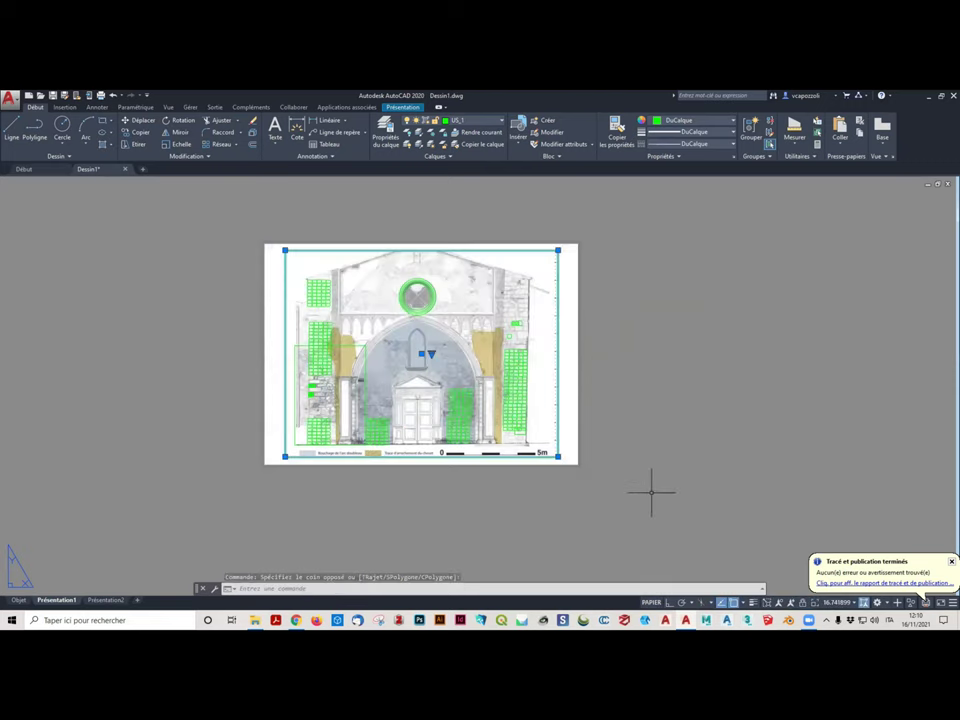
key("Delete")
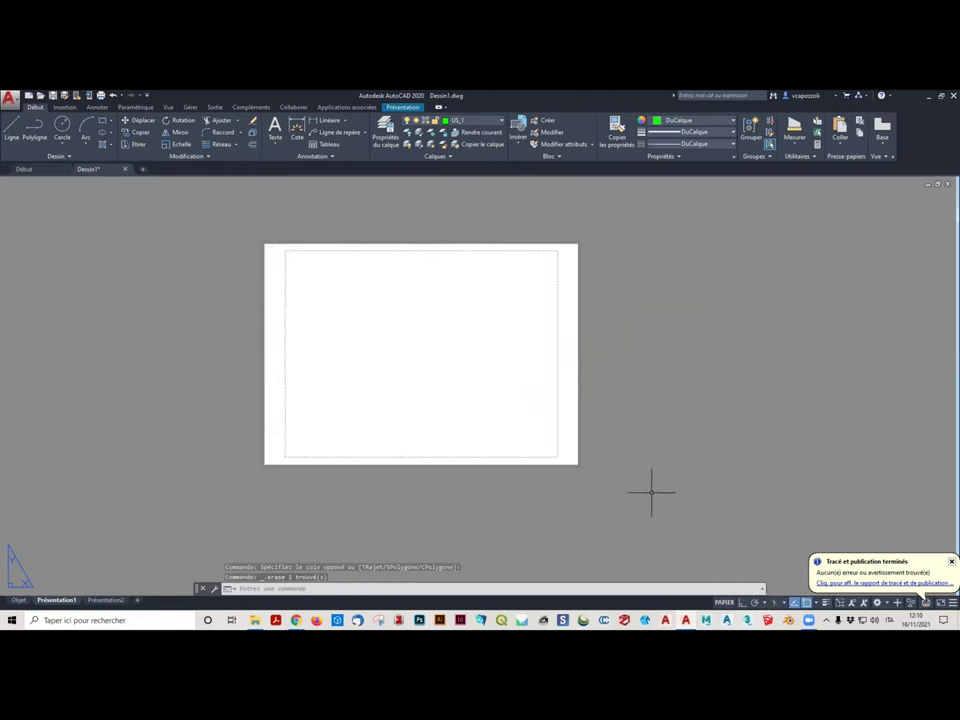
key("ctrl+z")
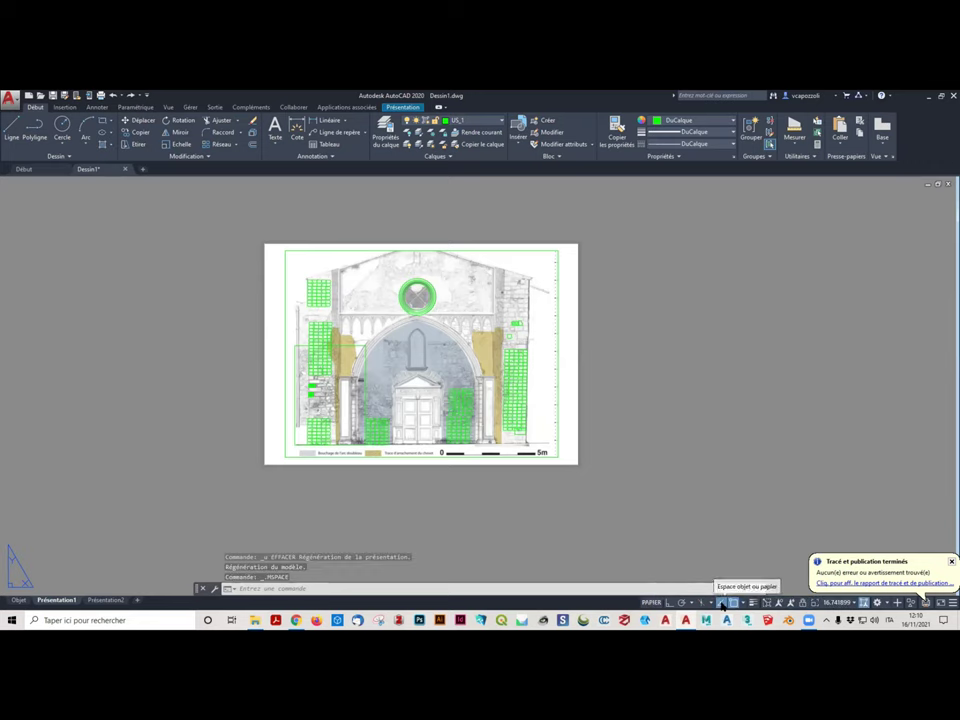
Activate the viewport, then switch to model space and back to Présentation1
left_click(722, 604)
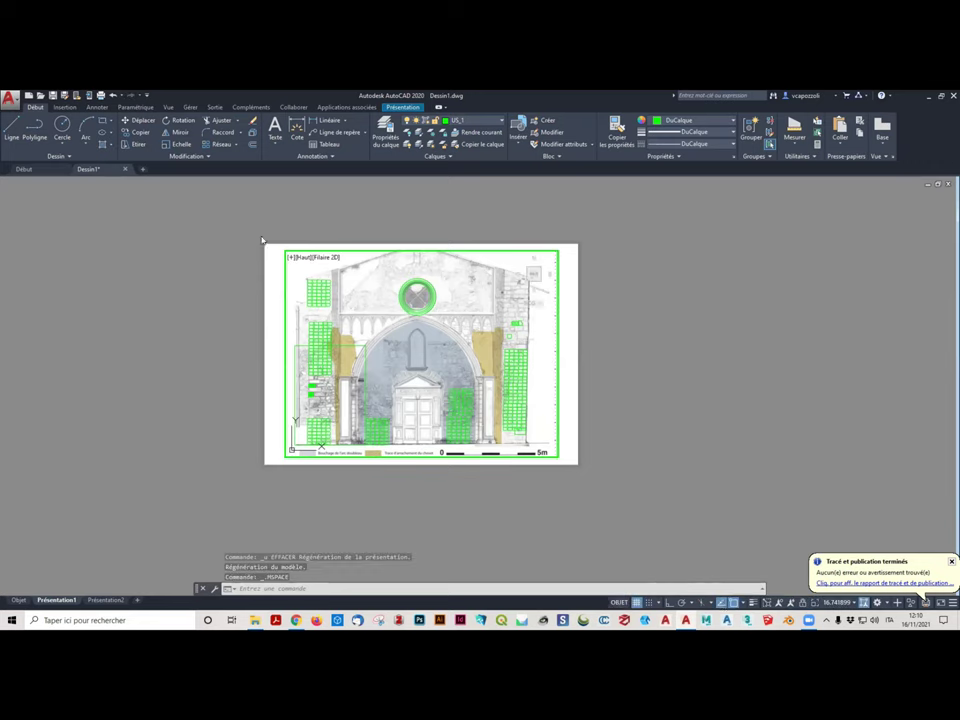
key("Escape")
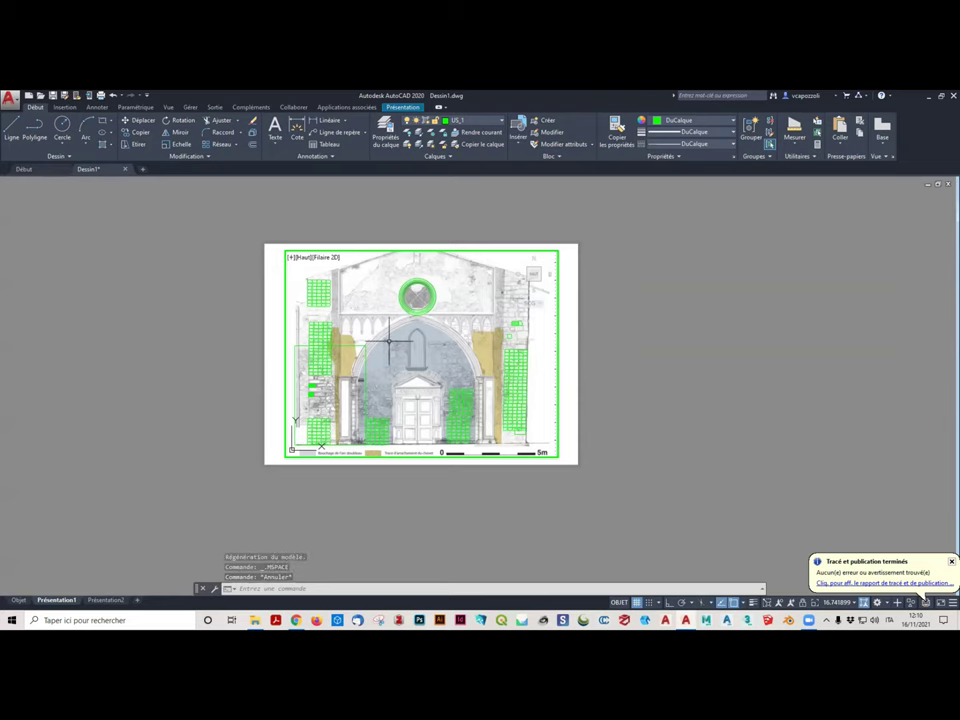
left_click(18, 600)
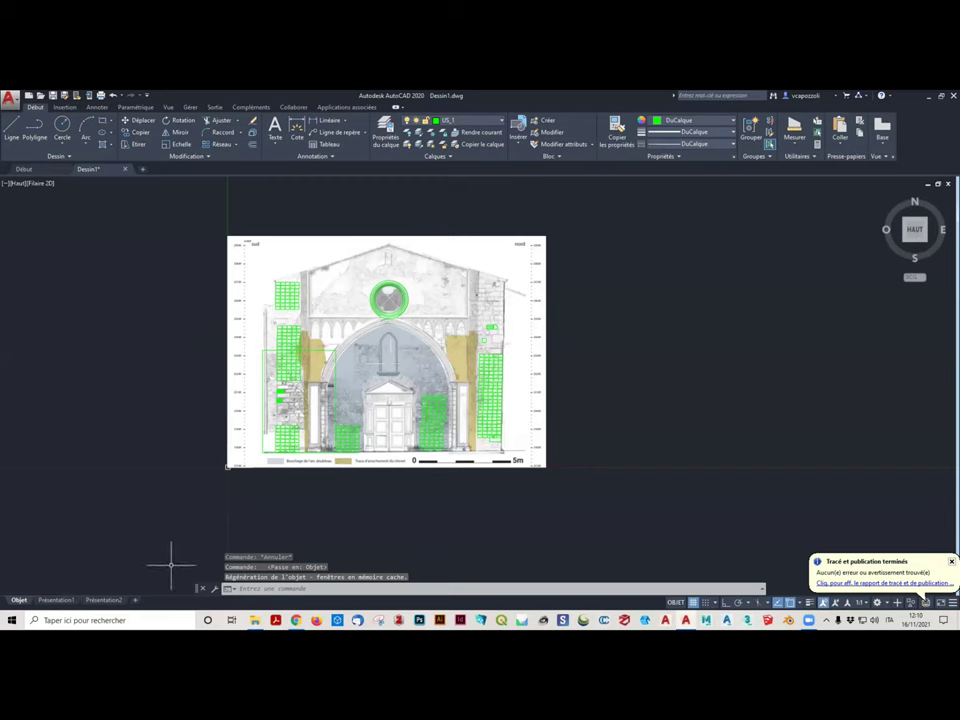
left_click(56, 600)
Erase the facade drawing objects through the viewport, check model space, then undo the erase
scroll(324, 319, "up", 2)
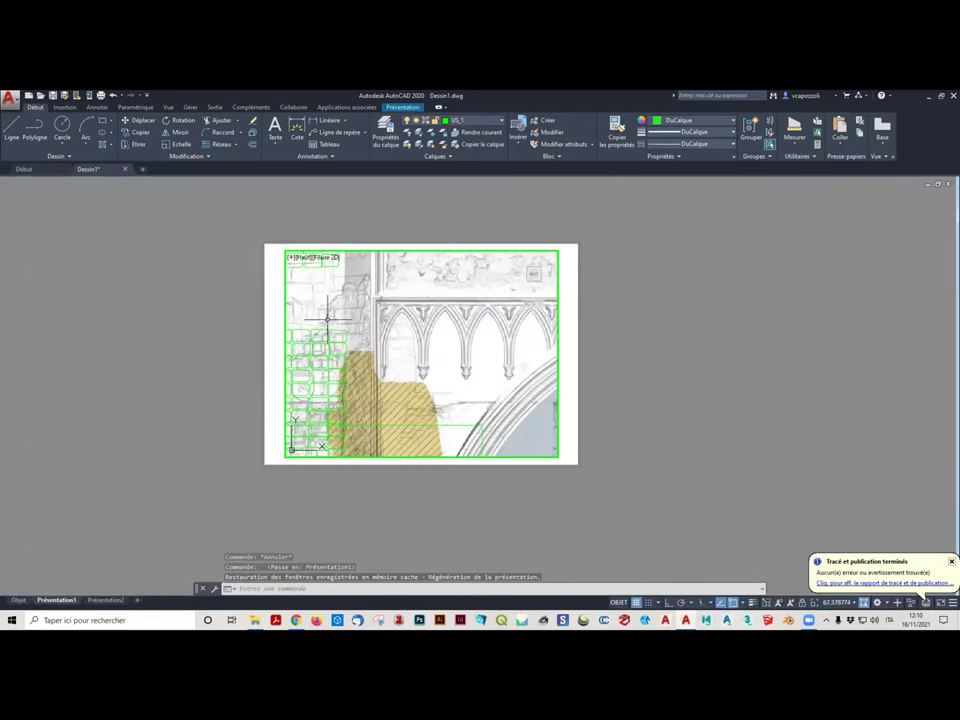
scroll(320, 330, "down", 5)
scroll(311, 354, "down", 3)
left_click(390, 352)
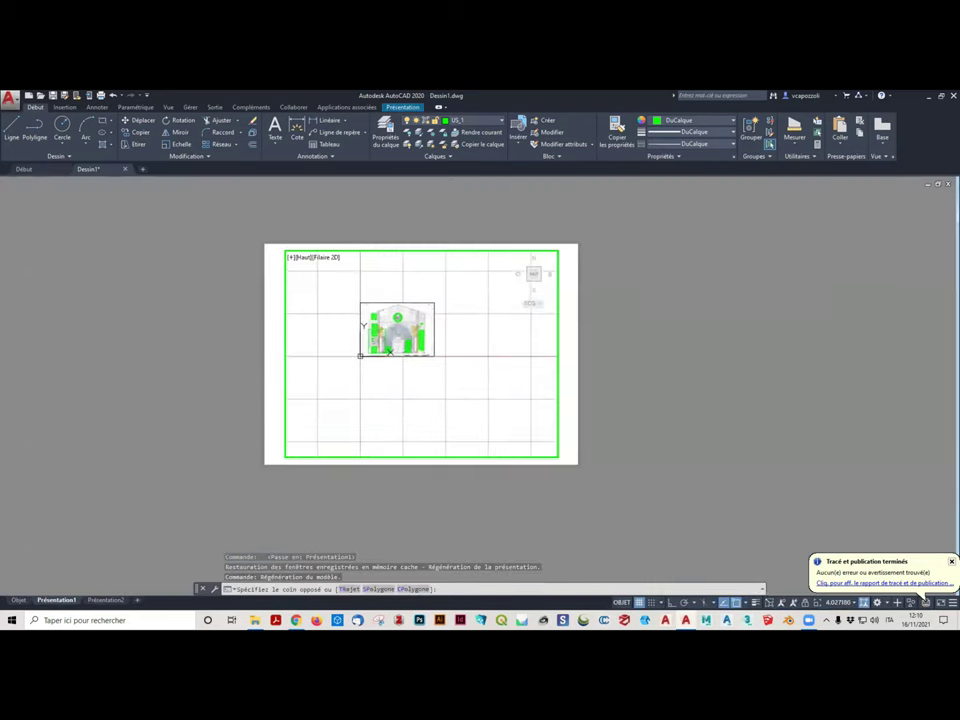
left_click(510, 401)
key("Delete")
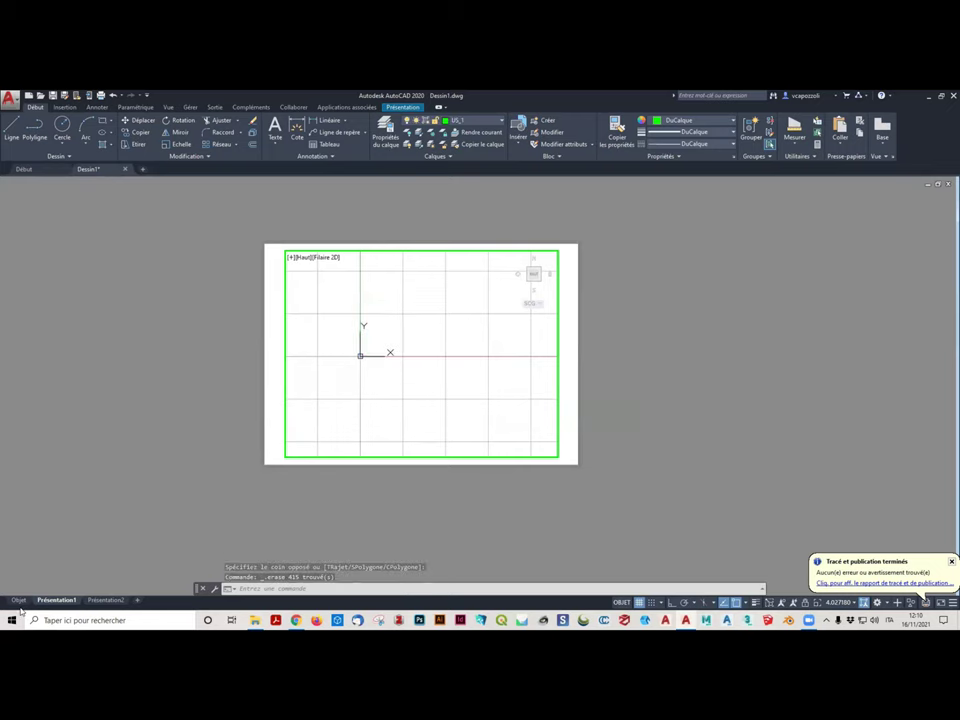
left_click(19, 601)
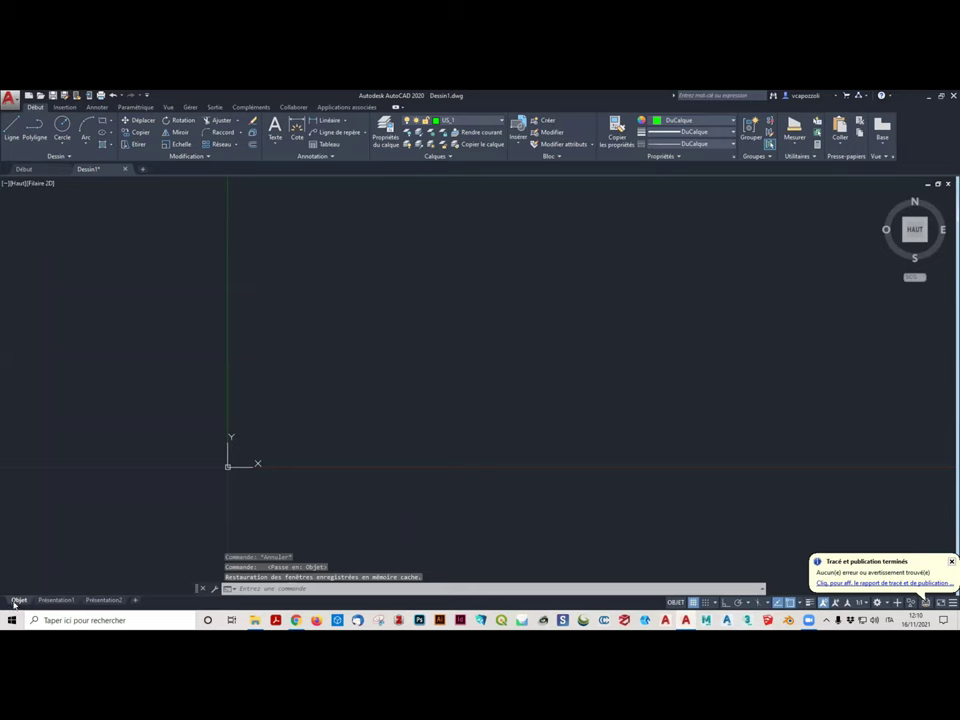
left_click(53, 600)
key("ctrl+z")
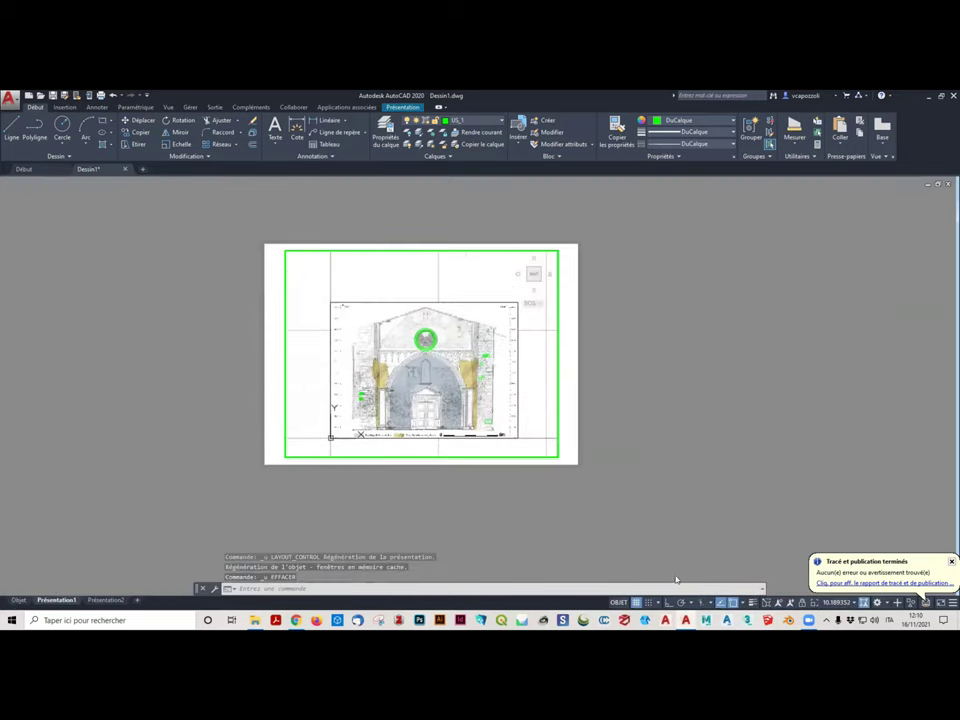
Back in paper space, window-select the layout viewport and delete it
left_click(617, 602)
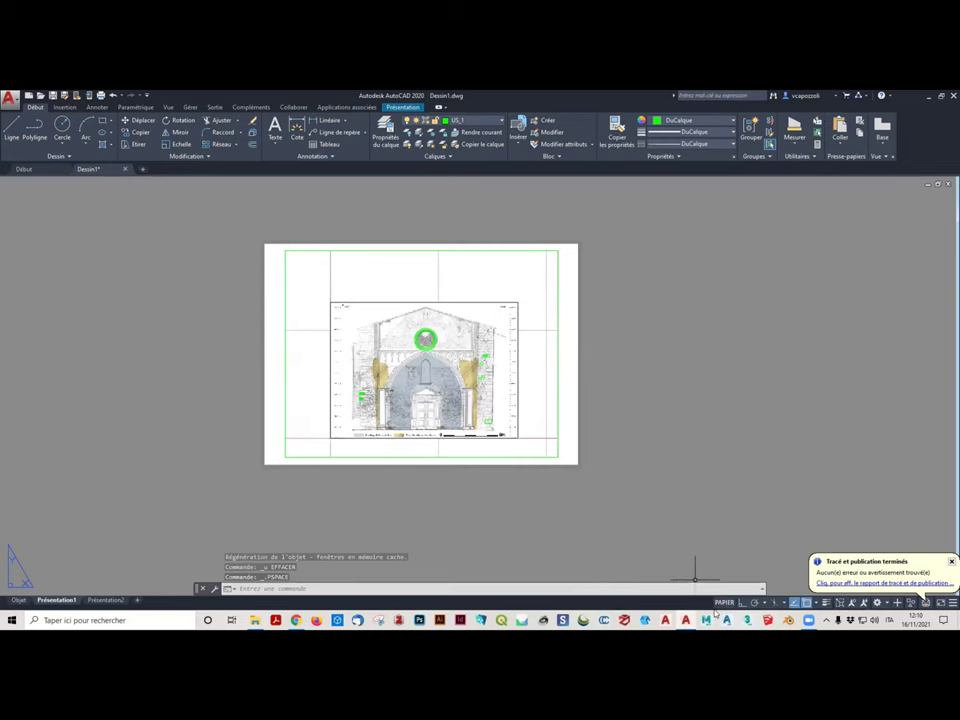
scroll(594, 418, "up", 2)
scroll(594, 418, "down", 2)
scroll(579, 444, "down", 2)
left_click(598, 484)
left_click(321, 296)
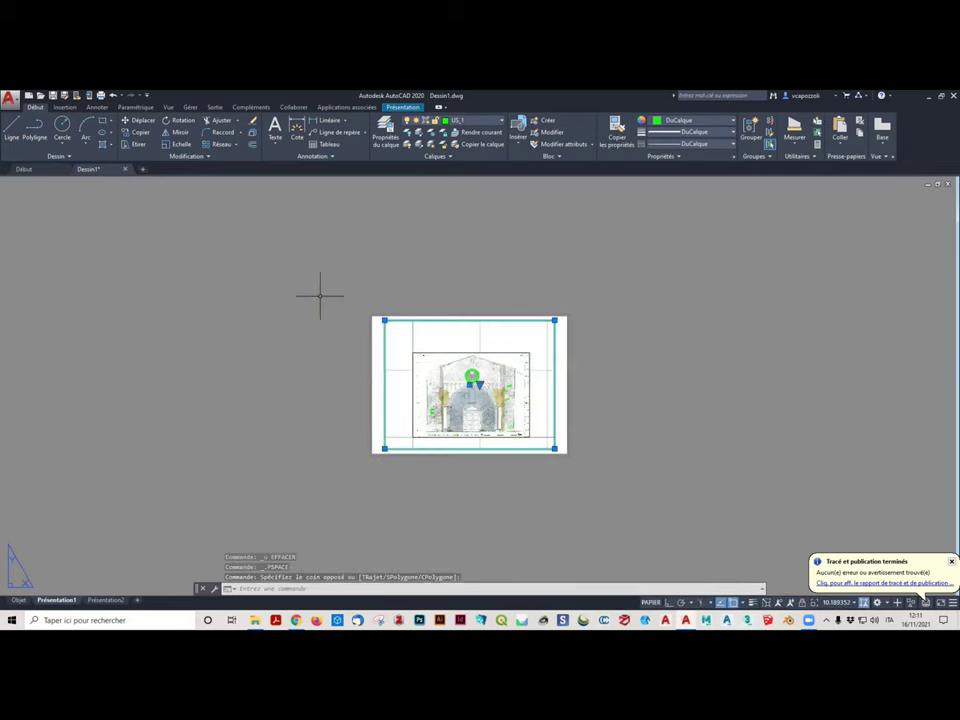
key("Delete")
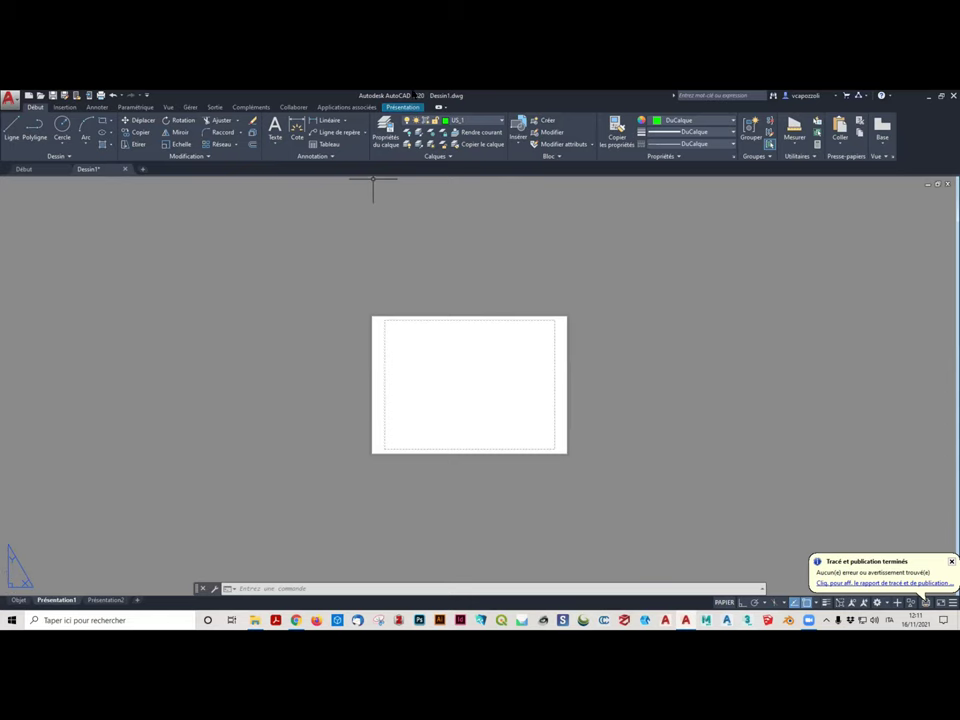
Create a new rectangular facade viewport from the sheet's top-left corner
left_click(405, 107)
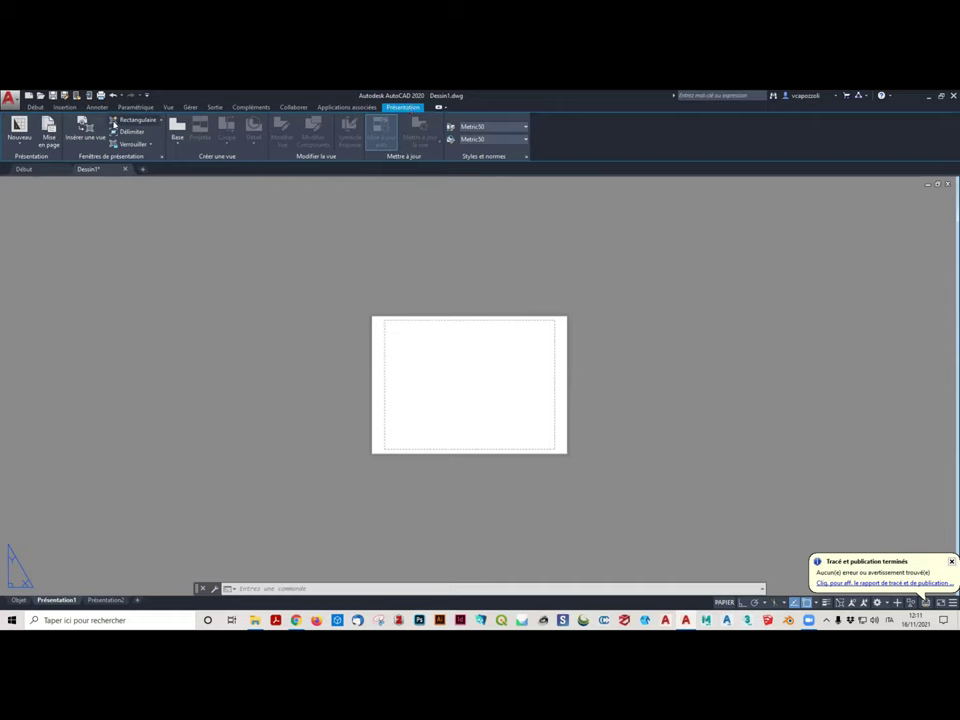
left_click(114, 121)
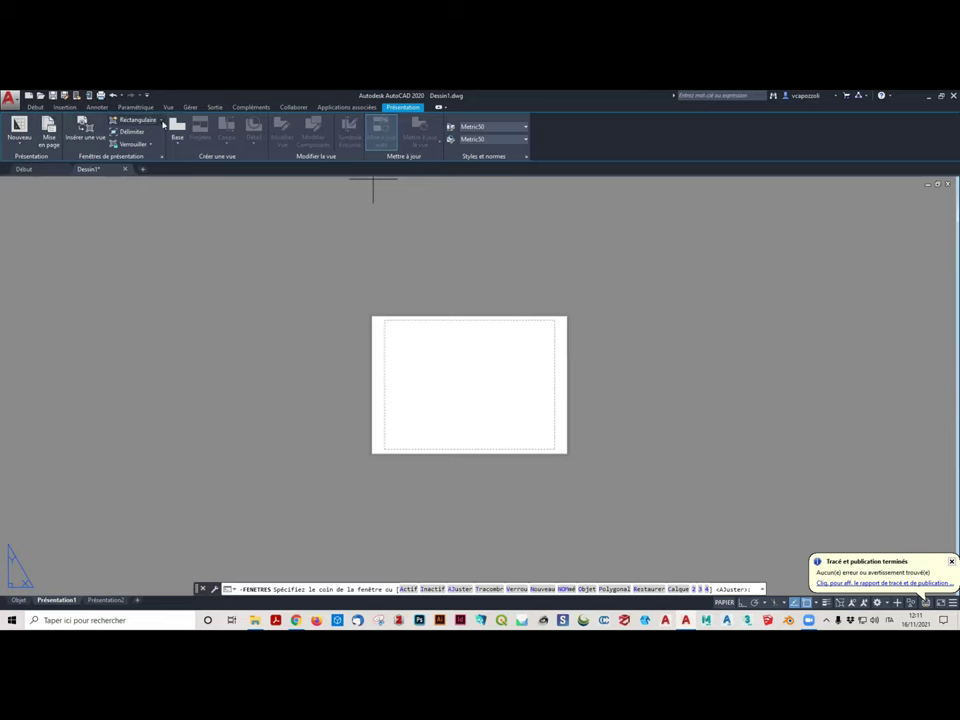
left_click(161, 120)
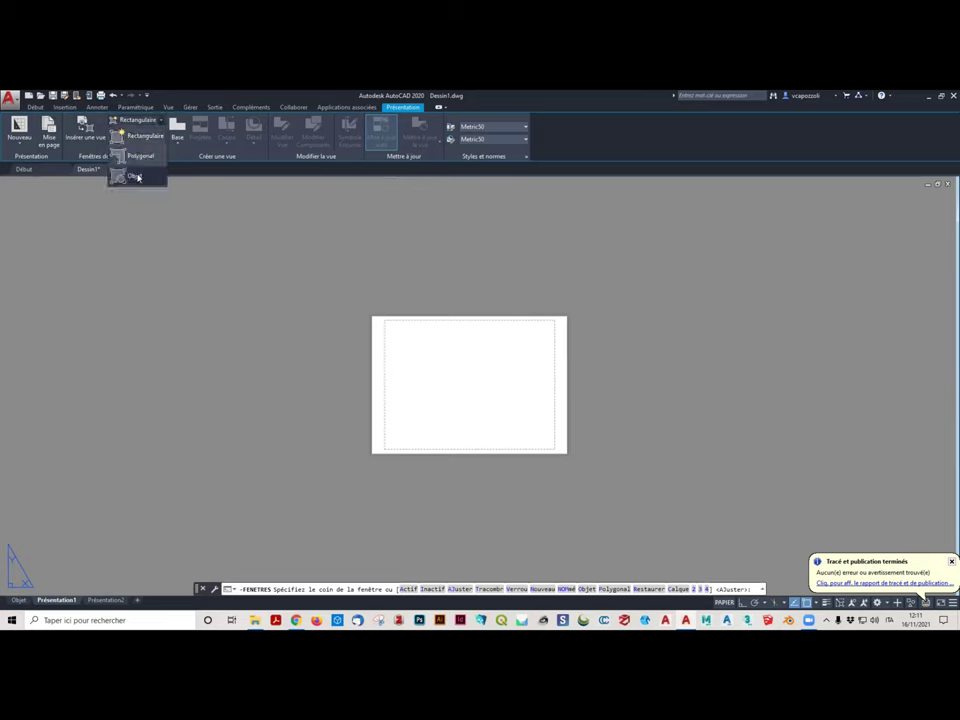
left_click(140, 135)
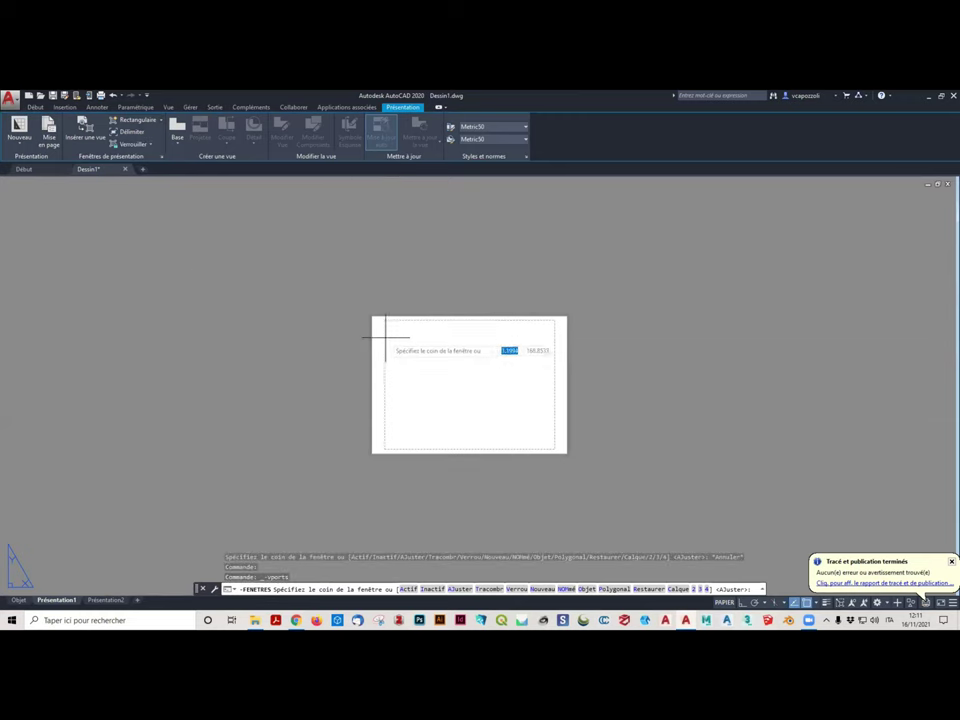
scroll(382, 325, "up", 2)
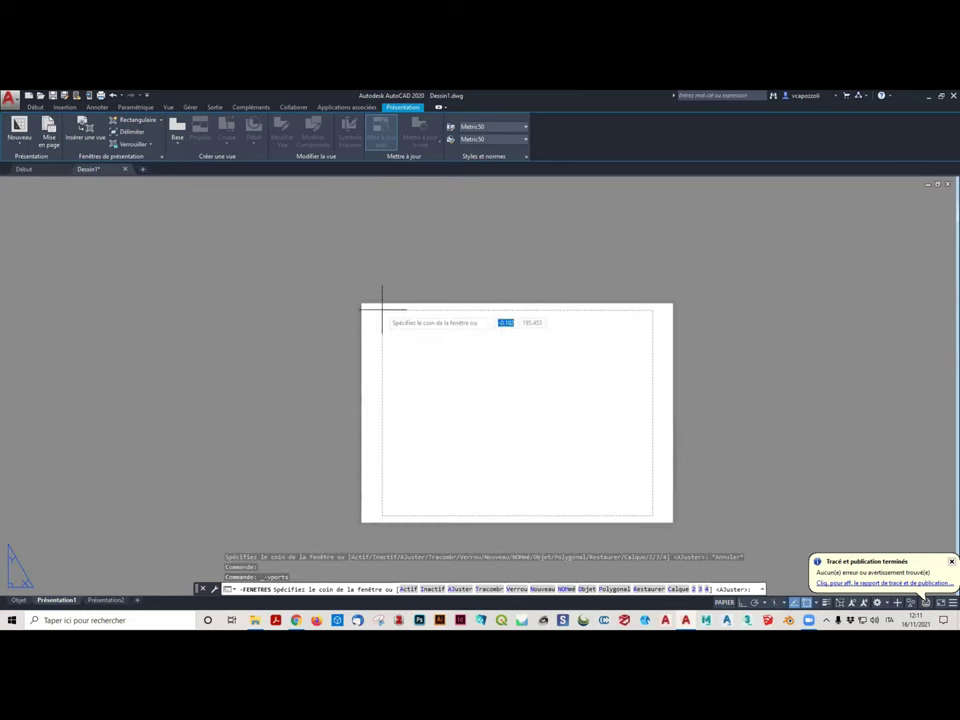
left_click(383, 310)
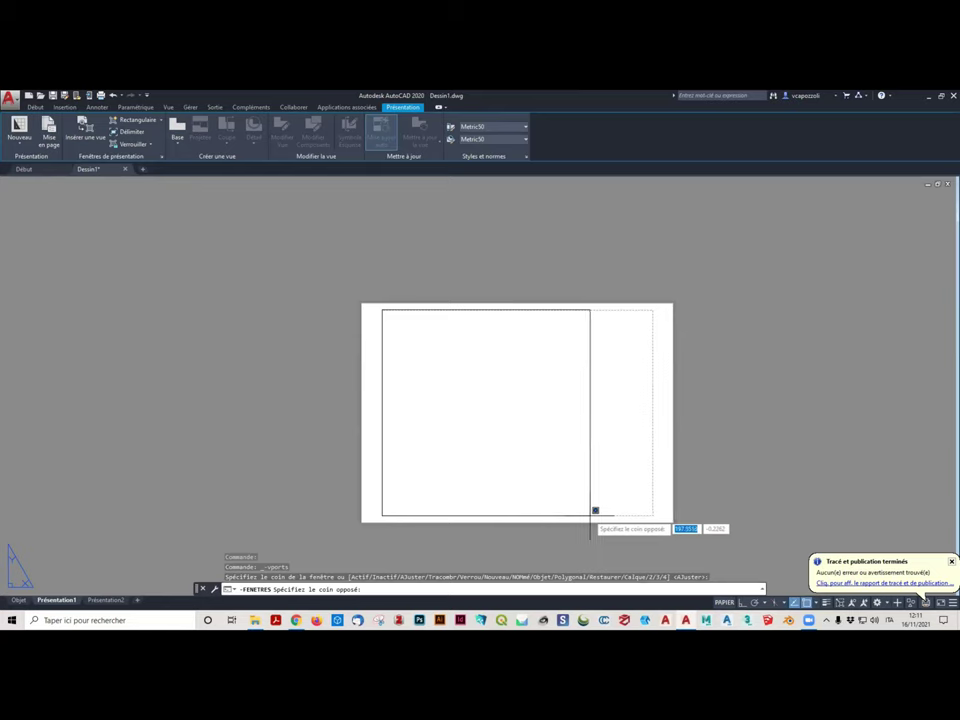
left_click(590, 516)
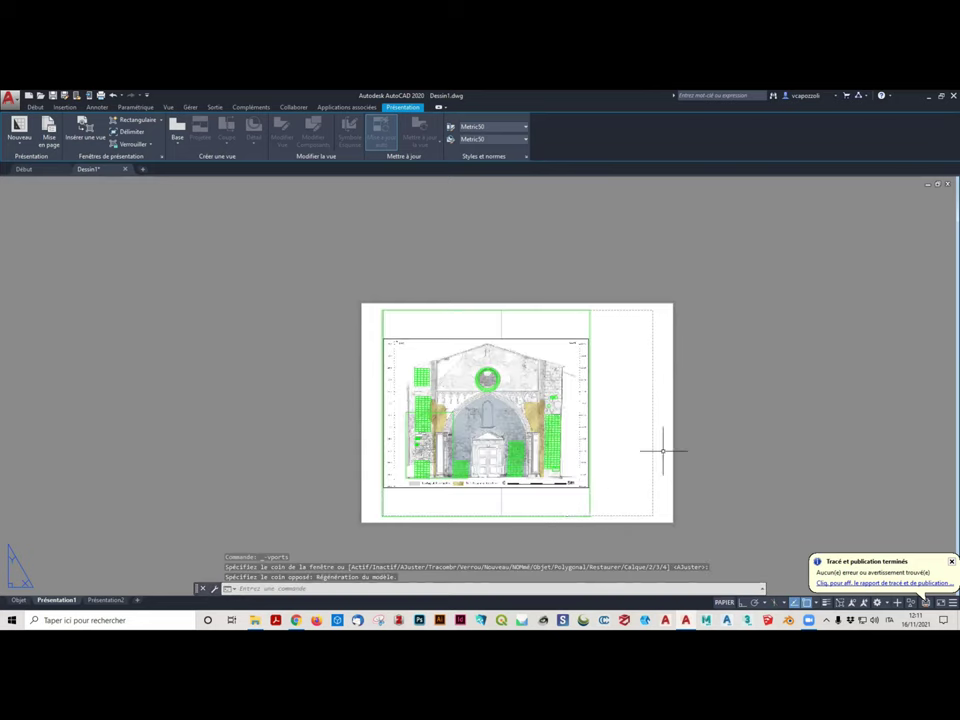
Zoom the view inside the new viewport, then undo the zoom changes
middle_click_drag(695, 451, 568, 406)
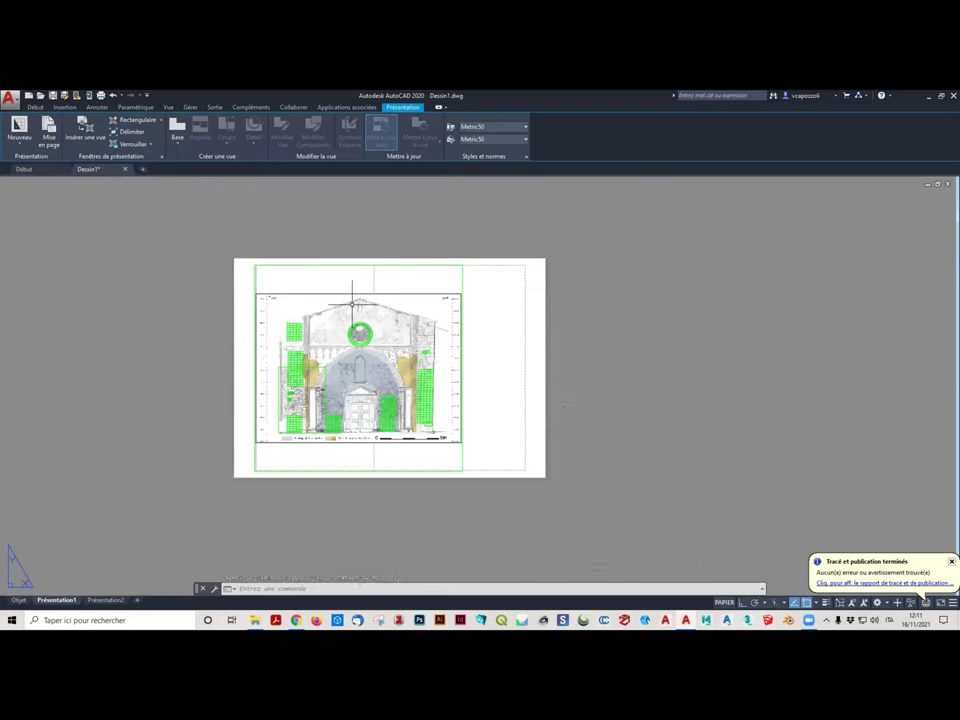
left_click(716, 603)
scroll(390, 375, "up", 1)
scroll(390, 375, "down", 3)
scroll(389, 375, "up", 3)
scroll(364, 386, "up", 2)
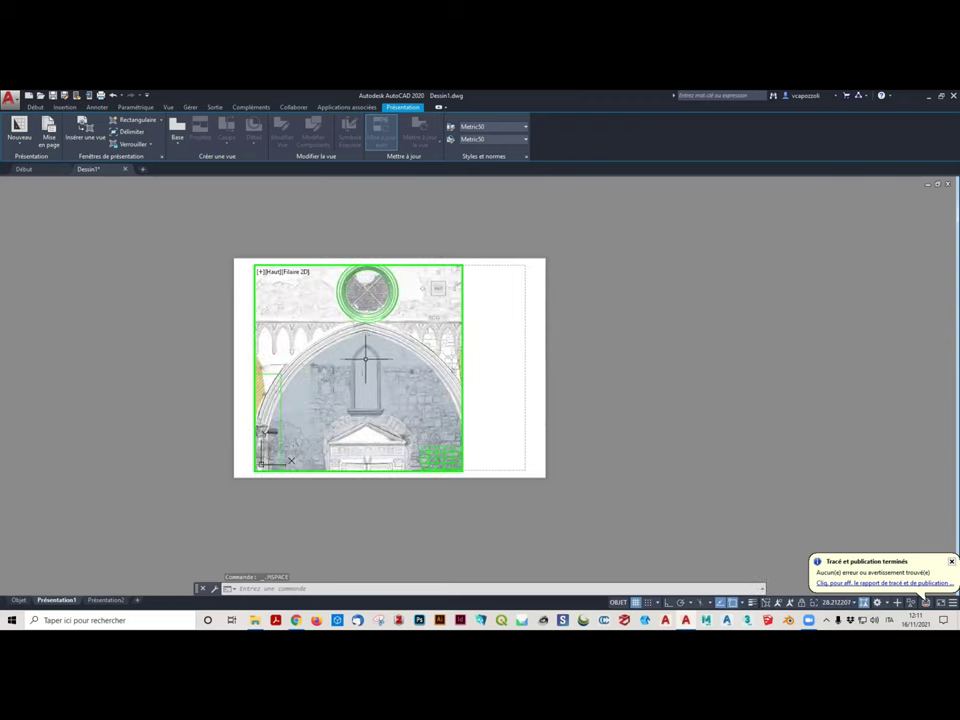
scroll(355, 403, "down", 5)
key("ctrl+z")
key("ctrl+z")
key("Escape")
Return to paper space and erase the re-created viewport
double_click(143, 260)
left_click(193, 240)
left_click(510, 490)
key("Delete")
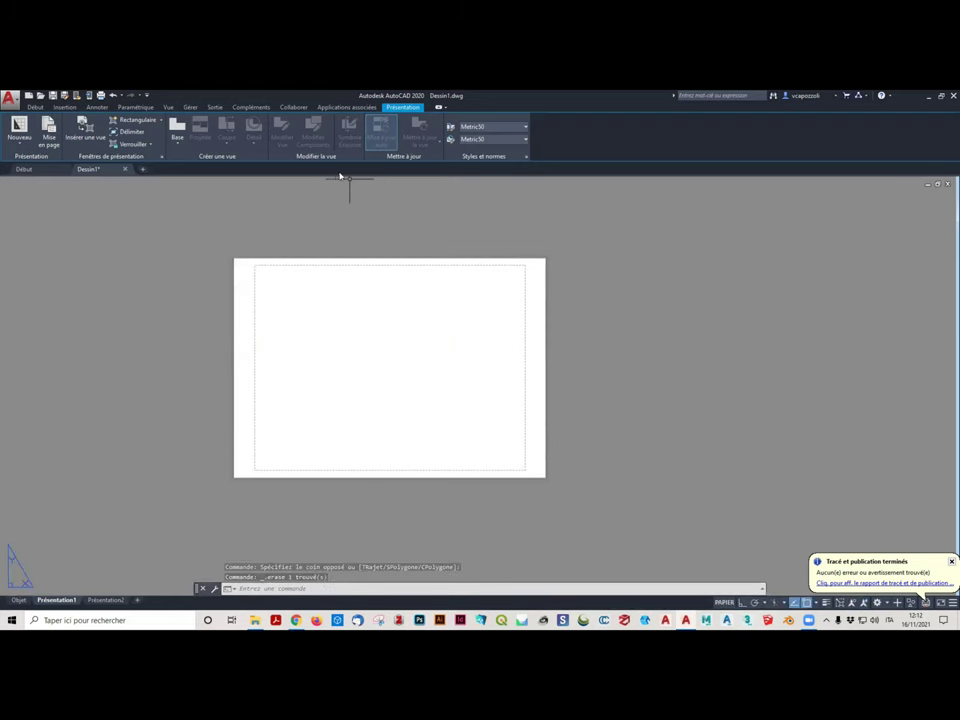
Draw a left viewport, then repeat the command for an adjacent right viewport to the sheet's bottom-right
left_click(133, 119)
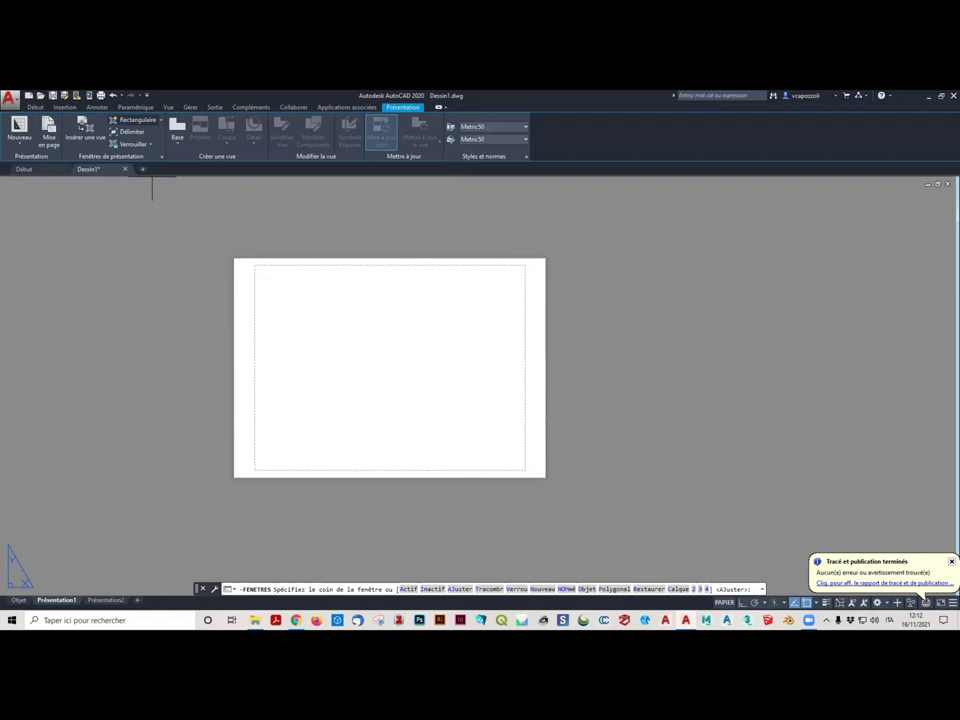
left_click(254, 265)
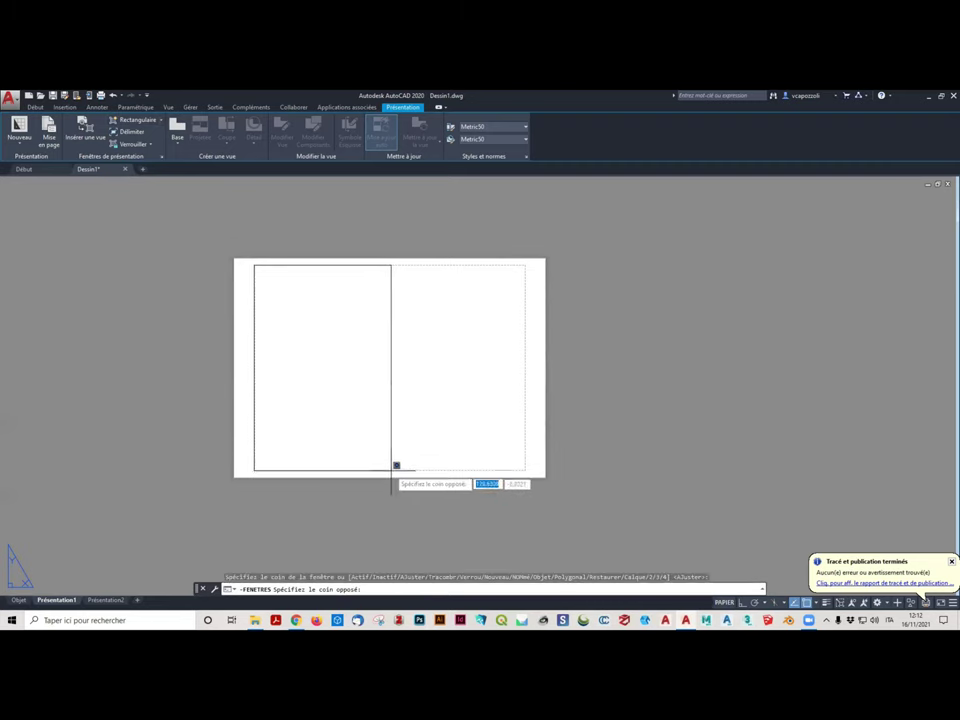
left_click(383, 469)
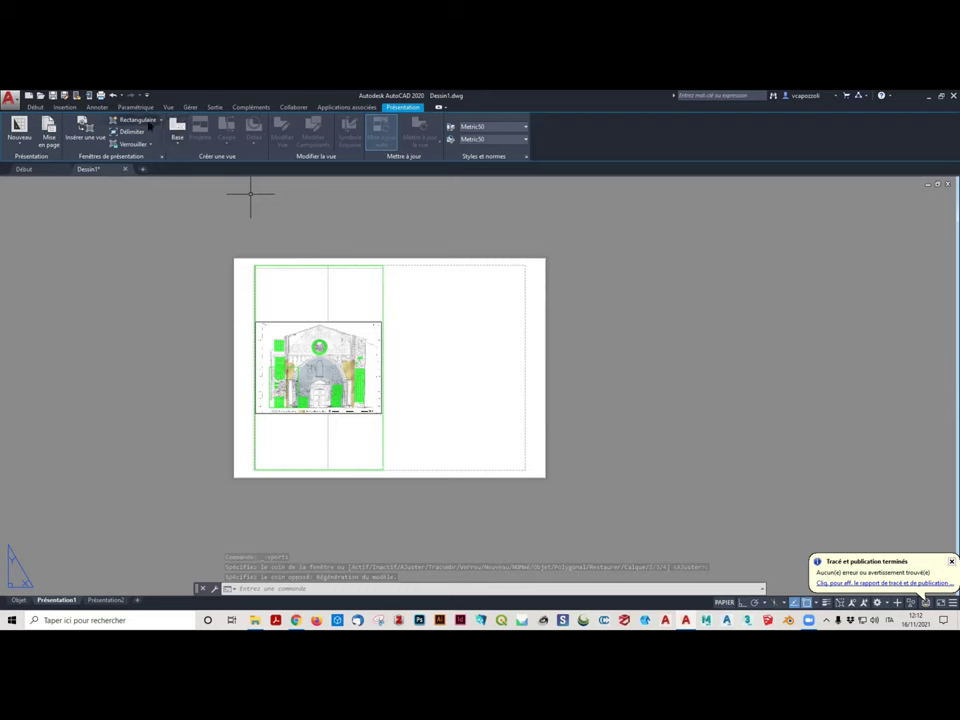
key("Return")
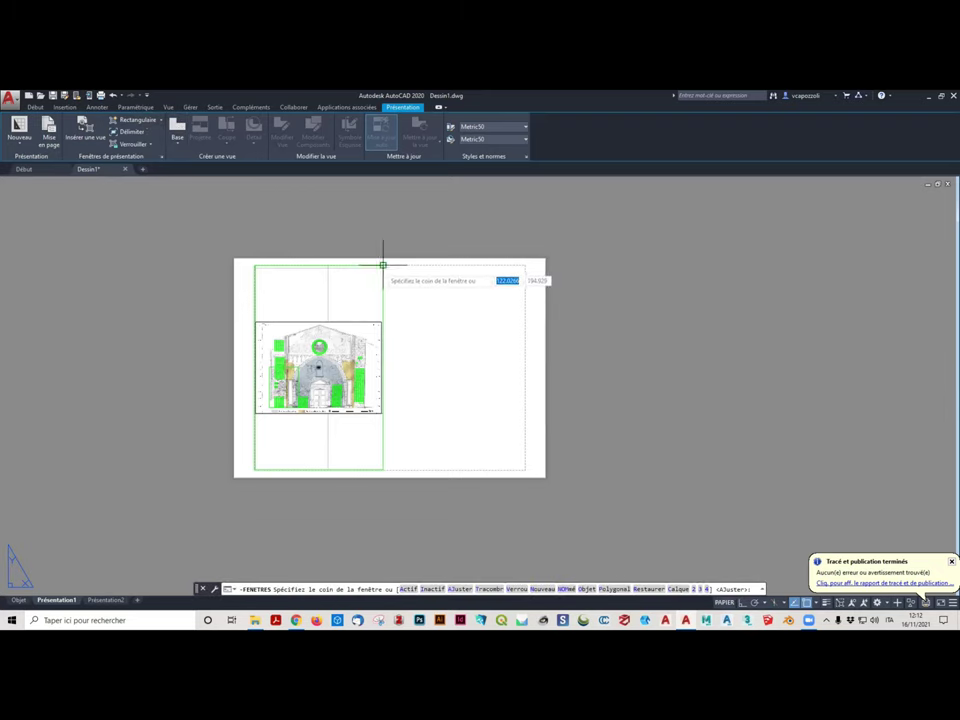
left_click(390, 266)
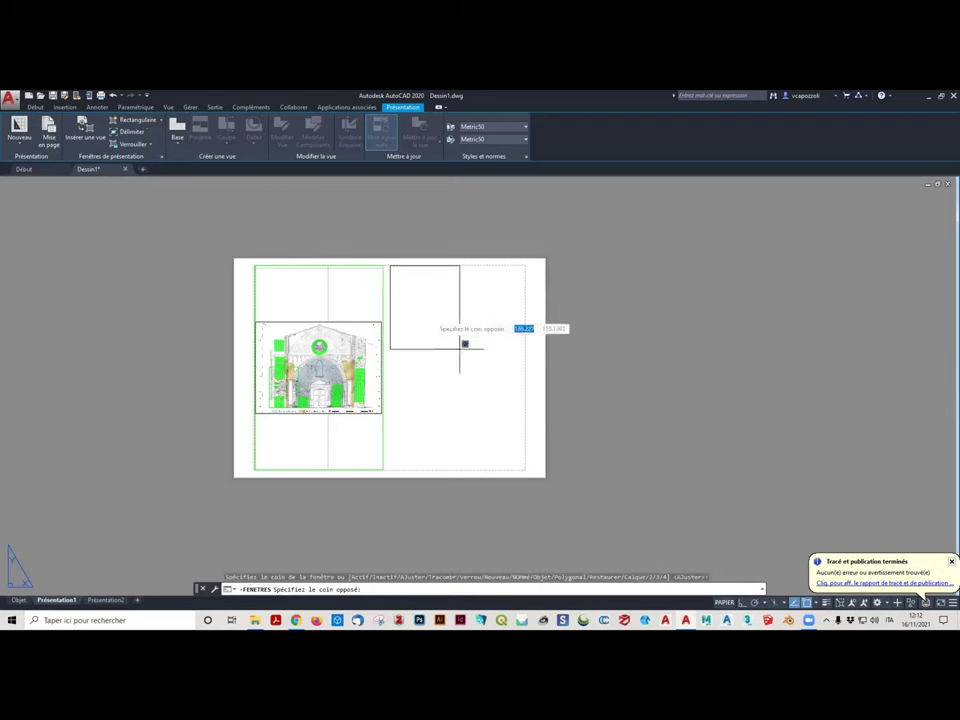
left_click(530, 466)
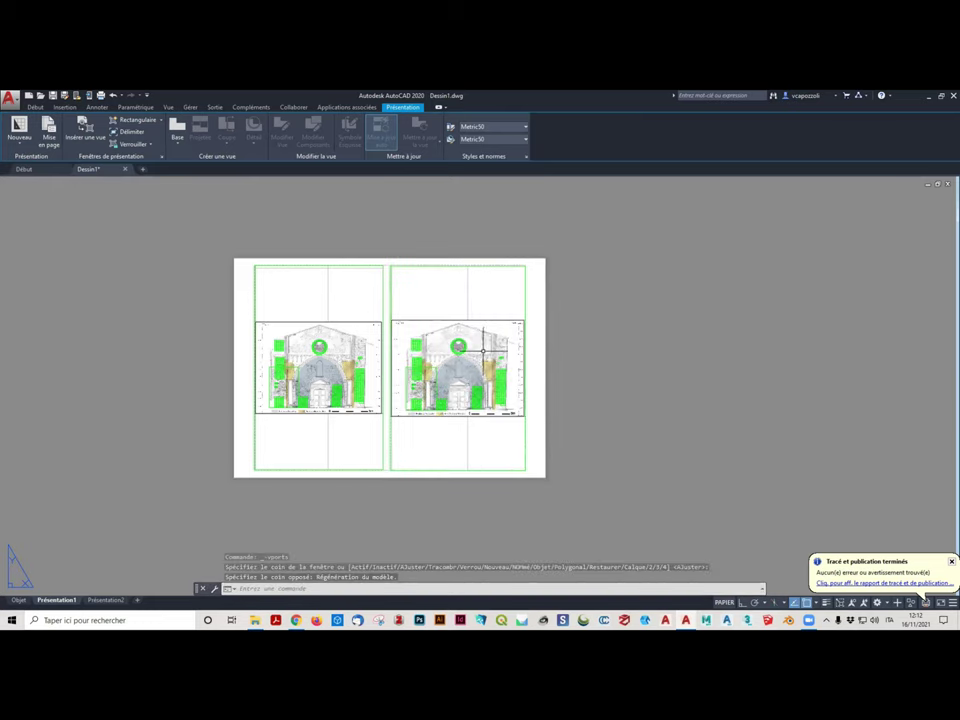
scroll(465, 383, "up", 2)
scroll(470, 389, "down", 2)
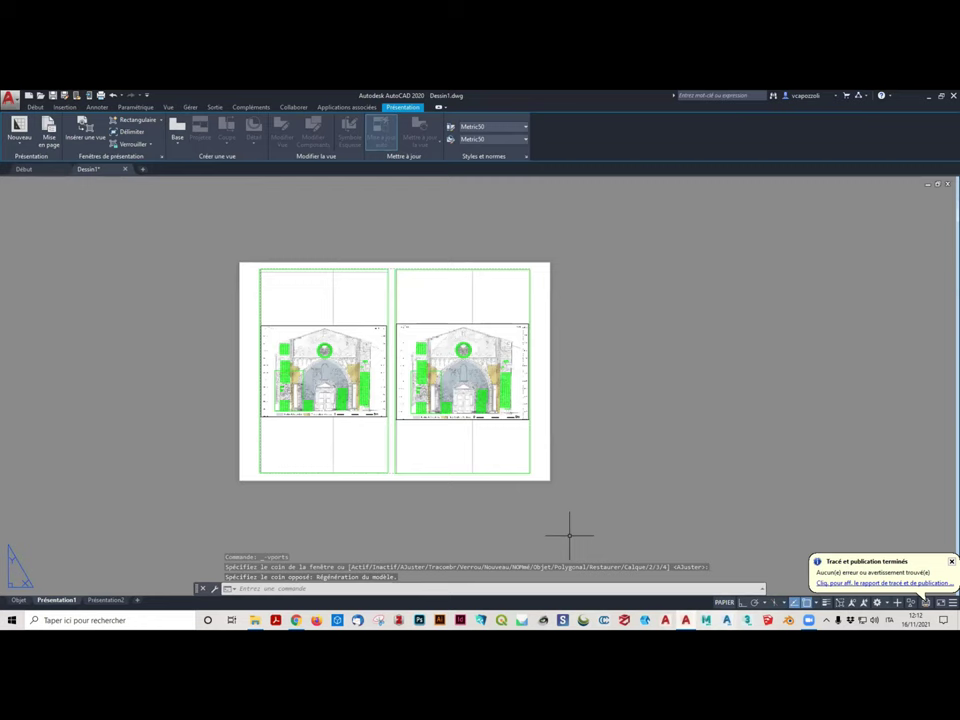
Zoom the right viewport in on the doorway and pediment, then return to paper space
left_click(529, 283)
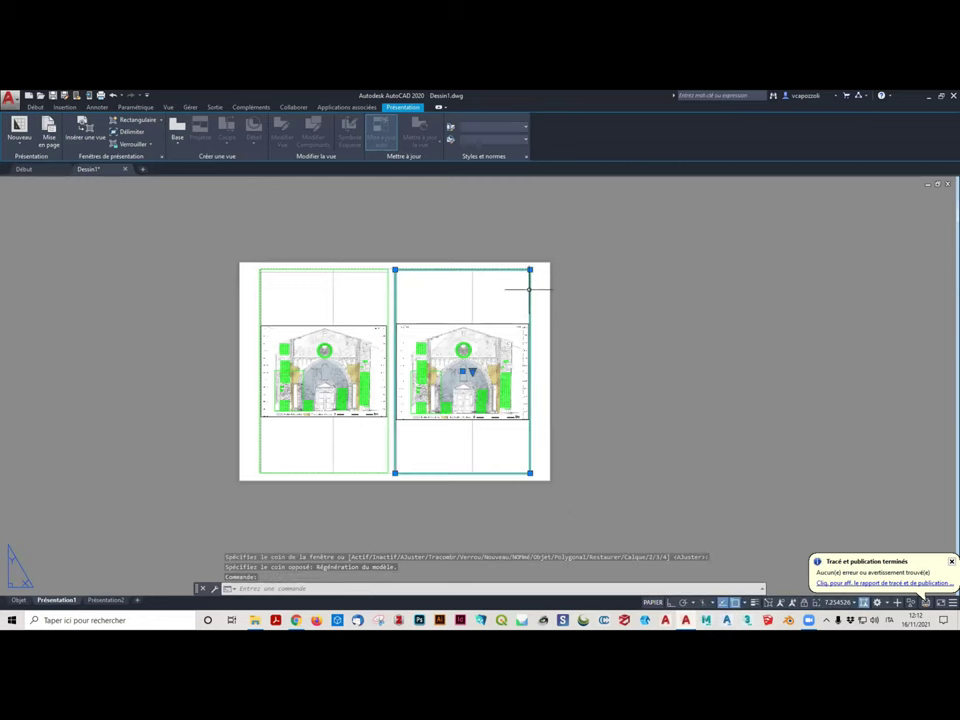
left_click(653, 600)
scroll(522, 406, "up", 2)
scroll(500, 390, "up", 2)
scroll(480, 368, "up", 3)
scroll(438, 375, "down", 2)
scroll(438, 378, "up", 2)
scroll(450, 372, "up", 3)
scroll(445, 370, "down", 2)
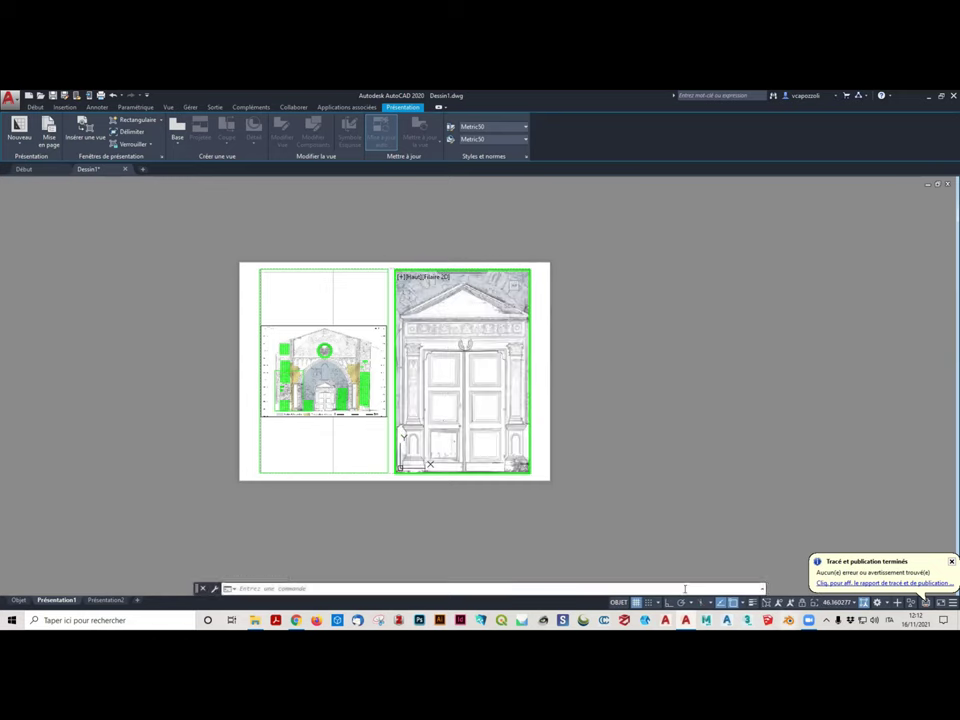
left_click(618, 603)
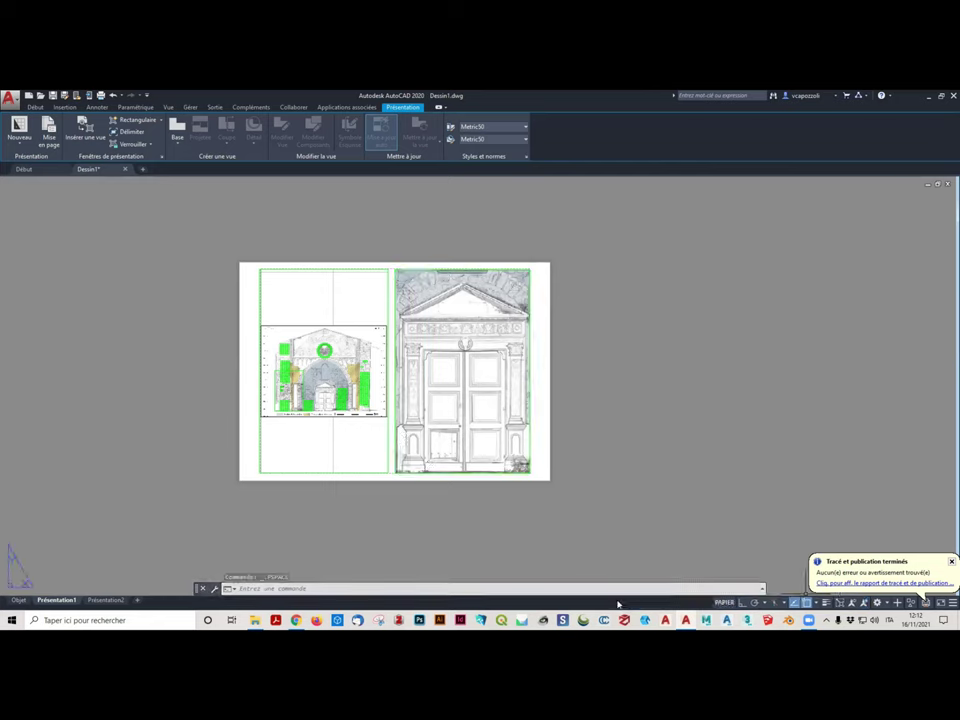
left_click(35, 107)
left_click(13, 130)
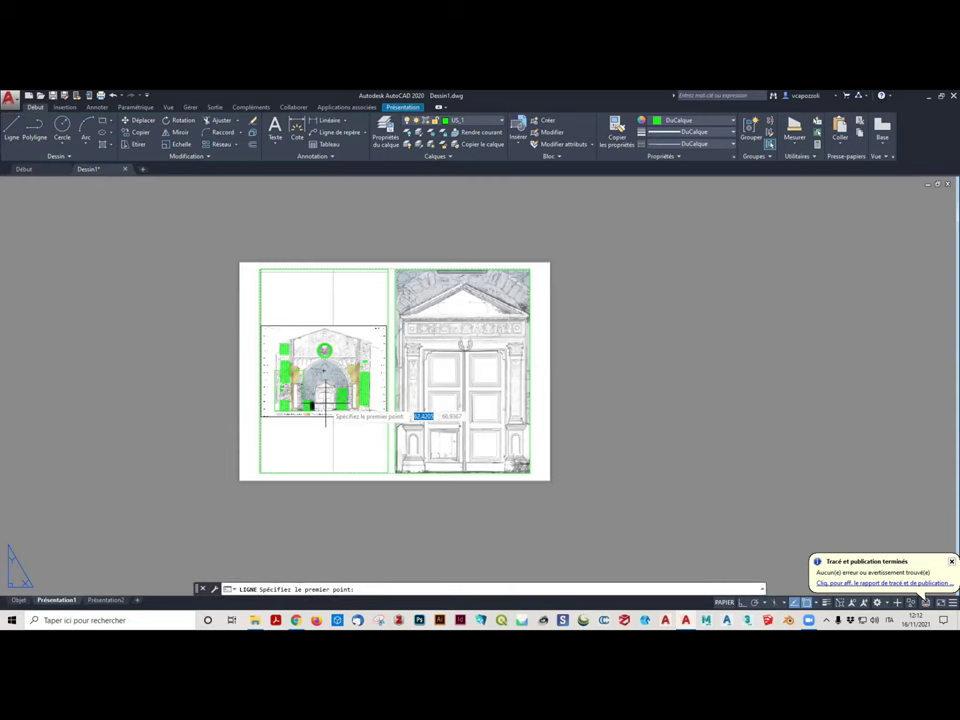
Draw an Ortho line from beneath the doorway down and across into the door-detail viewport
left_click(323, 412)
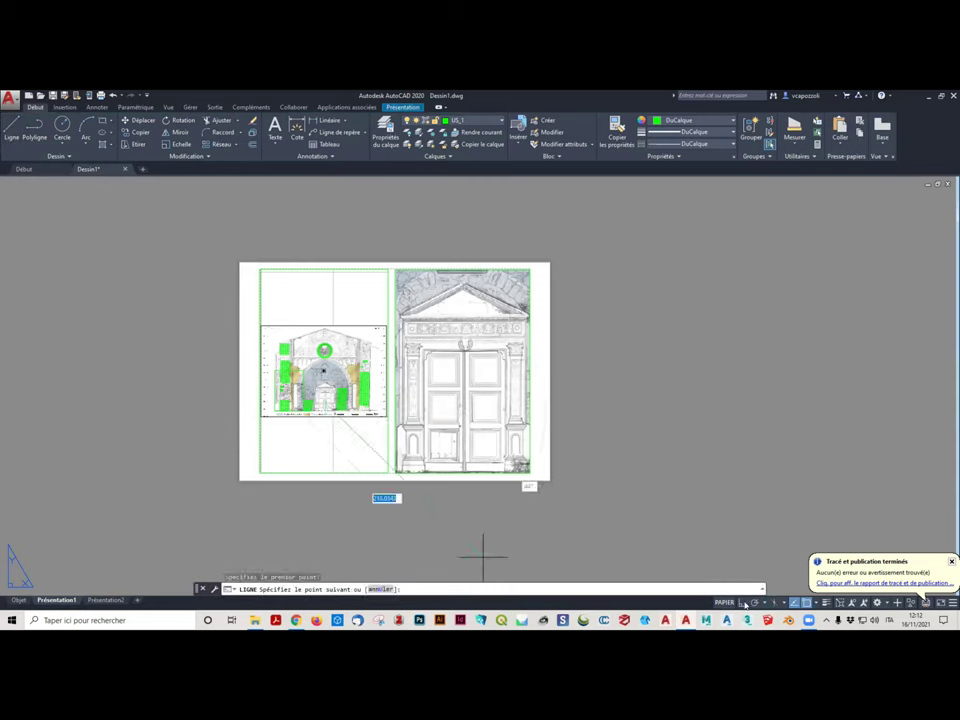
key("F8")
left_click(325, 430)
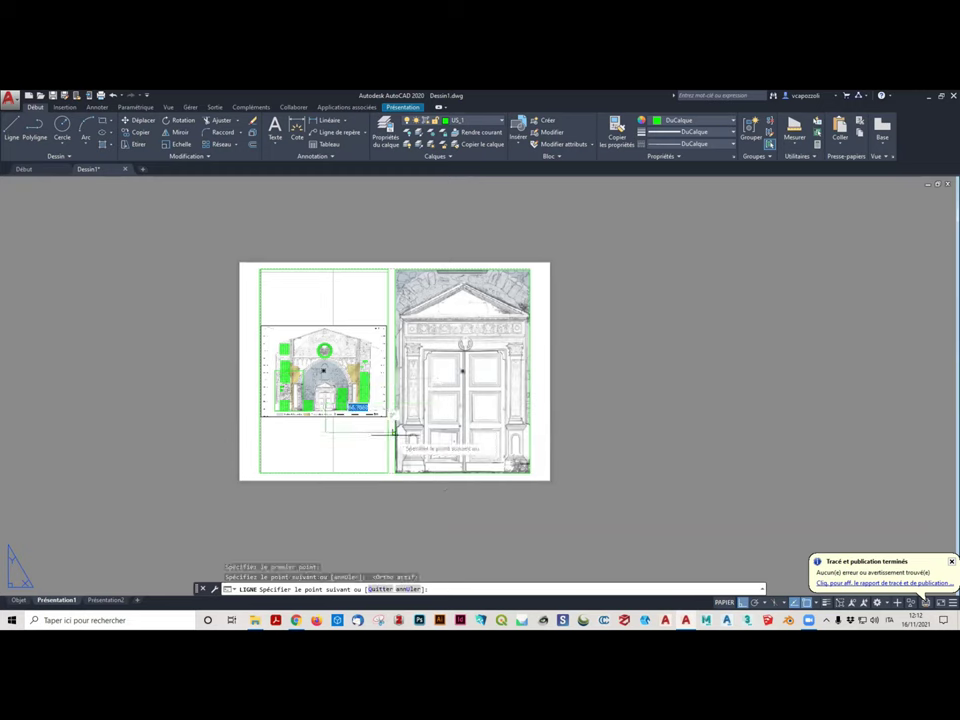
left_click(440, 431)
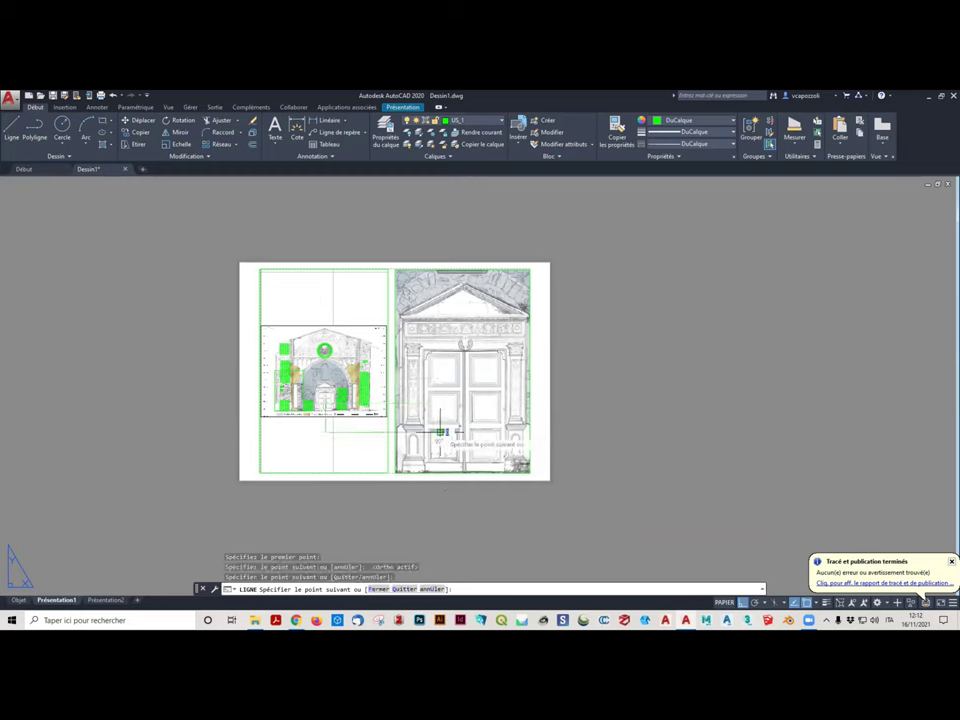
key("Escape")
Pan and zoom across both viewports, selecting the connector line to check it
scroll(431, 518, "up", 2)
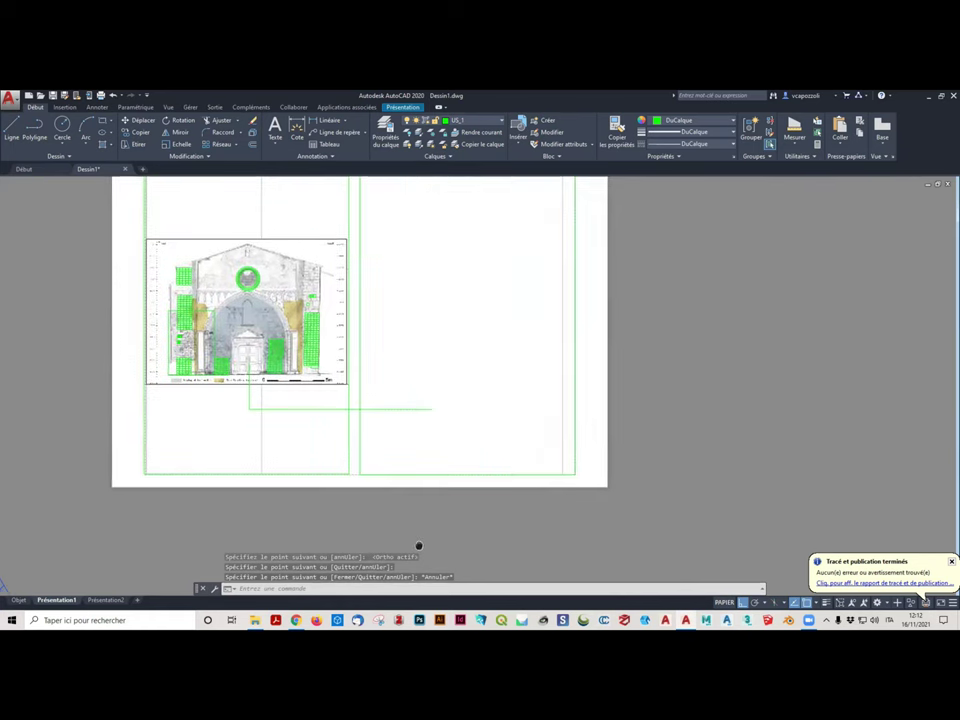
middle_click_drag(431, 517, 493, 537)
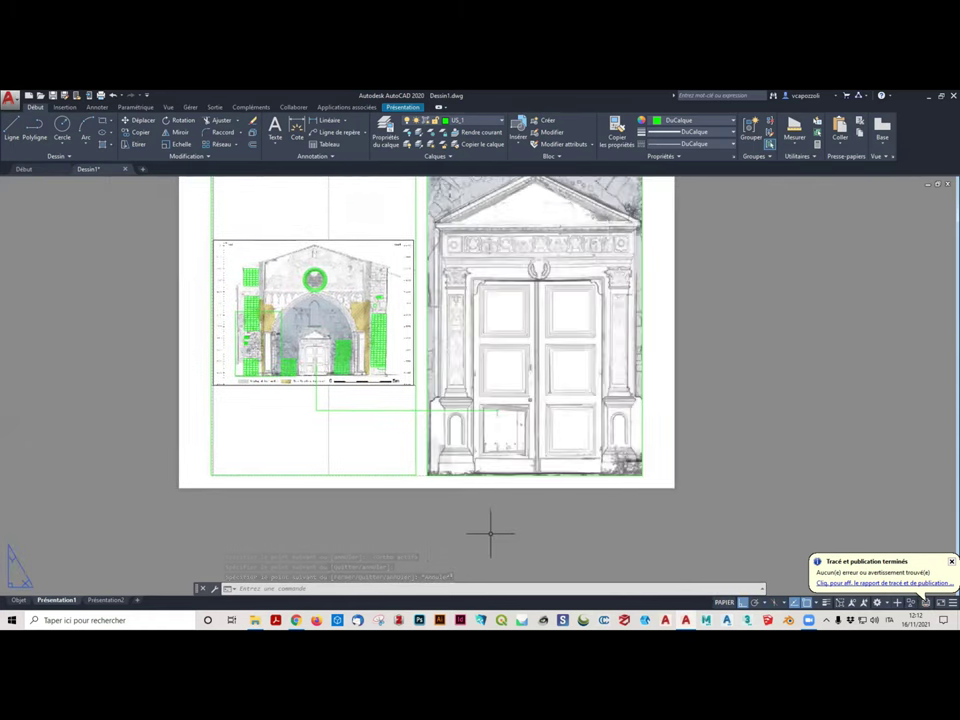
scroll(462, 537, "down", 3)
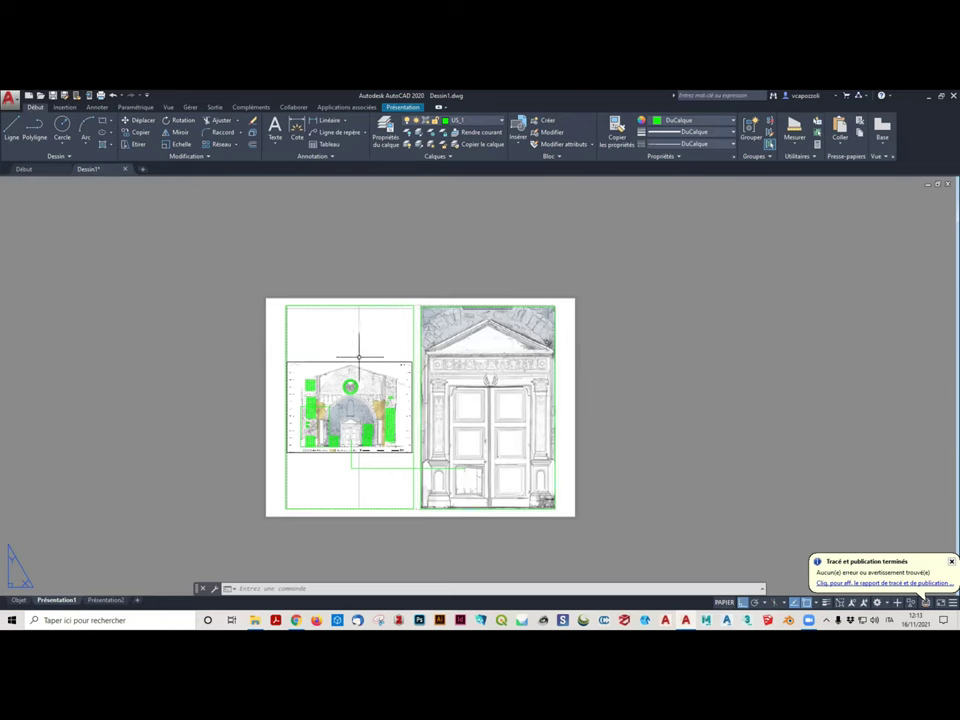
scroll(351, 364, "up", 2)
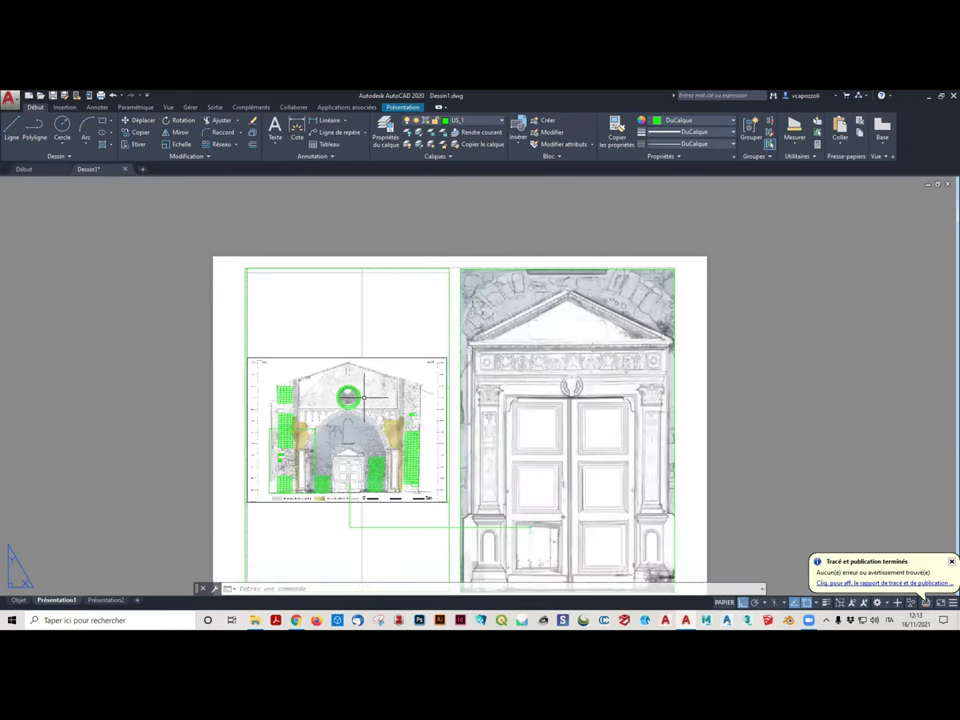
scroll(362, 396, "down", 2)
scroll(455, 455, "down", 2)
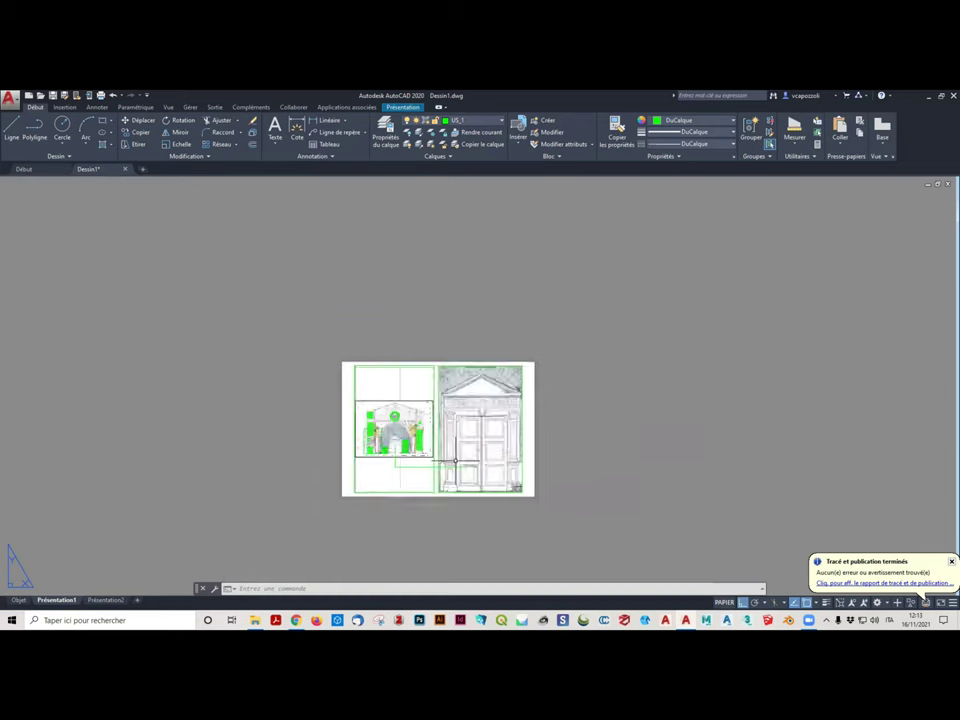
scroll(447, 471, "up", 6)
left_click(325, 455)
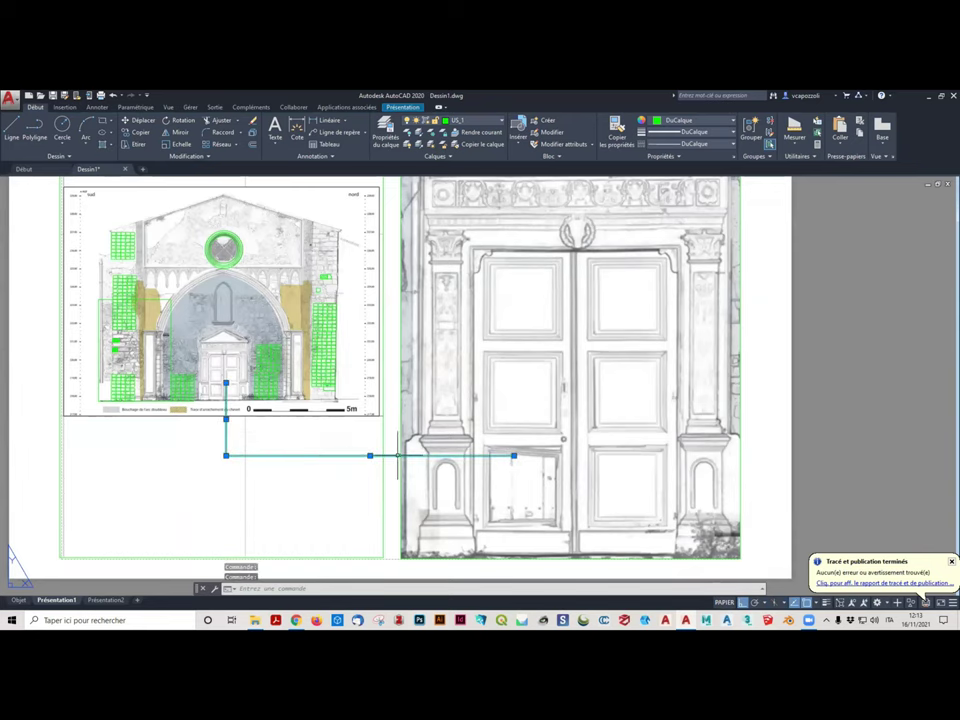
scroll(405, 453, "down", 2)
scroll(427, 450, "down", 2)
key("Escape")
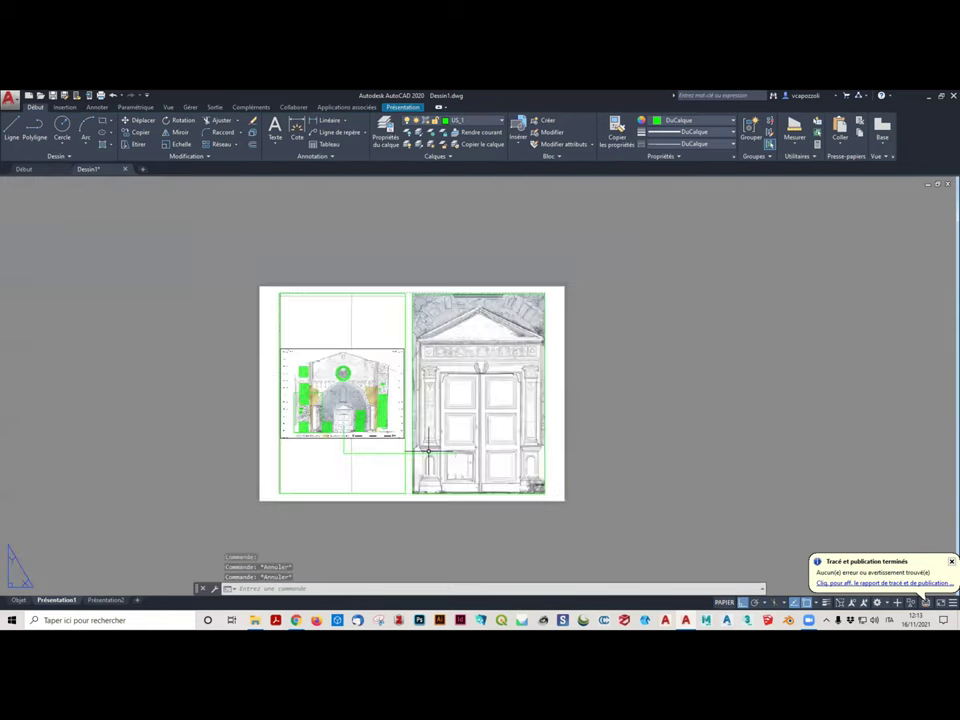
scroll(350, 427, "up", 4)
scroll(355, 430, "down", 2)
scroll(360, 433, "down", 2)
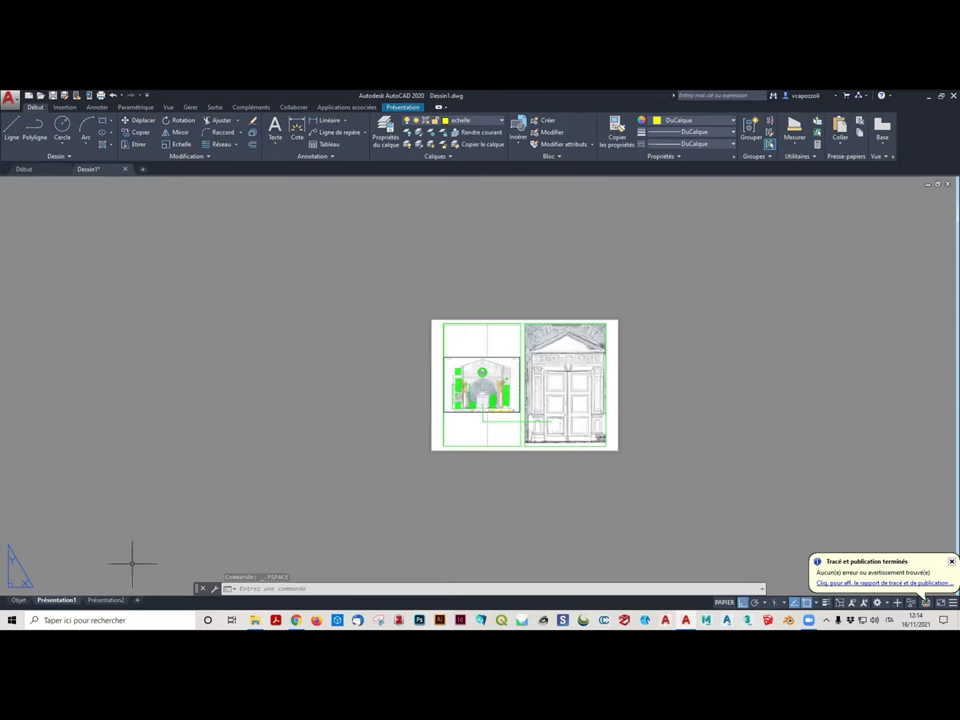
Move the Présentation2 facade viewport up to the sheet's top-left corner with Ortho off
left_click(100, 599)
scroll(229, 400, "down", 2)
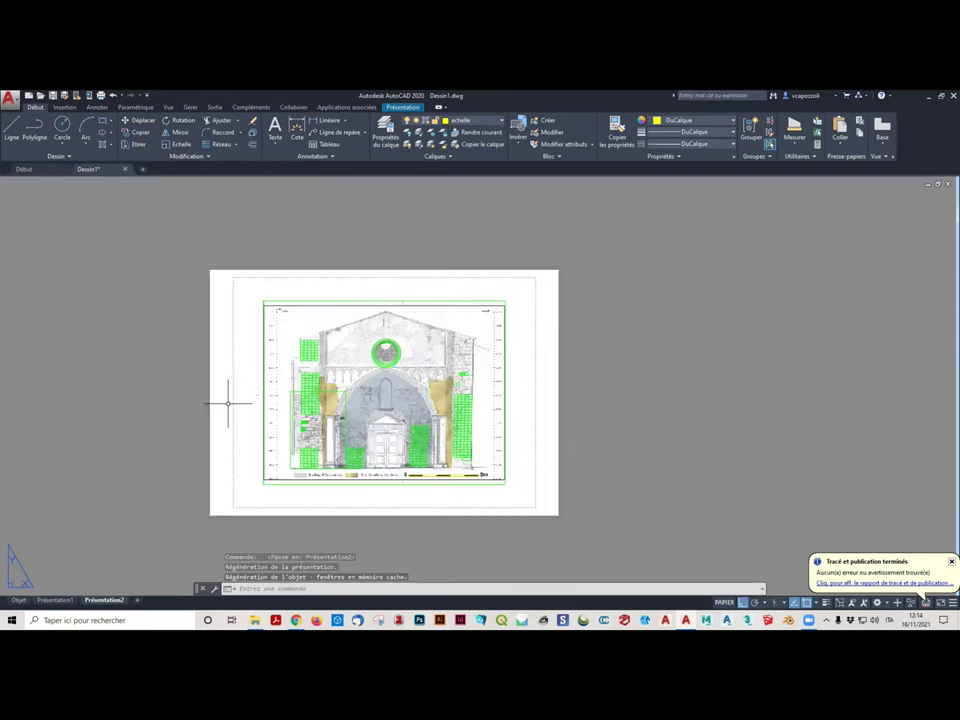
left_click(263, 301)
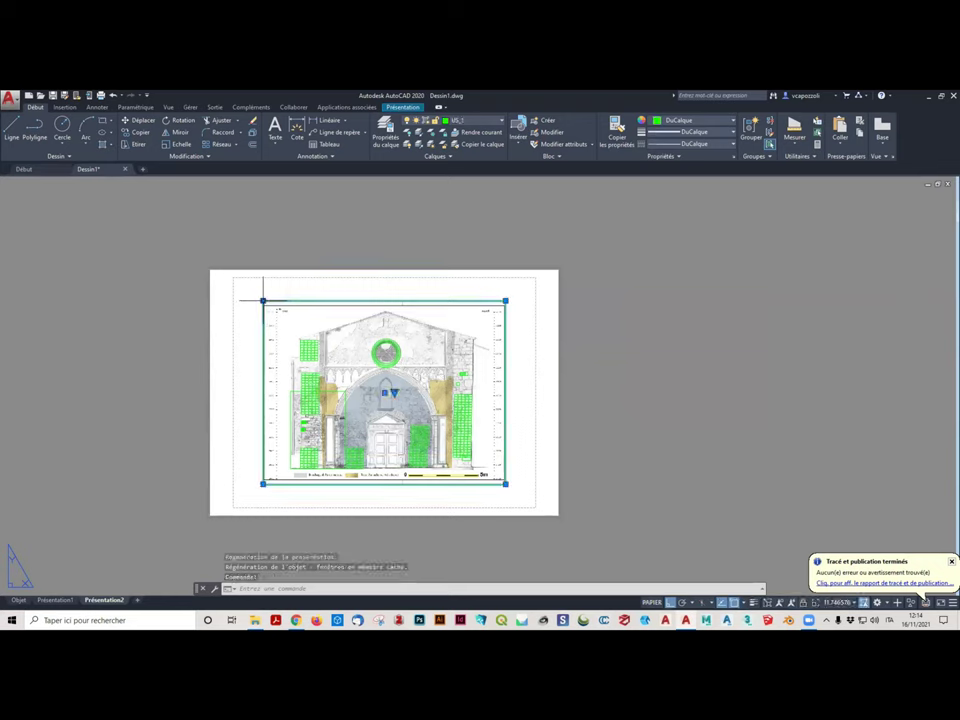
type("d")
key("Return")
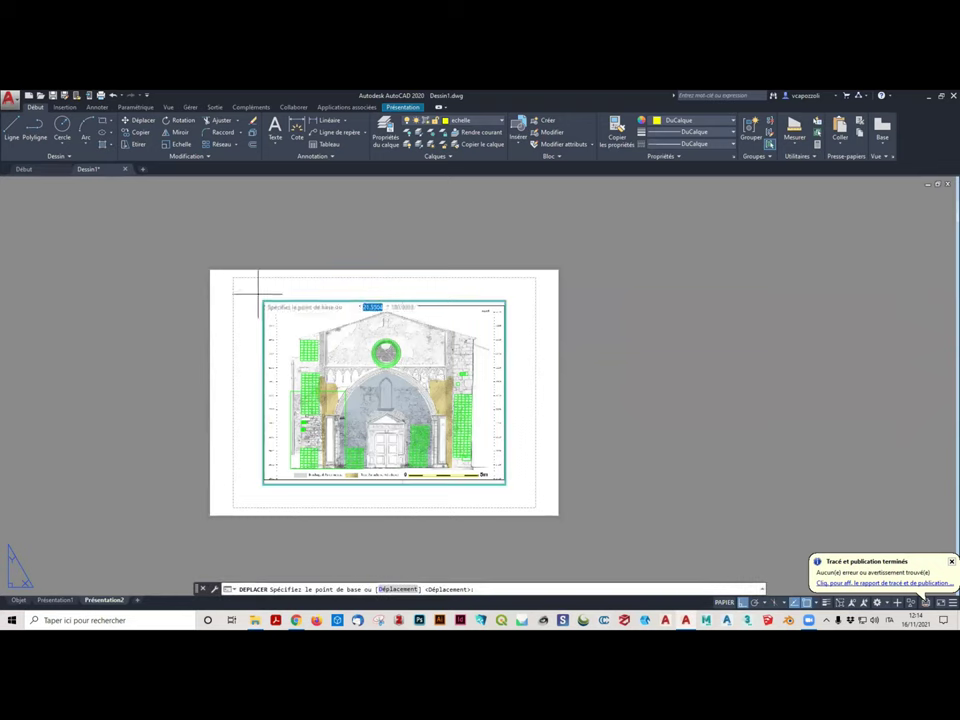
left_click(263, 301)
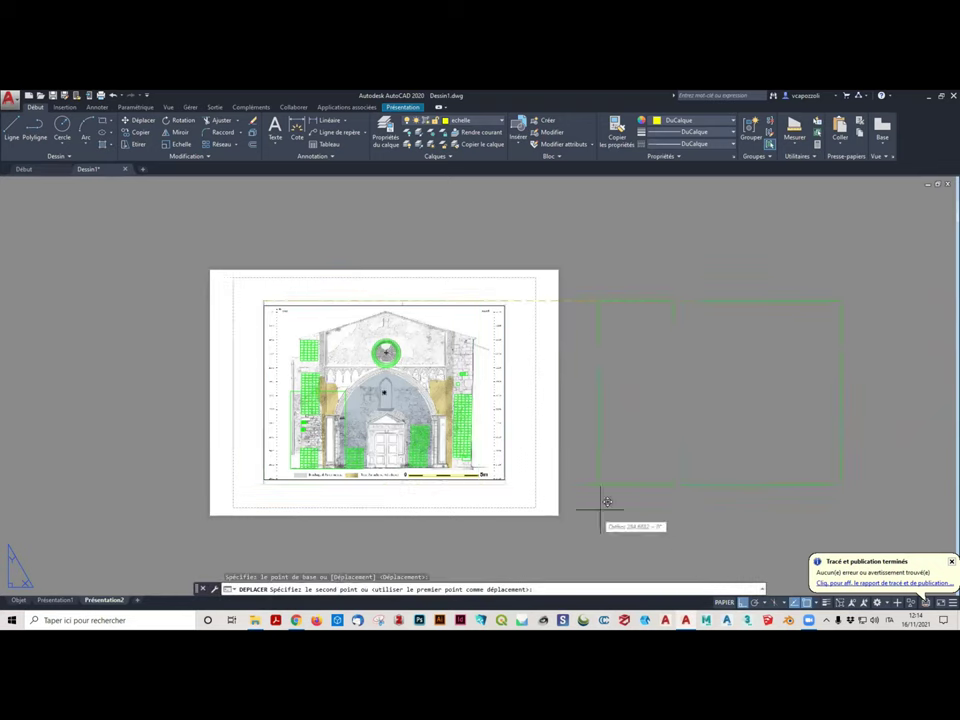
key("F8")
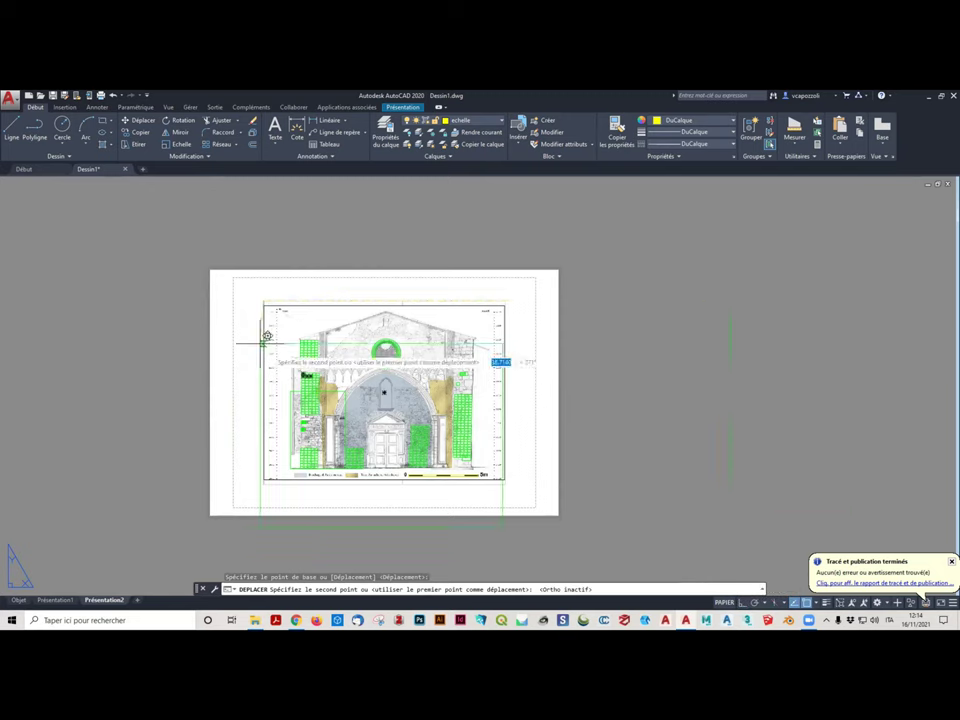
left_click(233, 270)
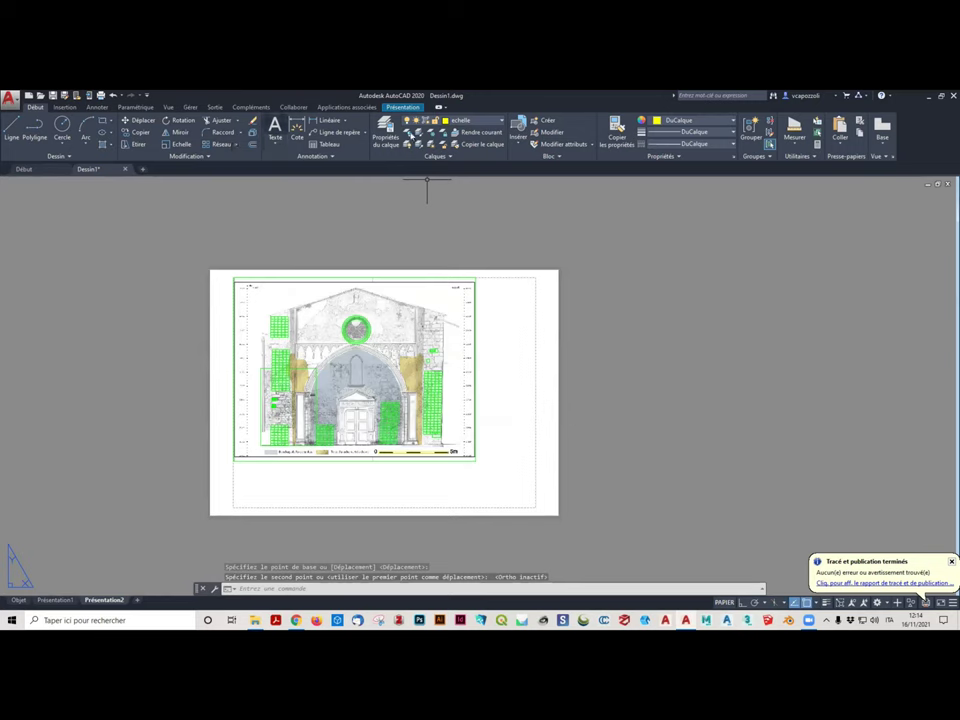
left_click(275, 148)
left_click(297, 162)
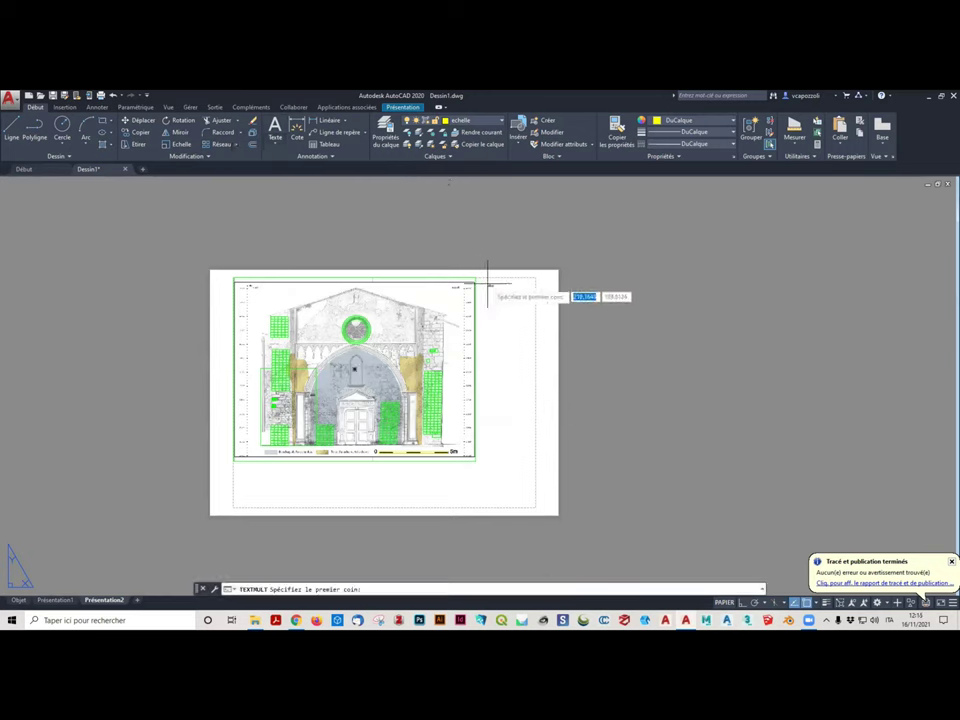
Open a text box right of the viewport, start typing 'Sc', then discard the note
left_click(486, 284)
left_click(535, 480)
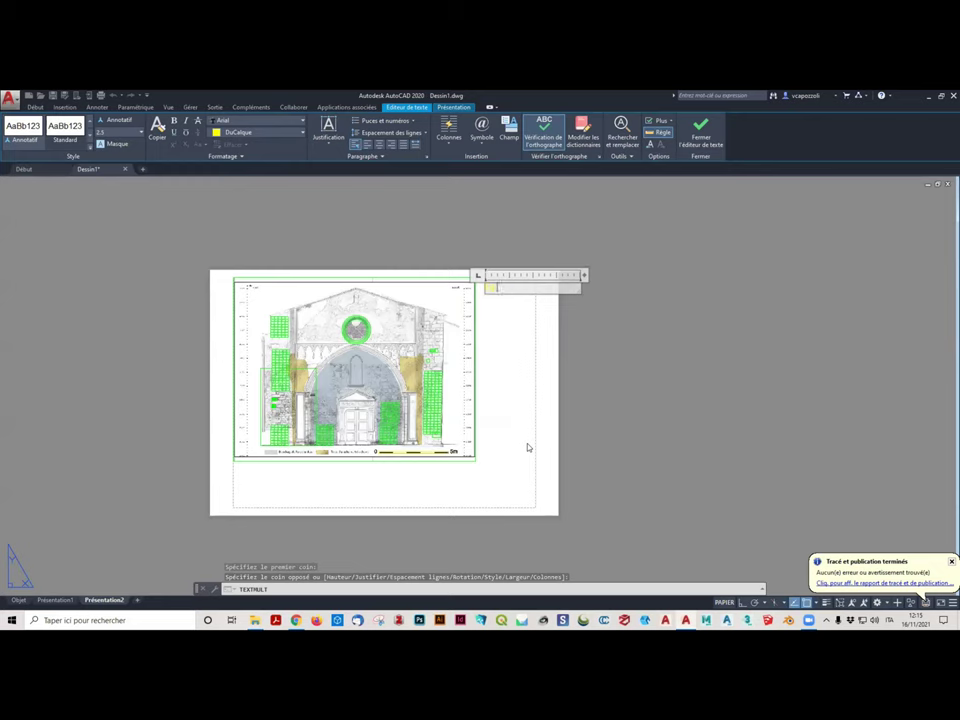
key("Return")
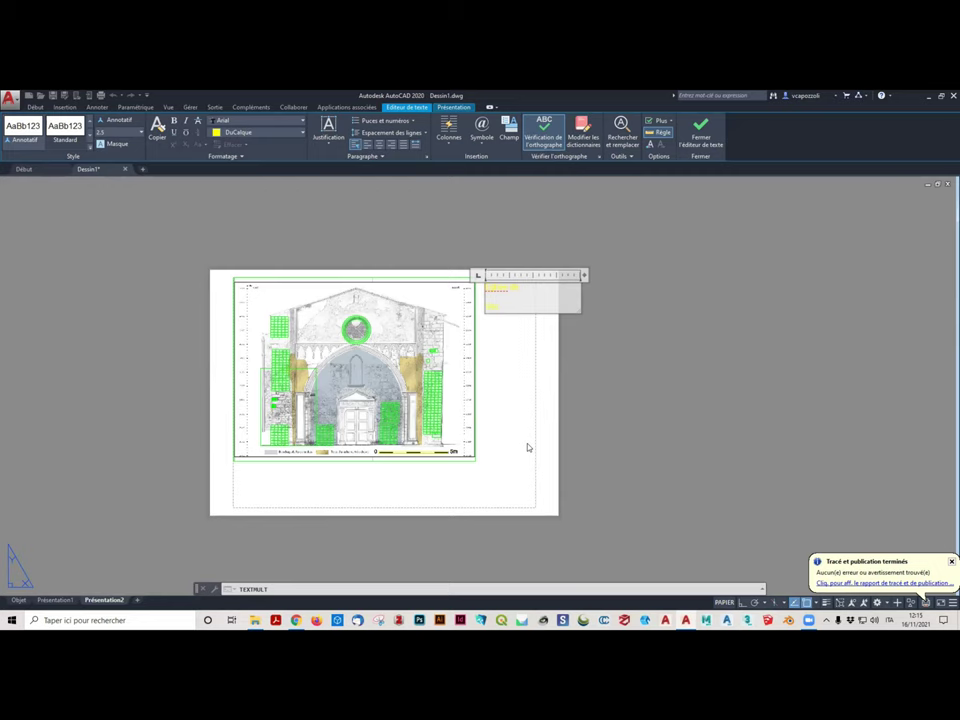
key("Return")
key("Return")
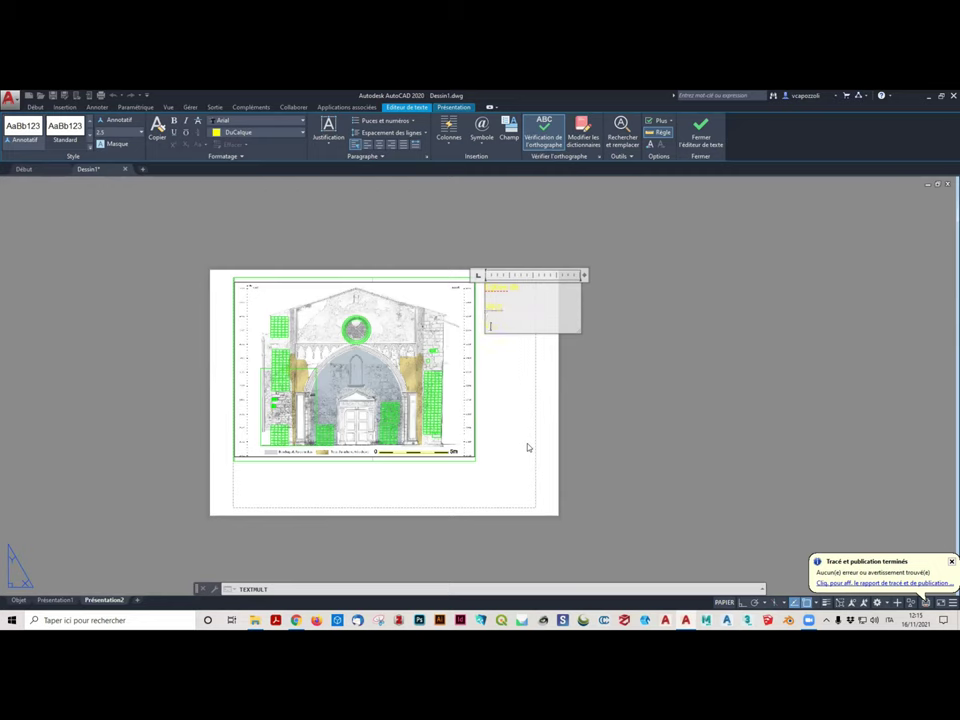
type("Sc")
scroll(528, 447, "up", 2)
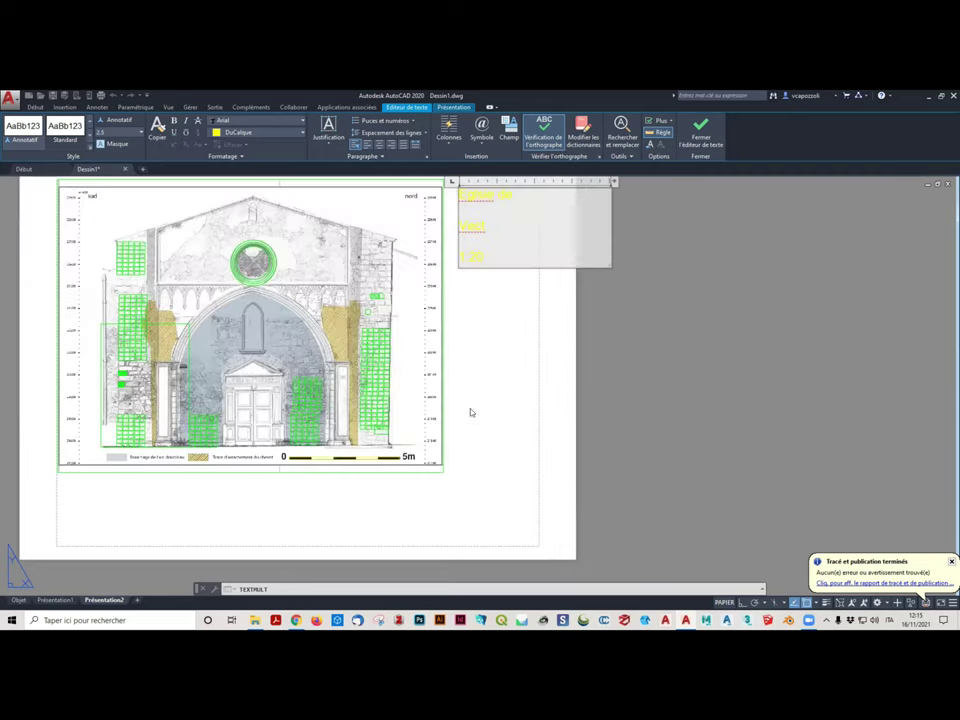
key("Escape")
key("Escape")
scroll(497, 313, "down", 4)
key("Escape")
left_click(536, 356)
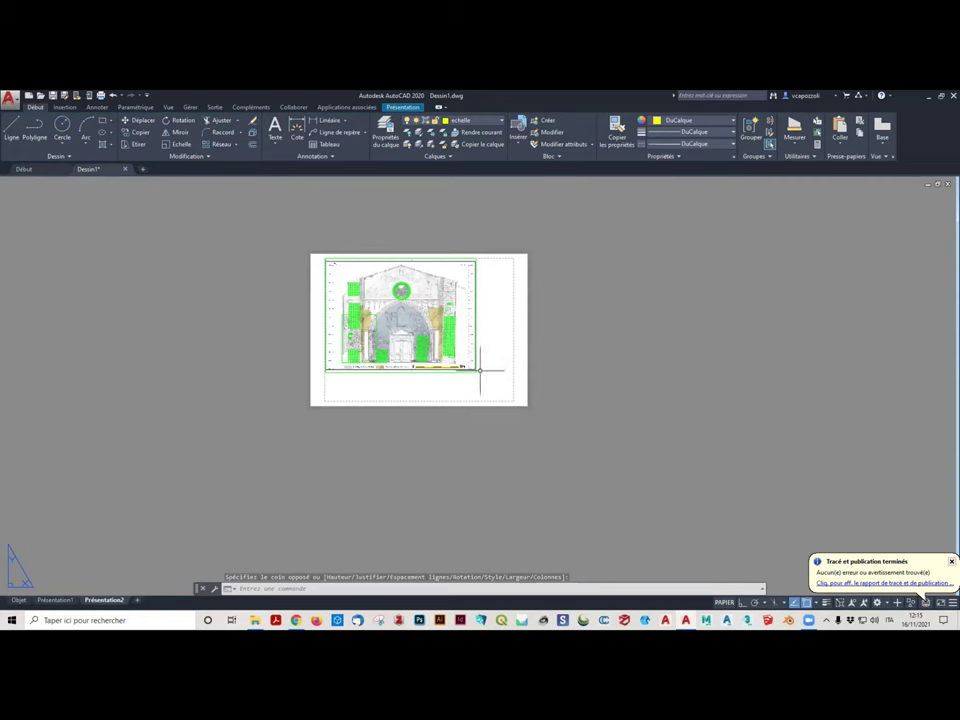
Drag the viewport's bottom-right grip inward and down to the sheet's lower margin
left_click(474, 371)
left_click(475, 371)
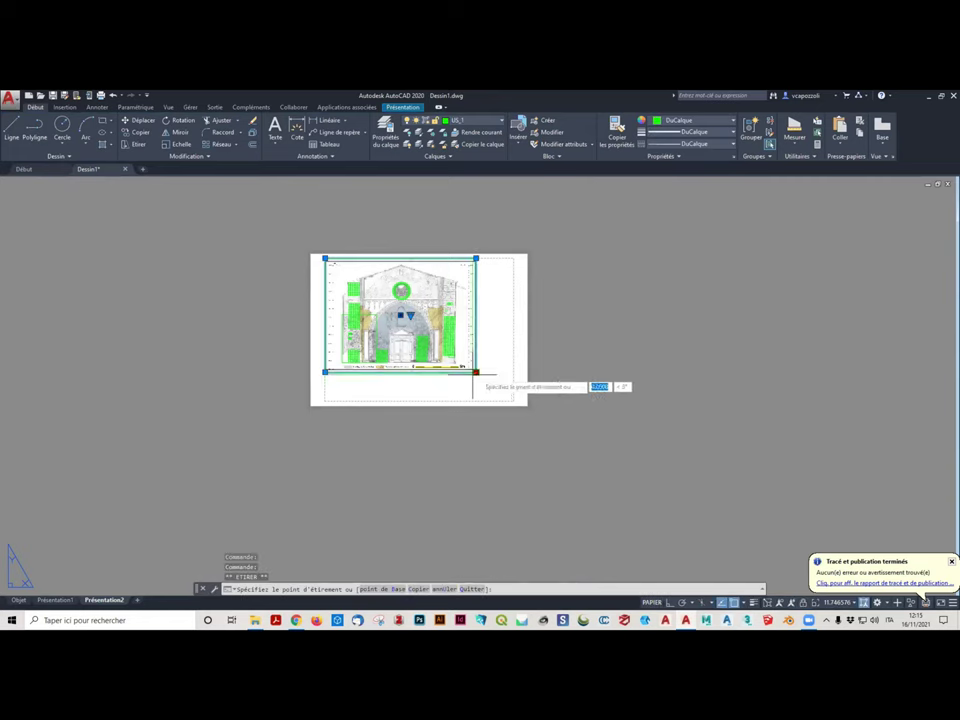
left_click(446, 400)
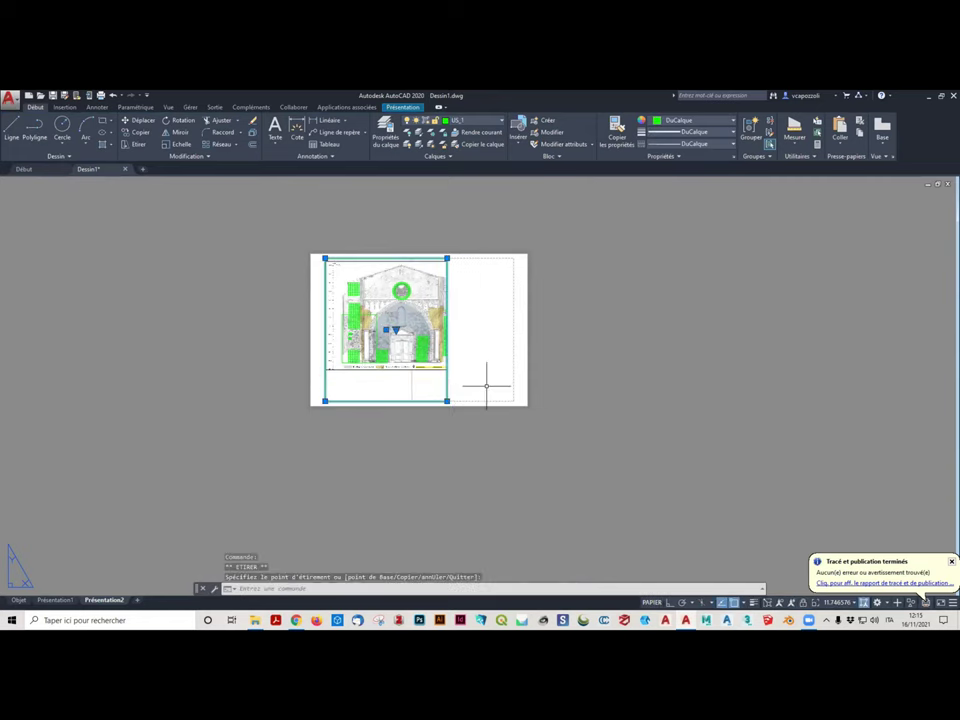
key("Escape")
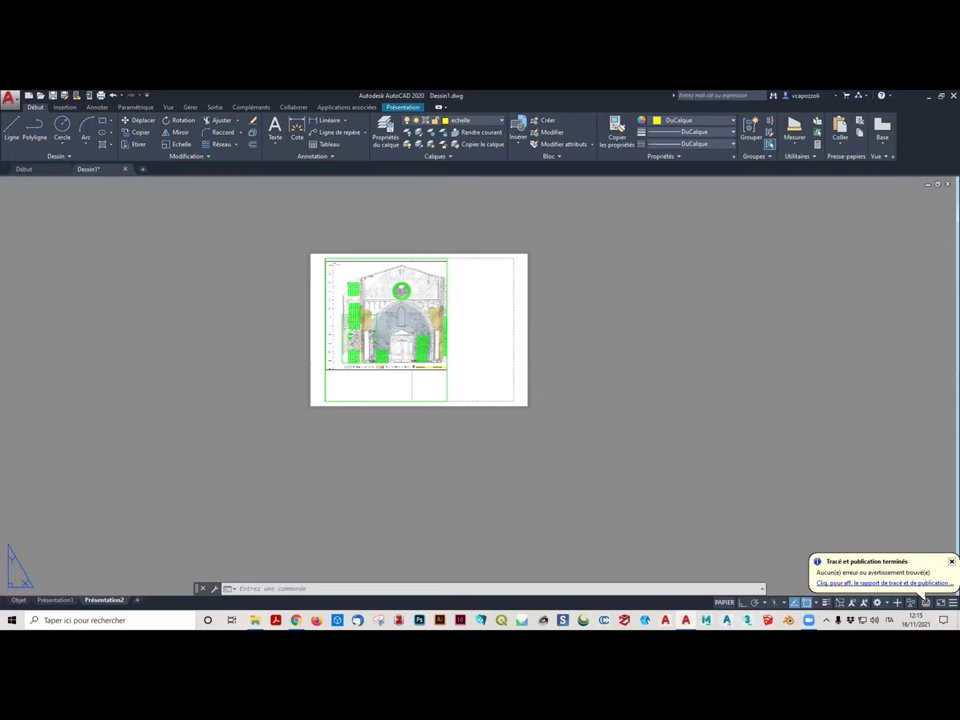
scroll(302, 270, "up", 4)
middle_click_drag(302, 266, 256, 271)
scroll(256, 271, "down", 2)
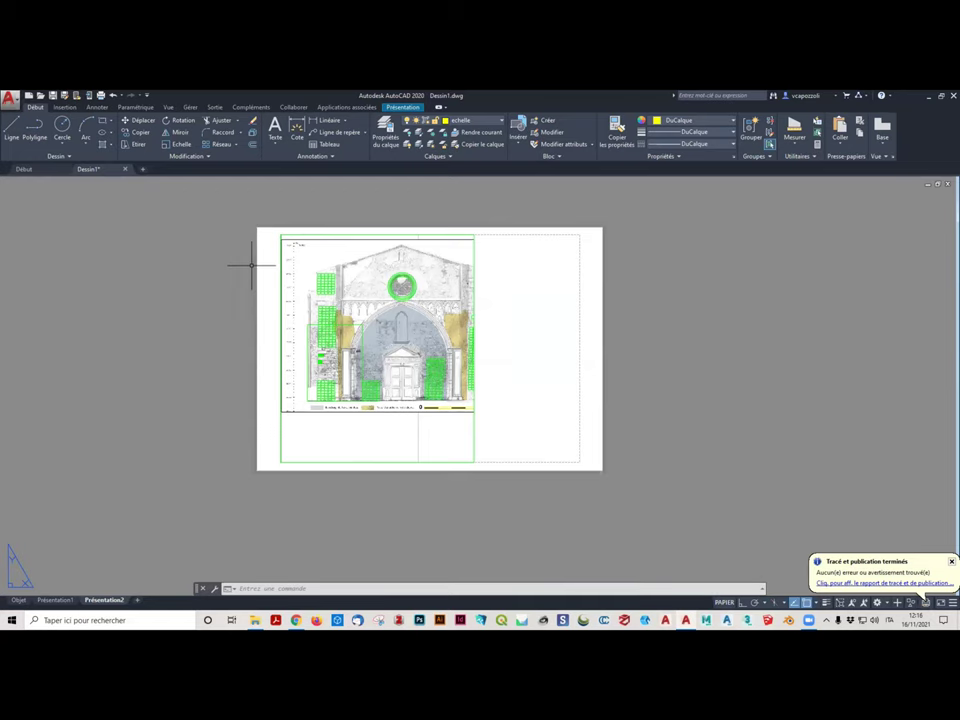
scroll(274, 311, "up", 2)
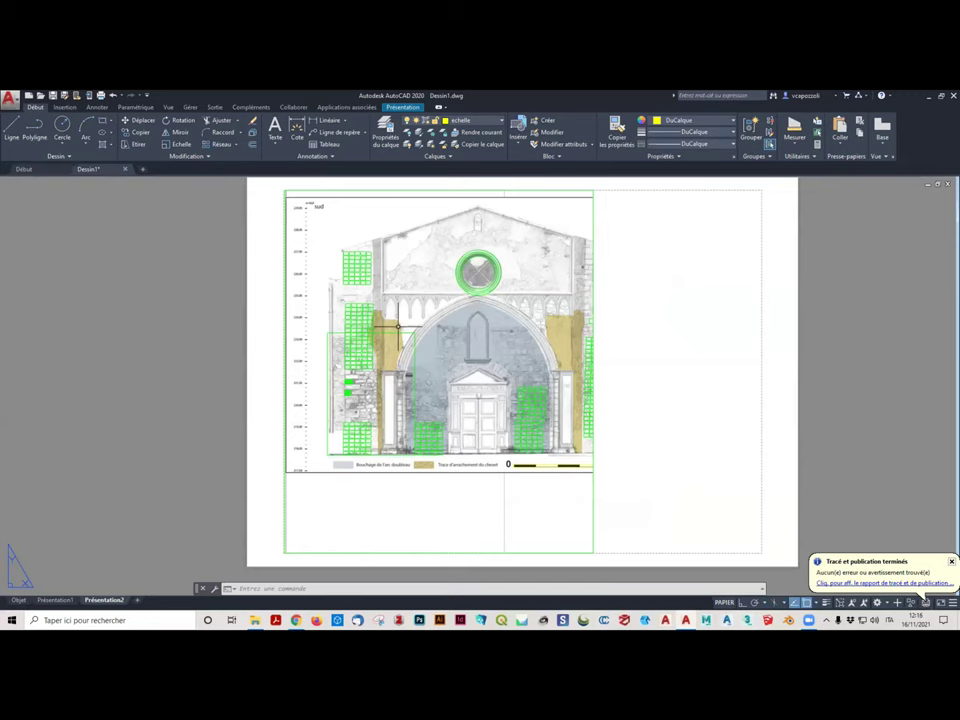
scroll(400, 402, "down", 2)
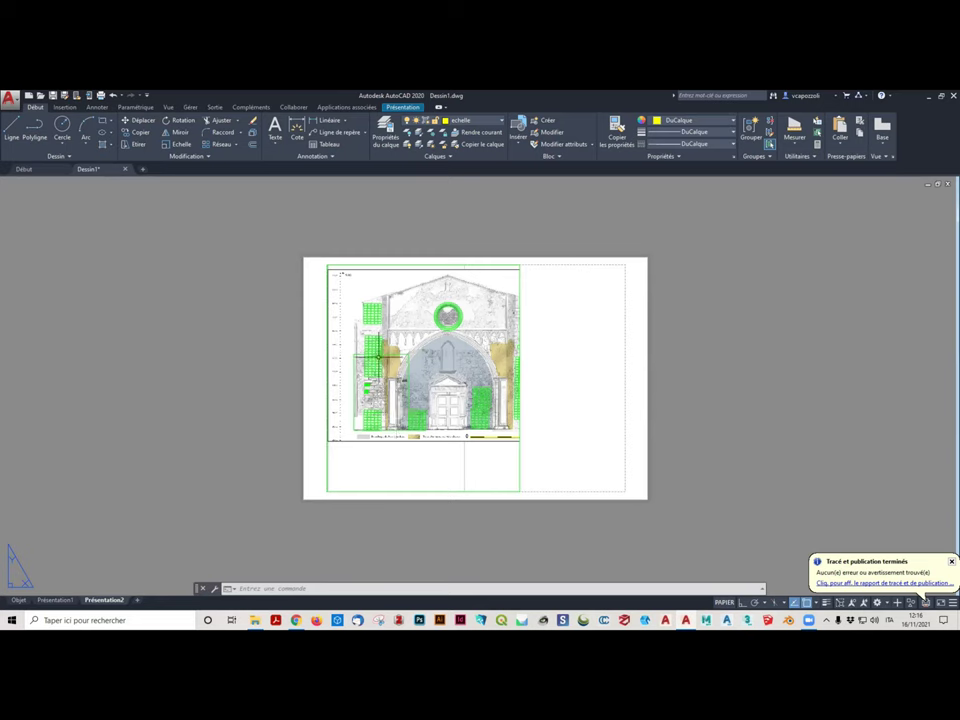
Edit Présentation2's page setup to ISO A4 paper in portrait orientation (210 x 297 mm)
right_click(111, 597)
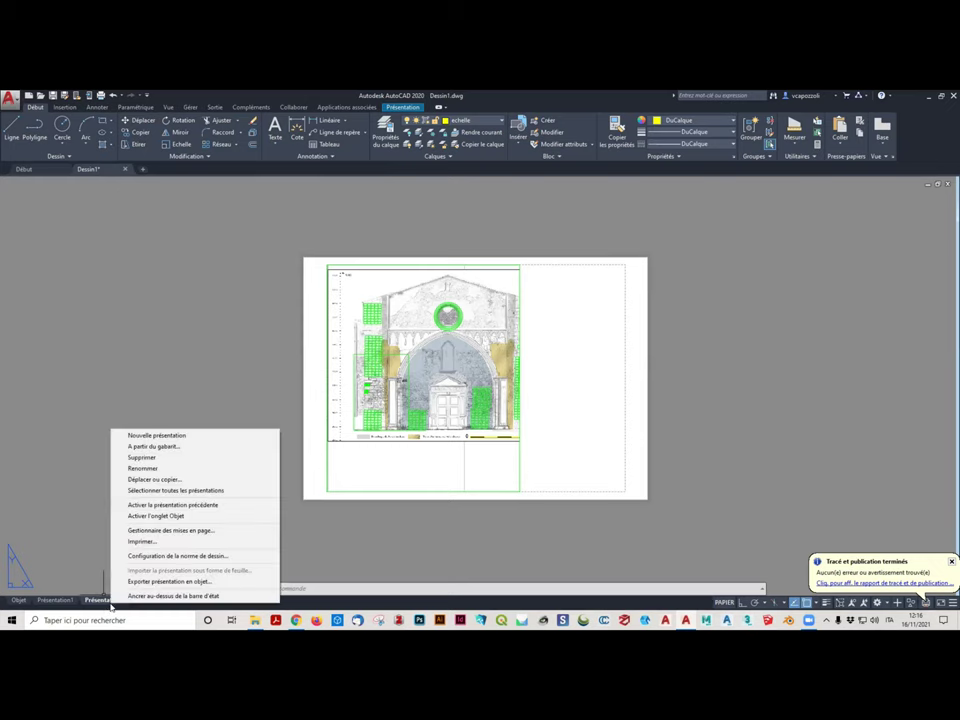
left_click(177, 531)
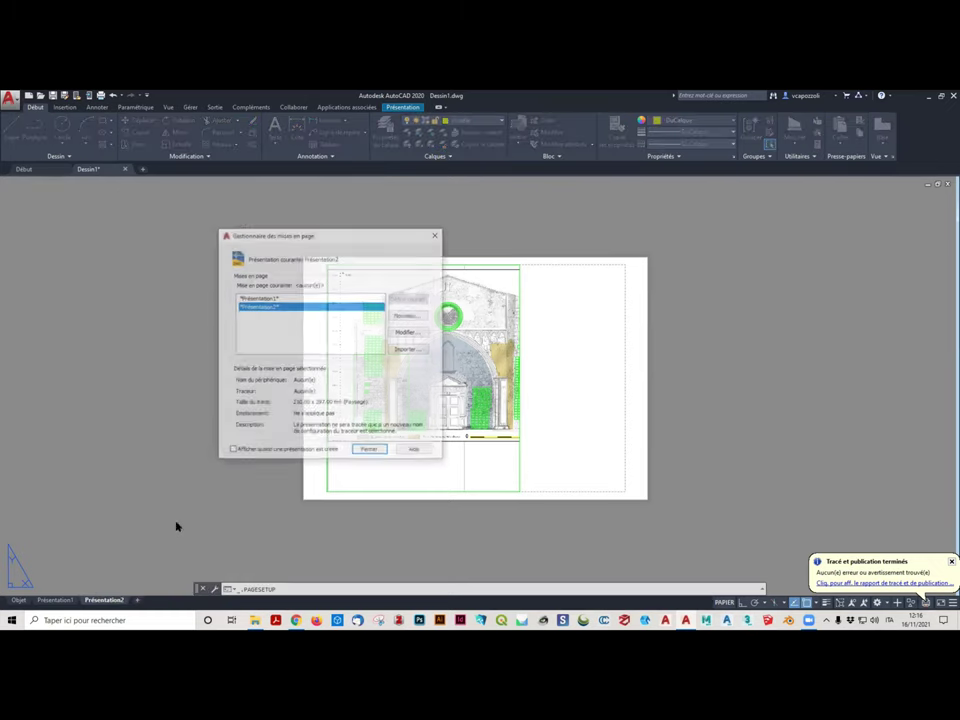
left_click(408, 333)
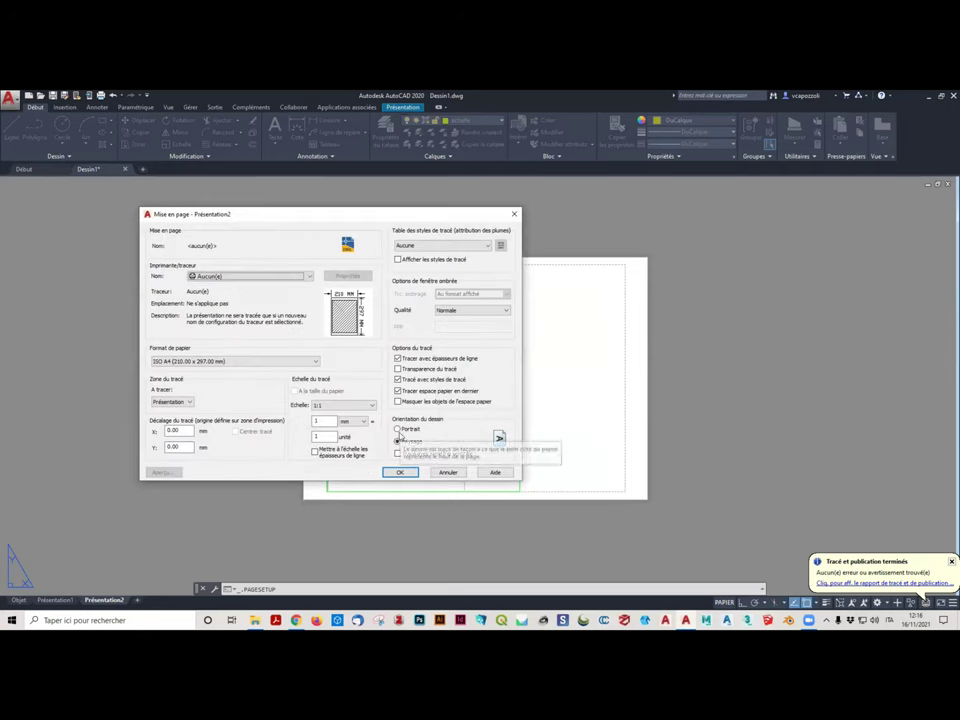
left_click(196, 362)
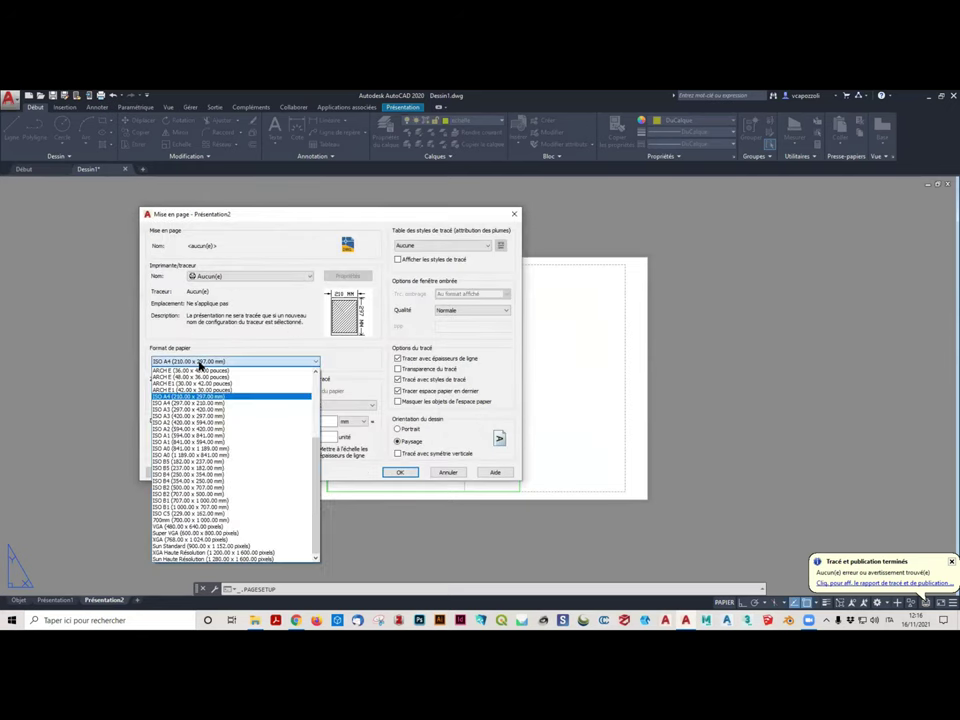
left_click(201, 403)
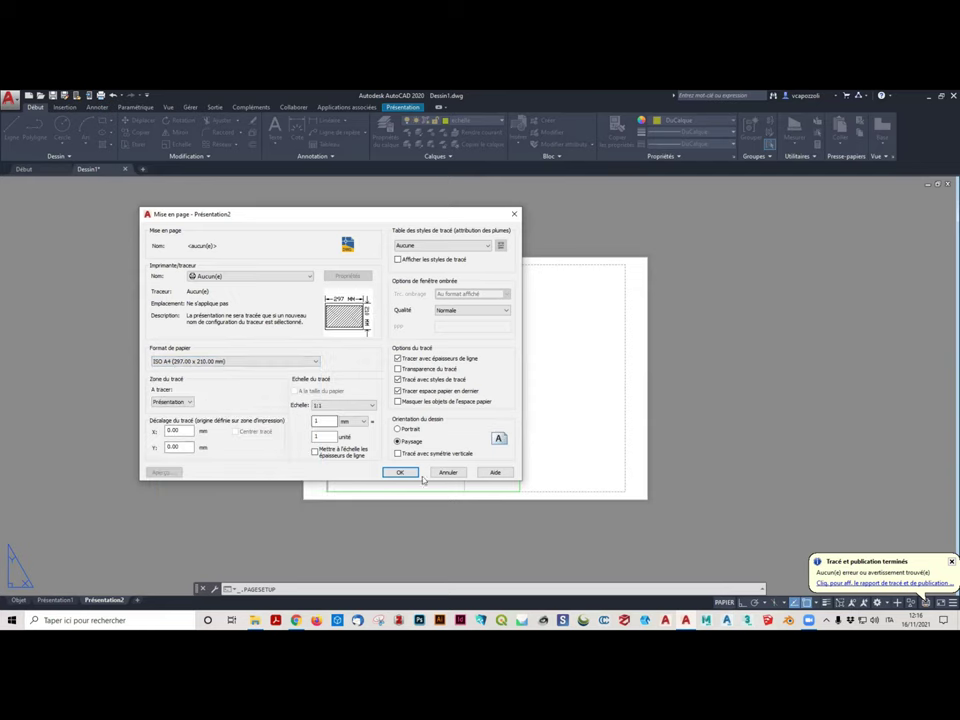
left_click(297, 364)
left_click(252, 396)
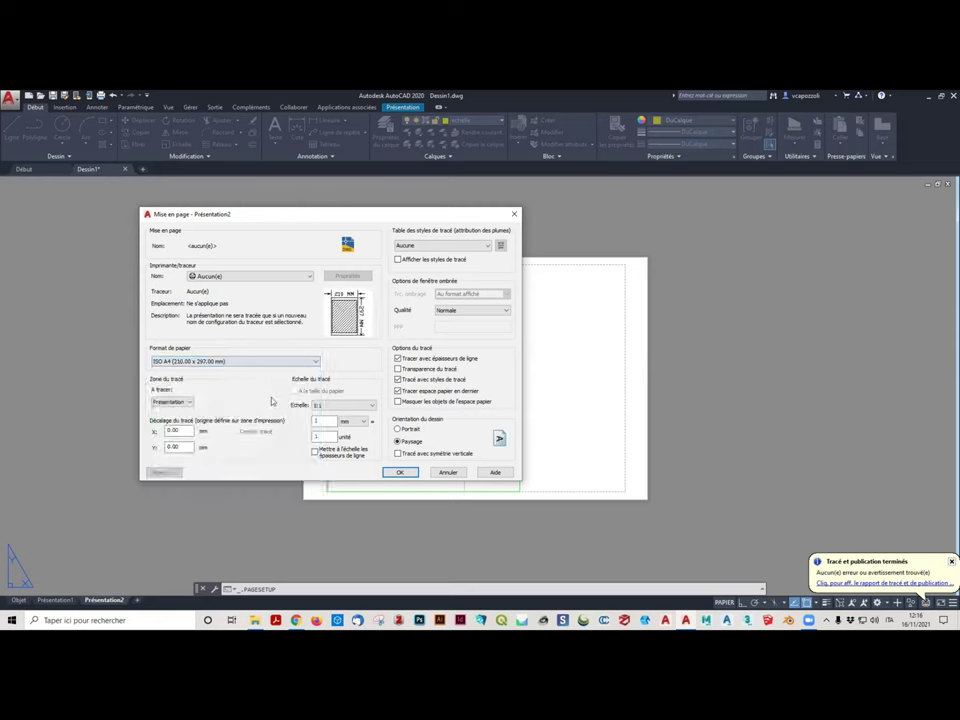
left_click(408, 474)
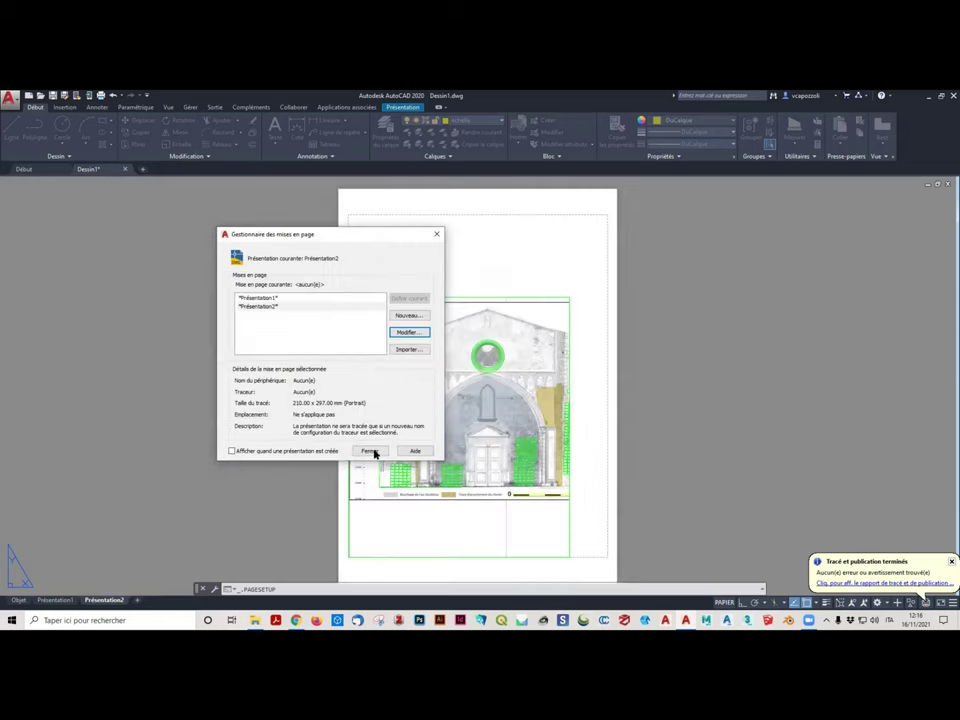
left_click(375, 453)
scroll(312, 385, "down", 2)
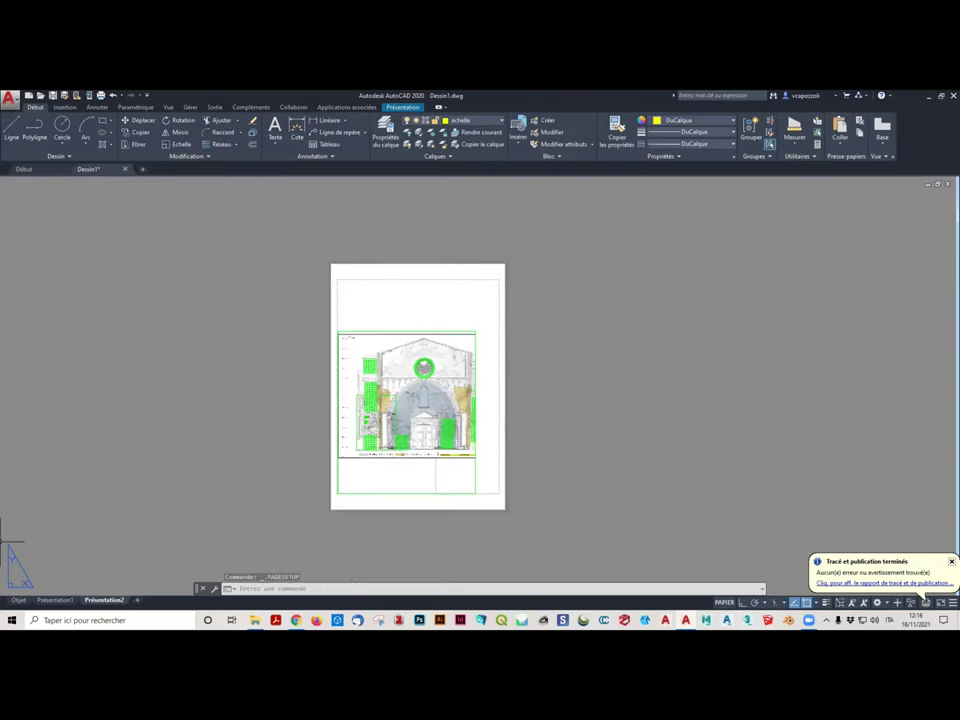
Drag the viewport's top-right grip out to the portrait sheet's top-right margin
scroll(384, 475, "up", 2)
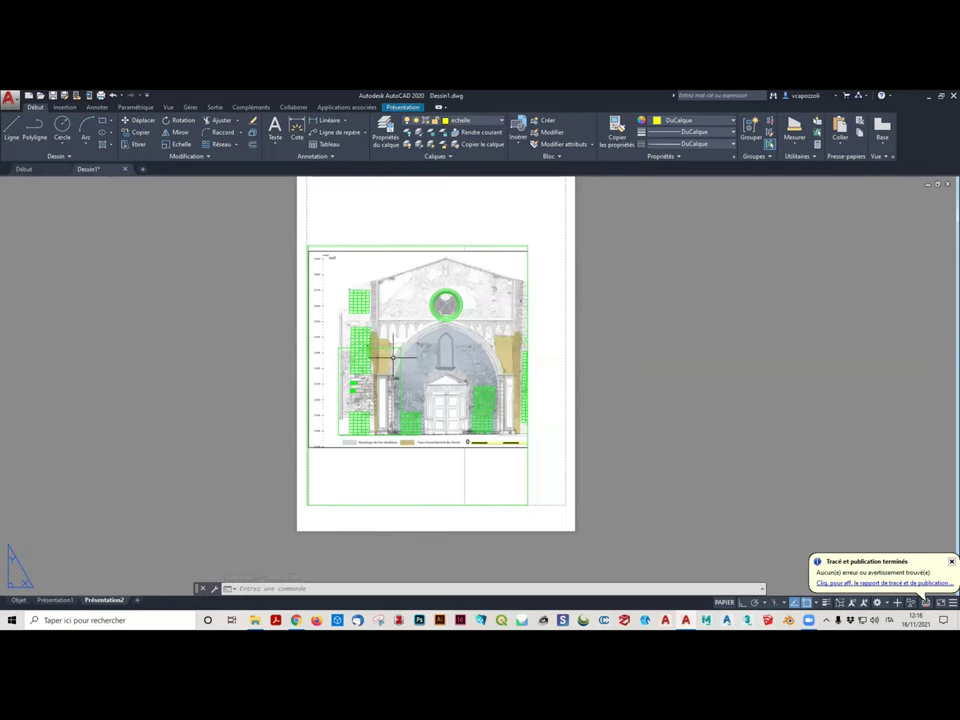
scroll(430, 340, "down", 2)
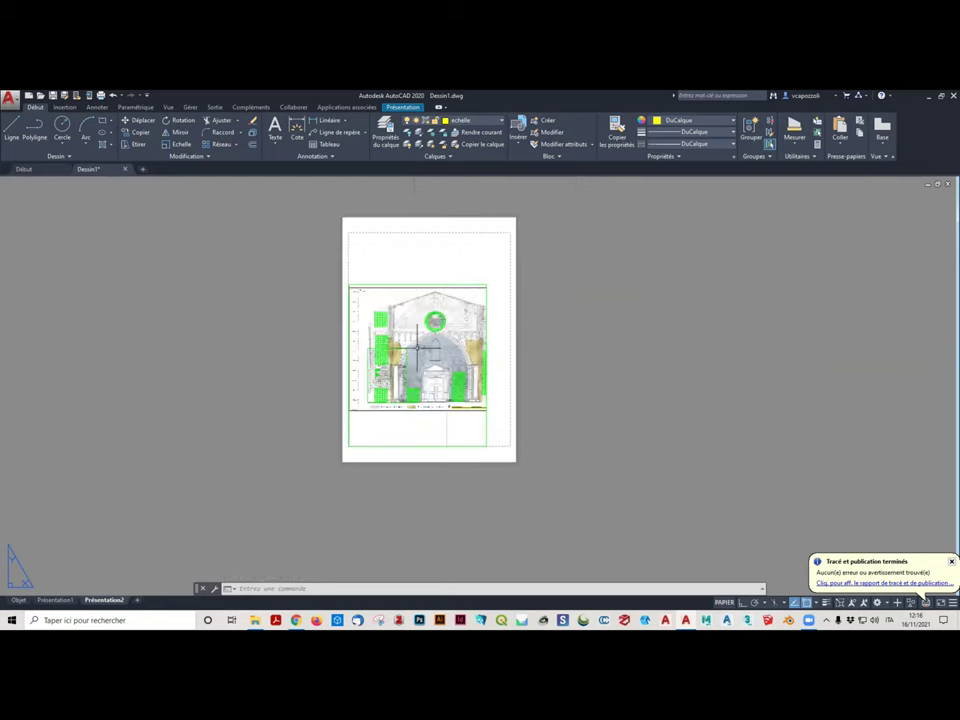
left_click(456, 300)
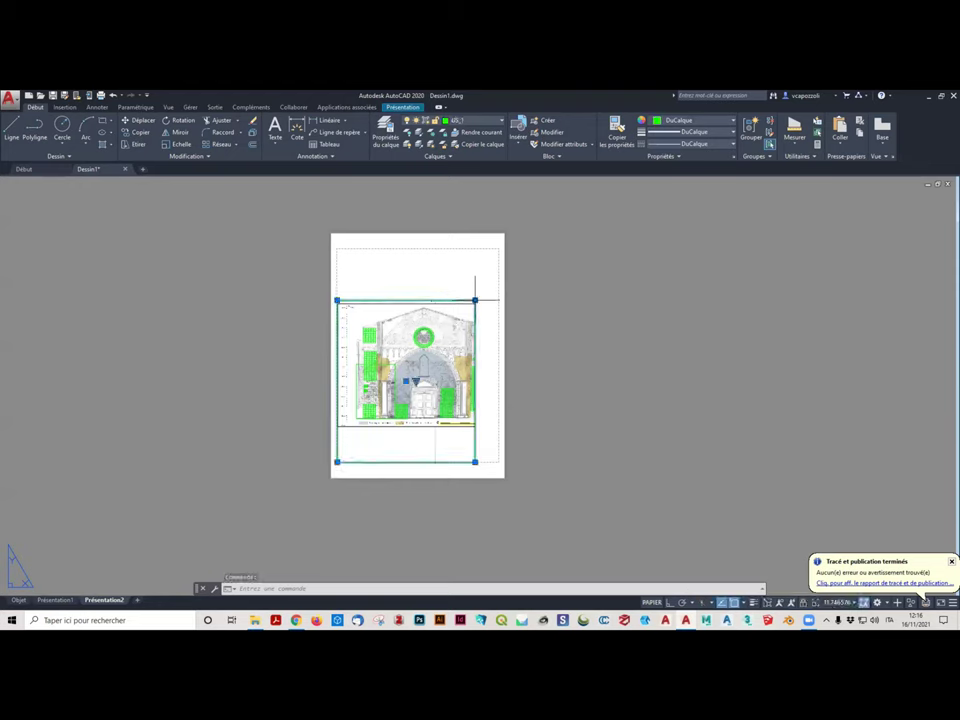
left_click(475, 300)
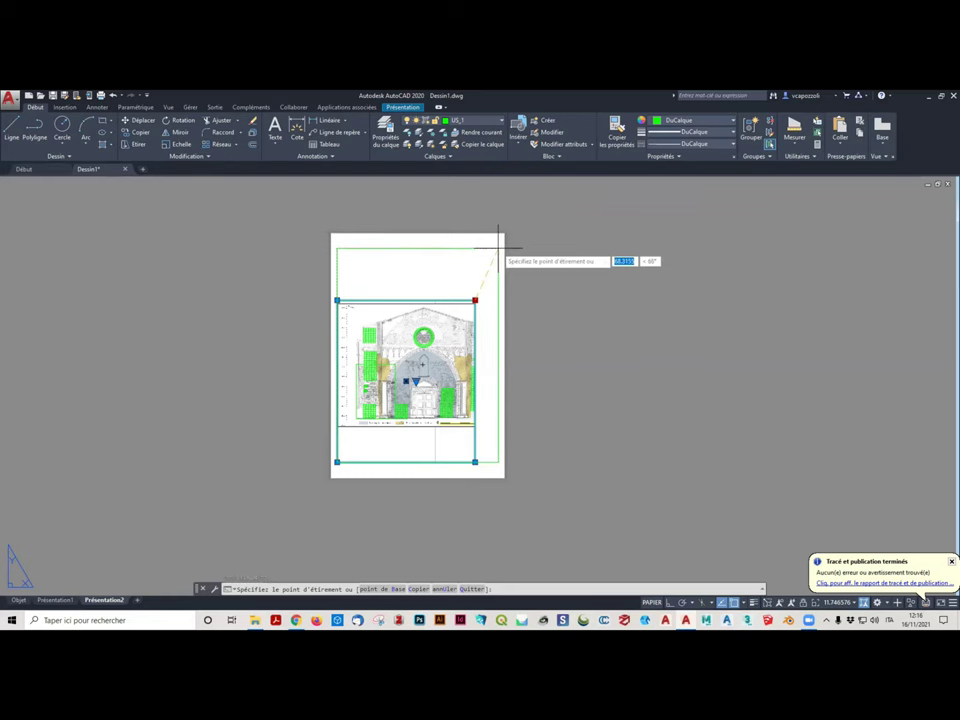
left_click(498, 248)
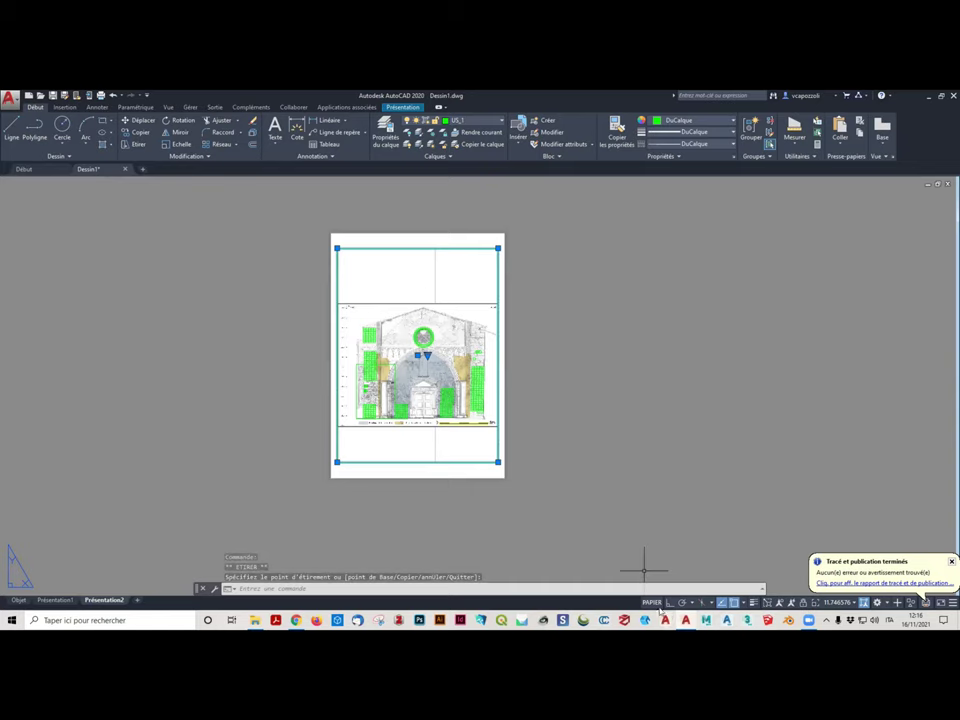
scroll(536, 446, "up", 2)
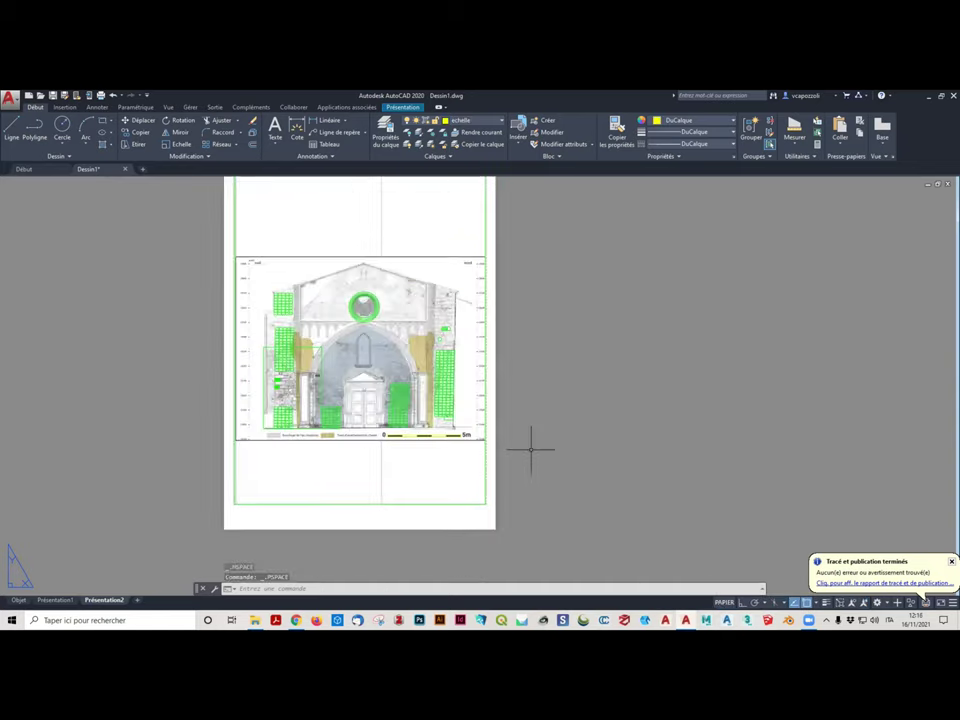
scroll(531, 449, "down", 2)
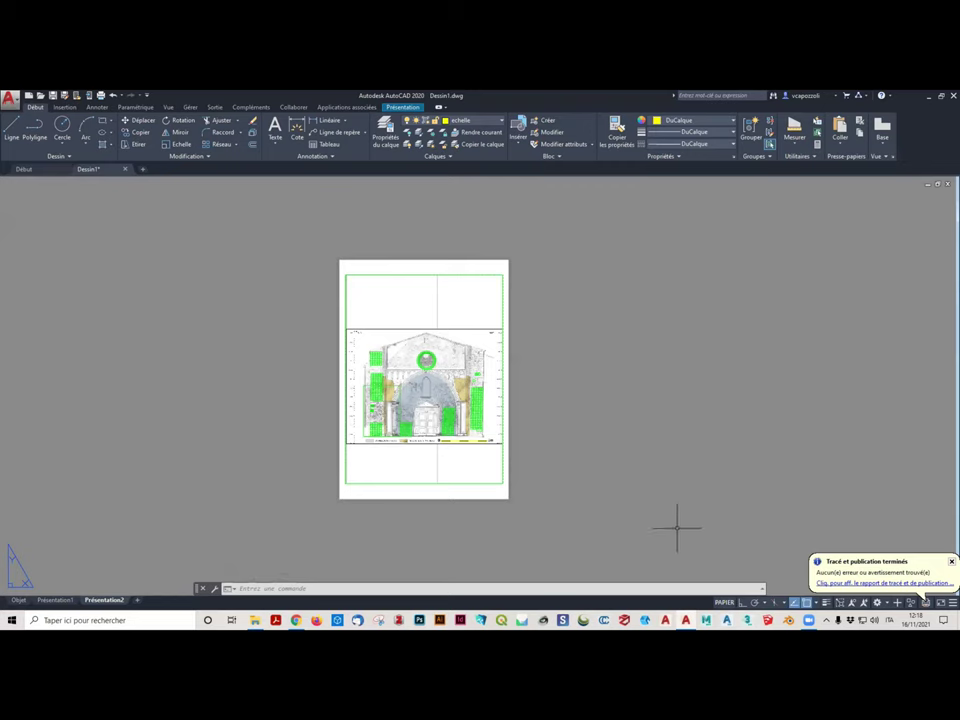
Erase the green rectangle beside the façade in the Objet model space, then go back to Présentation2
left_click(55, 600)
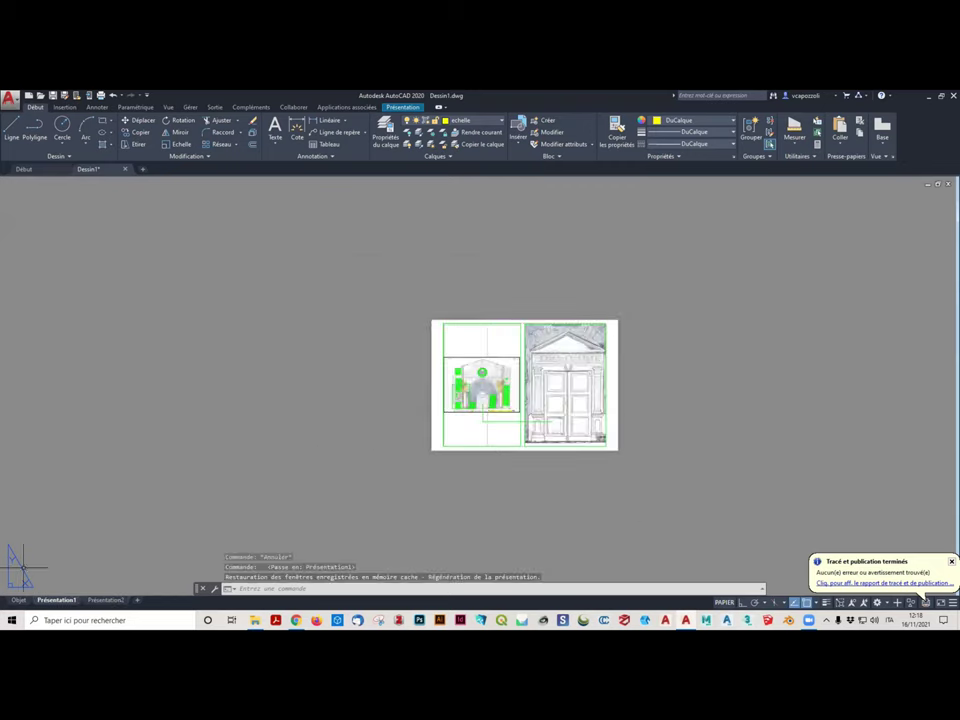
left_click(19, 600)
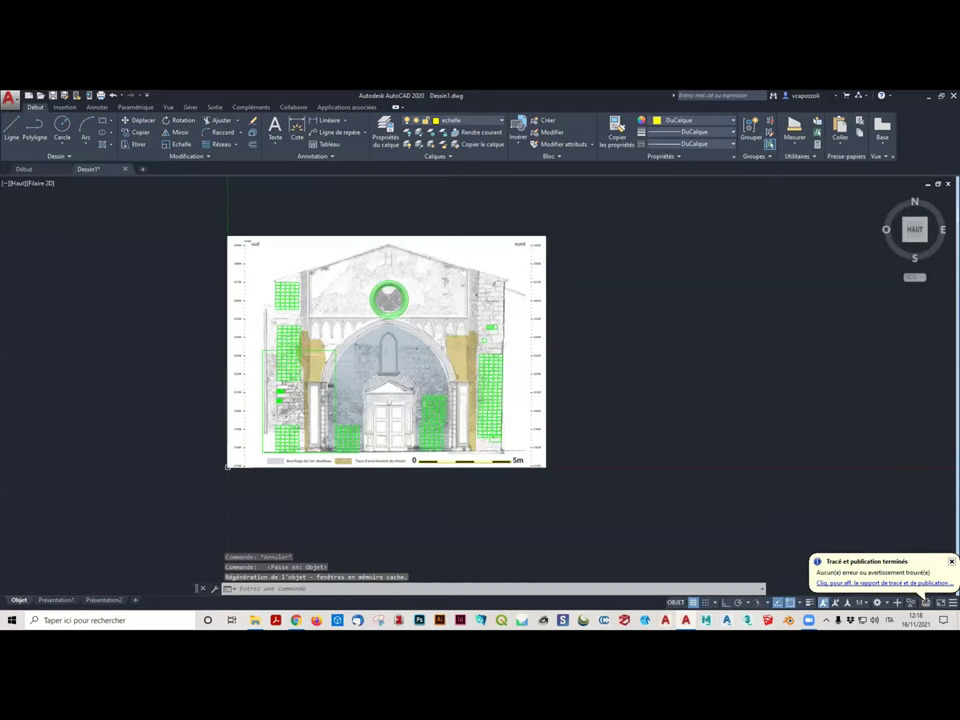
key("Delete")
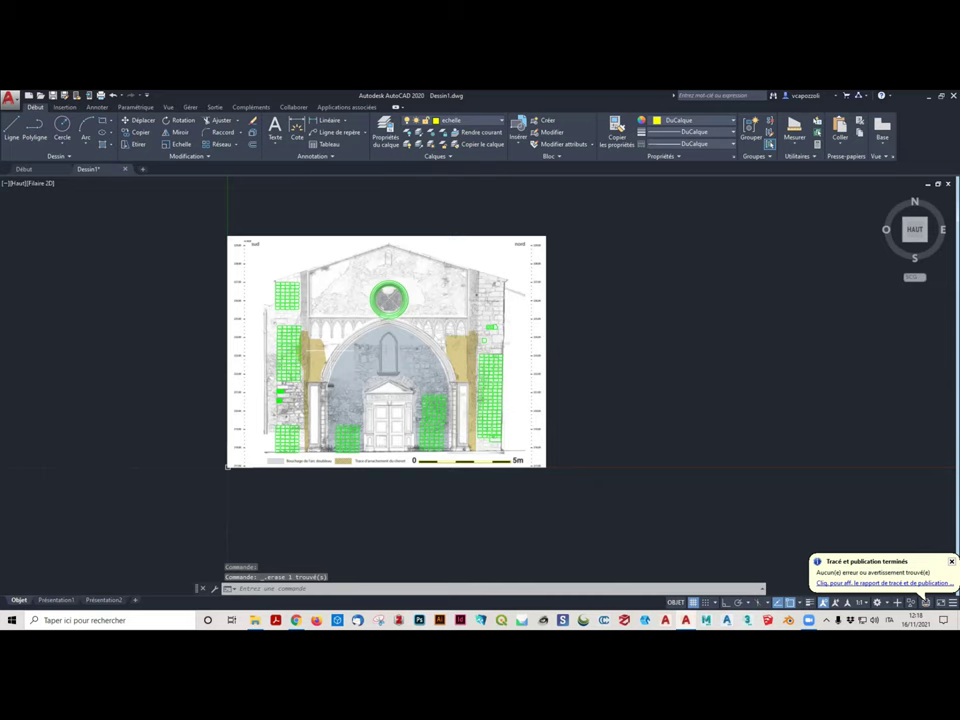
left_click(104, 600)
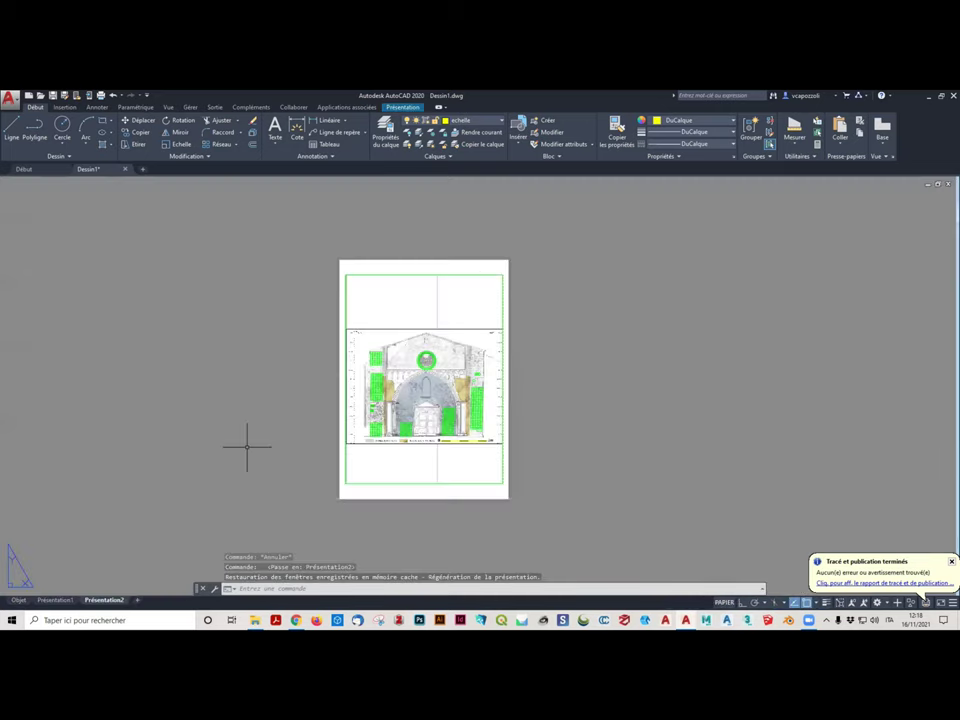
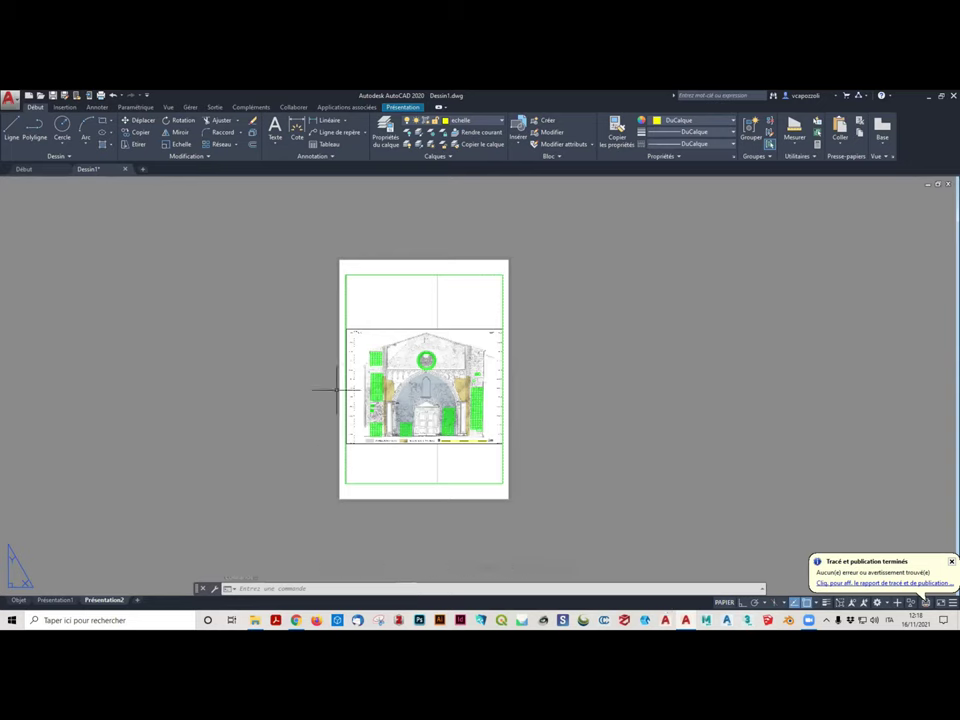
Zoom the active Présentation2 viewport with ZOOM Echelle at a 100/20XP scale factor
left_click(721, 603)
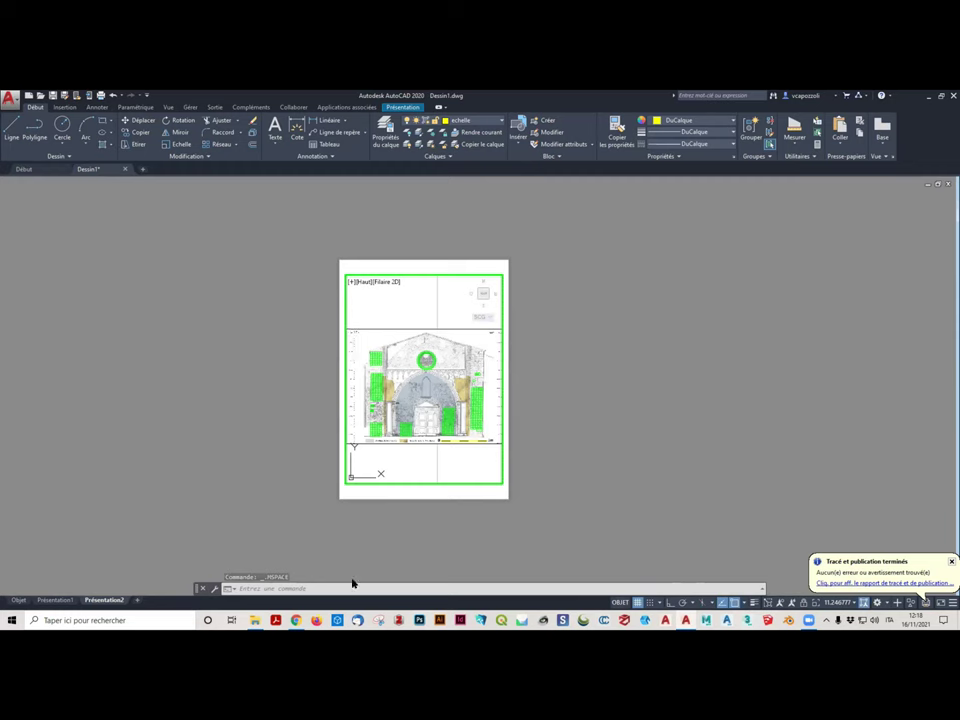
type("z")
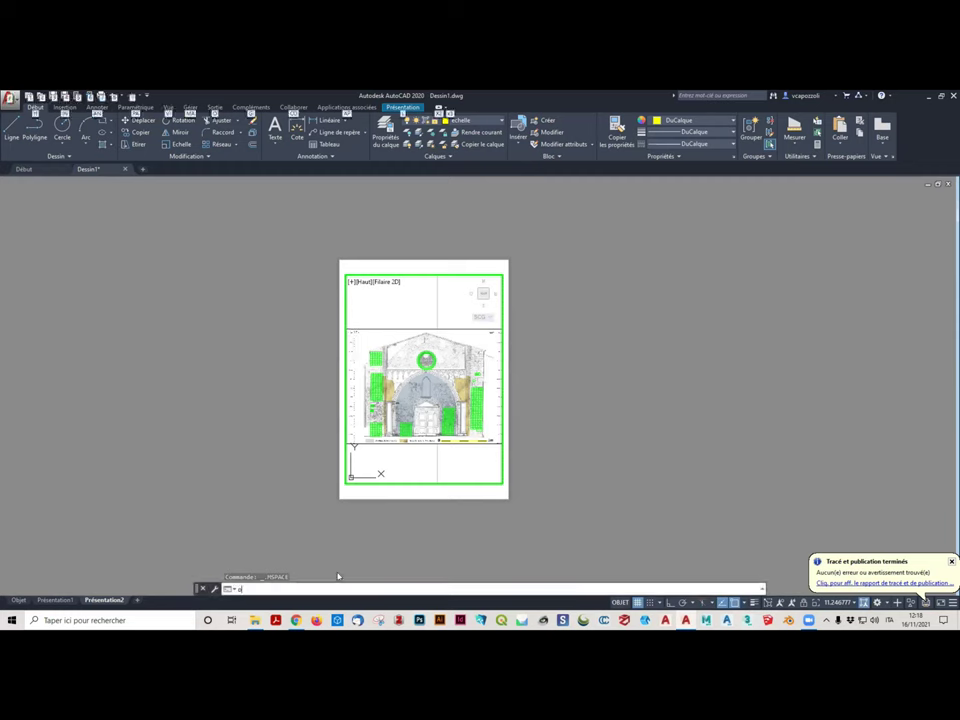
type("oom")
key("Return")
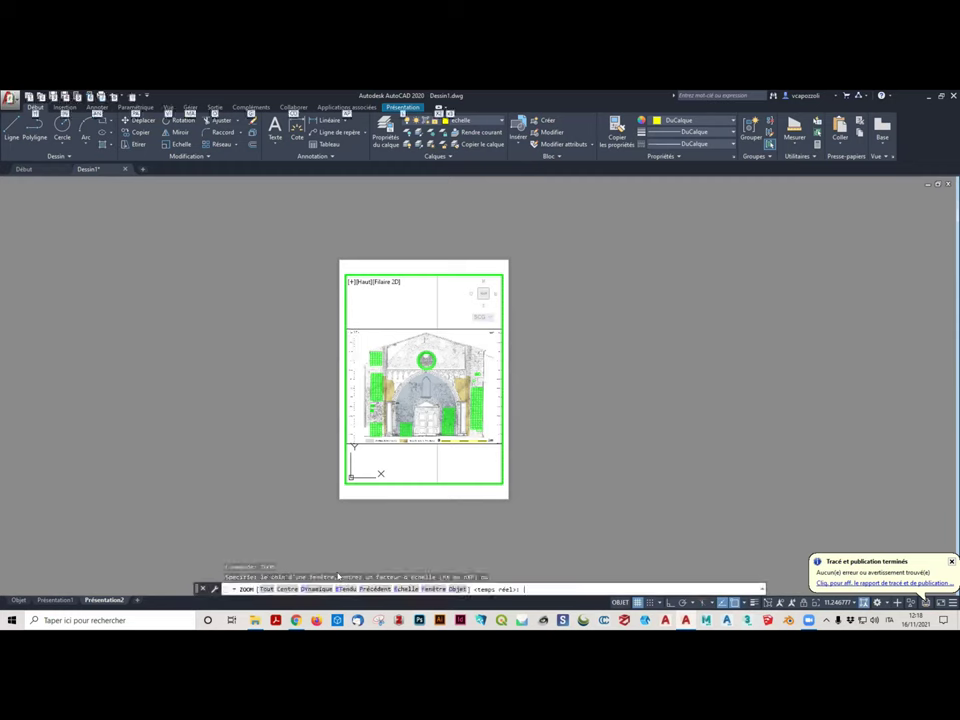
left_click(406, 589)
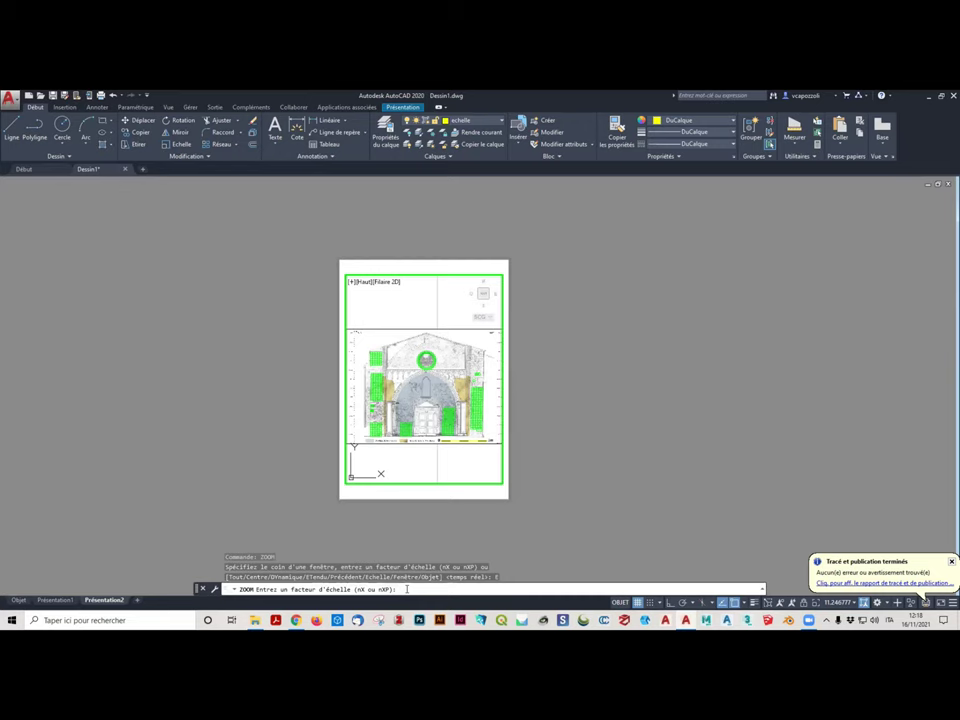
type("100")
type("/")
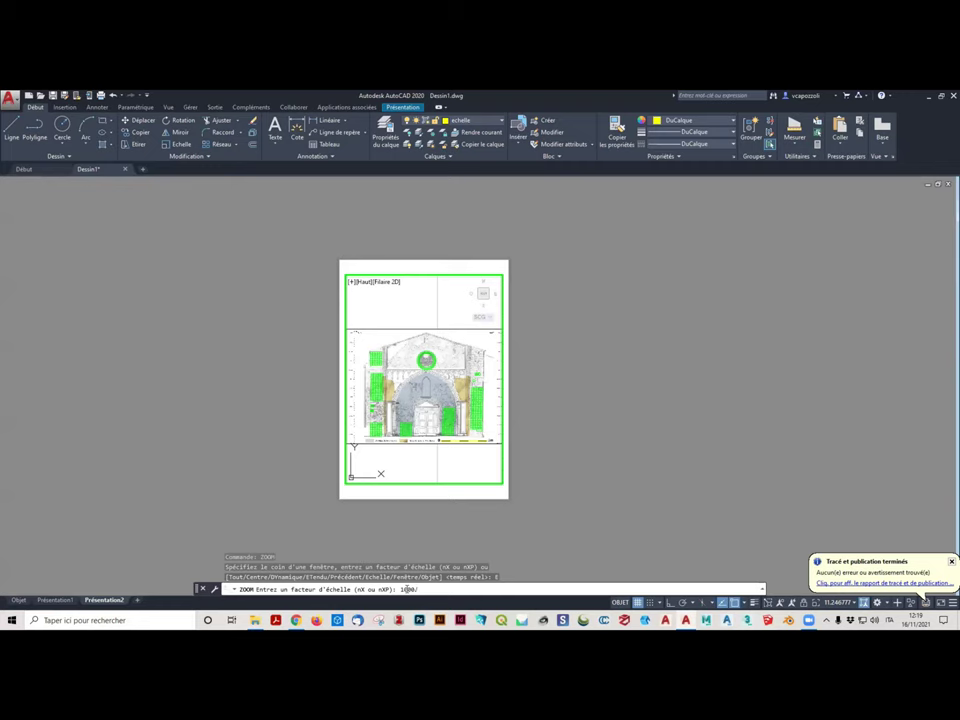
type("20")
type("XP")
key("Return")
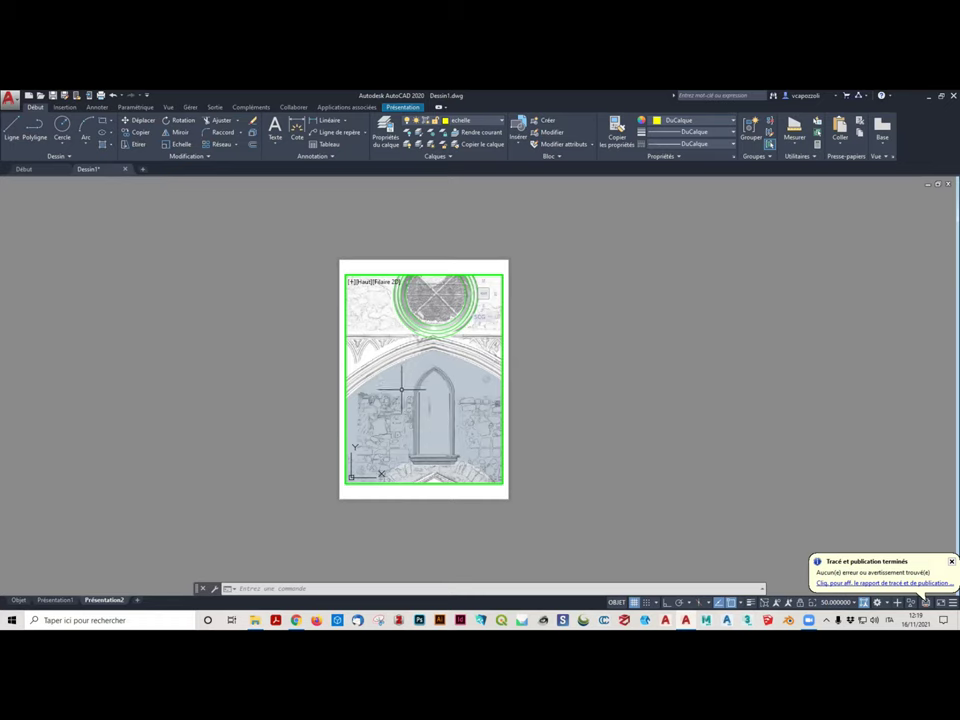
Frame the narrow window and stone wall detail in the viewport, then return to paper space
scroll(395, 396, "up", 3)
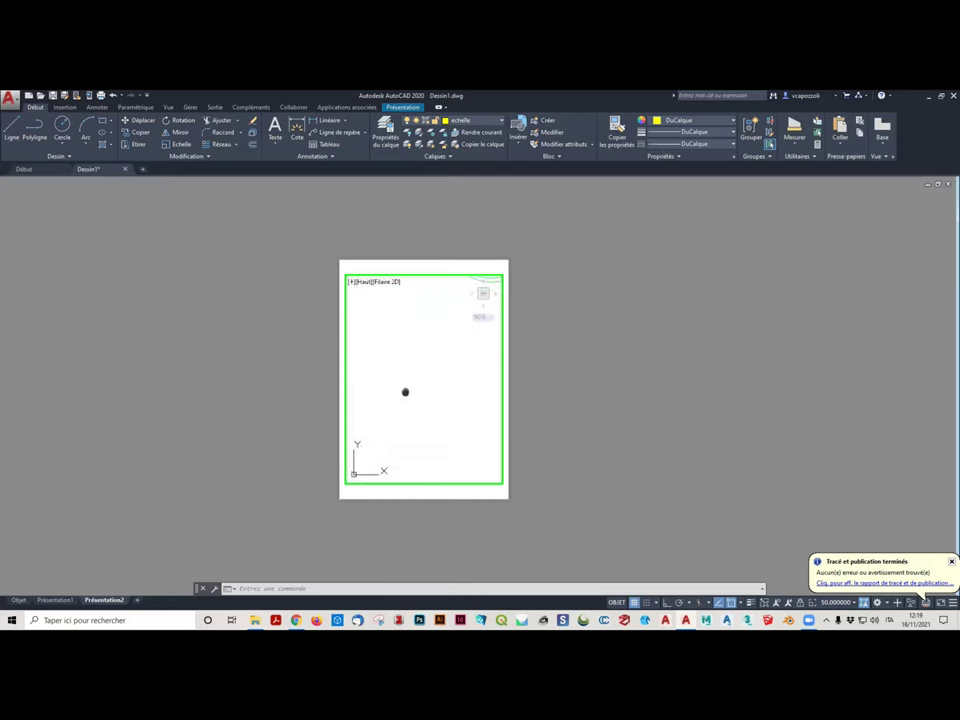
mouse_move(424, 371)
middle_mouse_down()
mouse_move(399, 396)
mouse_move(422, 442)
mouse_move(441, 437)
mouse_move(429, 449)
middle_mouse_up()
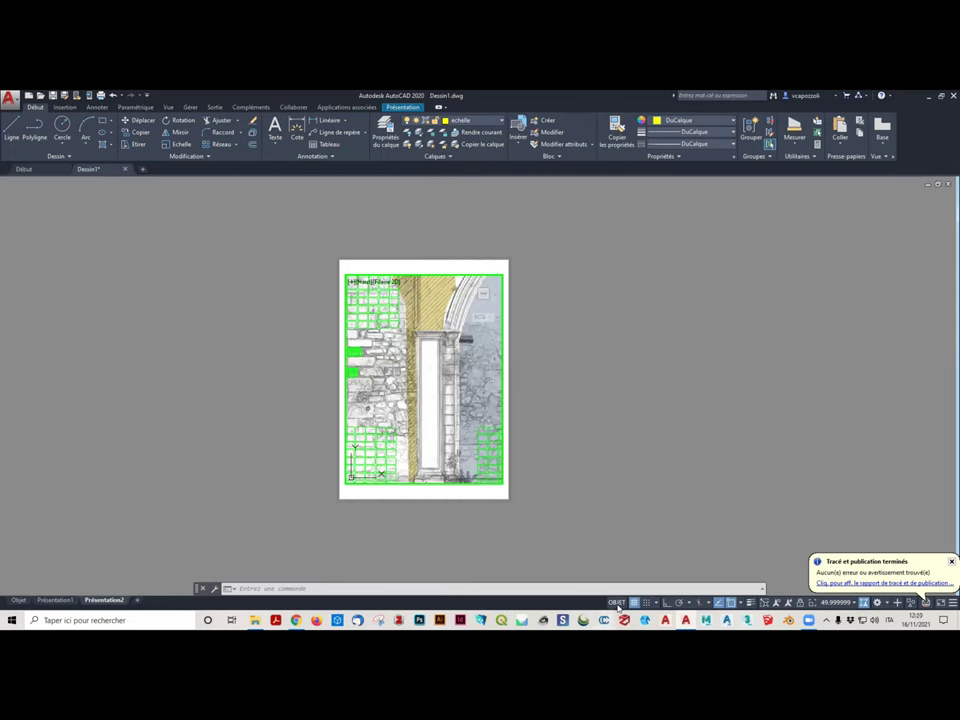
double_click(600, 480)
scroll(520, 465, "down", 4)
scroll(500, 450, "up", 4)
scroll(470, 447, "down", 2)
scroll(445, 443, "up", 2)
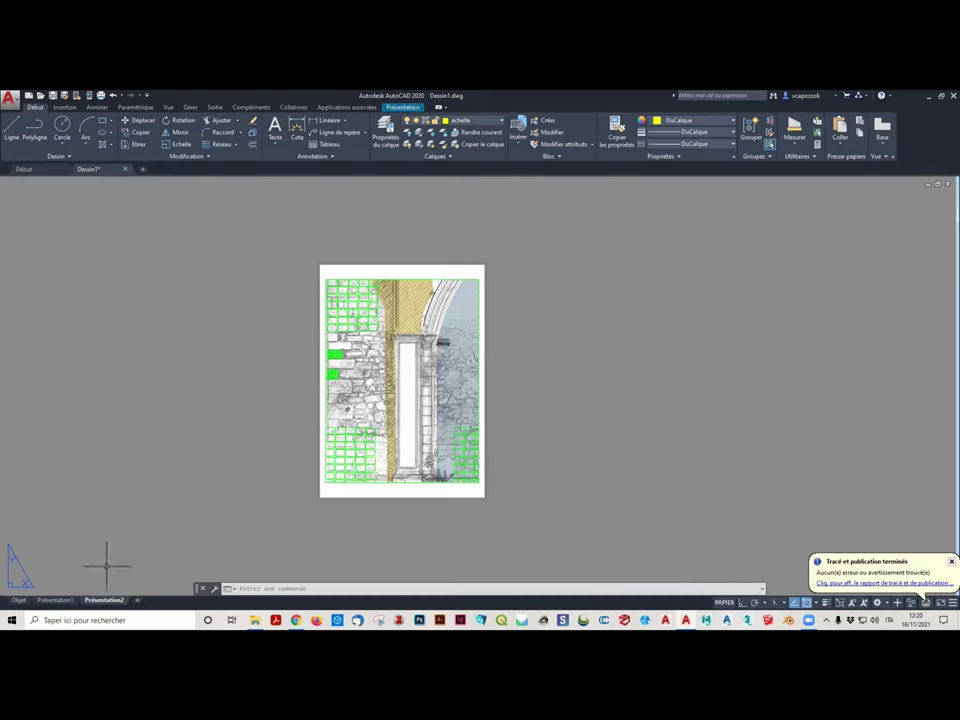
Create the Présentation3 layout and change its page setup to portrait orientation
left_click(137, 600)
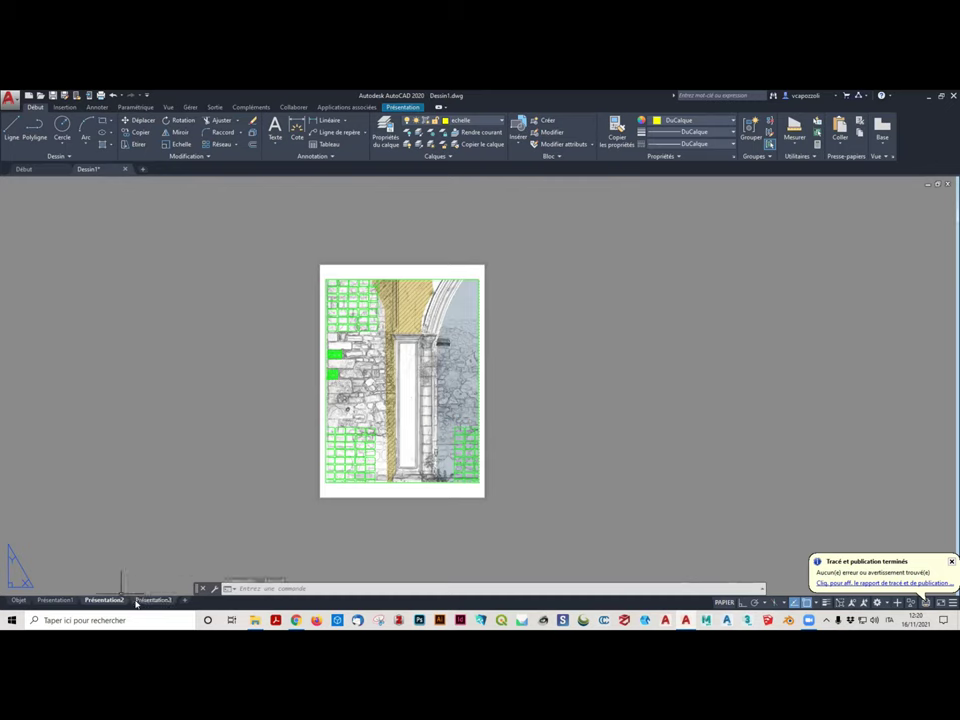
left_click(150, 600)
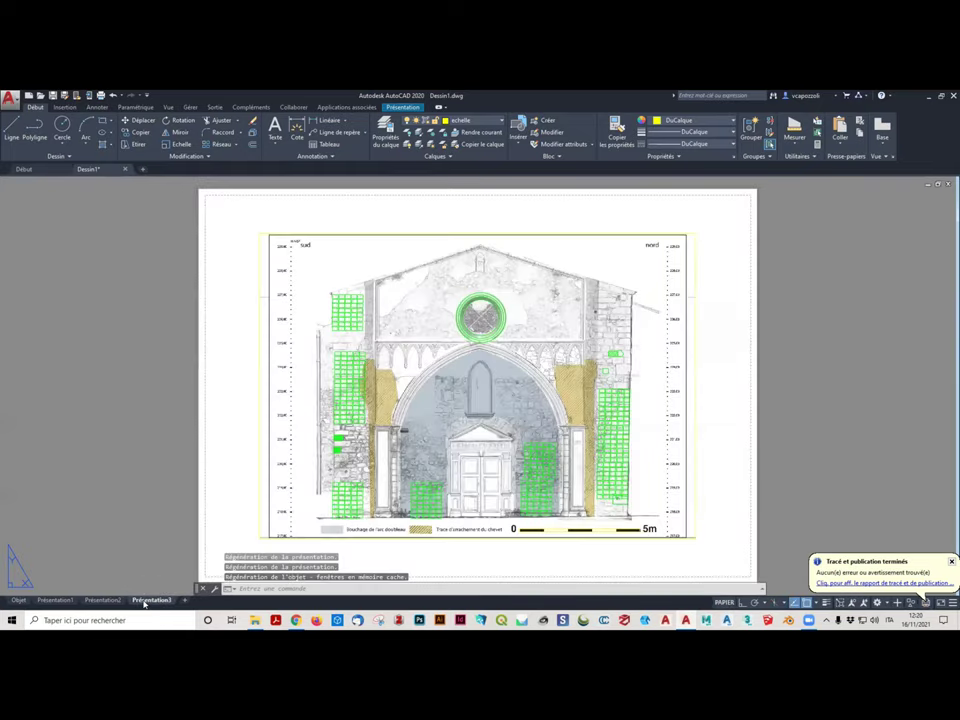
scroll(179, 437, "down", 2)
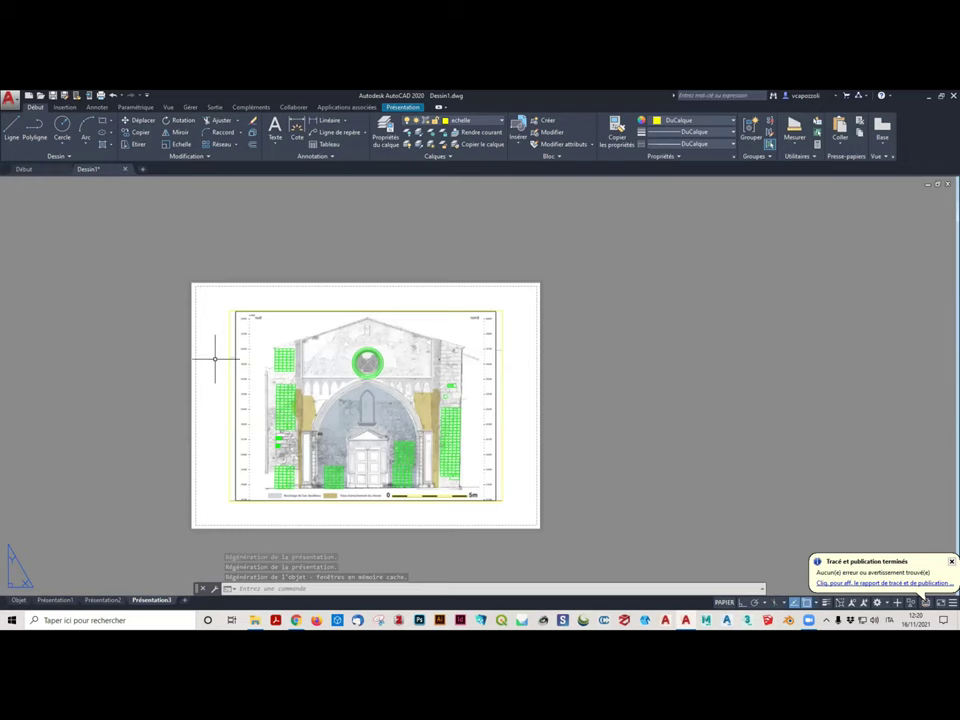
right_click(163, 599)
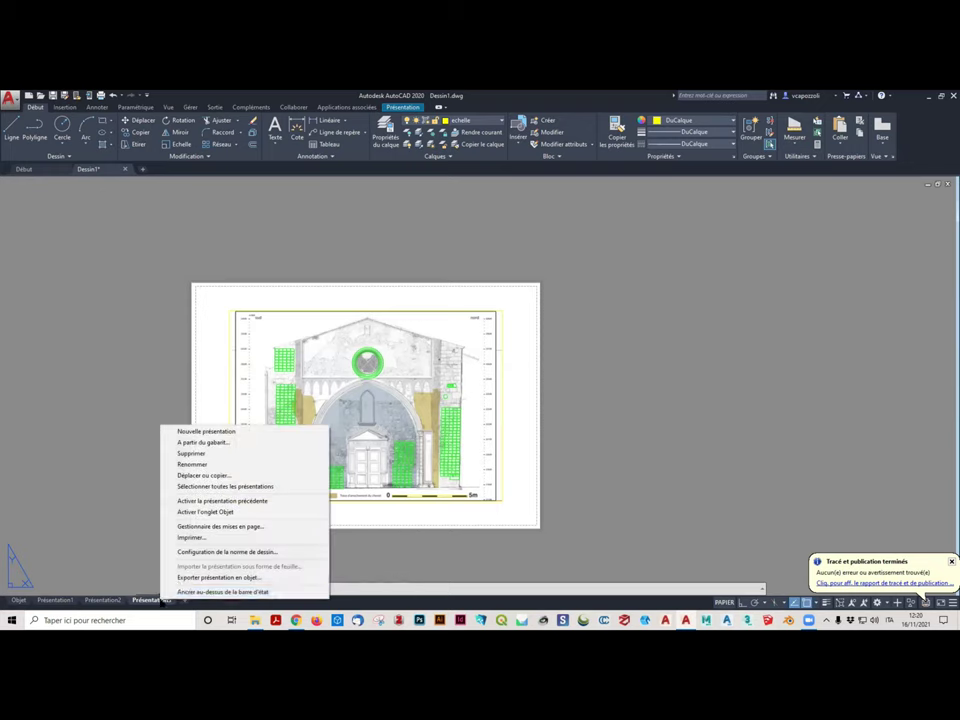
left_click(215, 526)
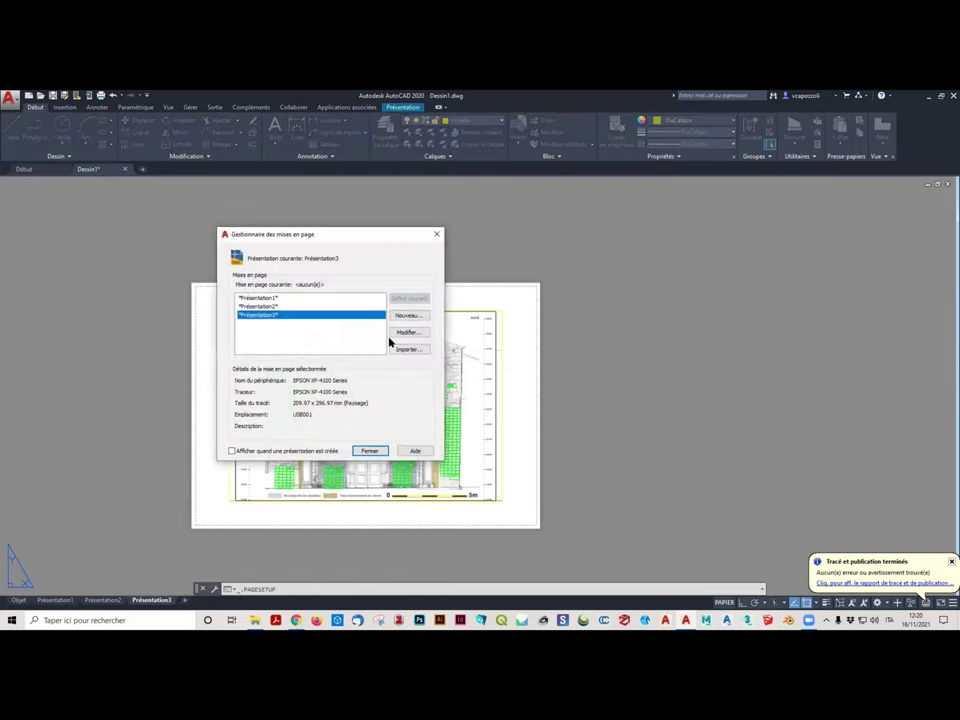
left_click(395, 333)
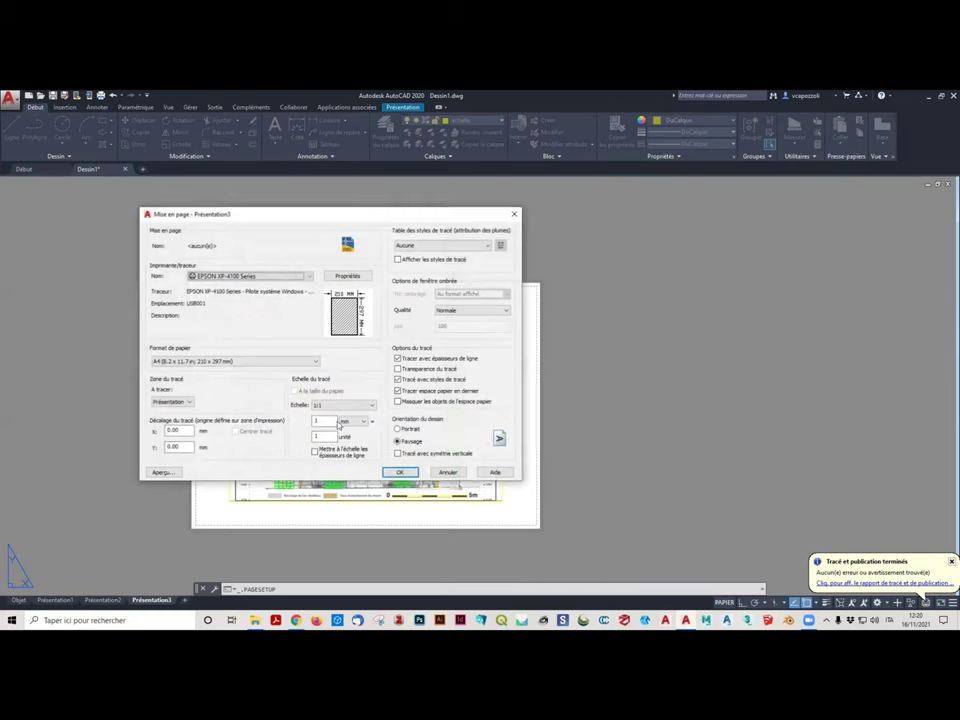
left_click(398, 428)
left_click(399, 472)
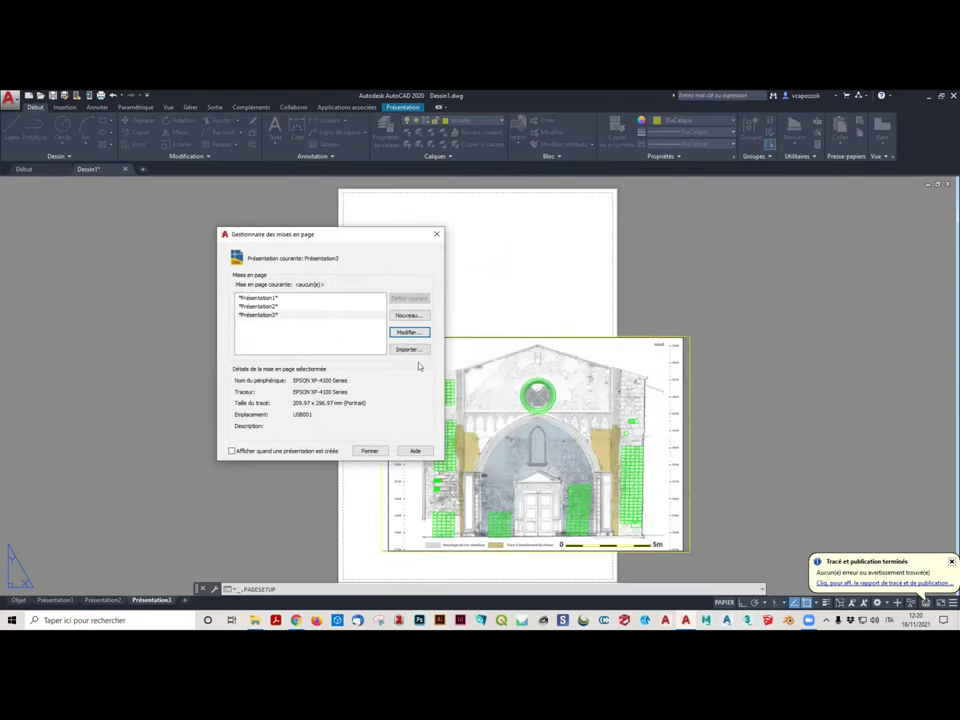
left_click(369, 450)
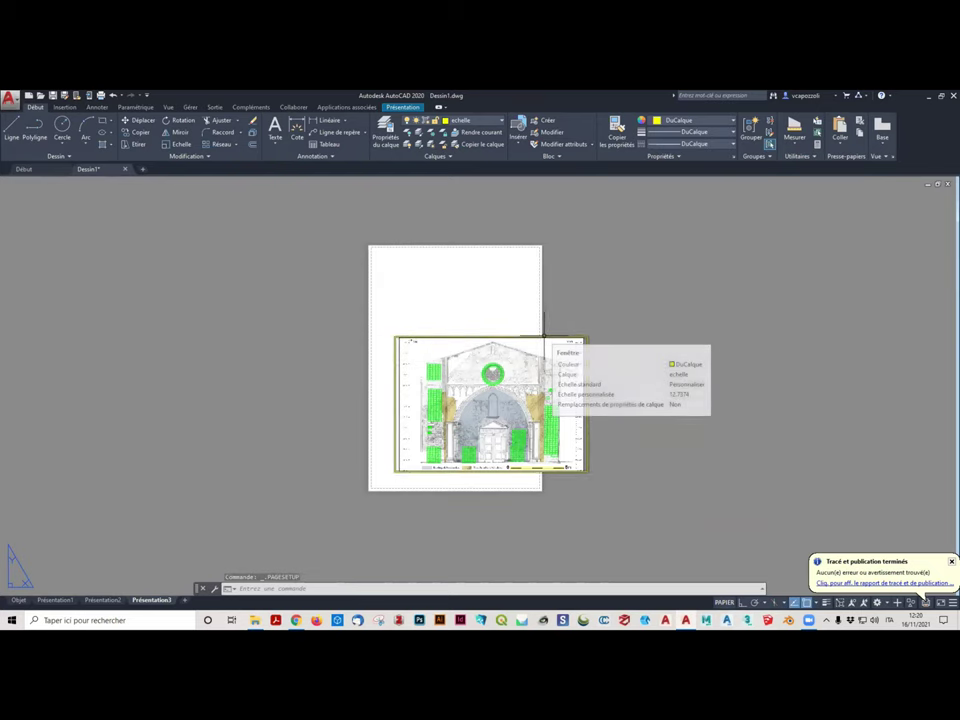
Stretch the Présentation3 viewport's top-right and top-left corners up to the sheet's top edge
left_click(544, 337)
right_click(544, 337)
key("Escape")
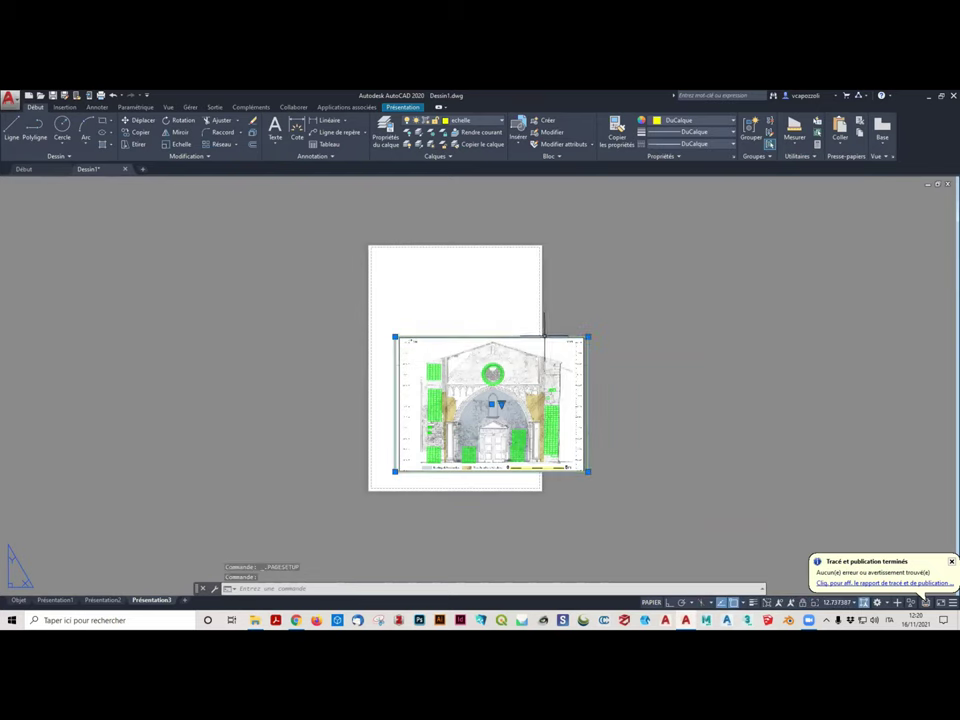
left_click(588, 337)
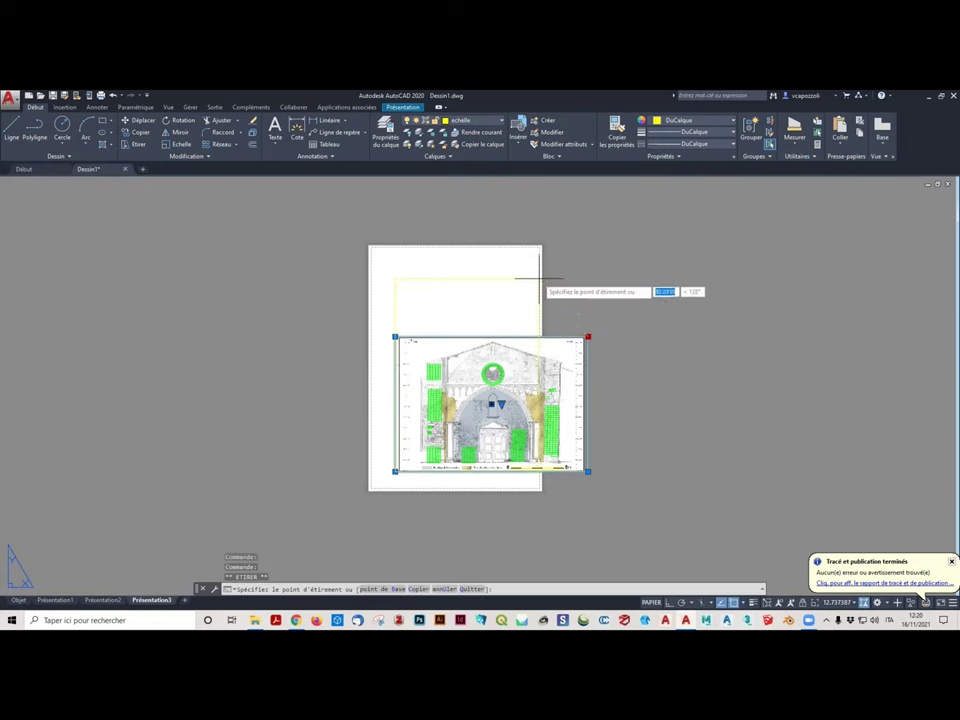
scroll(535, 270, "up", 2)
scroll(530, 250, "up", 2)
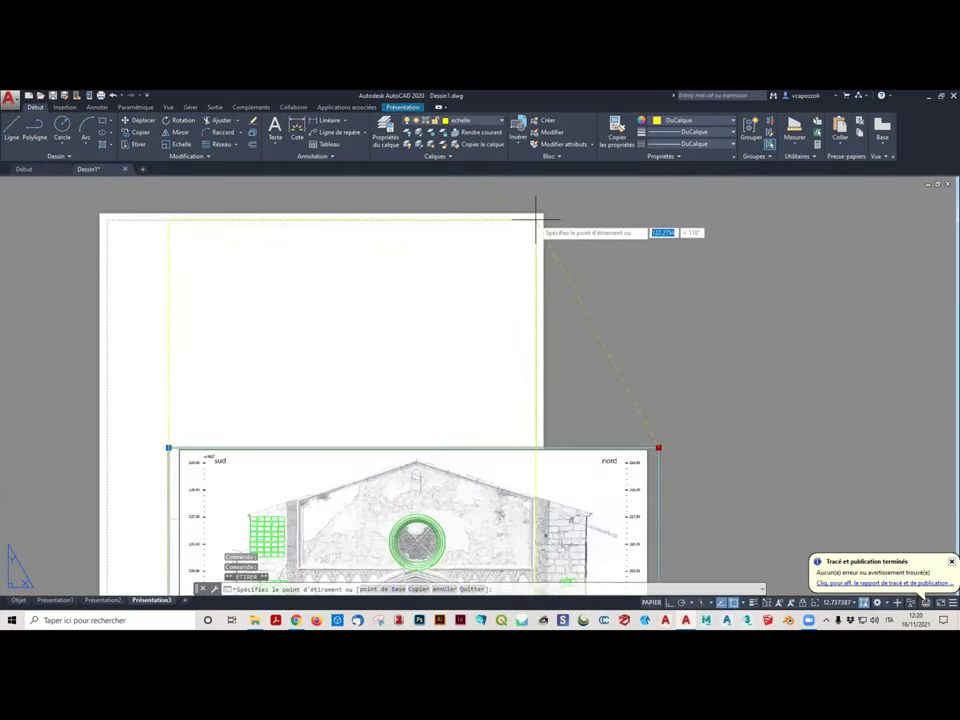
left_click(535, 218)
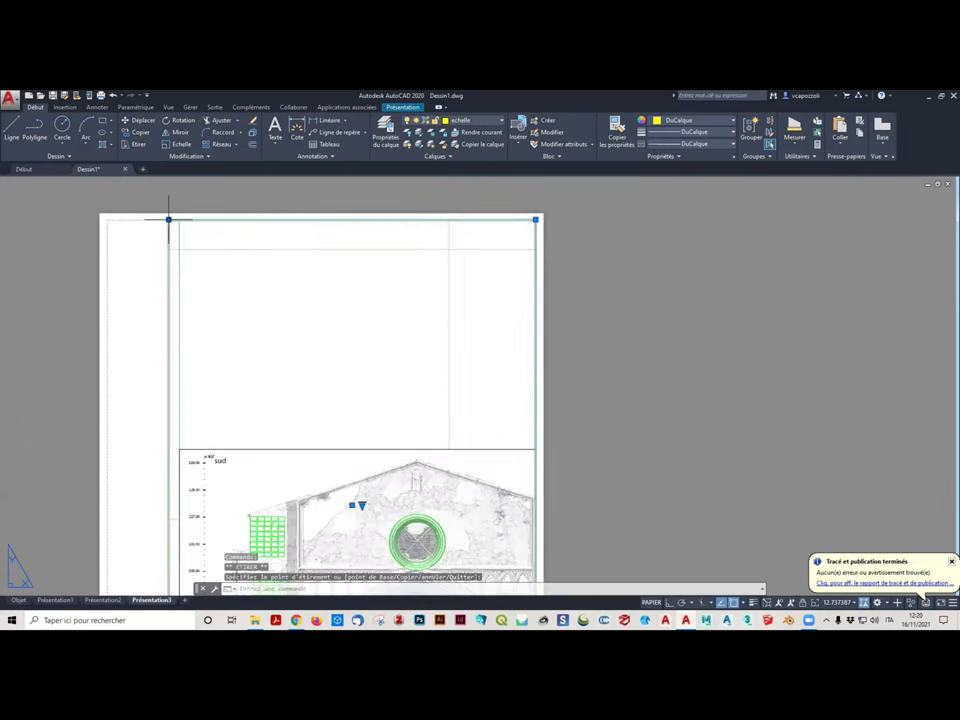
left_click(168, 219)
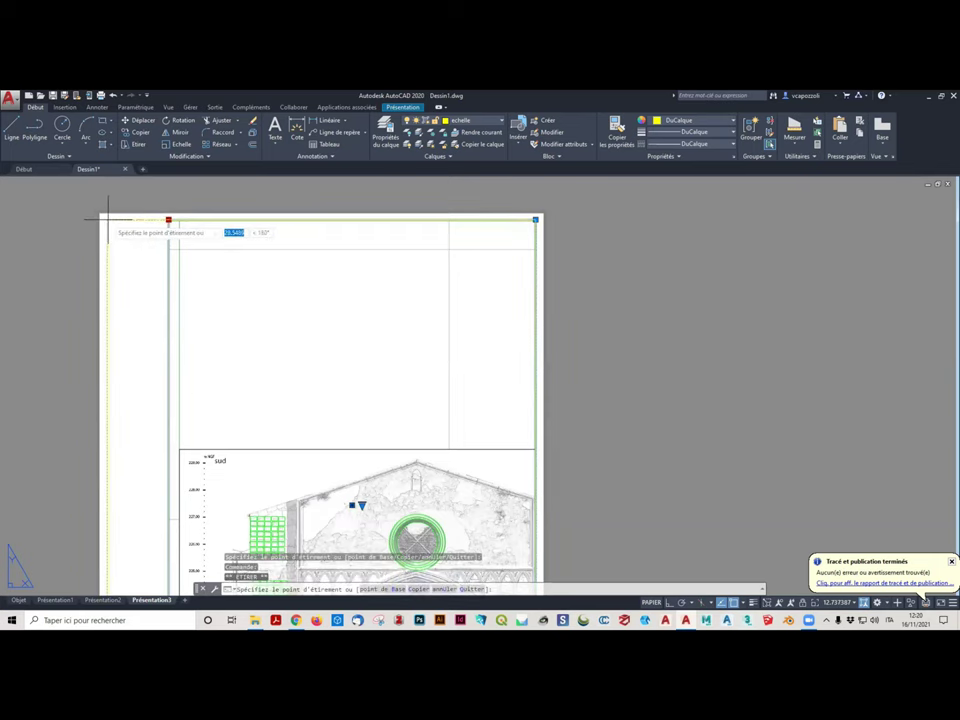
left_click(101, 216)
Extend the viewport's bottom-right corner down to the paper's bottom edge and recentre the page
scroll(150, 245, "down", 4)
middle_click_drag(152, 245, 217, 248)
scroll(200, 292, "up", 4)
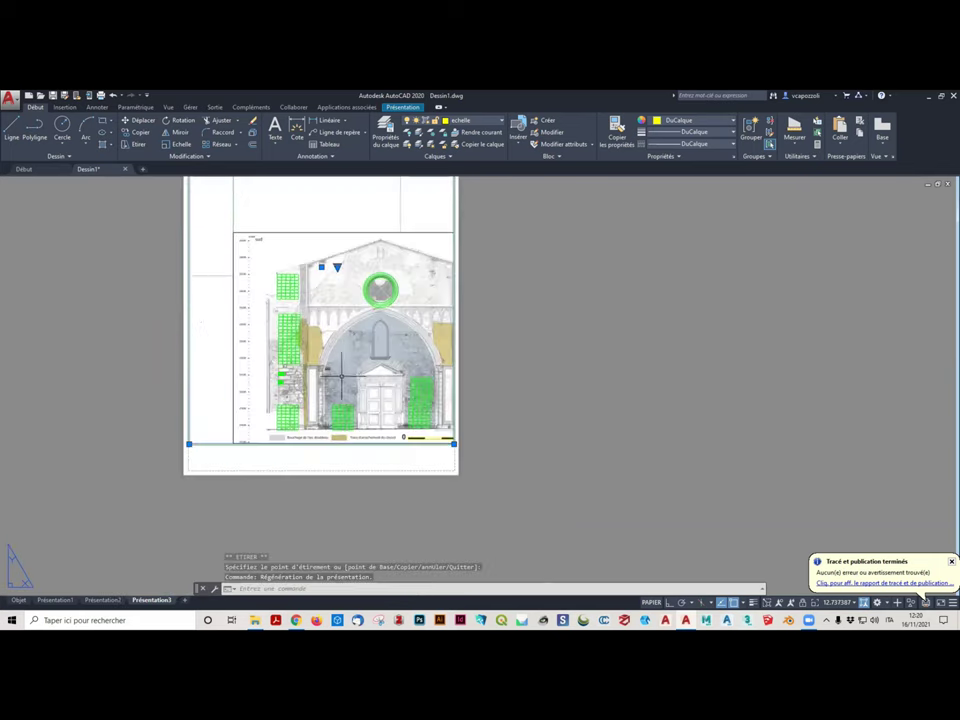
left_click(455, 443)
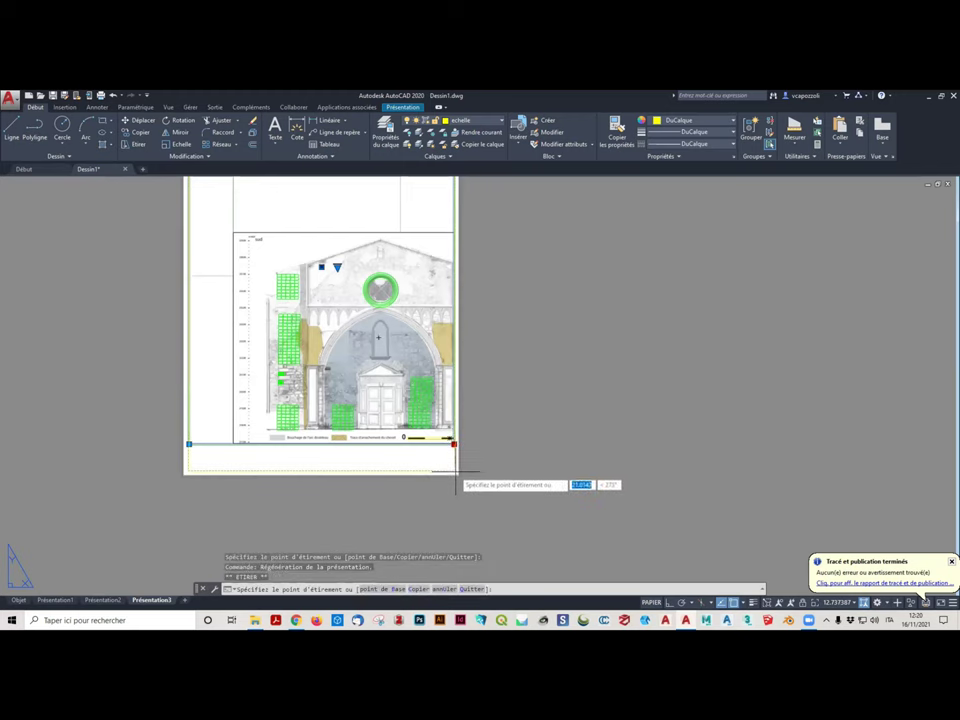
left_click(455, 471)
scroll(268, 462, "down", 4)
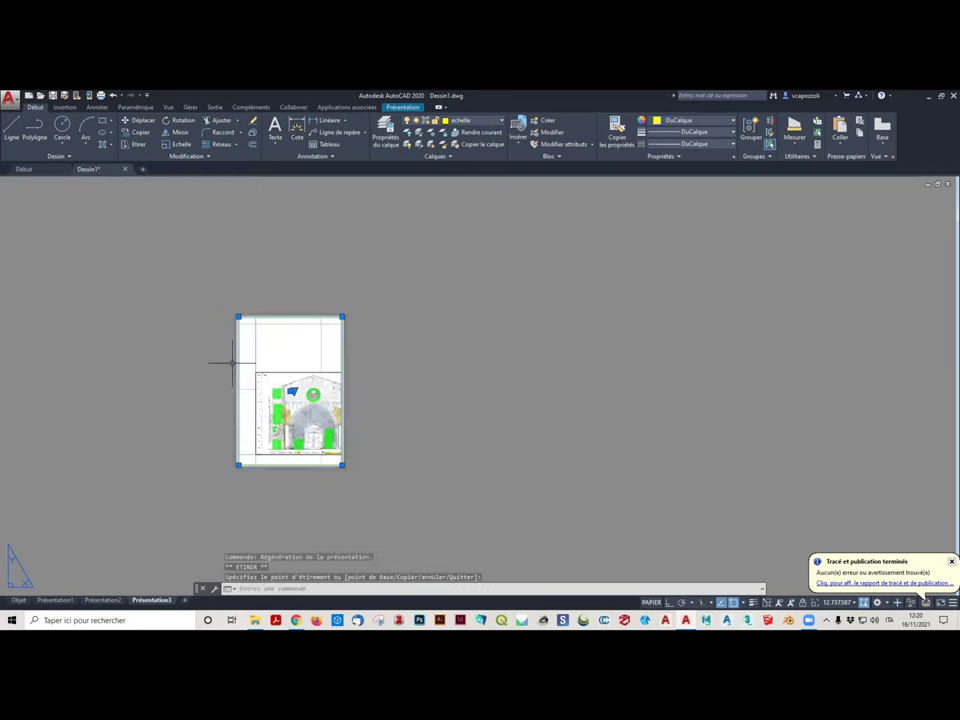
middle_click_drag(221, 360, 307, 348)
scroll(311, 343, "up", 4)
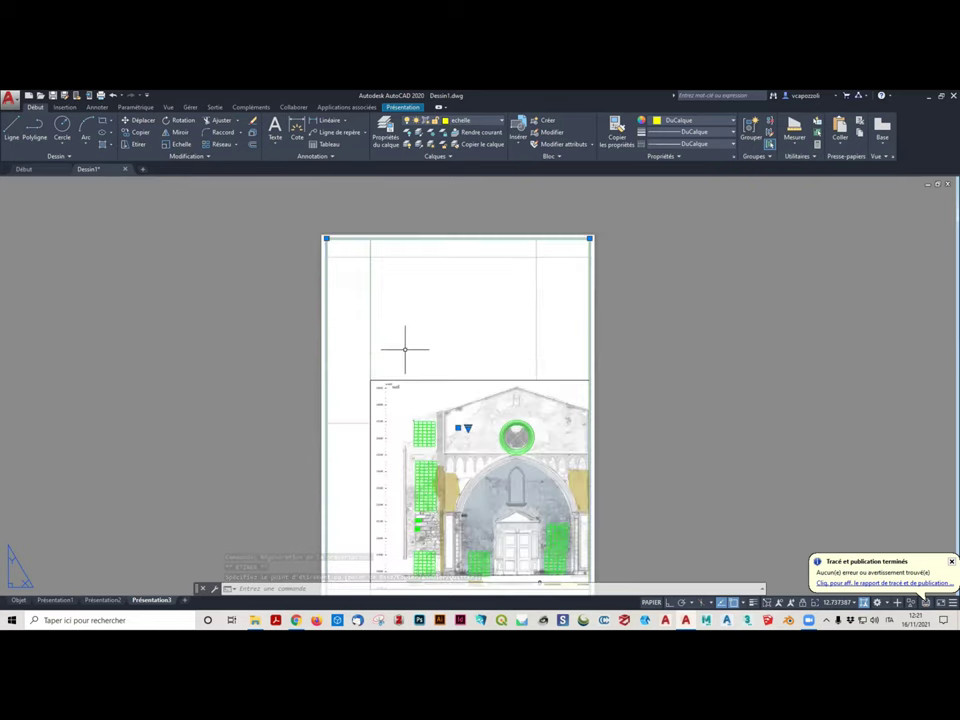
scroll(404, 346, "down", 2)
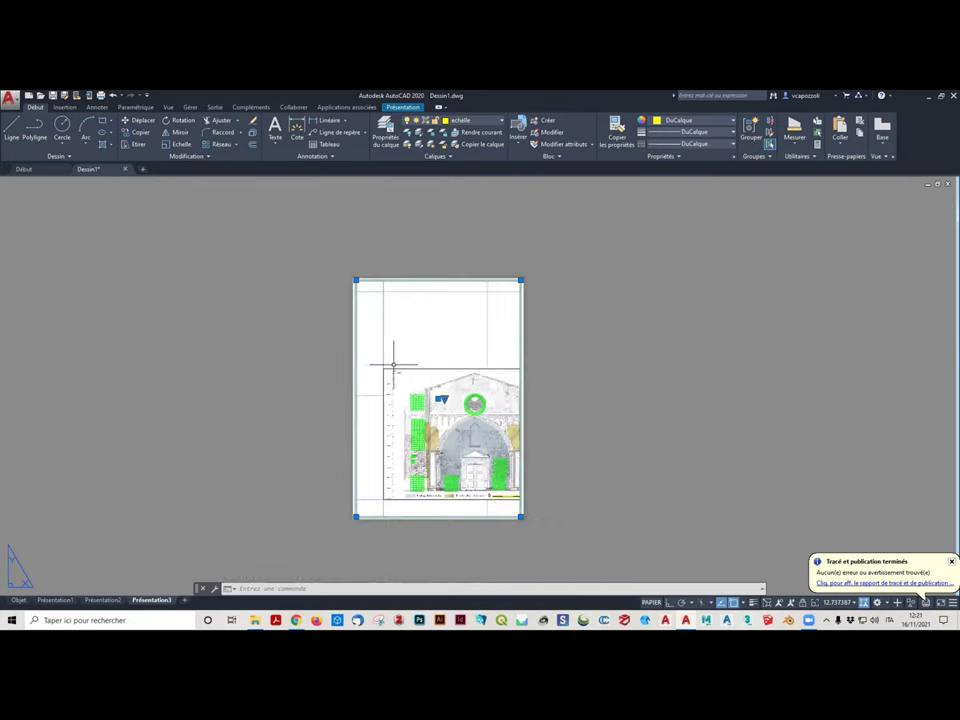
Activate the Présentation3 viewport and zoom it to a 1000/50XP scale
left_click(651, 603)
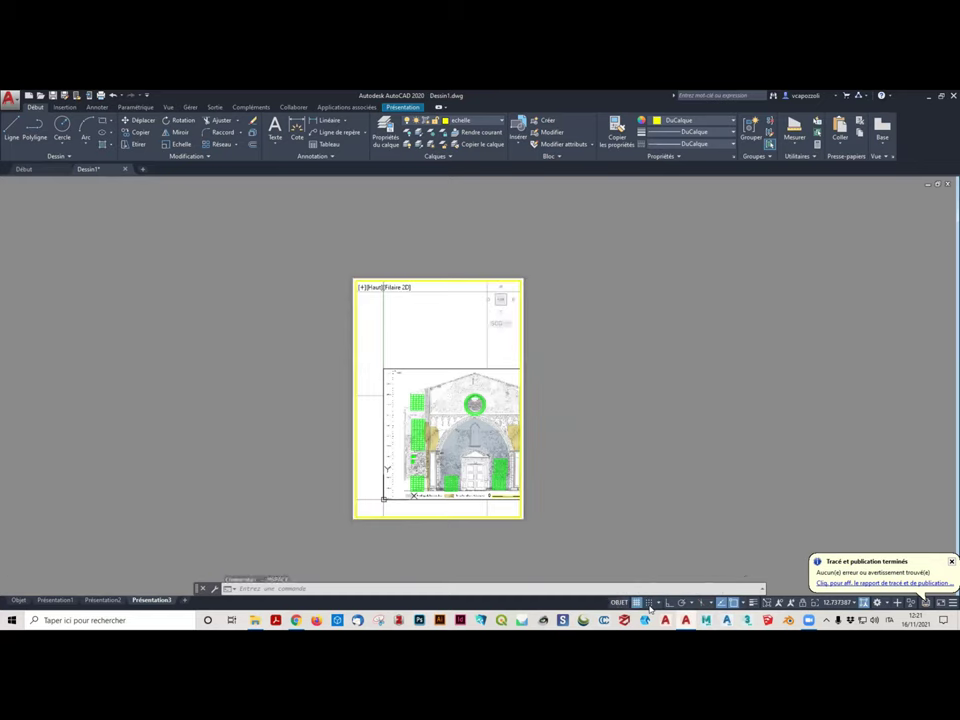
scroll(428, 410, "up", 2)
scroll(428, 412, "up", 3)
scroll(438, 420, "down", 1)
scroll(440, 420, "down", 5)
middle_click_drag(440, 420, 444, 408)
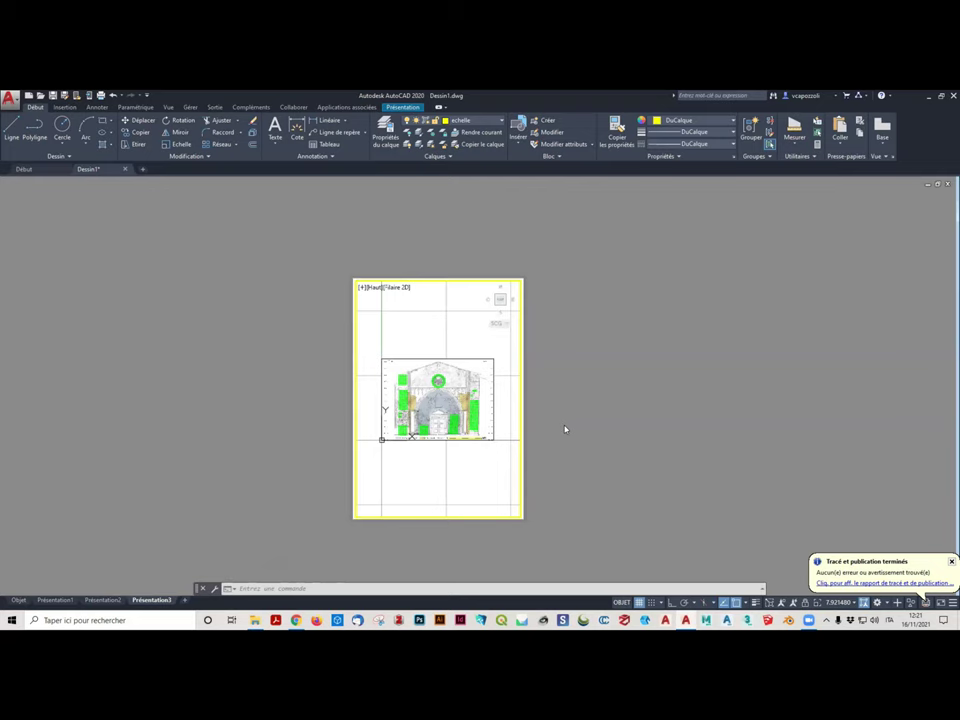
left_click(384, 591)
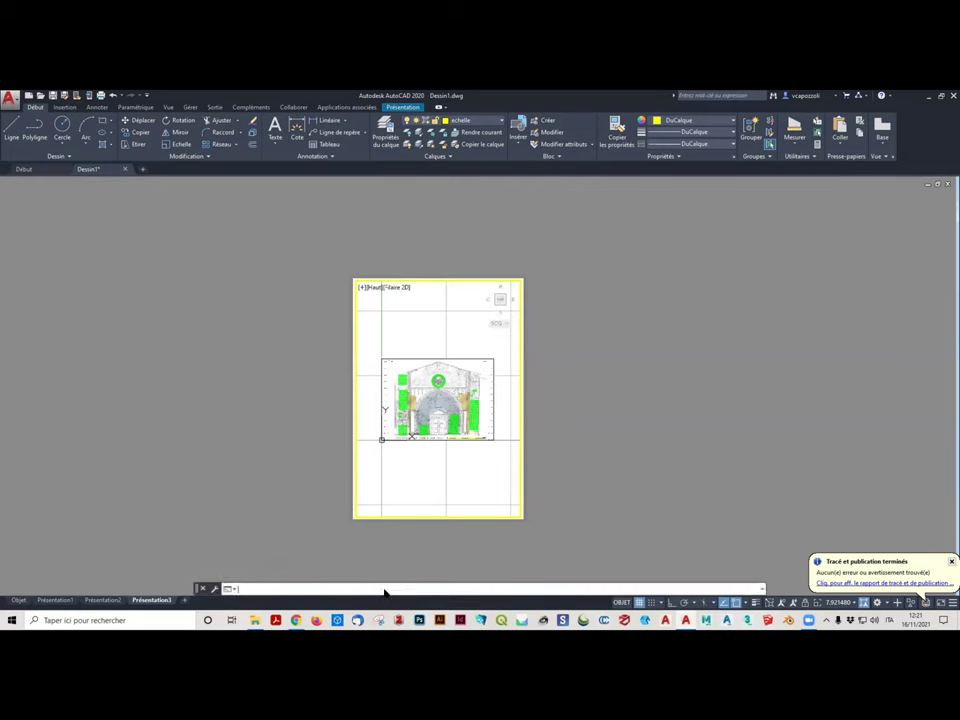
type("zoo")
type("m")
key("Return")
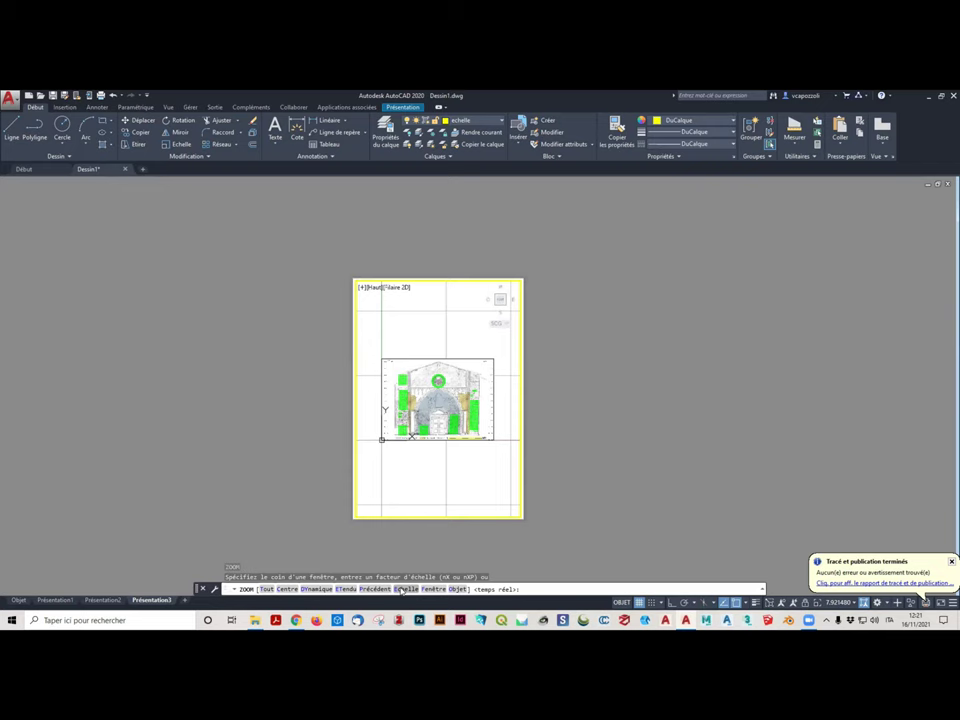
left_click(404, 589)
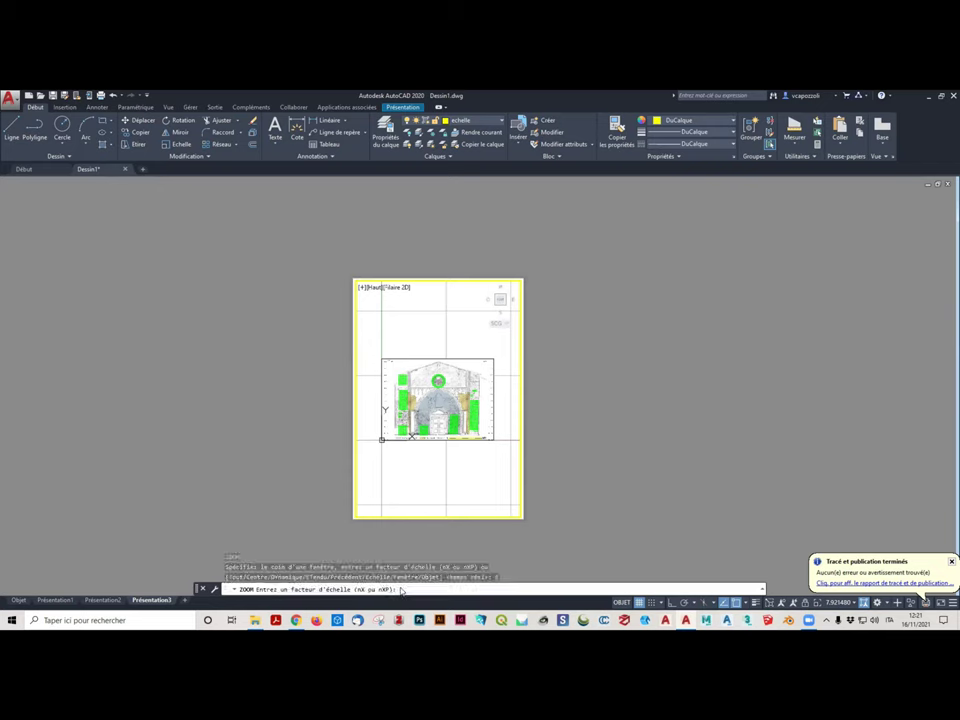
type("1000")
type("/50XP")
key("Return")
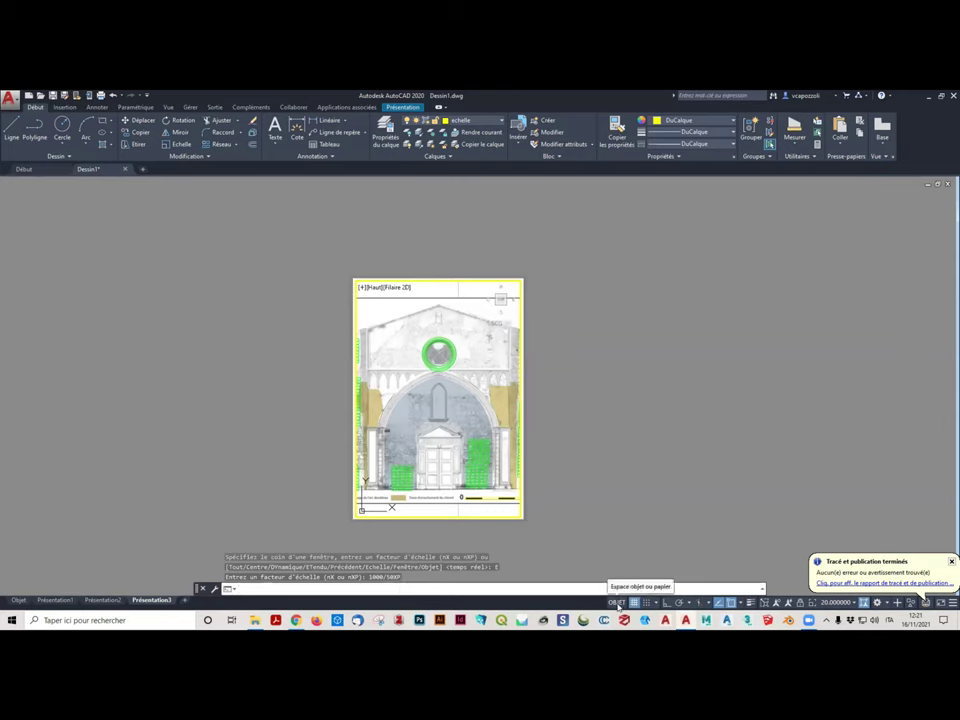
Reapply the zoom scale as 10x50XP and pan to frame the façade in the viewport
scroll(455, 437, "down", 4)
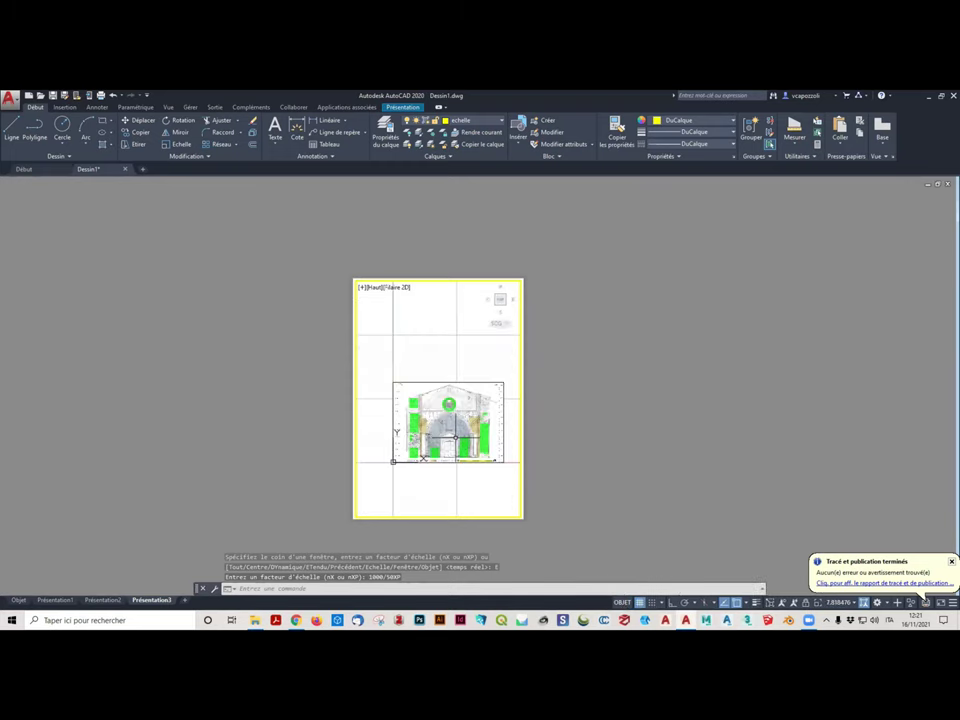
left_click(321, 589)
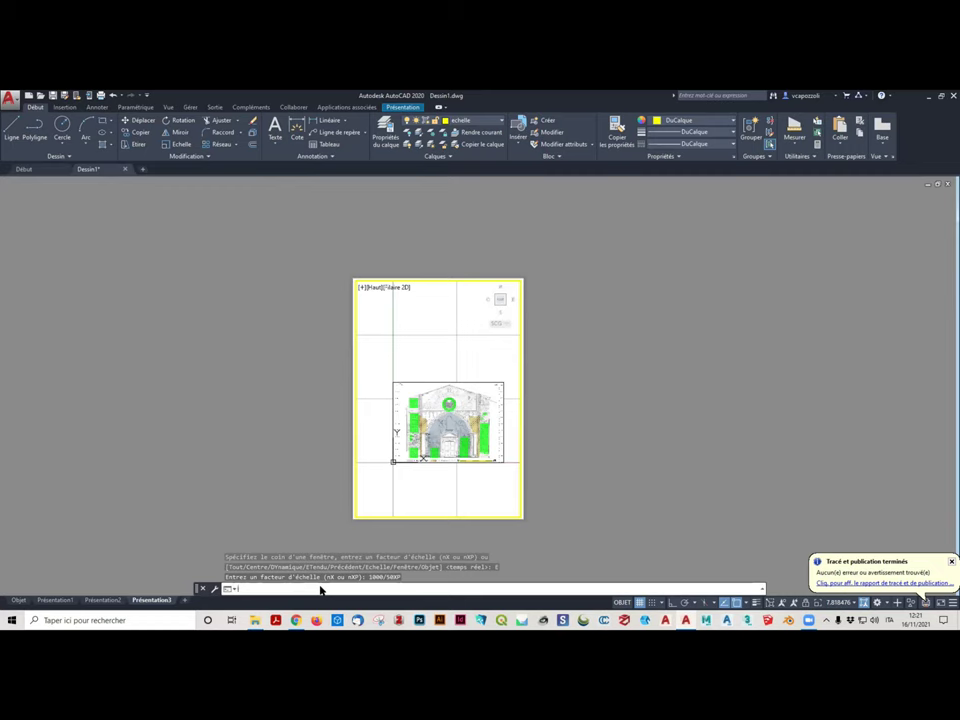
type("zoom")
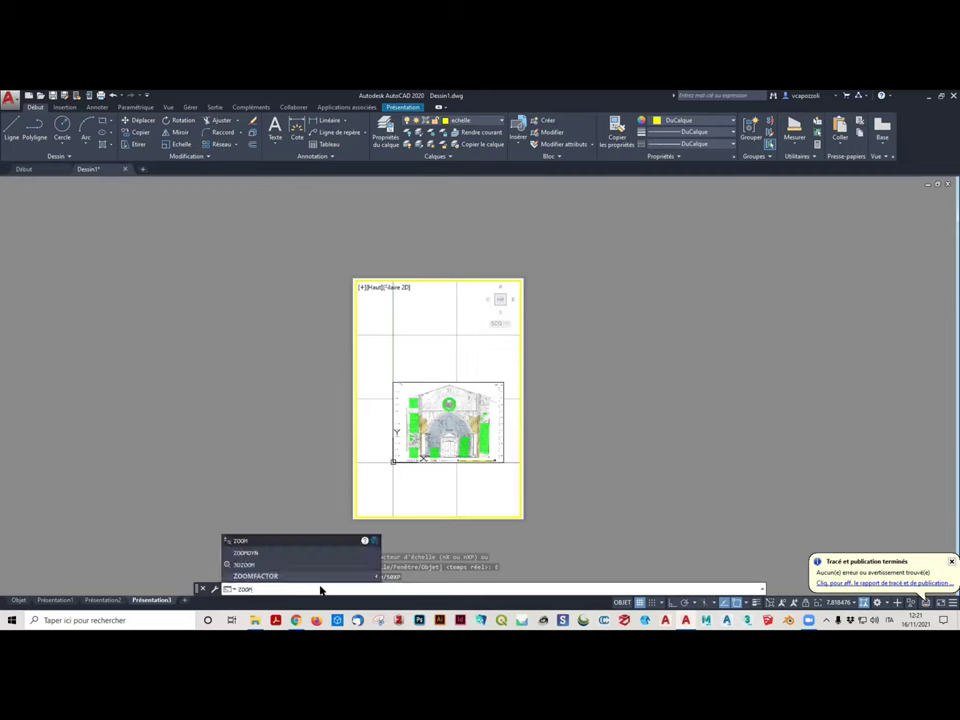
key("Return")
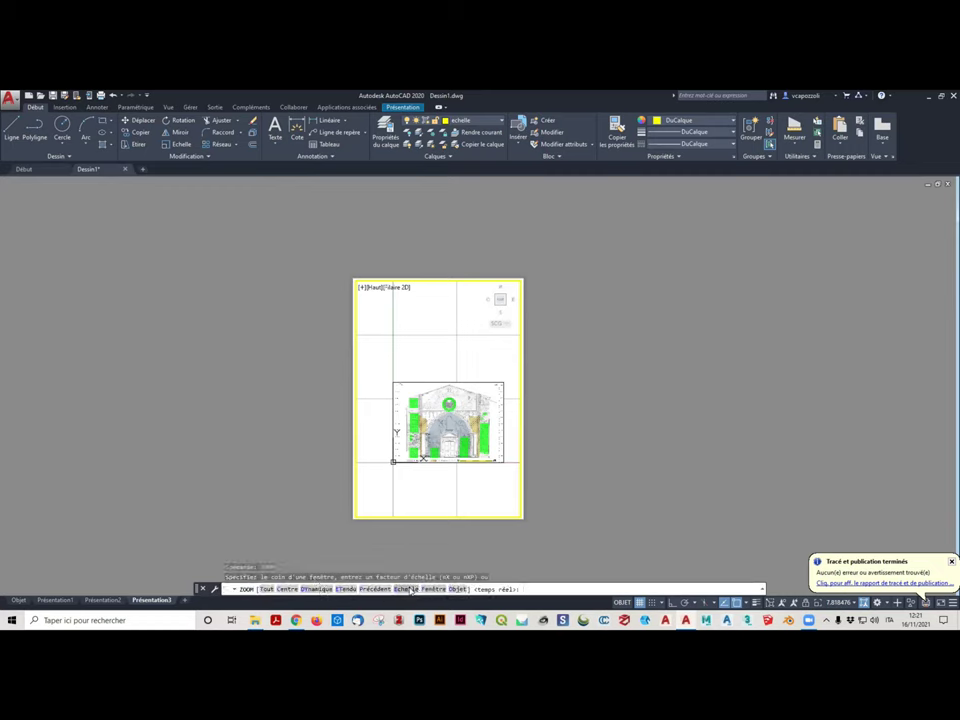
left_click(408, 589)
type("10x/")
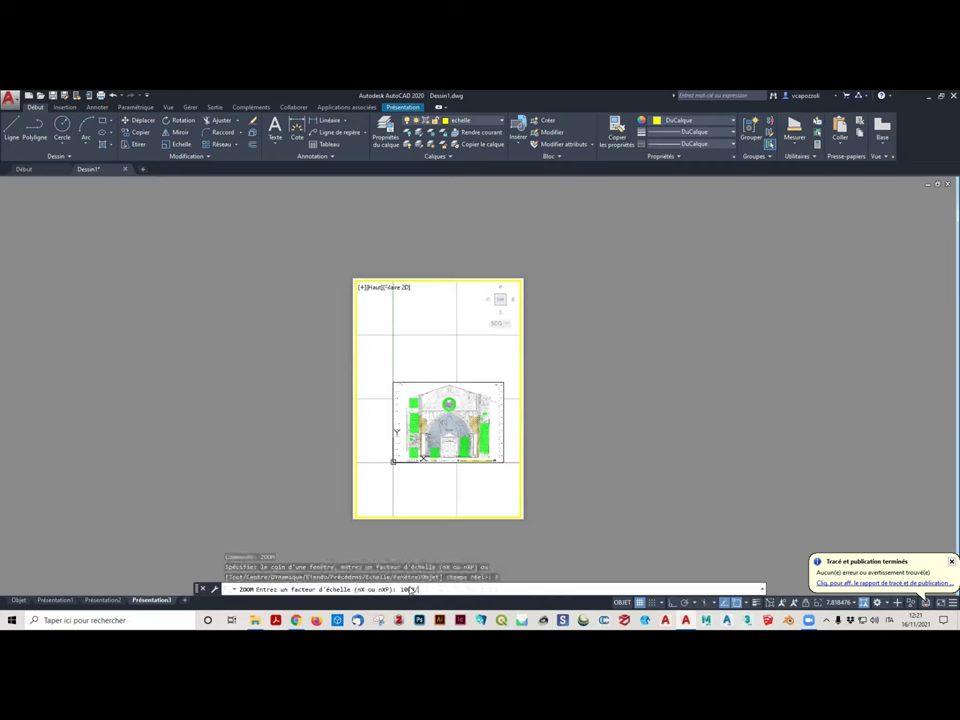
type("50XP")
key("Return")
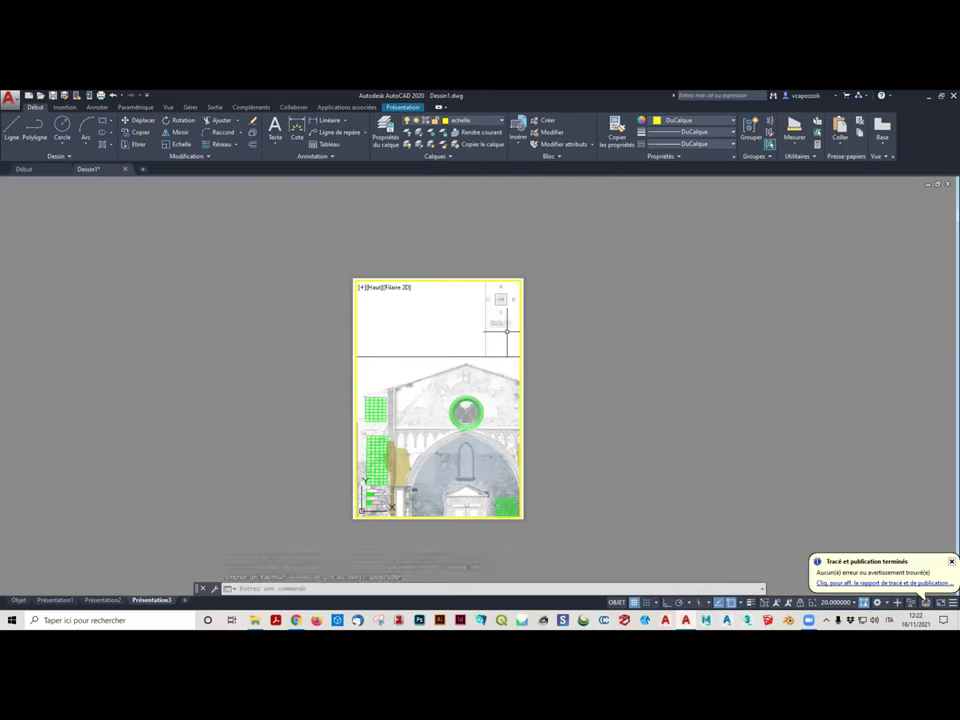
middle_click_drag(499, 445, 477, 397)
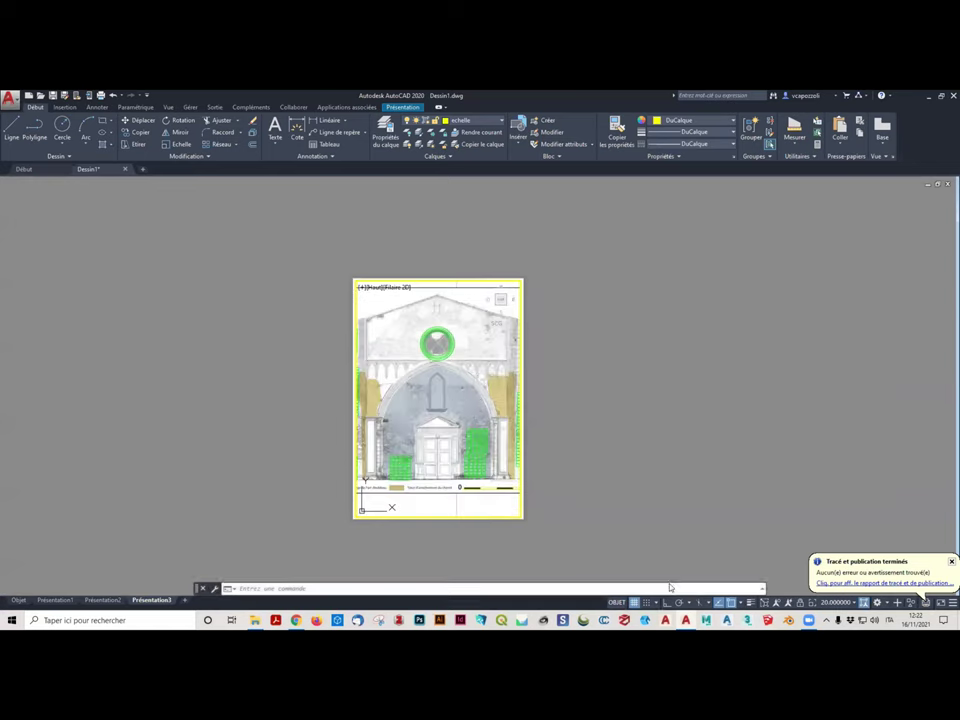
Return to paper space and set up a plot to AutoCAD PDF (General Documentation).pc3
left_click(617, 606)
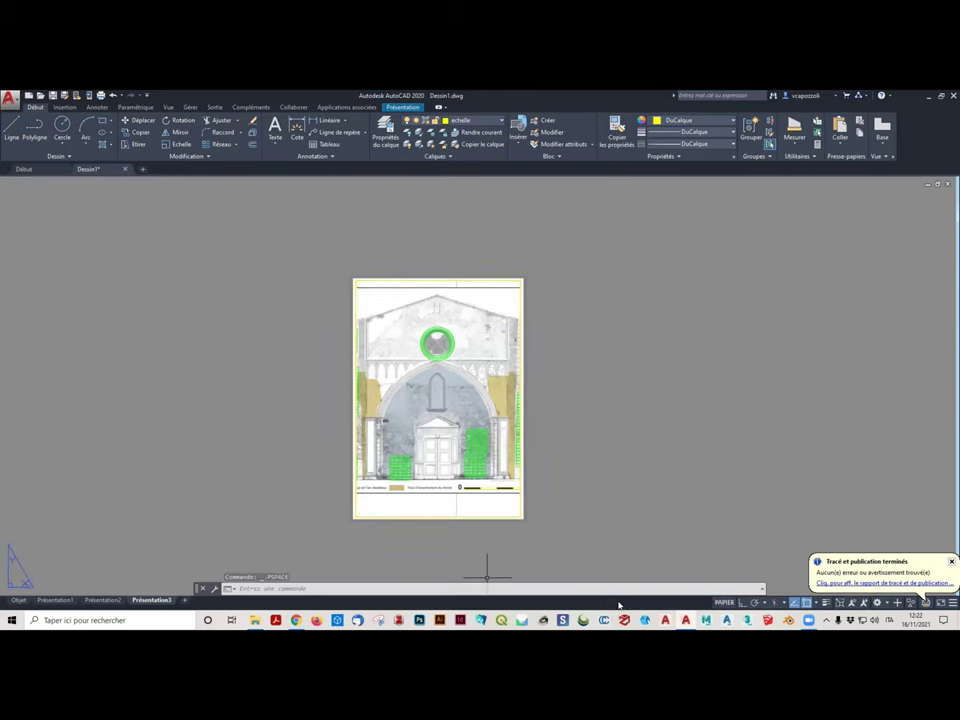
scroll(476, 390, "down", 3)
scroll(471, 390, "up", 4)
scroll(469, 388, "down", 5)
scroll(465, 388, "up", 5)
scroll(465, 388, "down", 2)
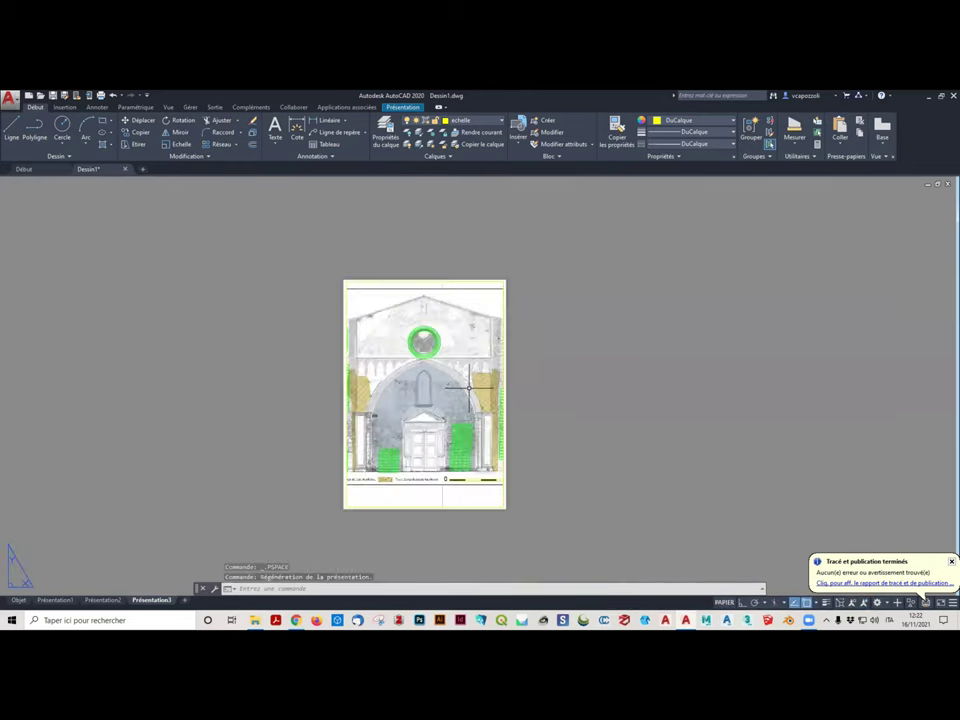
left_click(10, 102)
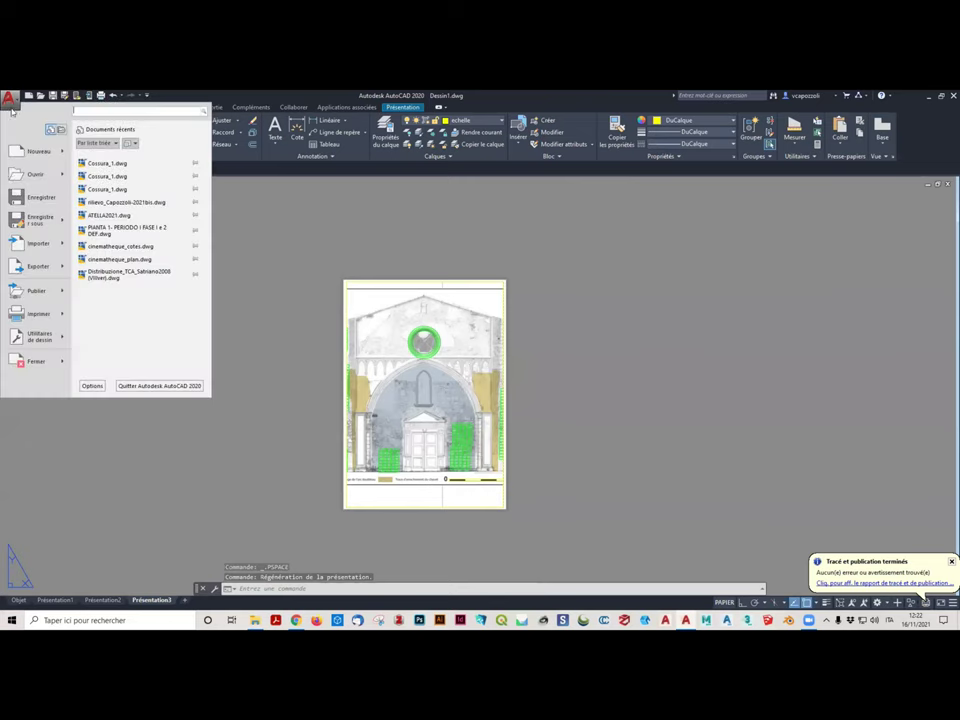
left_click(31, 316)
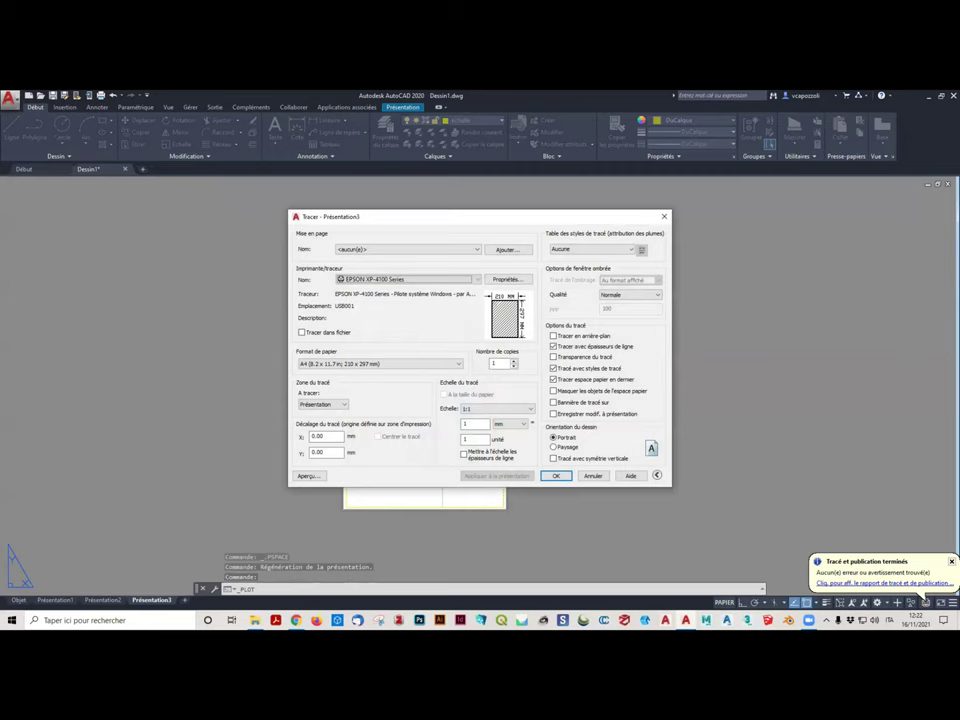
left_click(420, 279)
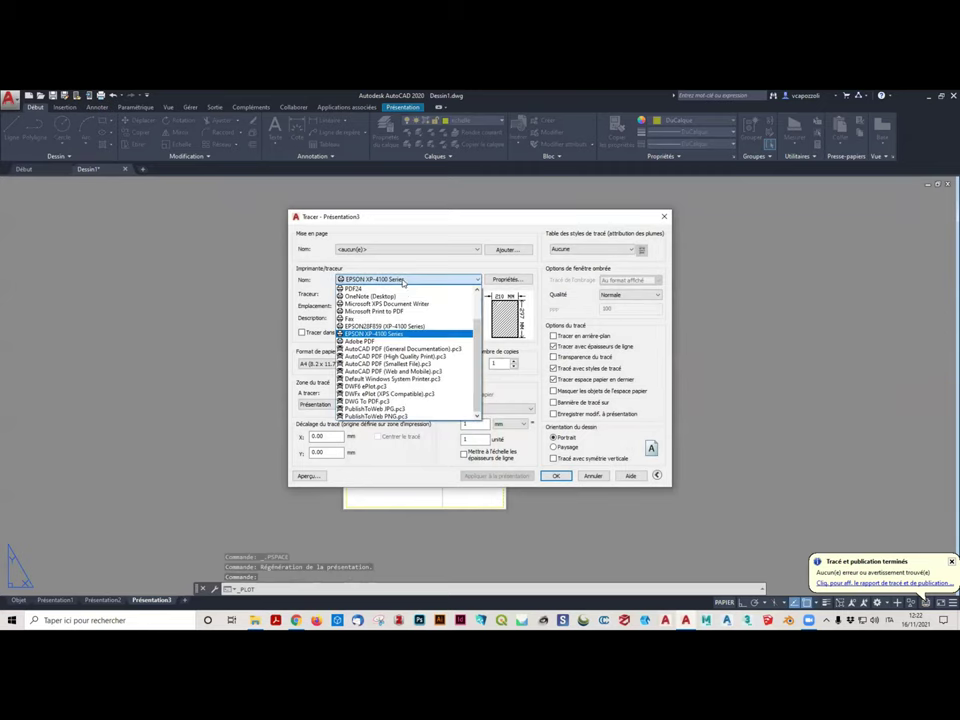
left_click(408, 352)
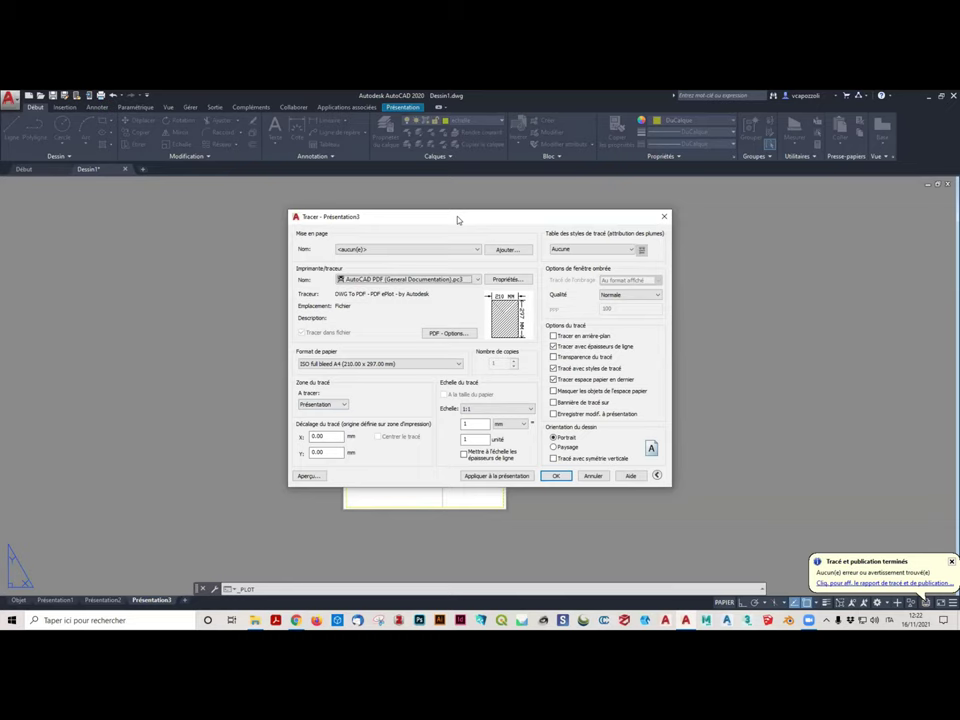
Preview the façade sheet plot, then cancel the PDF save and close the Plot dialog
left_click_drag(457, 219, 299, 175)
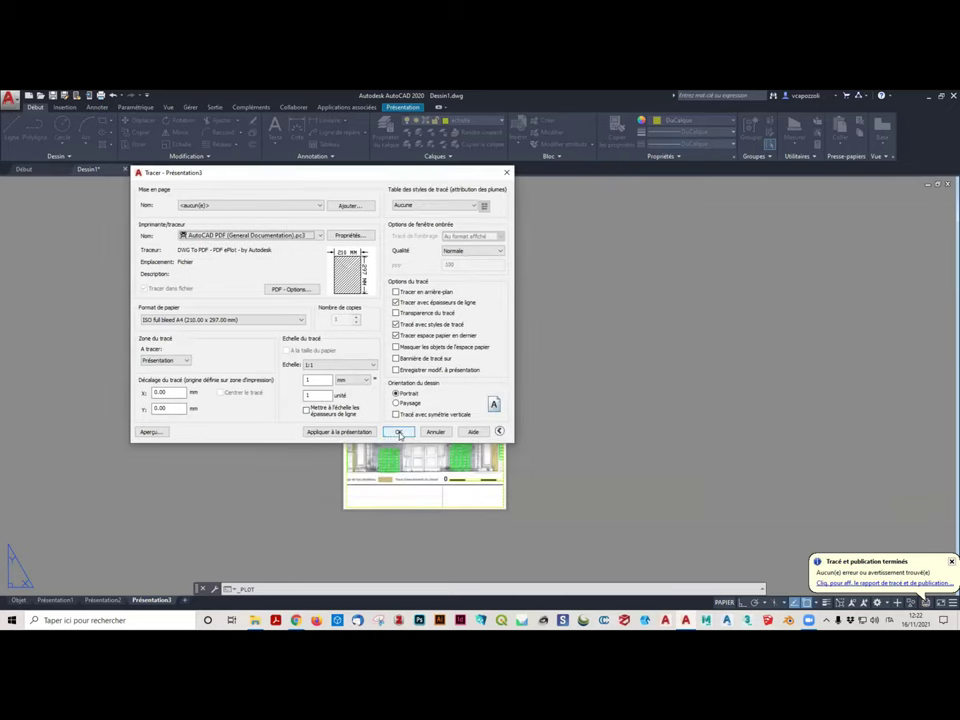
left_click(148, 432)
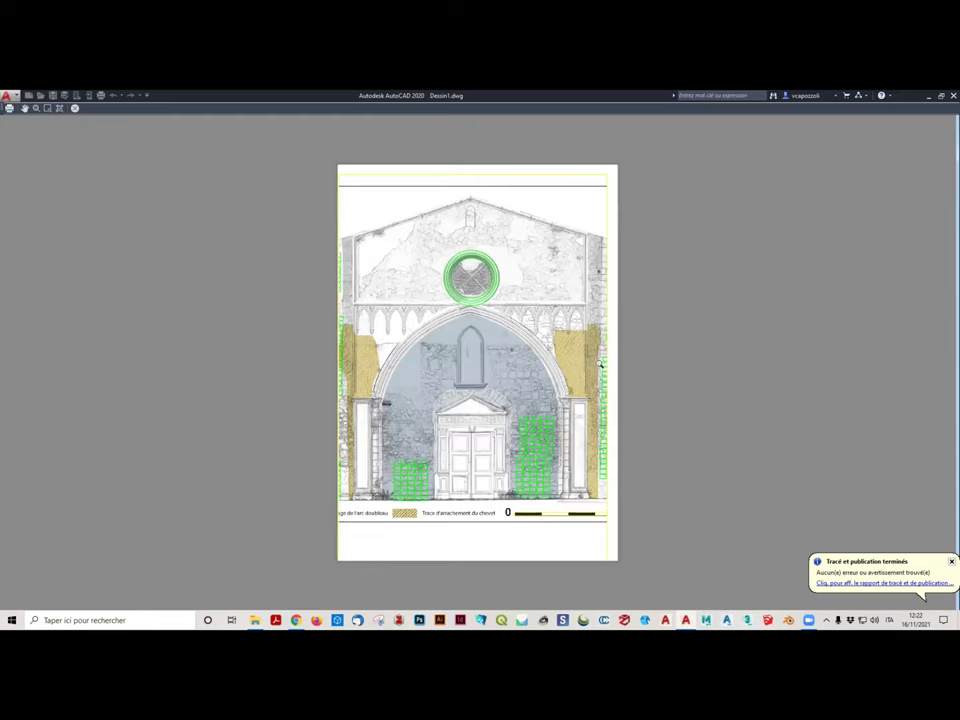
key("Escape")
left_click(529, 482)
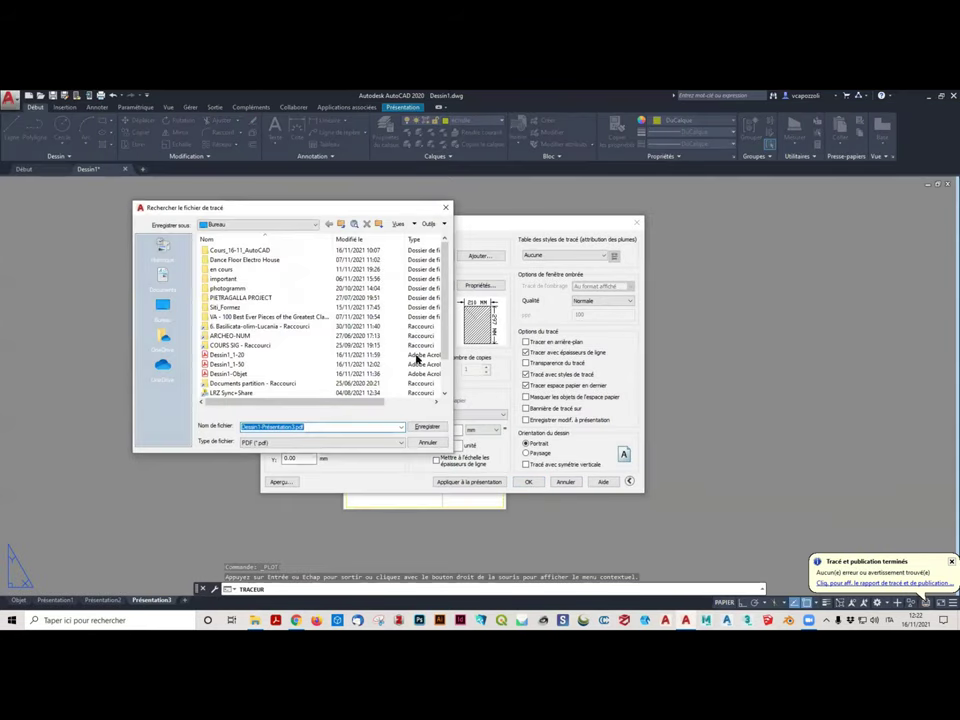
left_click(446, 207)
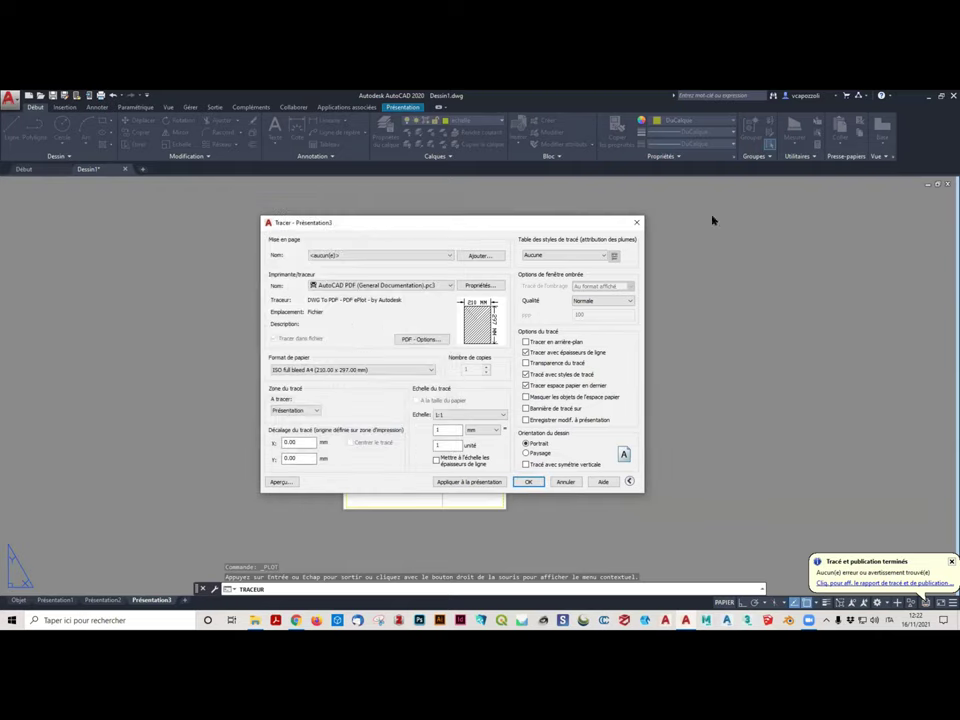
left_click(635, 221)
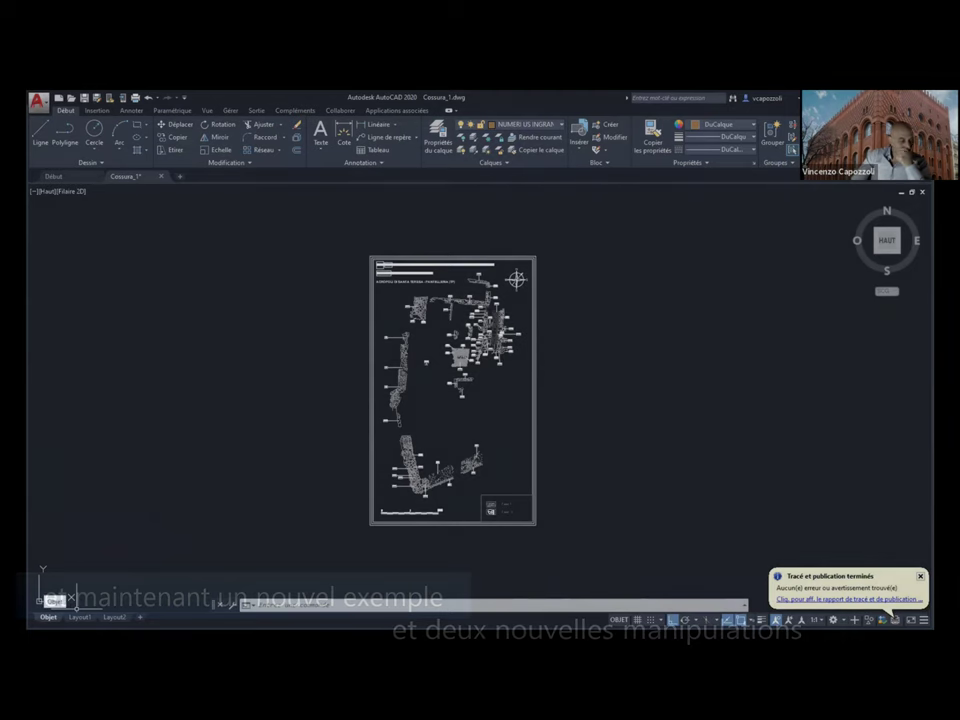
mouse_move(115, 617)
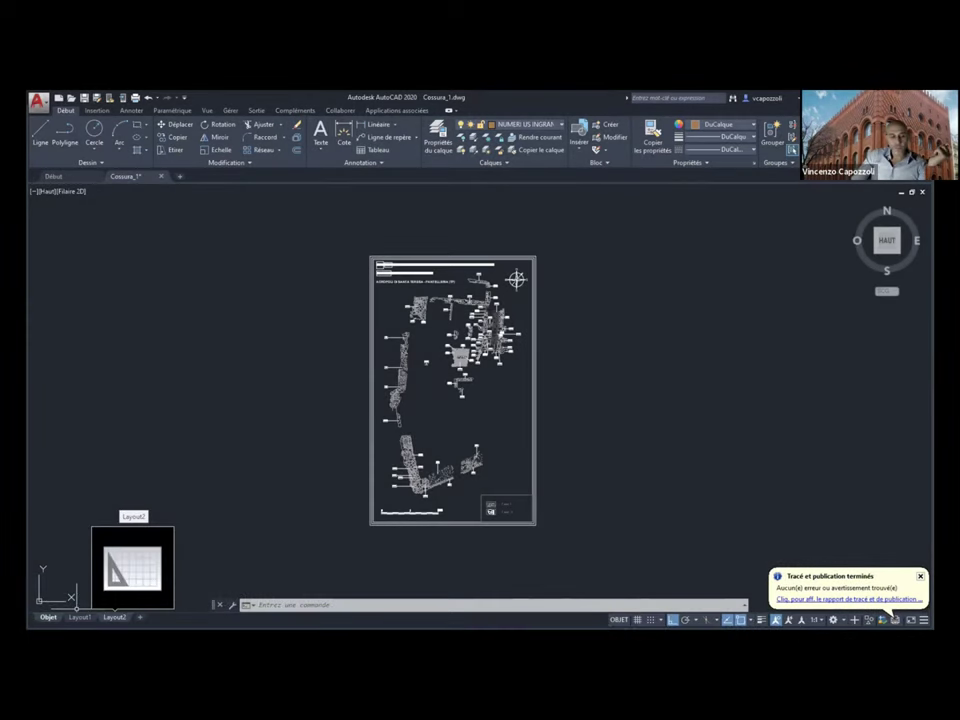
Compare the Layout2, Layout1 and Model tabs, then settle on Layout1 and pan the sheet
left_click(114, 617)
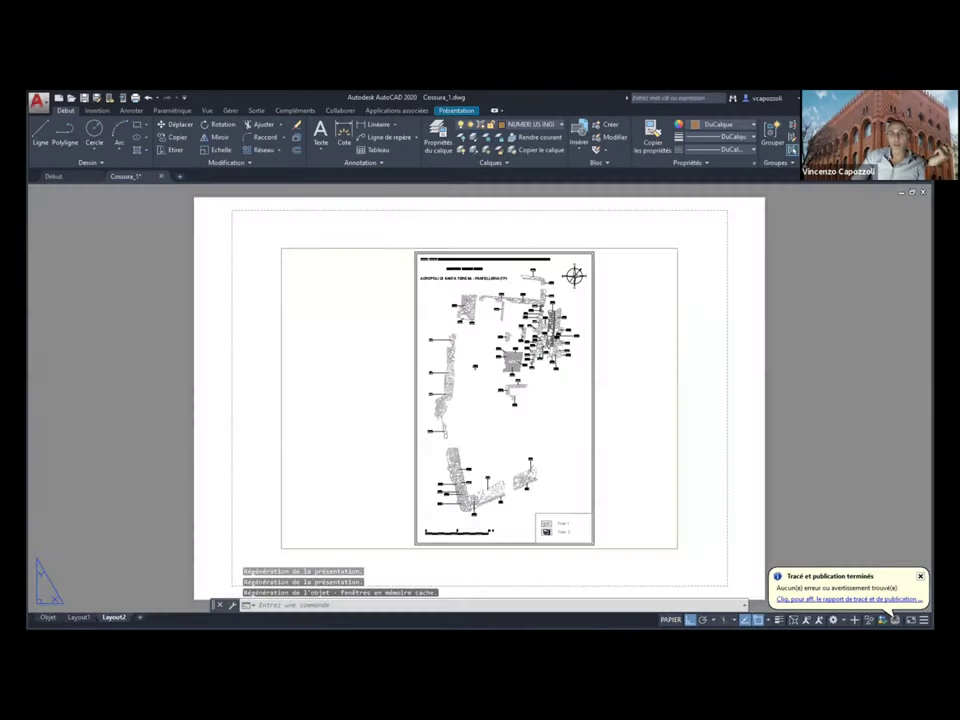
left_click(79, 617)
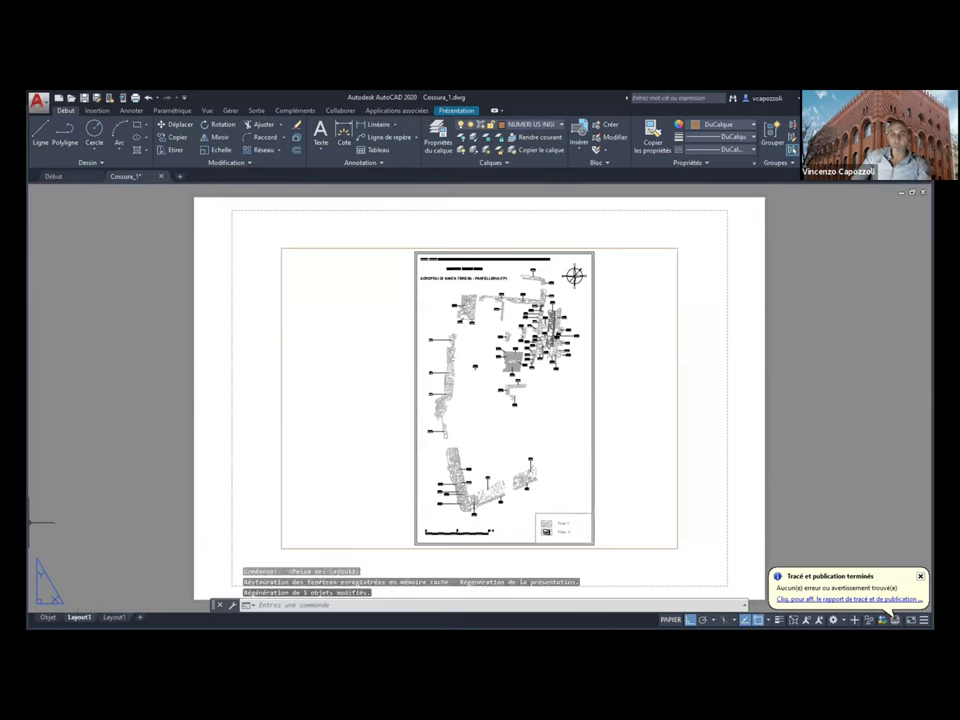
left_click(47, 617)
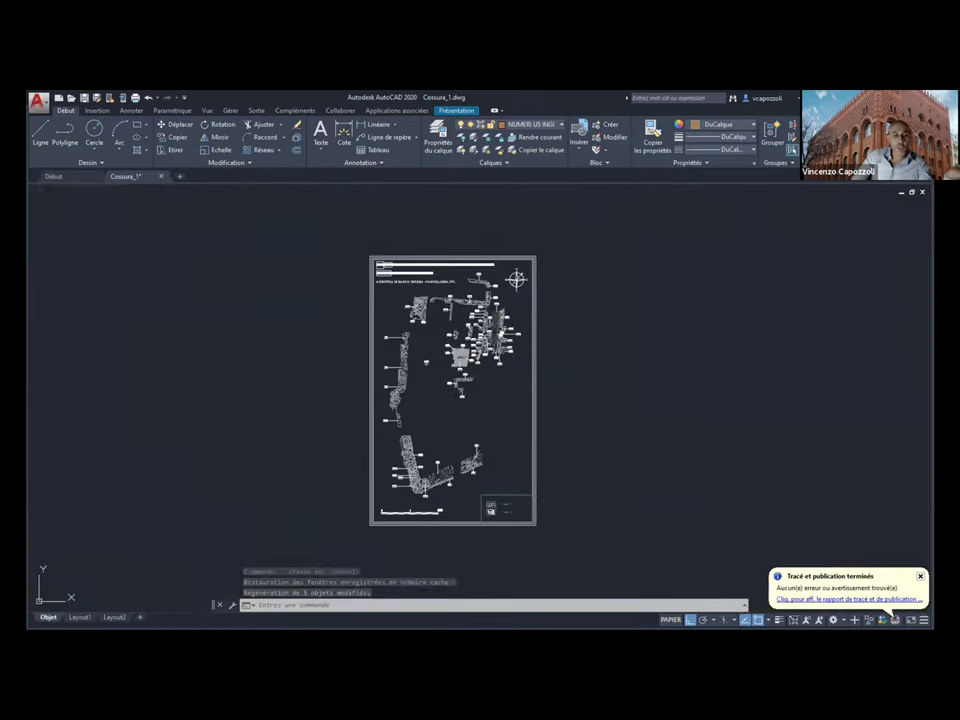
left_click(79, 617)
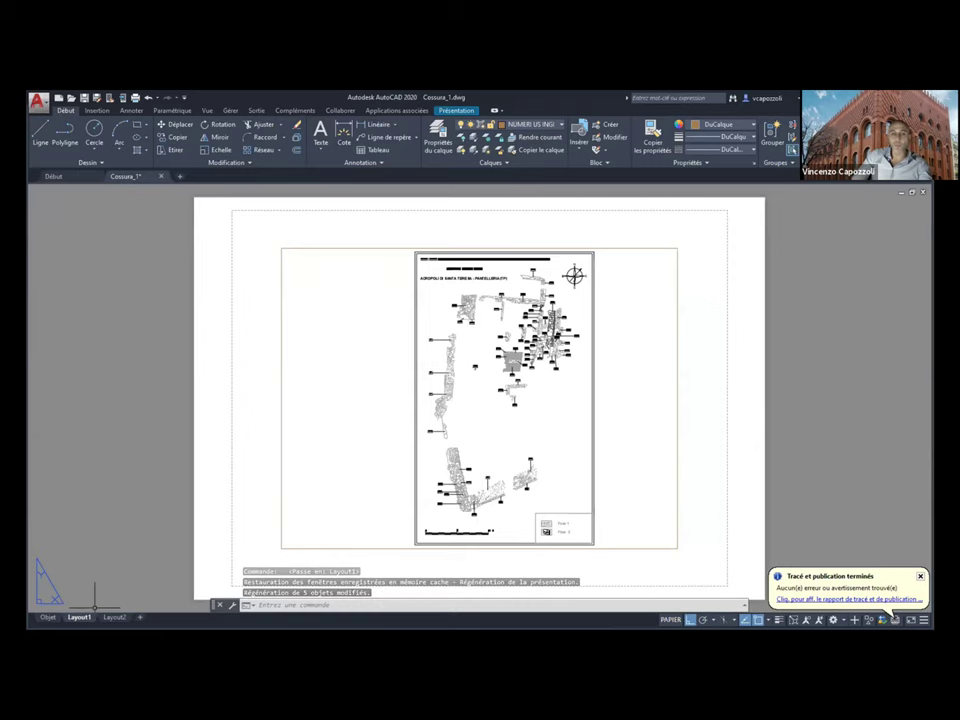
scroll(540, 343, "up", 5)
scroll(585, 393, "down", 5)
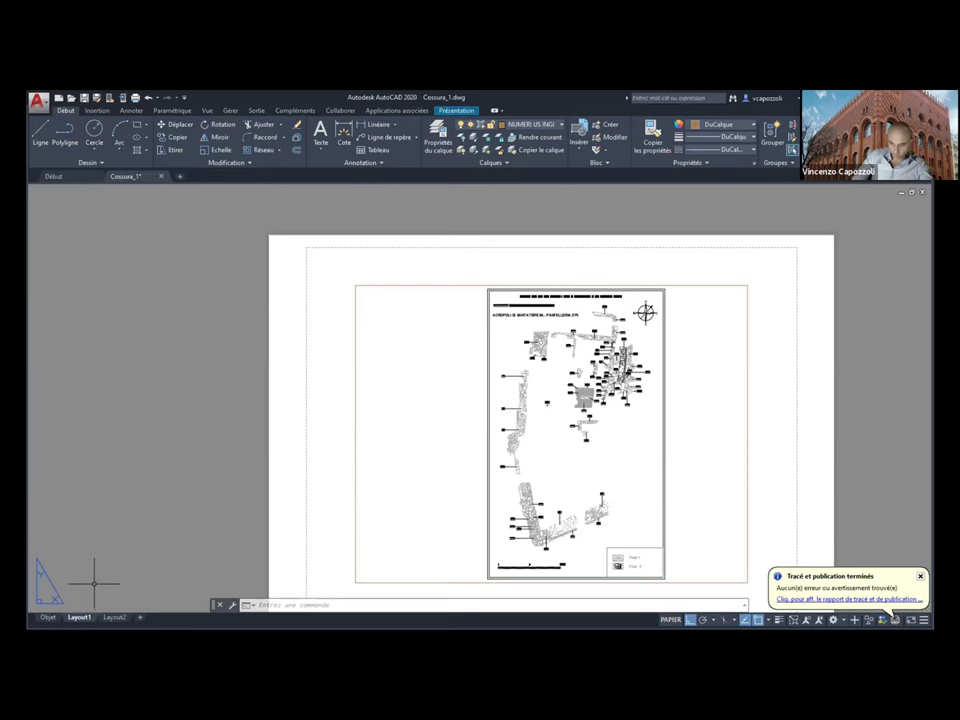
middle_click_drag(95, 582, 70, 521)
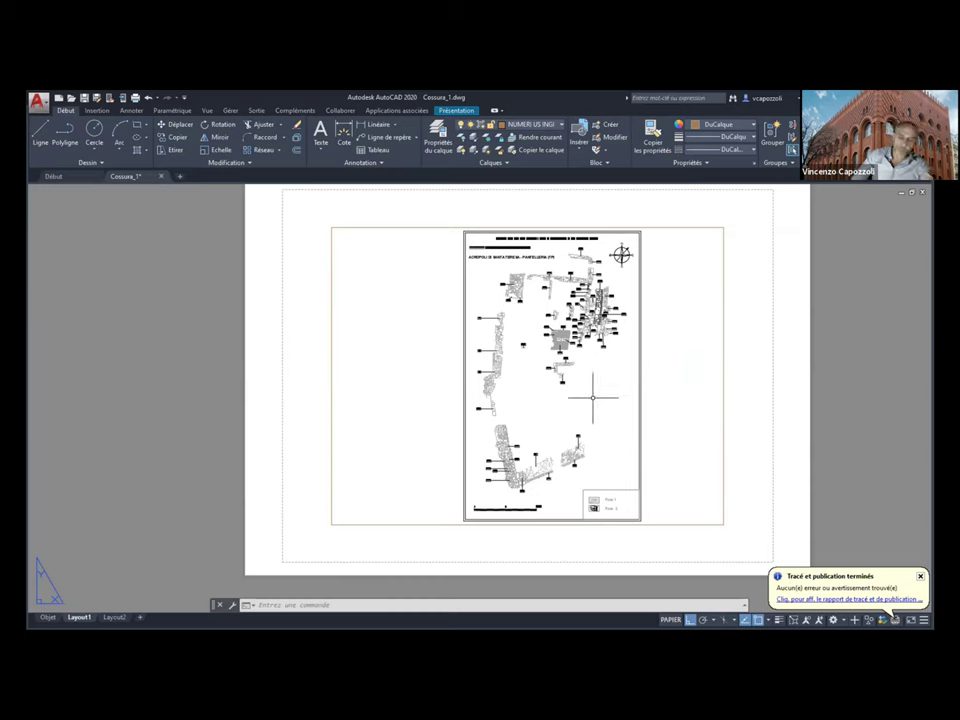
left_click(920, 576)
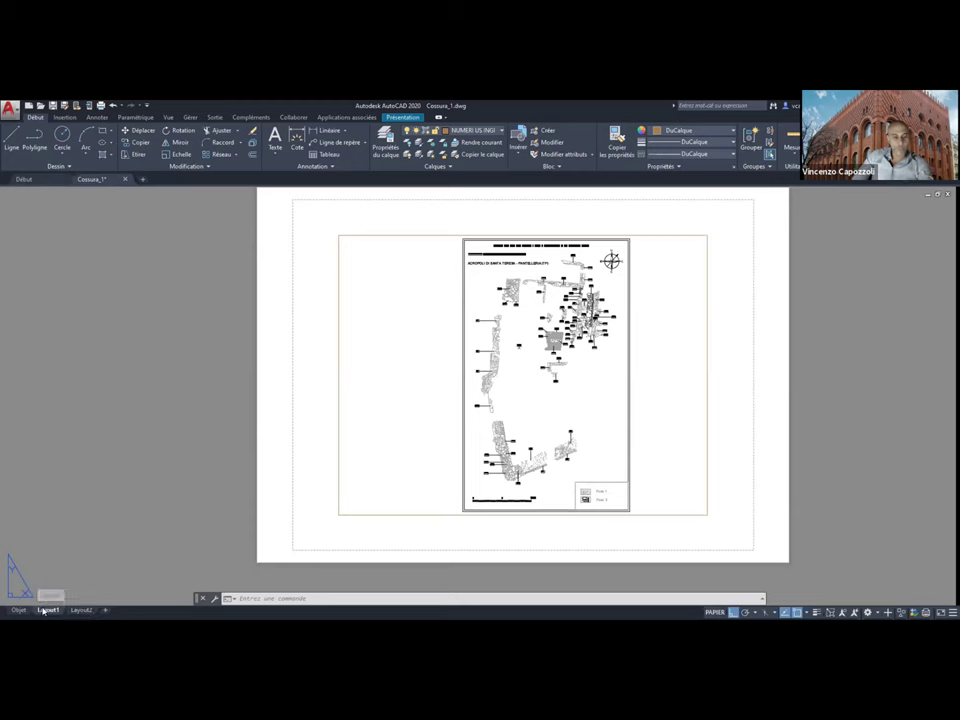
Switch from Layout2 to Layout1 and zoom and pan to frame the portrait site-plan sheet
double_click(43, 611)
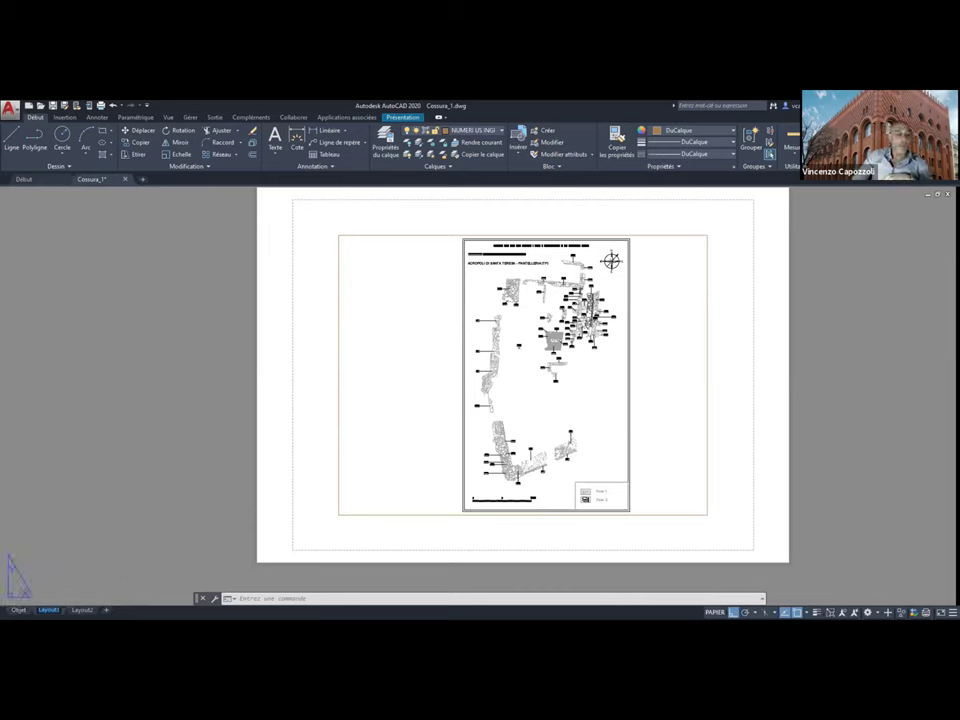
left_click(50, 610)
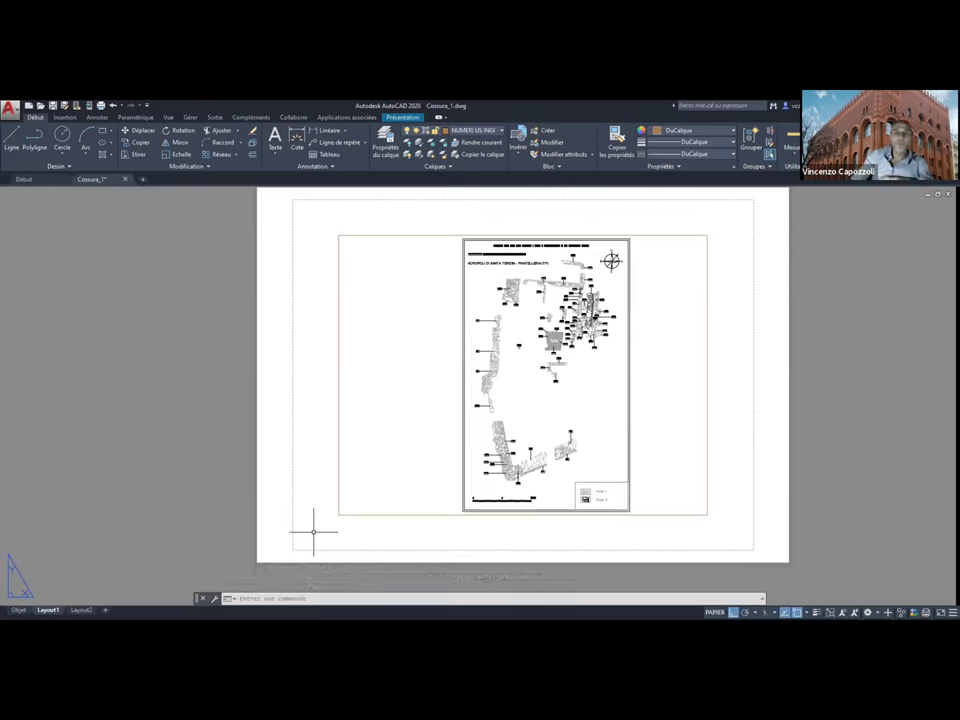
scroll(700, 277, "up", 2)
scroll(702, 277, "down", 2)
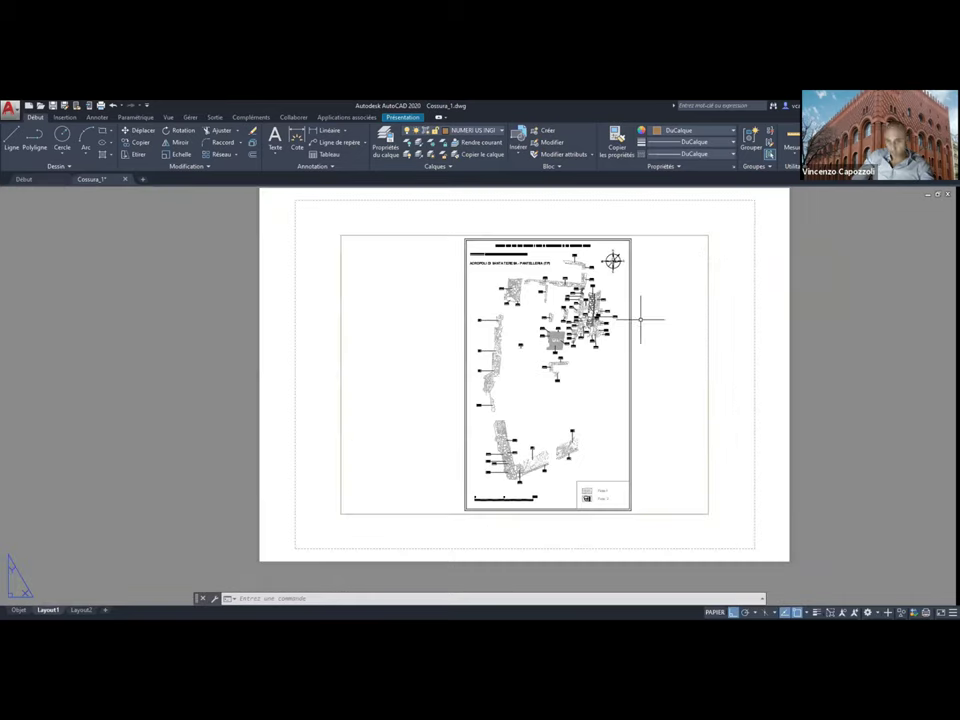
middle_click_drag(638, 321, 594, 334)
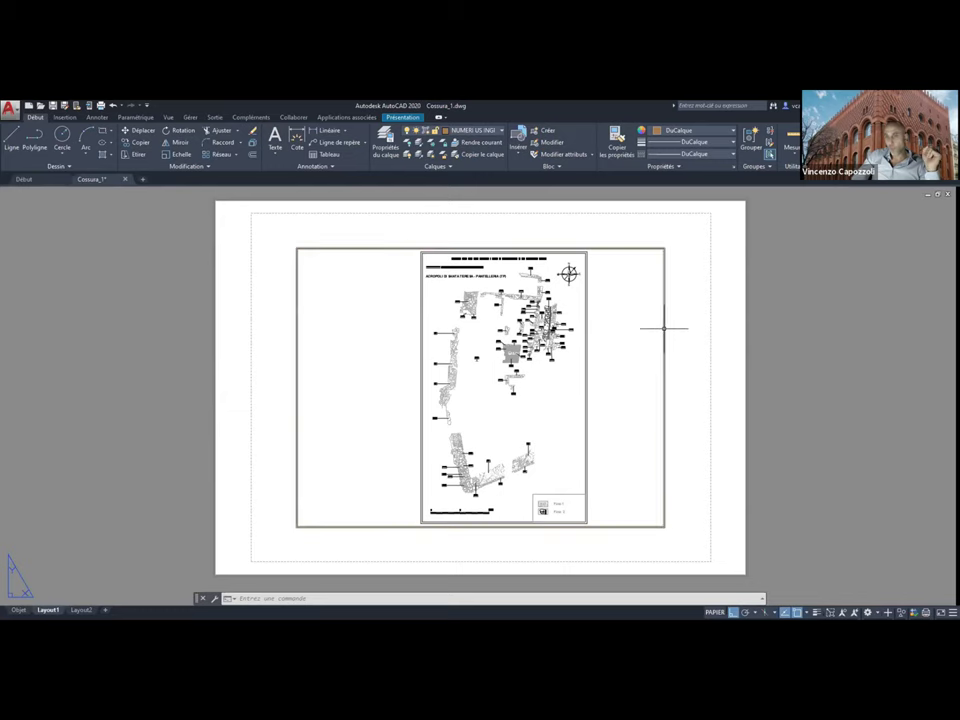
Check the site plan in Model, return to Layout1, open the Présentation ribbon and select the viewport
left_click(664, 328)
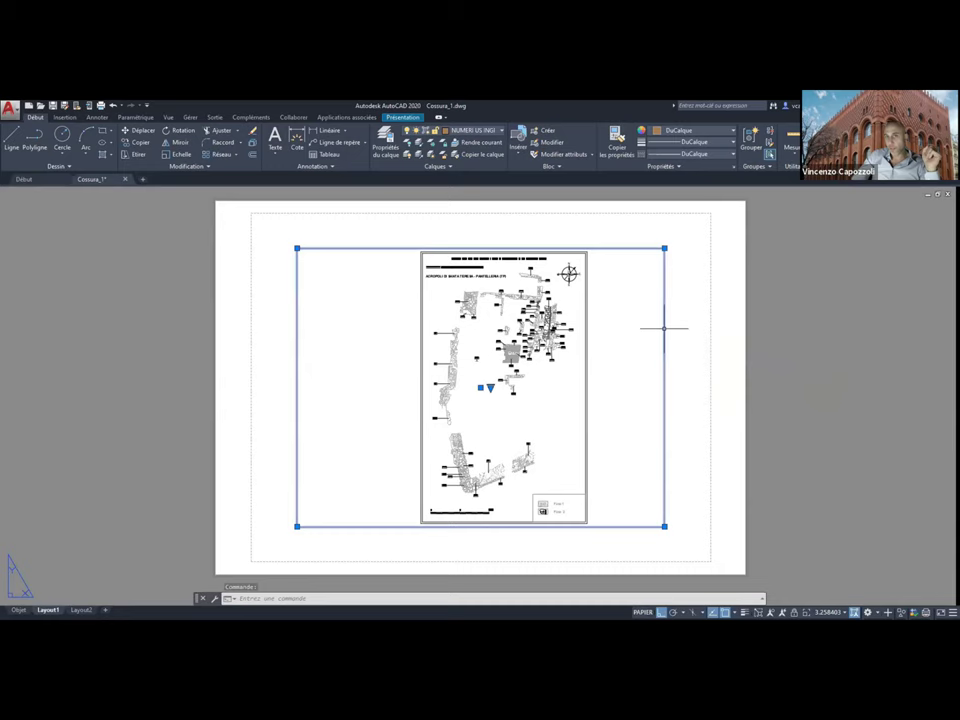
key("Escape")
key("Escape")
key("Escape")
left_click(62, 117)
left_click(38, 117)
left_click(19, 610)
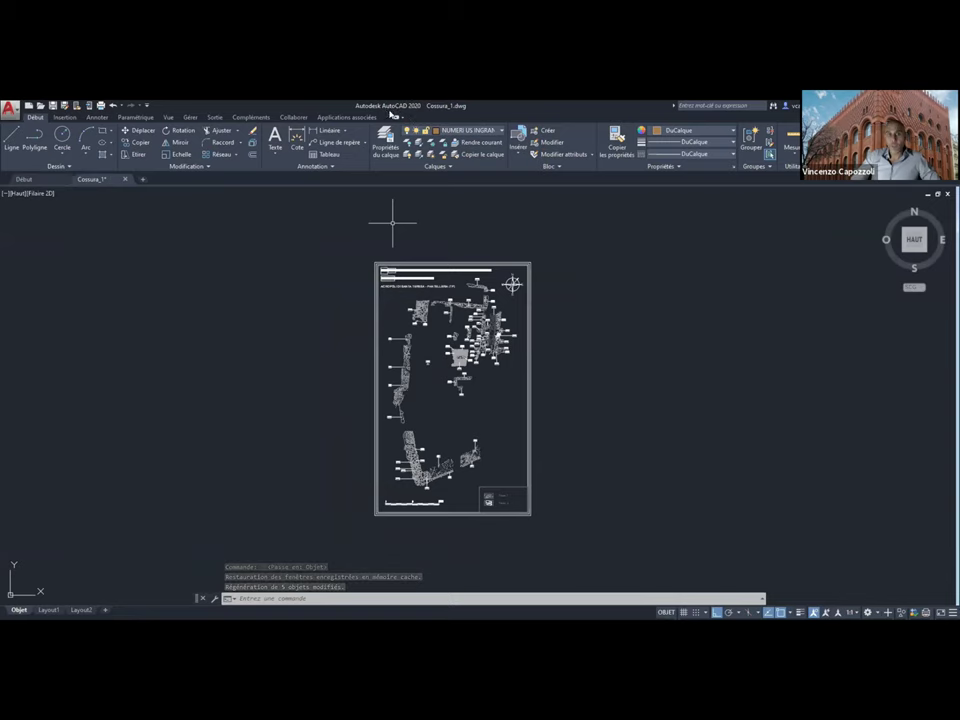
mouse_move(48, 610)
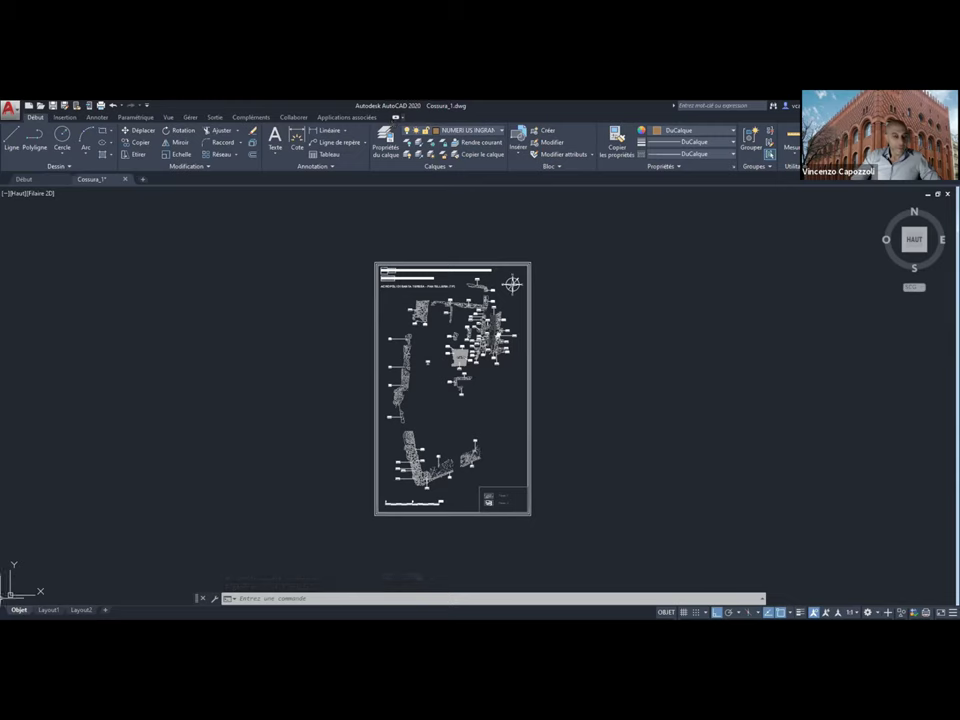
left_click(58, 611)
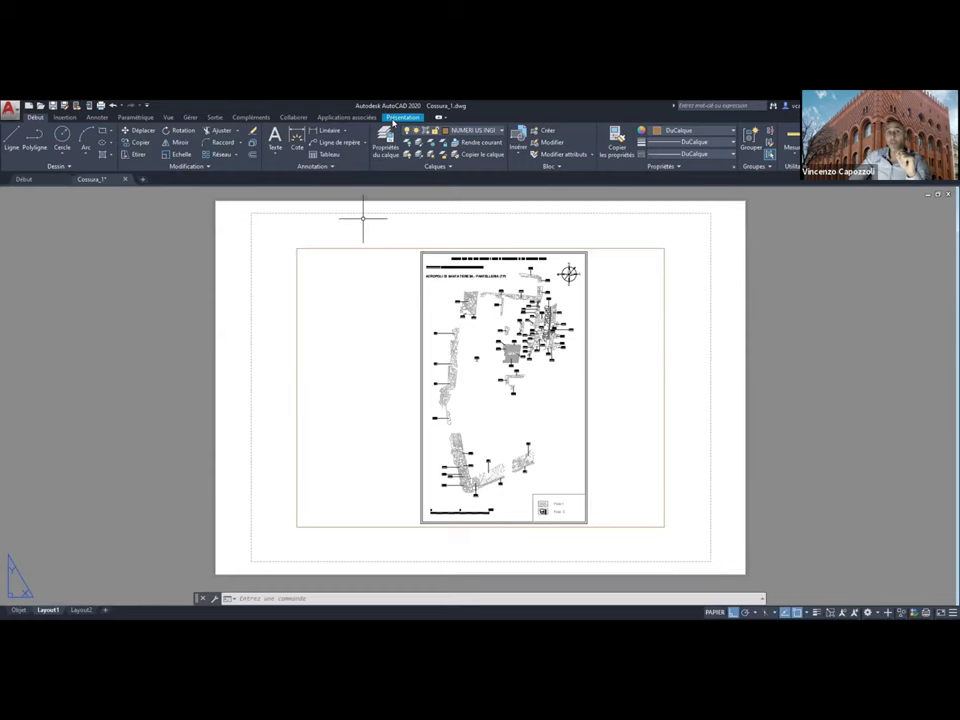
left_click(393, 121)
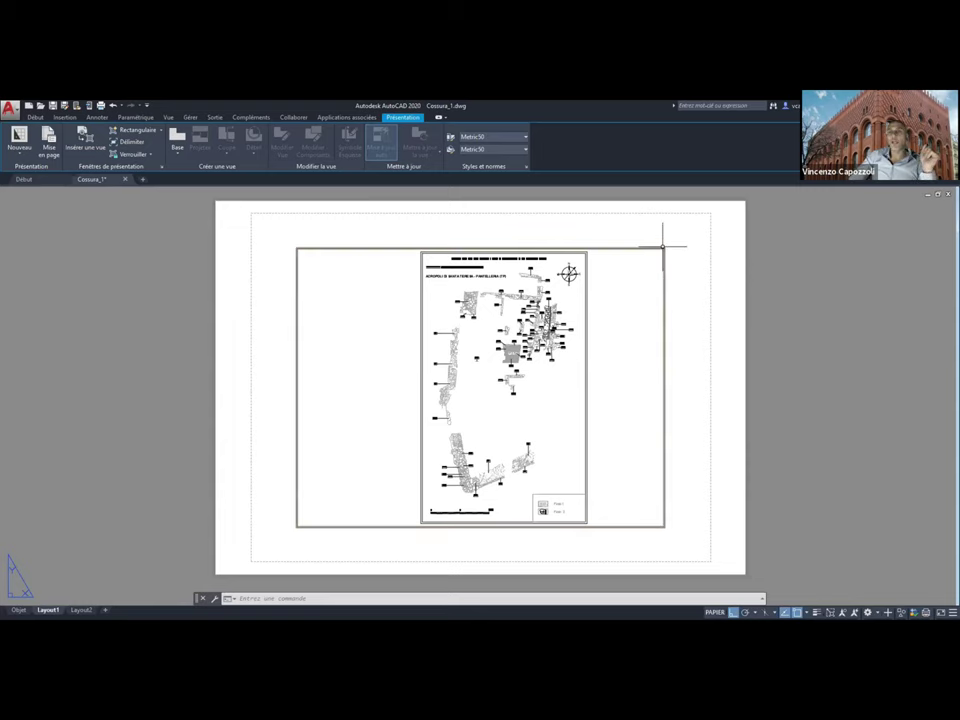
left_click(663, 246)
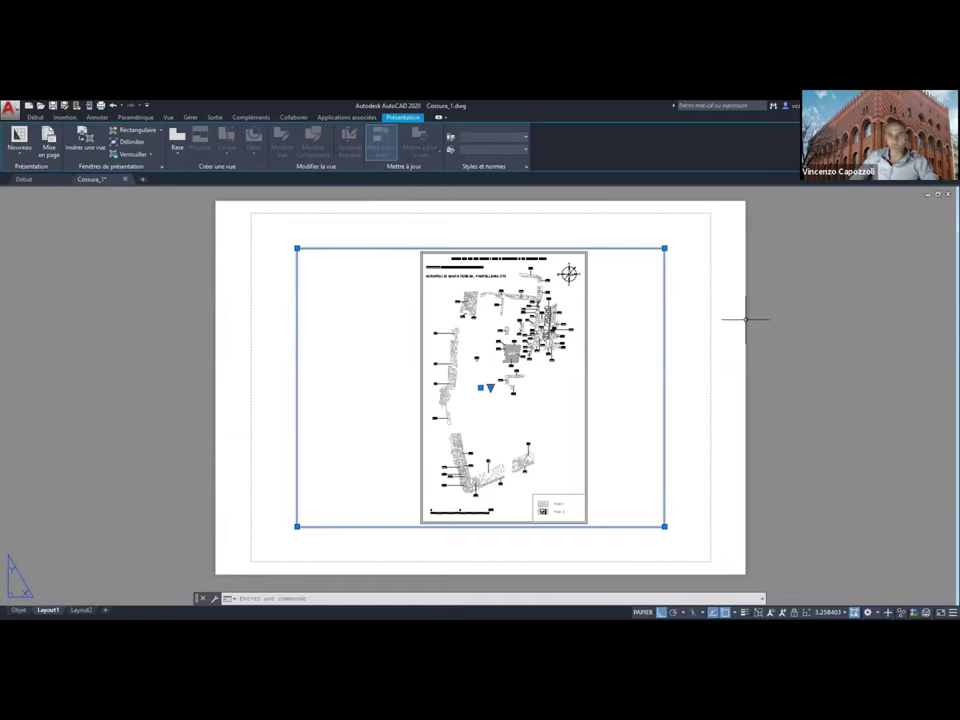
With Ortho off, stretch the viewport's top-right corner to the margin and its bottom edge downward
scroll(745, 319, "down", 4)
middle_click_drag(728, 319, 683, 332)
scroll(690, 333, "up", 2)
scroll(596, 275, "up", 2)
scroll(600, 277, "down", 2)
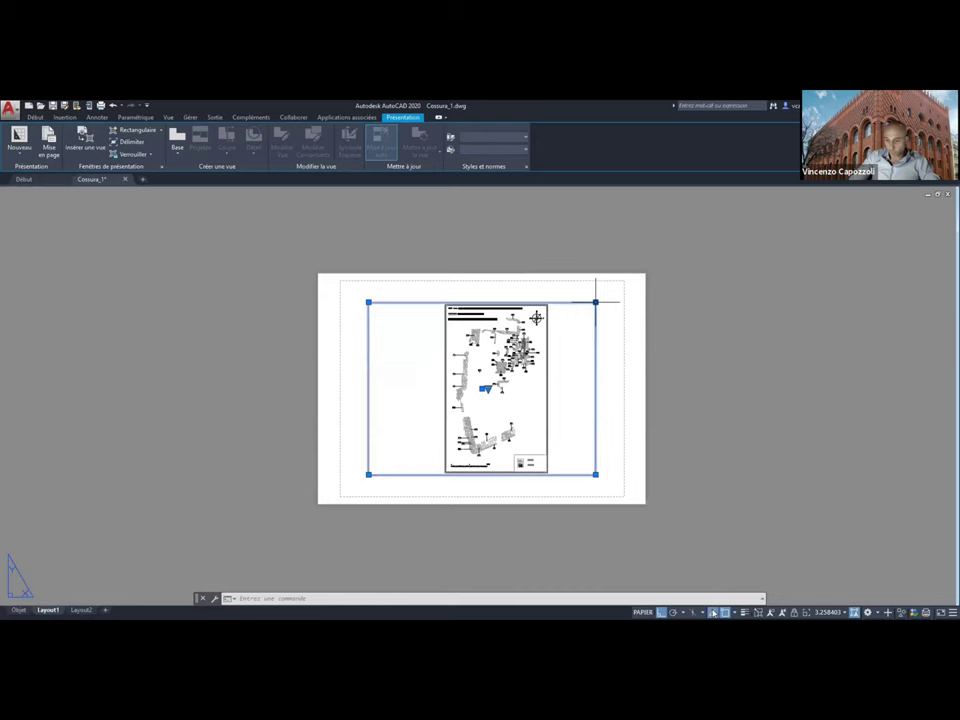
left_click(595, 301)
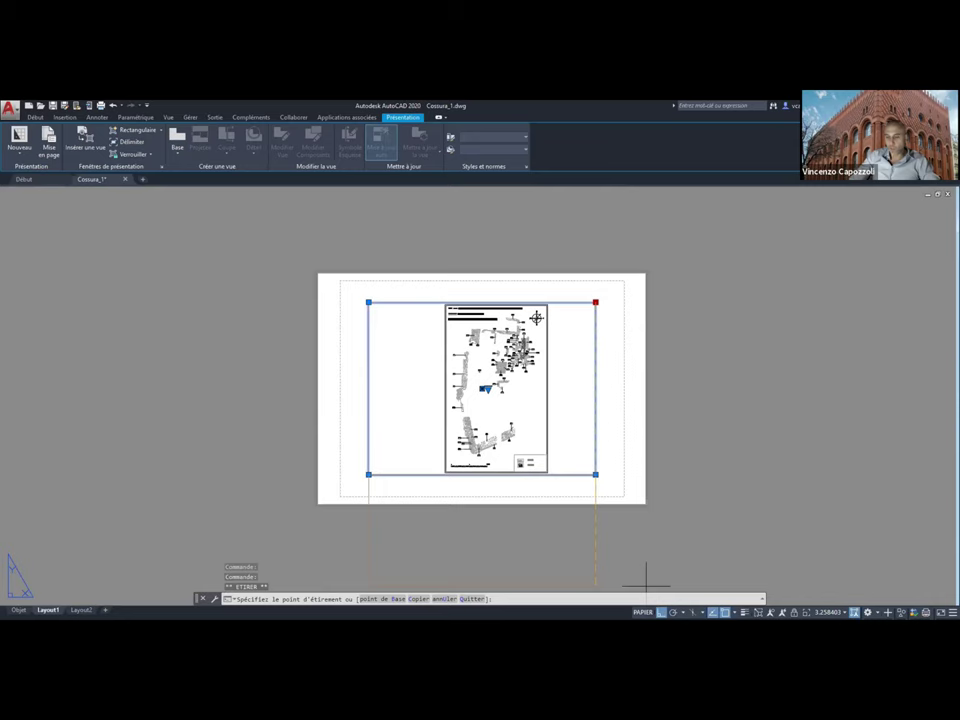
key("F8")
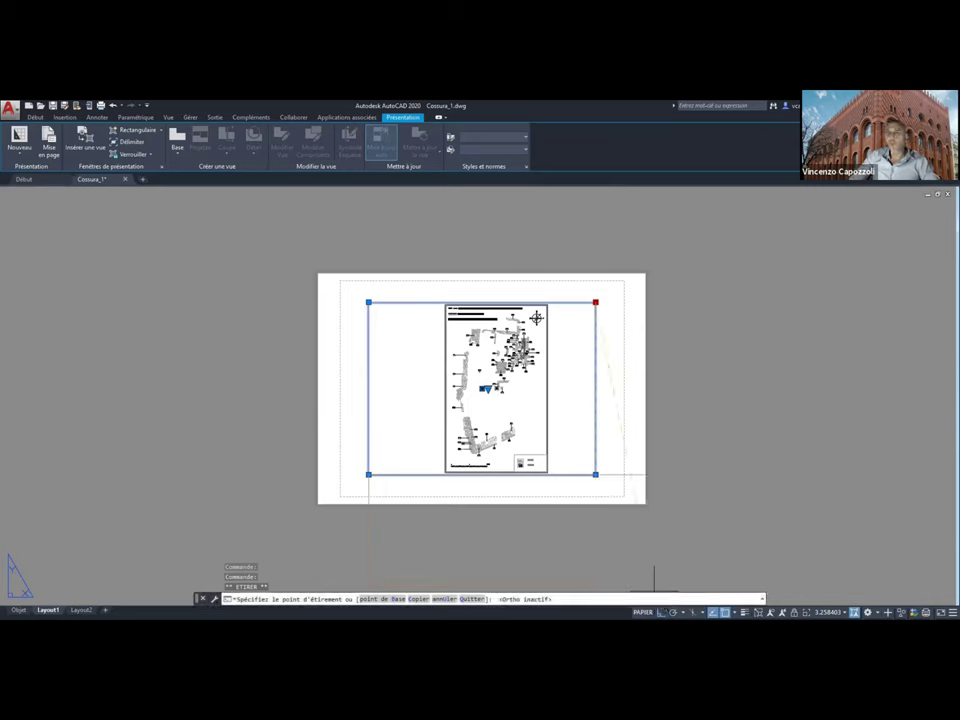
left_click(622, 283)
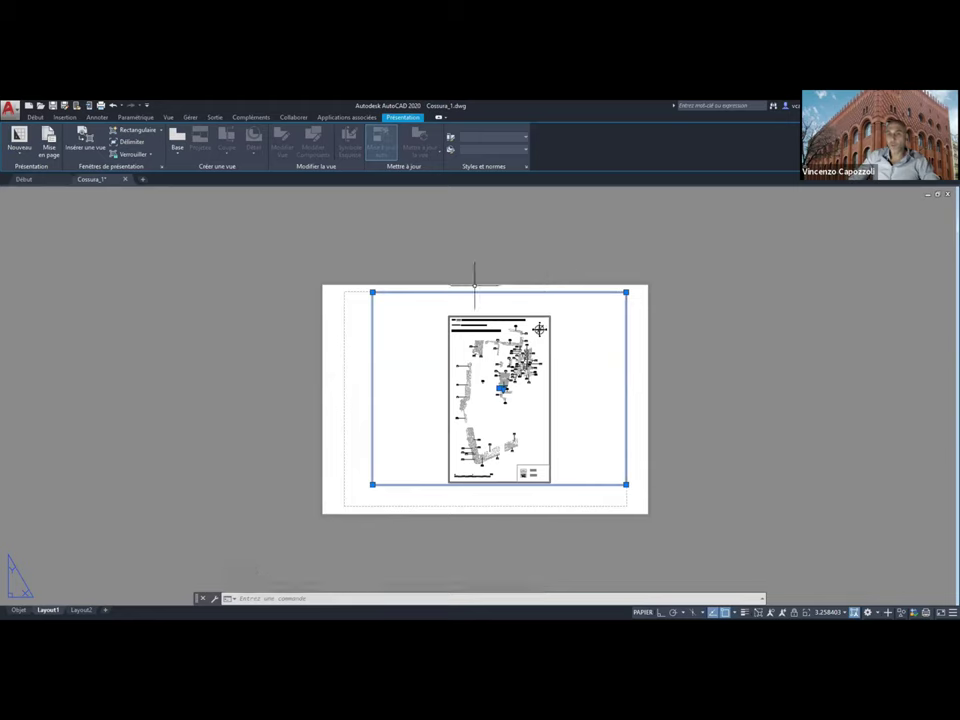
left_click(626, 484)
left_click(626, 506)
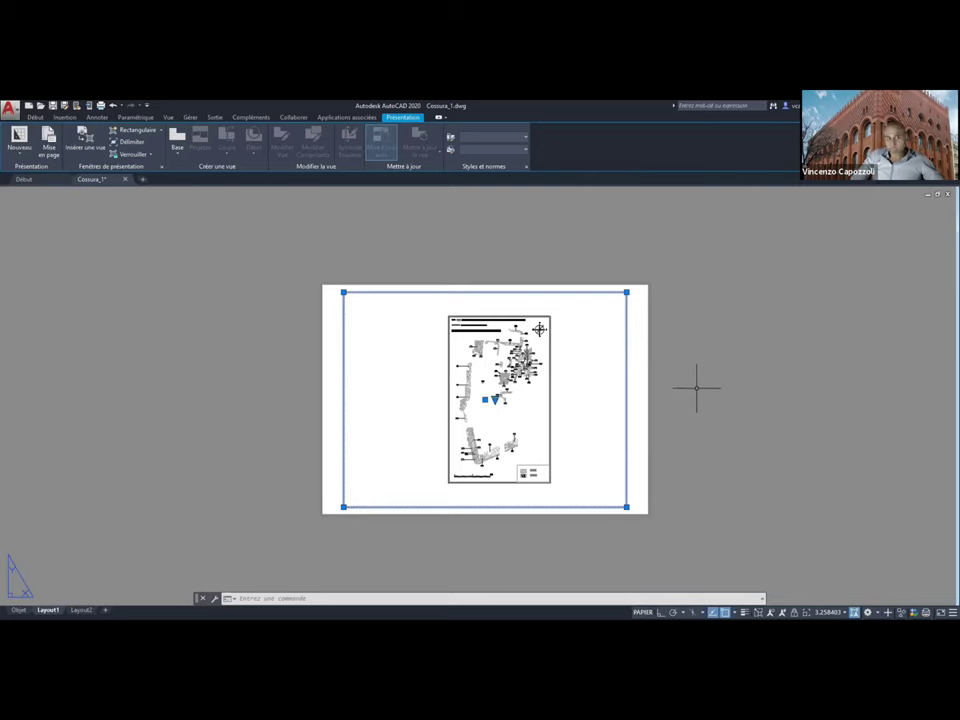
key("Escape")
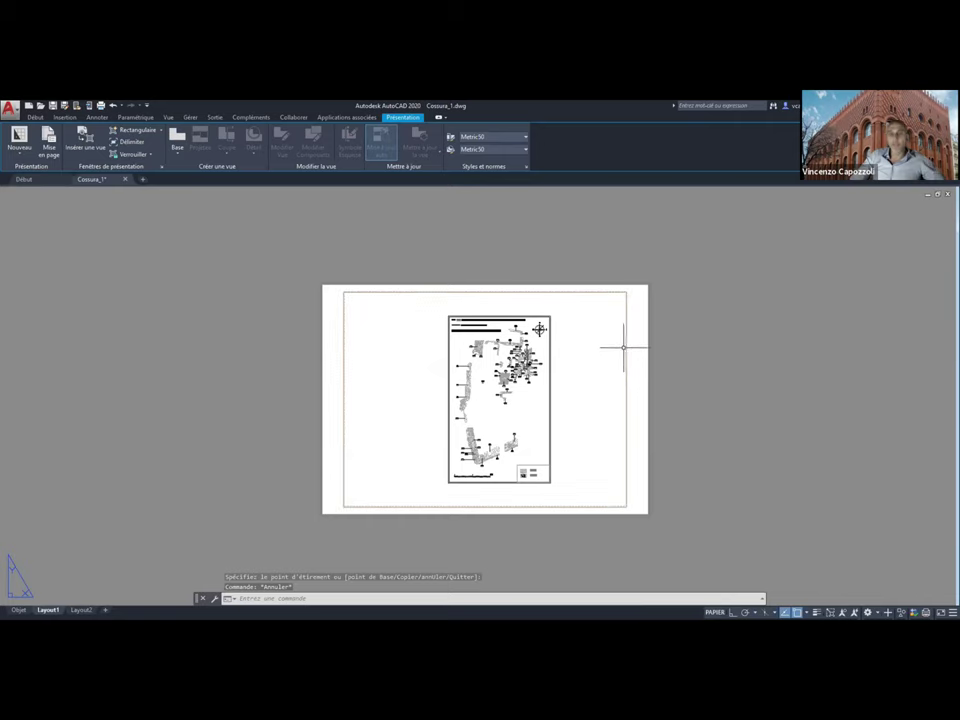
scroll(517, 371, "up", 2)
scroll(520, 370, "down", 2)
scroll(564, 372, "up", 2)
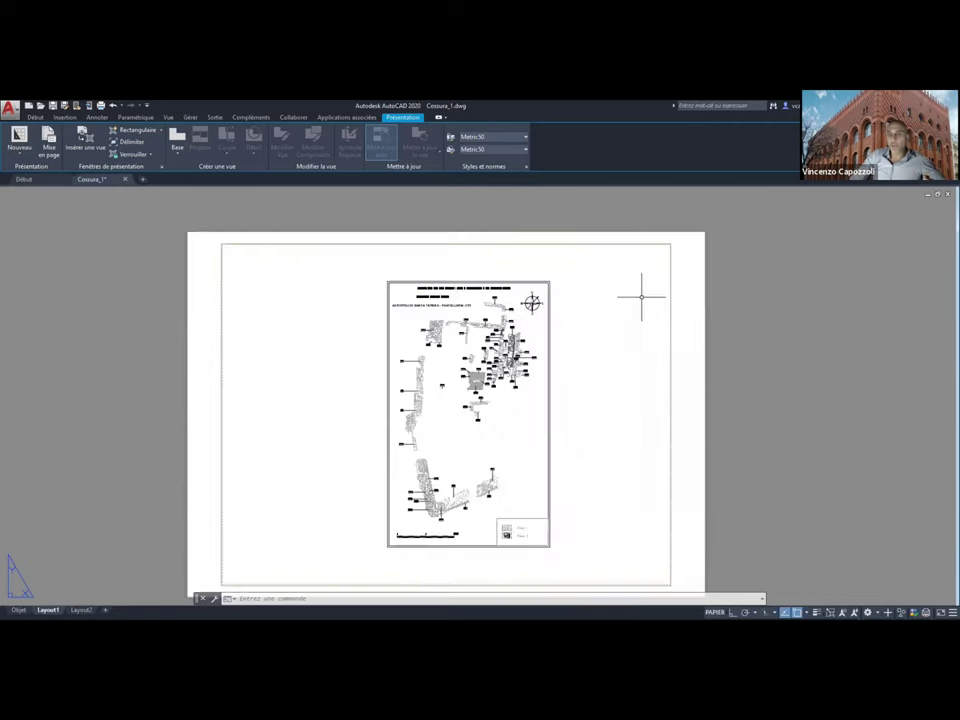
scroll(668, 290, "down", 2)
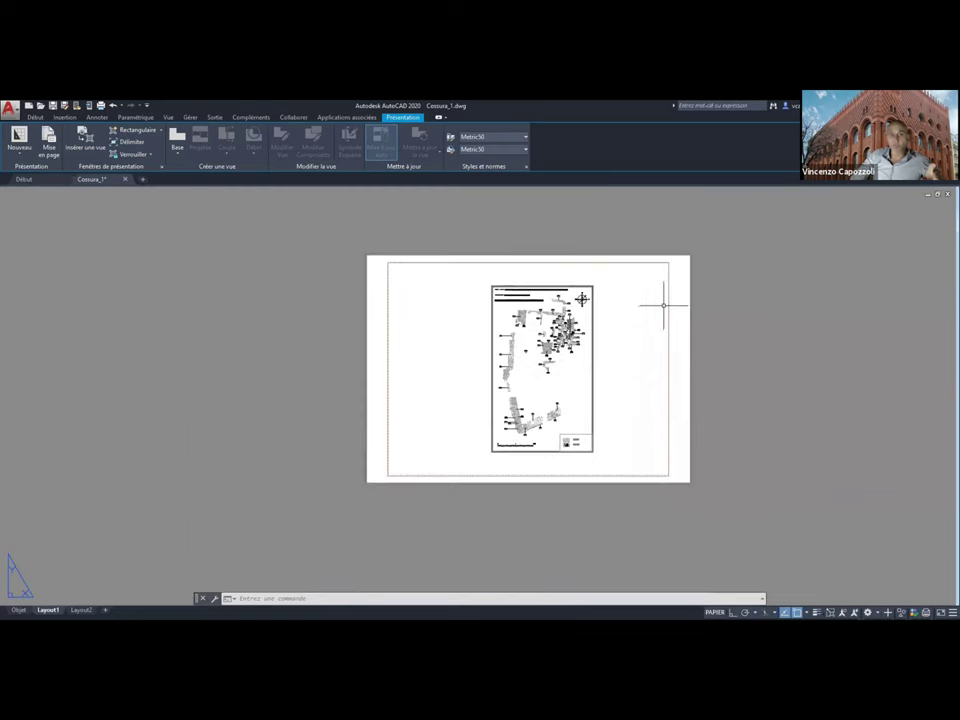
middle_click_drag(660, 305, 619, 326)
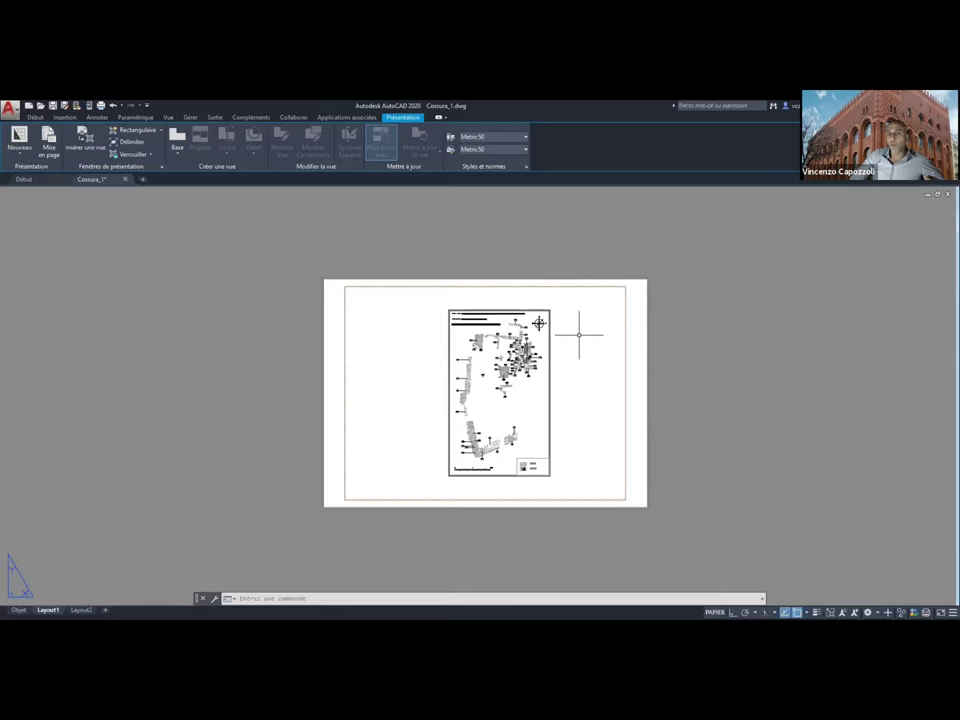
left_click(578, 335)
key("Escape")
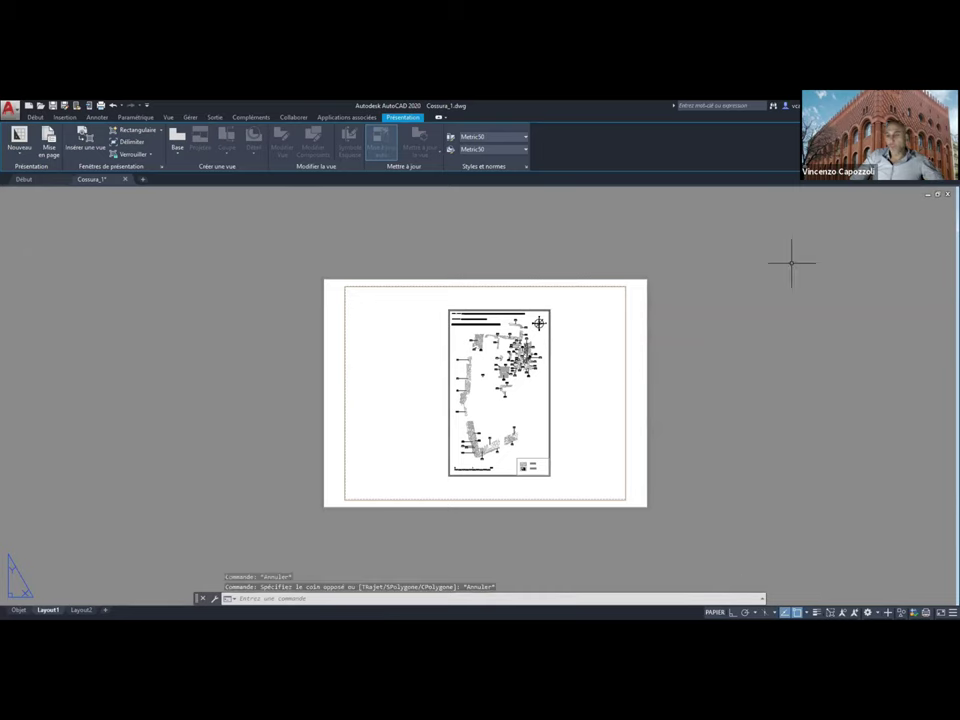
key("Escape")
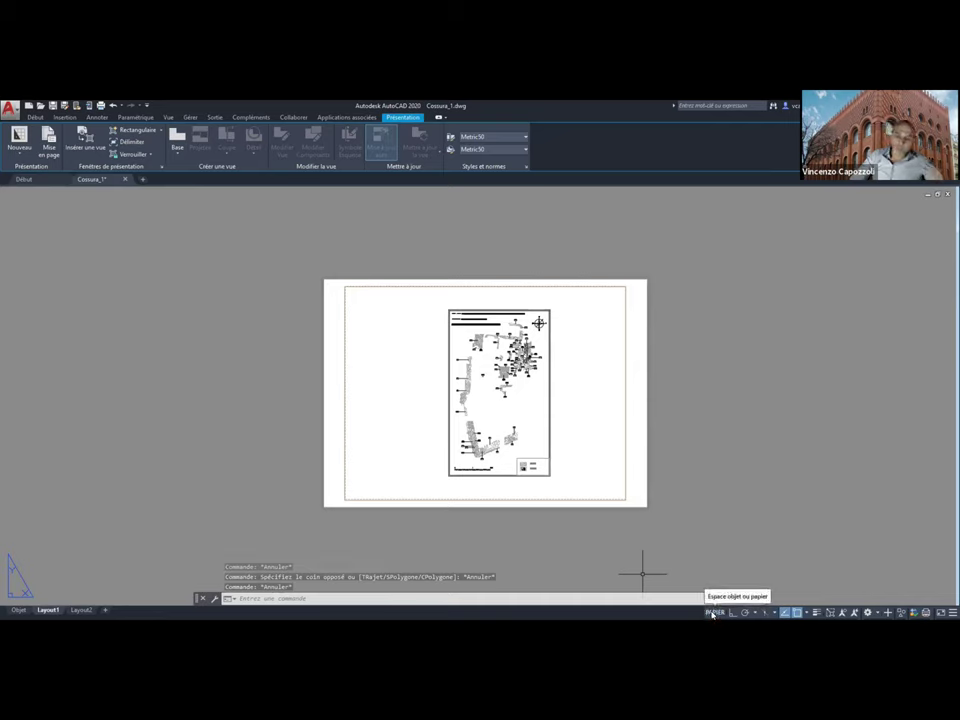
Zoom the Layout1 viewport to a close-up around labels 9757, 9342 and 9350, then return to paper space
left_click(711, 614)
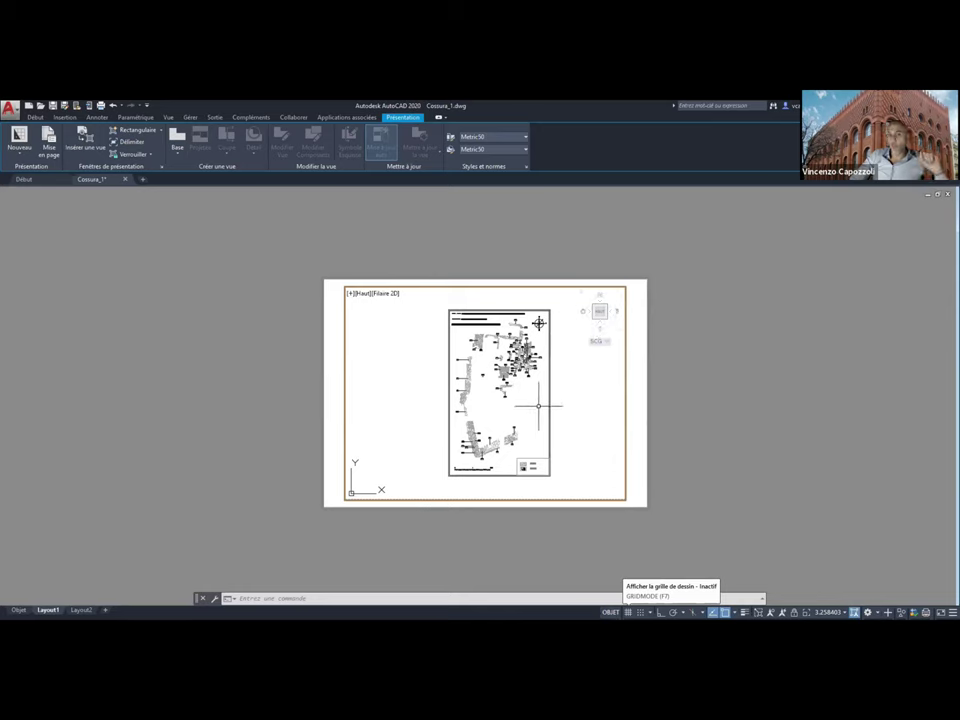
scroll(540, 356, "up", 2)
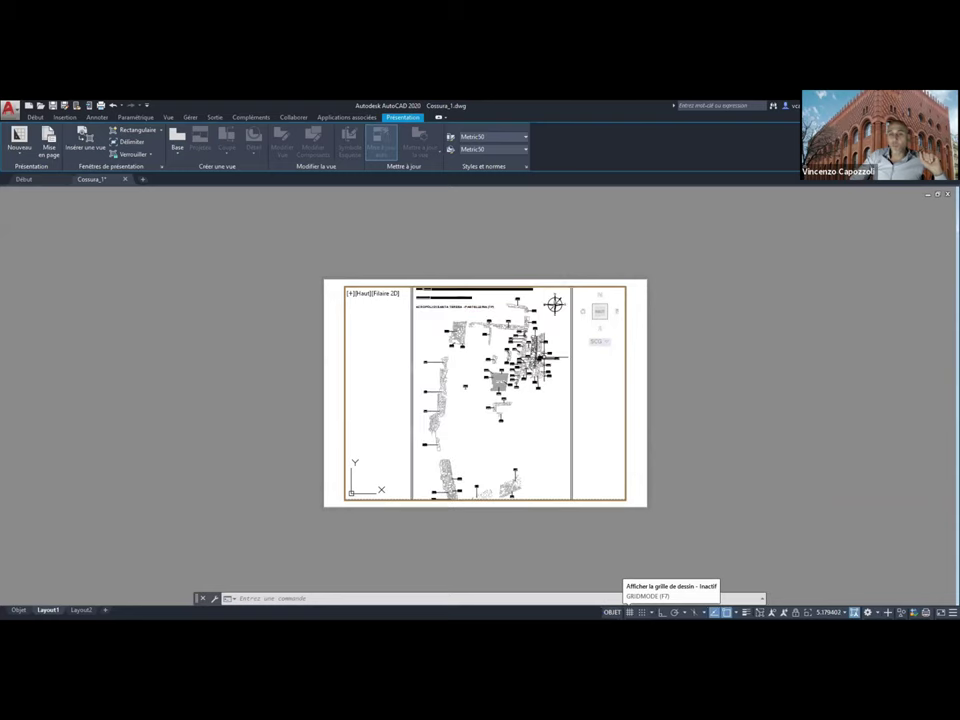
scroll(545, 357, "up", 1)
scroll(545, 357, "down", 3)
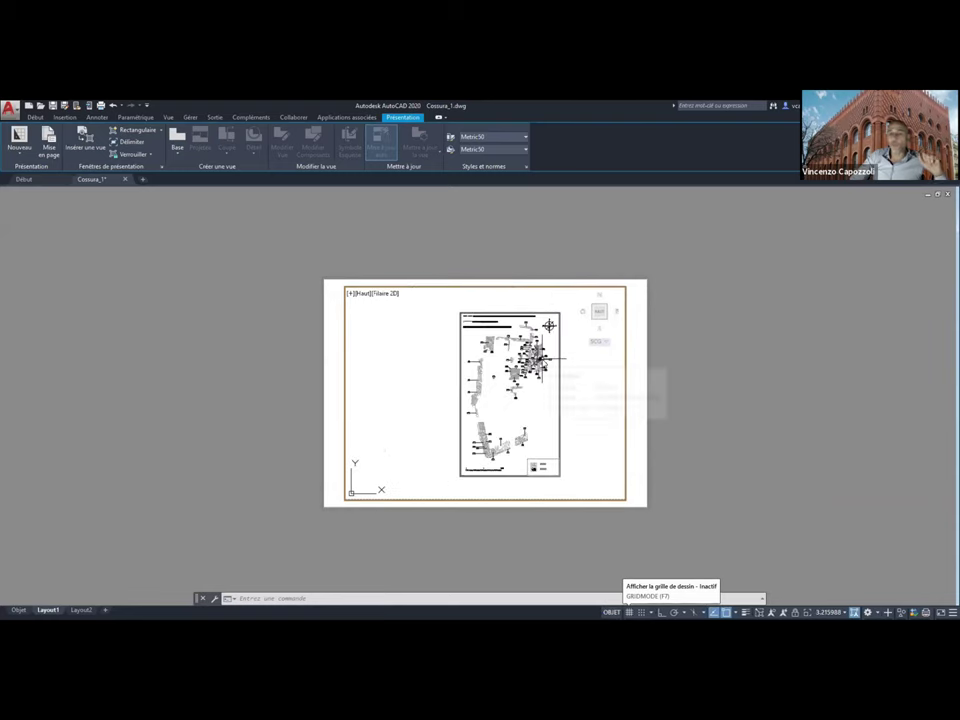
scroll(549, 325, "up", 3)
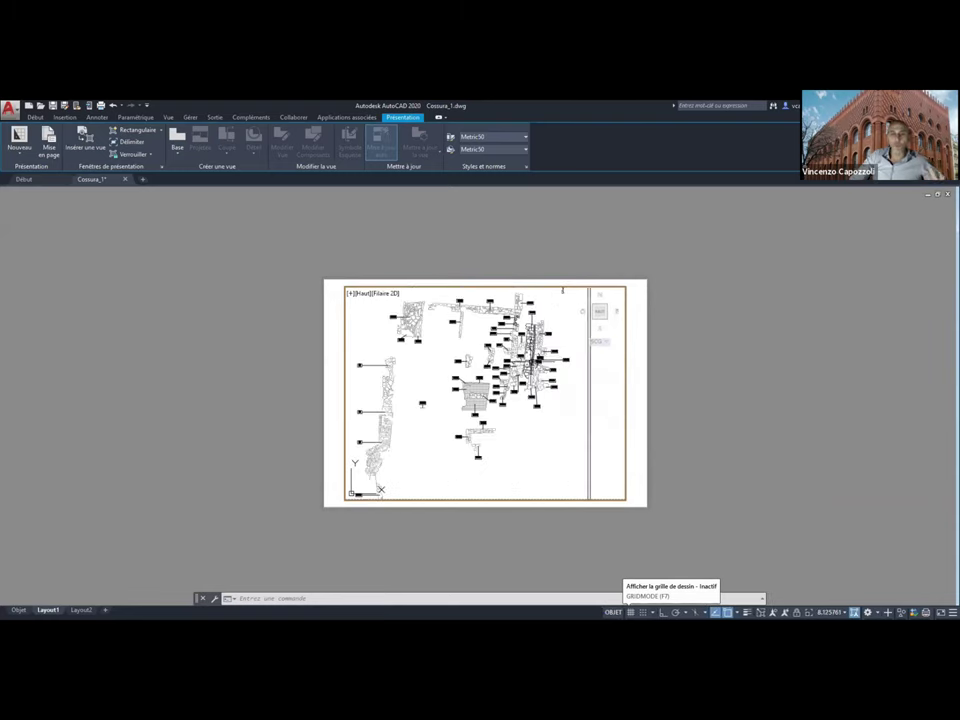
mouse_move(530, 350)
middle_mouse_down()
mouse_move(493, 377)
mouse_move(520, 395)
middle_mouse_up()
scroll(490, 390, "up", 2)
scroll(530, 390, "up", 3)
scroll(529, 386, "up", 2)
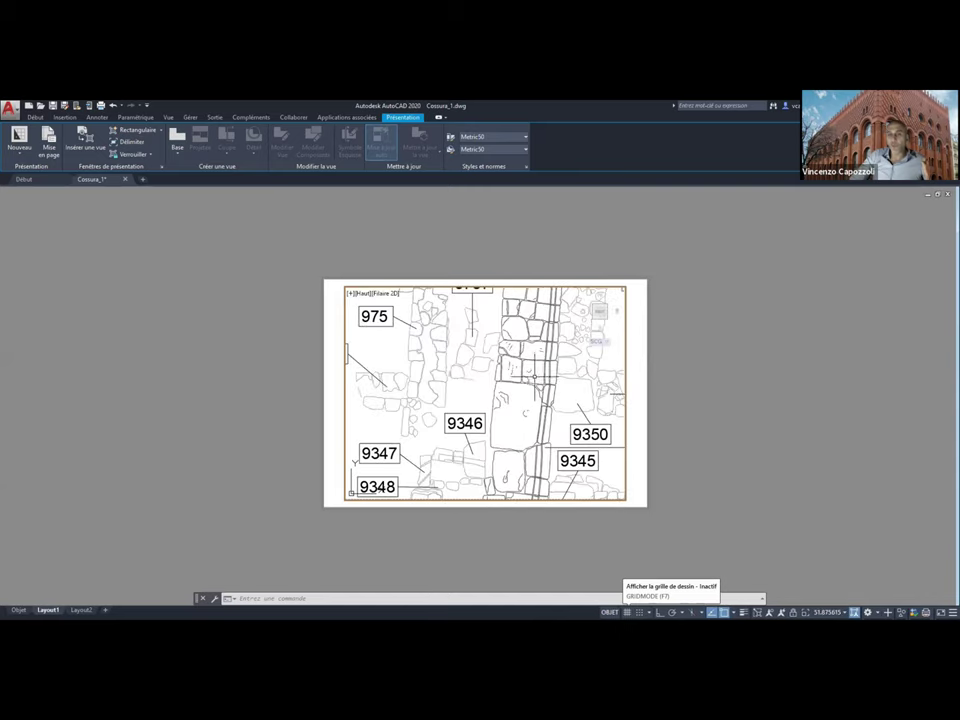
scroll(527, 380, "up", 3)
scroll(526, 378, "down", 4)
scroll(527, 378, "down", 3)
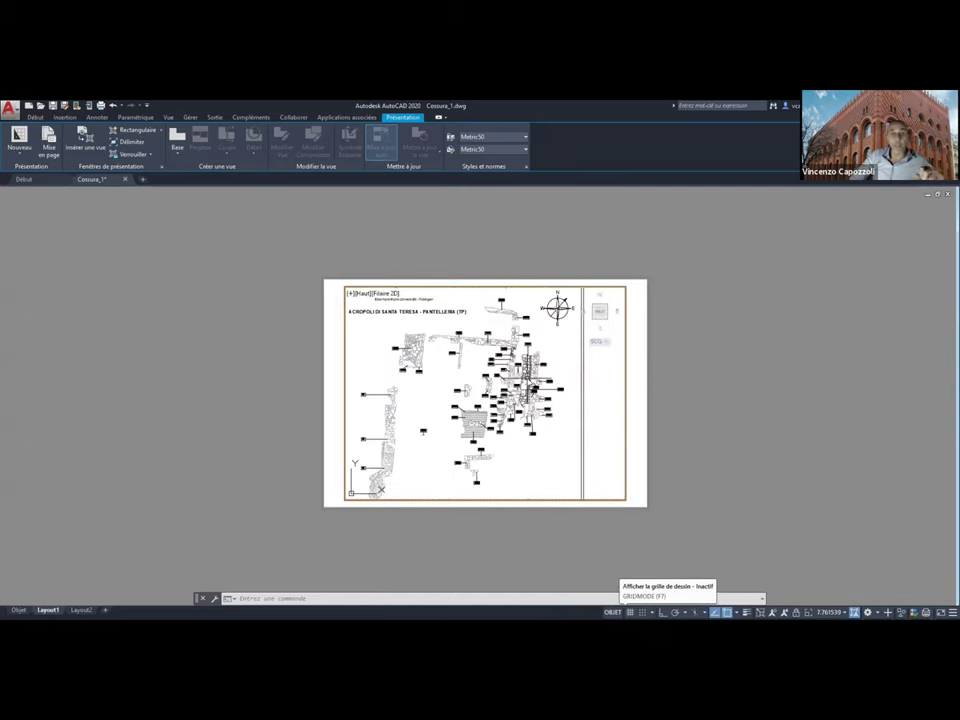
scroll(528, 377, "up", 4)
scroll(533, 376, "up", 4)
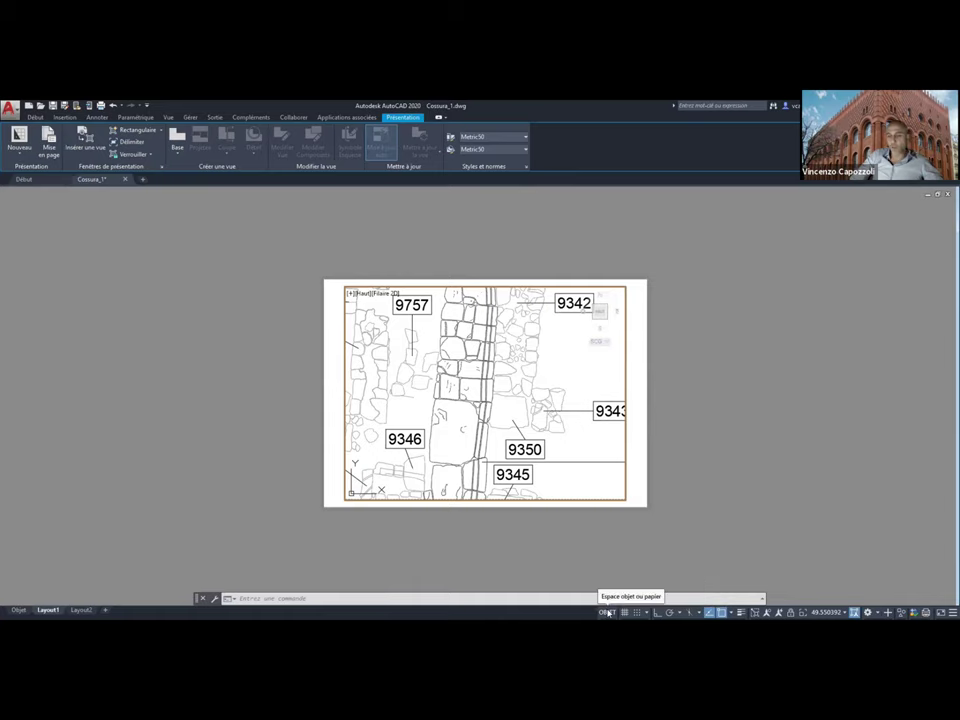
left_click(607, 612)
scroll(502, 362, "up", 2)
Select the Layout1 site-plan viewport by its border so its grips appear
scroll(502, 362, "down", 5)
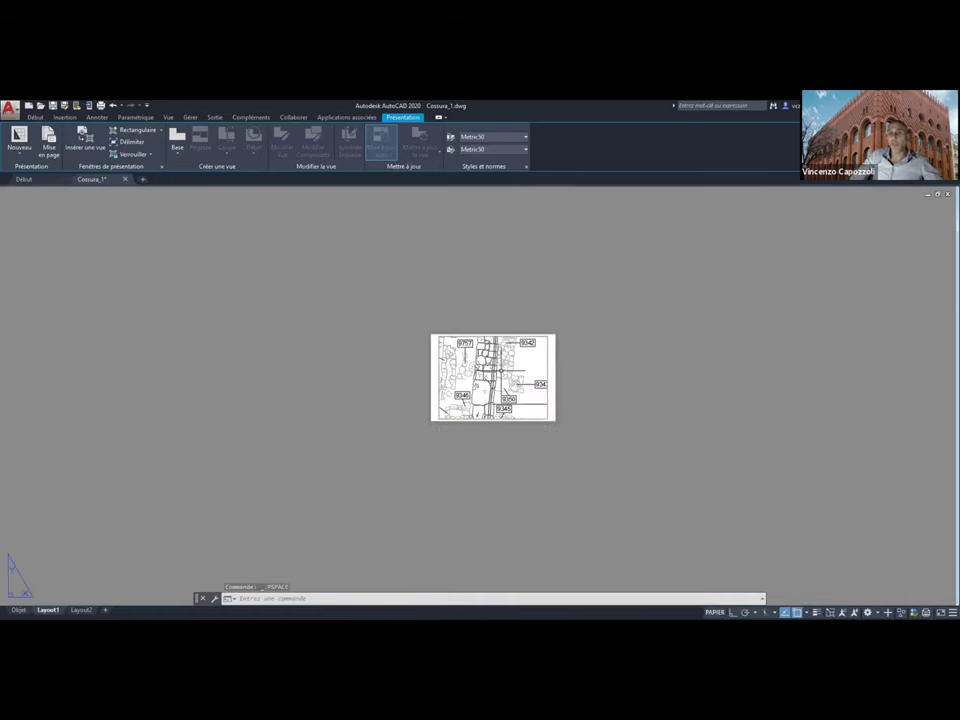
scroll(530, 359, "up", 4)
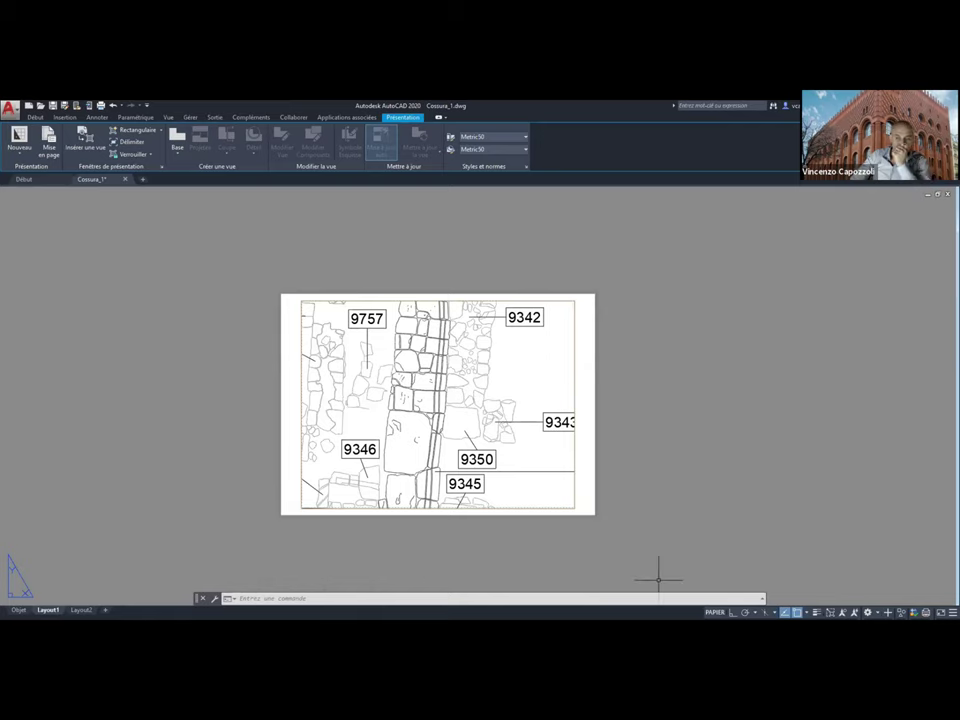
left_click(574, 420)
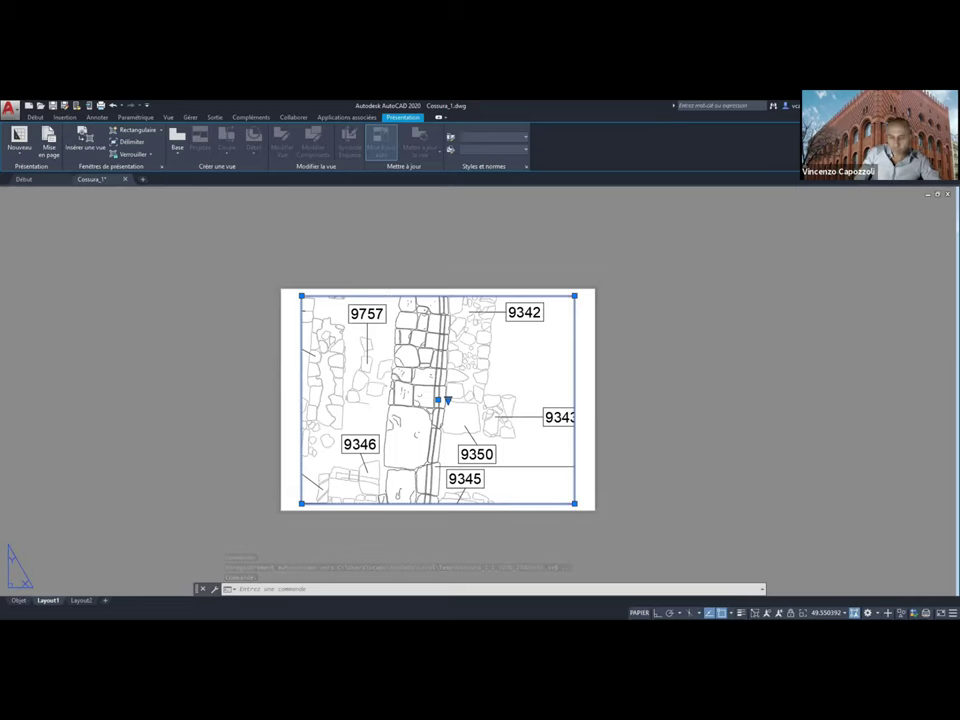
key("Delete")
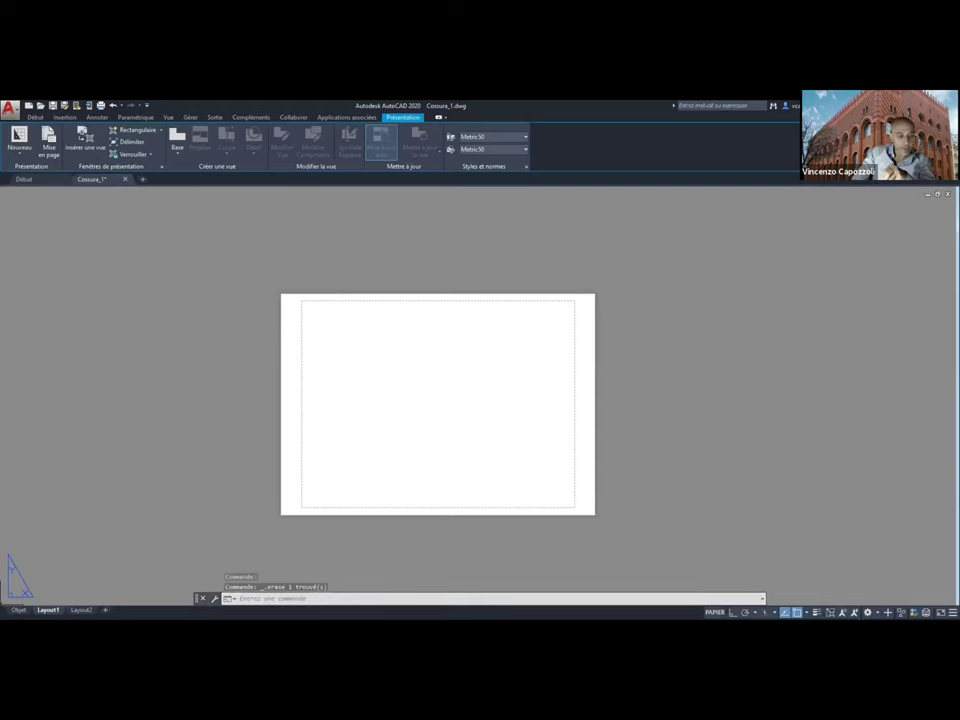
key("ctrl+Page_Up")
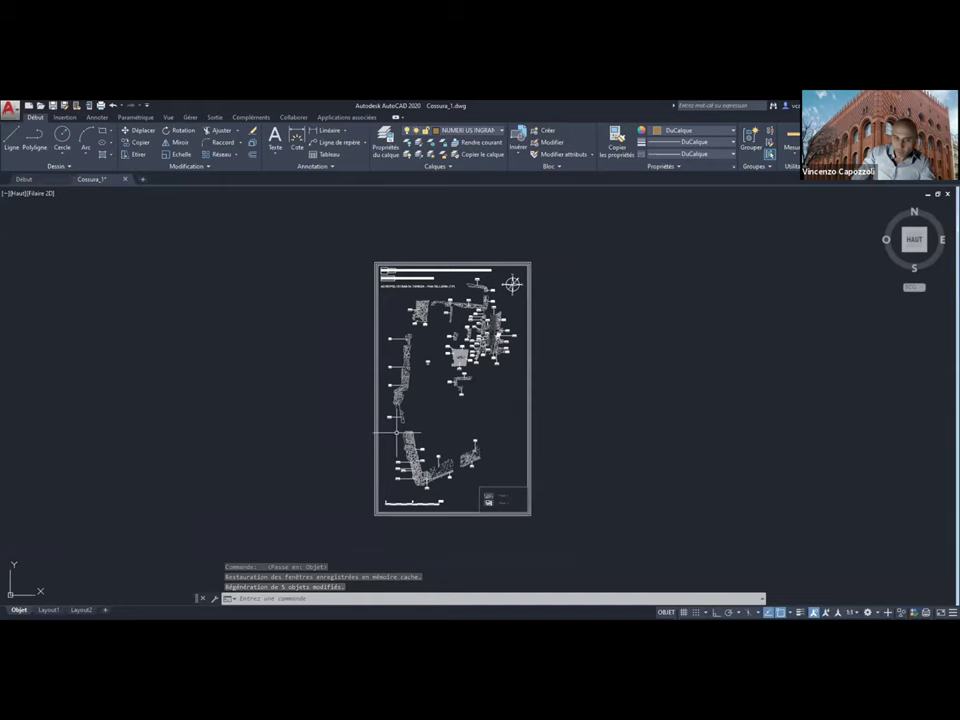
left_click(48, 609)
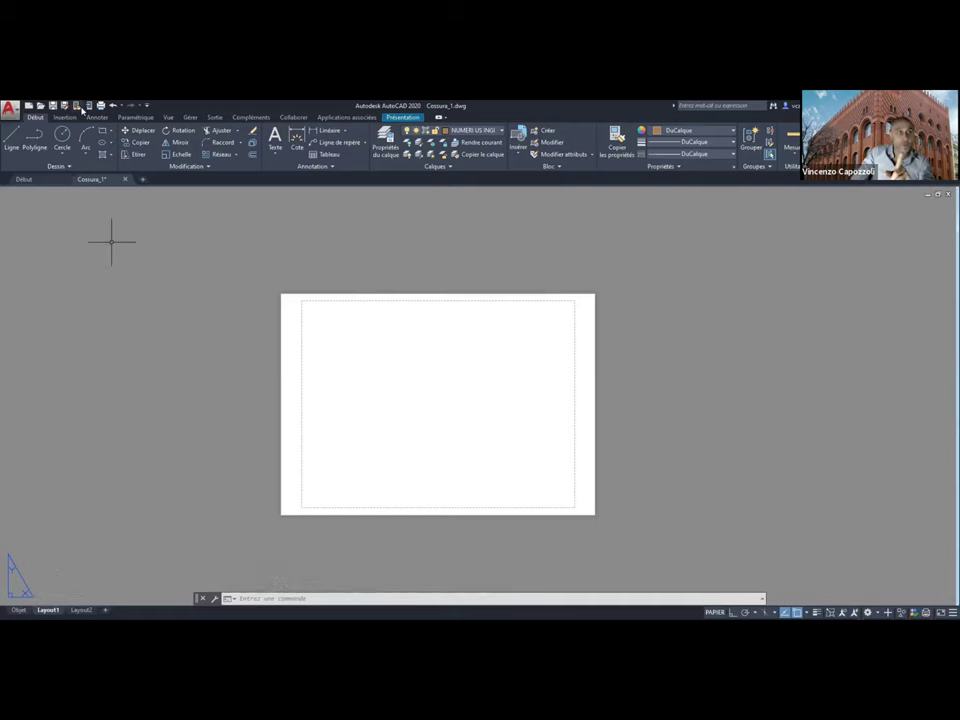
left_click(112, 105)
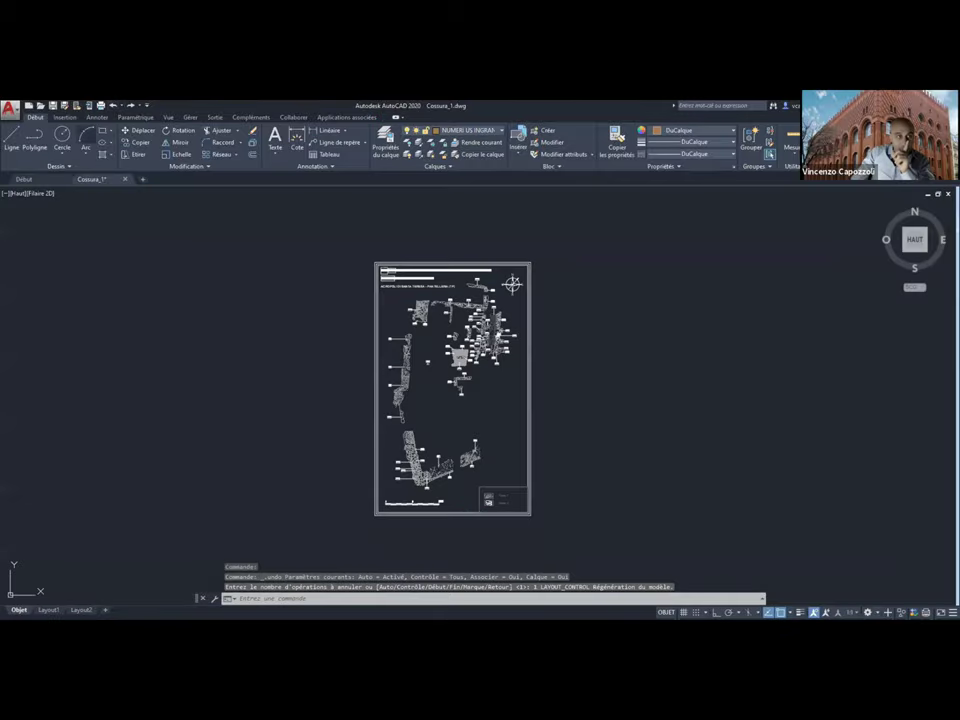
left_click(112, 105)
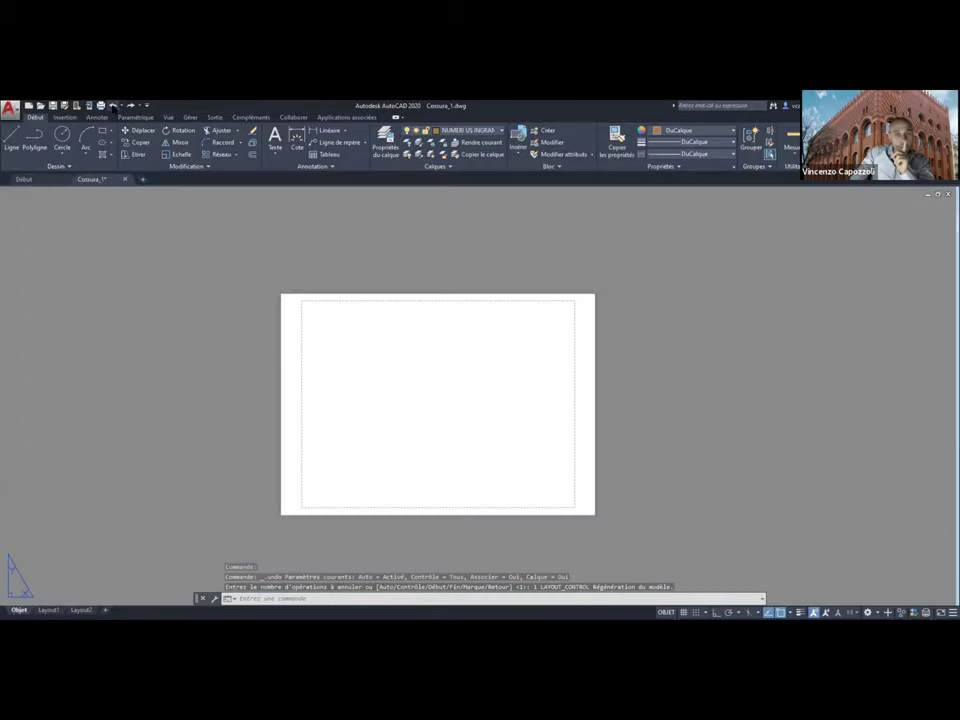
left_click(113, 107)
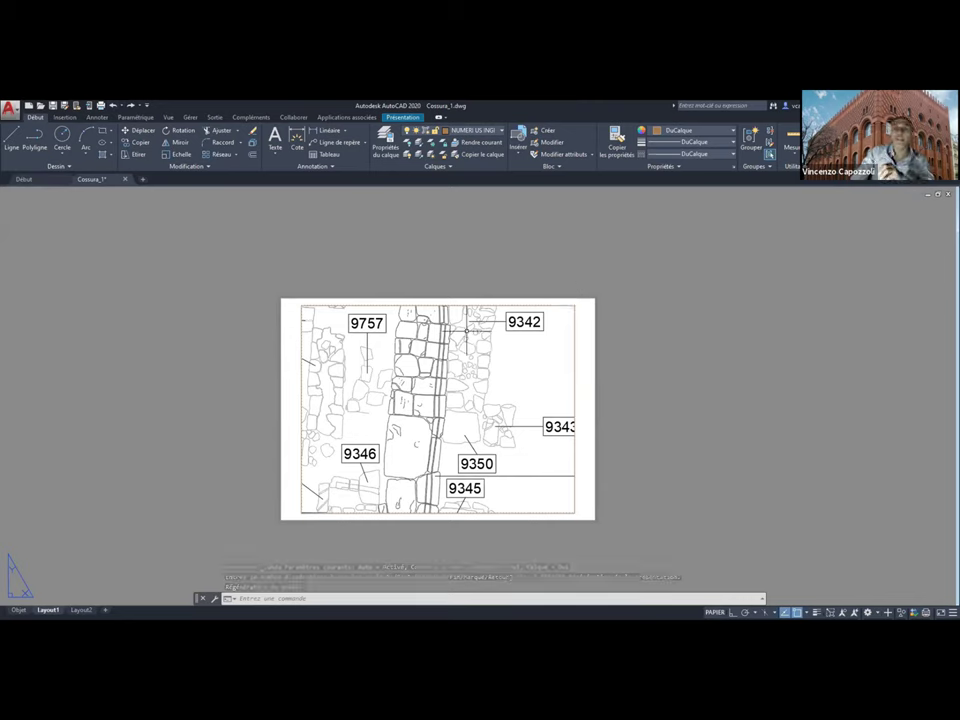
Work inside the viewport and erase a stone outline from the plan
double_click(486, 388)
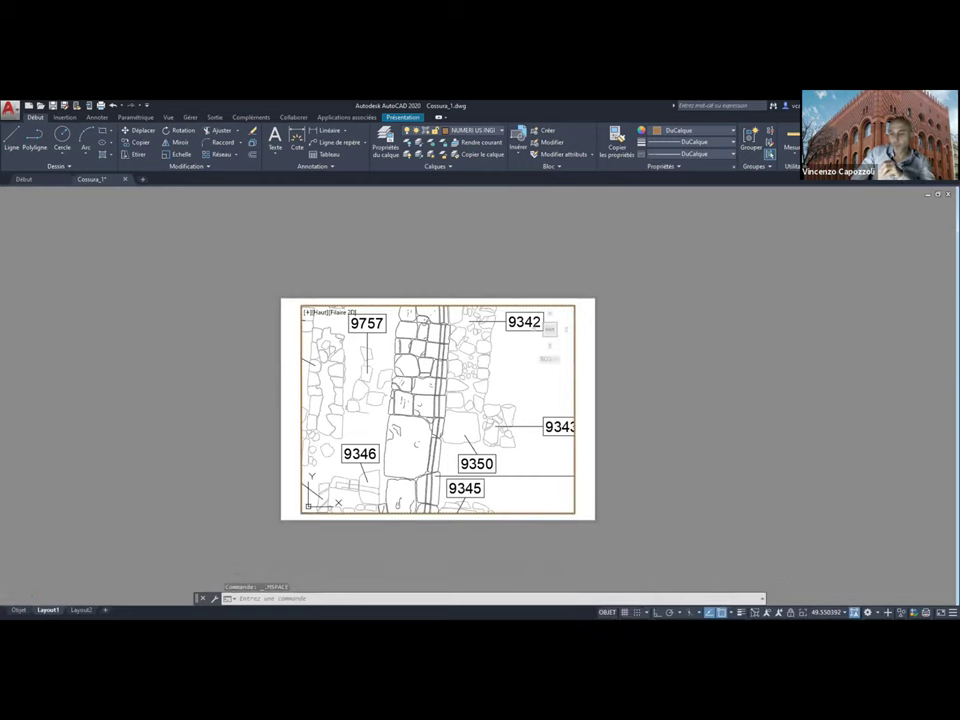
scroll(486, 388, "up", 3)
scroll(486, 388, "down", 5)
scroll(490, 389, "up", 5)
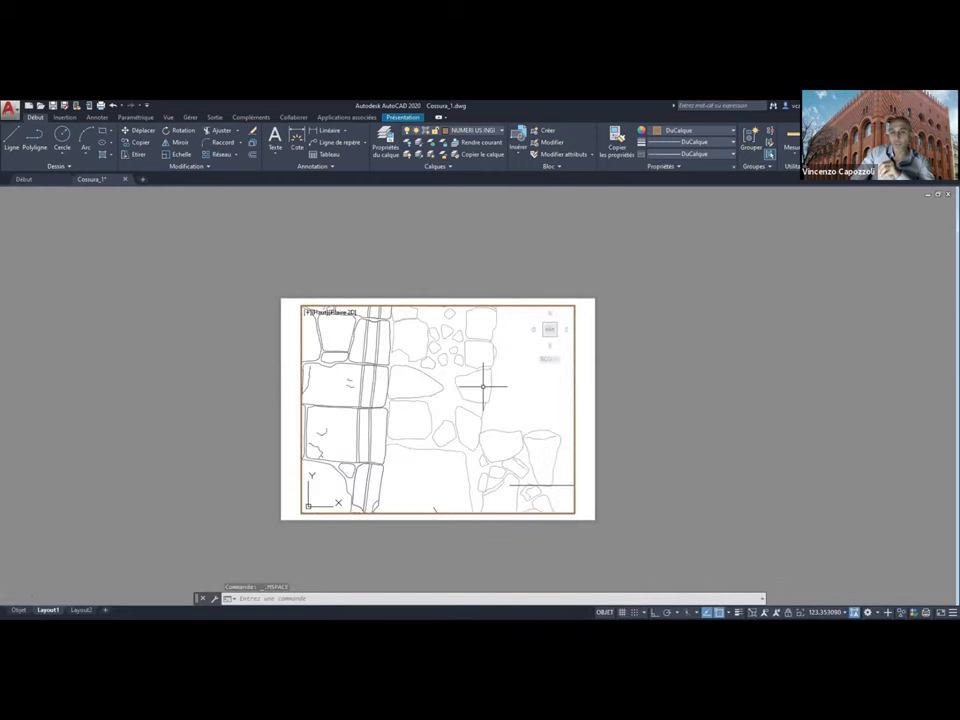
left_click(491, 390)
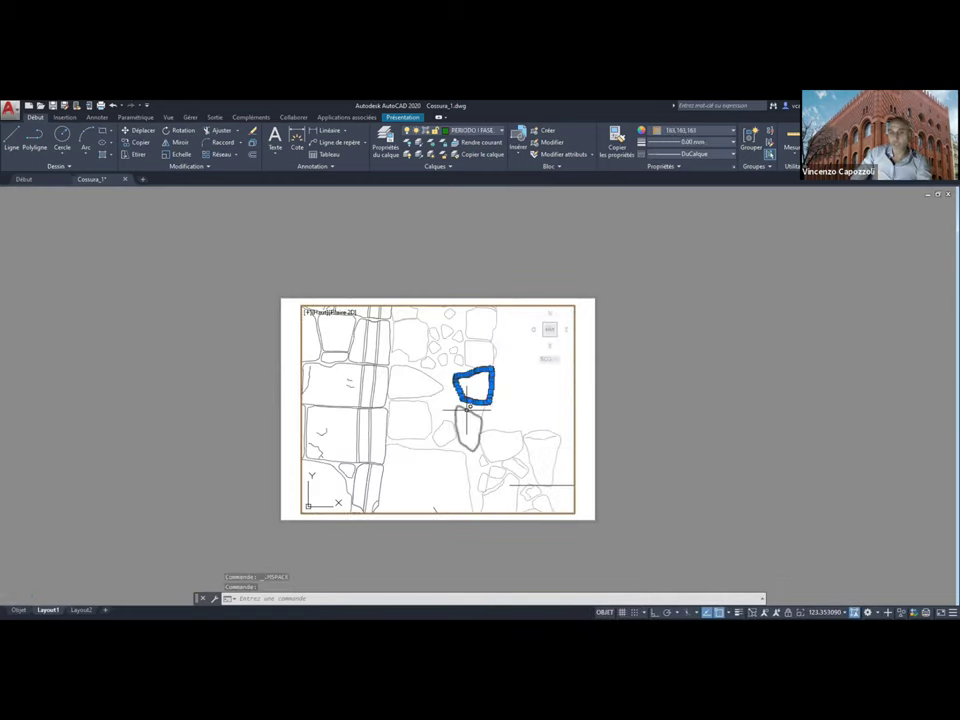
key("Delete")
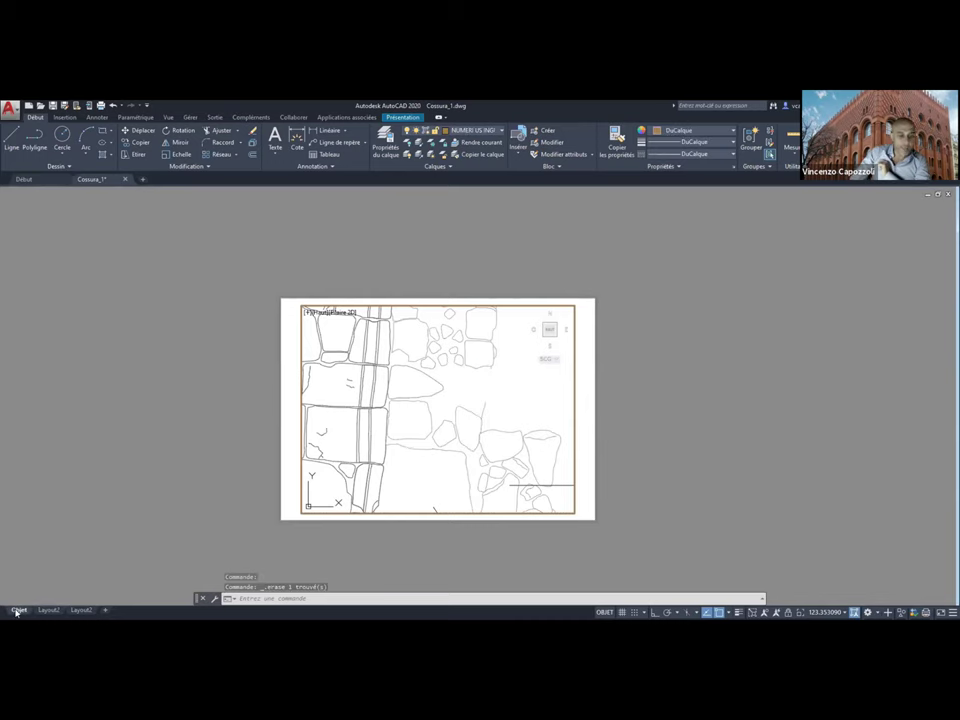
Switch to model space and zoom in to bring labels 9757 and 9342 into view
left_click(17, 611)
scroll(508, 200, "up", 3)
scroll(508, 190, "up", 3)
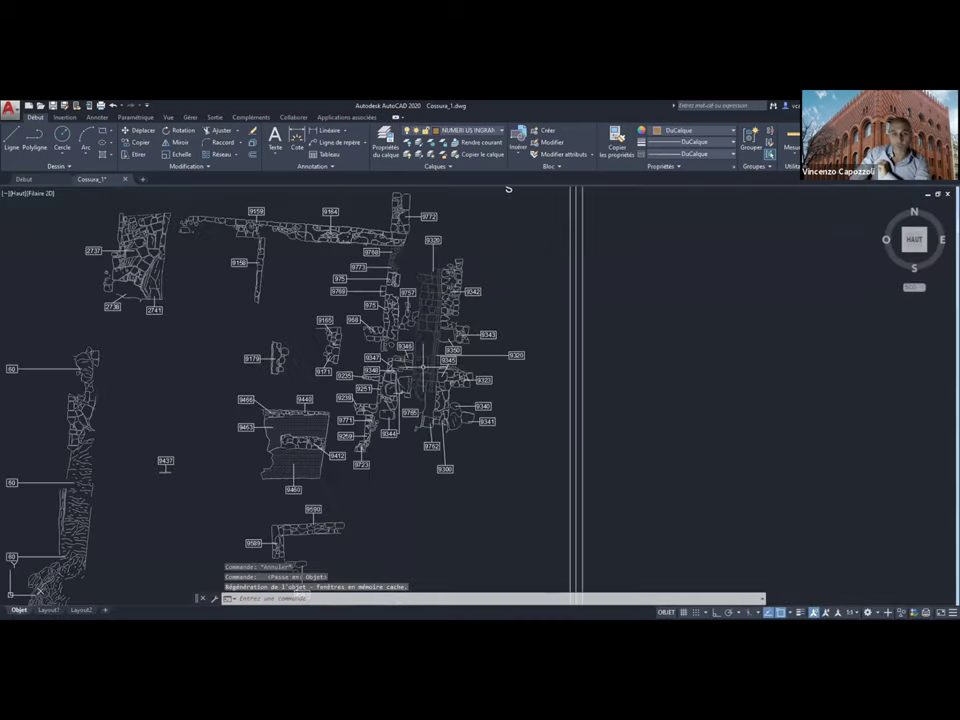
scroll(508, 190, "up", 3)
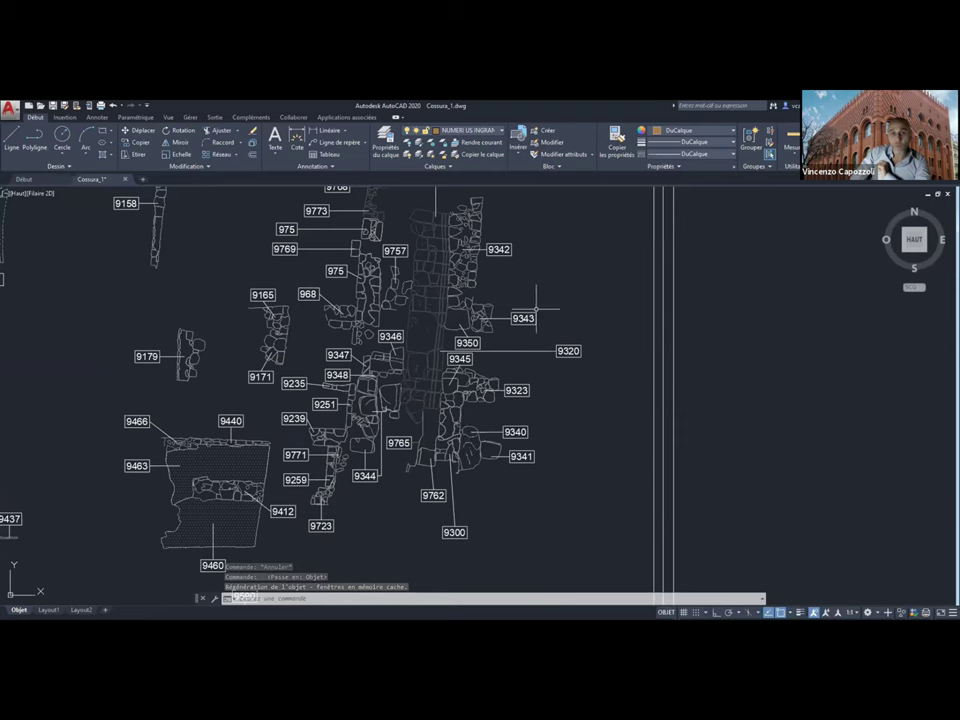
scroll(505, 300, "up", 4)
middle_click_drag(497, 294, 565, 396)
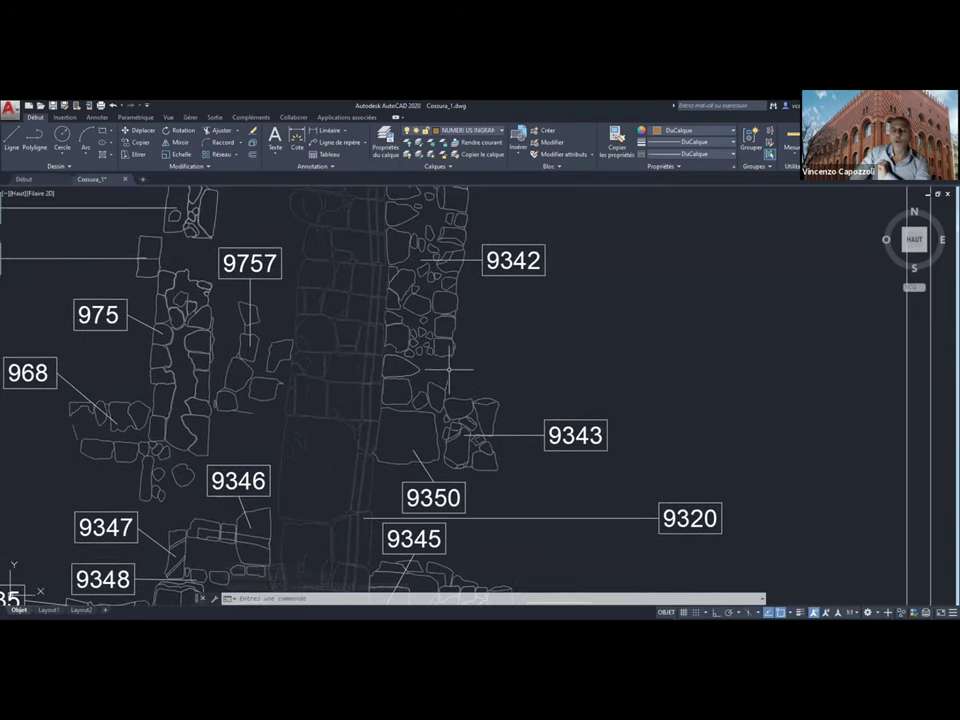
Return to Layout1 and undo back to restore the erased plan content
left_click(45, 610)
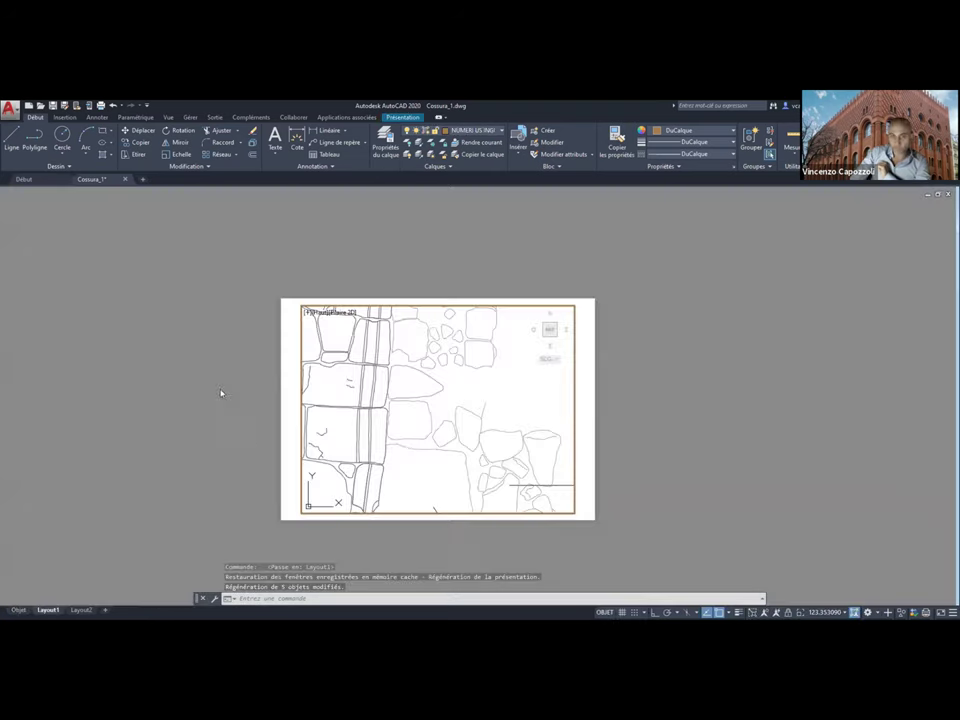
left_click(114, 106)
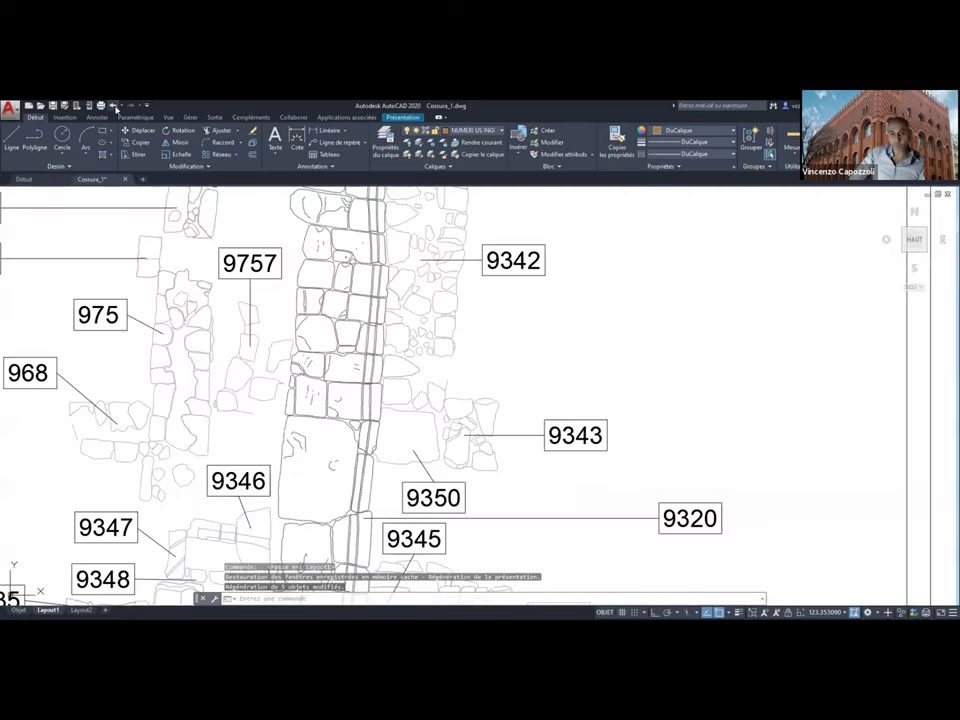
left_click(115, 106)
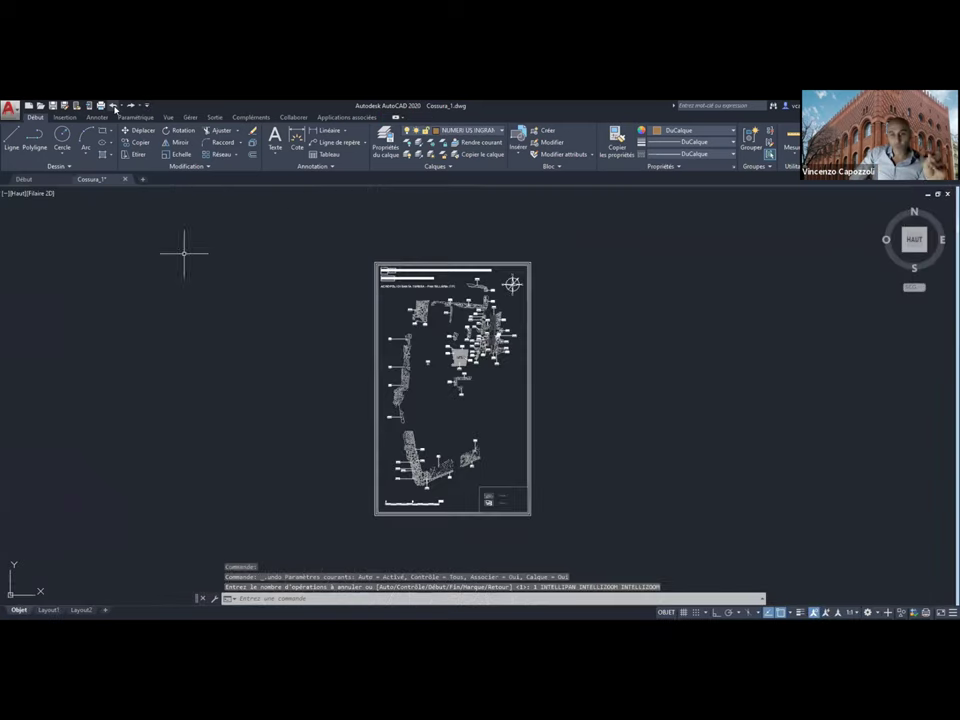
left_click(115, 106)
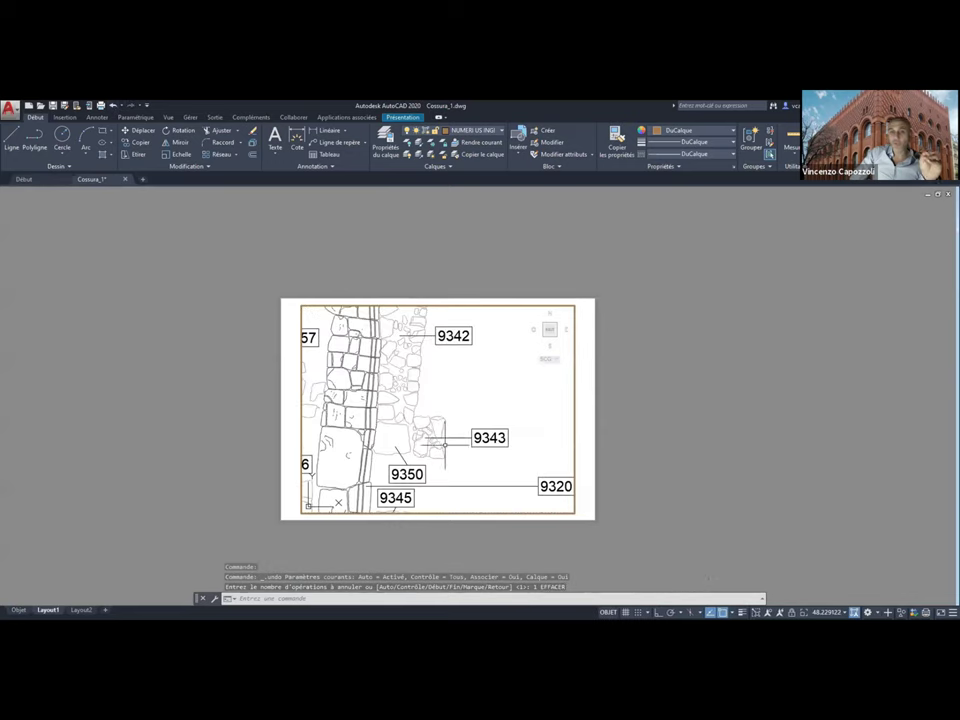
Shift the plan so 9757 and 9346 show, leave the viewport, and select its frame
middle_click_drag(444, 446, 516, 482)
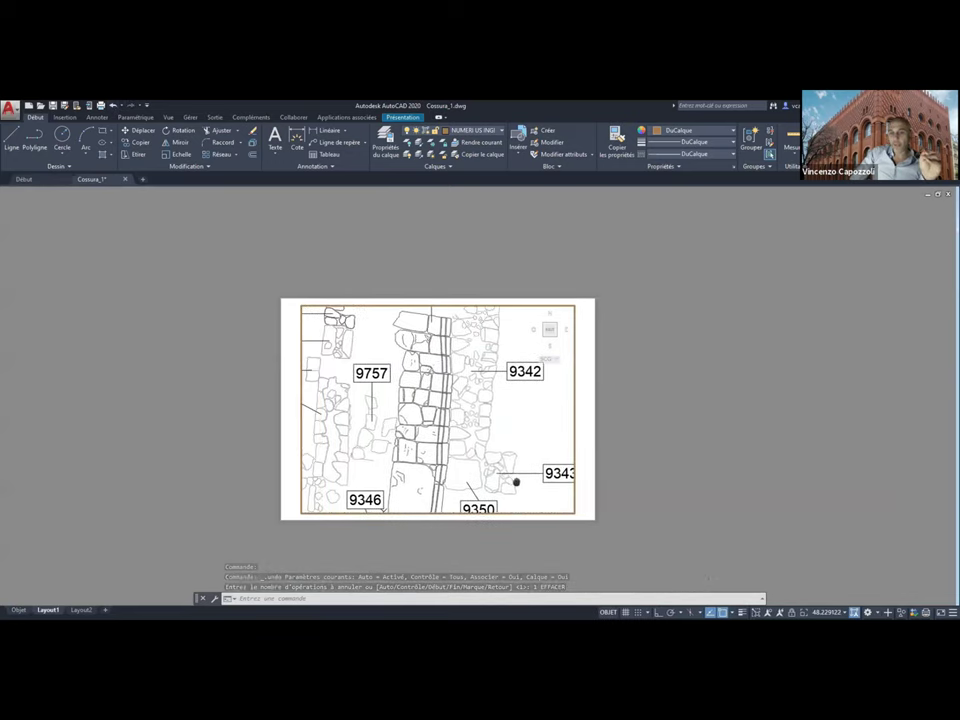
double_click(675, 579)
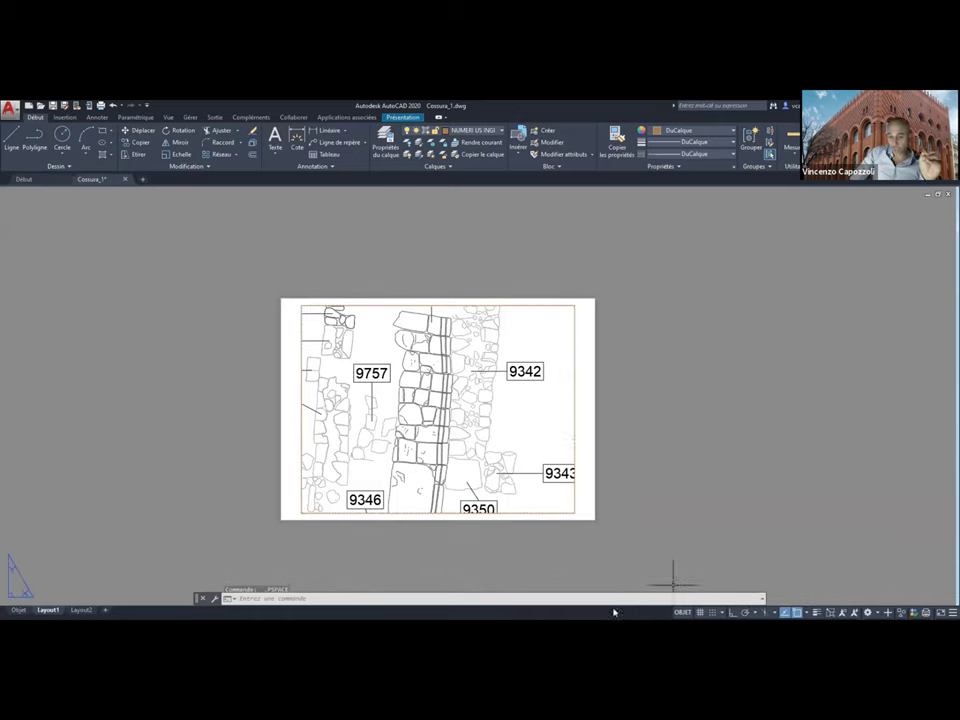
scroll(452, 388, "up", 4)
scroll(565, 410, "down", 6)
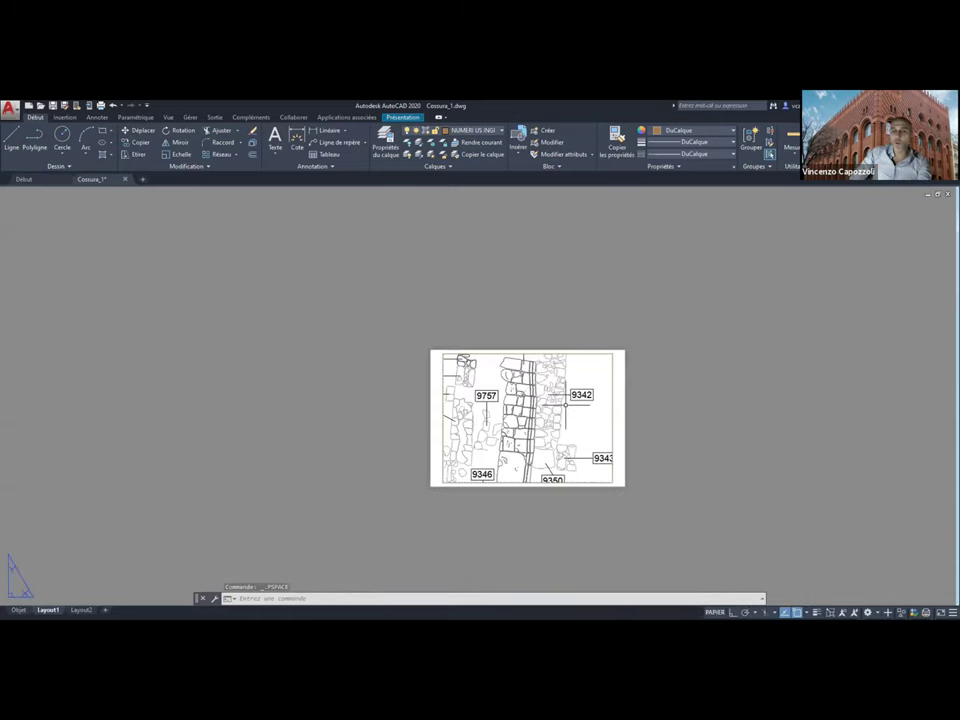
left_click(614, 412)
Delete the old viewport and bring up the Layout Viewports shape choices for a rectangular one
key("Delete")
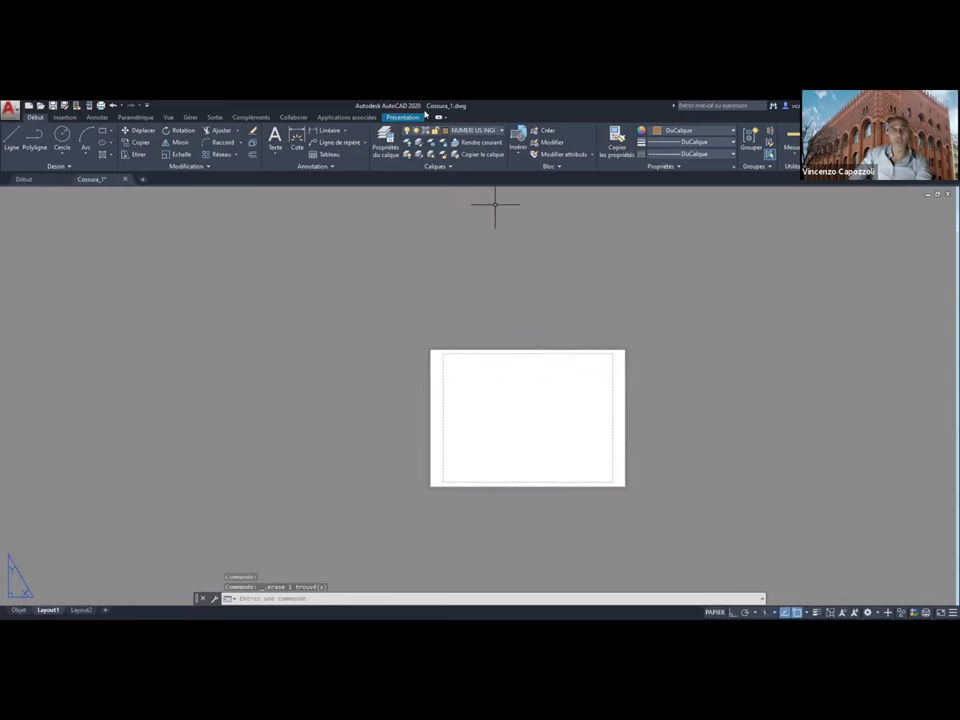
scroll(626, 354, "up", 2)
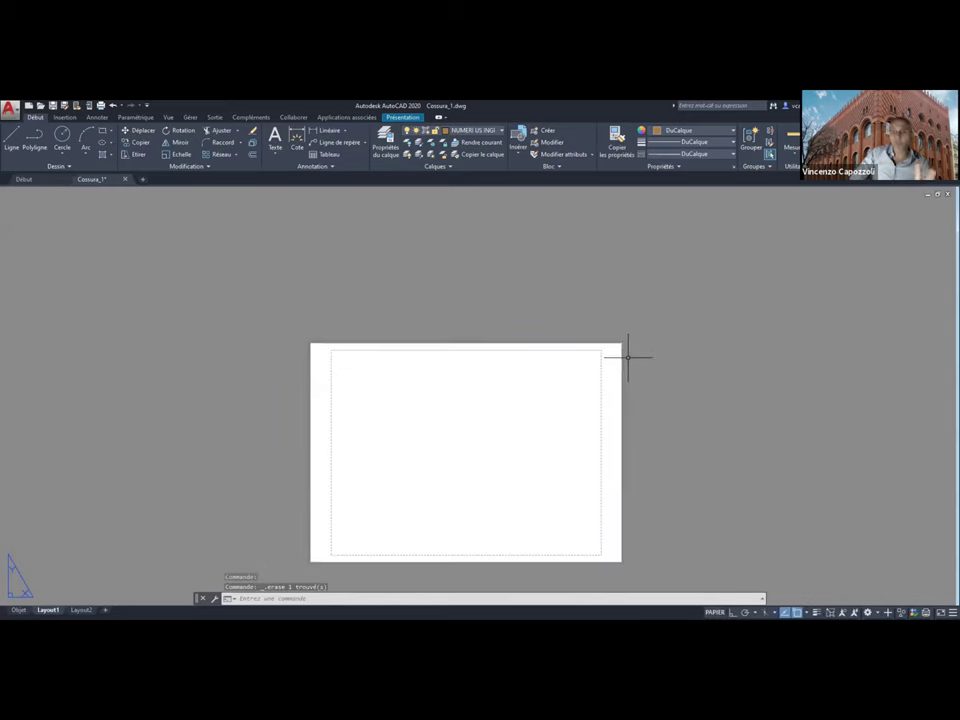
left_click(398, 118)
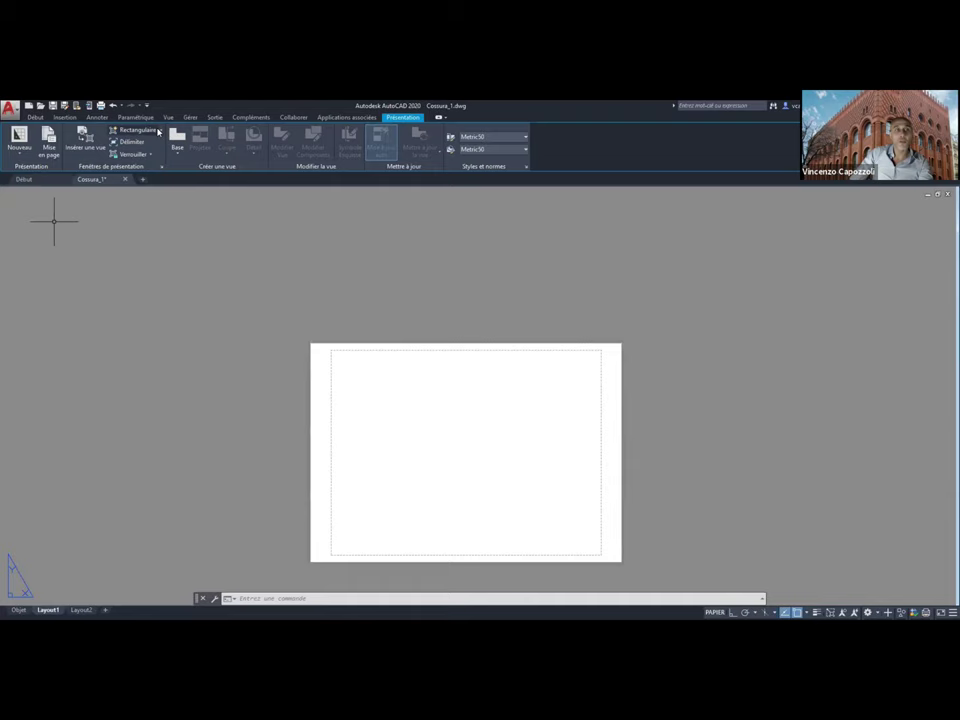
left_click(161, 131)
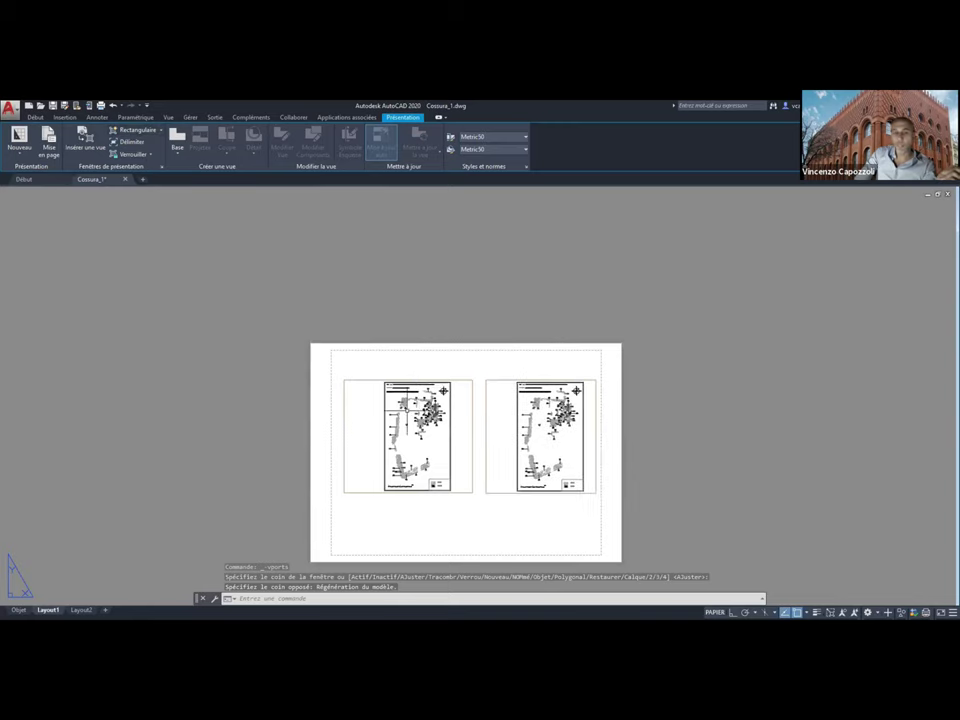
Zoom out and shift the plan left in the left viewport to show the full sheet, then return to paper space
scroll(430, 390, "up", 2)
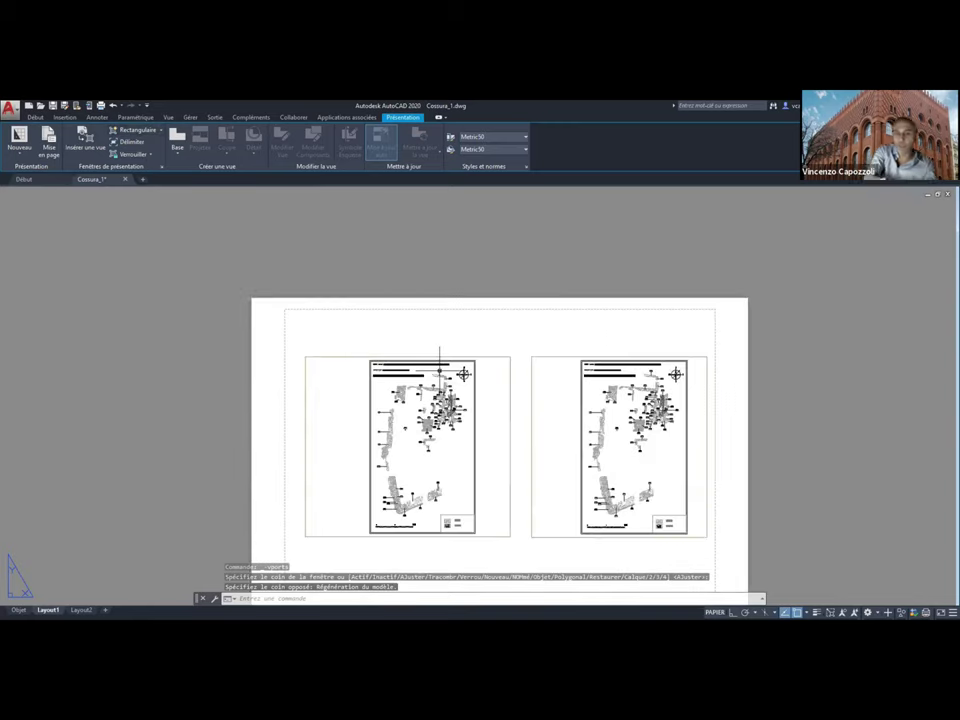
middle_click_drag(486, 355, 471, 310)
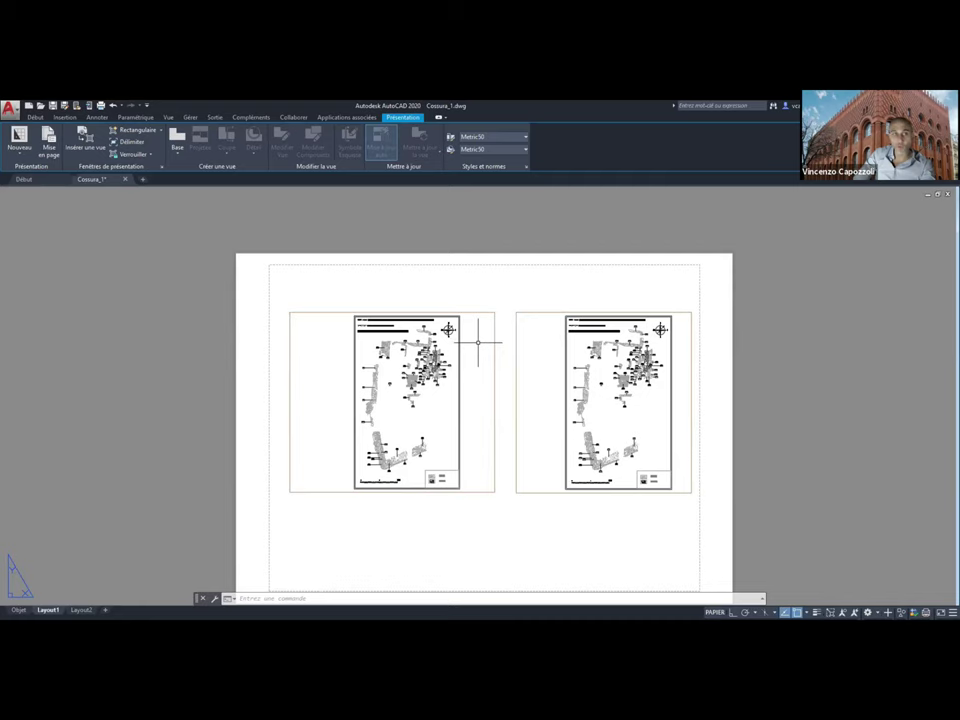
left_click(477, 342)
double_click(478, 345)
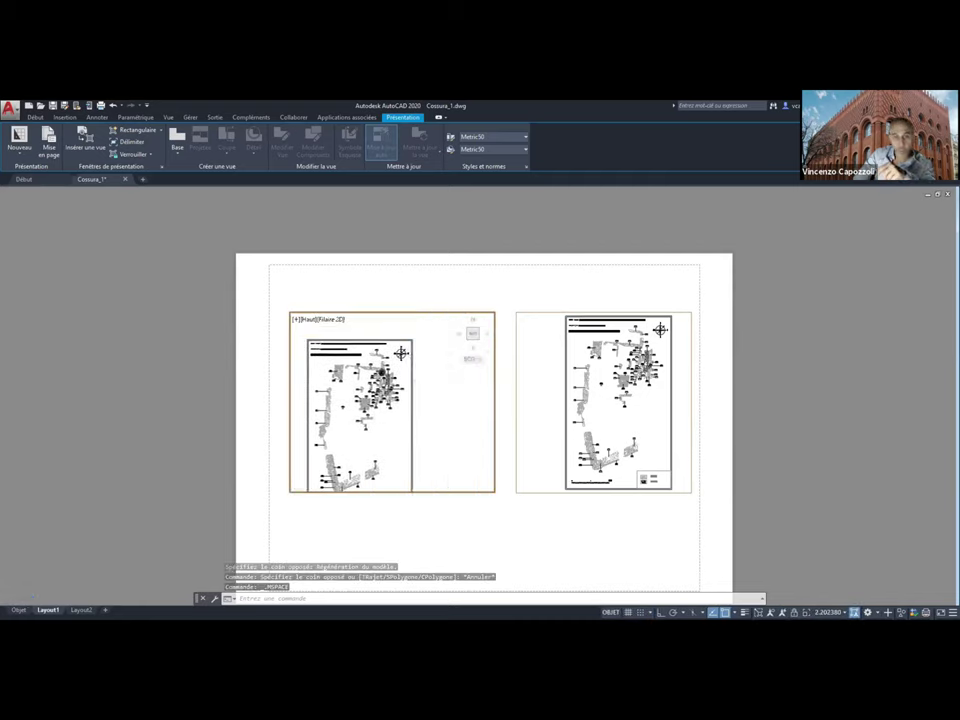
scroll(423, 326, "up", 4)
scroll(485, 350, "down", 1)
scroll(485, 350, "down", 1)
scroll(485, 350, "down", 1)
scroll(485, 350, "down", 1)
mouse_move(472, 333)
middle_mouse_down()
mouse_move(411, 319)
mouse_move(426, 319)
middle_mouse_up()
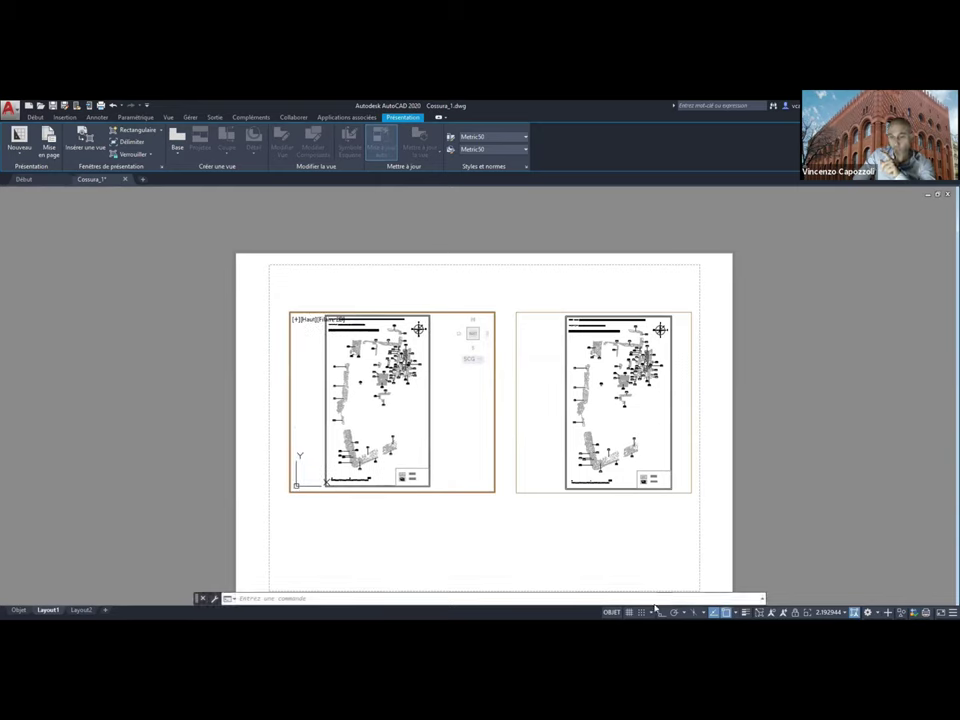
double_click(439, 279)
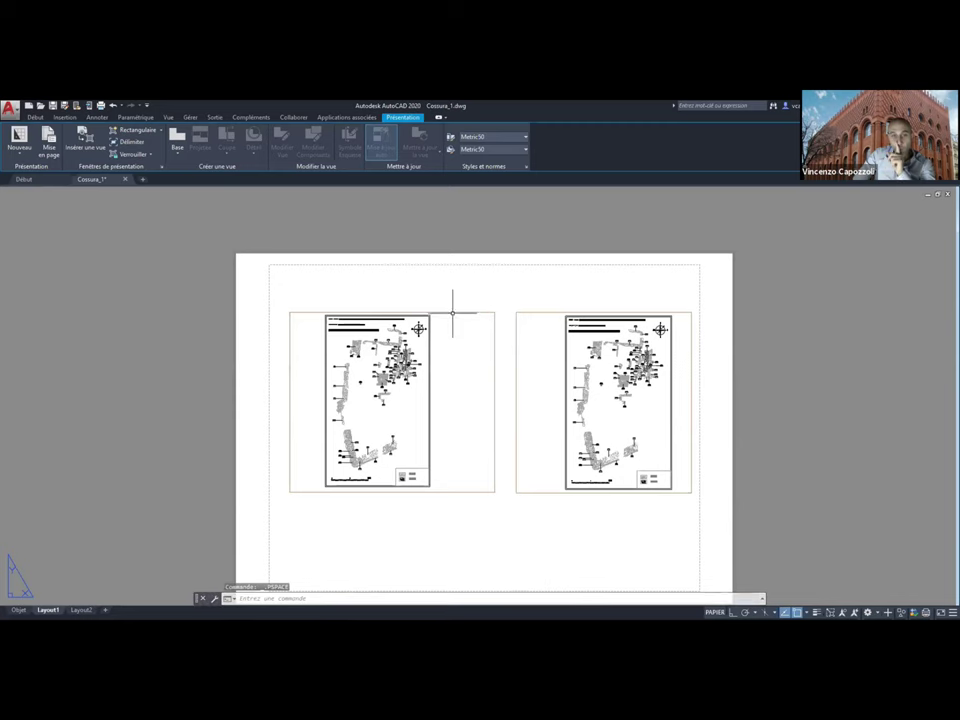
Stretch the left viewport's corners up to the top margin and down-left to the sheet margin
left_click(452, 312)
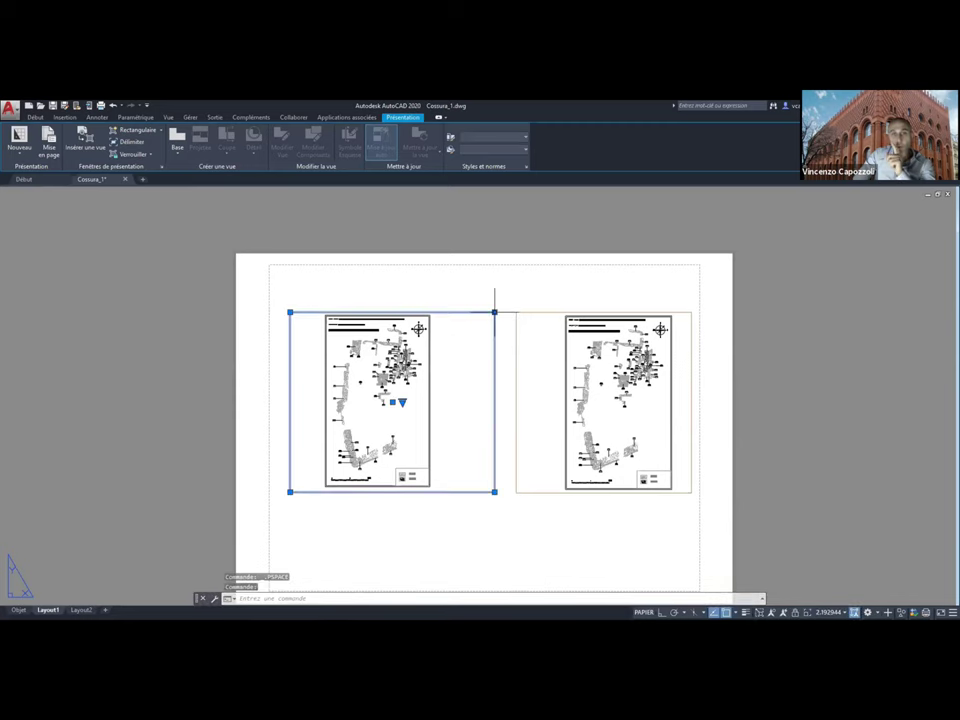
left_click(494, 312)
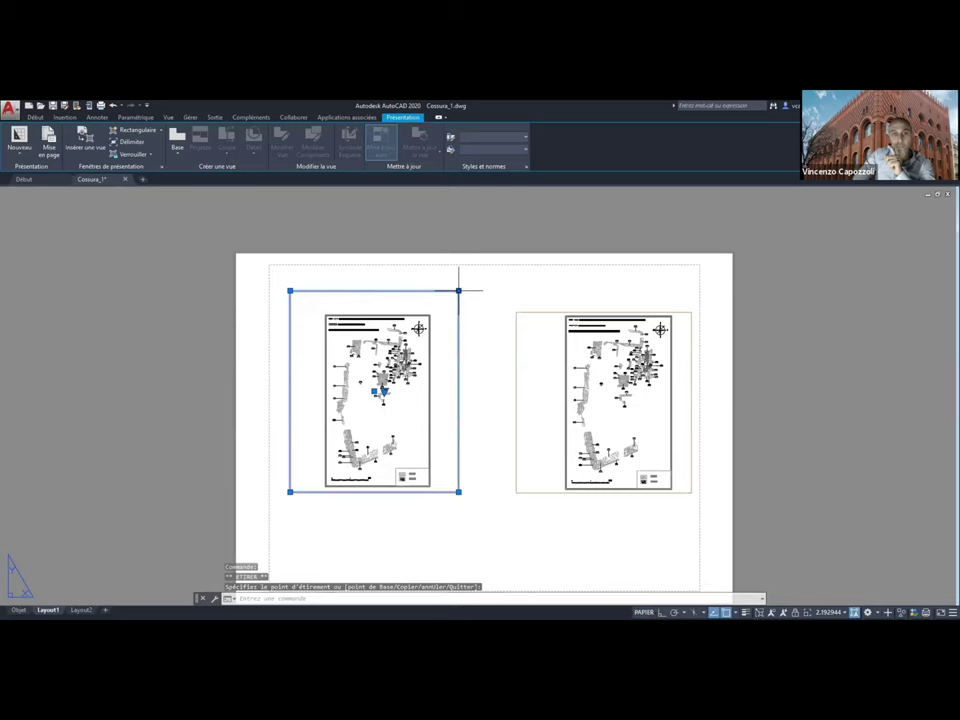
left_click(458, 266)
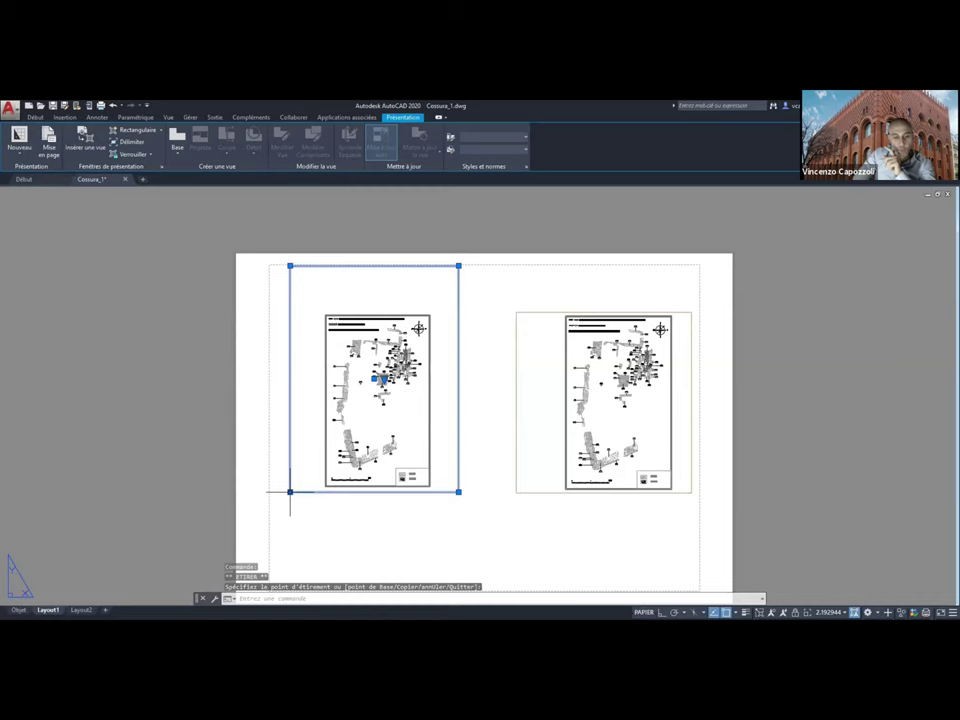
left_click_drag(290, 491, 270, 590)
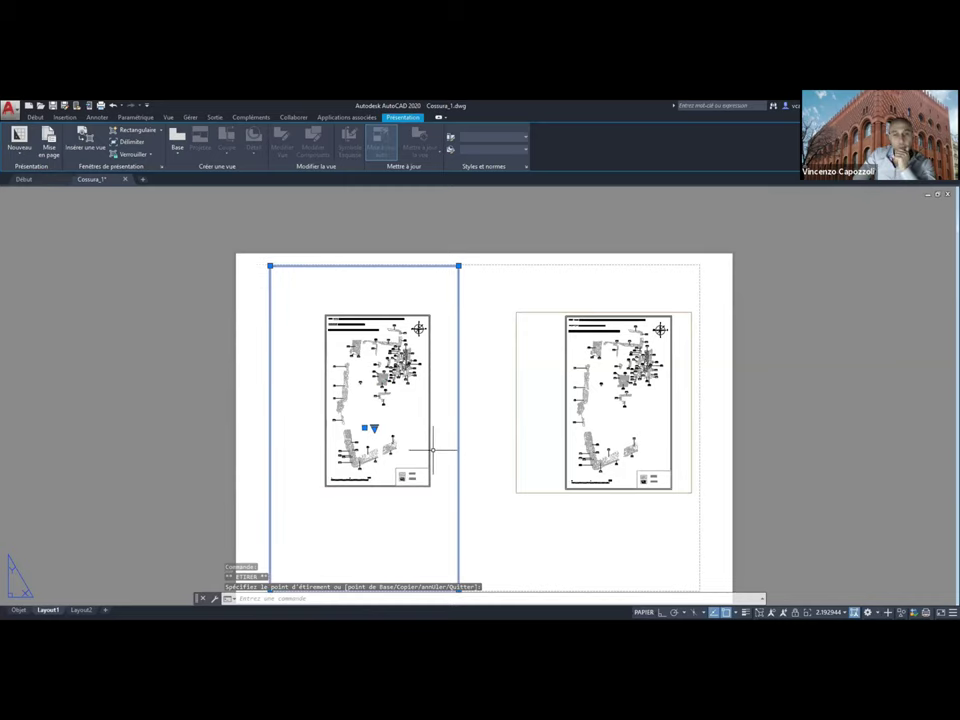
middle_click_drag(440, 450, 416, 437)
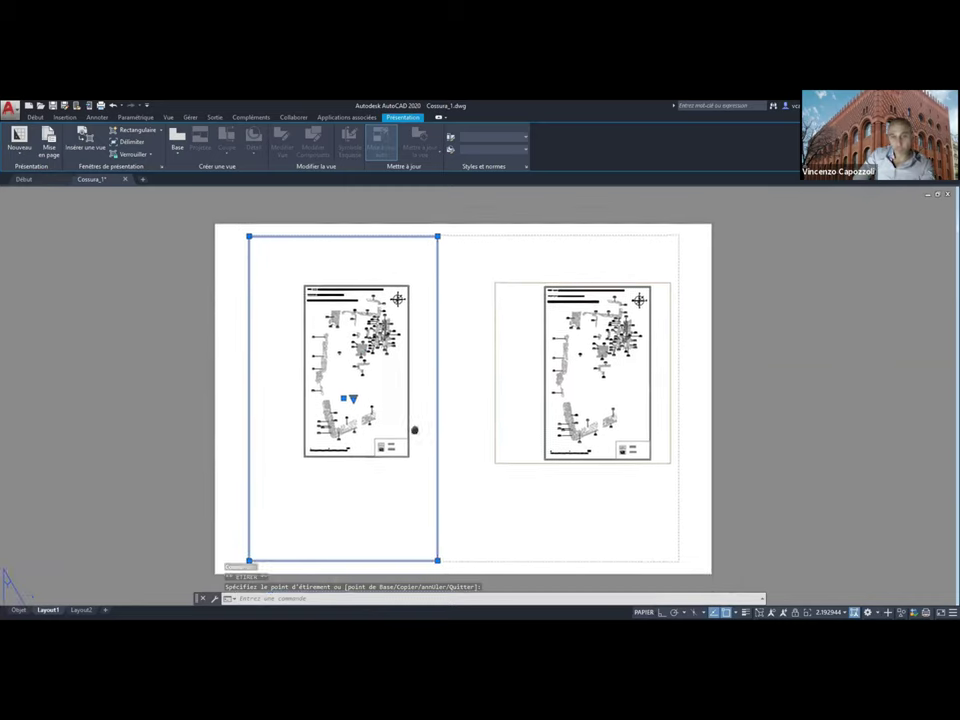
Enlarge and center the site plan inside the left viewport, then return to paper space
left_click(426, 418)
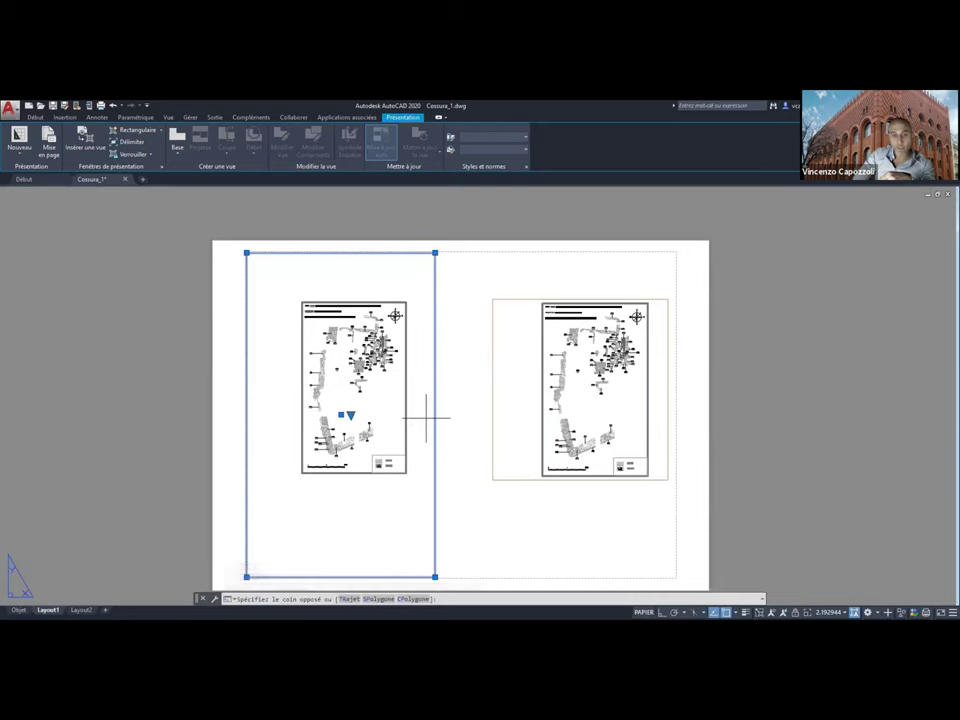
key("Escape")
double_click(426, 418)
scroll(420, 430, "up", 2)
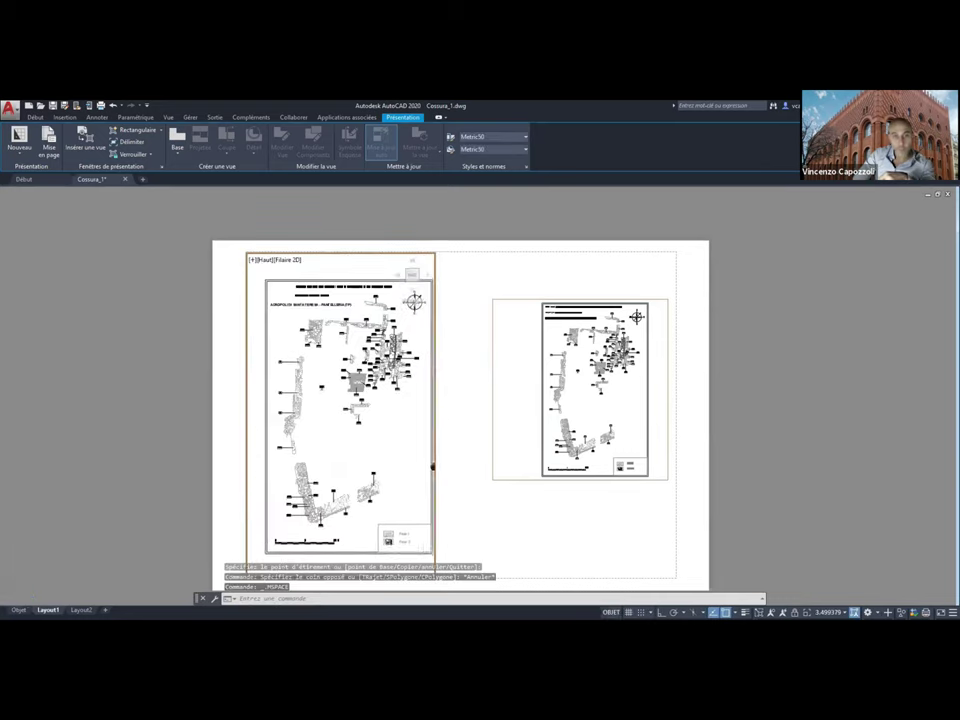
scroll(425, 462, "up", 2)
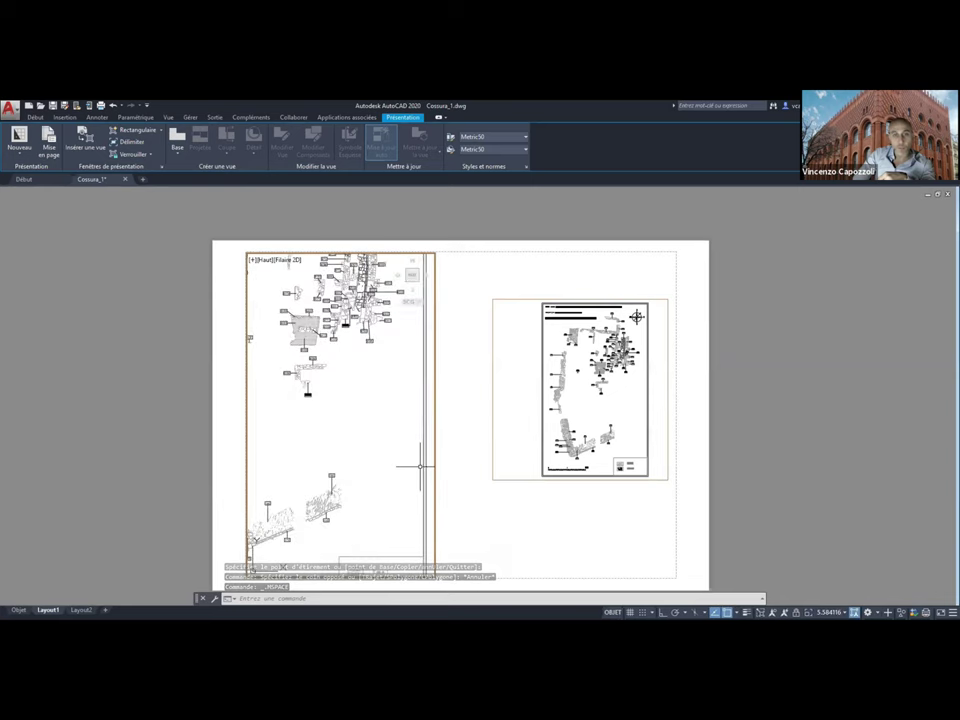
scroll(420, 465, "down", 3)
middle_click_drag(420, 465, 415, 466)
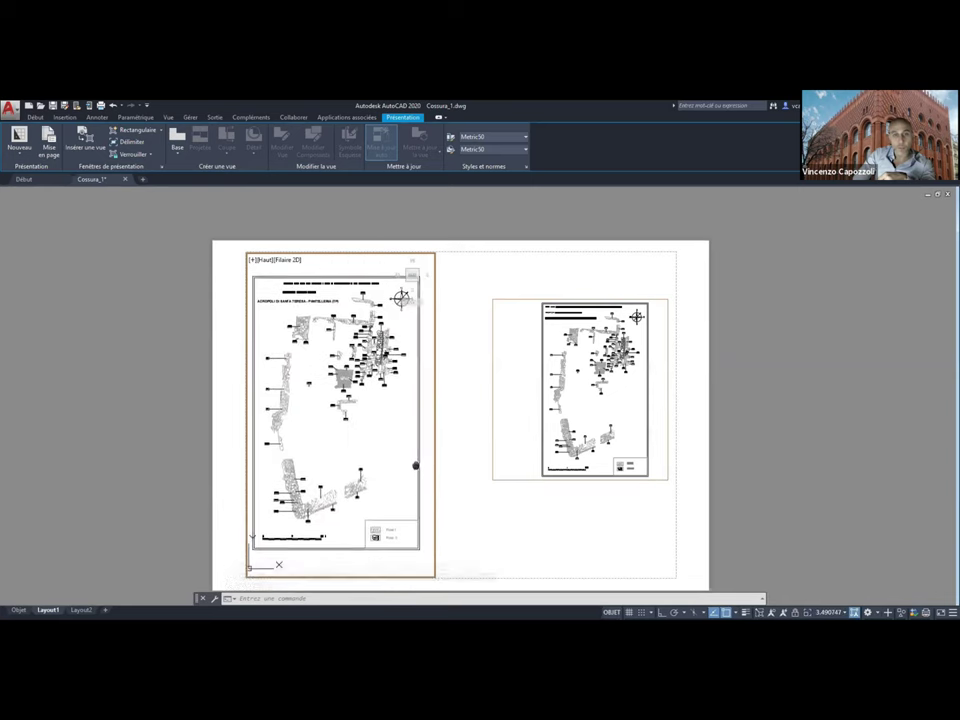
scroll(415, 464, "up", 2)
scroll(415, 464, "down", 1)
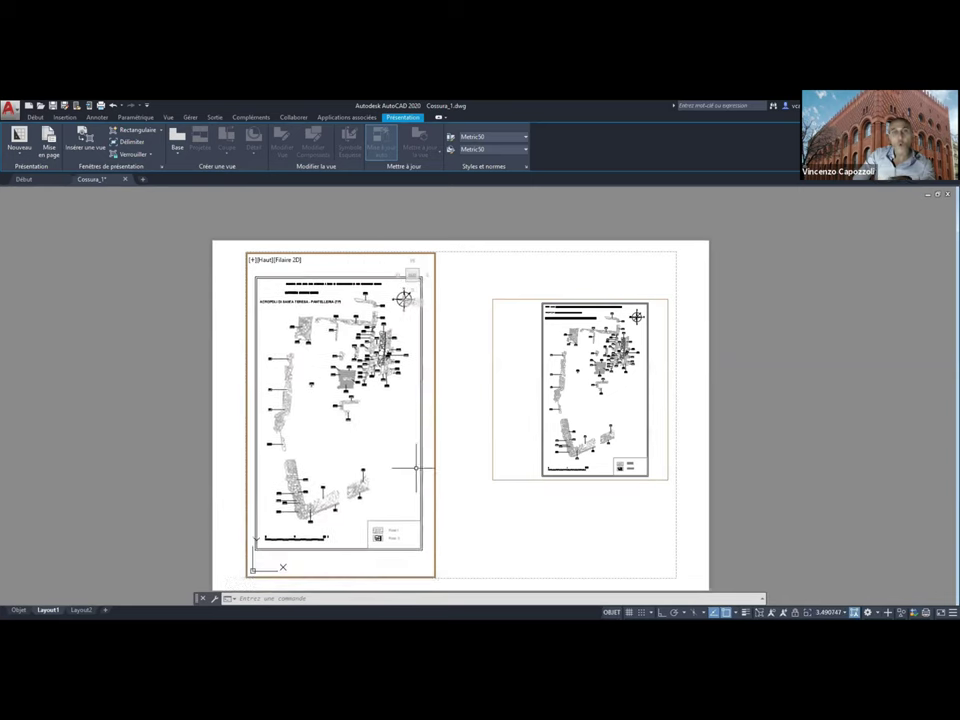
double_click(583, 578)
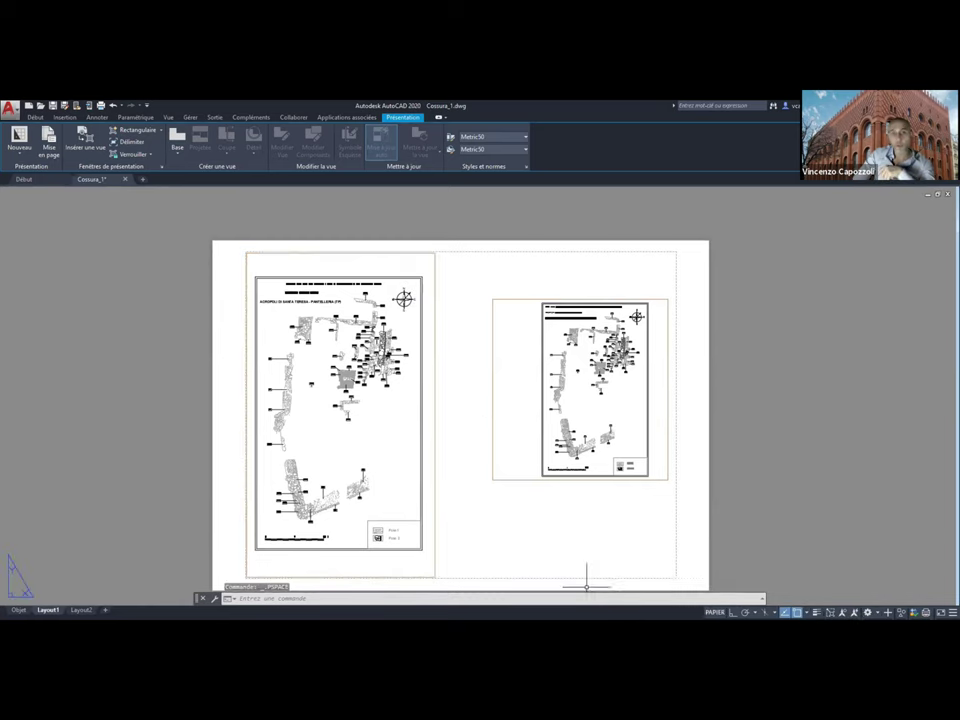
Draw a rectangle around the left plan's central cluster, then switch to model space
left_click(66, 117)
left_click(38, 117)
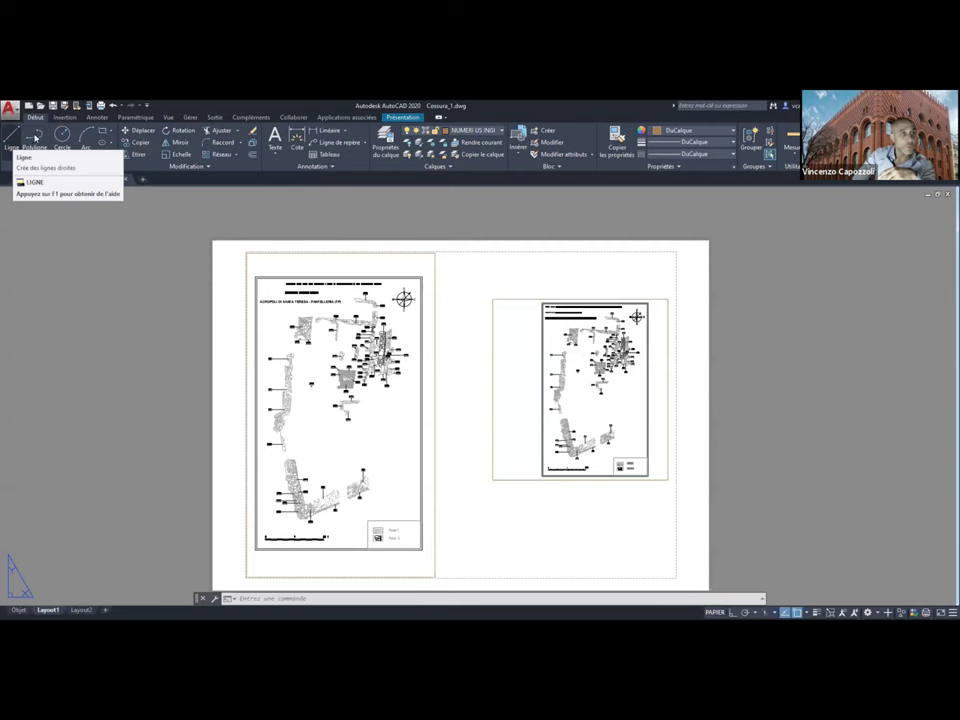
left_click(104, 130)
scroll(425, 329, "up", 5)
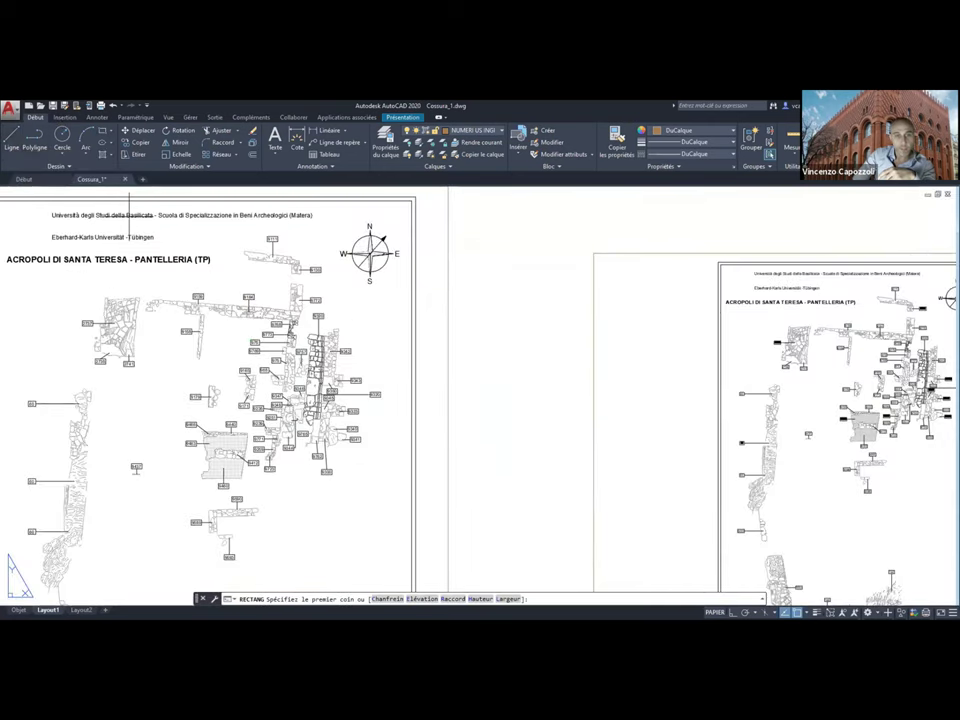
scroll(128, 225, "down", 2)
left_click(231, 300)
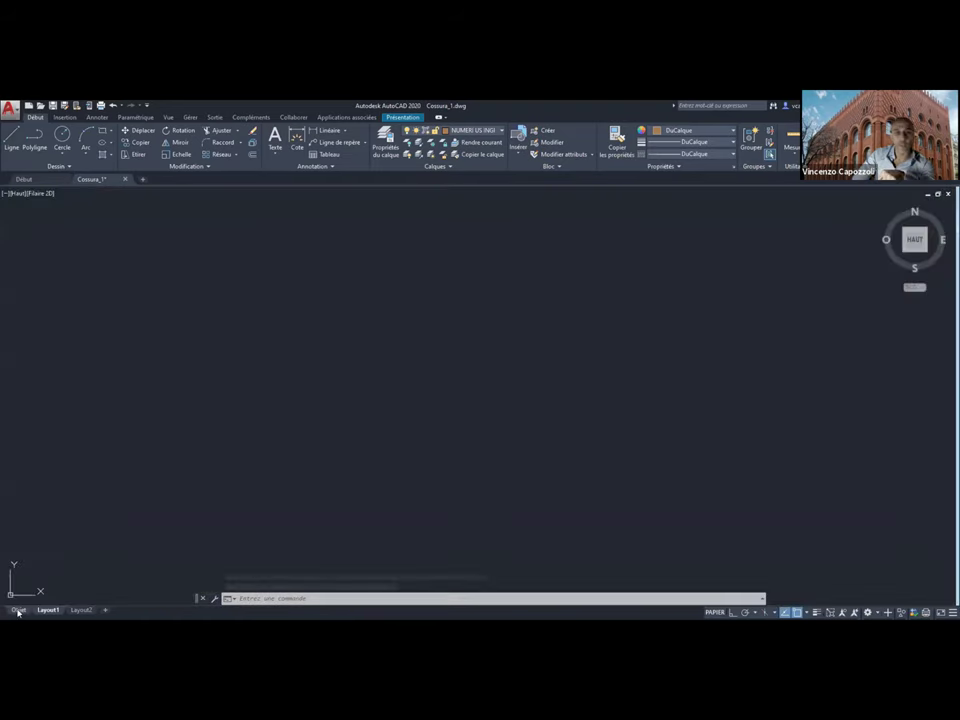
left_click(18, 610)
Return to Layout1, select the outline rectangle, check the layer list, then clear the selection
scroll(430, 345, "down", 3)
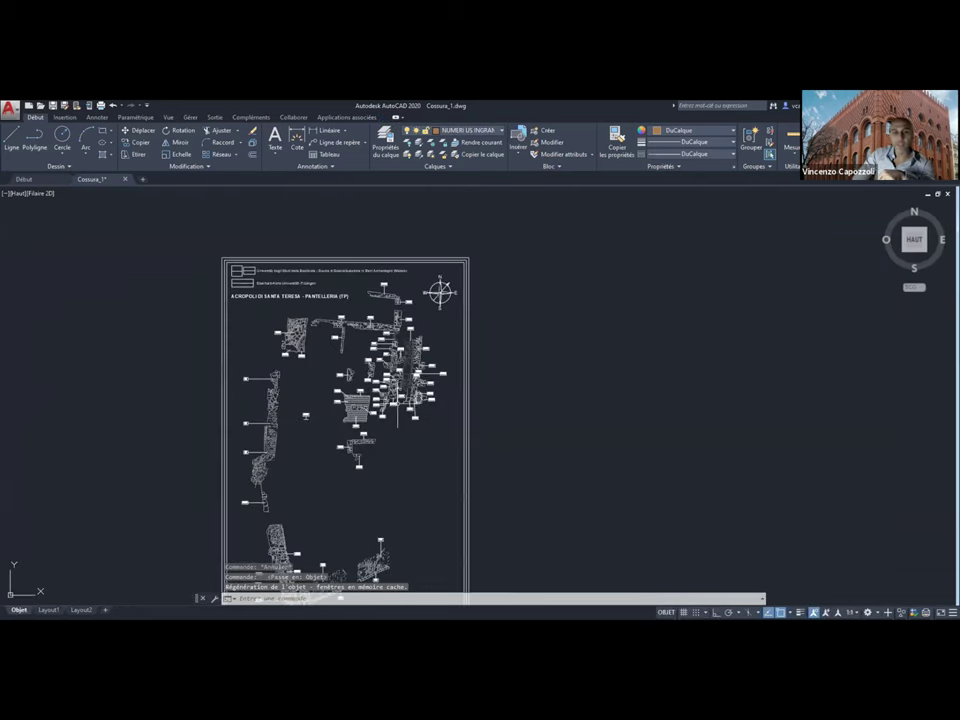
left_click(48, 610)
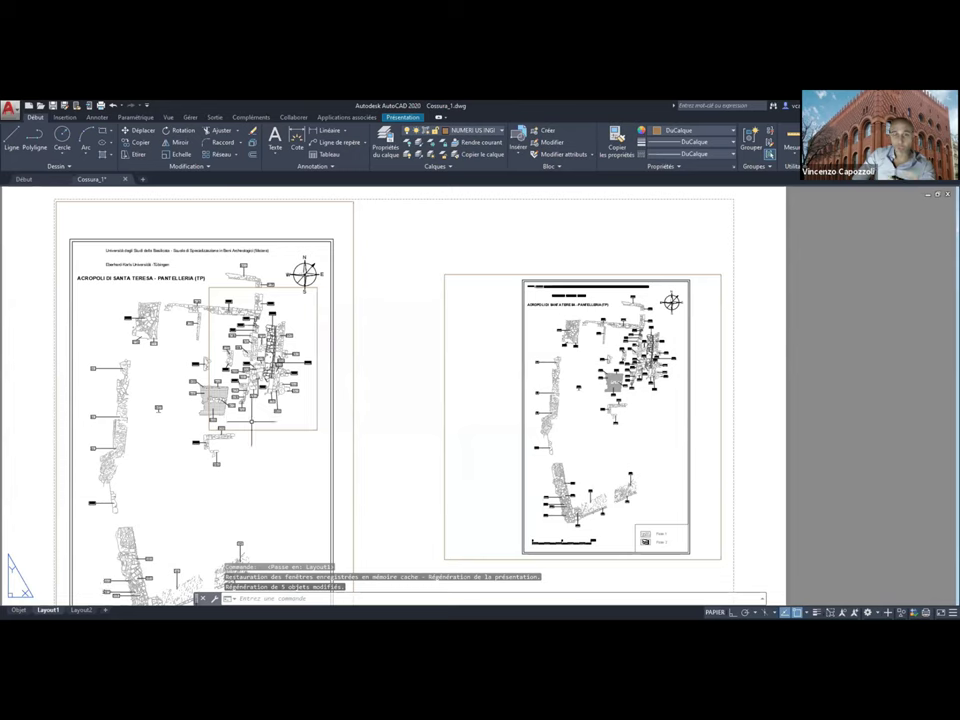
left_click(252, 430)
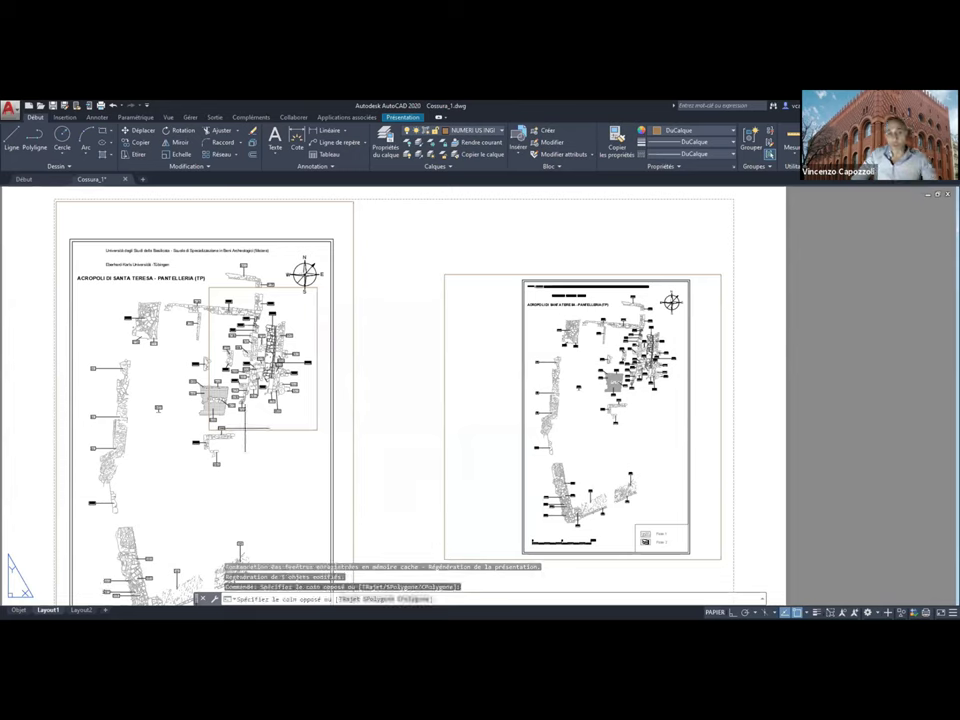
left_click(244, 428)
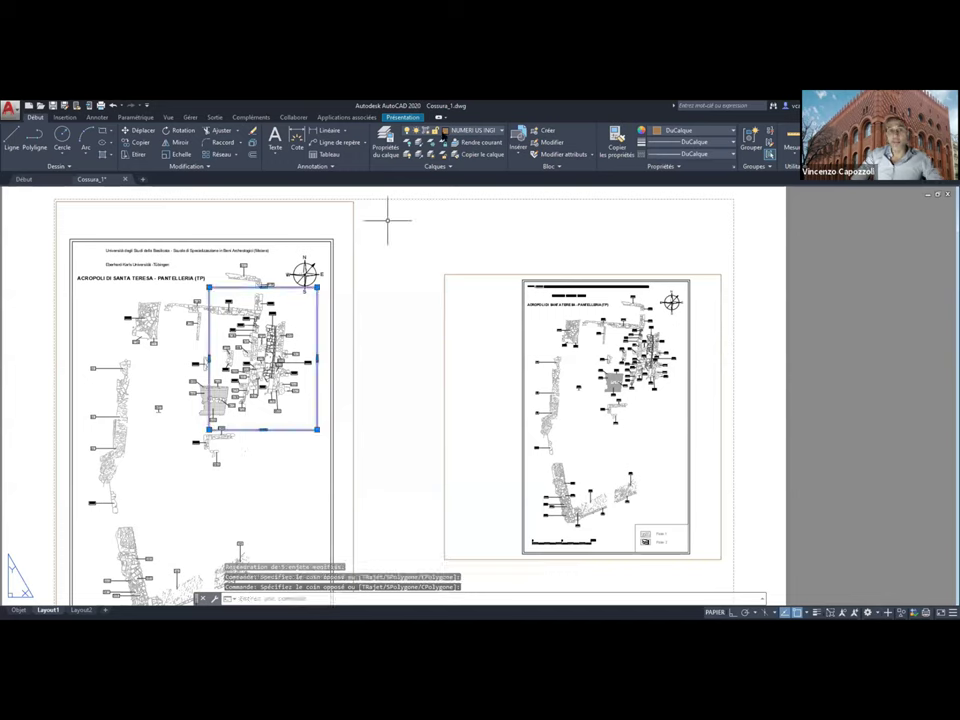
left_click(476, 131)
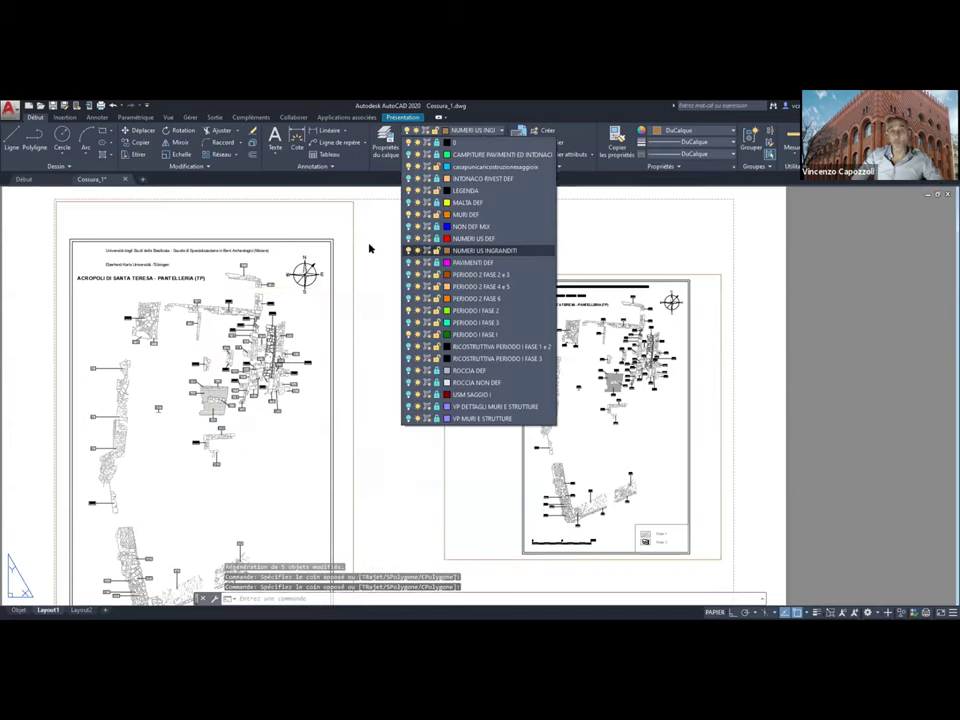
key("Escape")
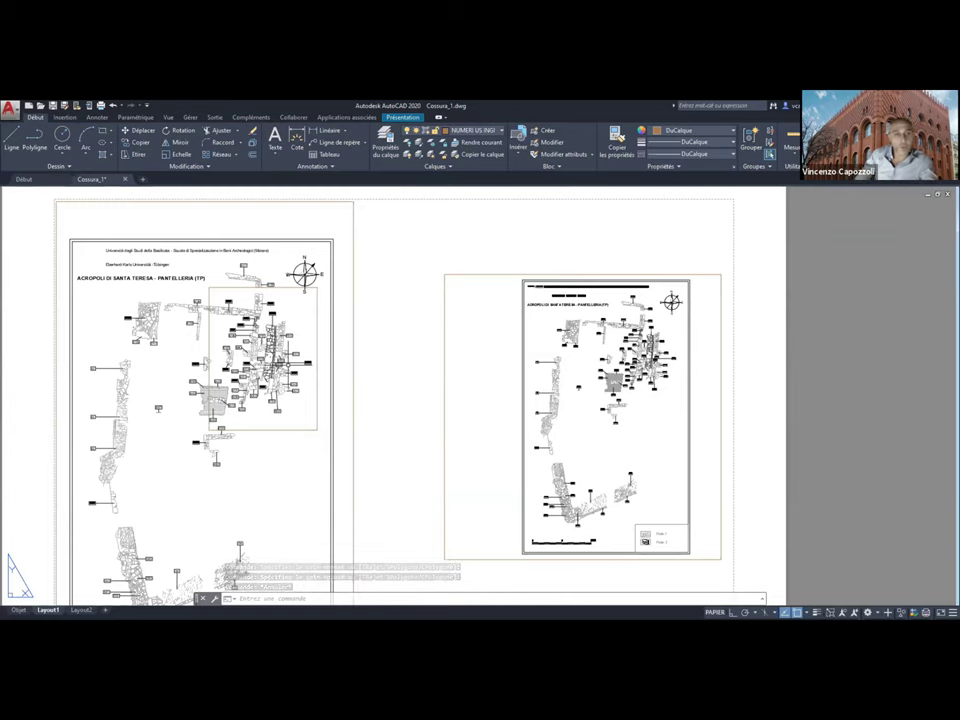
scroll(365, 337, "down", 2)
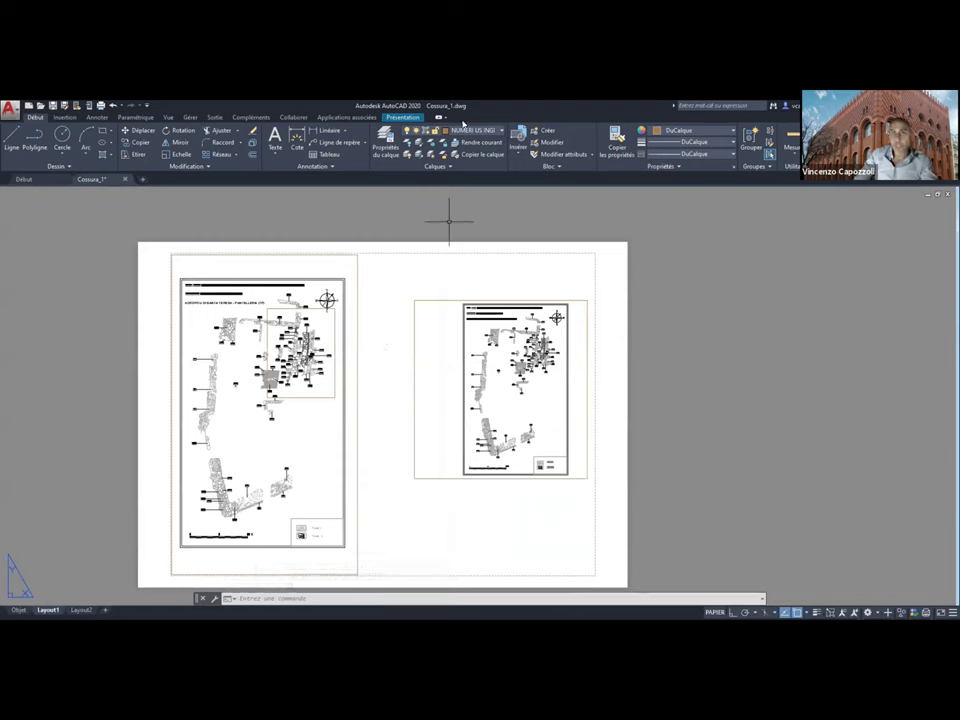
Stretch the right viewport's corner grips up-right and down-left to the sheet margins
left_click(439, 300)
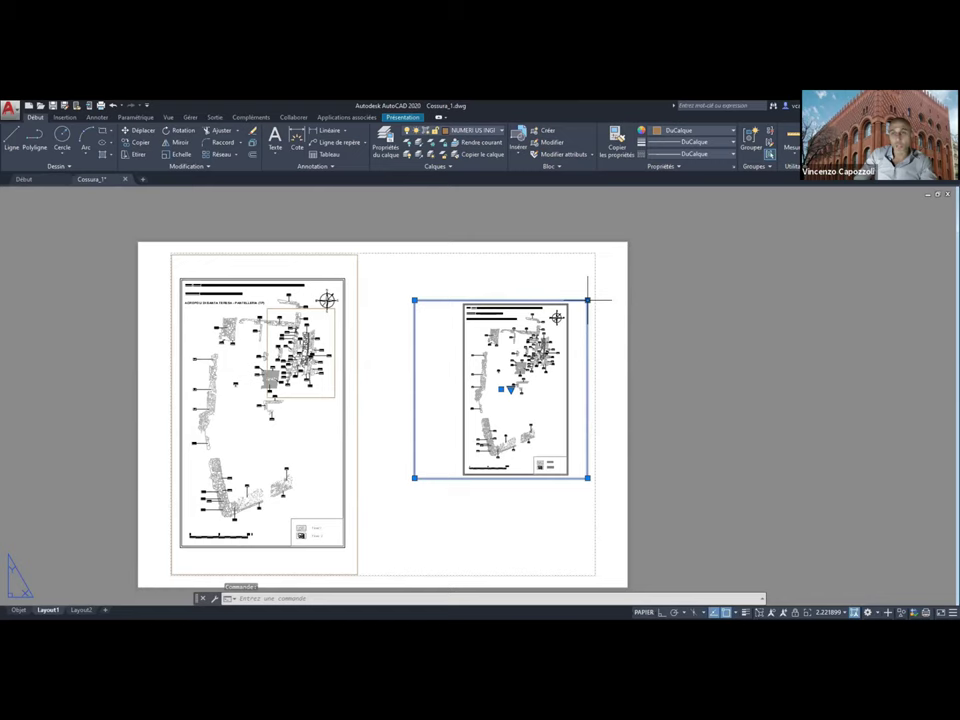
left_click_drag(587, 299, 595, 253)
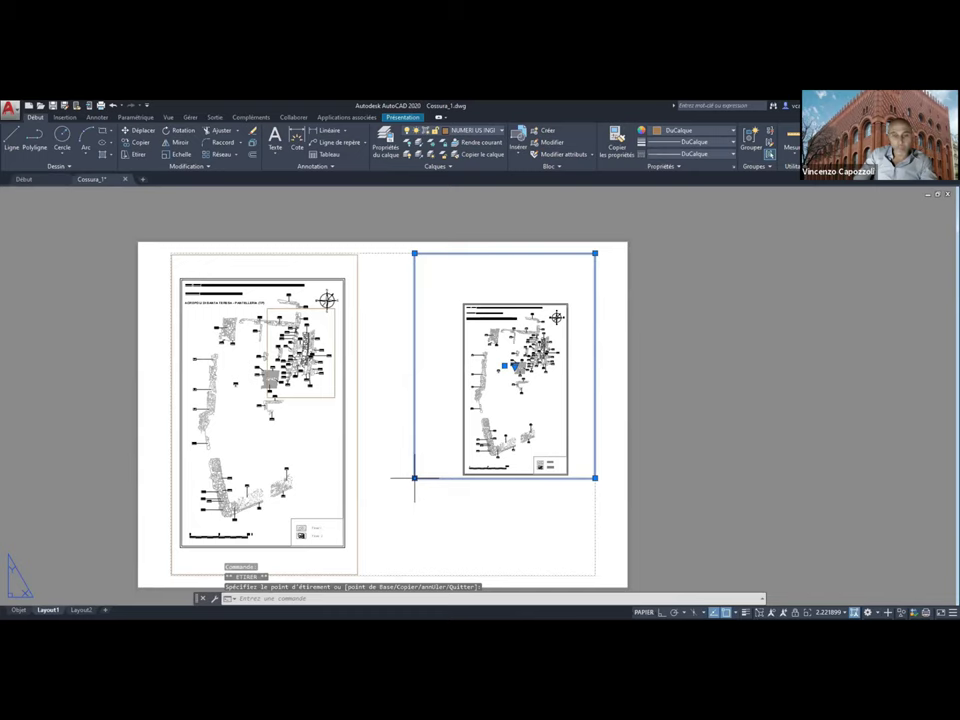
left_click_drag(414, 478, 371, 575)
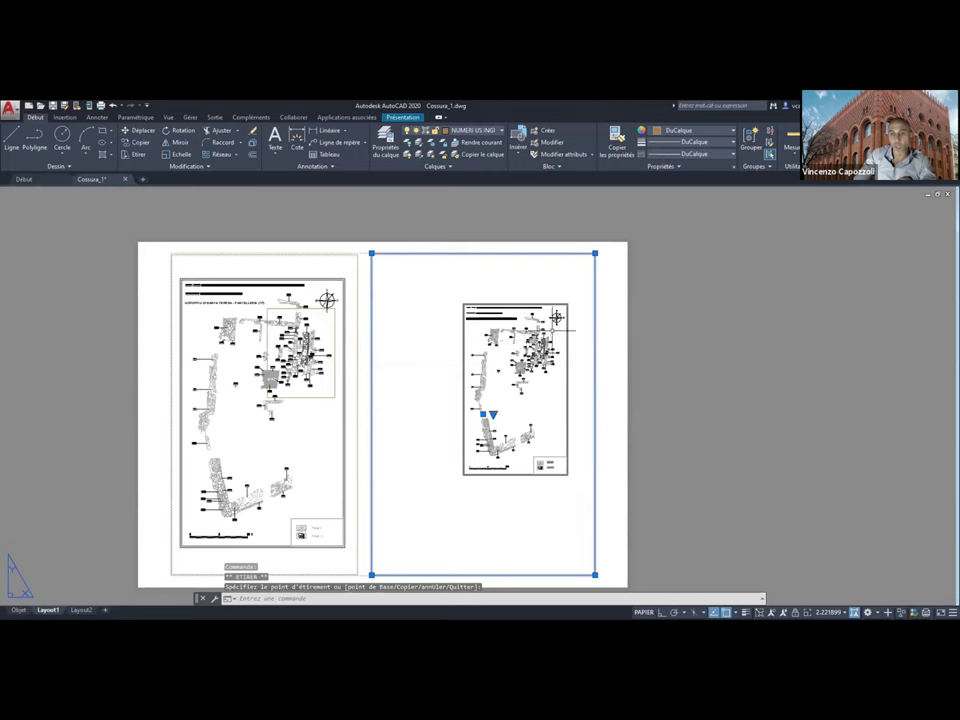
left_click(562, 284)
Zoom and reposition the site plan inside the right viewport, then return to paper space
key("Escape")
double_click(553, 392)
scroll(553, 392, "up", 3)
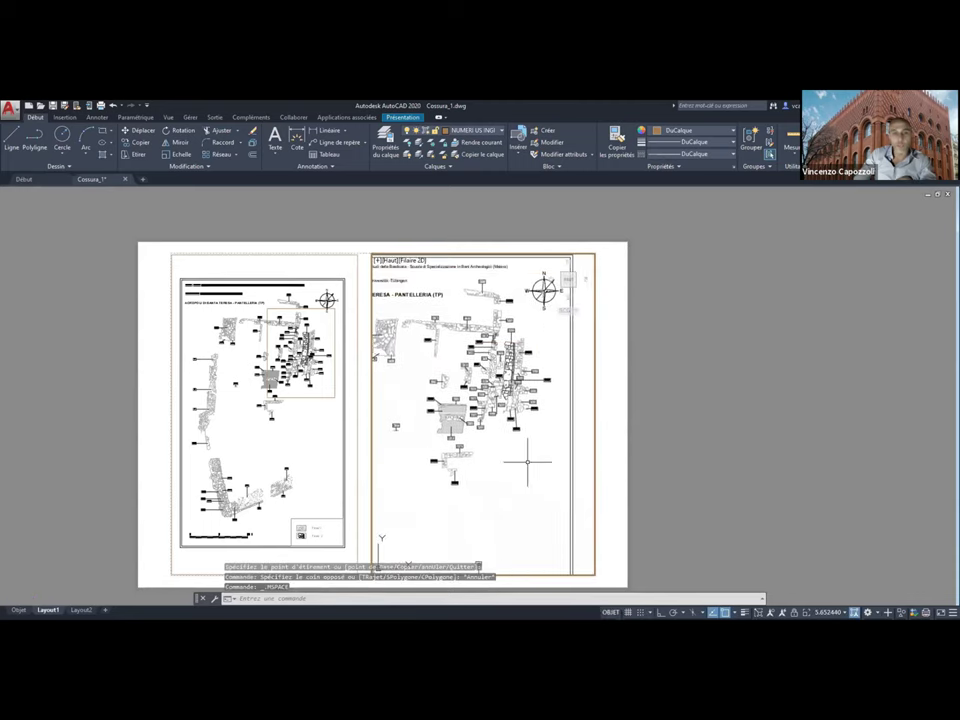
scroll(530, 462, "up", 2)
mouse_move(538, 467)
middle_mouse_down()
mouse_move(557, 514)
mouse_move(546, 520)
middle_mouse_up()
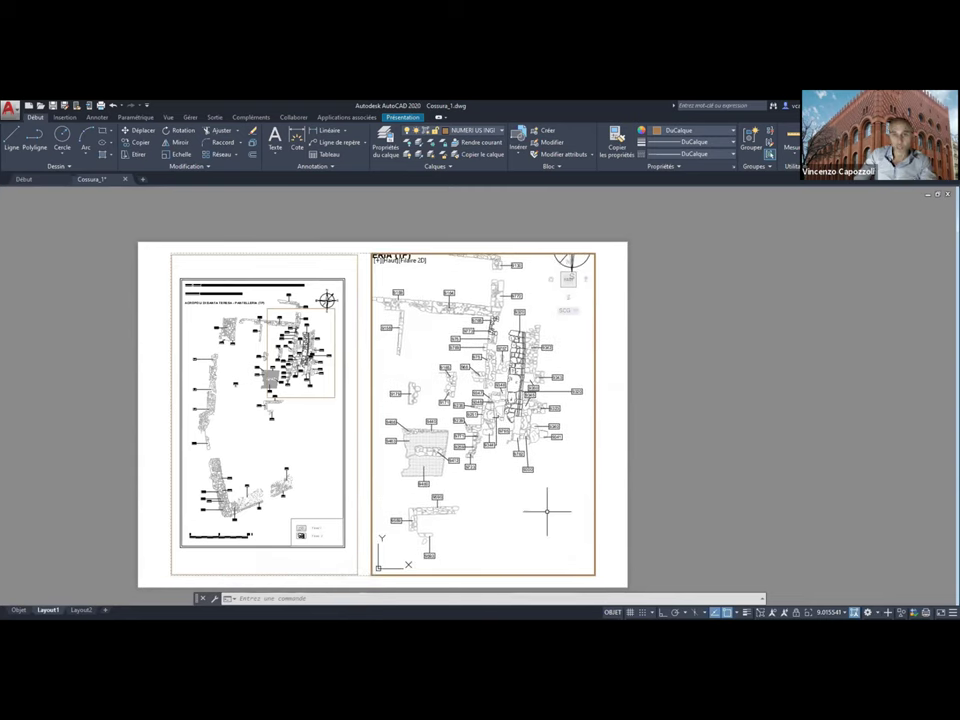
double_click(641, 566)
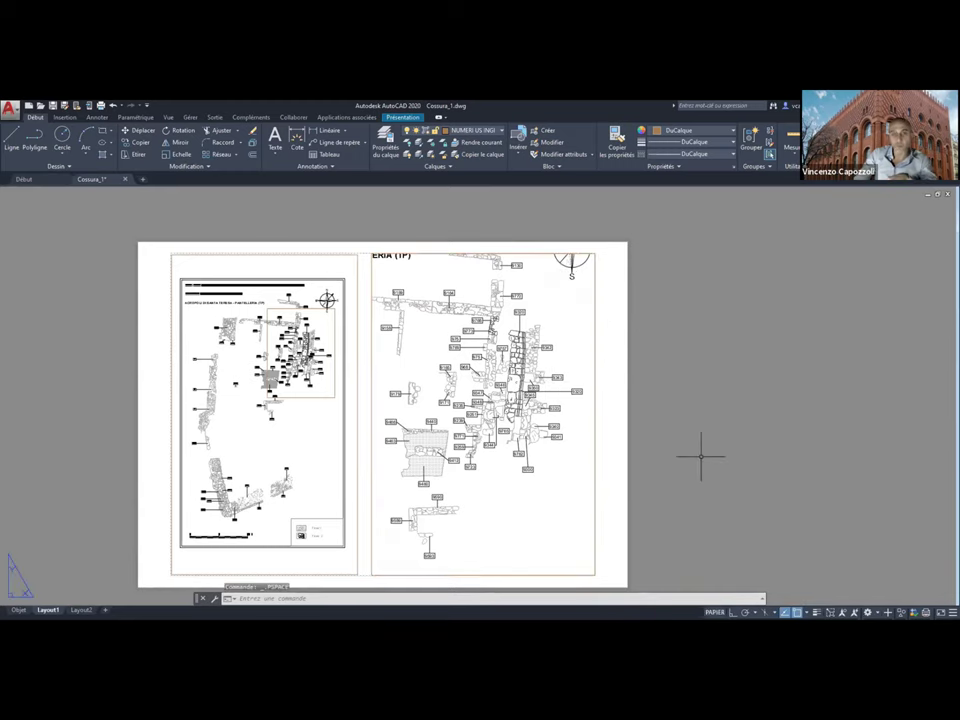
Pan the Layout1 sheet into better view and cancel the unfinished line
scroll(717, 470, "down", 2)
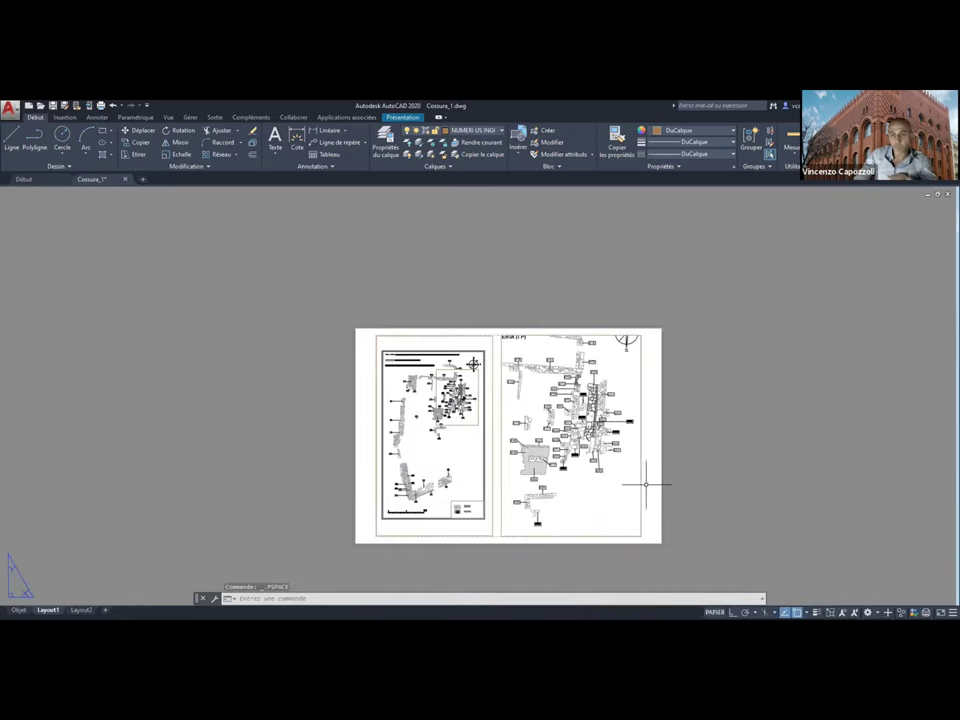
scroll(474, 403, "up", 2)
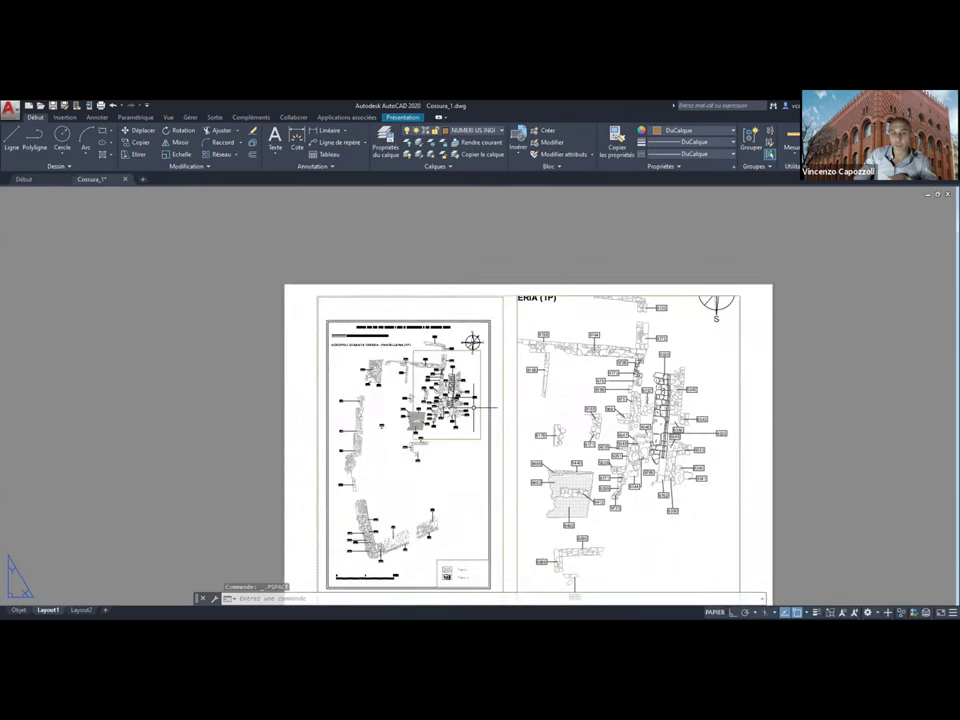
middle_click_drag(474, 407, 401, 370)
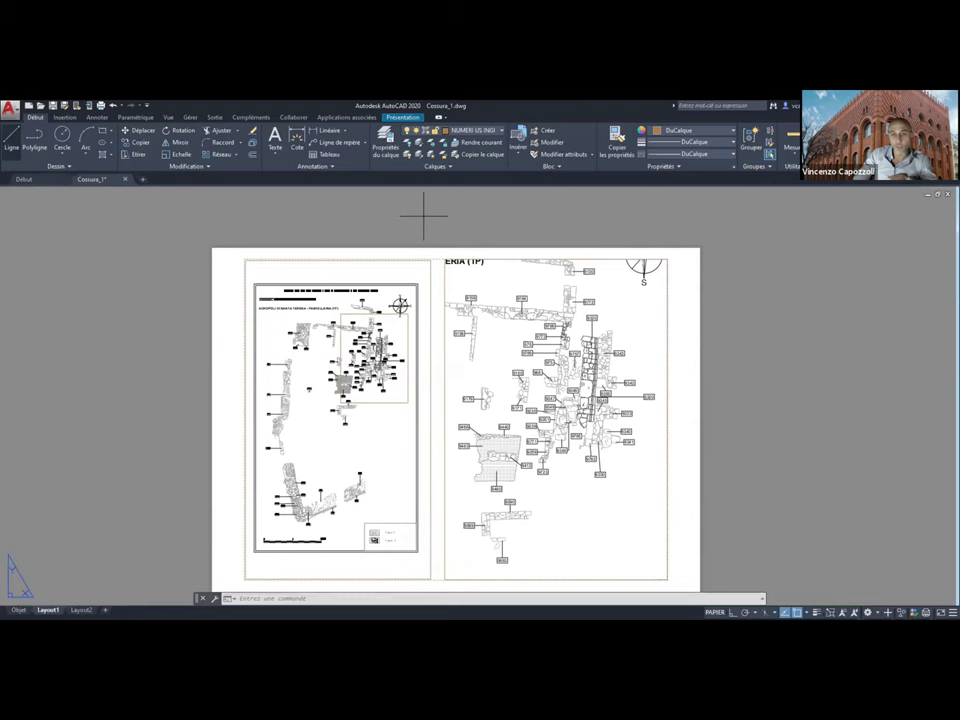
key("Escape")
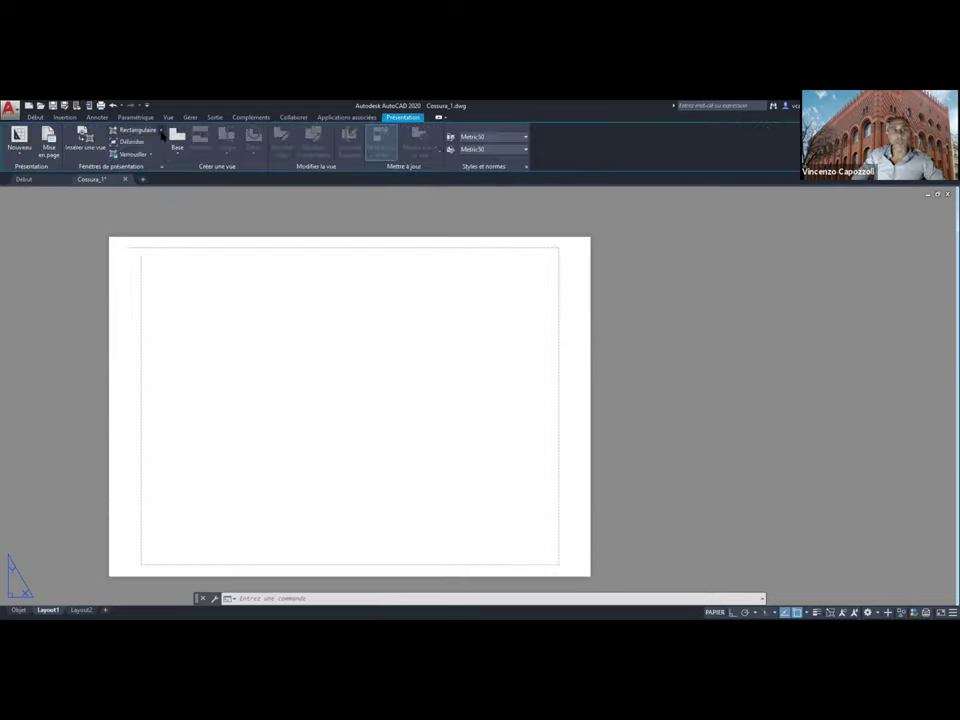
Draw a polygonal L-shaped viewport down the left side of Layout1, closing its outline
left_click(140, 130)
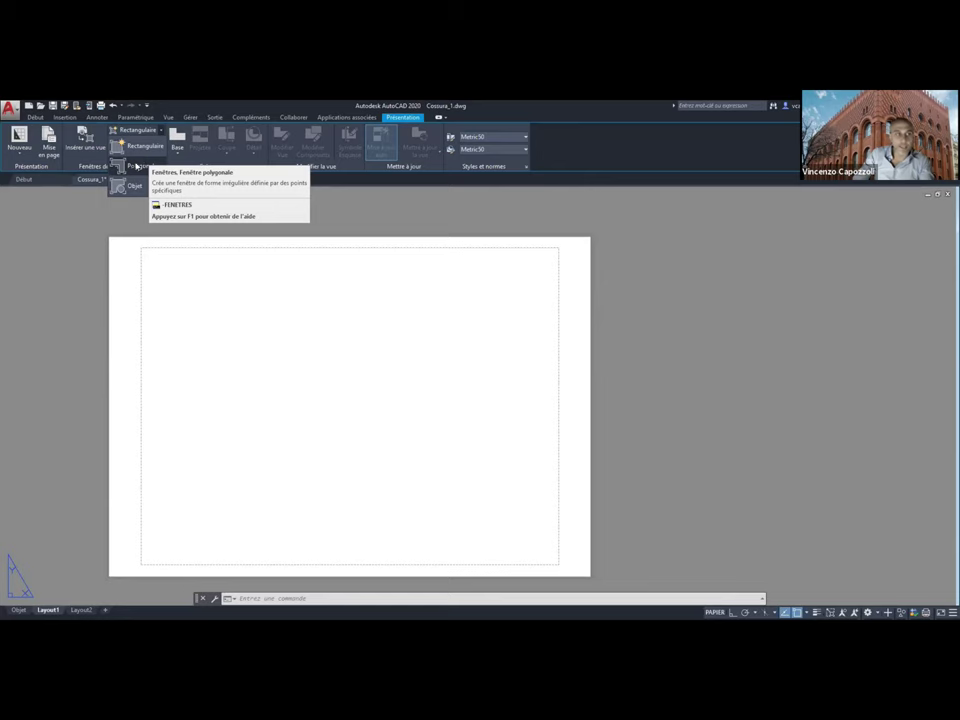
left_click(140, 166)
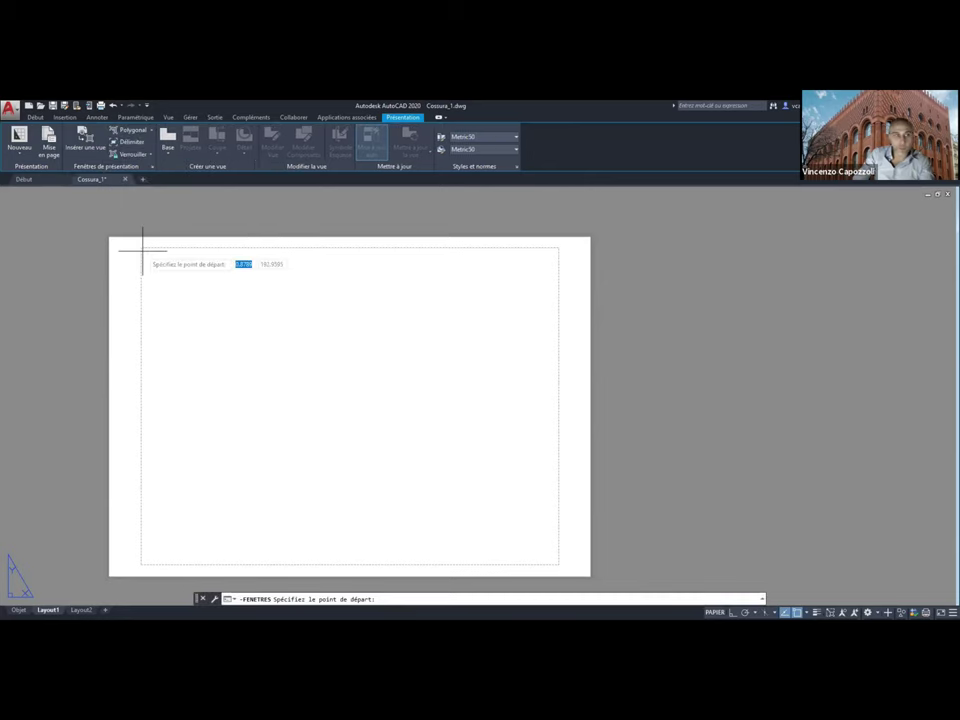
left_click(131, 130)
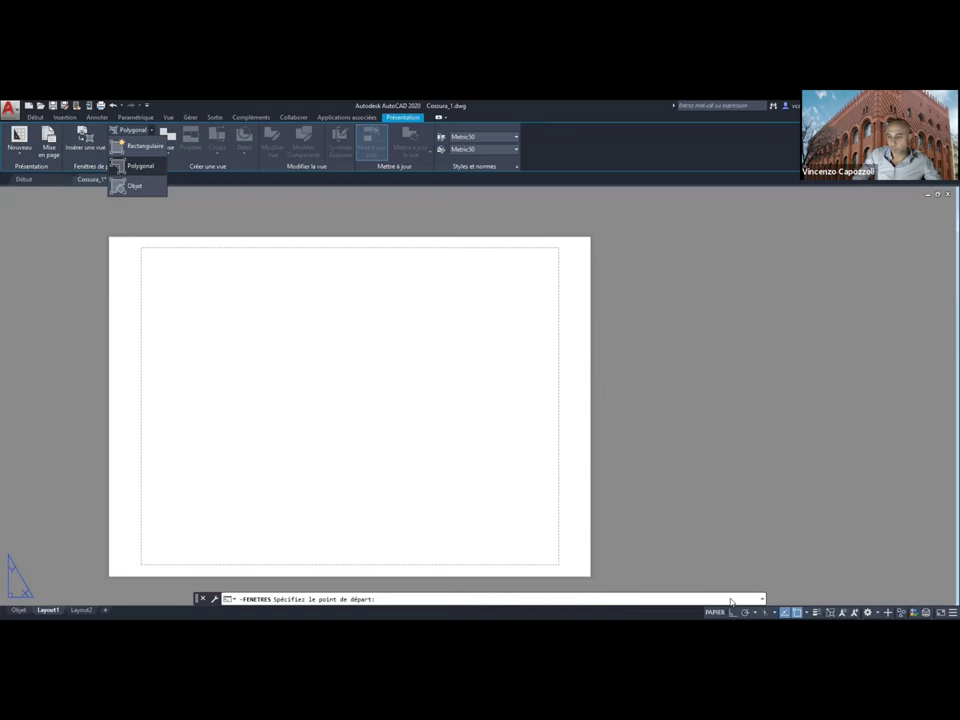
left_click(148, 257)
left_click(148, 557)
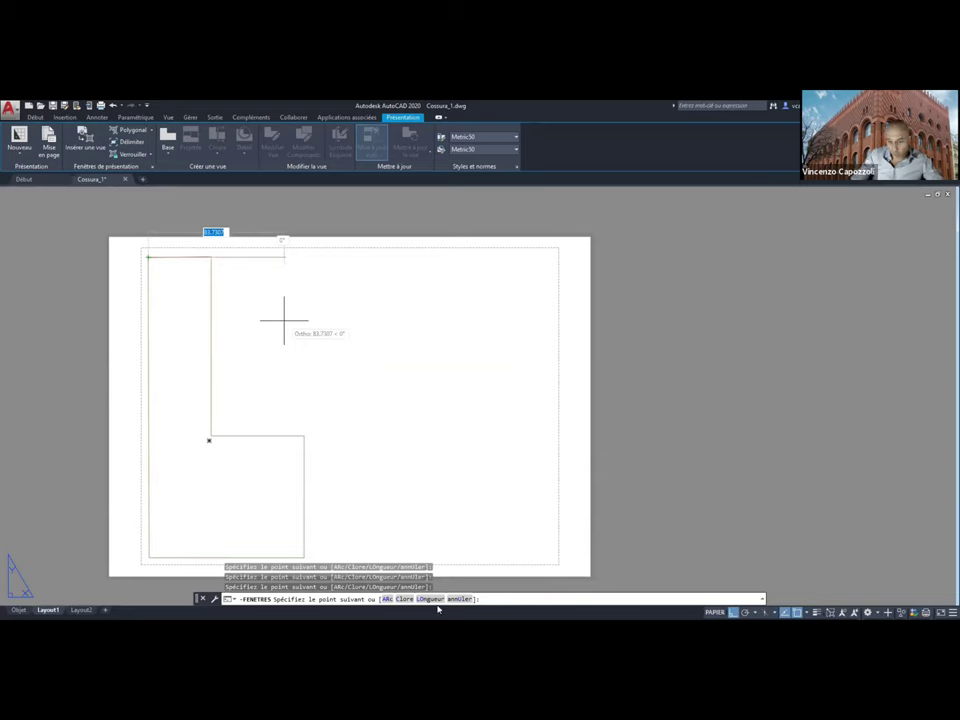
left_click(405, 599)
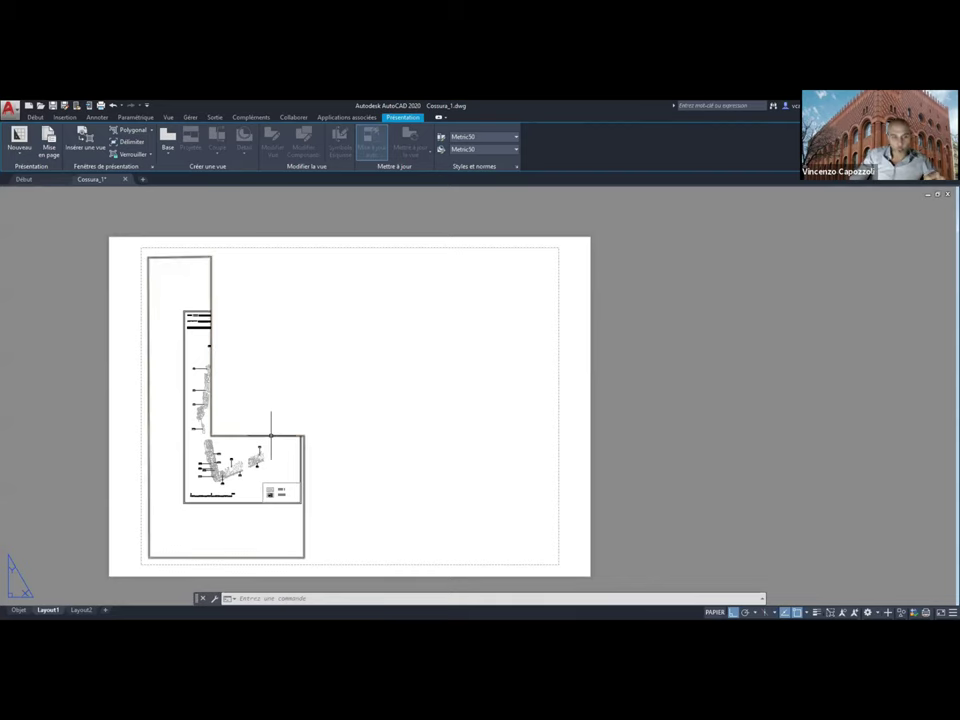
Briefly enter the L-shaped viewport, then return to paper space
left_click(222, 530)
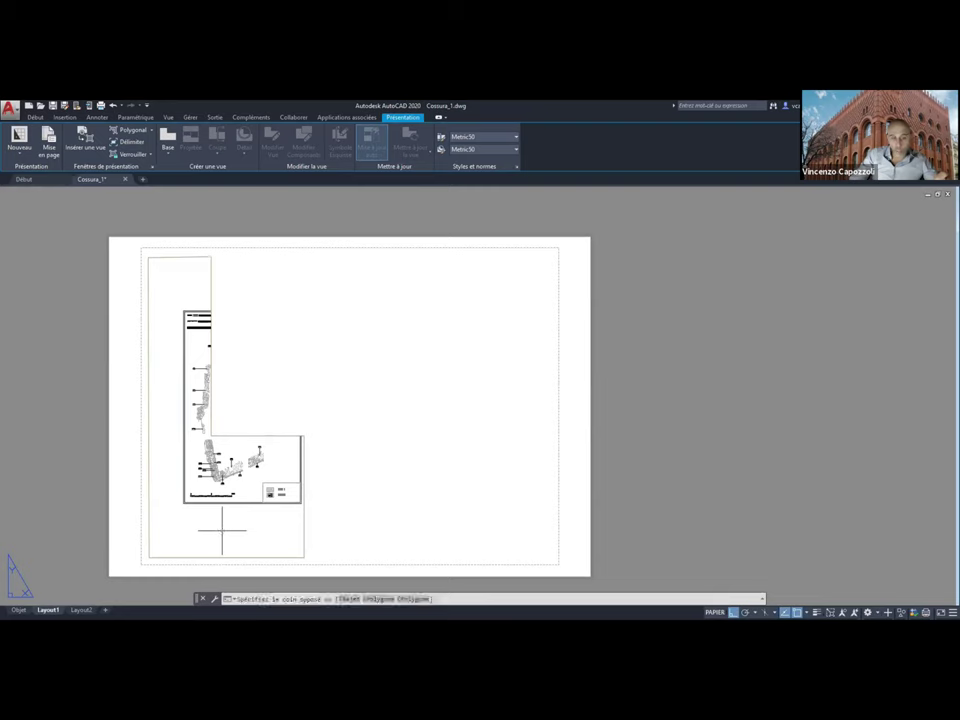
double_click(222, 530)
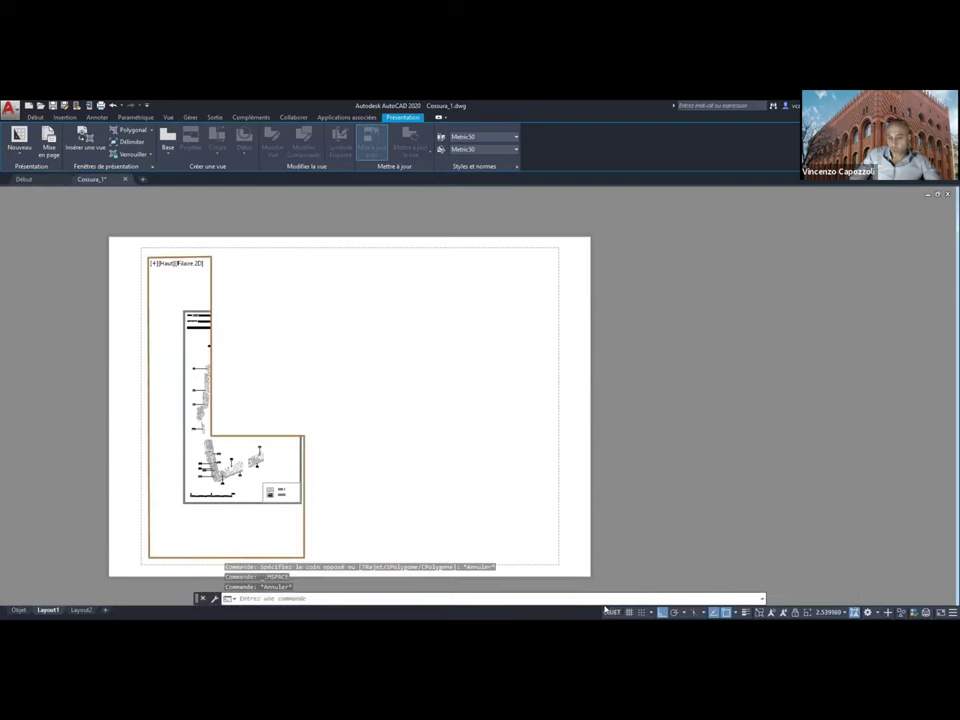
double_click(563, 575)
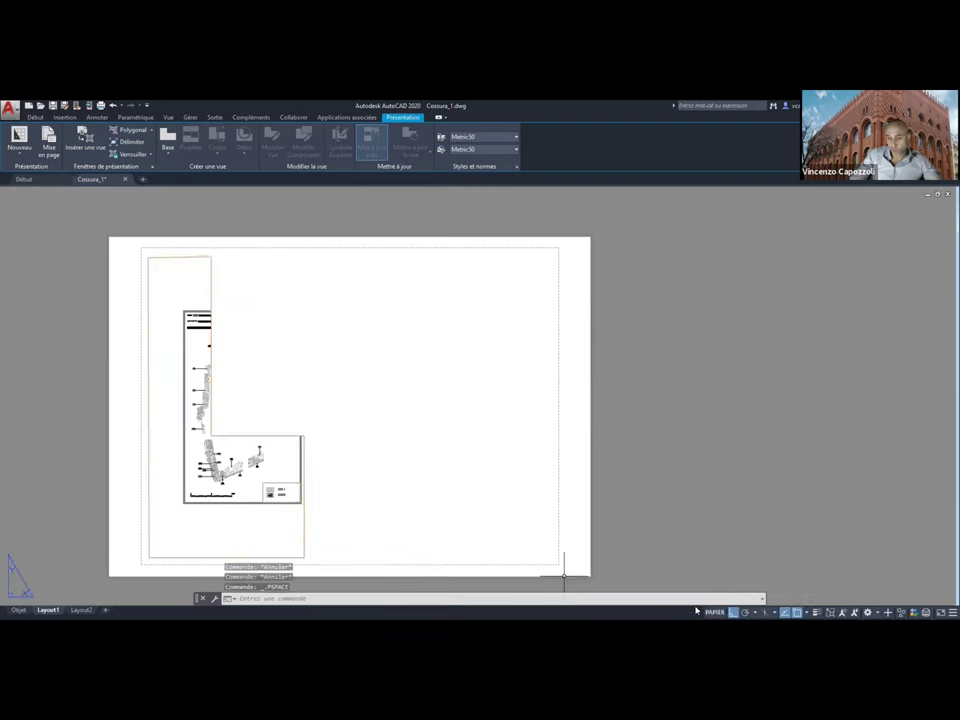
scroll(154, 347, "up", 5)
scroll(184, 347, "down", 5)
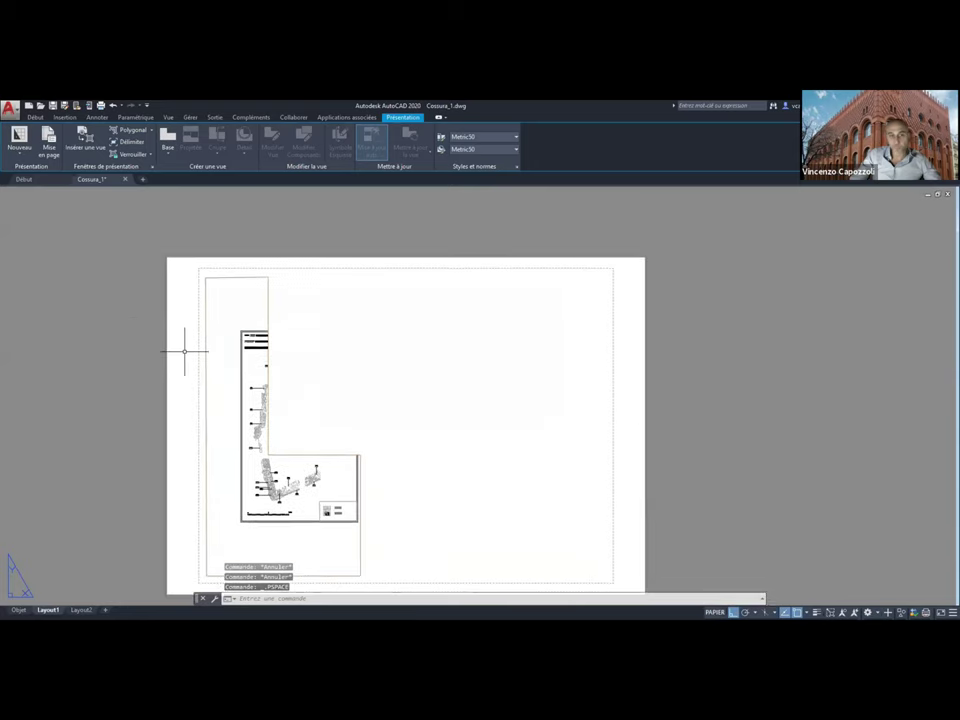
Zoom and pan inside the L-shaped viewport so the ACROPOLI DI SANTA TERESA title and plan fill it
double_click(230, 420)
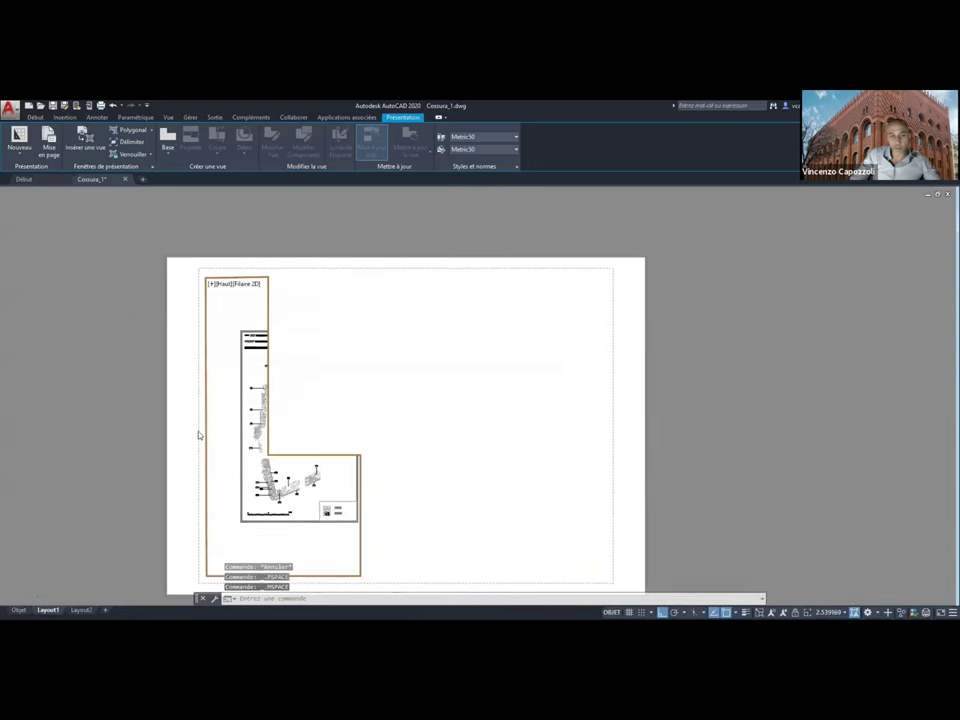
scroll(282, 406, "up", 2)
mouse_move(206, 360)
middle_mouse_down()
mouse_move(195, 380)
mouse_move(200, 370)
middle_mouse_up()
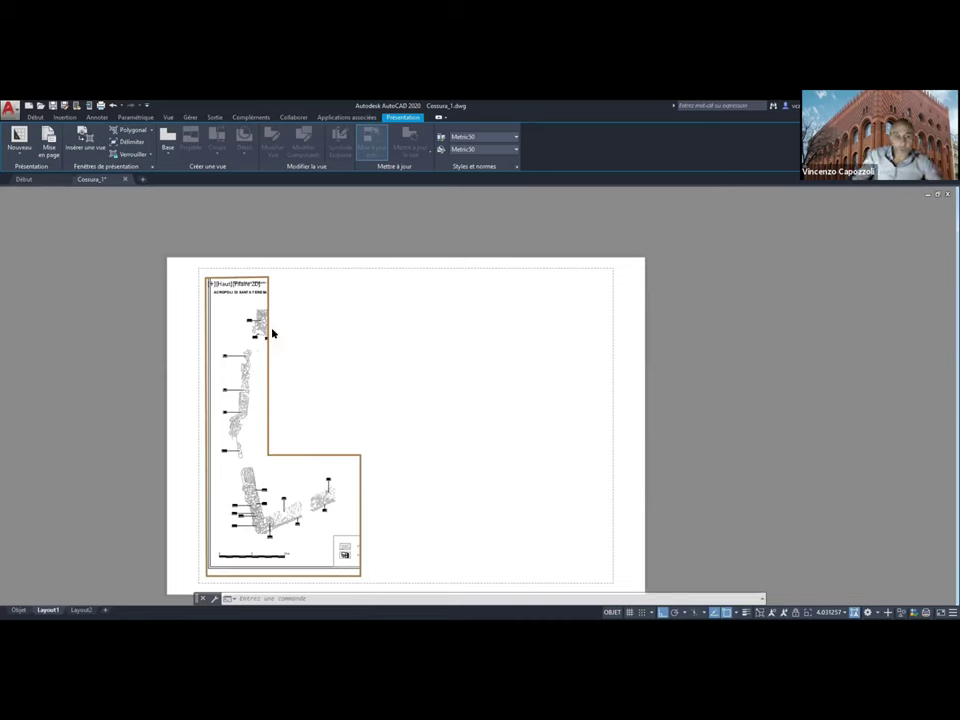
scroll(240, 370, "down", 2)
scroll(240, 385, "up", 3)
scroll(234, 390, "down", 1)
scroll(234, 390, "up", 1)
scroll(245, 389, "down", 1)
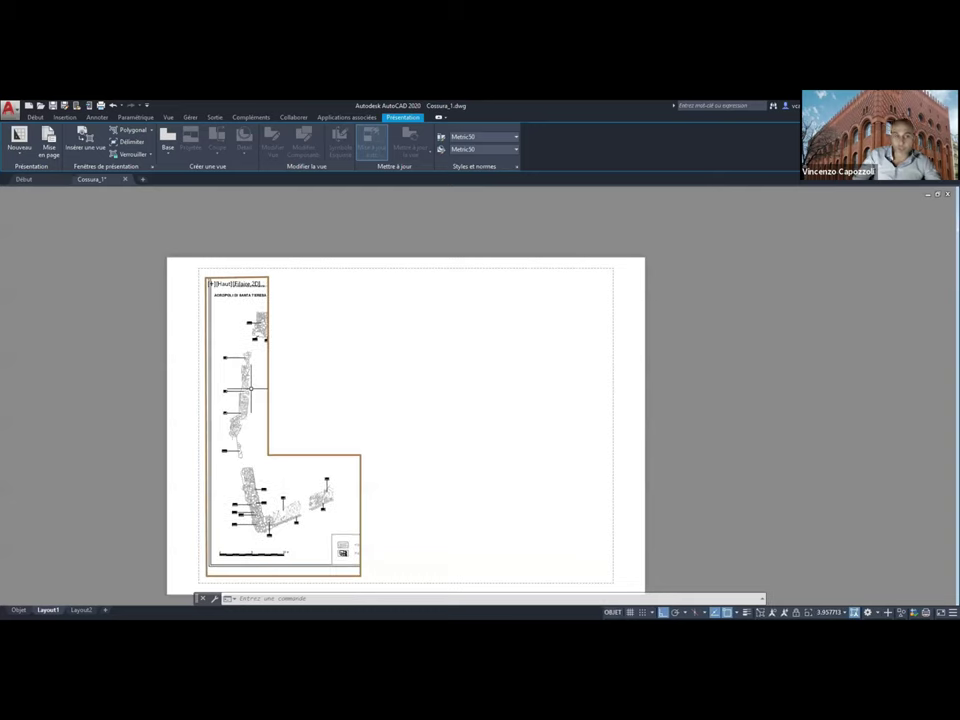
left_click(612, 612)
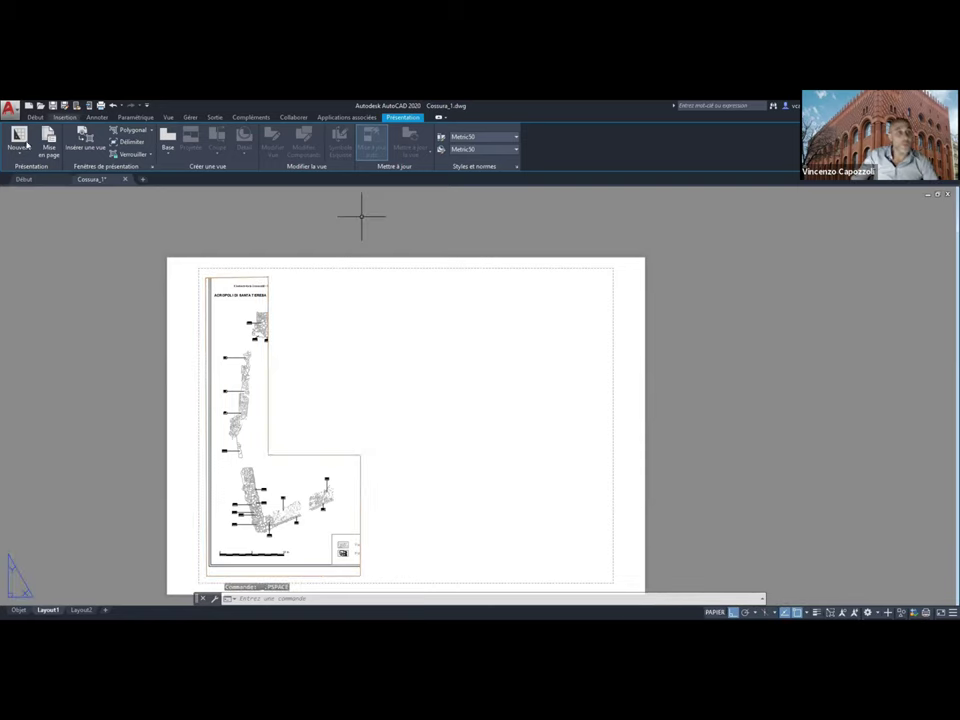
Start a rectangular viewport, then cancel it after the first corner
left_click(133, 131)
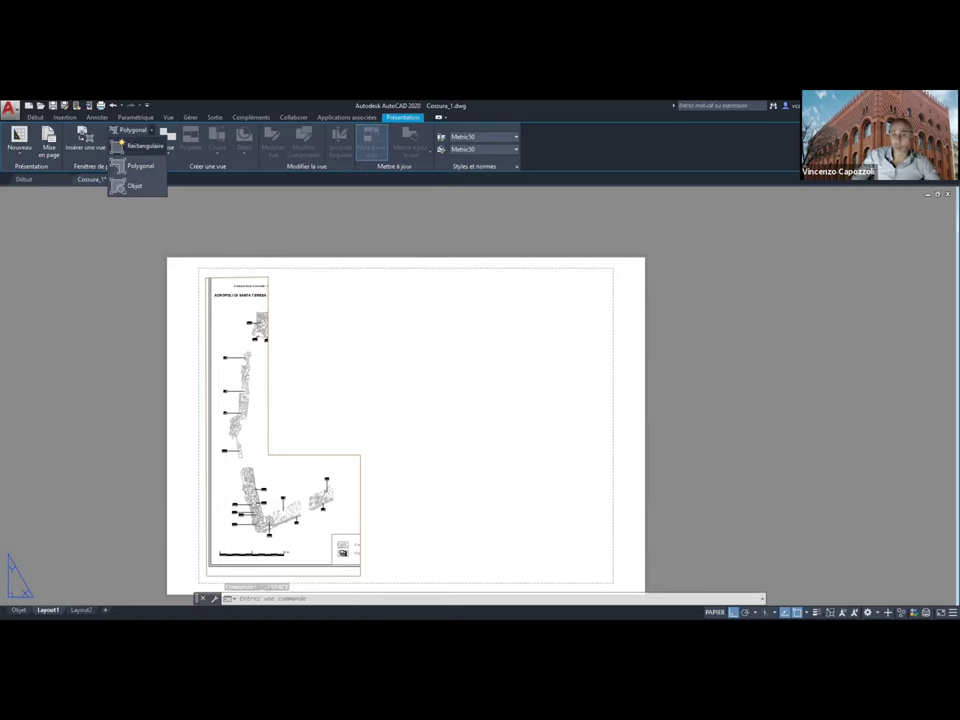
left_click(130, 146)
left_click(349, 275)
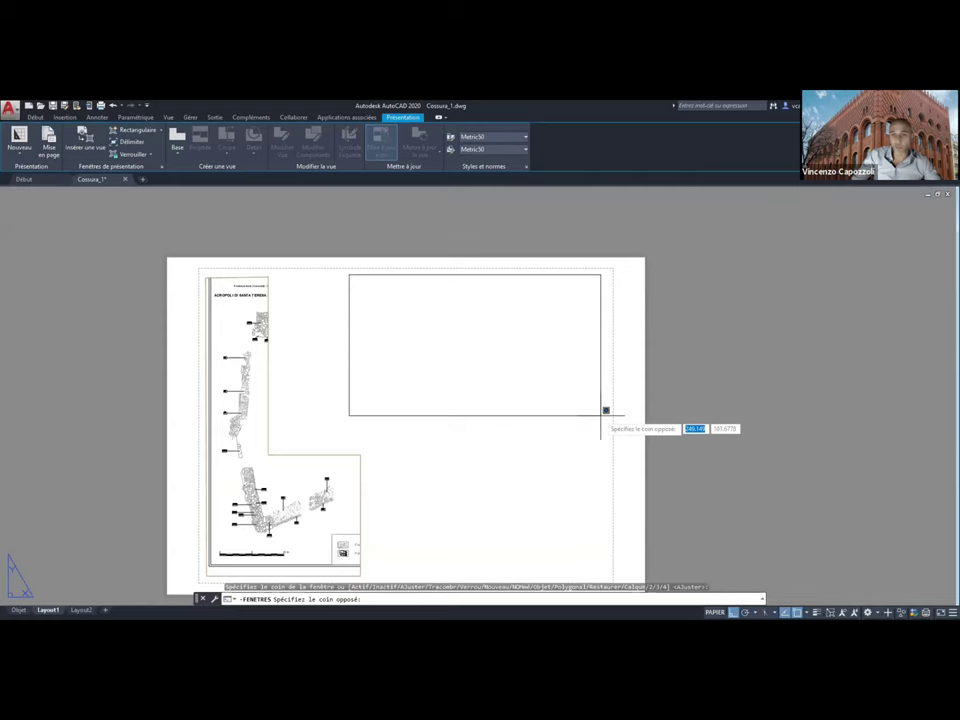
key("Escape")
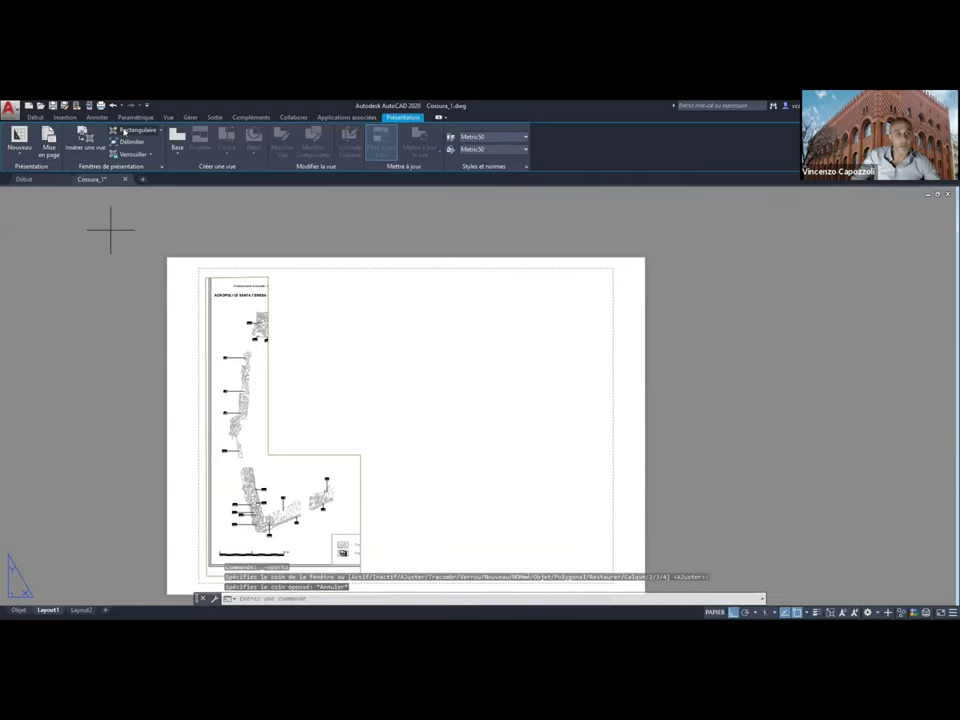
Turn off Ortho and Object Snap, then draw a rectangular viewport across the sheet's upper right
key("Return")
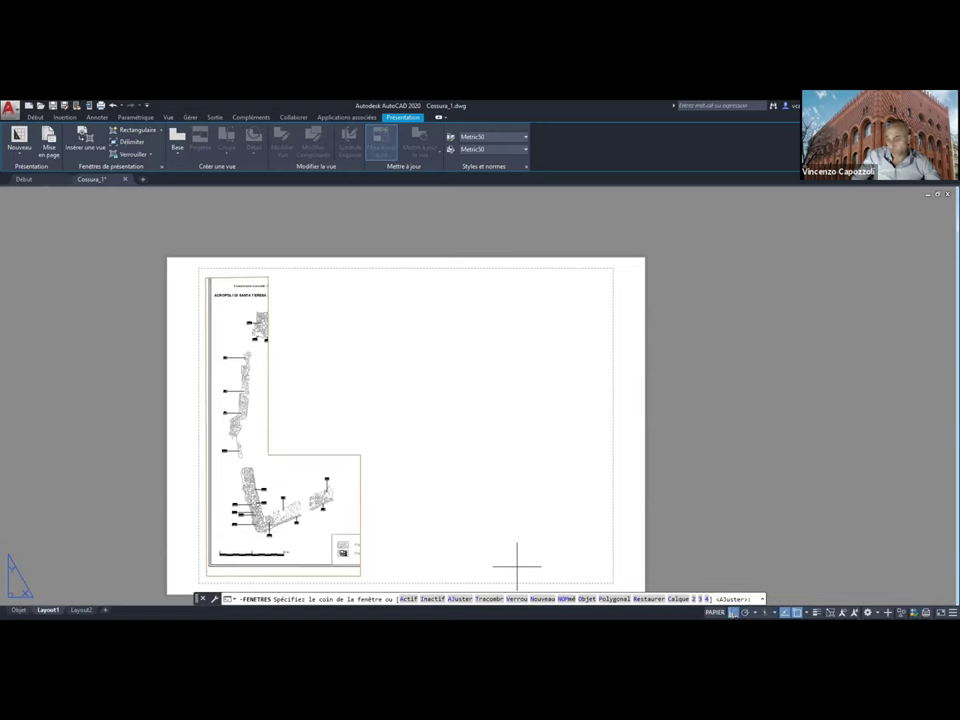
left_click(796, 615)
left_click(786, 612)
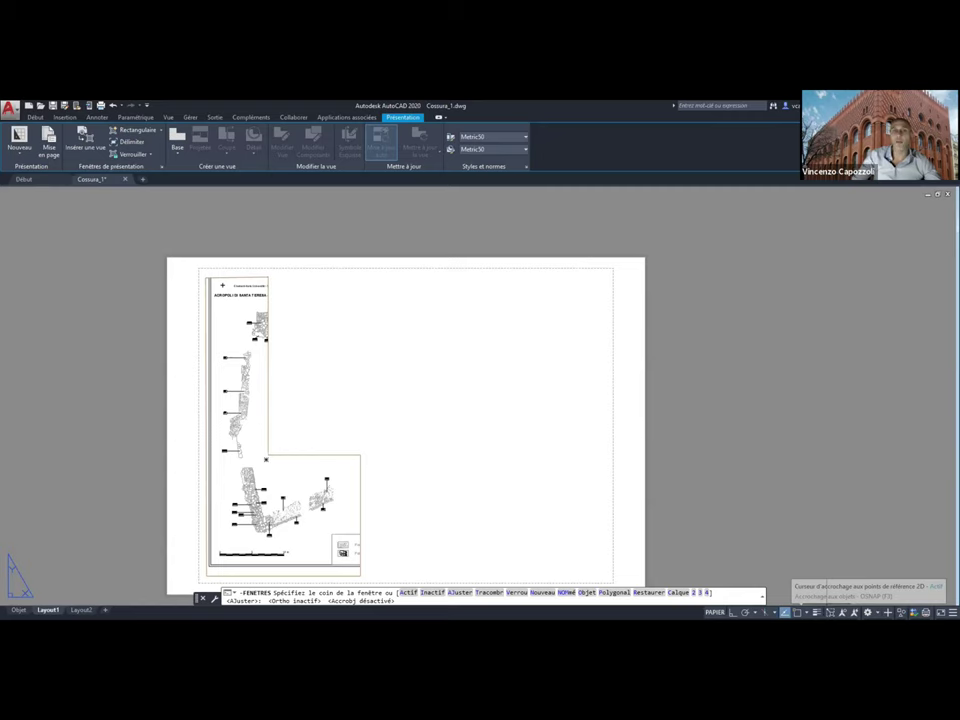
left_click(274, 279)
left_click(602, 445)
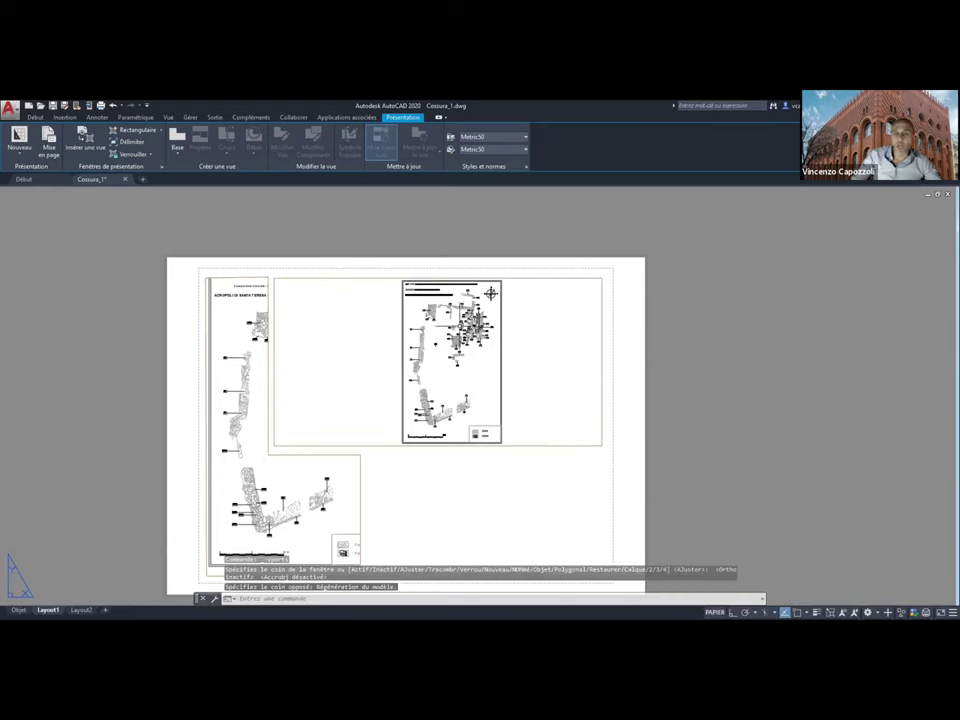
scroll(494, 309, "down", 2)
scroll(494, 309, "up", 4)
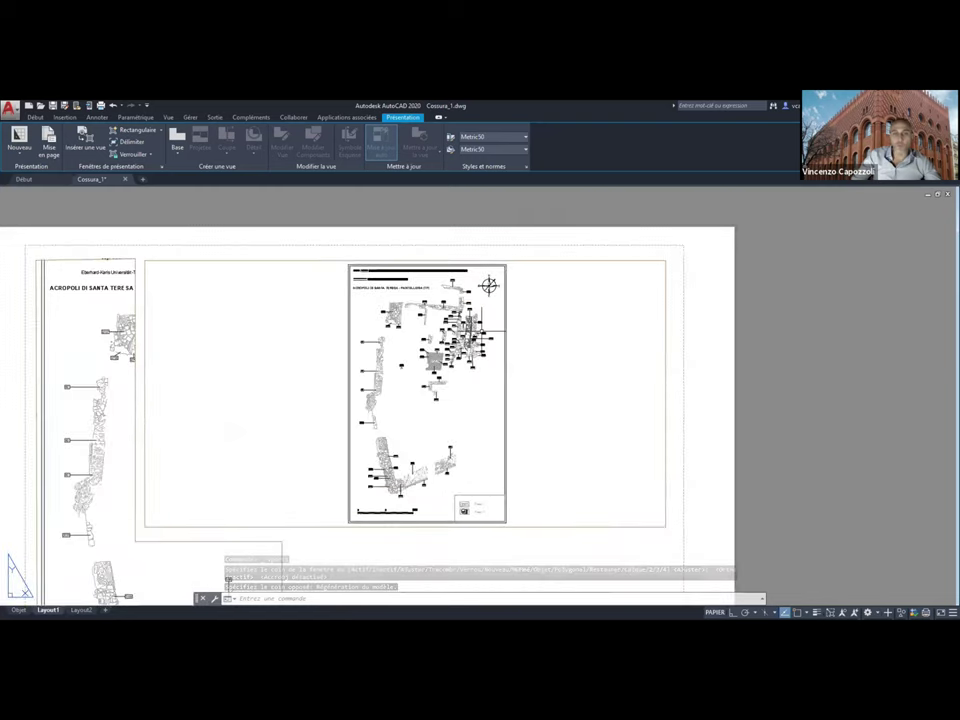
scroll(550, 345, "down", 3)
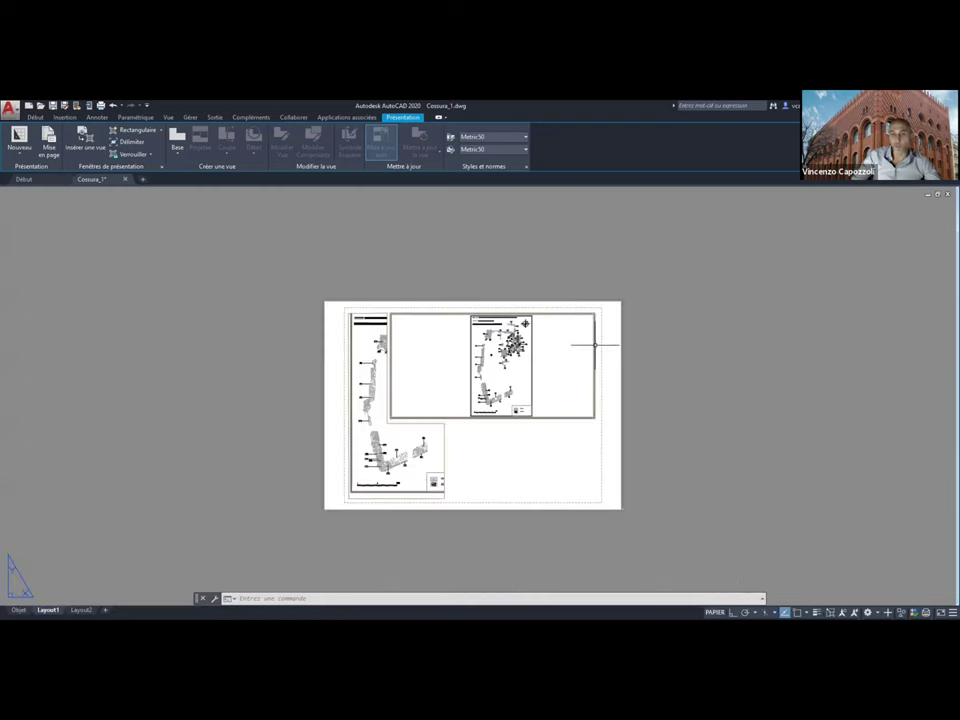
Narrow the upper rectangular viewport by dragging its right-edge corner grip inward
left_click(594, 345)
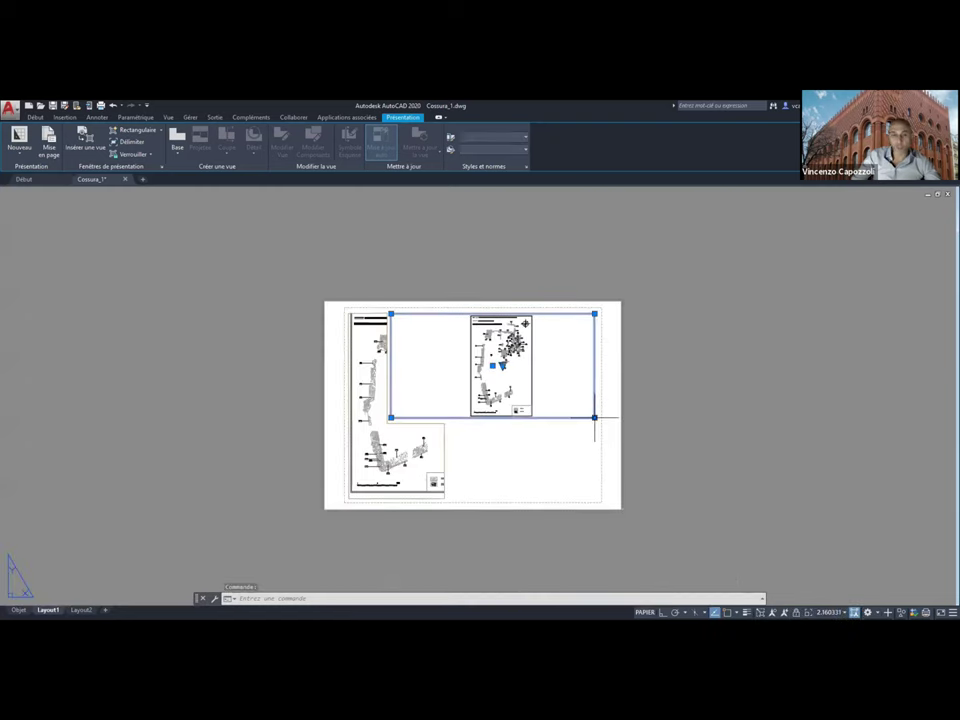
left_click(594, 417)
left_click(458, 417)
scroll(431, 365, "up", 2)
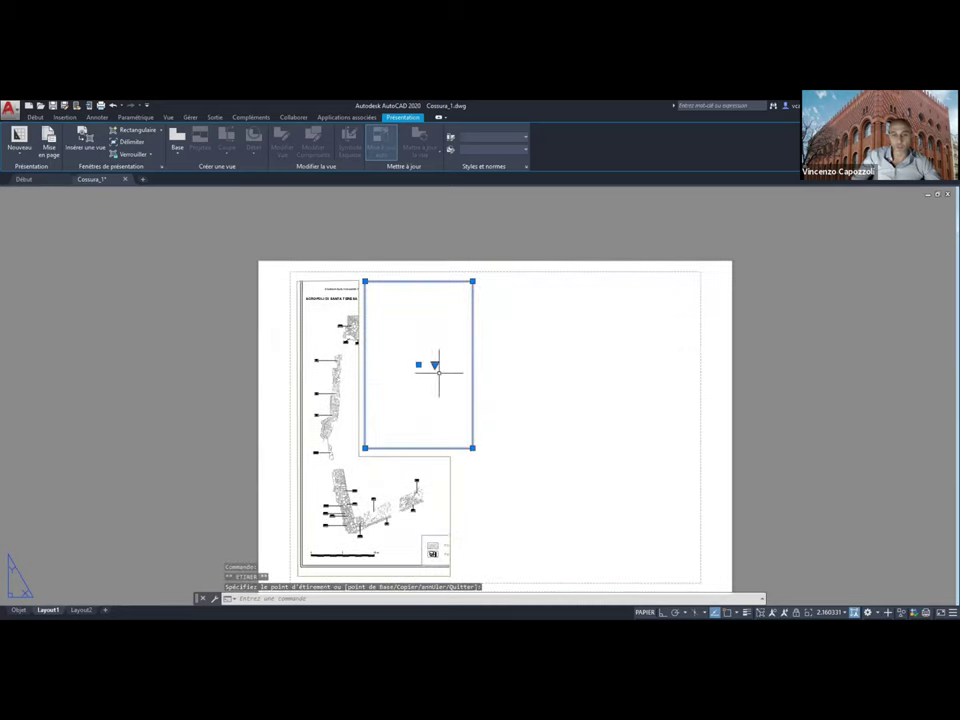
left_click(638, 612)
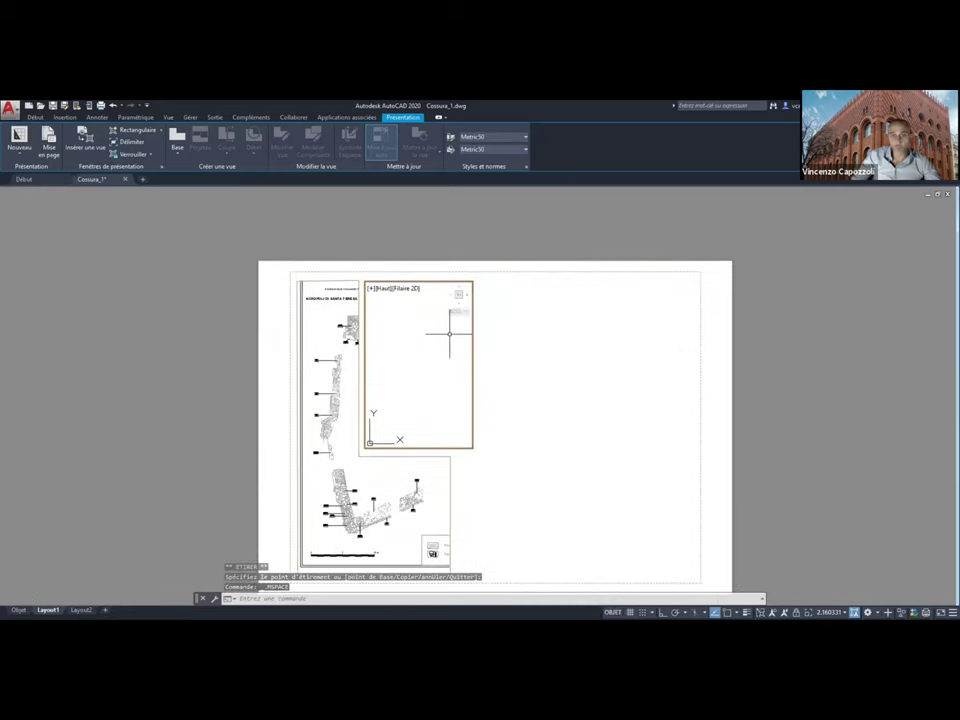
scroll(451, 311, "down", 3)
scroll(452, 311, "up", 2)
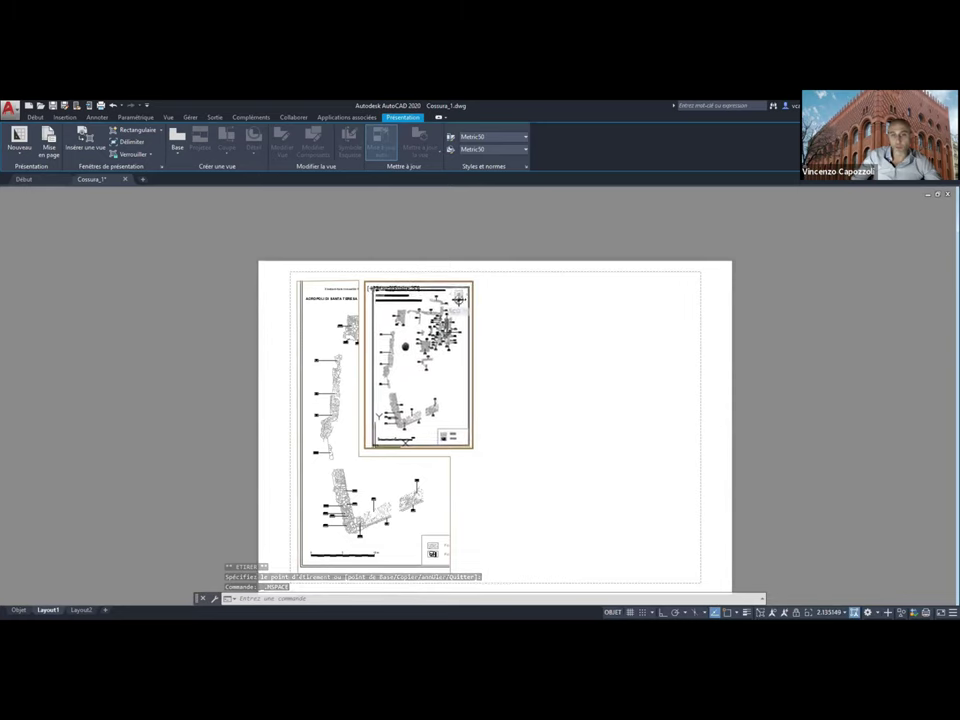
double_click(600, 368)
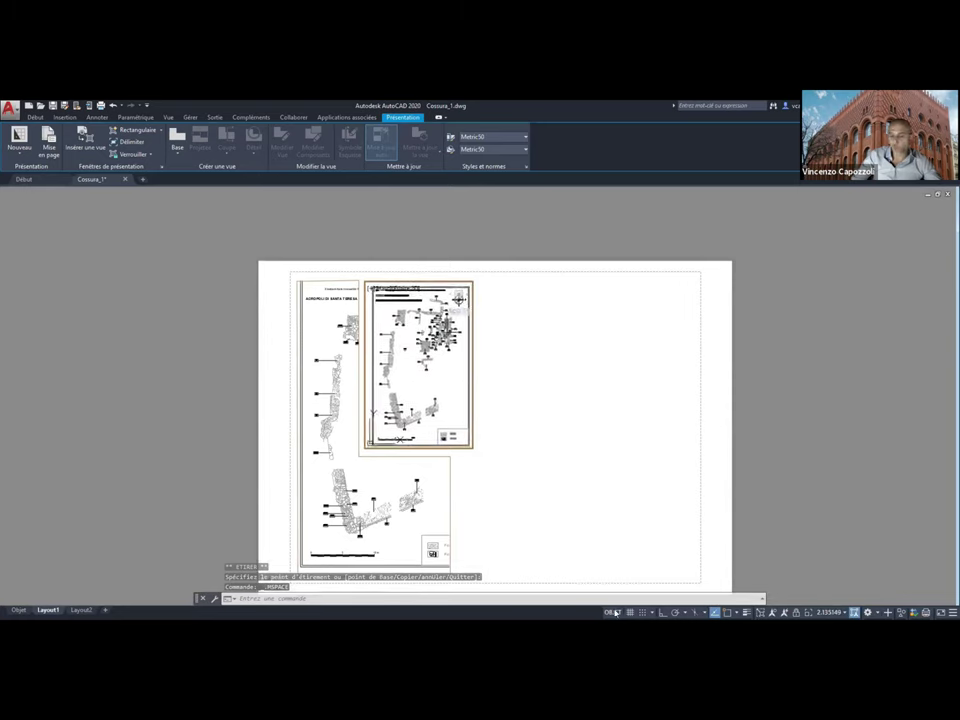
Add a larger rectangular viewport on the sheet's right half and shift the plan left inside it
middle_click_drag(488, 323, 351, 302)
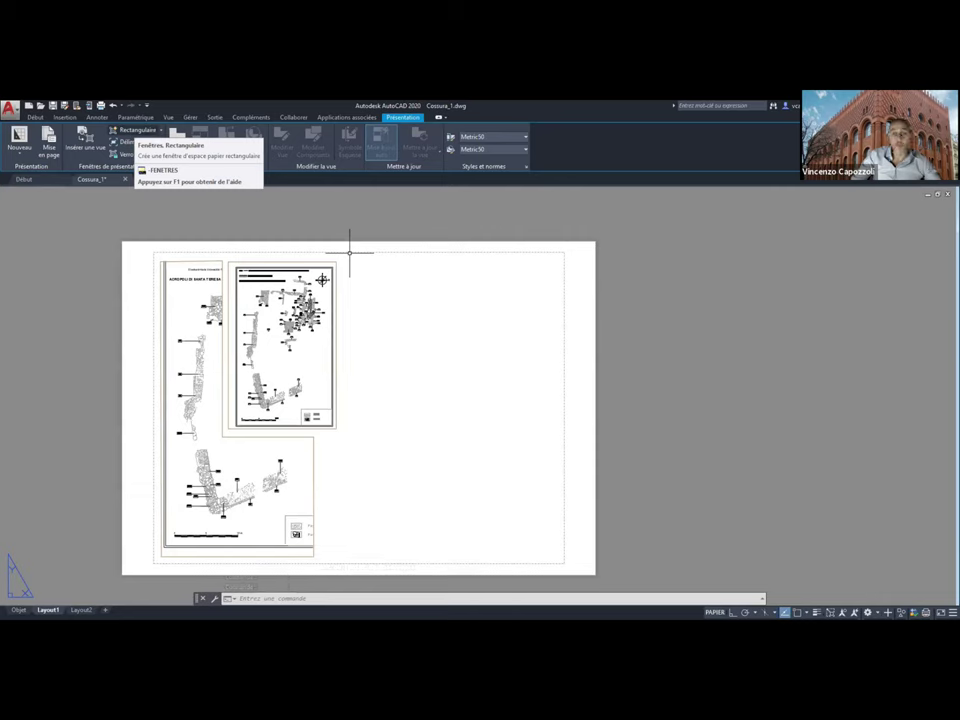
left_click(349, 252)
left_click(564, 561)
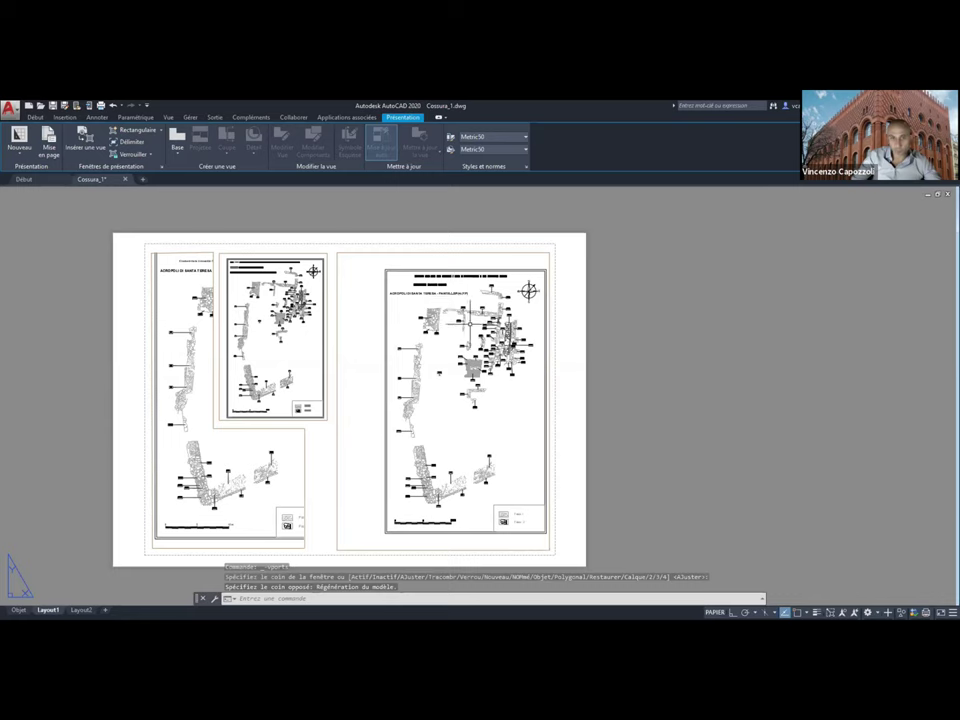
scroll(475, 326, "up", 2)
scroll(503, 300, "down", 2)
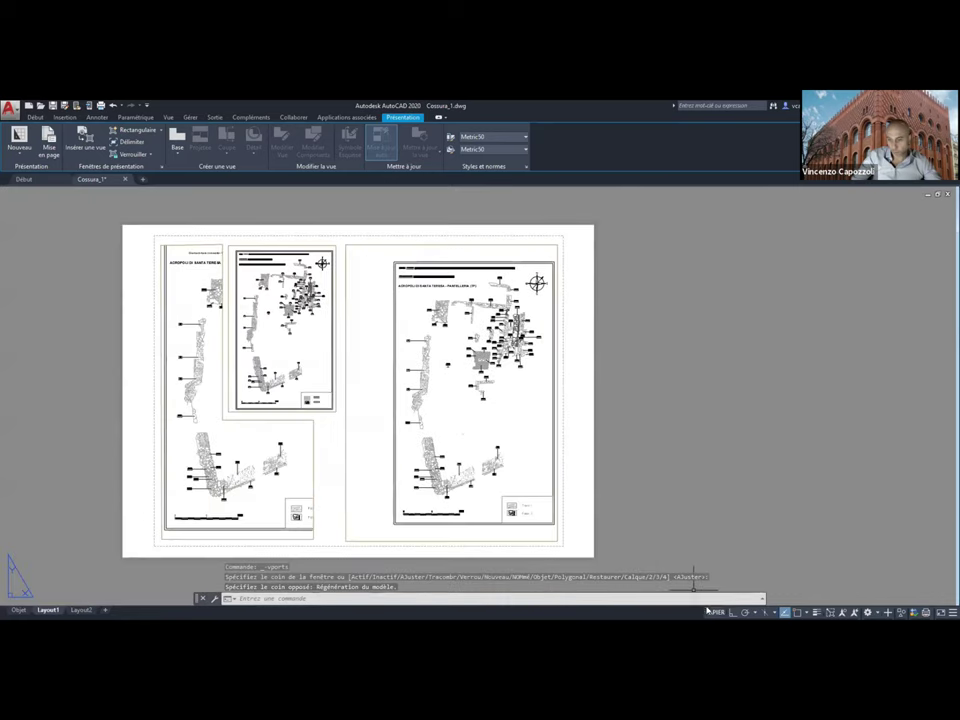
double_click(503, 300)
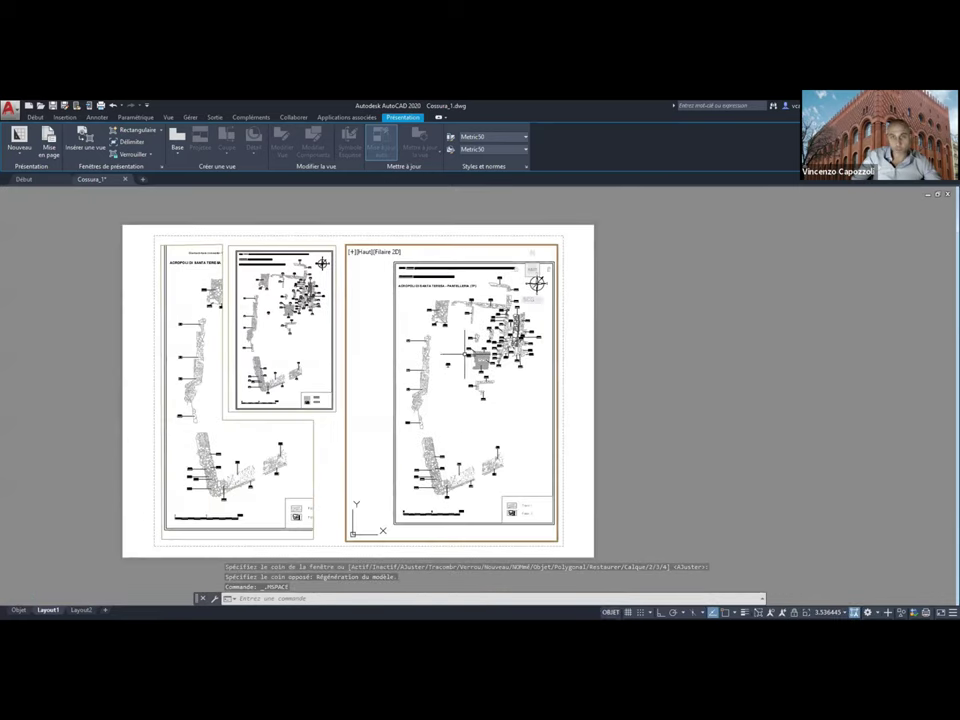
middle_click_drag(468, 354, 452, 355)
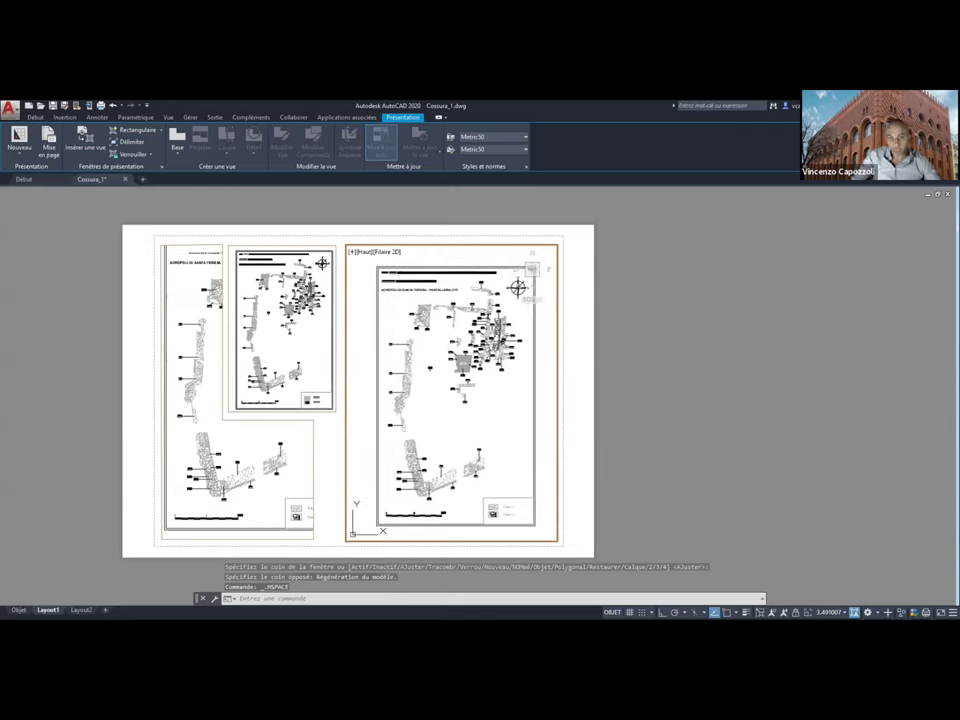
double_click(316, 244)
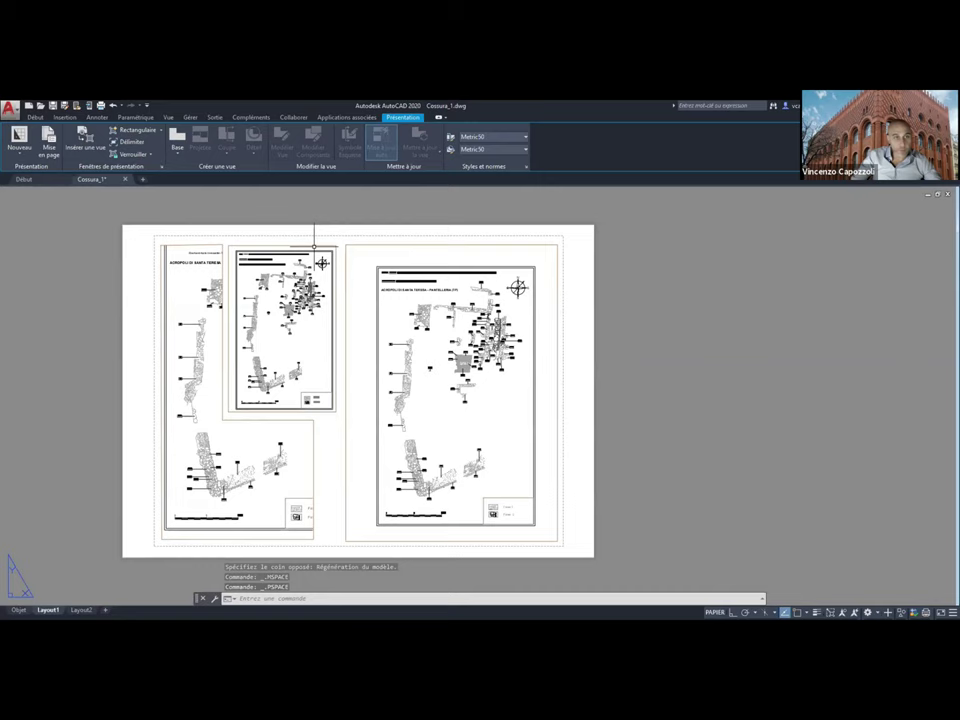
Leave the maximized viewport and return to the Layout1 sheet in paper space
double_click(316, 244)
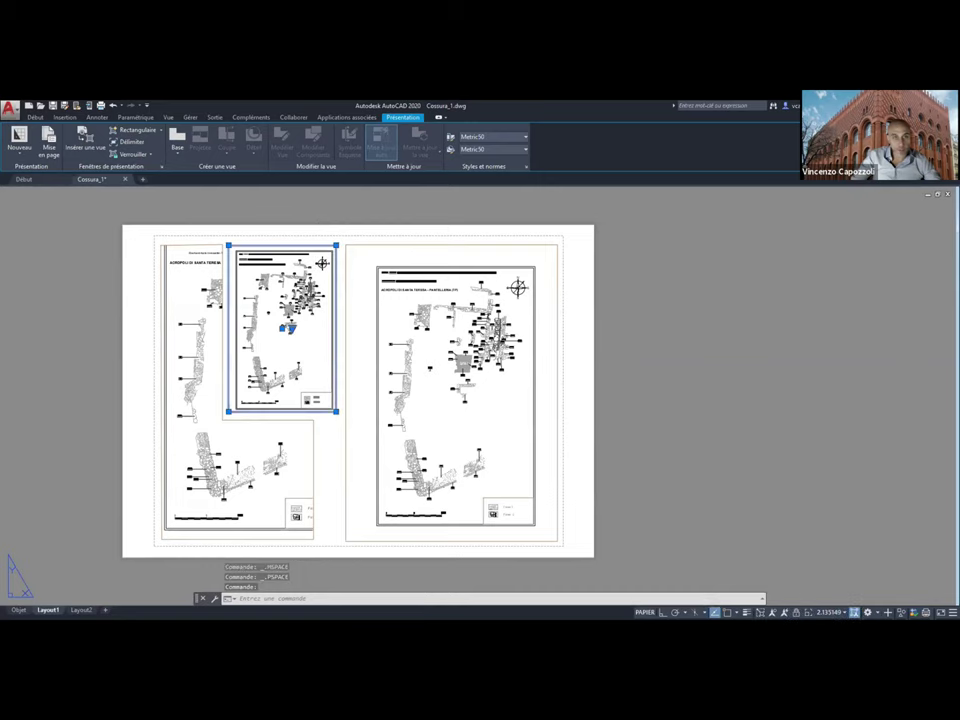
key("Escape")
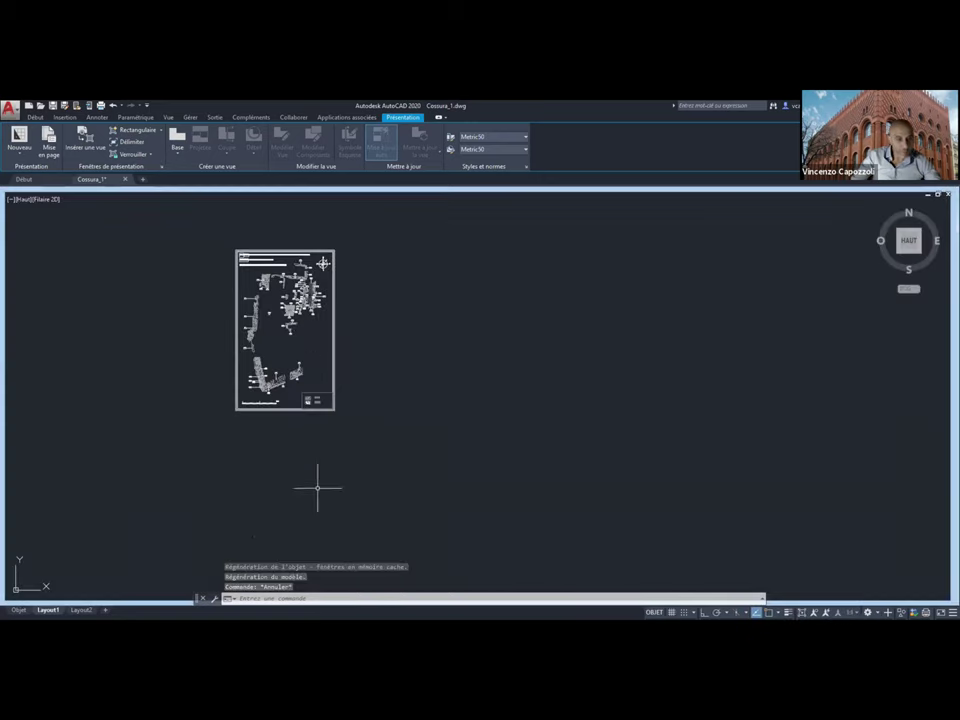
key("Escape")
key("Escape")
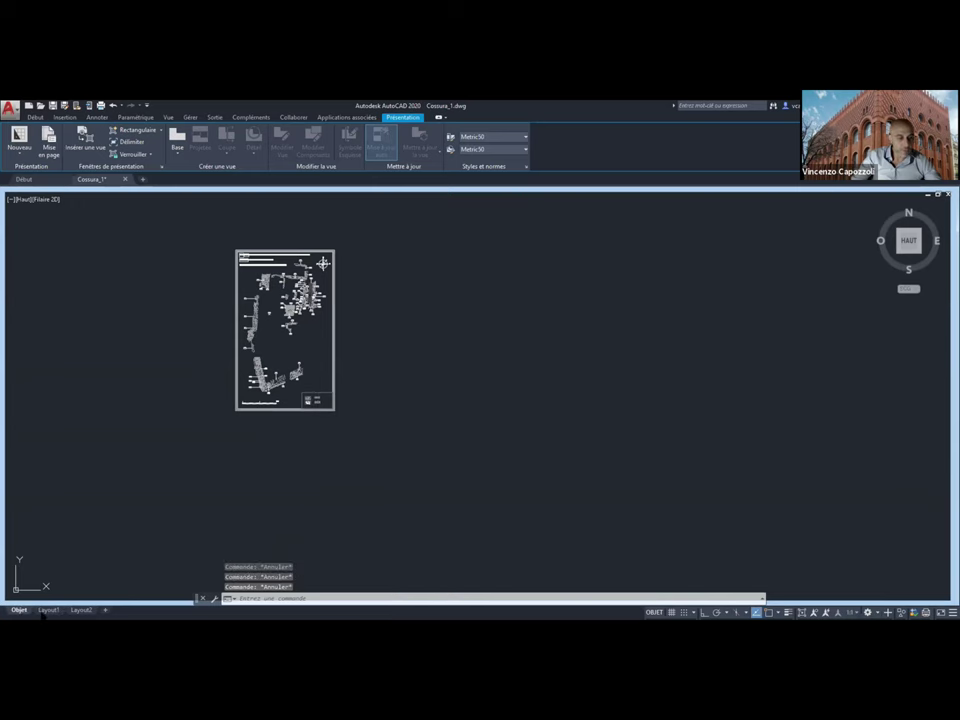
left_click(48, 610)
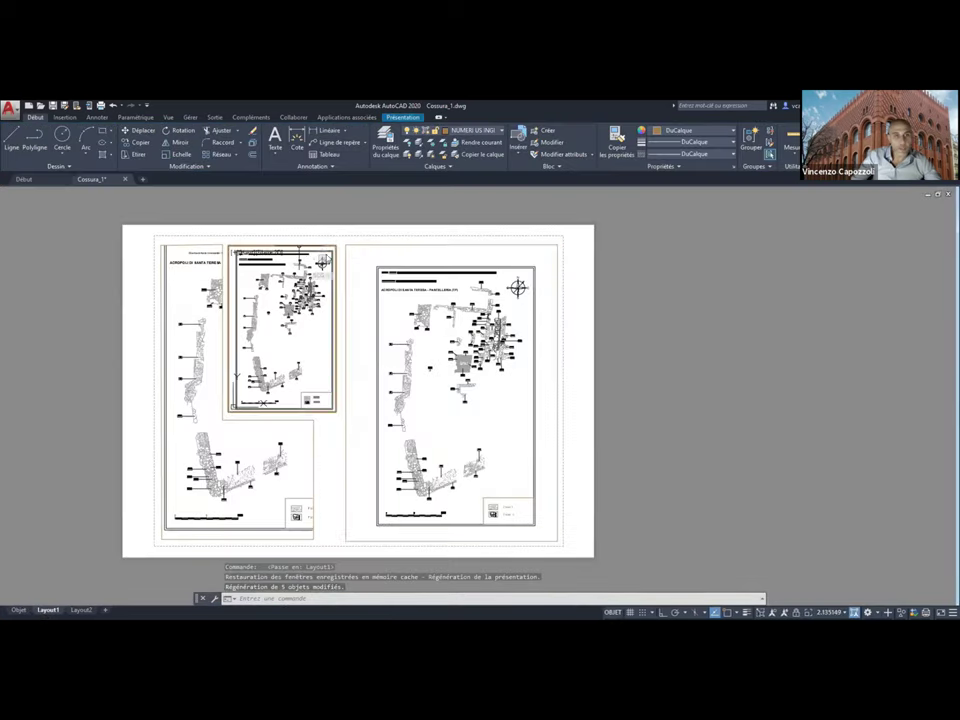
double_click(300, 250)
scroll(265, 293, "up", 2)
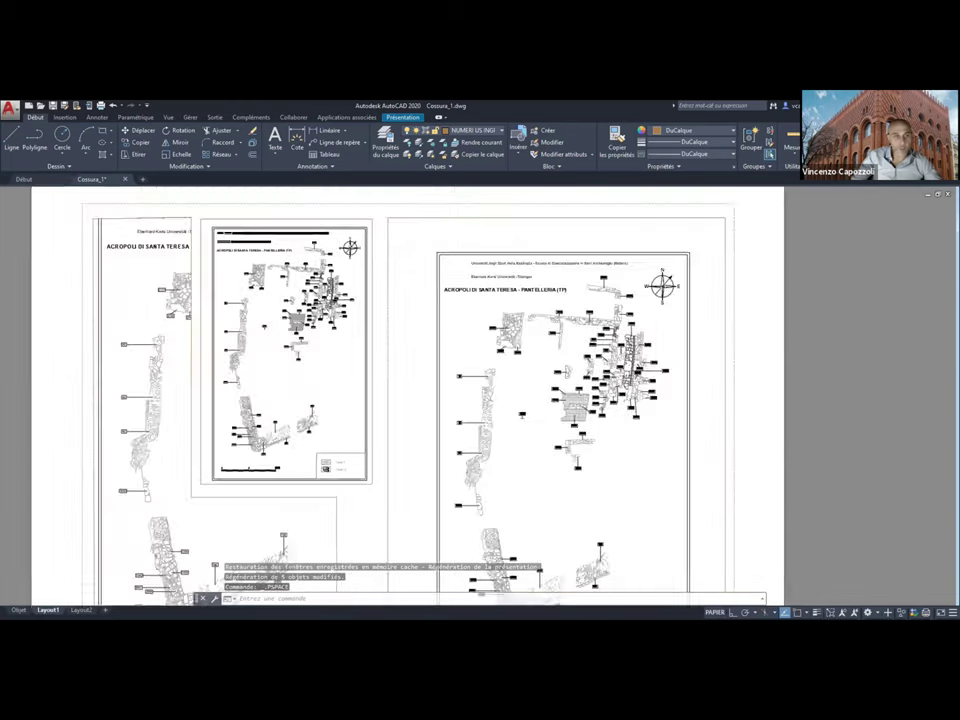
scroll(265, 293, "down", 2)
Zoom the small upper viewport in to a close-up around labels 9757, 9342 and 9350
left_click(714, 612)
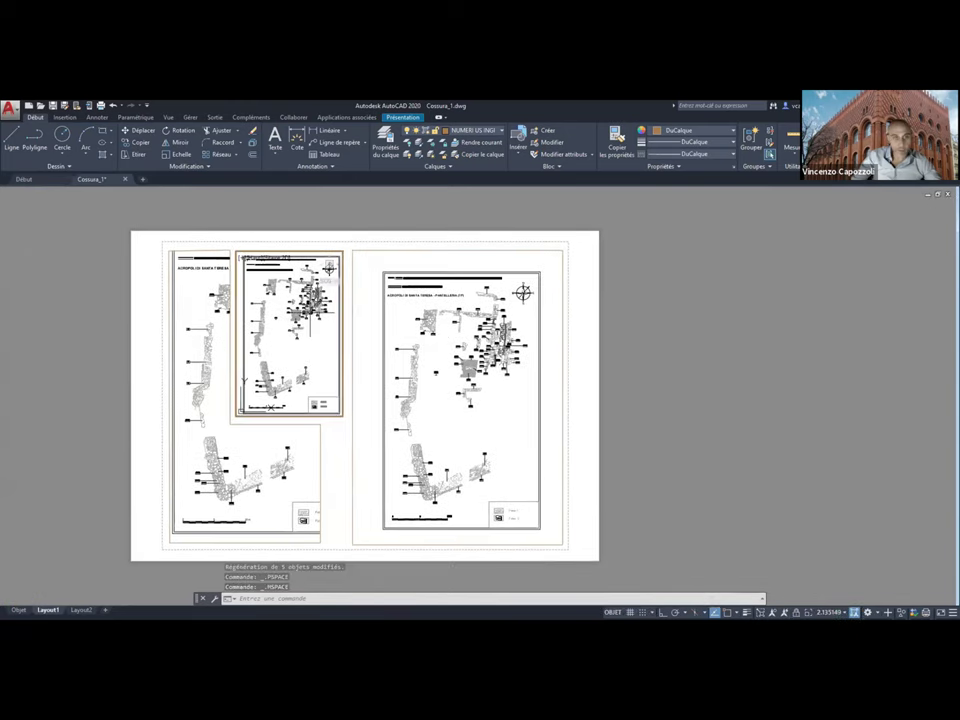
scroll(290, 300, "up", 2)
scroll(290, 300, "up", 2)
scroll(290, 300, "up", 2)
scroll(290, 300, "up", 1)
scroll(290, 300, "up", 1)
scroll(290, 300, "up", 1)
scroll(290, 300, "up", 1)
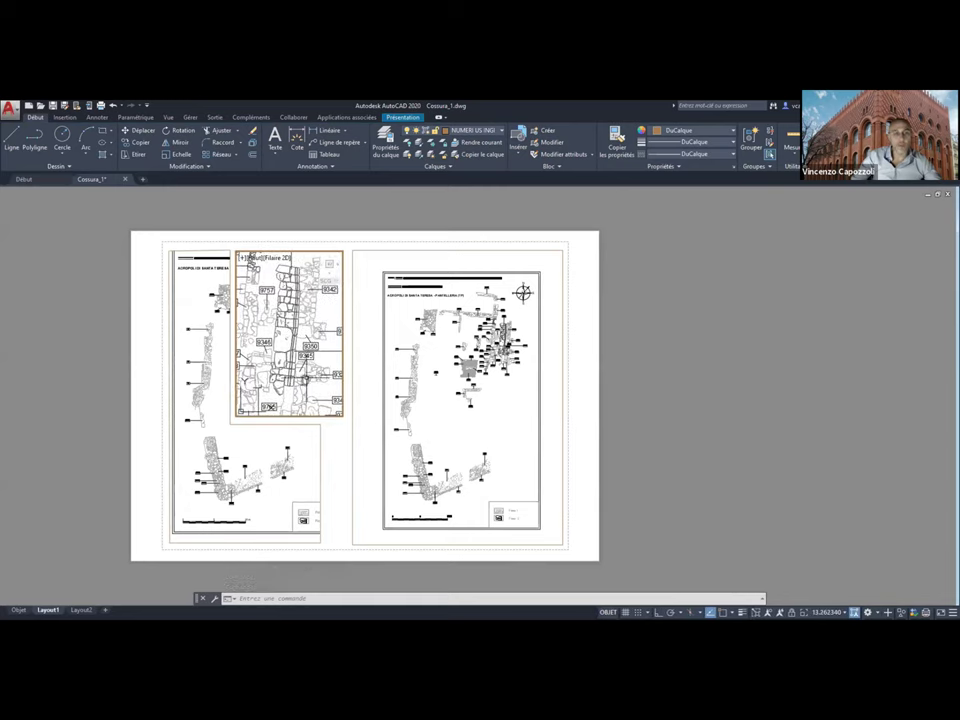
scroll(313, 377, "down", 2)
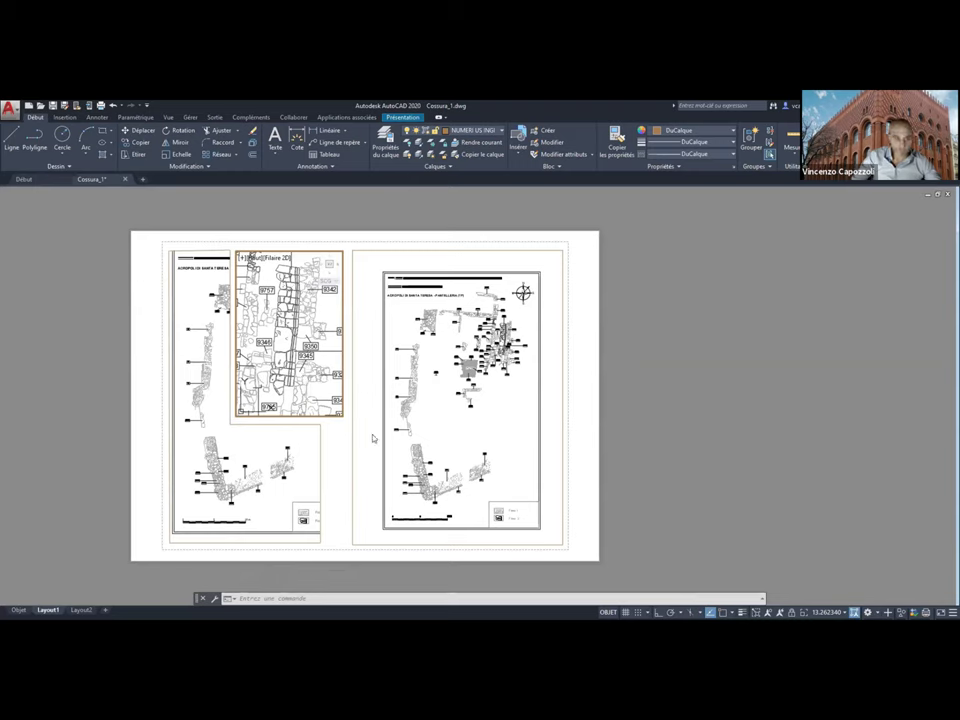
left_click(608, 611)
scroll(577, 405, "down", 2)
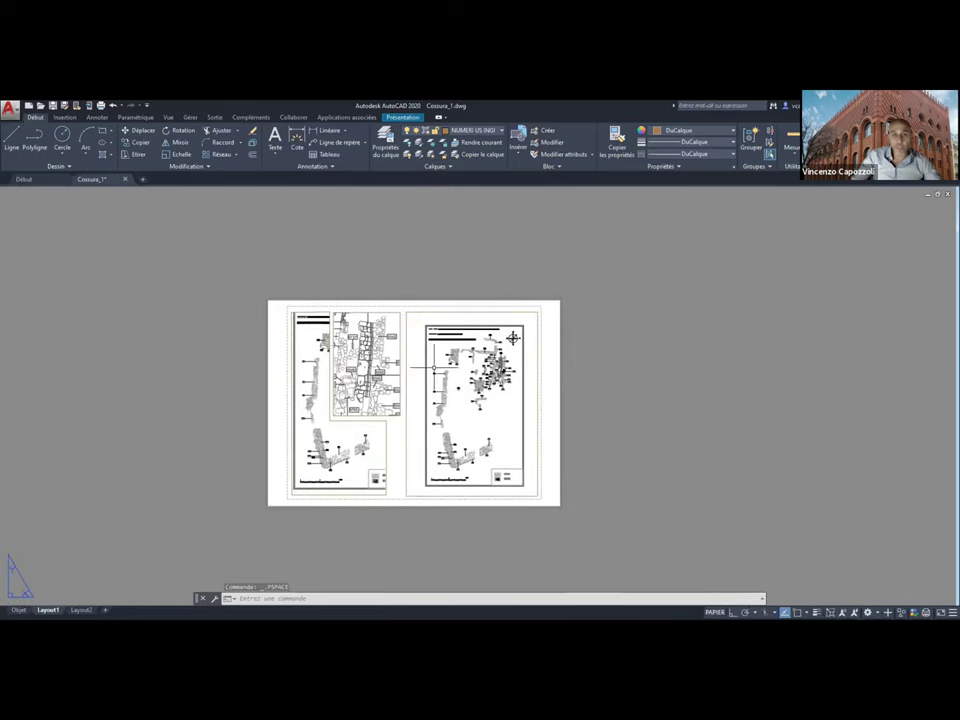
Switch to the Objet (Model) tab to view the full ACROPOLI DI SANTA TERESA site plan
scroll(355, 336, "up", 2)
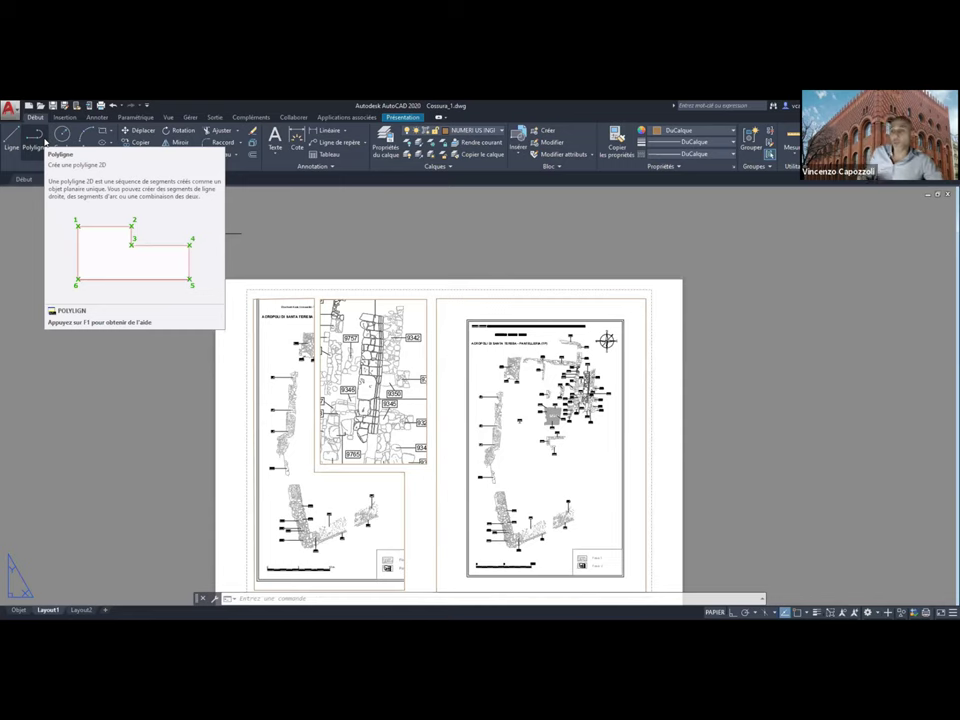
left_click(19, 610)
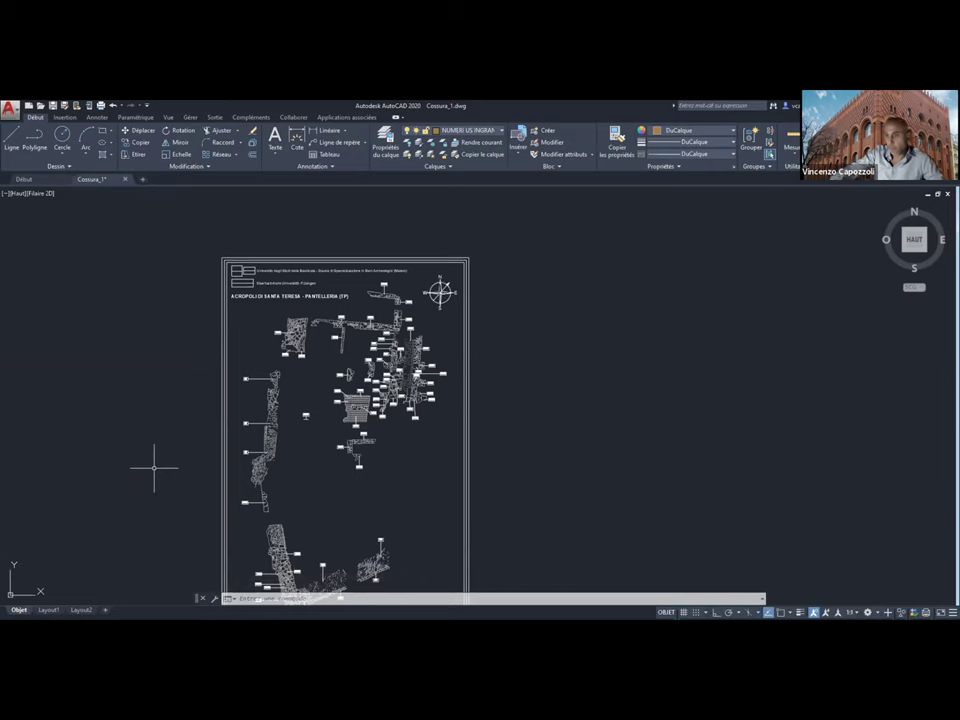
Pan the model view up and left, then return to the Layout1 sheet
middle_click_drag(176, 443, 115, 405)
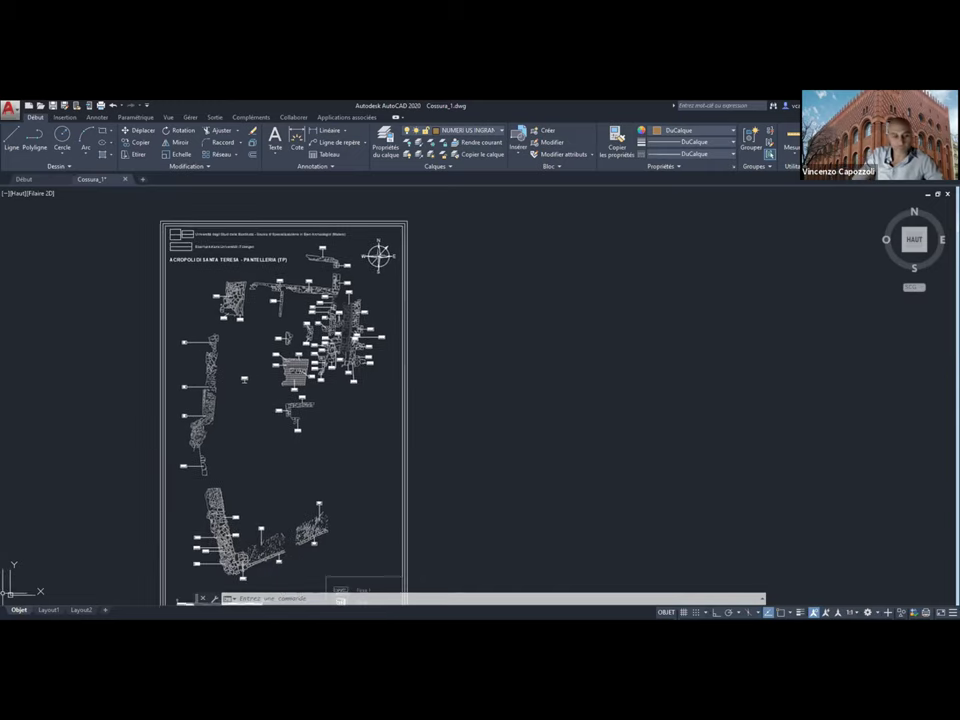
left_click(47, 611)
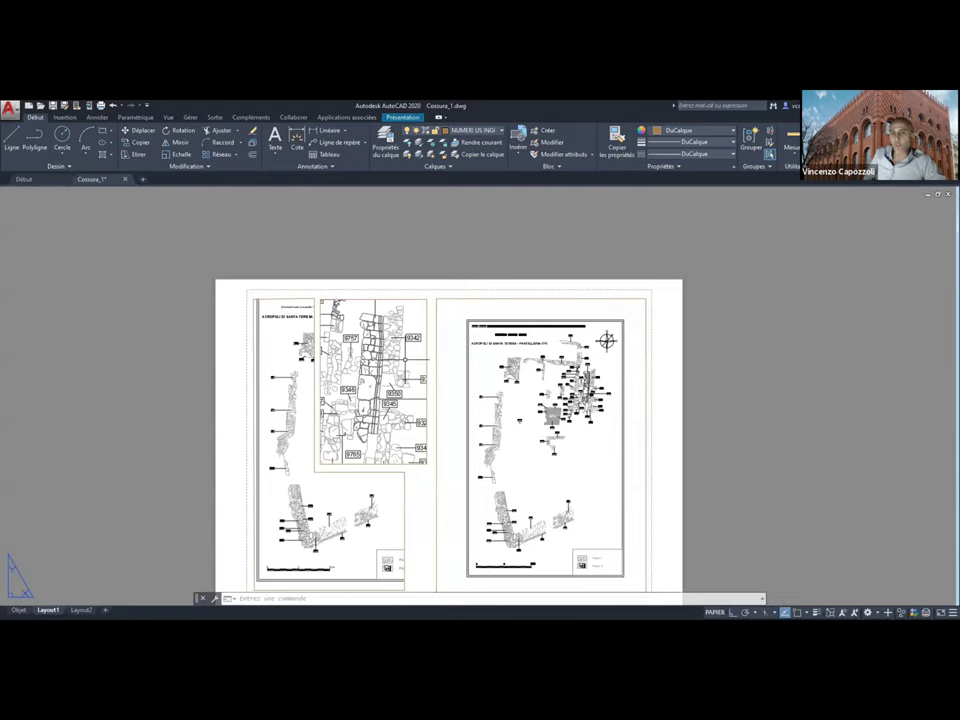
Pan the layout sheet and bring up the Layout1 tab's context menu
mouse_move(647, 450)
middle_mouse_down()
mouse_move(544, 400)
mouse_move(554, 420)
middle_mouse_up()
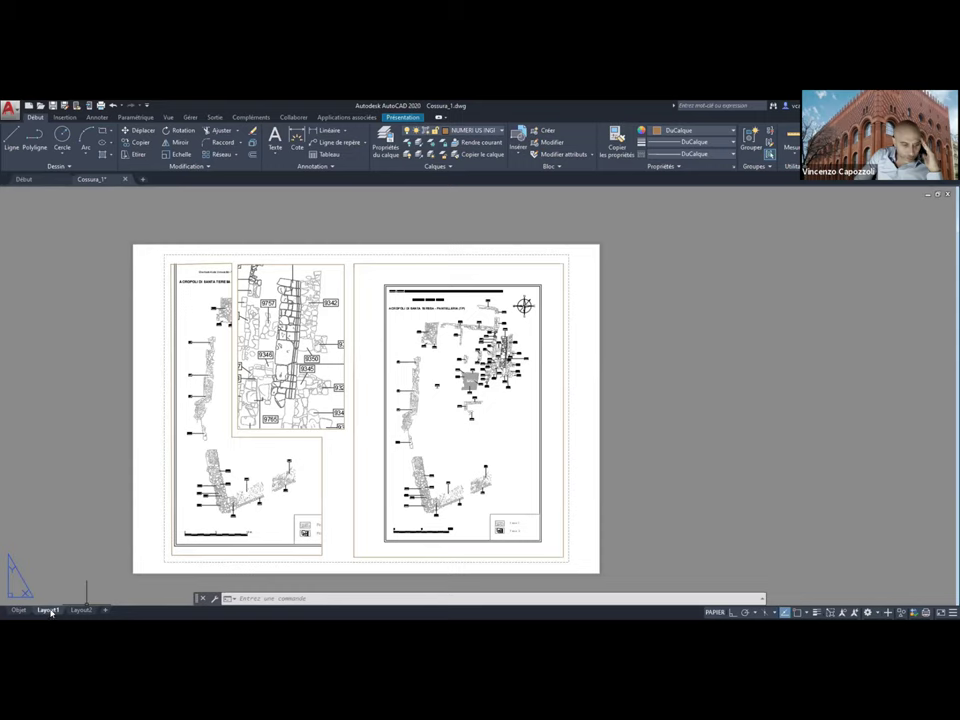
right_click(51, 612)
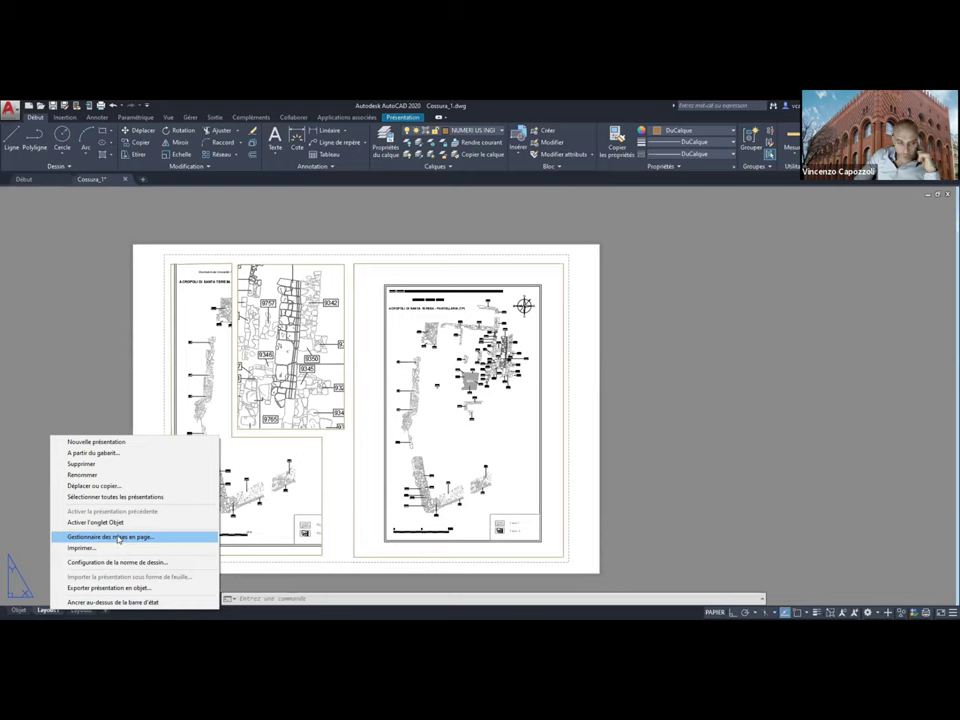
Create page setup Configuration1 based on Layout1 and choose ISO A3 (420 x 297 mm) paper
left_click(118, 539)
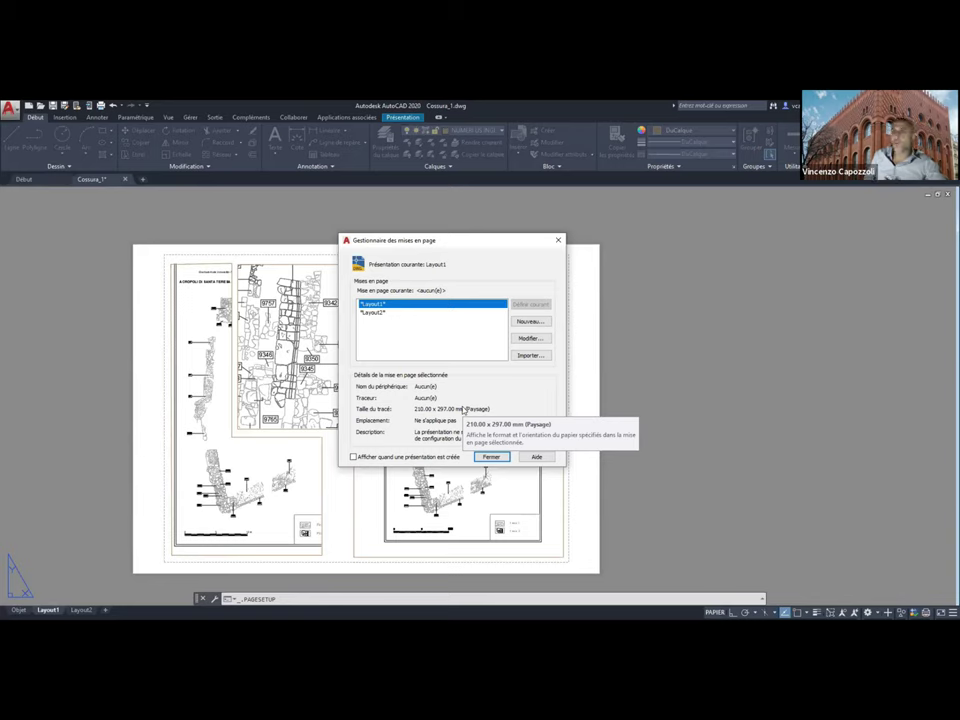
left_click(530, 321)
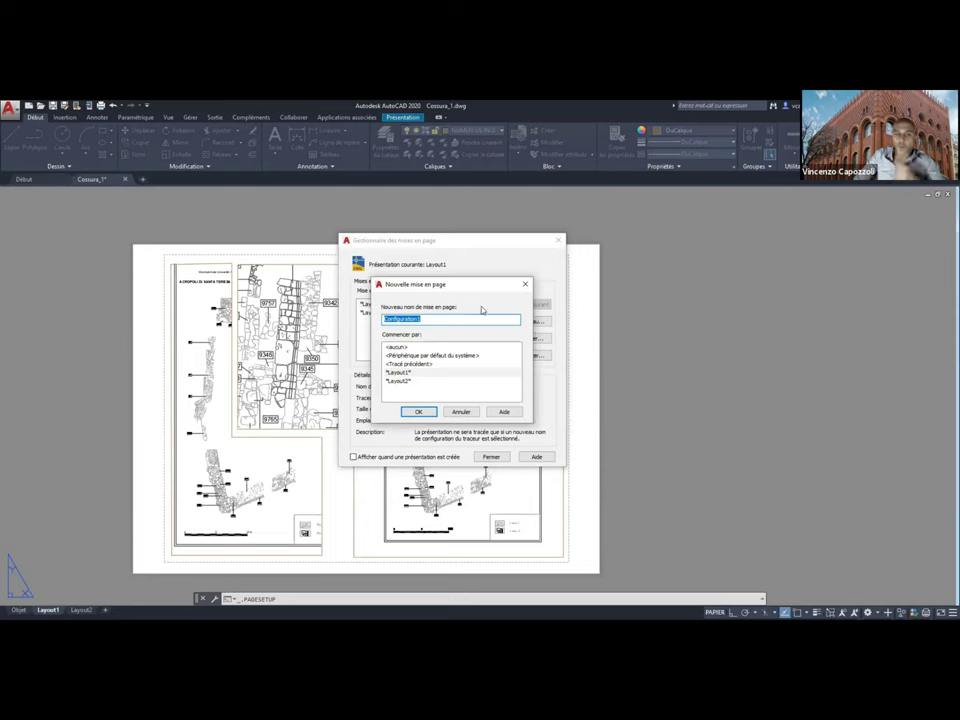
left_click(523, 286)
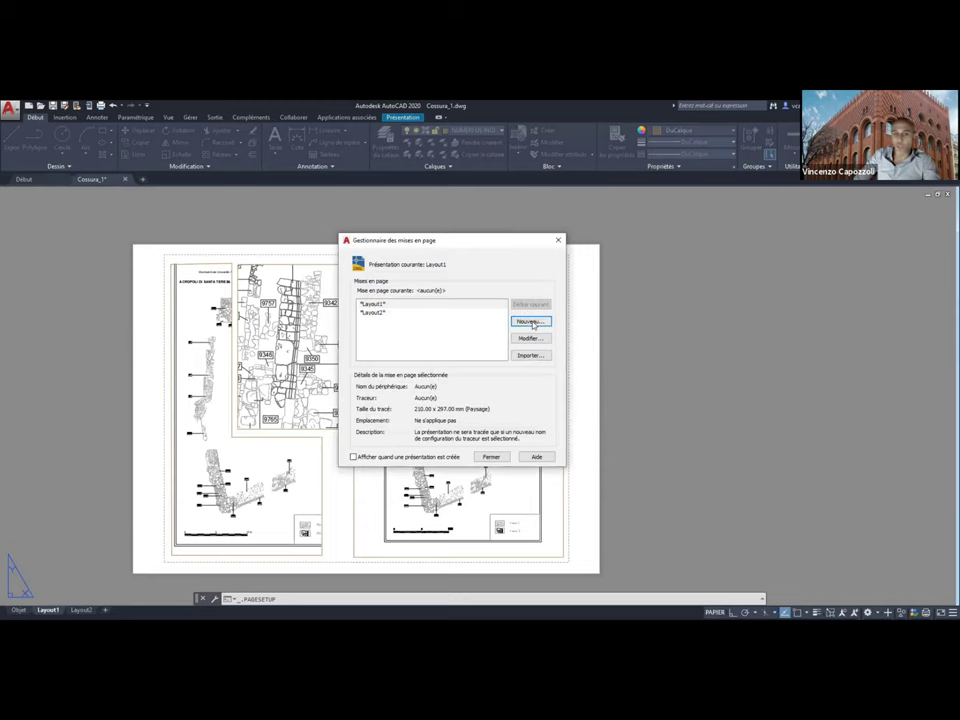
left_click(531, 322)
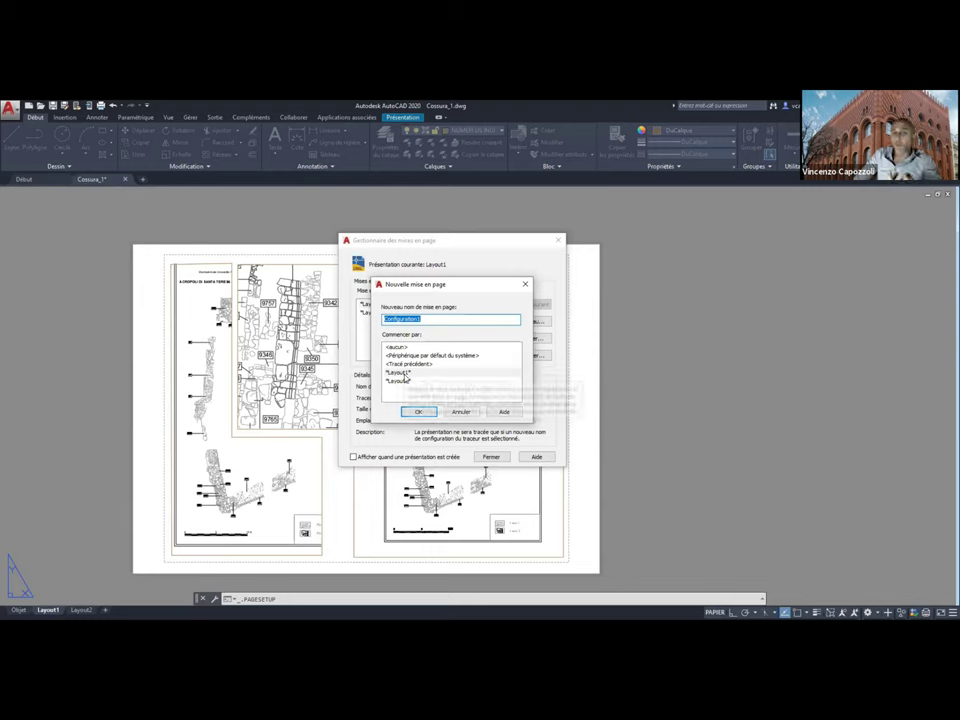
left_click(405, 373)
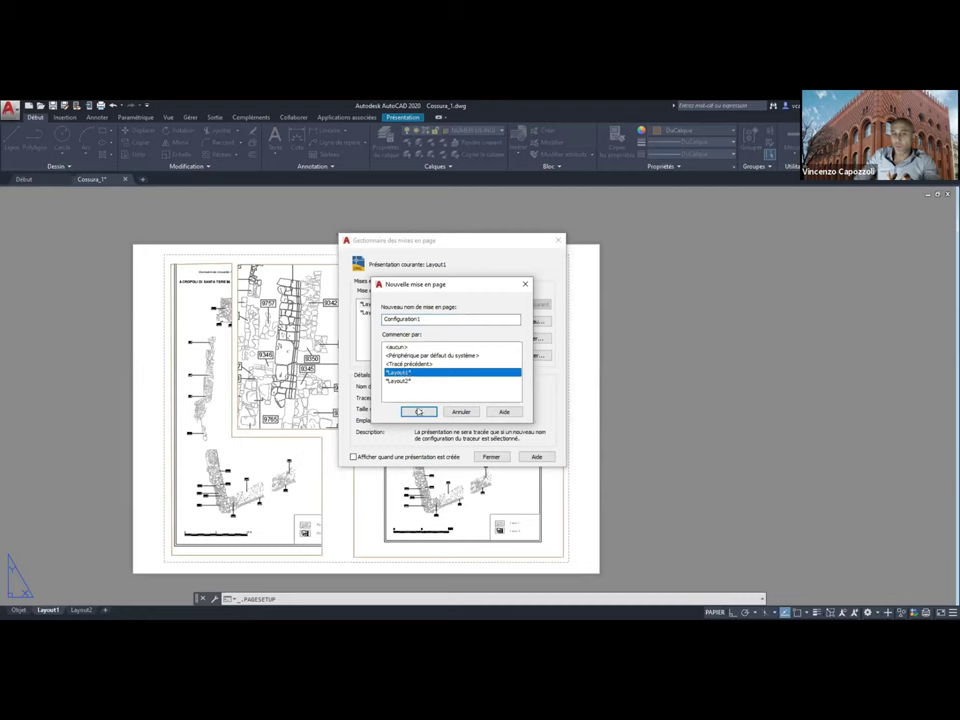
left_click_drag(419, 411, 387, 364)
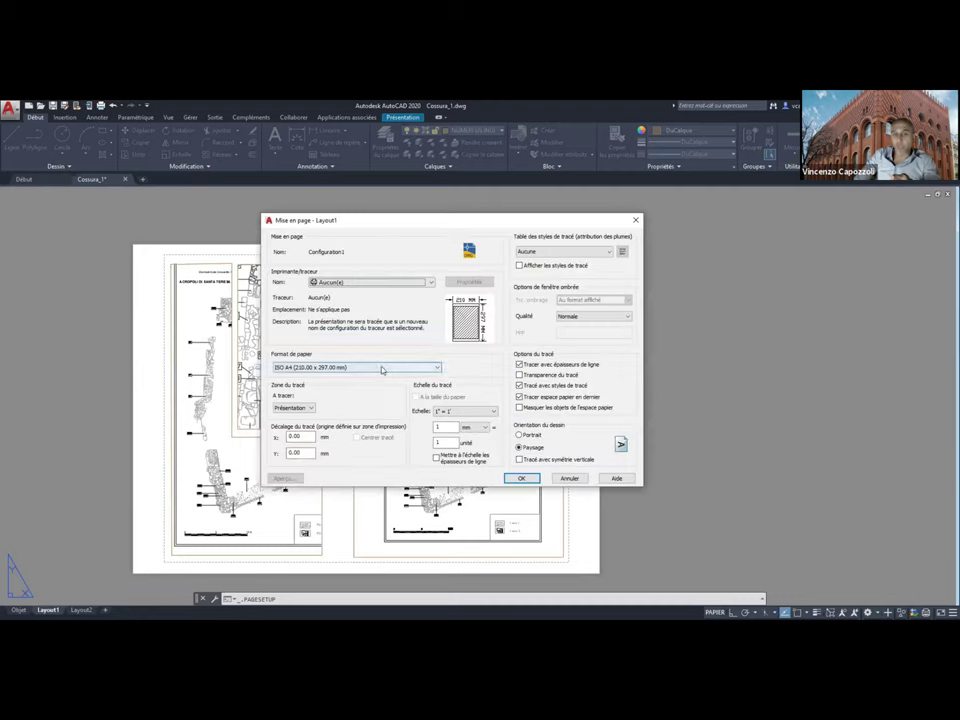
left_click(386, 368)
scroll(350, 470, "down", 1)
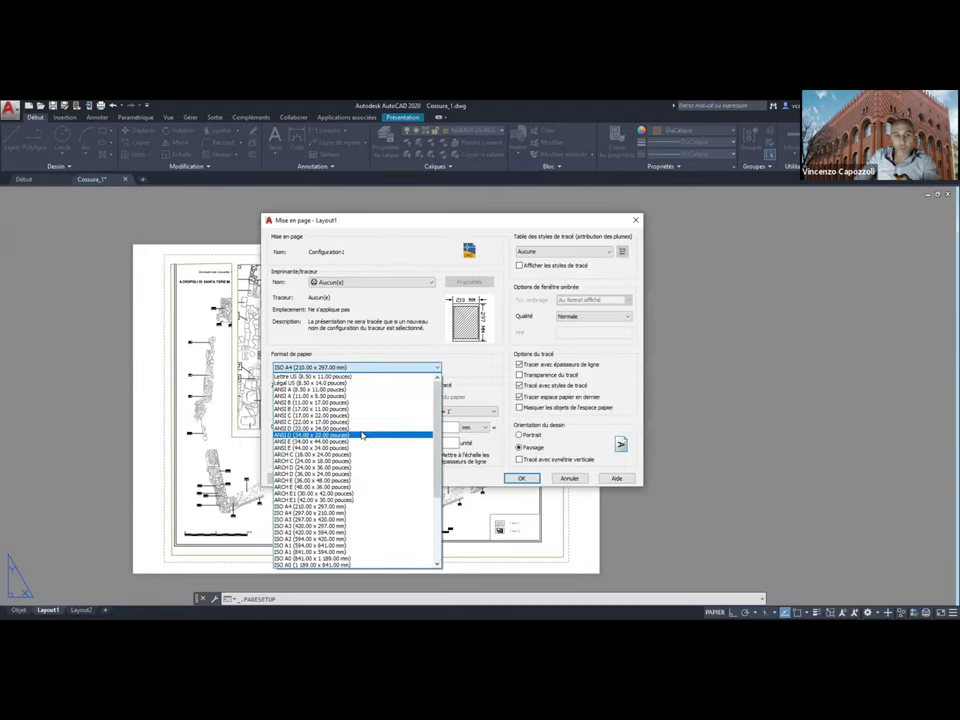
scroll(343, 455, "down", 1)
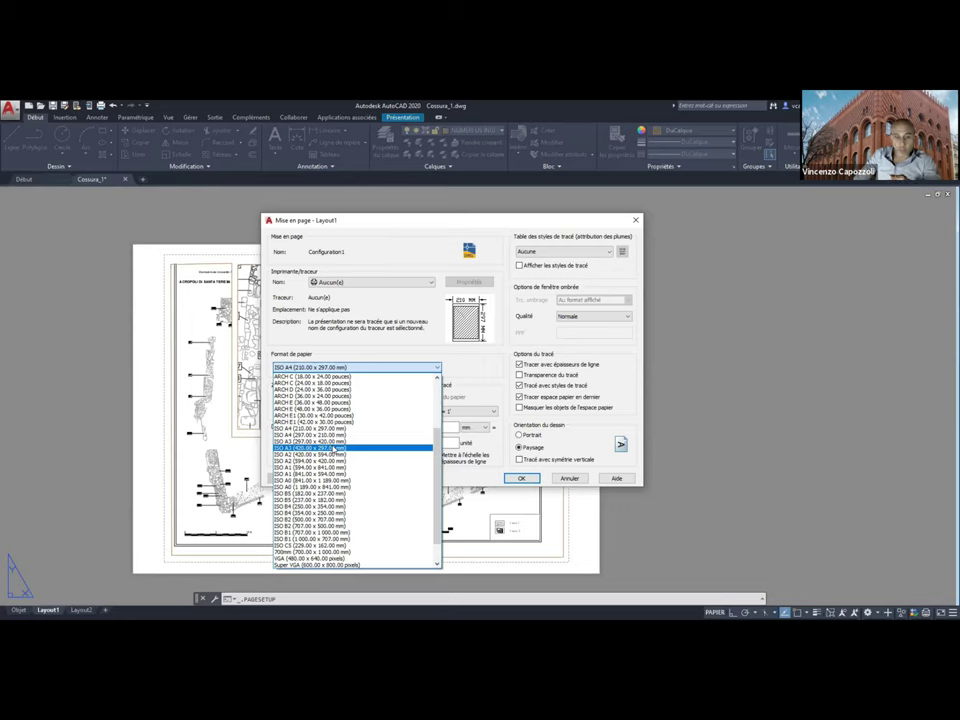
left_click(334, 448)
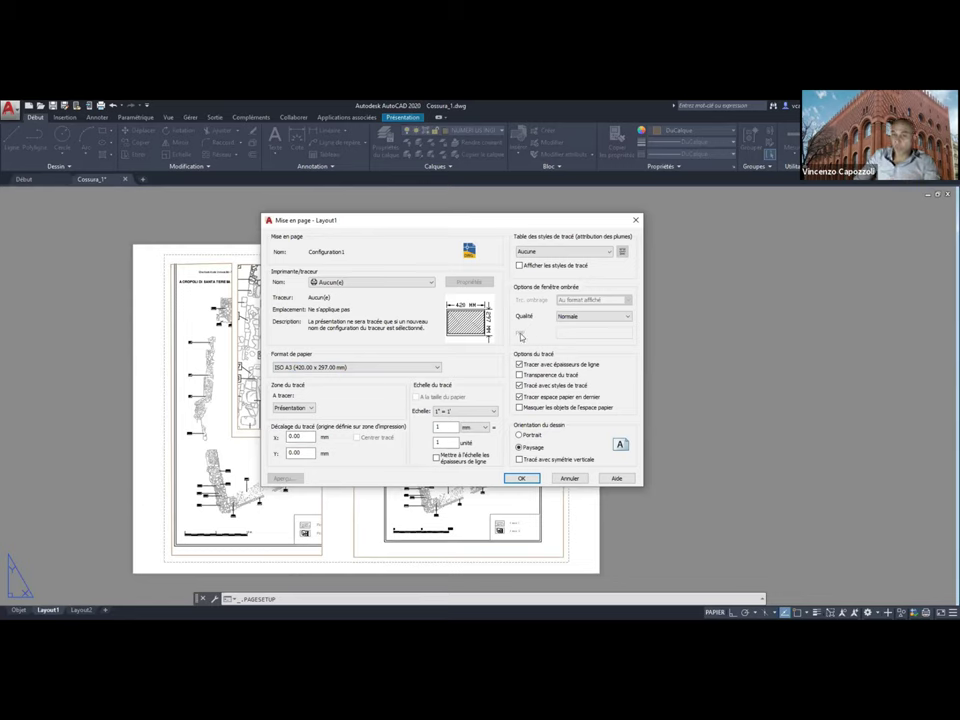
Discard Configuration1's settings and create a new page setup named Coupe
left_click(572, 480)
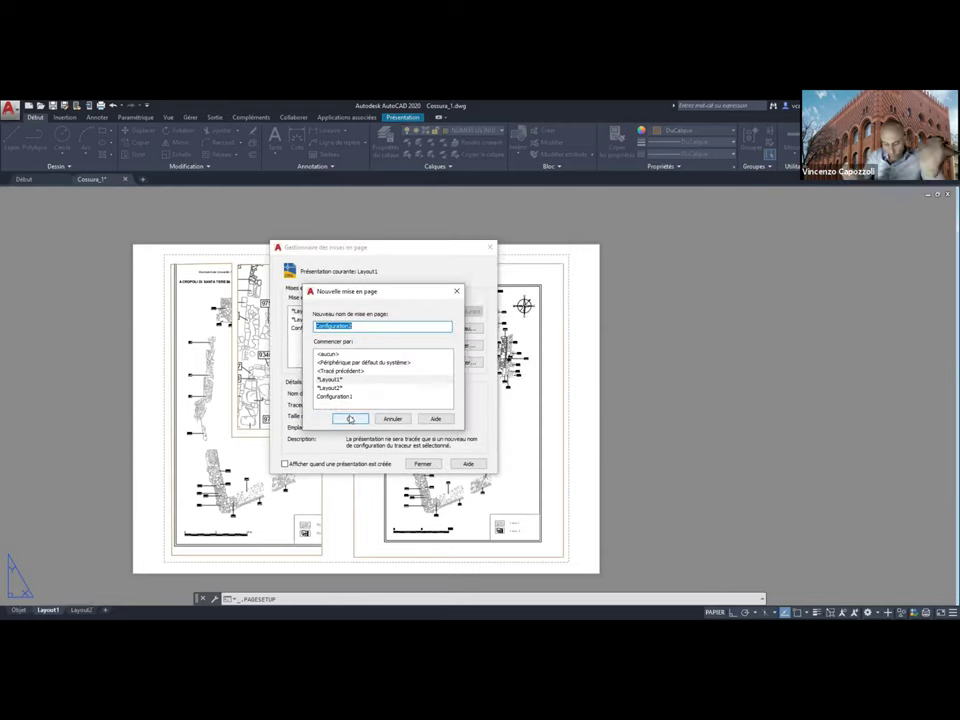
type("Coupe Est-Ouest")
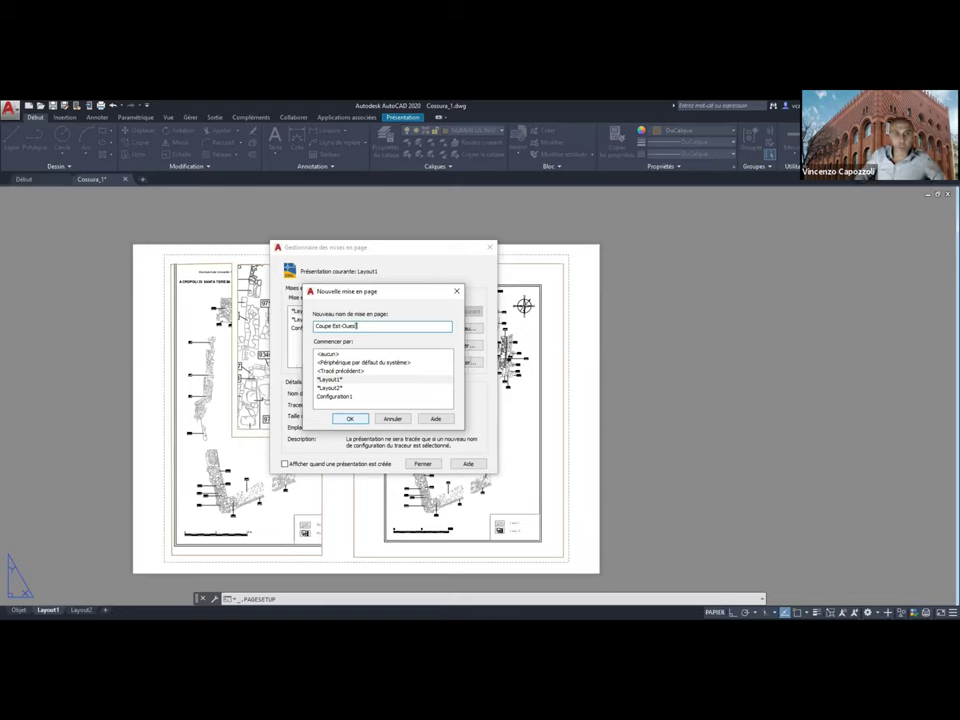
key("ctrl+shift+Left")
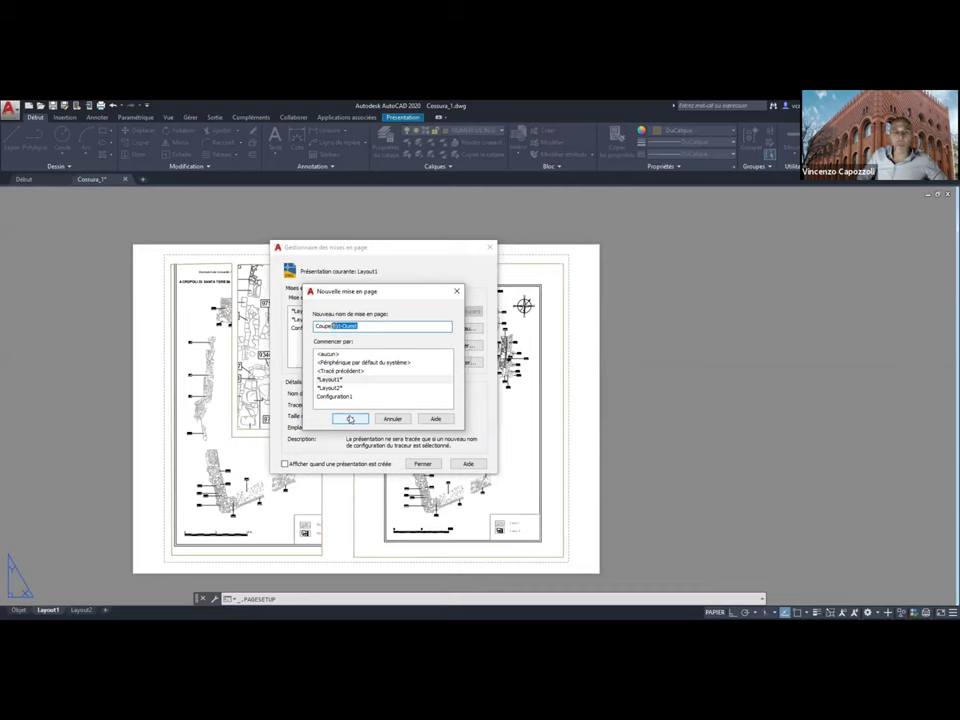
key("BackSpace")
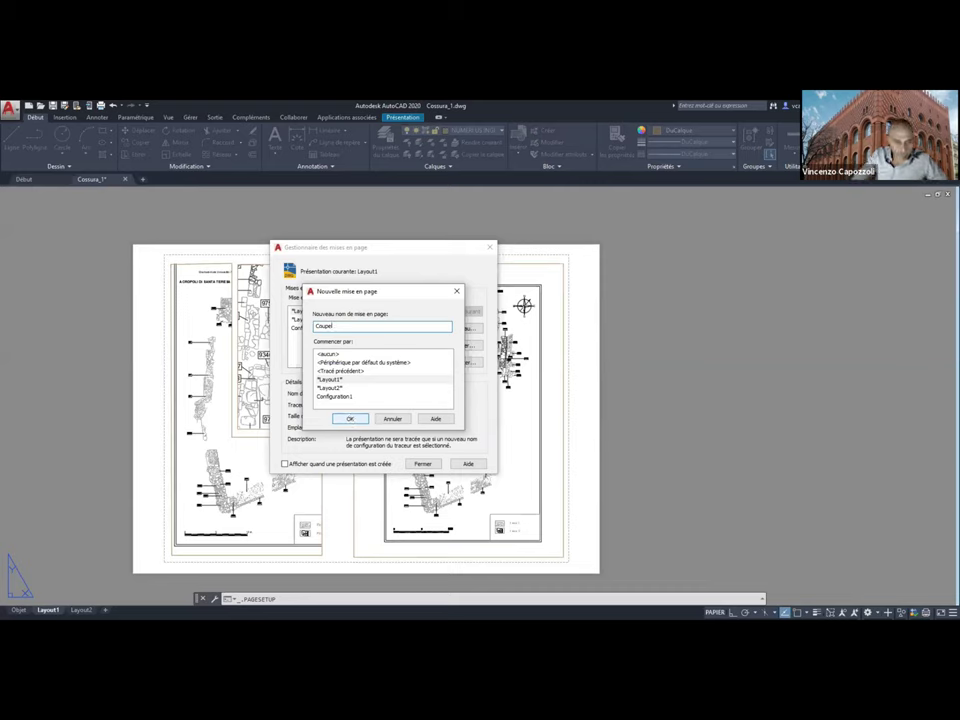
left_click(348, 420)
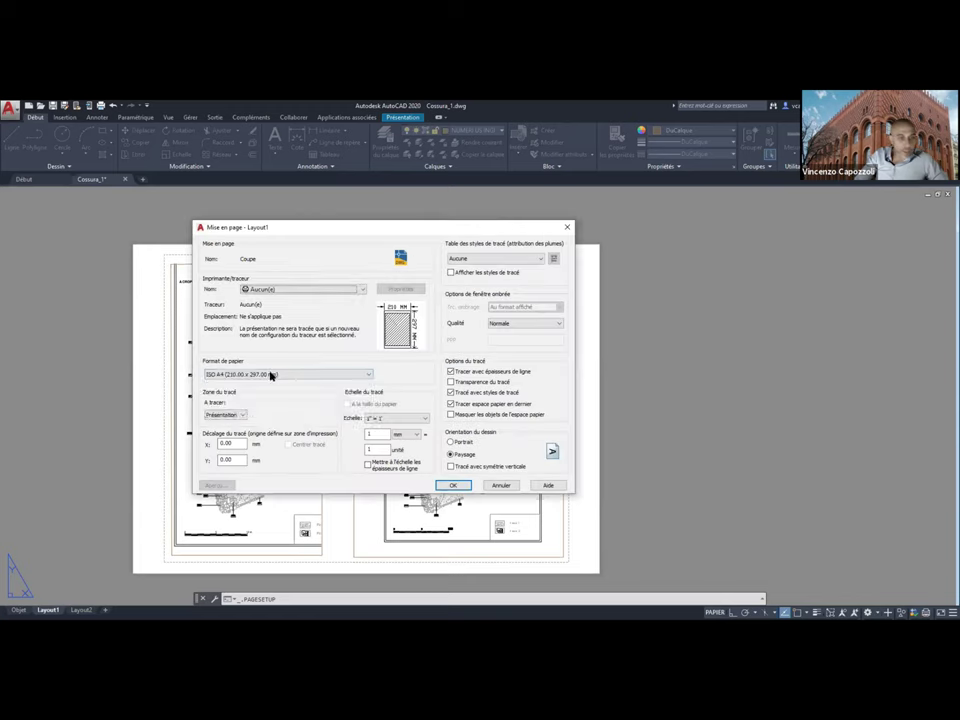
Give Coupe ISO A3 (420 x 297 mm) paper, save it, and close the Page Setup Manager
left_click(272, 374)
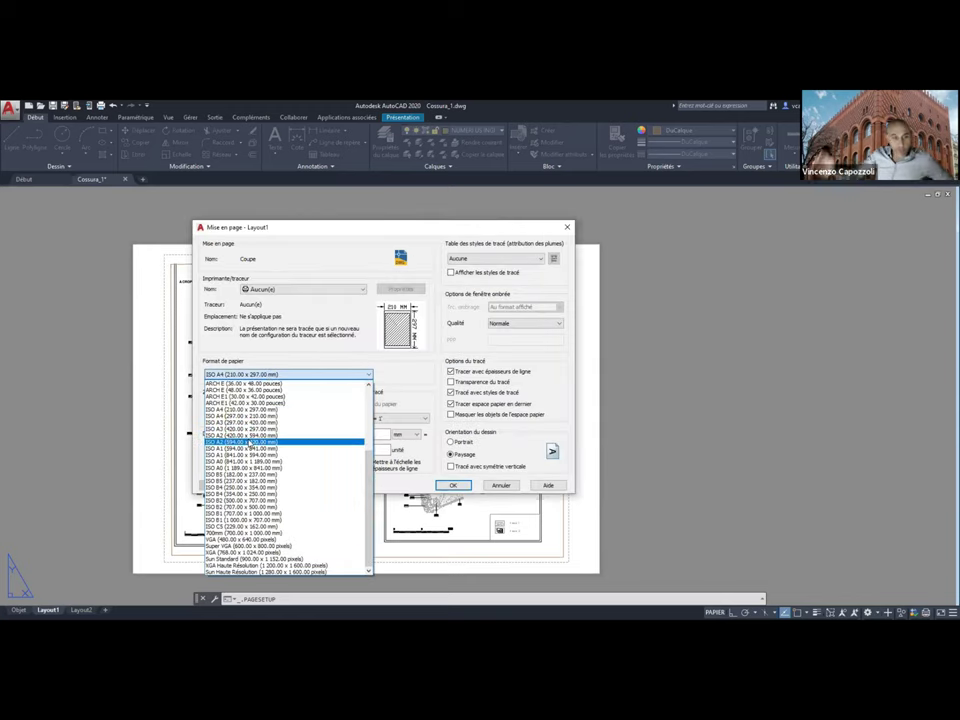
left_click(246, 429)
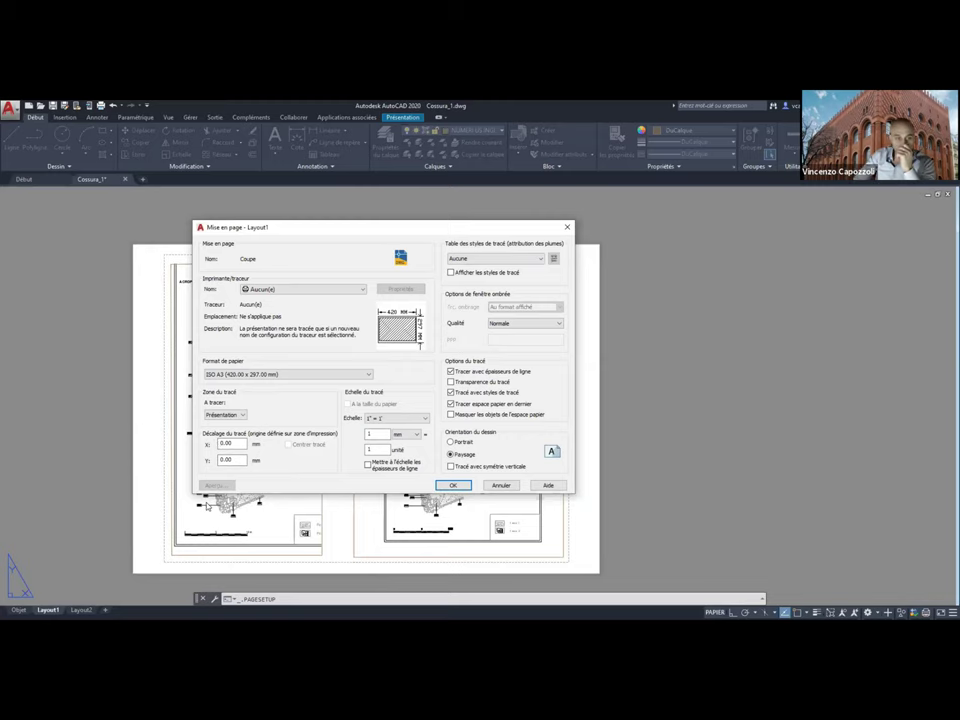
left_click(453, 485)
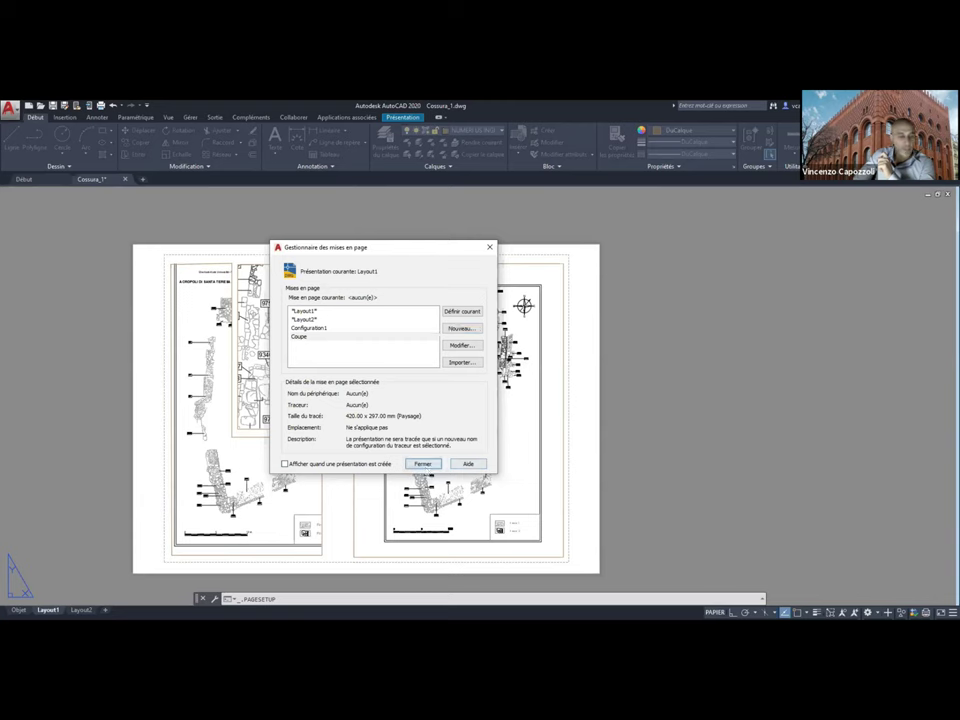
left_click(422, 464)
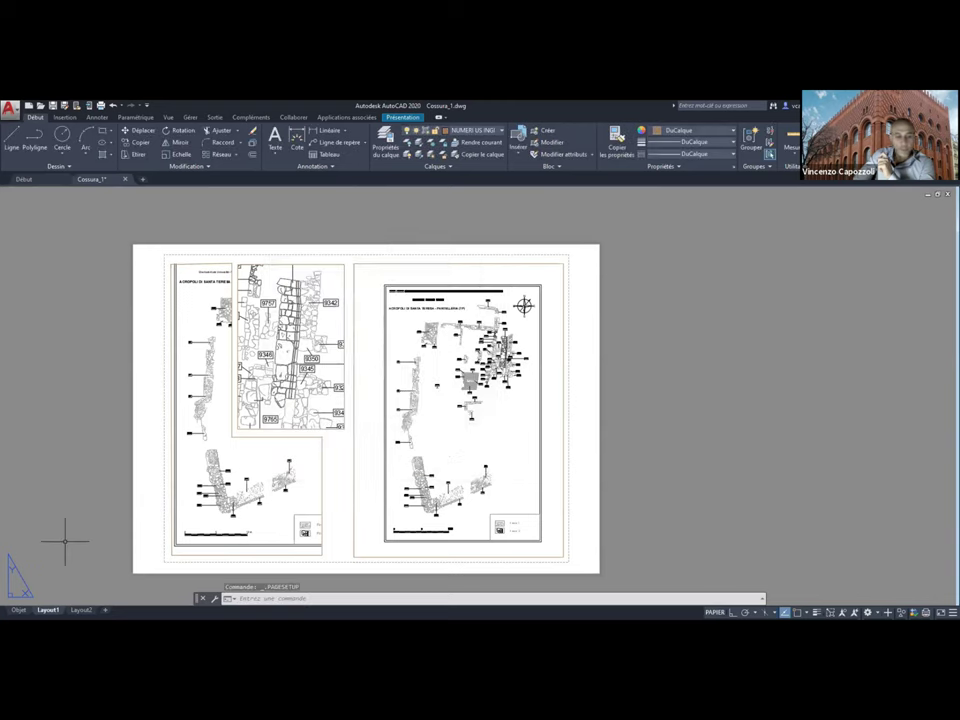
Add a new Présentation1 layout and switch to it, cancelling the template file prompt
left_click(116, 611)
right_click(117, 613)
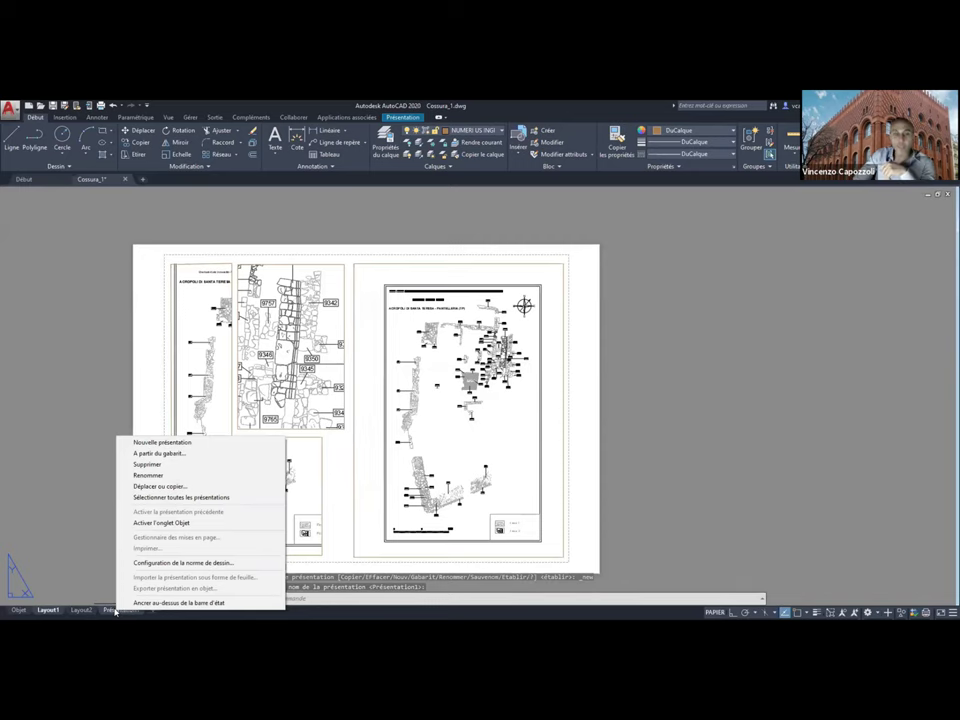
left_click(116, 611)
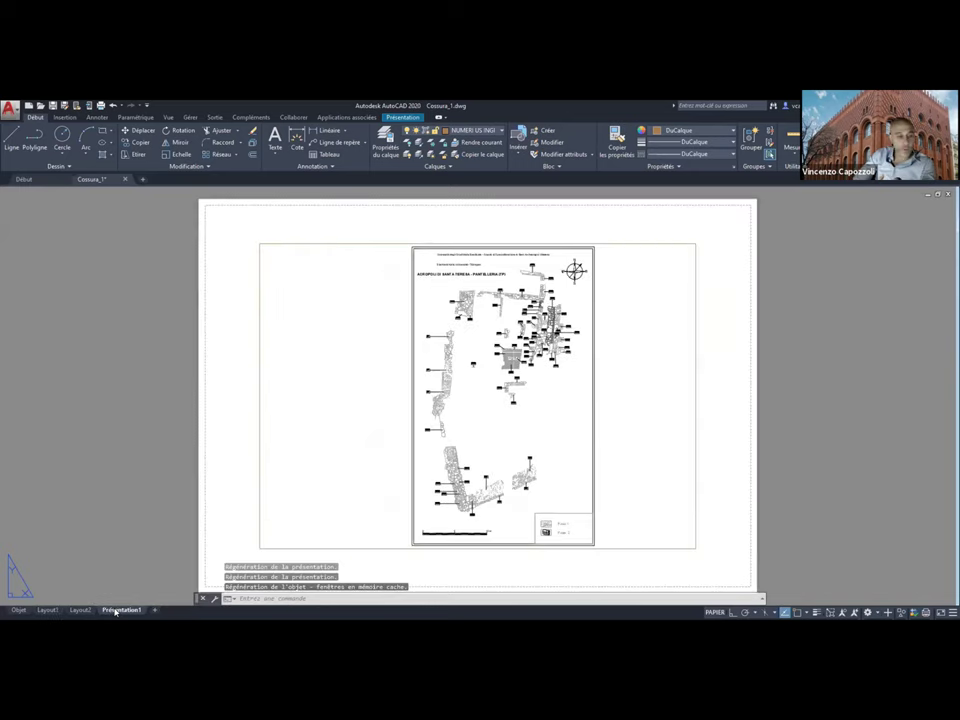
right_click(116, 612)
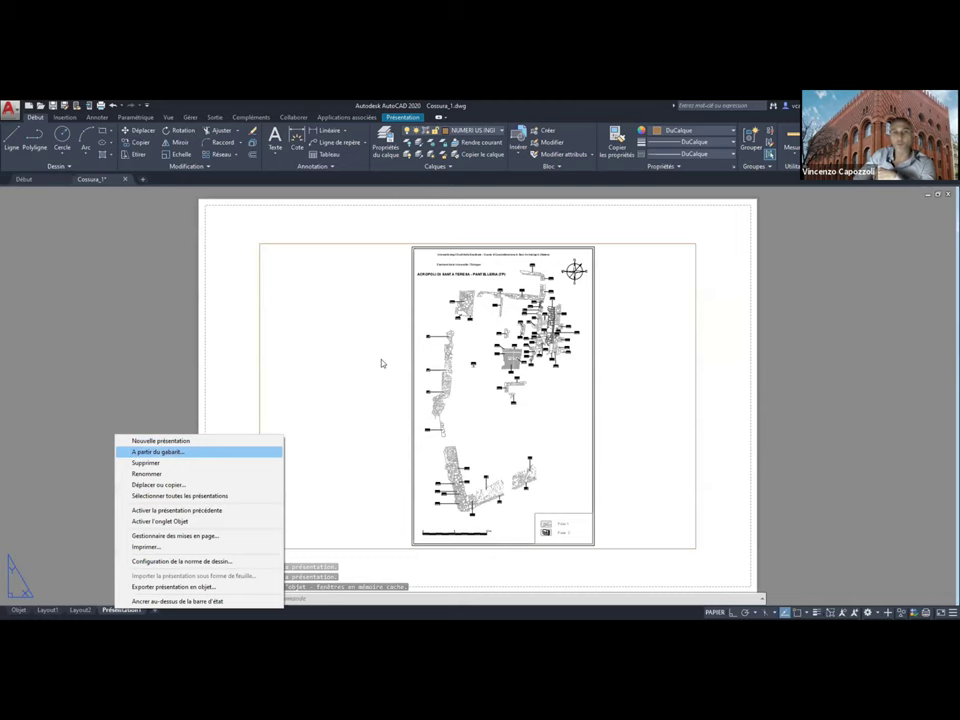
key("Return")
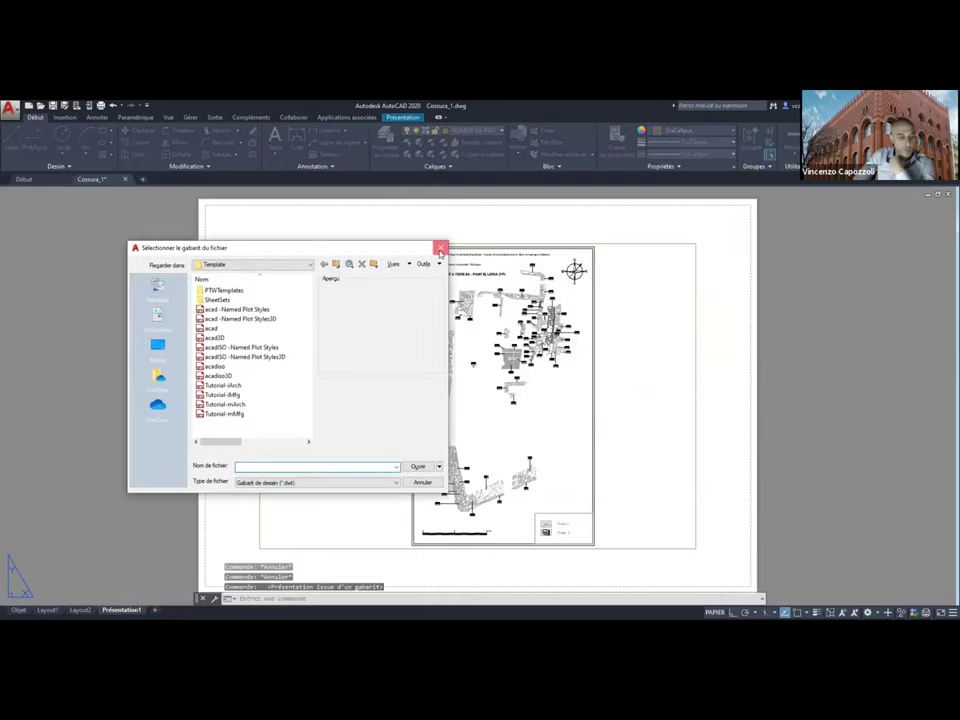
left_click(440, 248)
Make Coupe the current page setup for Présentation1 and close the Page Setup Manager
right_click(113, 611)
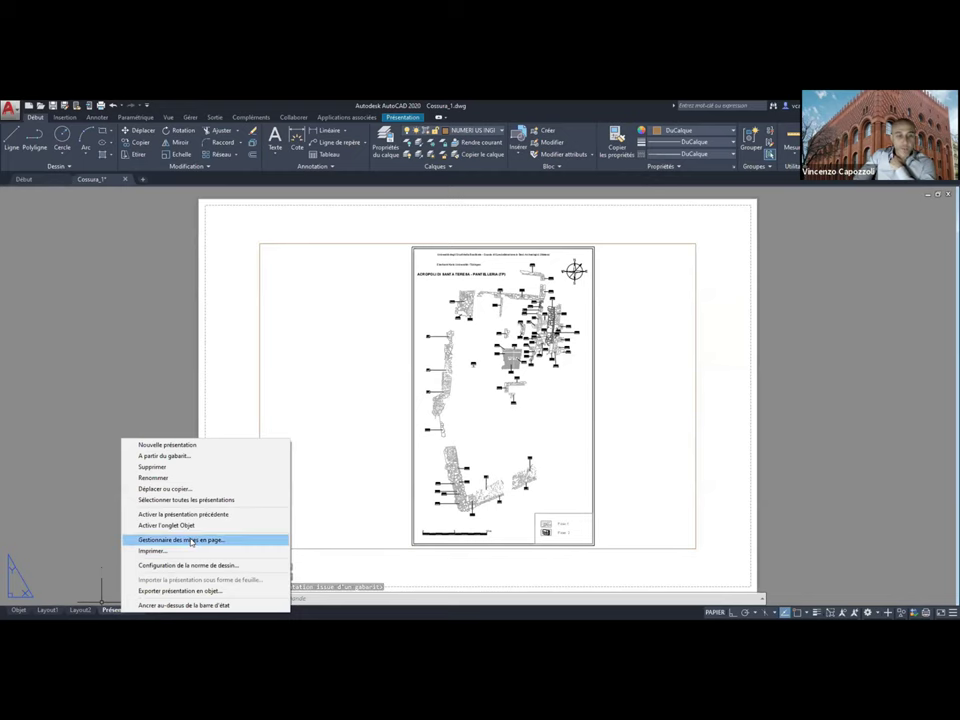
key("Return")
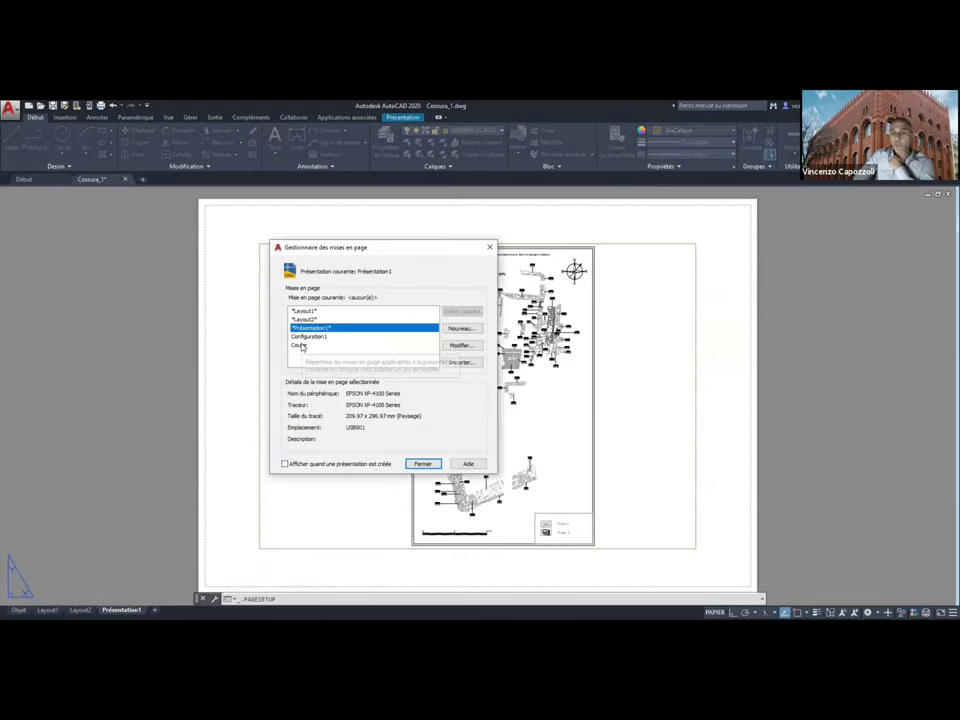
left_click(301, 345)
double_click(301, 345)
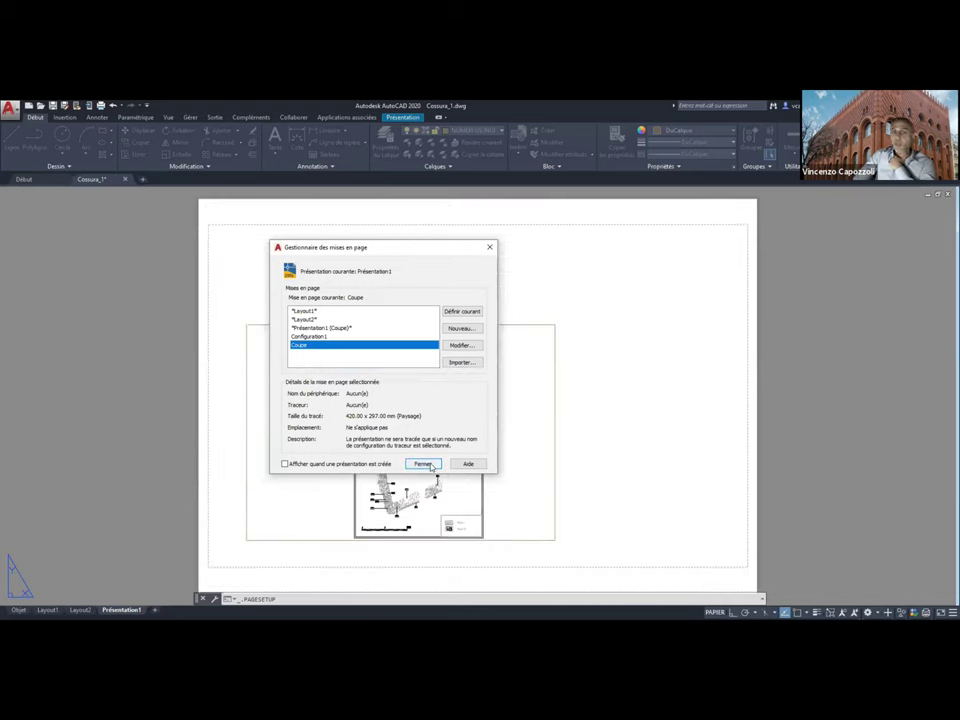
left_click_drag(398, 251, 238, 251)
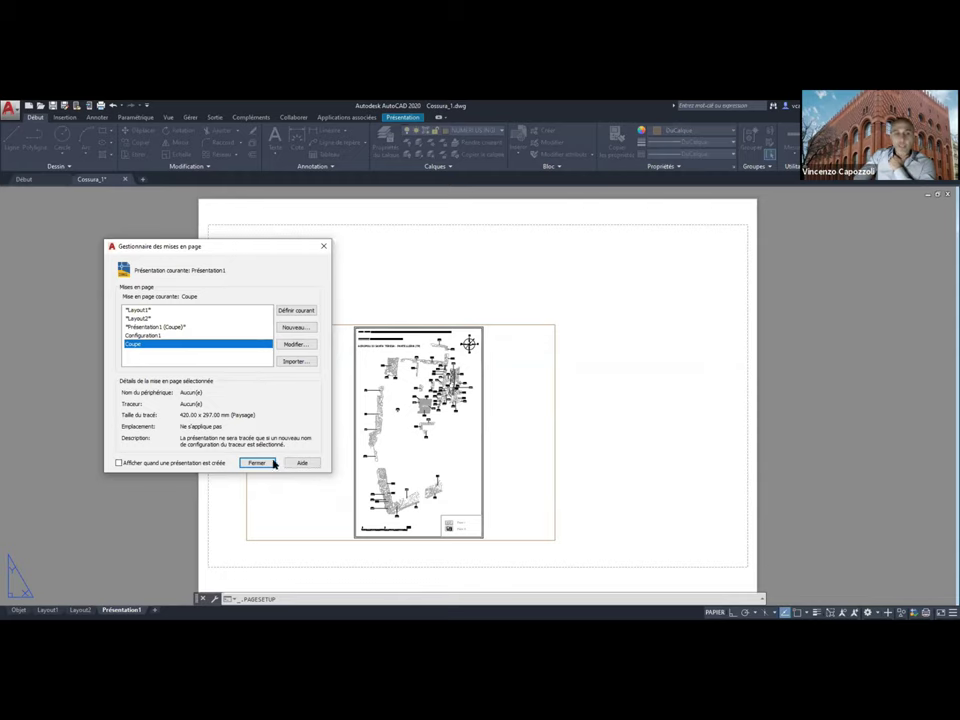
left_click(258, 463)
scroll(350, 313, "down", 2)
middle_click_drag(343, 315, 219, 320)
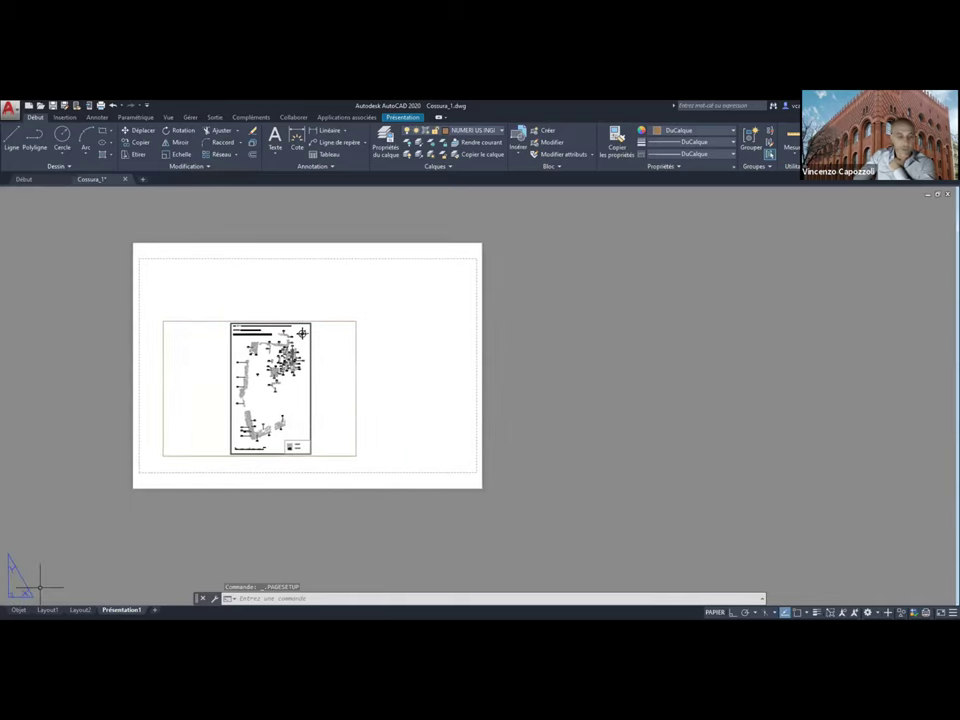
Compare Layout2 with Présentation1 by switching between the two sheets
left_click(80, 610)
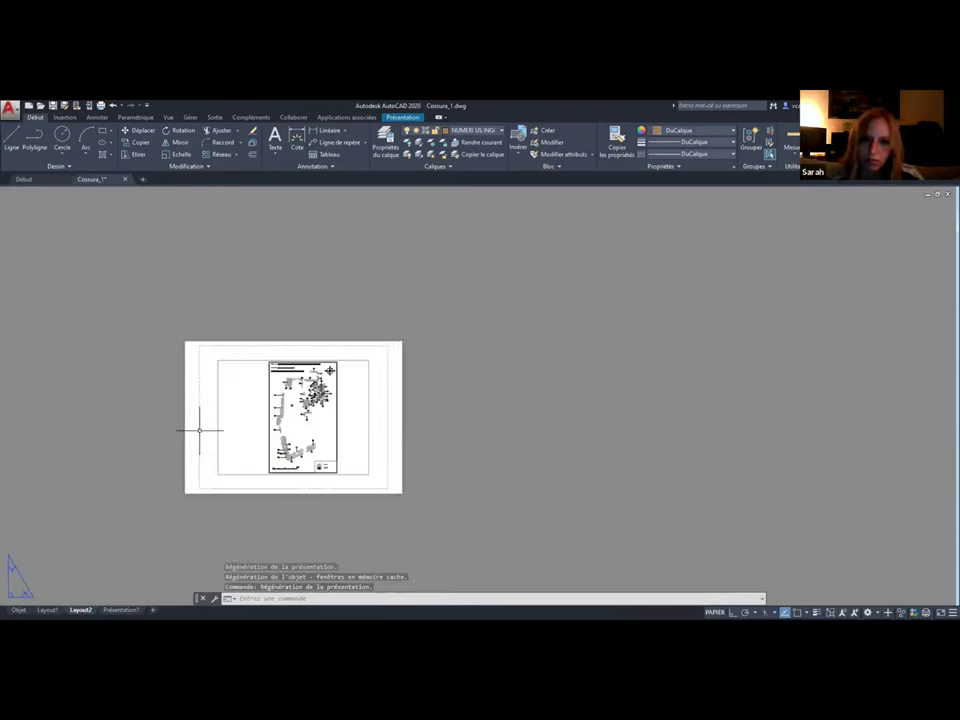
left_click(125, 610)
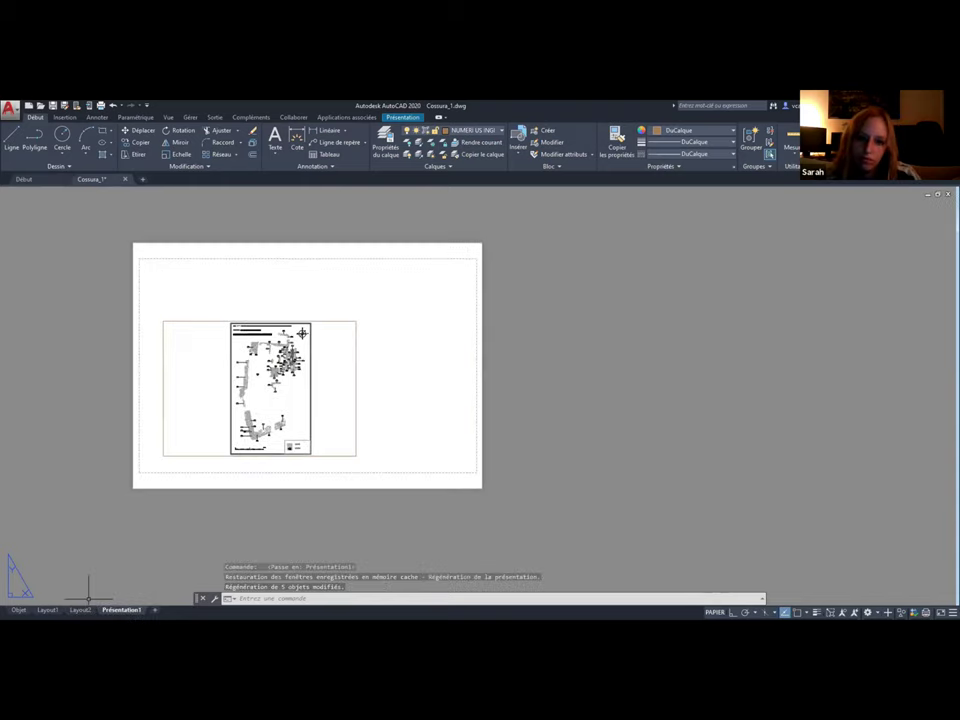
left_click(80, 610)
left_click(122, 610)
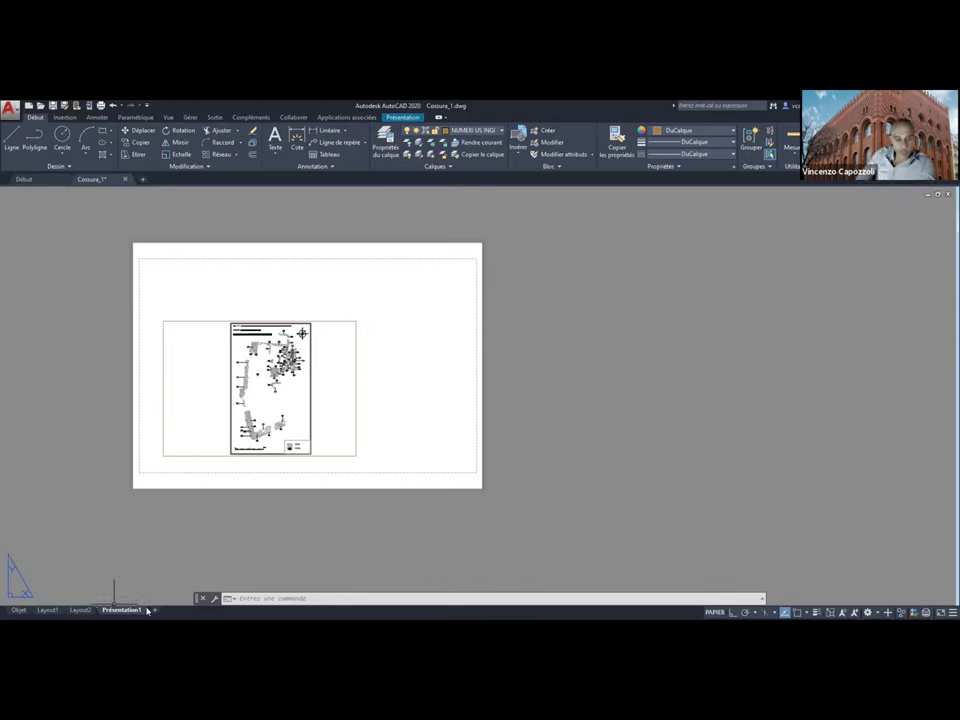
Add a Présentation2 layout and apply the Coupe page setup to it
left_click(155, 610)
left_click(172, 610)
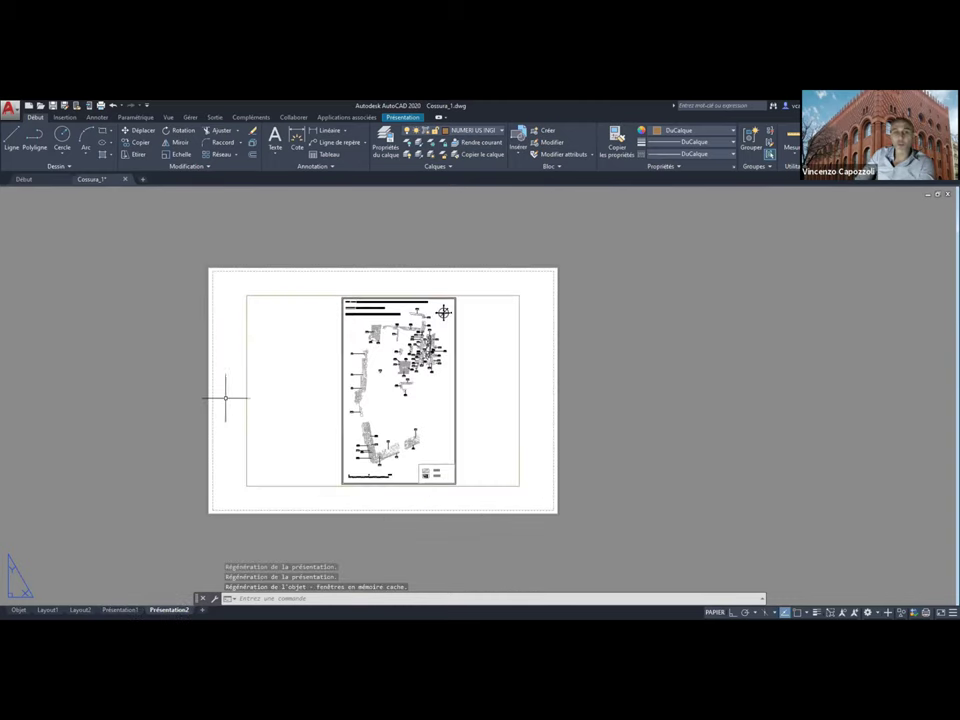
mouse_move(188, 410)
middle_mouse_down()
mouse_move(144, 405)
mouse_move(154, 407)
middle_mouse_up()
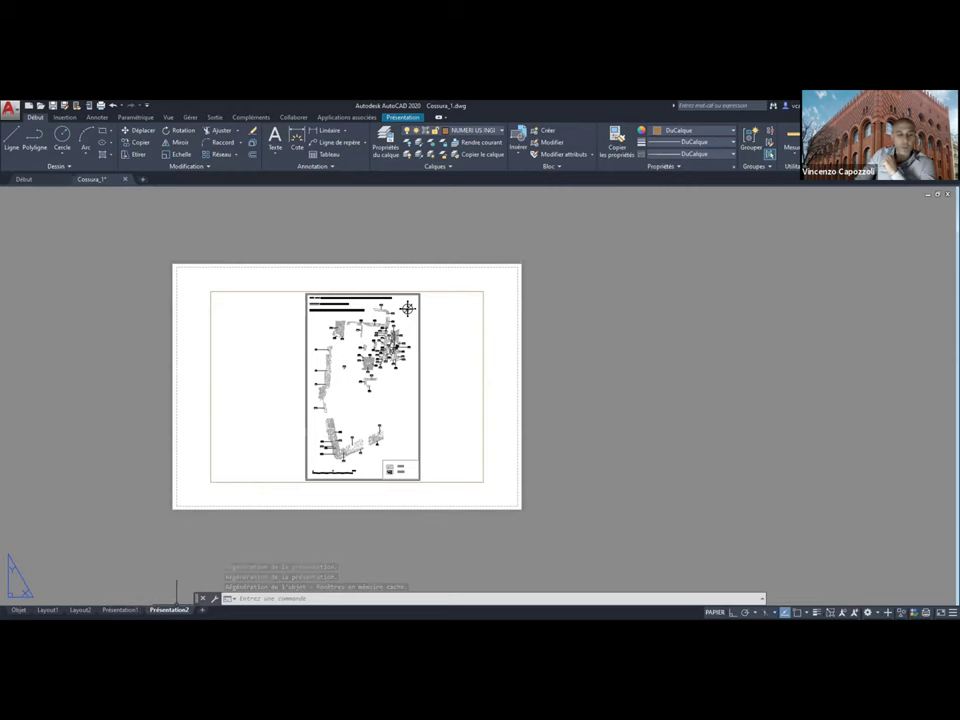
right_click(174, 610)
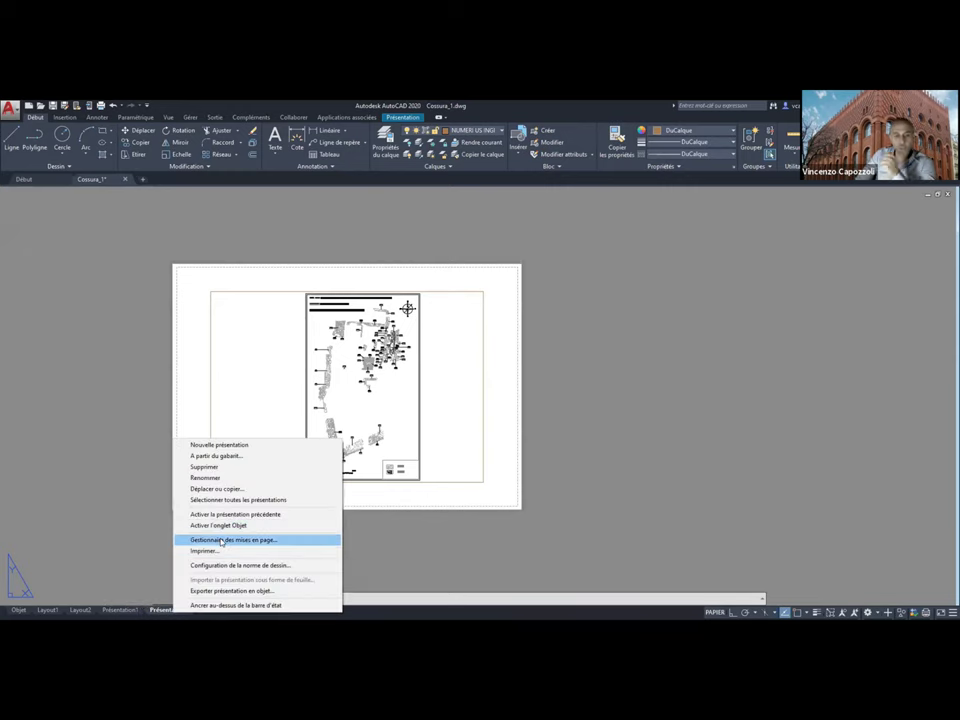
left_click(221, 541)
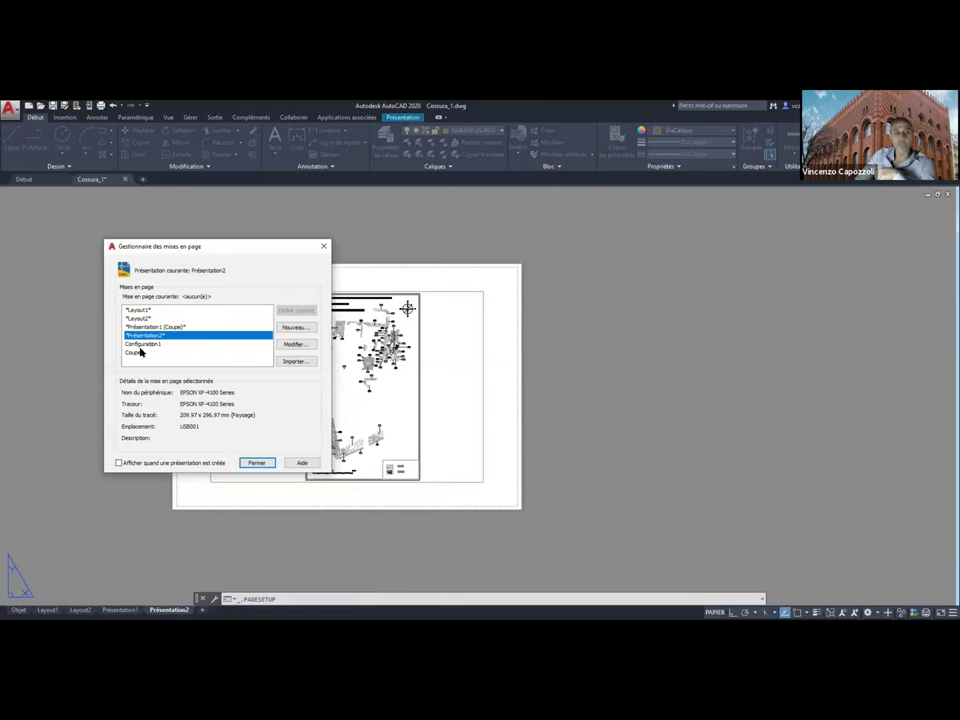
double_click(140, 353)
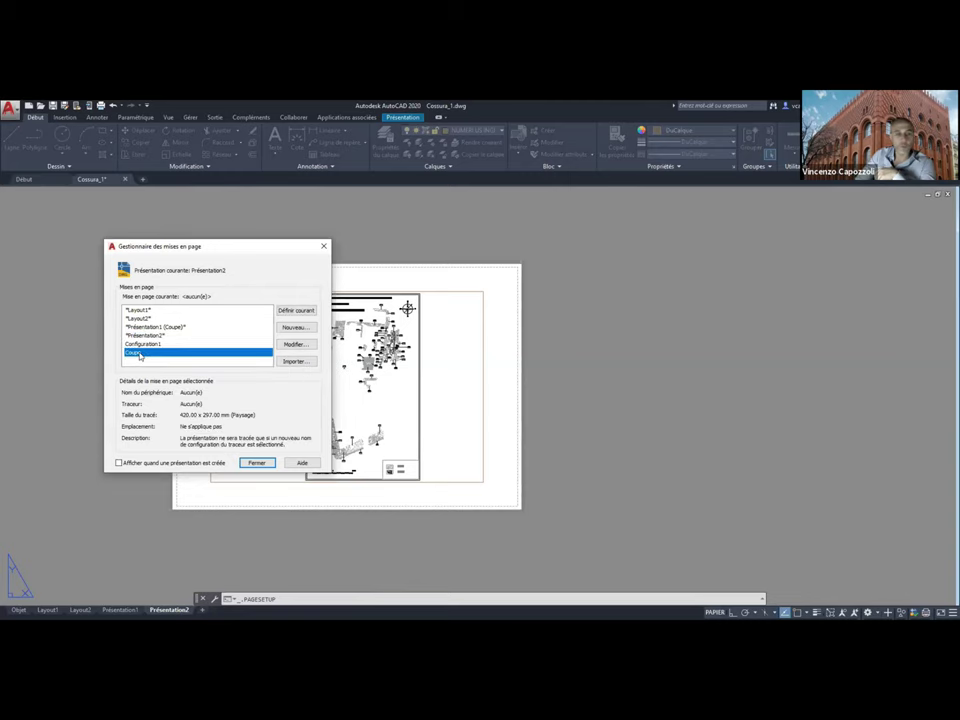
left_click(257, 463)
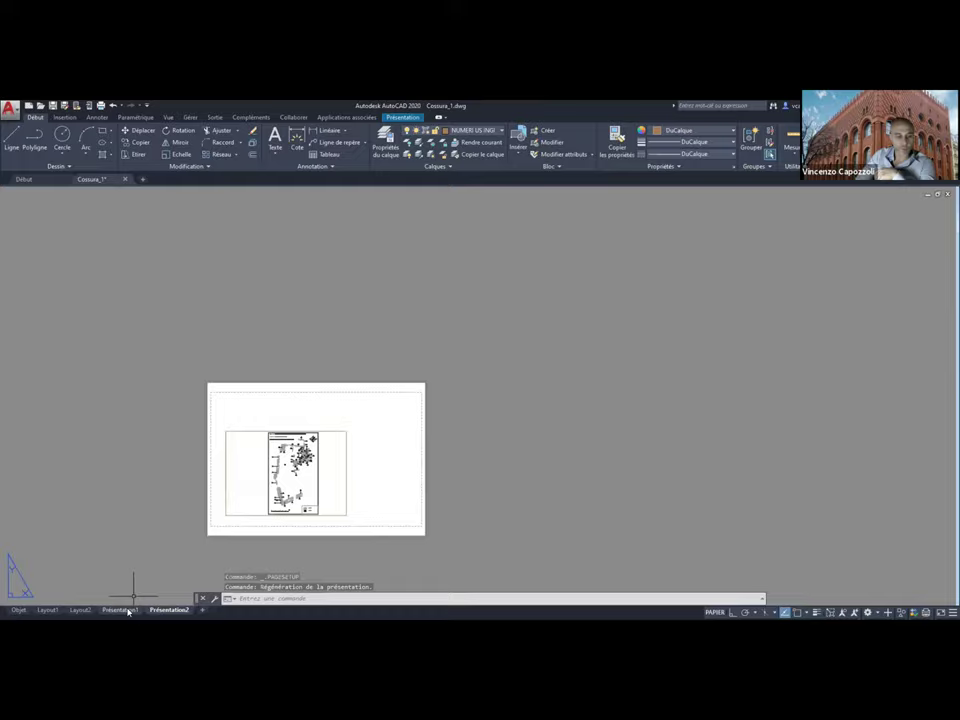
Review Présentation1 and Layout2, ending on the Layout1 sheet
left_click(126, 610)
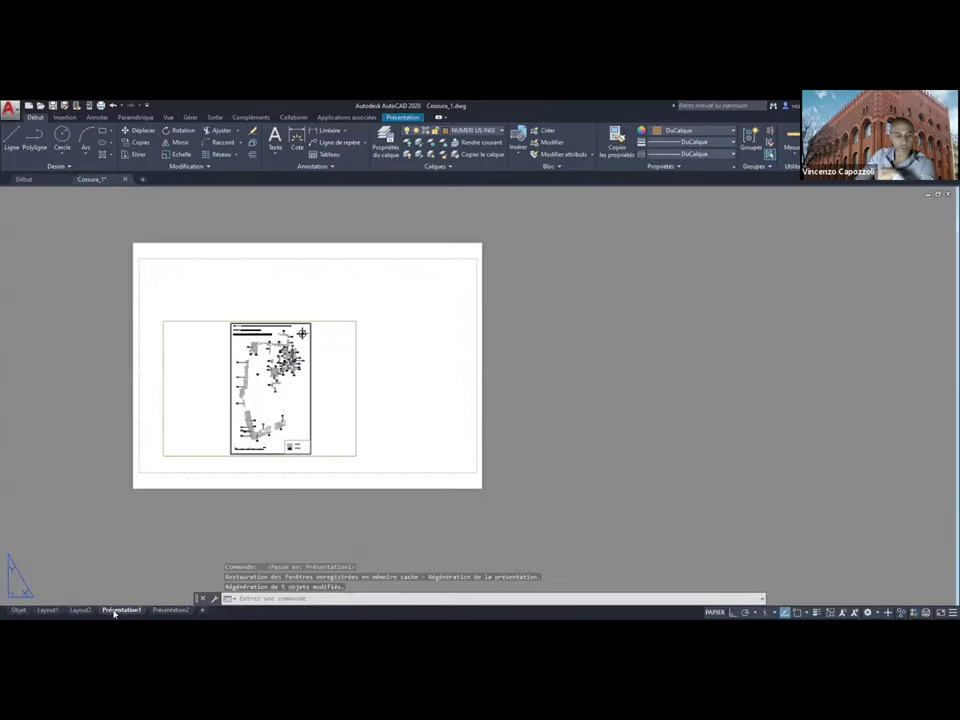
left_click(72, 610)
left_click(47, 610)
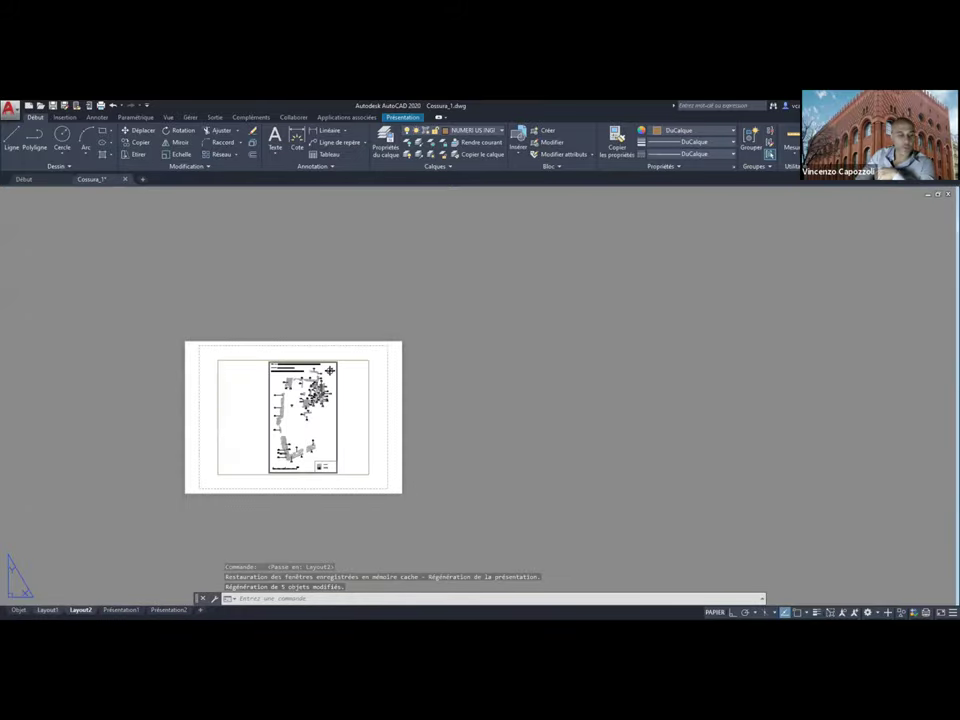
Delete the Présentation2 layout after comparing it with Layout1
left_click(168, 610)
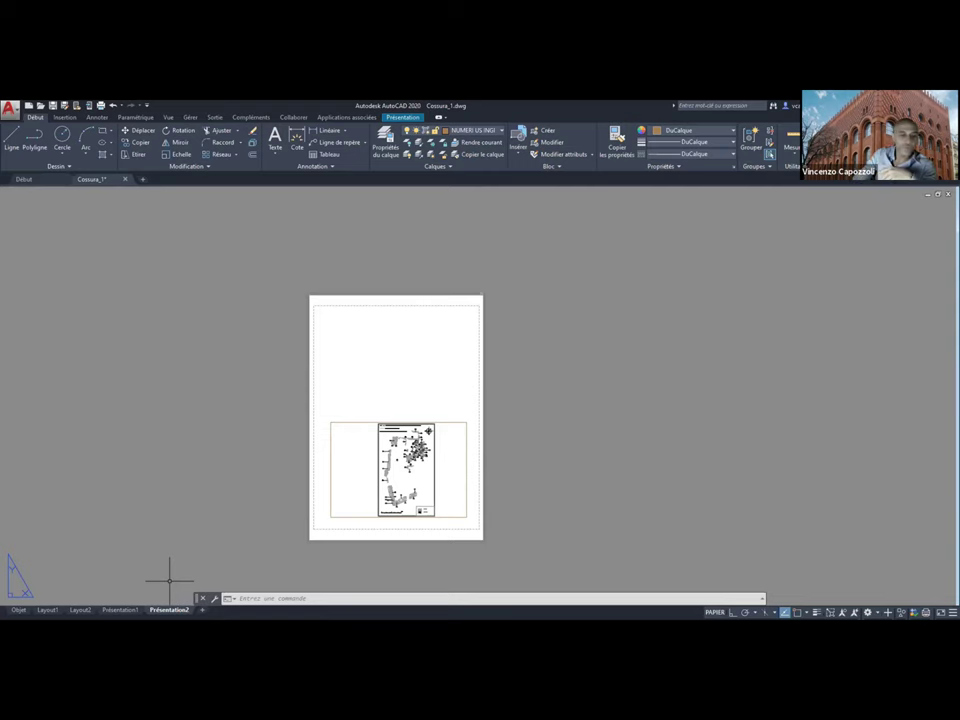
left_click(48, 609)
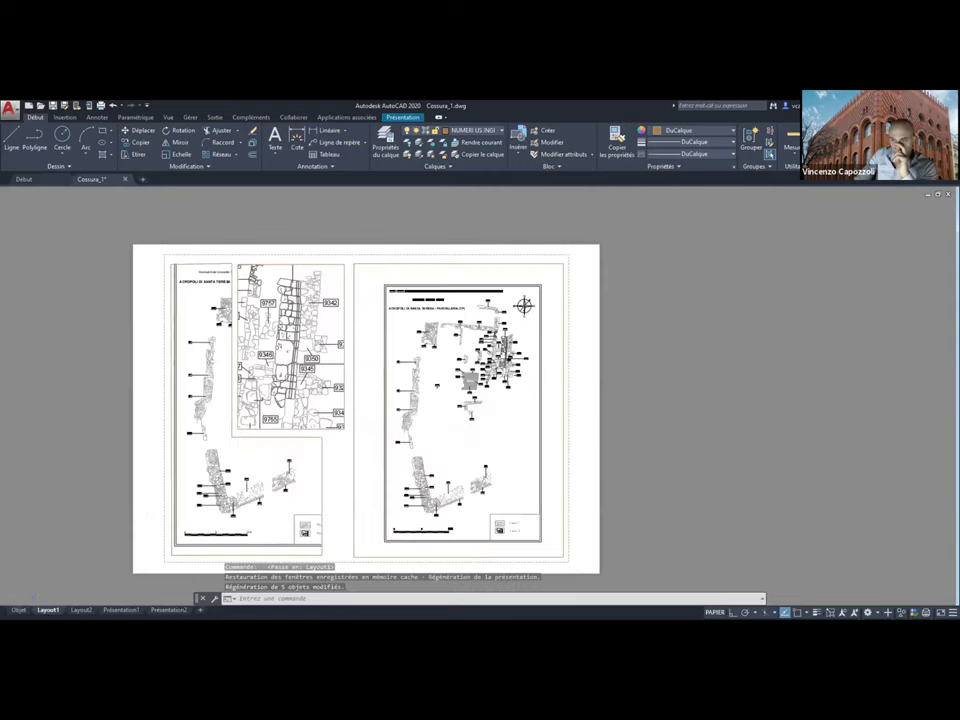
scroll(155, 482, "down", 2)
scroll(156, 481, "up", 2)
scroll(155, 482, "down", 2)
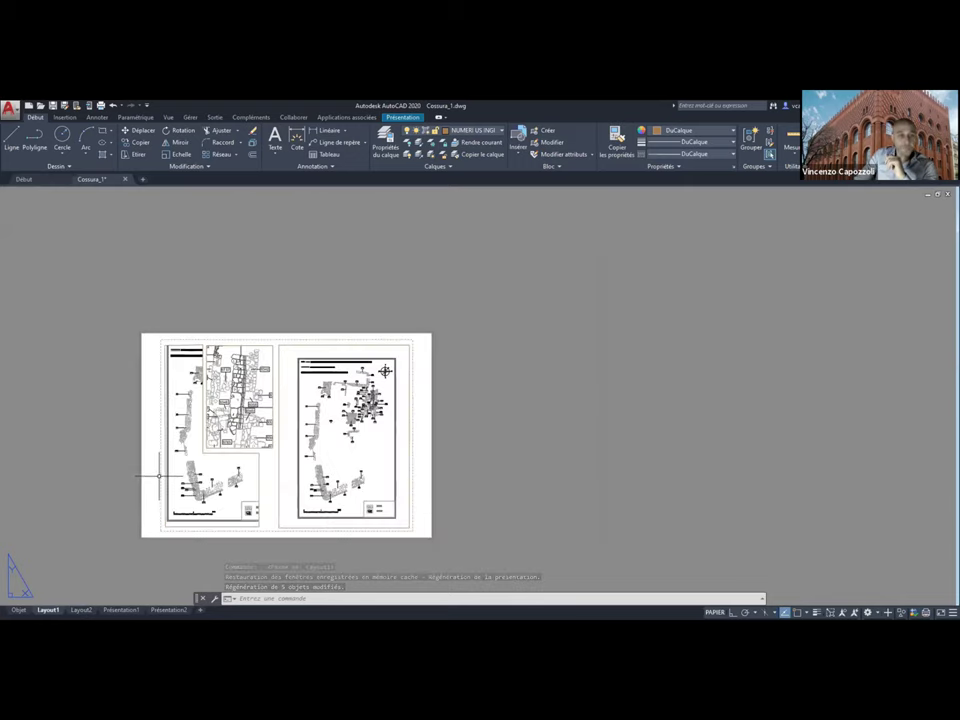
left_click(169, 609)
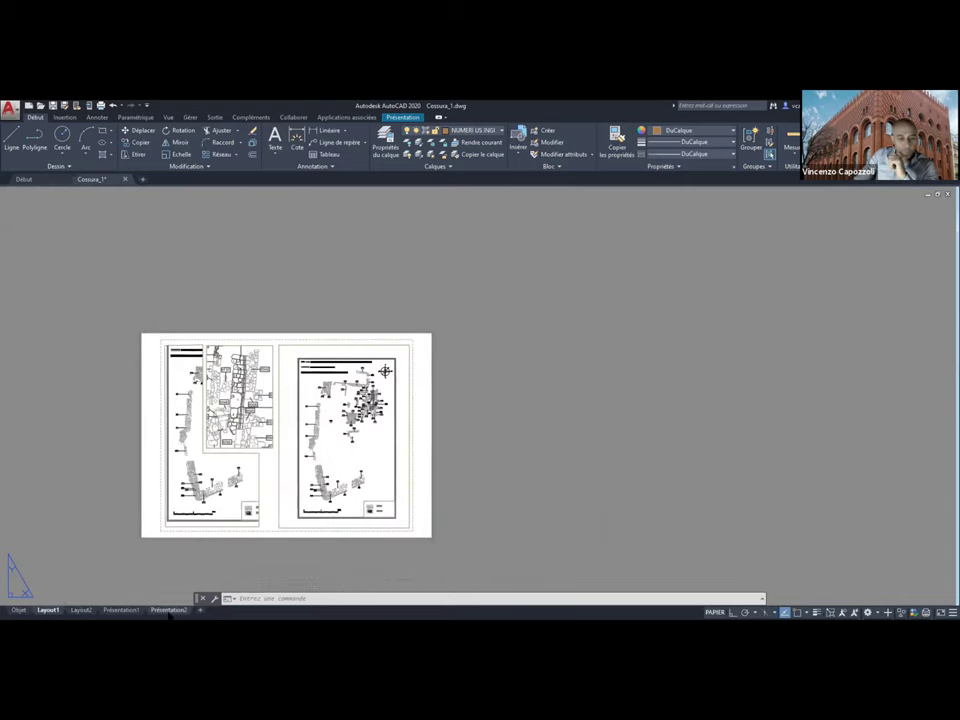
right_click(167, 612)
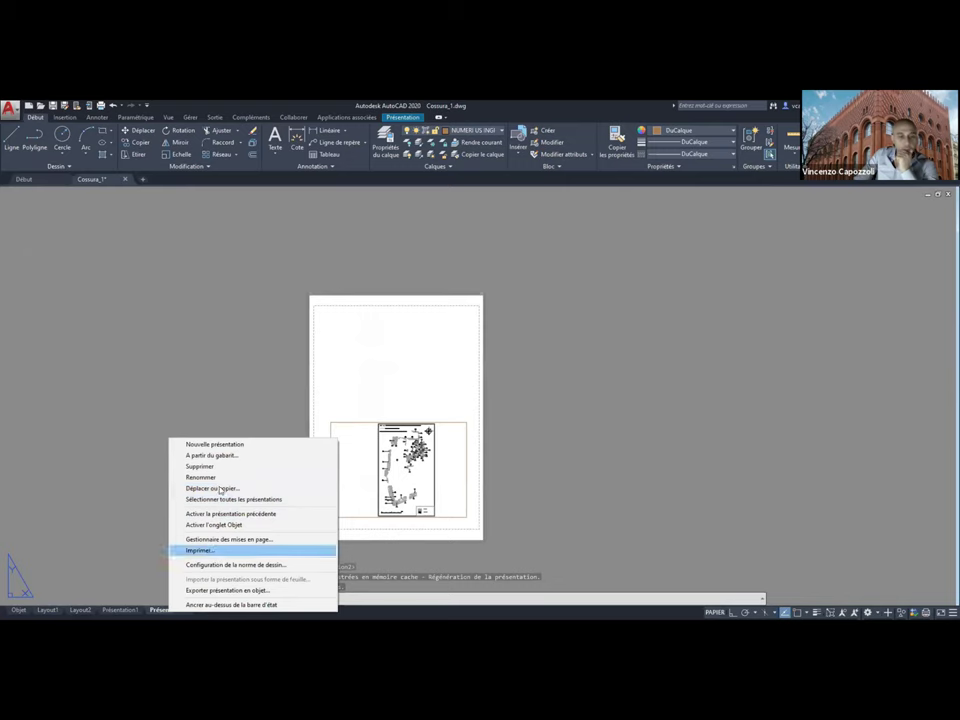
left_click(213, 470)
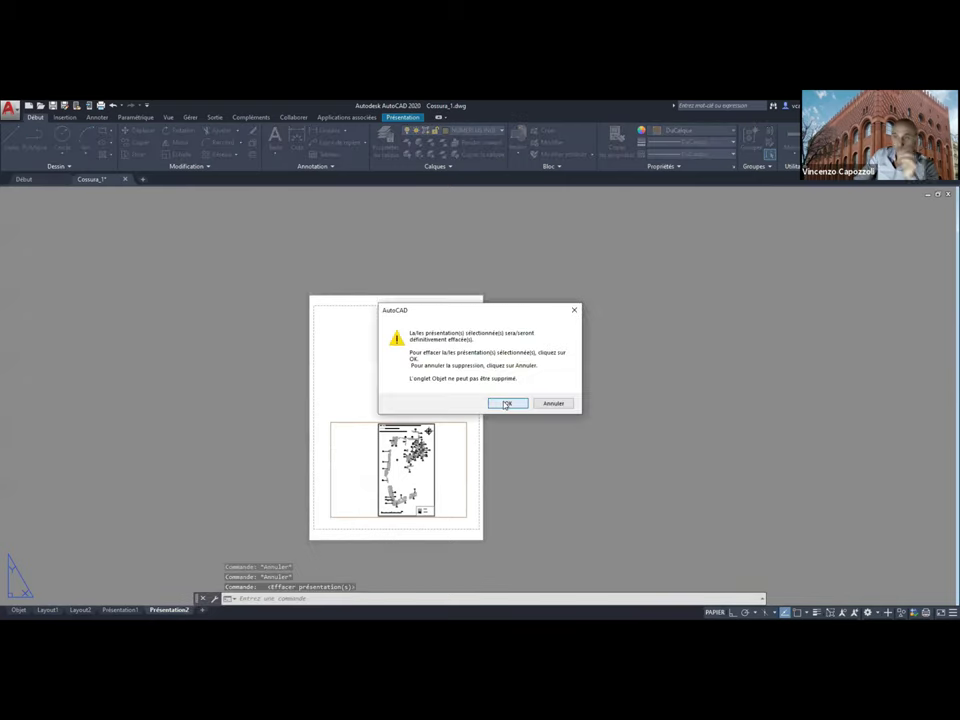
left_click(507, 403)
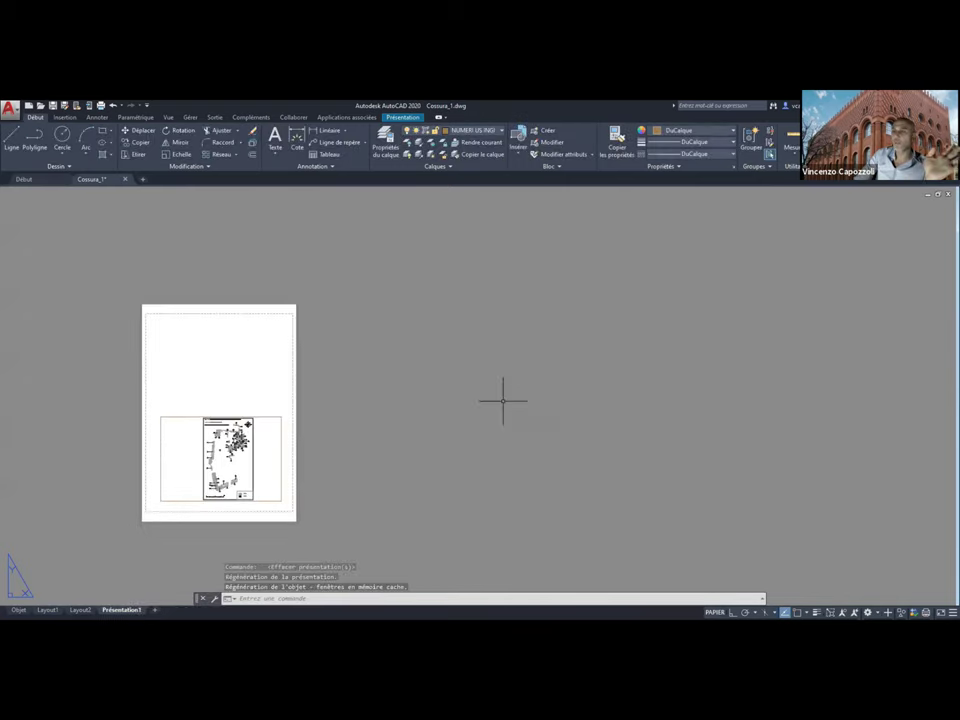
Delete the Présentation1 layout, leaving Layout1 showing
right_click(135, 609)
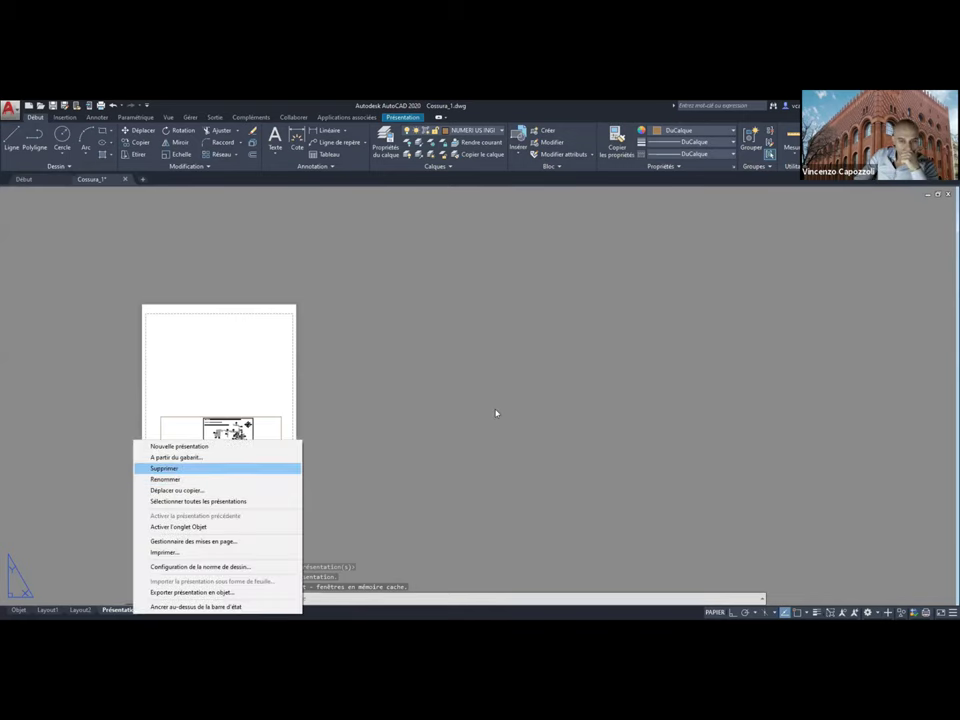
left_click(164, 468)
left_click(47, 609)
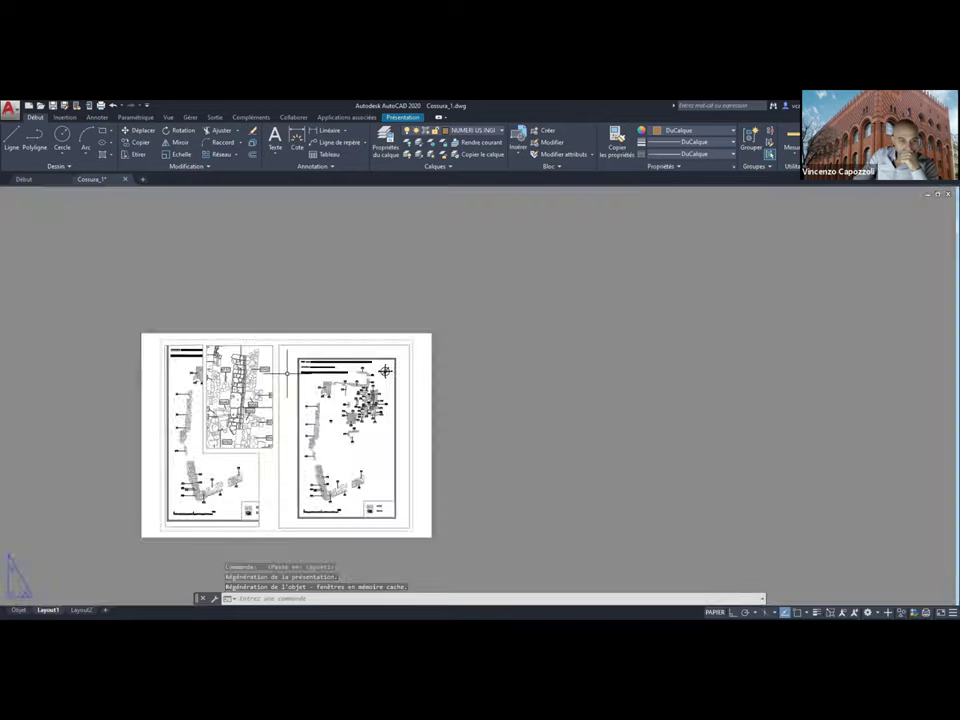
scroll(287, 372, "down", 2)
middle_click_drag(192, 342, 259, 327)
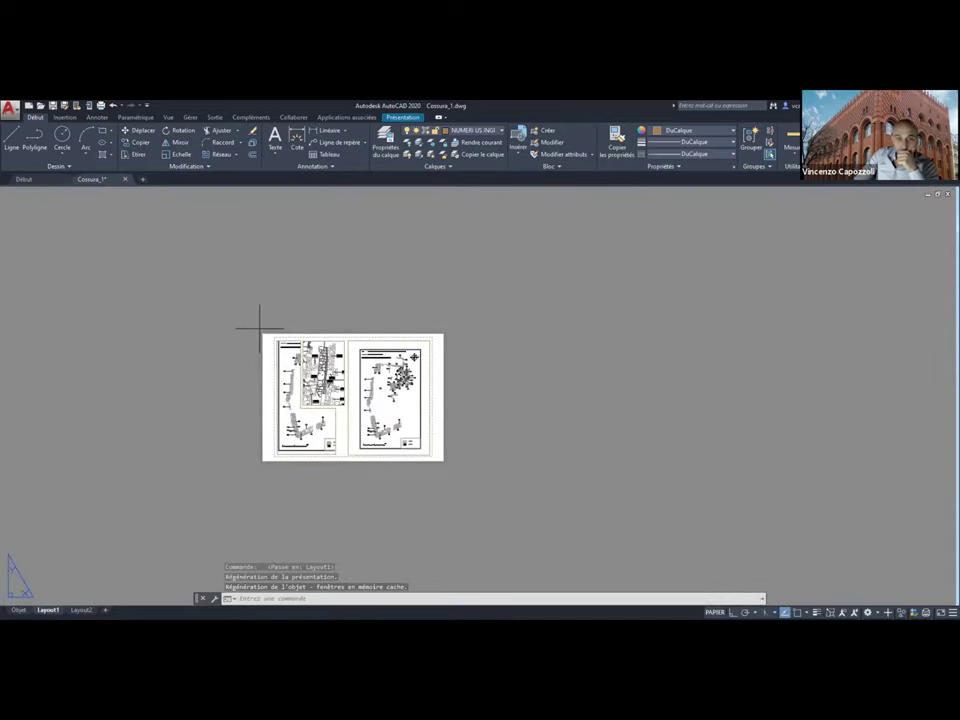
scroll(381, 412, "up", 2)
Erase the extra viewports and stretch the site-plan viewport's corners to the paper corners
left_click(462, 476)
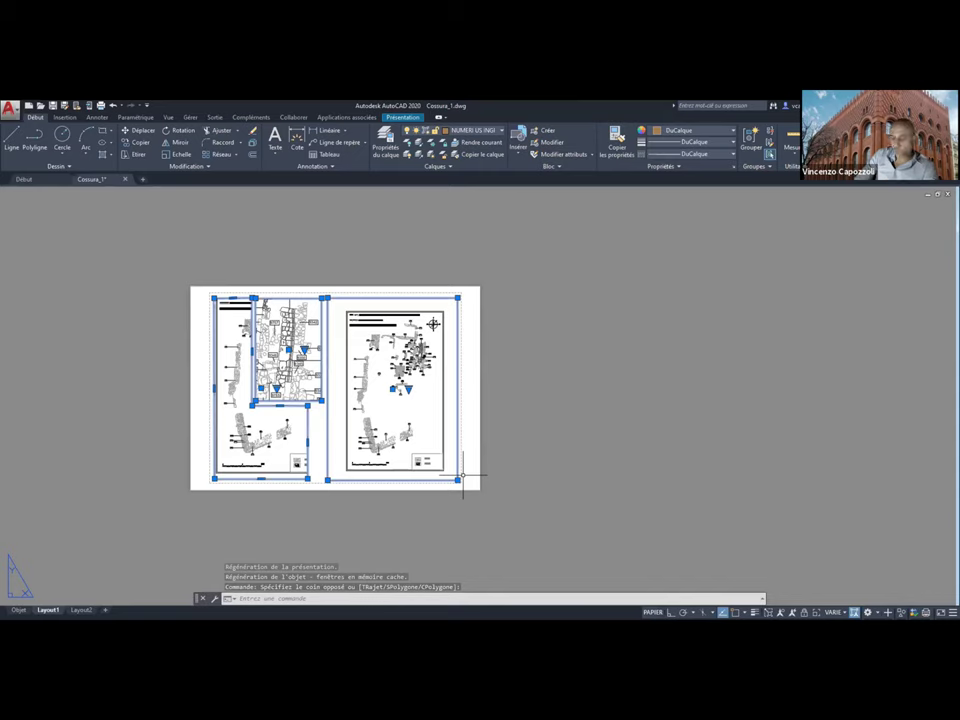
key("Delete")
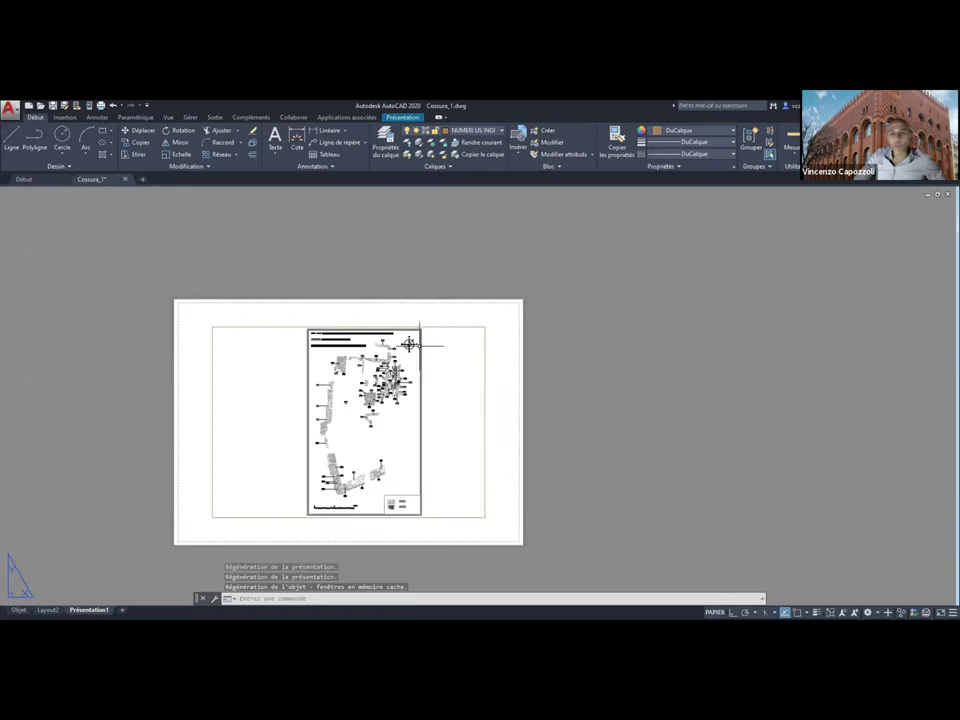
left_click(478, 326)
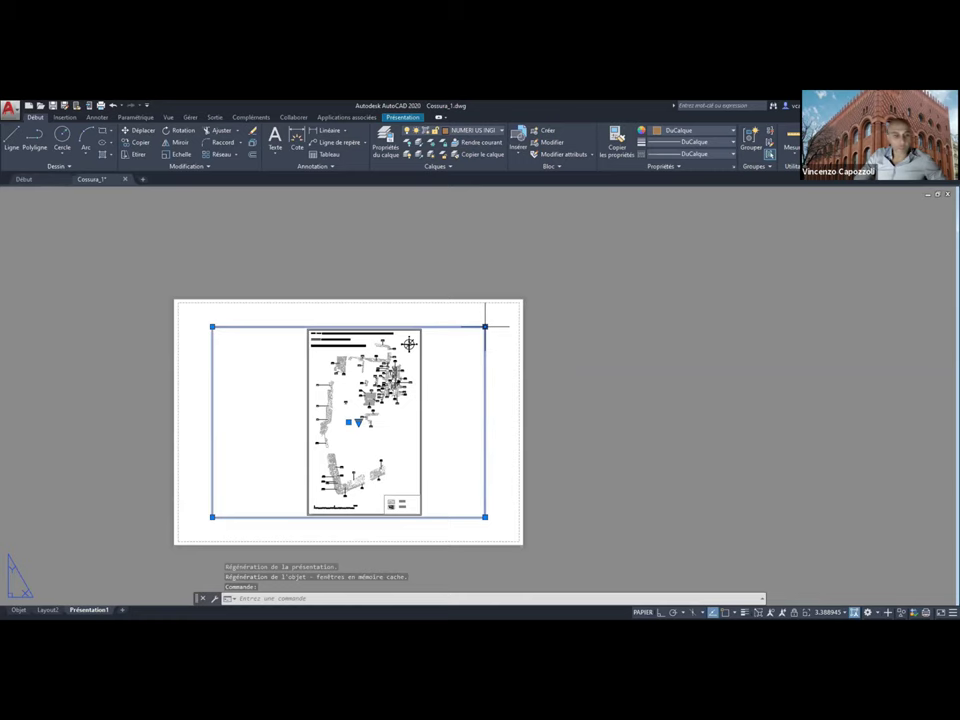
left_click_drag(484, 326, 519, 302)
left_click(214, 517)
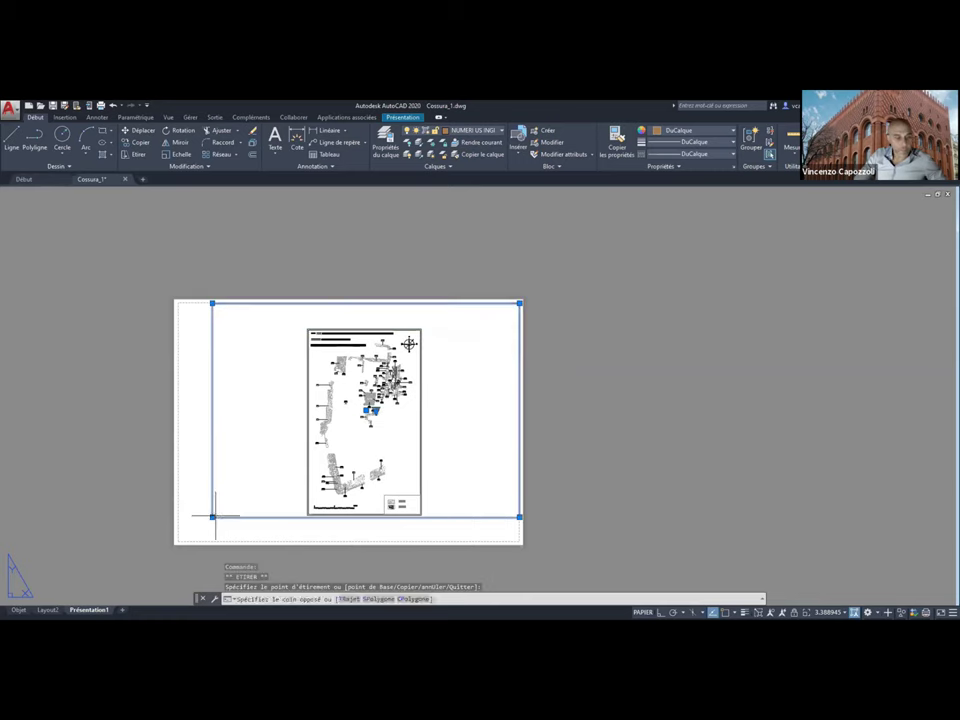
left_click(211, 517)
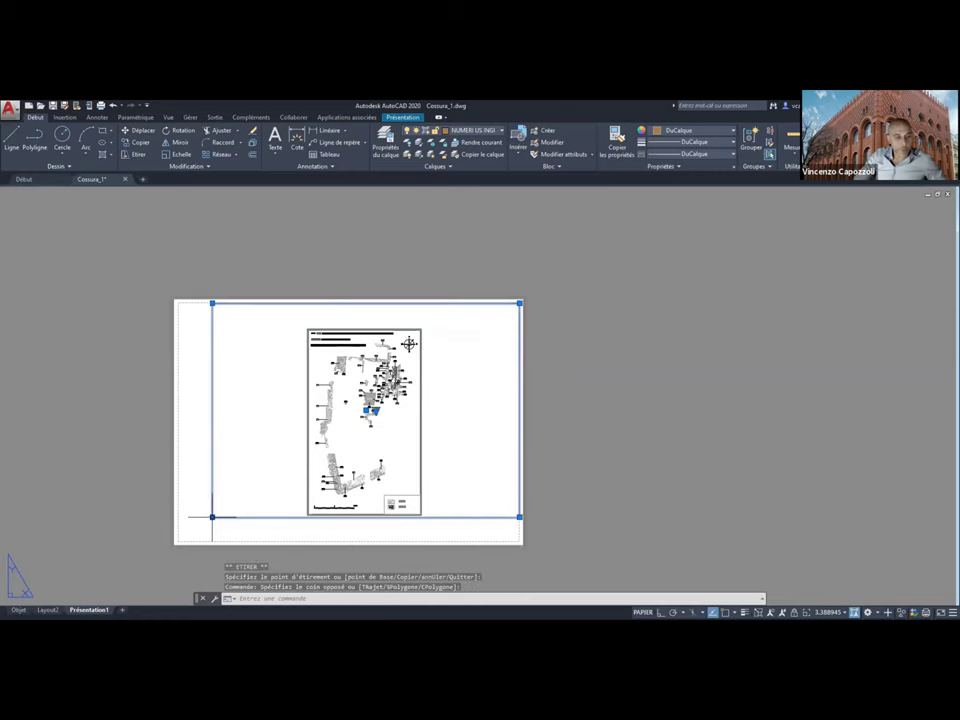
left_click(177, 541)
Check Présentation1's page setups in the Page Setup Manager, then close it
right_click(93, 612)
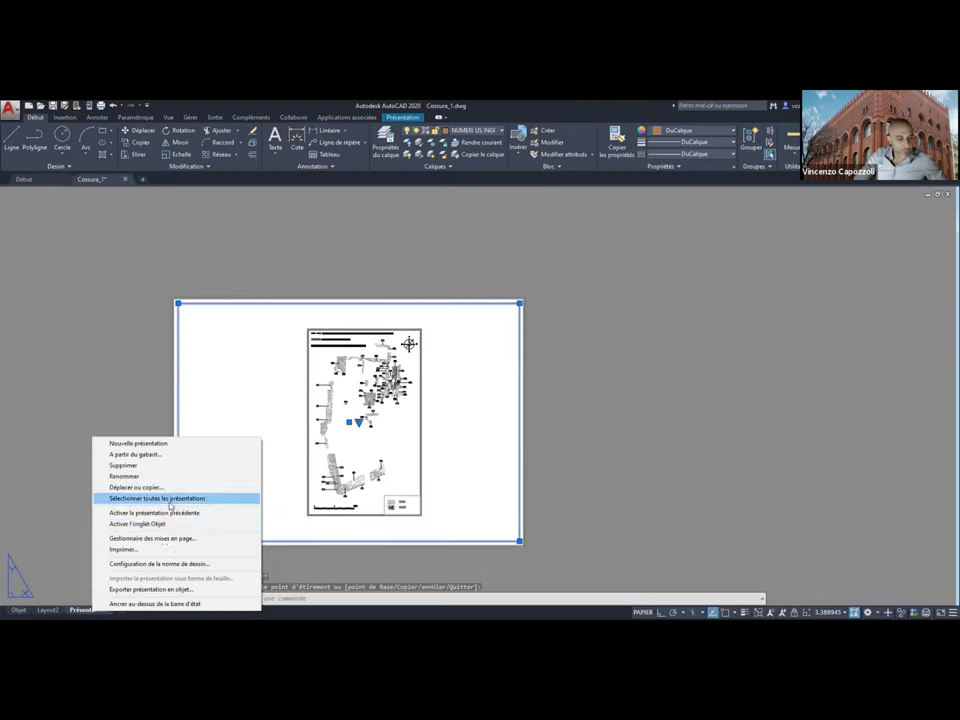
left_click(150, 538)
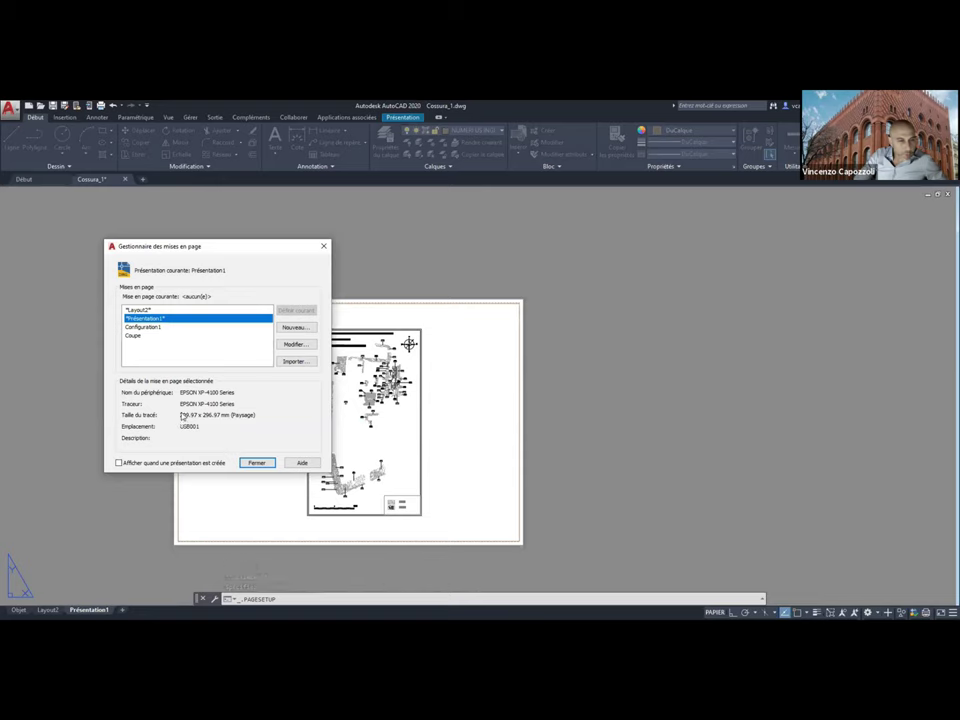
left_click(261, 465)
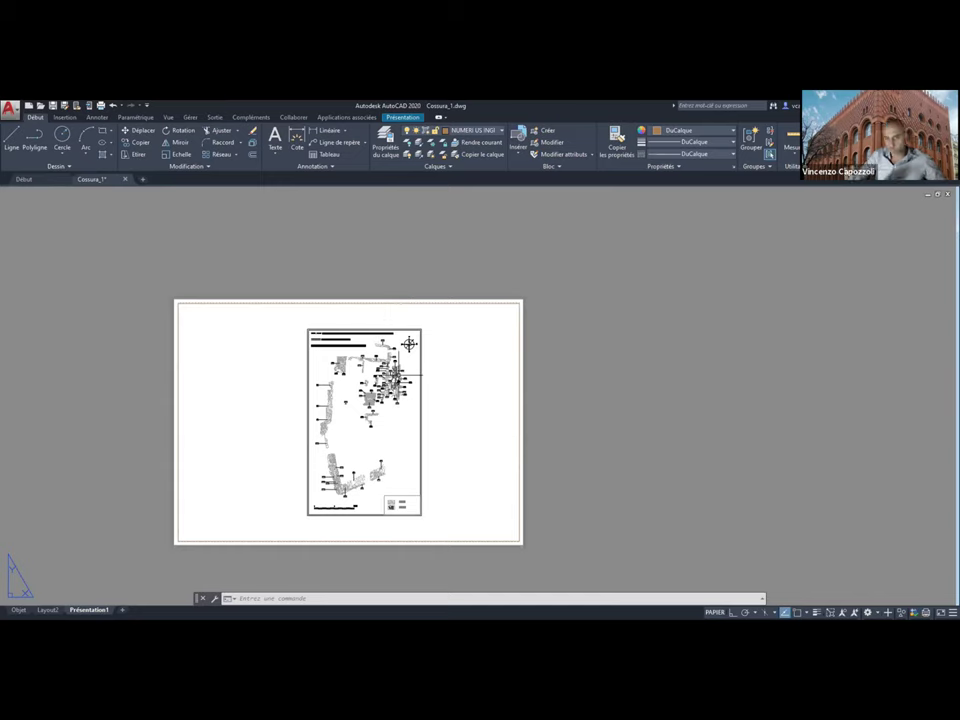
Switch from PAPIER to OBJET to work inside the Présentation1 viewport
middle_click_drag(410, 343, 370, 318)
scroll(396, 339, "up", 2)
scroll(388, 354, "down", 2)
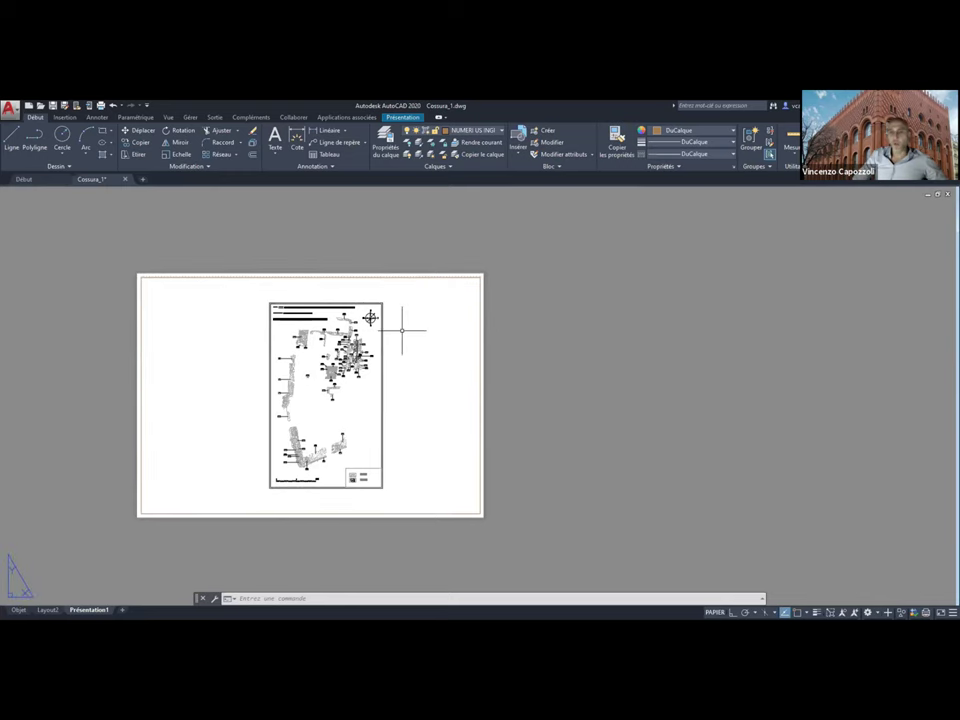
mouse_move(461, 306)
middle_mouse_down()
mouse_move(435, 315)
mouse_move(419, 288)
middle_mouse_up()
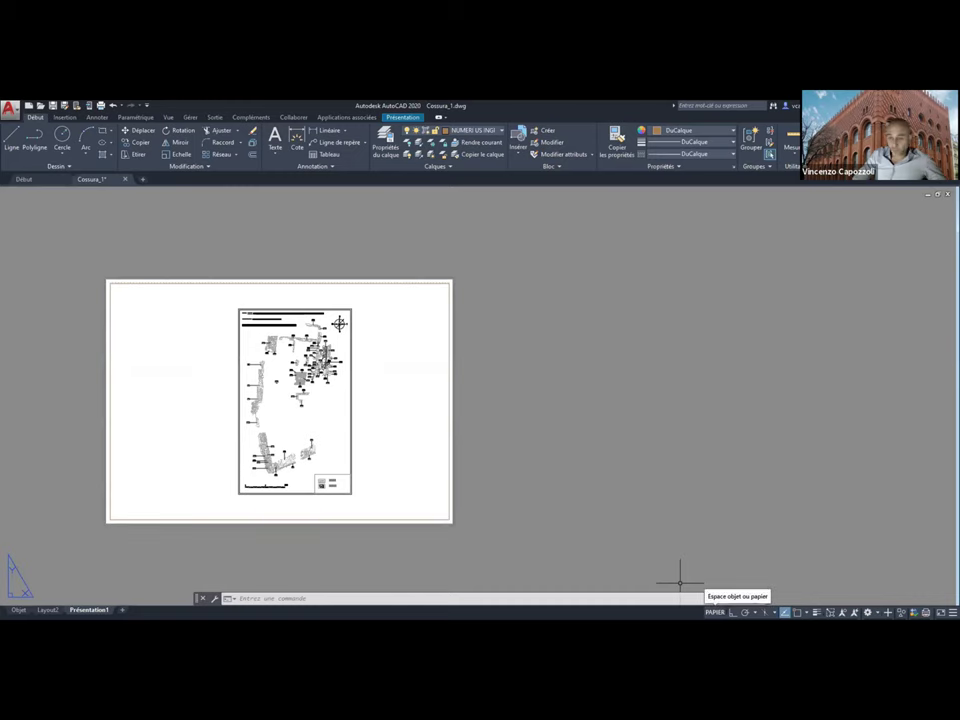
left_click(714, 612)
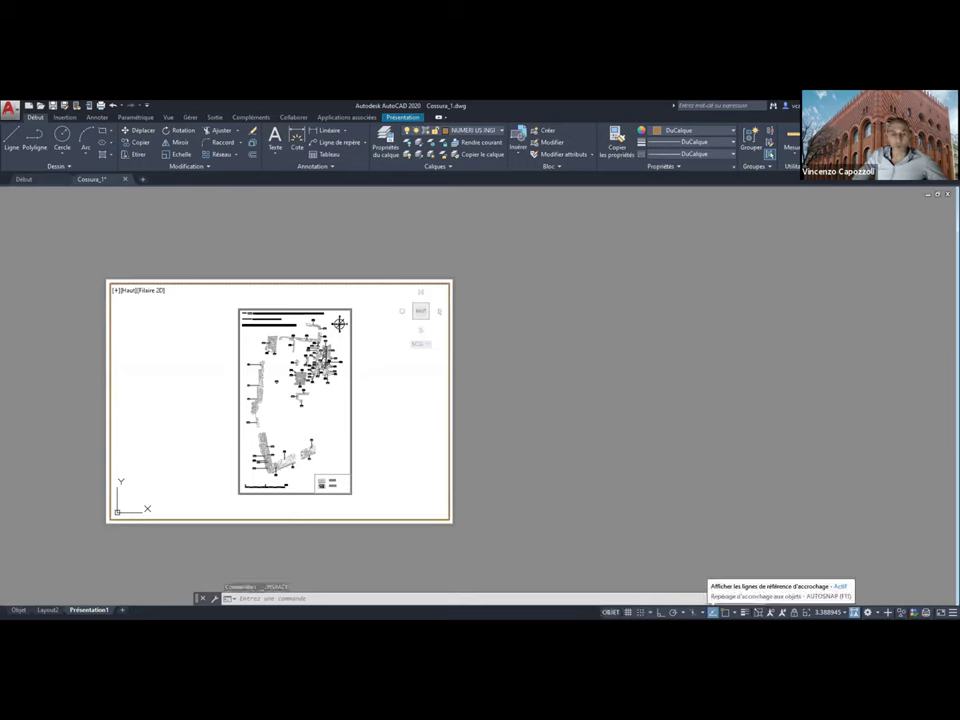
Run ZOOM in the viewport and choose the Echelle (scale factor) option
left_click(557, 597)
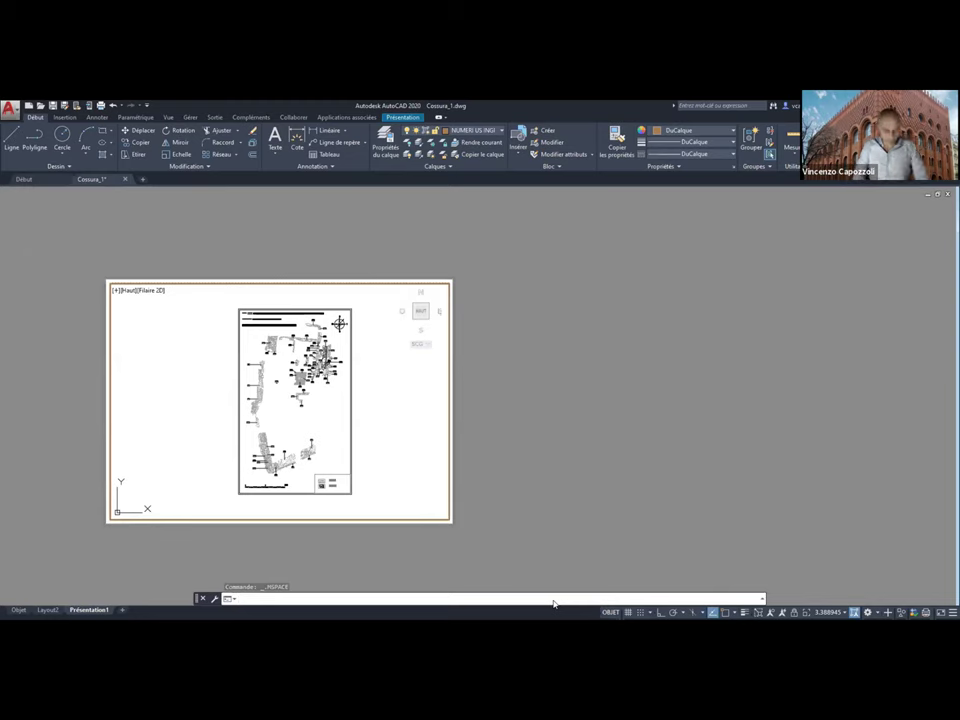
type("zoom")
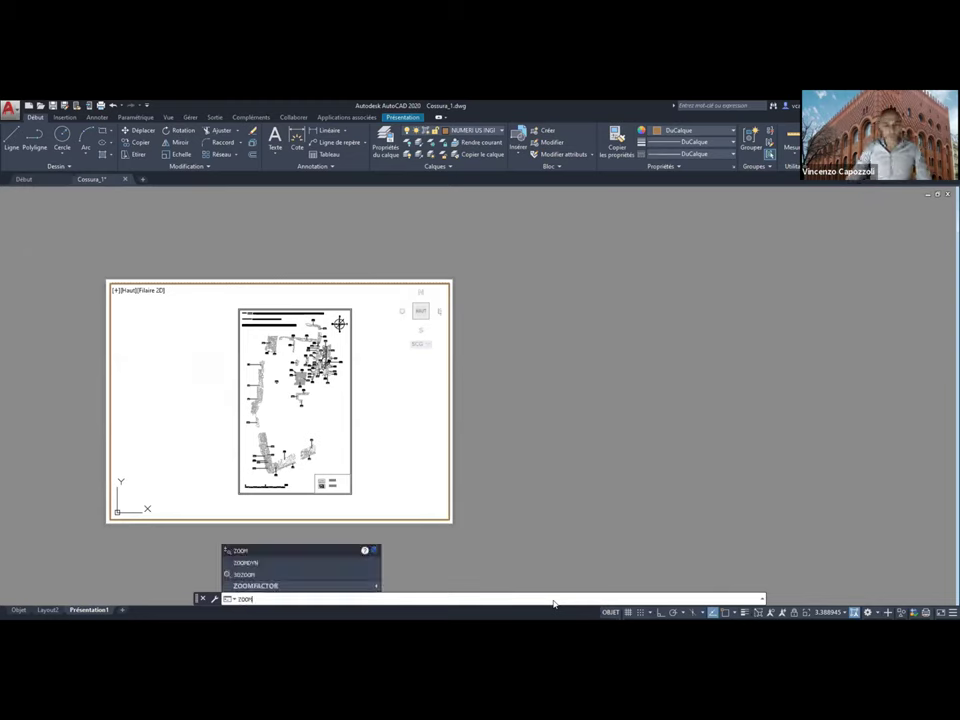
key("Return")
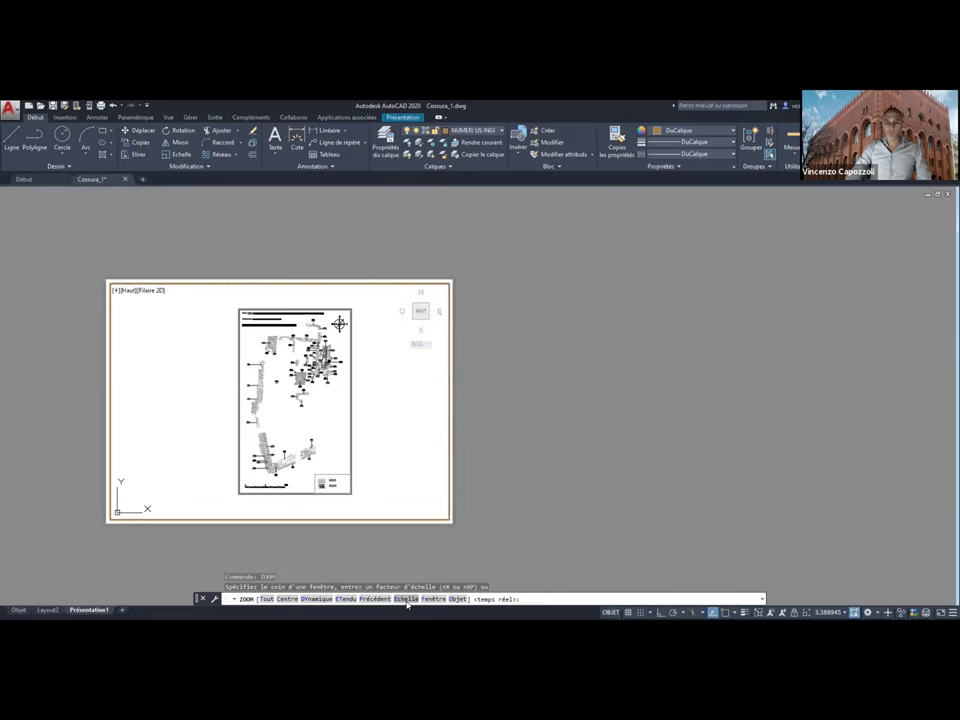
left_click(406, 599)
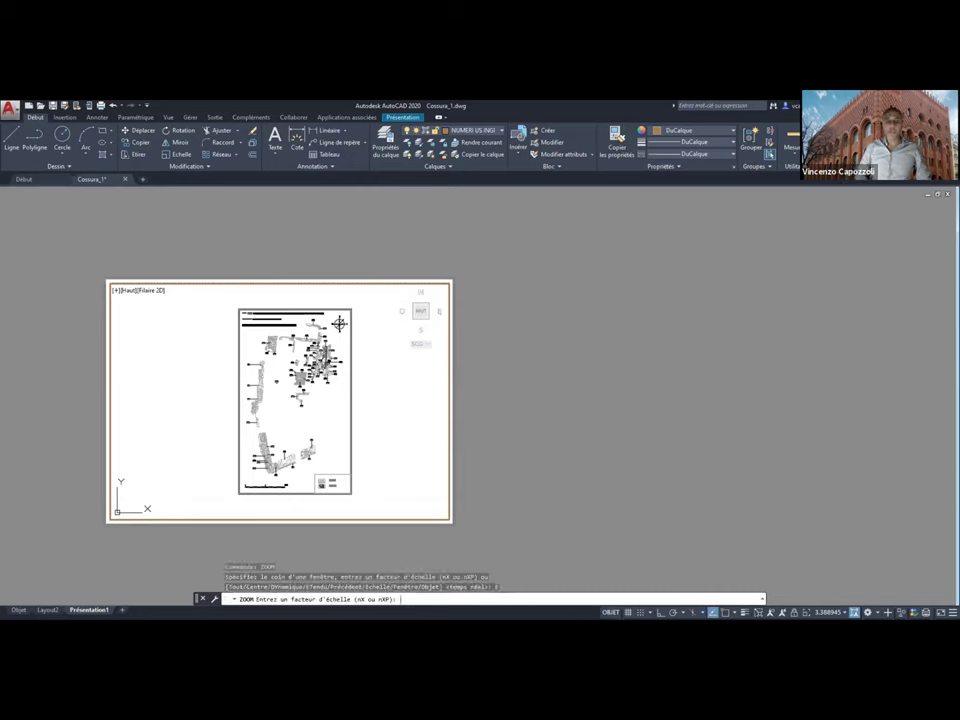
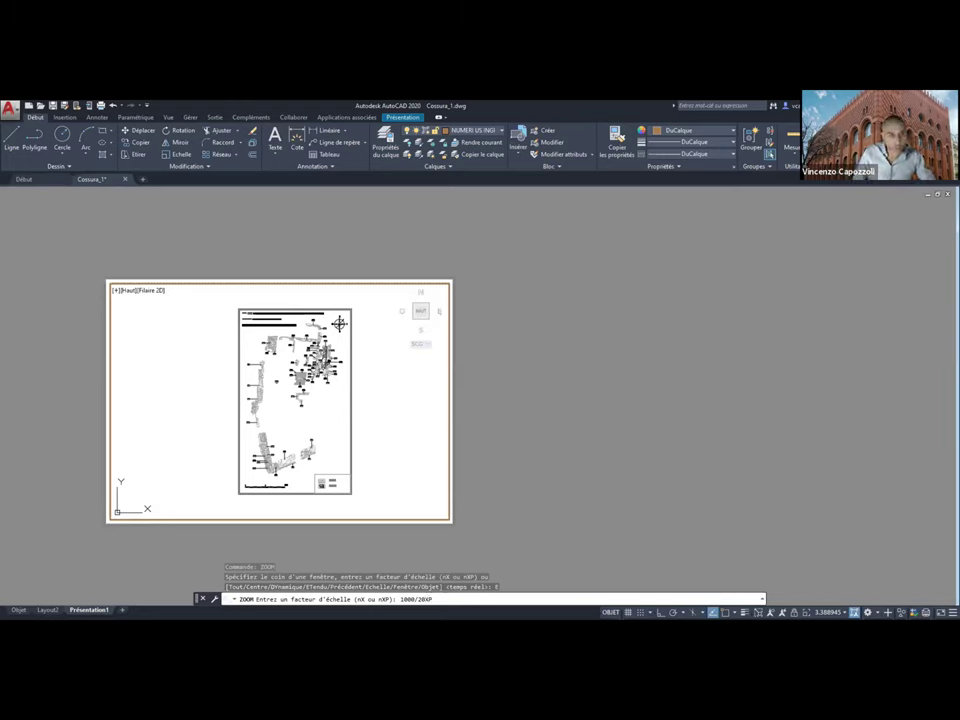
Apply the 1000/20XP zoom and pan to the stone wall 9589 and labels 9460 to 9350
key("Return")
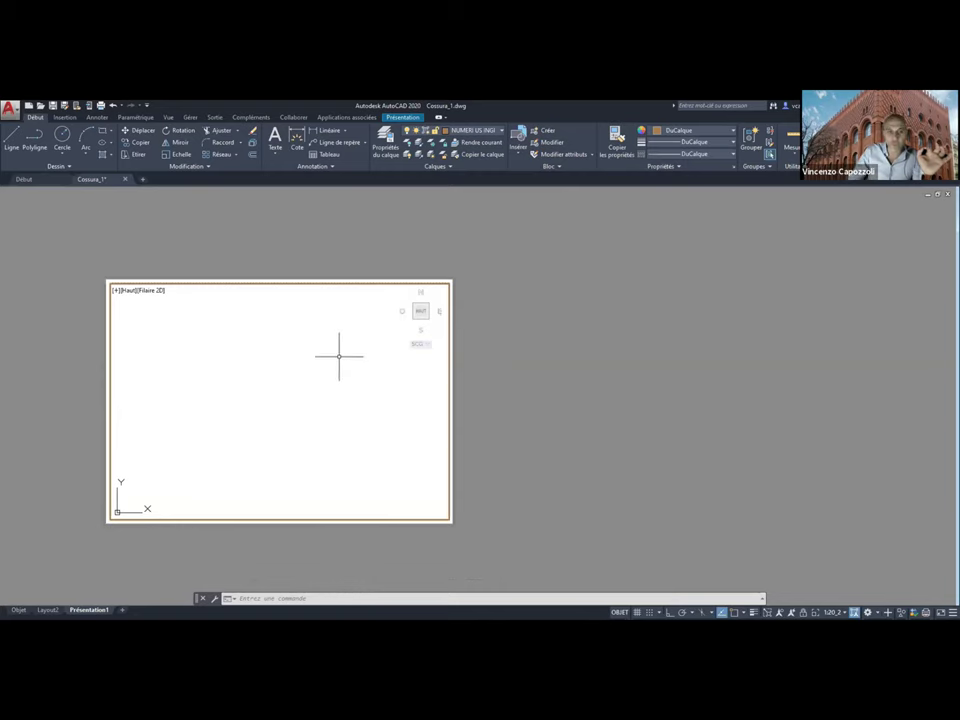
mouse_move(350, 349)
middle_mouse_down()
mouse_move(329, 370)
mouse_move(200, 357)
middle_mouse_up()
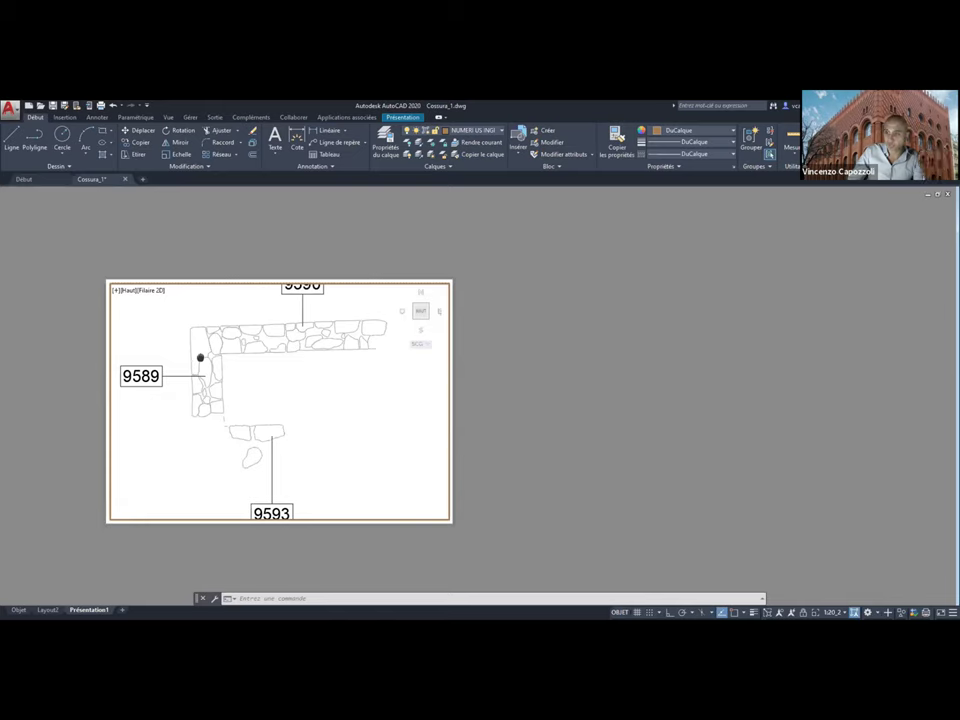
middle_click_drag(200, 357, 151, 419)
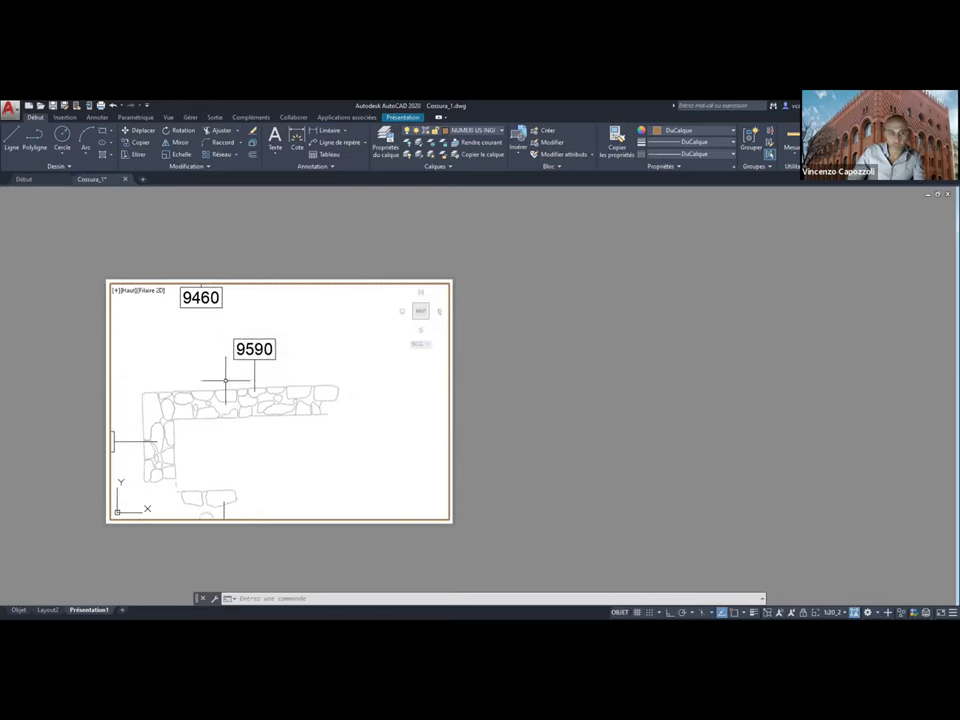
mouse_move(271, 290)
middle_mouse_down()
mouse_move(342, 372)
mouse_move(219, 442)
middle_mouse_up()
middle_click_drag(317, 382, 291, 465)
mouse_move(339, 363)
middle_mouse_down()
mouse_move(326, 396)
mouse_move(216, 459)
middle_mouse_up()
middle_click_drag(303, 400, 268, 409)
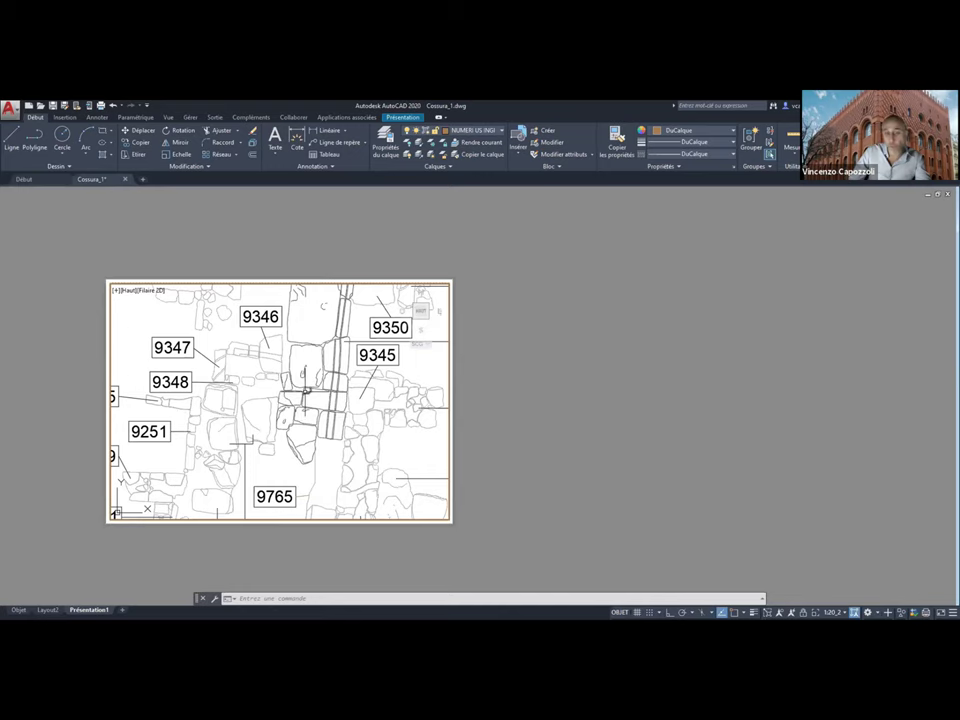
scroll(306, 390, "up", 3)
scroll(307, 388, "up", 3)
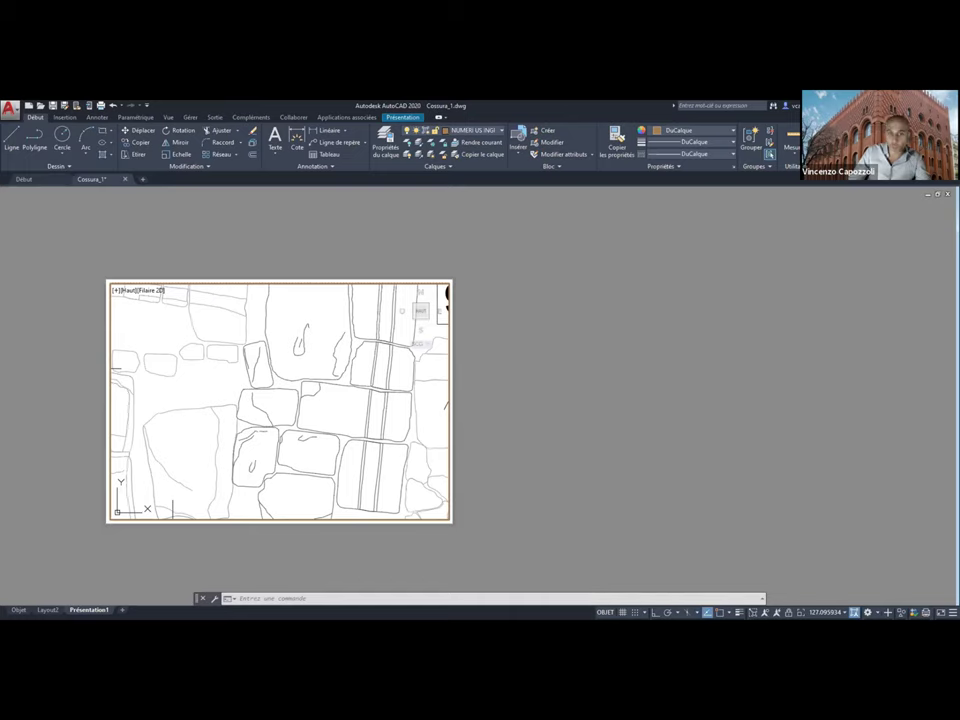
scroll(258, 392, "up", 2)
scroll(258, 392, "down", 4)
scroll(258, 392, "down", 2)
mouse_move(323, 425)
middle_mouse_down()
mouse_move(270, 412)
mouse_move(308, 412)
middle_mouse_up()
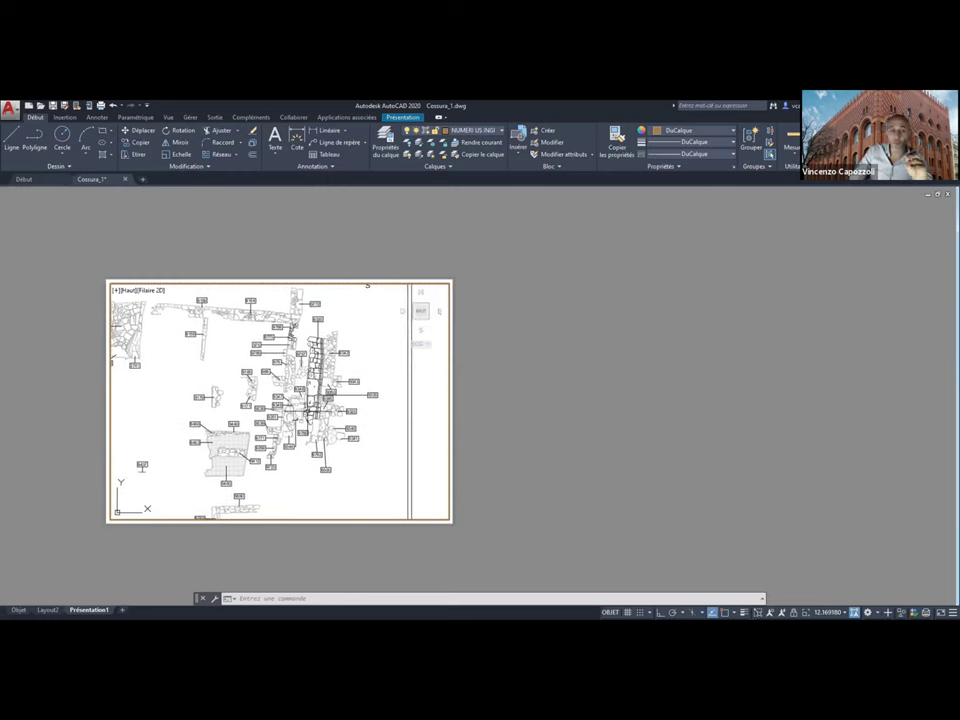
Reposition the site plan sheet within the viewport, shifting it toward the upper right
scroll(308, 412, "down", 5)
middle_click_drag(308, 412, 357, 374)
middle_click_drag(351, 306, 351, 313)
scroll(317, 399, "up", 2)
scroll(315, 377, "up", 6)
scroll(315, 377, "up", 5)
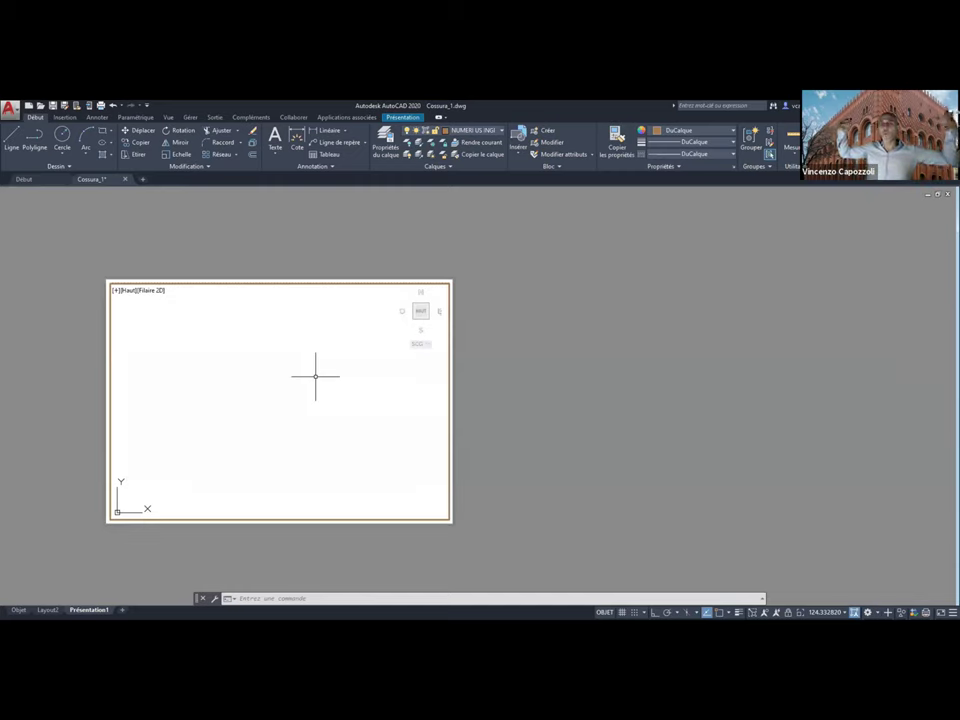
scroll(315, 377, "down", 12)
mouse_move(313, 378)
middle_mouse_down()
mouse_move(247, 428)
mouse_move(253, 433)
middle_mouse_up()
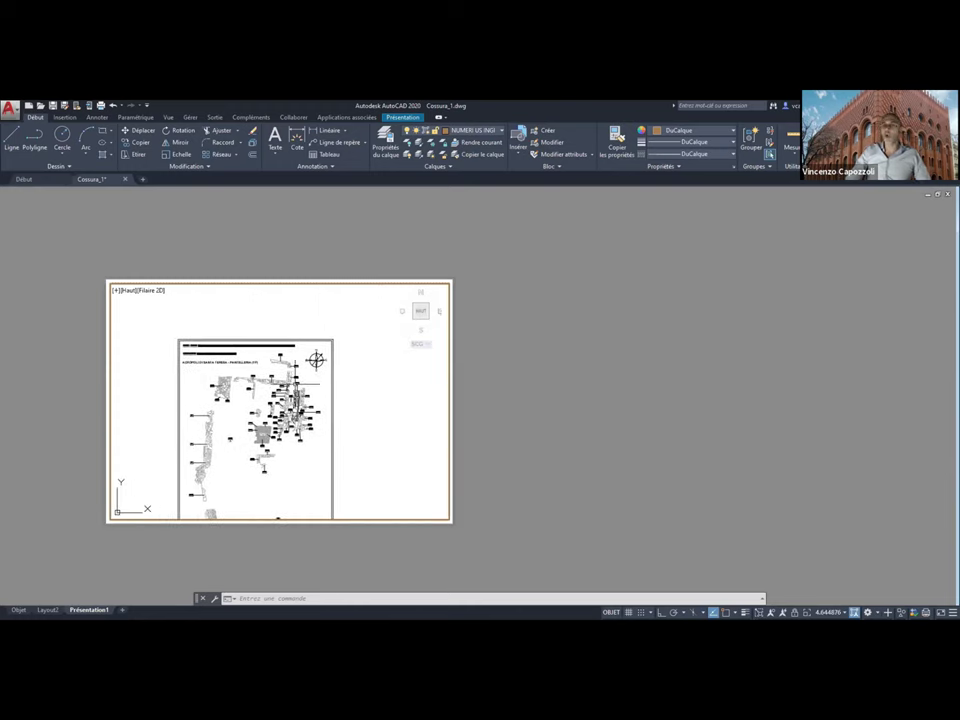
scroll(298, 384, "up", 3)
scroll(305, 415, "up", 3)
scroll(311, 447, "up", 3)
scroll(311, 448, "down", 6)
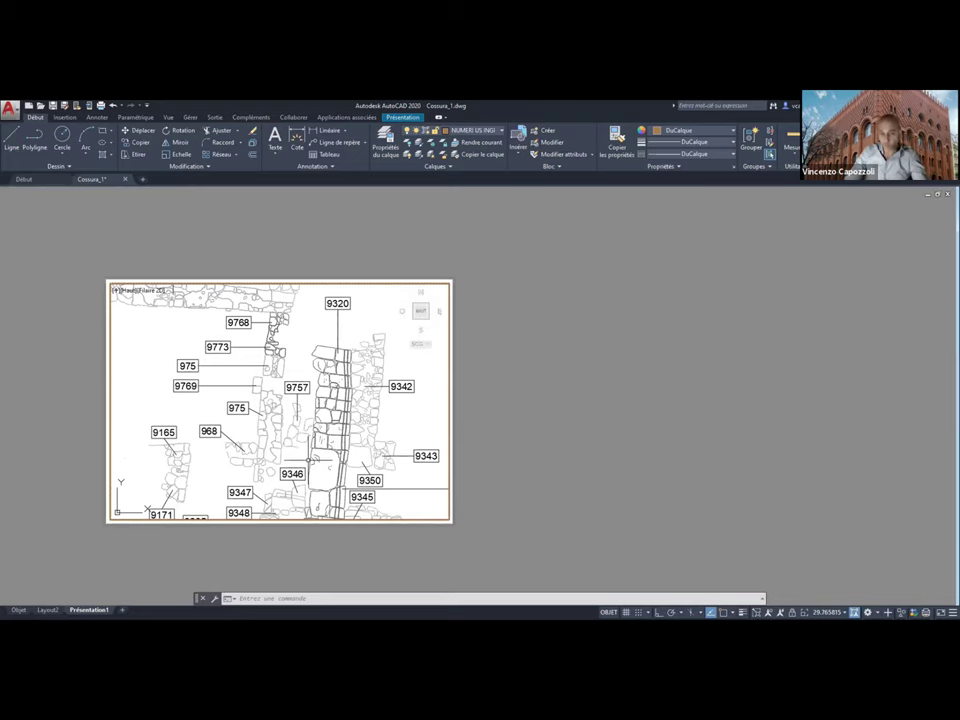
scroll(231, 340, "down", 3)
scroll(231, 340, "down", 3)
scroll(231, 340, "down", 3)
scroll(330, 443, "up", 2)
scroll(330, 443, "down", 2)
scroll(330, 443, "up", 2)
scroll(200, 400, "down", 2)
scroll(200, 400, "down", 1)
scroll(200, 400, "down", 1)
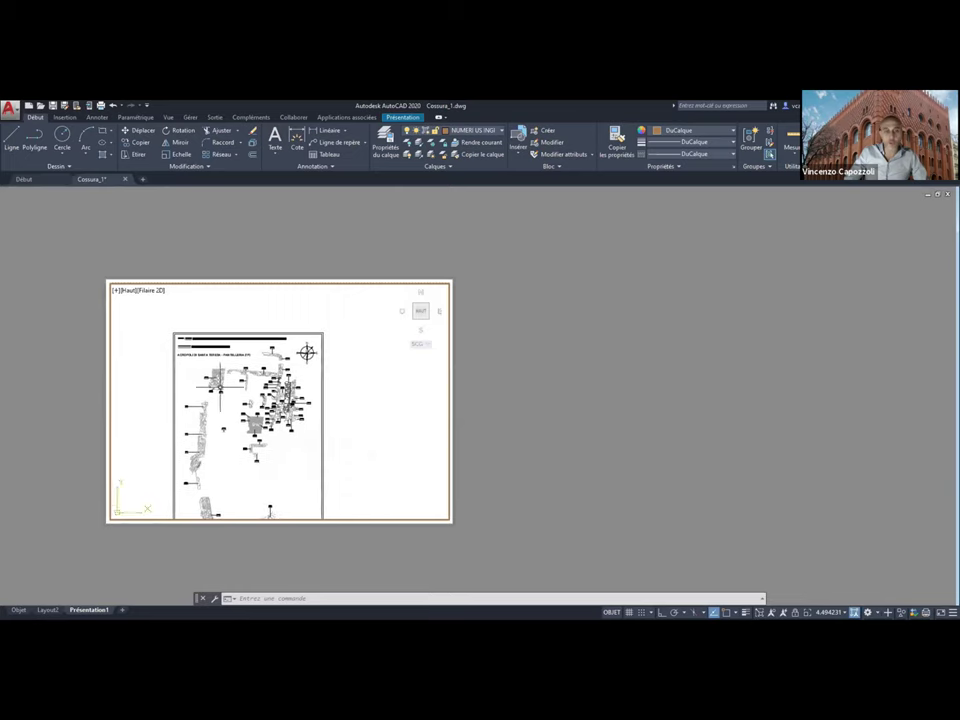
mouse_move(347, 393)
middle_mouse_down()
mouse_move(355, 300)
mouse_move(386, 330)
mouse_move(367, 362)
middle_mouse_up()
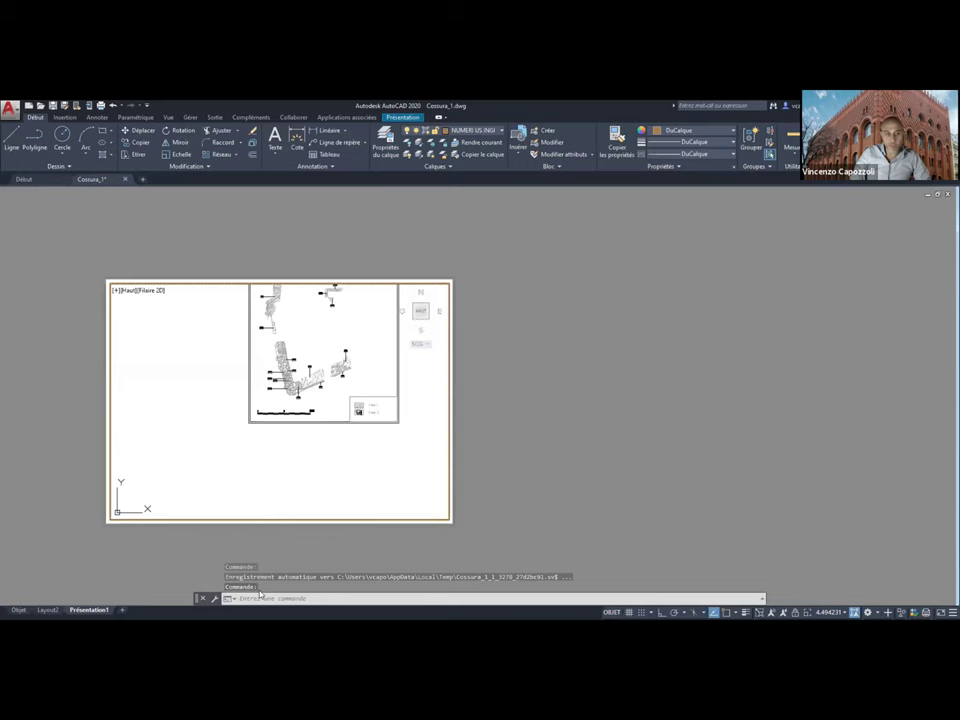
Re-zoom the viewport by the 1000/20XP scale factor and pan so label 3055 fully shows
type("zoom")
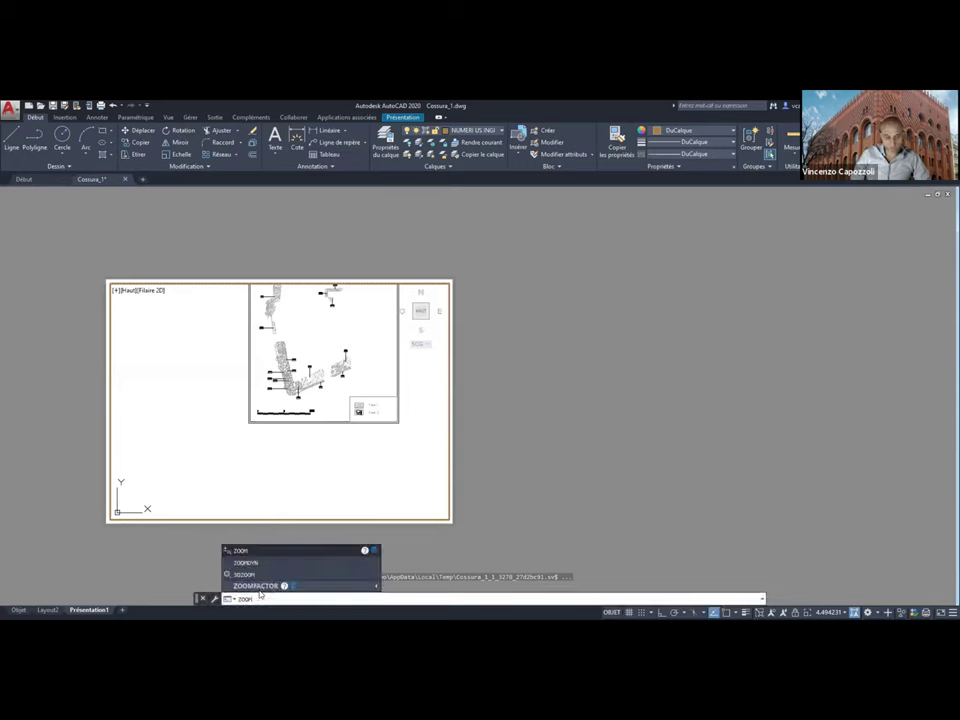
key("Return")
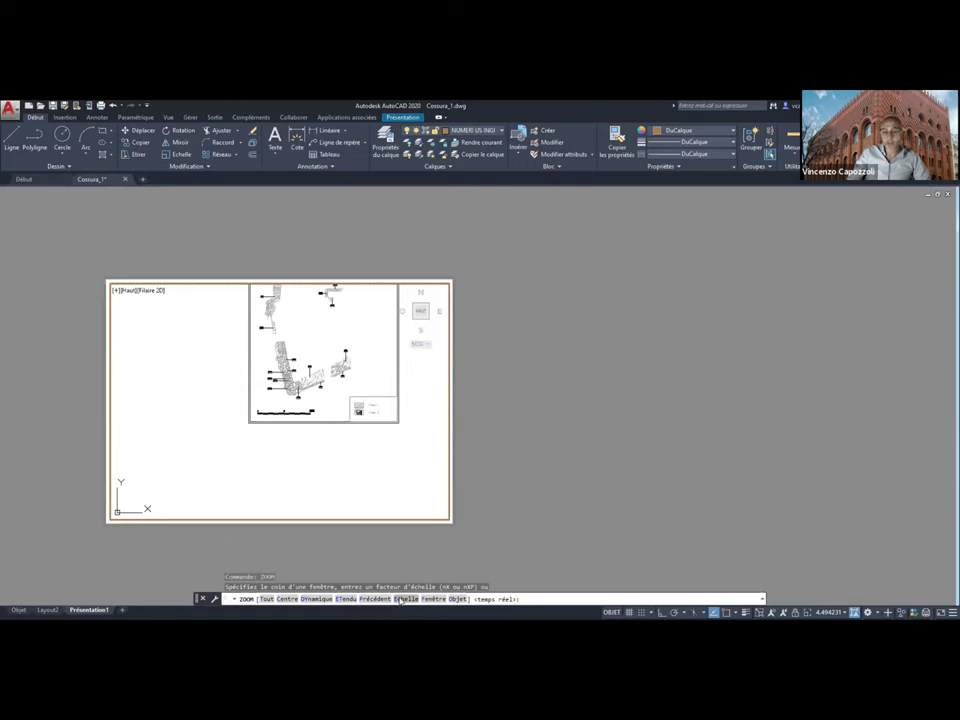
left_click(403, 599)
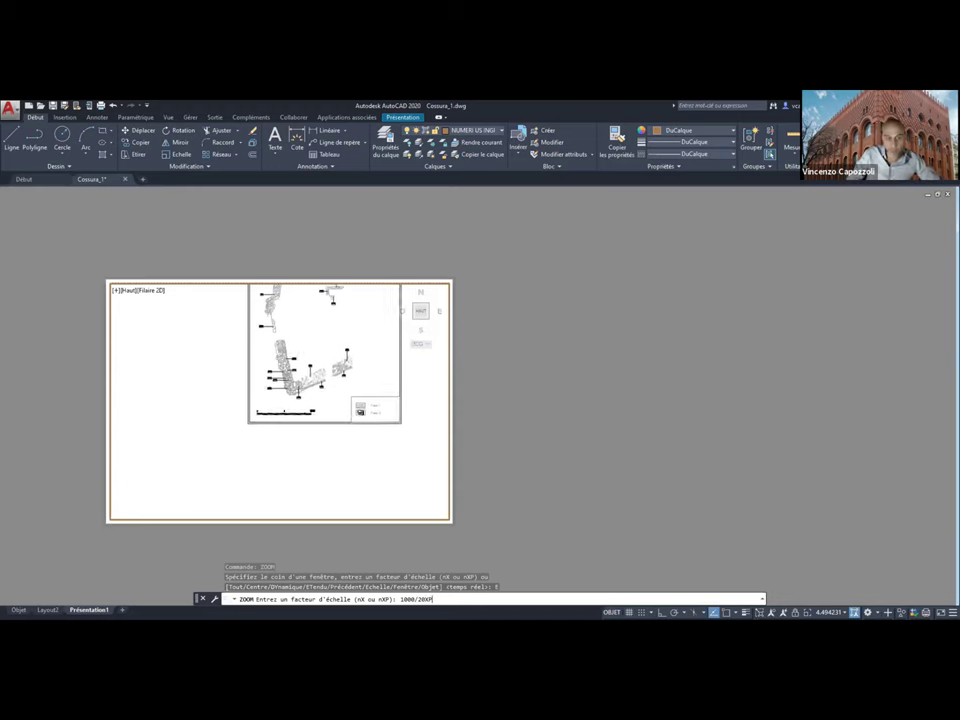
key("Return")
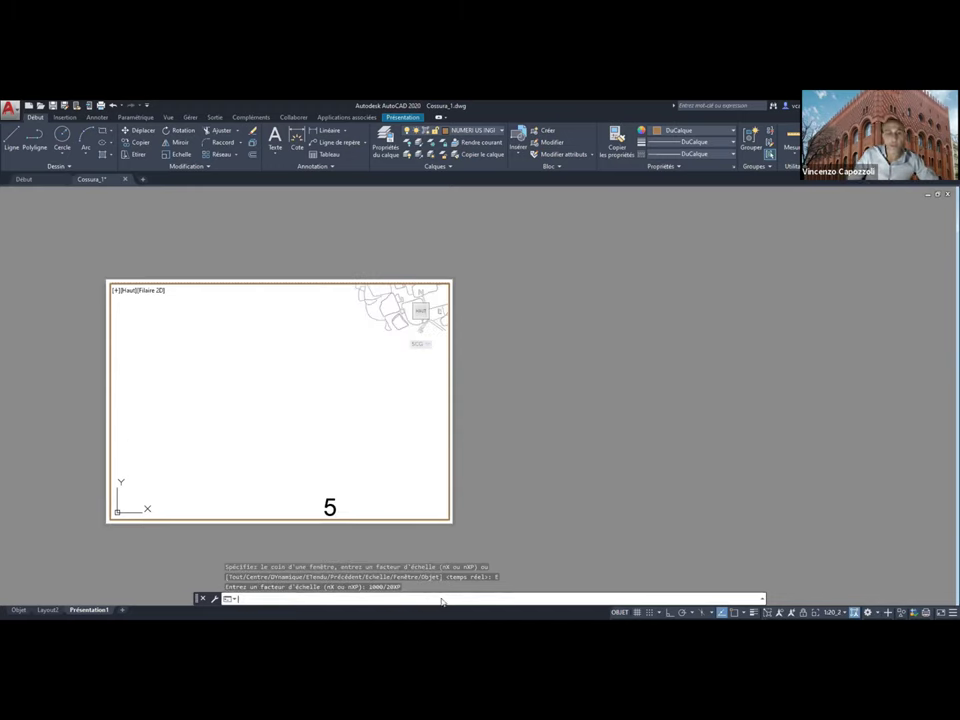
middle_click_drag(362, 351, 236, 508)
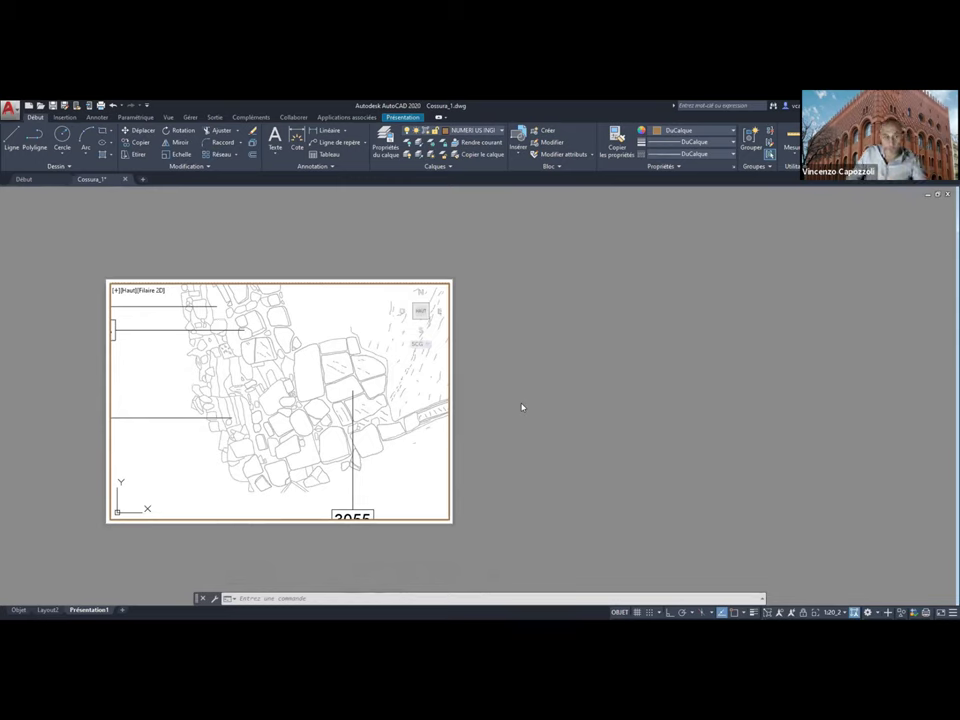
middle_click_drag(379, 445, 368, 427)
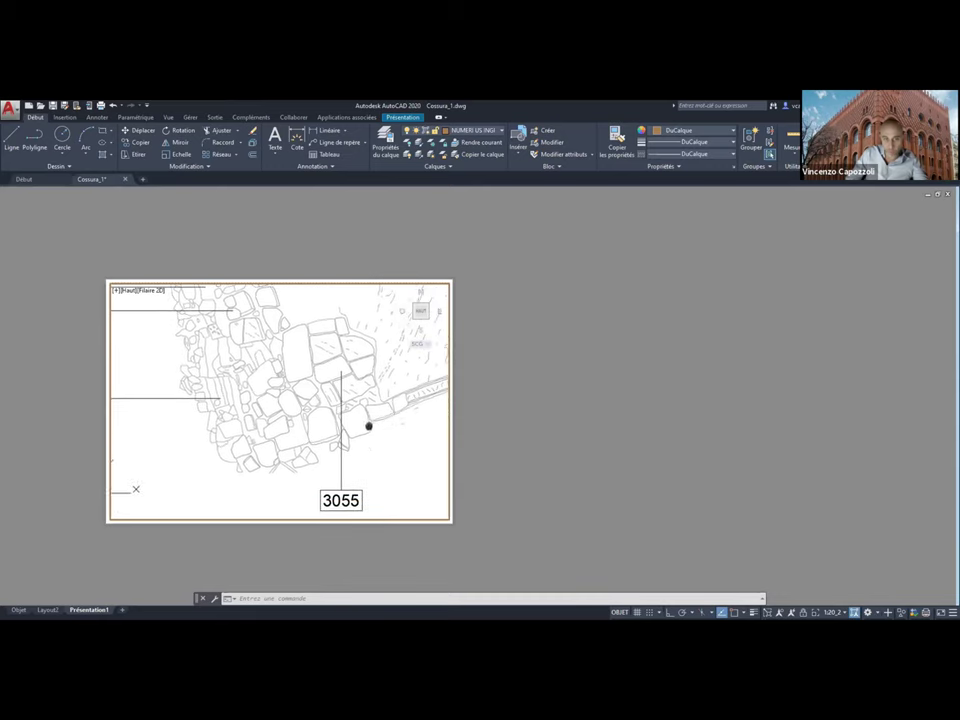
Return to paper space and slide the layout sheet into view
left_click(620, 612)
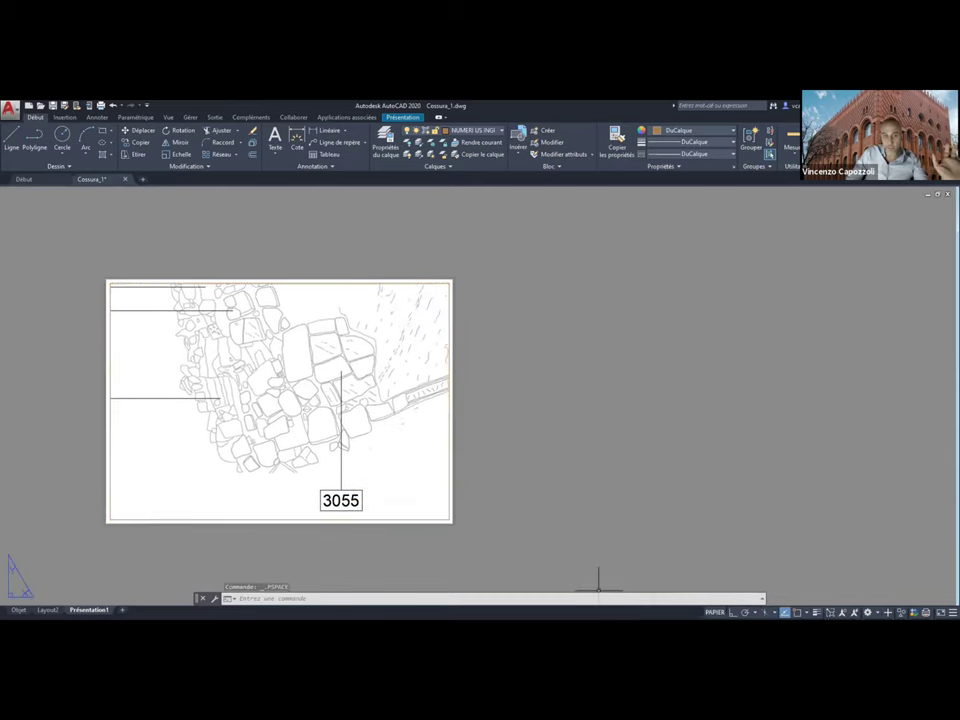
scroll(396, 394, "up", 5)
scroll(394, 396, "down", 7)
scroll(394, 397, "down", 2)
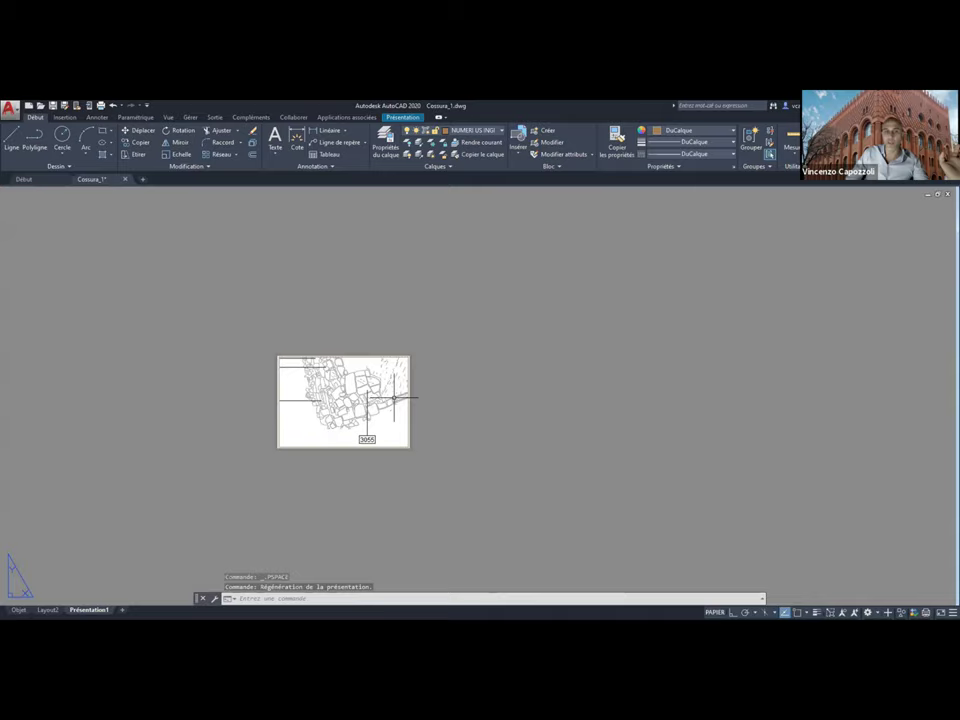
scroll(270, 372, "up", 4)
scroll(510, 368, "down", 6)
scroll(504, 380, "up", 4)
scroll(496, 379, "up", 2)
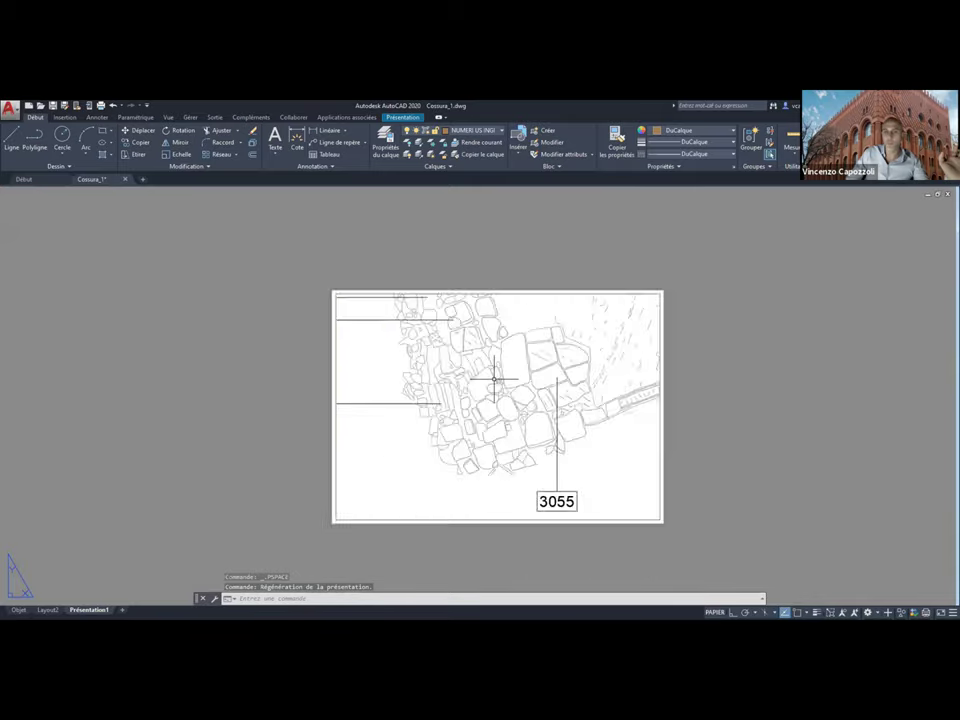
scroll(495, 381, "up", 5)
scroll(496, 385, "down", 10)
scroll(494, 390, "down", 2)
scroll(490, 380, "up", 10)
scroll(496, 372, "down", 4)
middle_click_drag(497, 370, 349, 369)
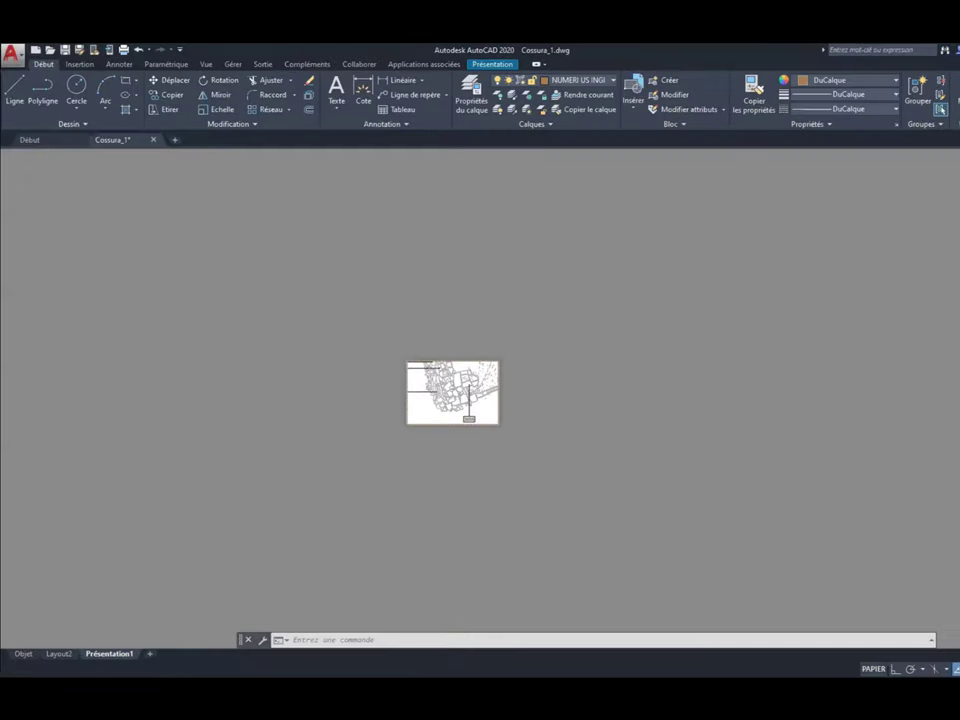
middle_click_drag(375, 381, 328, 343)
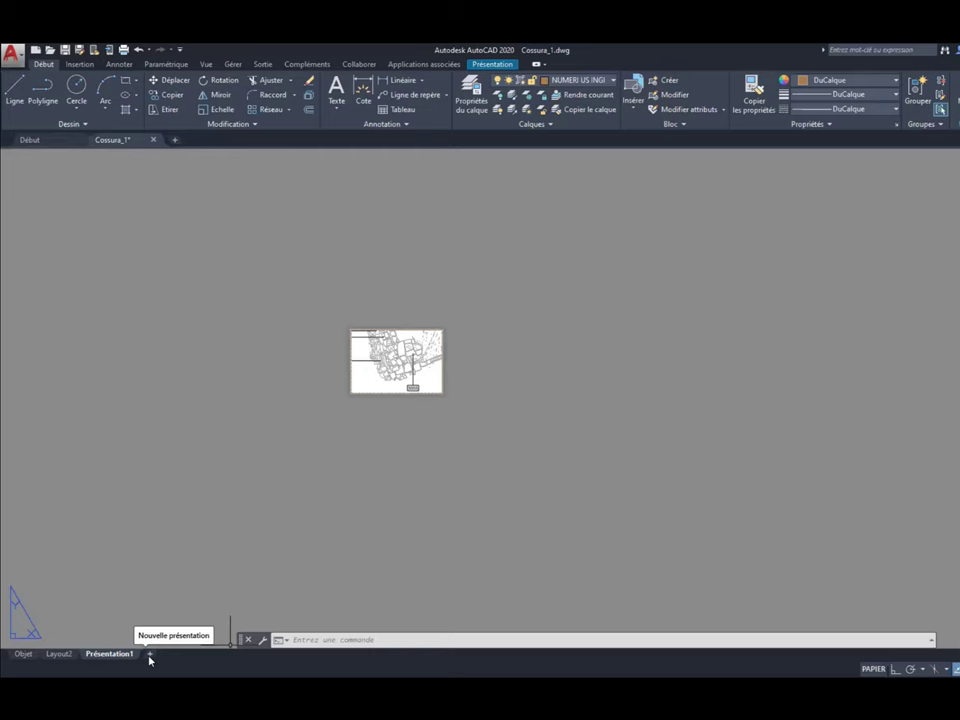
Check model space, then reactivate the Présentation1 viewport and browse its scale list
left_click(17, 656)
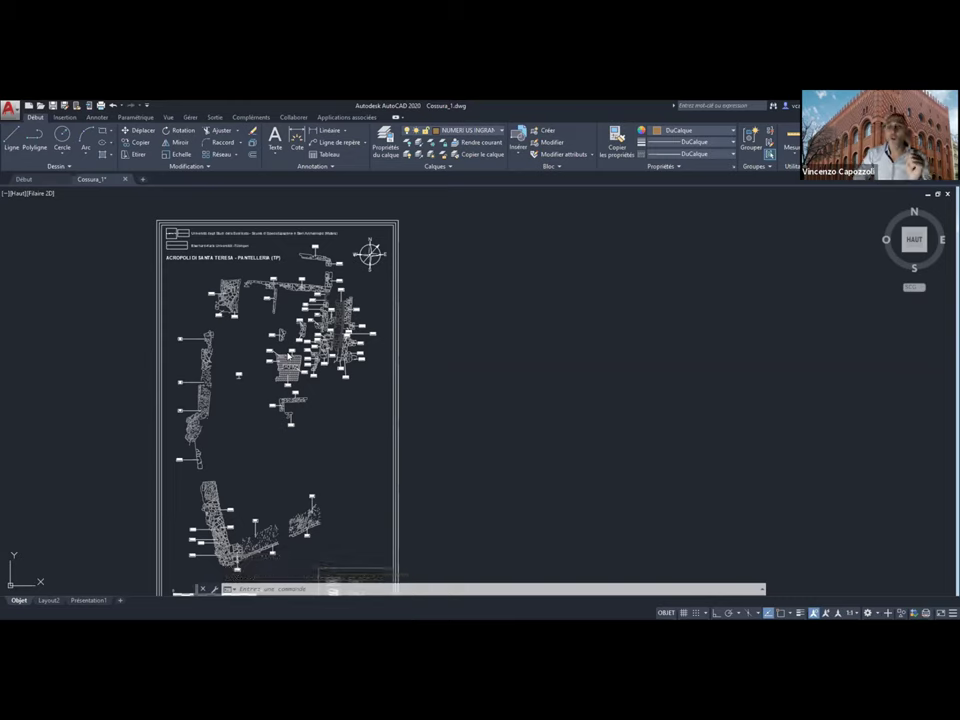
left_click(96, 601)
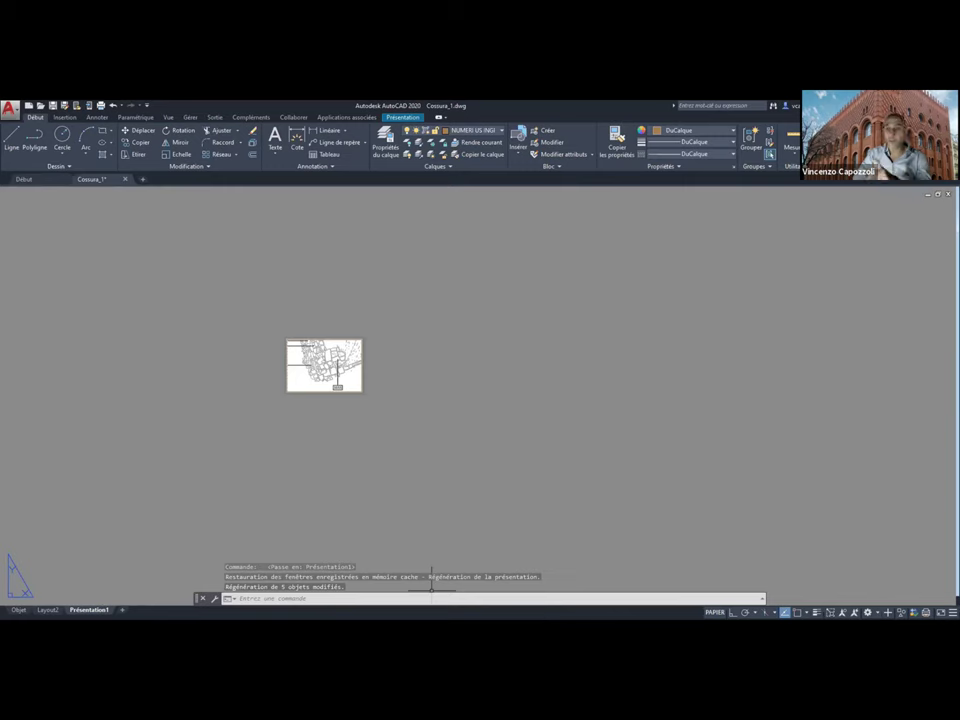
left_click(714, 612)
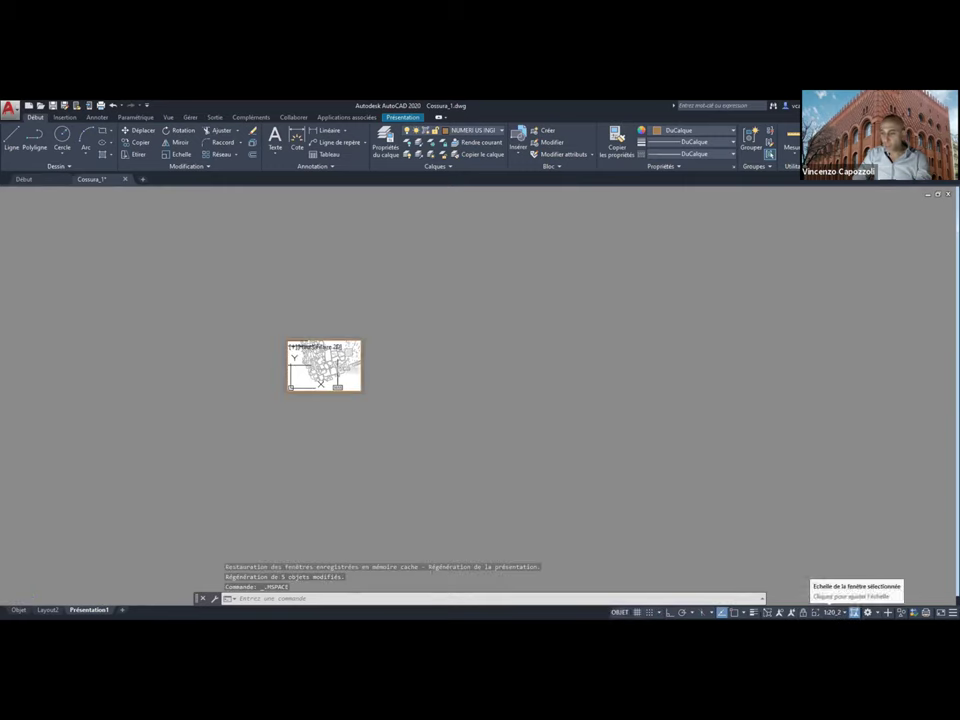
left_click(831, 612)
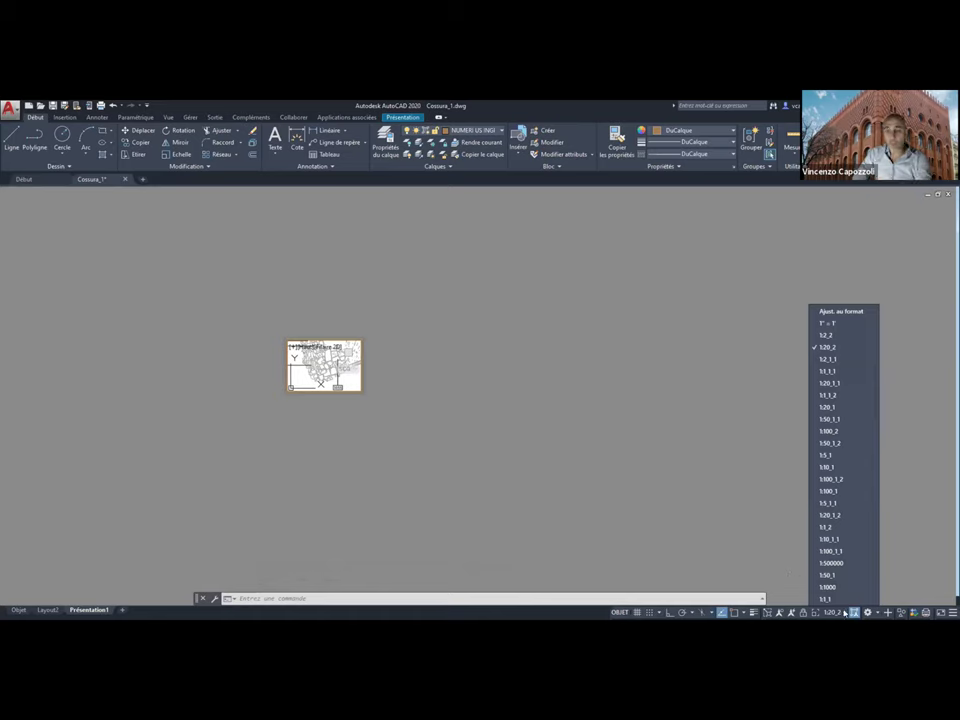
scroll(842, 560, "down", 3)
scroll(843, 538, "down", 3)
scroll(830, 550, "down", 3)
scroll(836, 535, "down", 3)
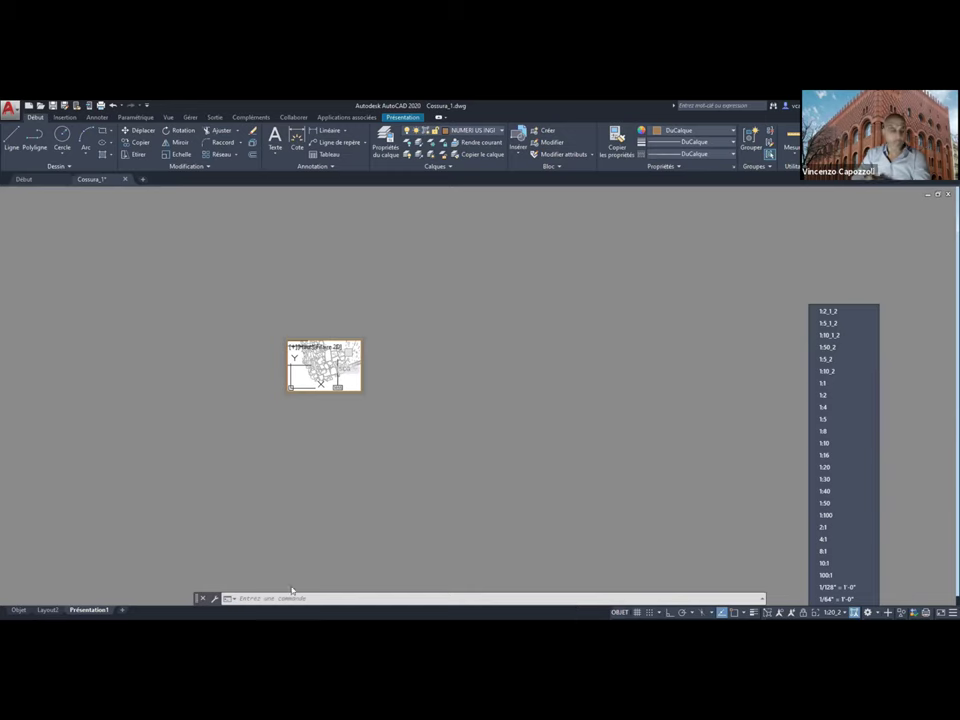
Add layout Présentation2 and set its page setup plot scale to 1000 mm = 1 unit
left_click(119, 609)
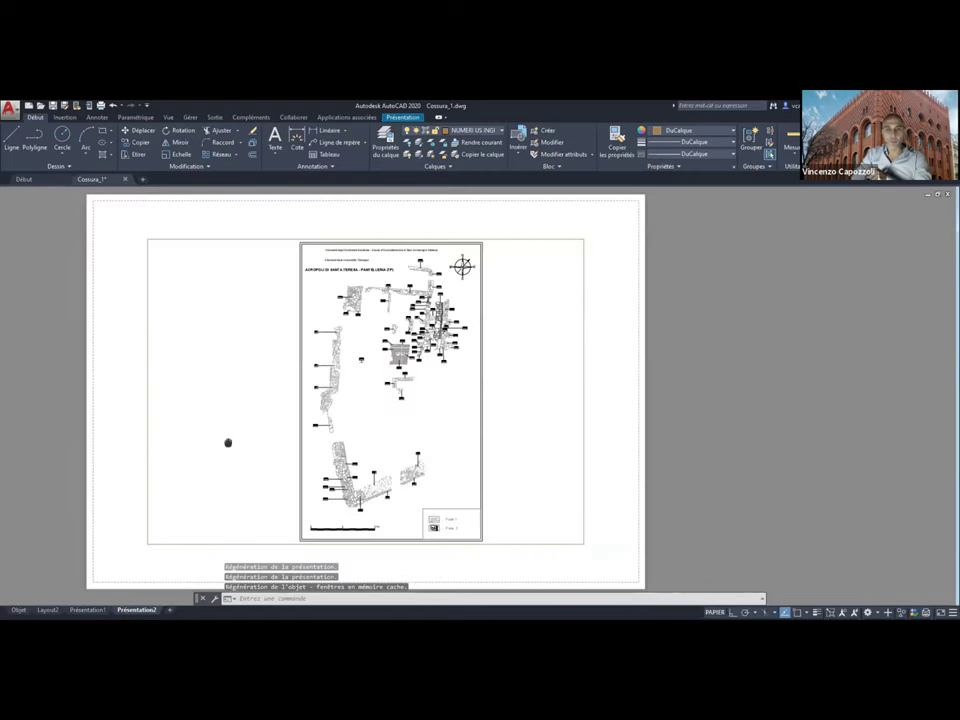
right_click(151, 610)
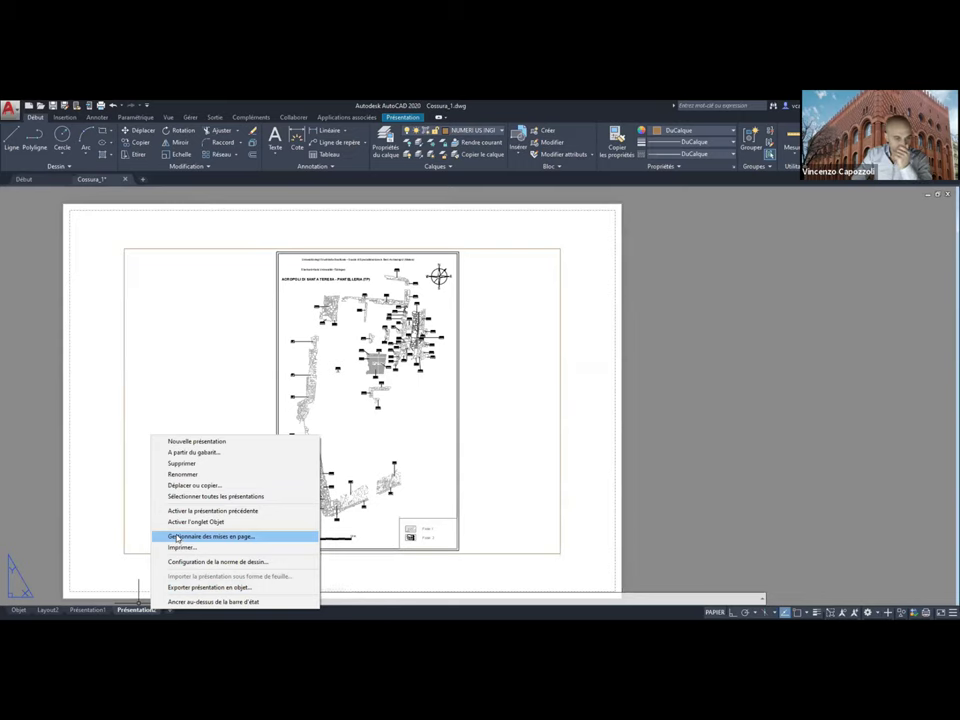
left_click(177, 538)
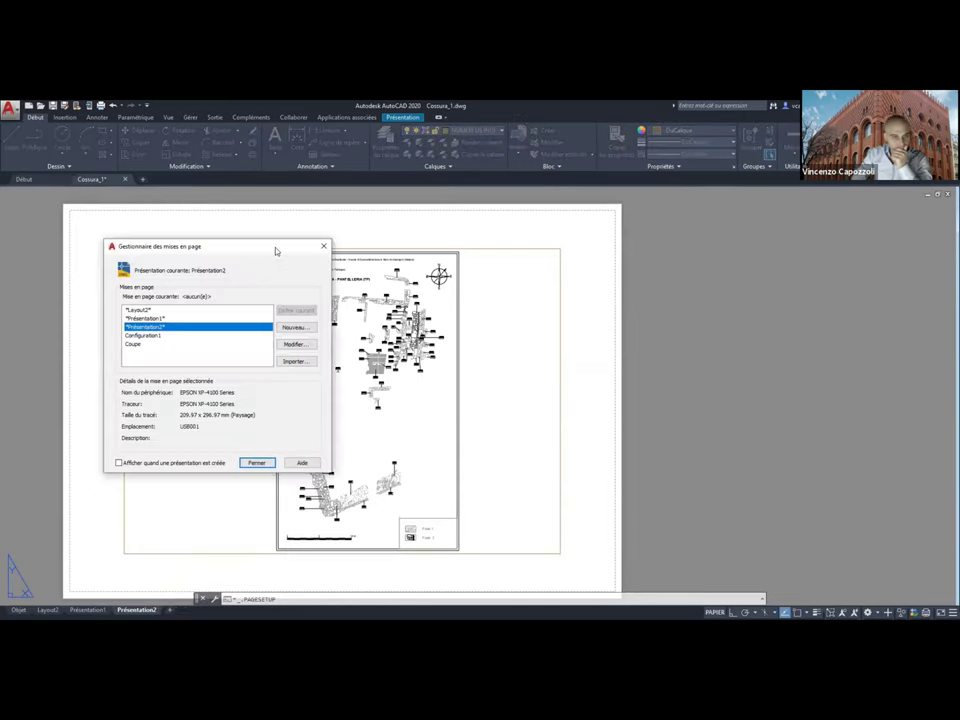
left_click_drag(276, 251, 387, 251)
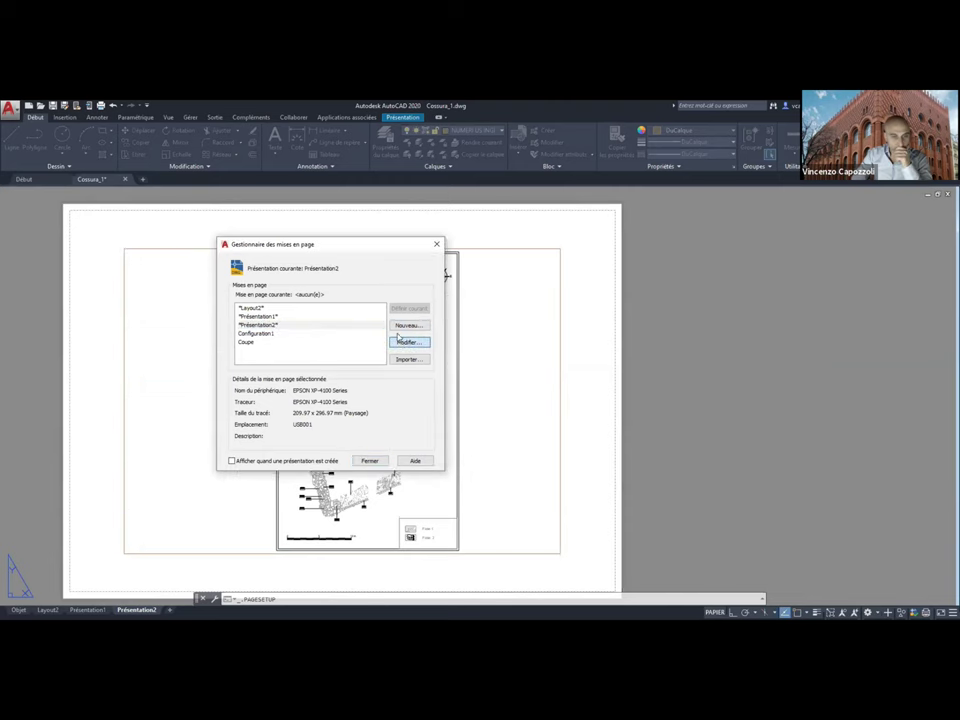
left_click(398, 337)
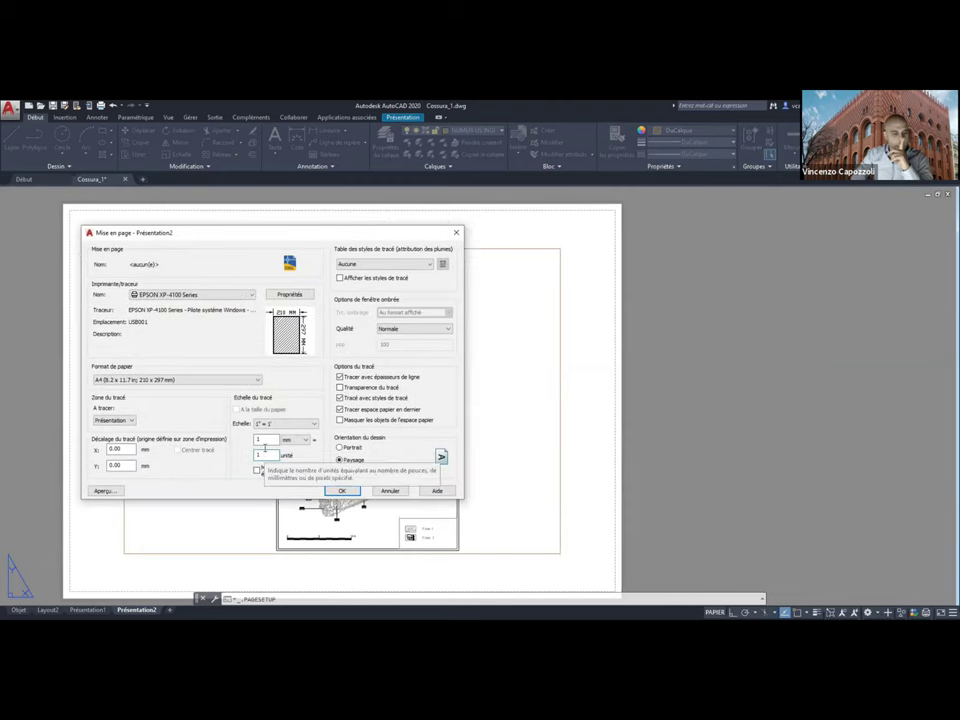
double_click(260, 454)
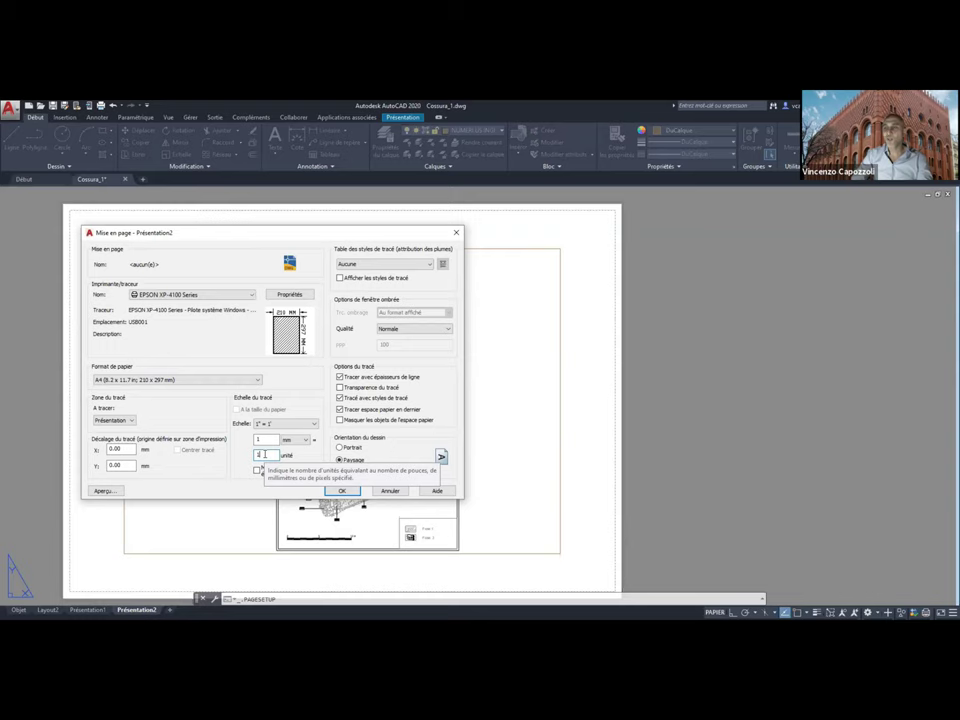
left_click(267, 439)
type("1")
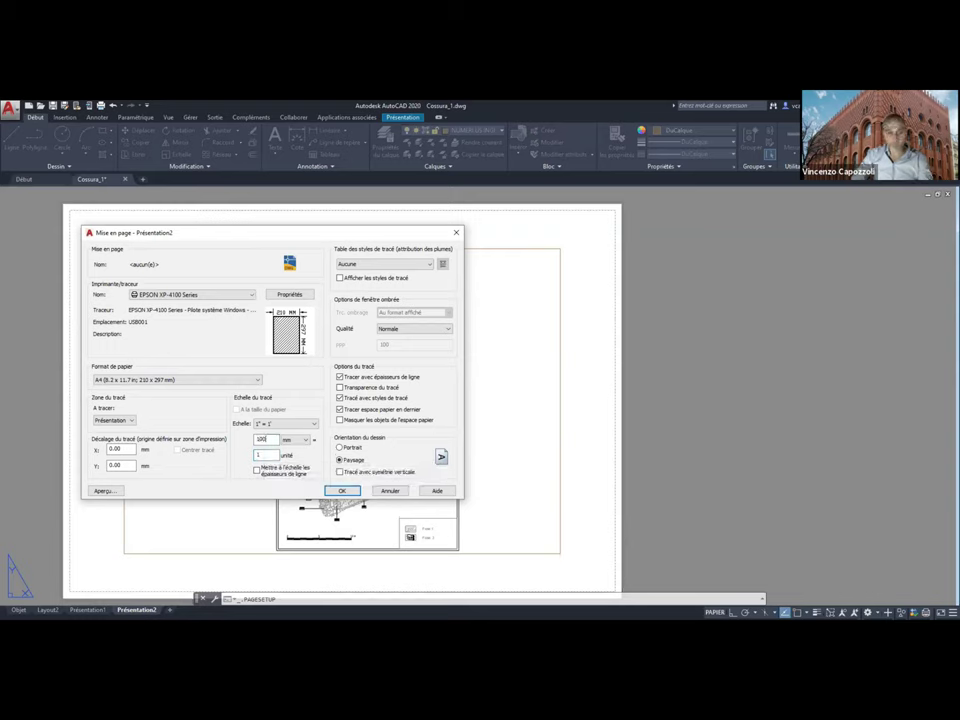
left_click(355, 489)
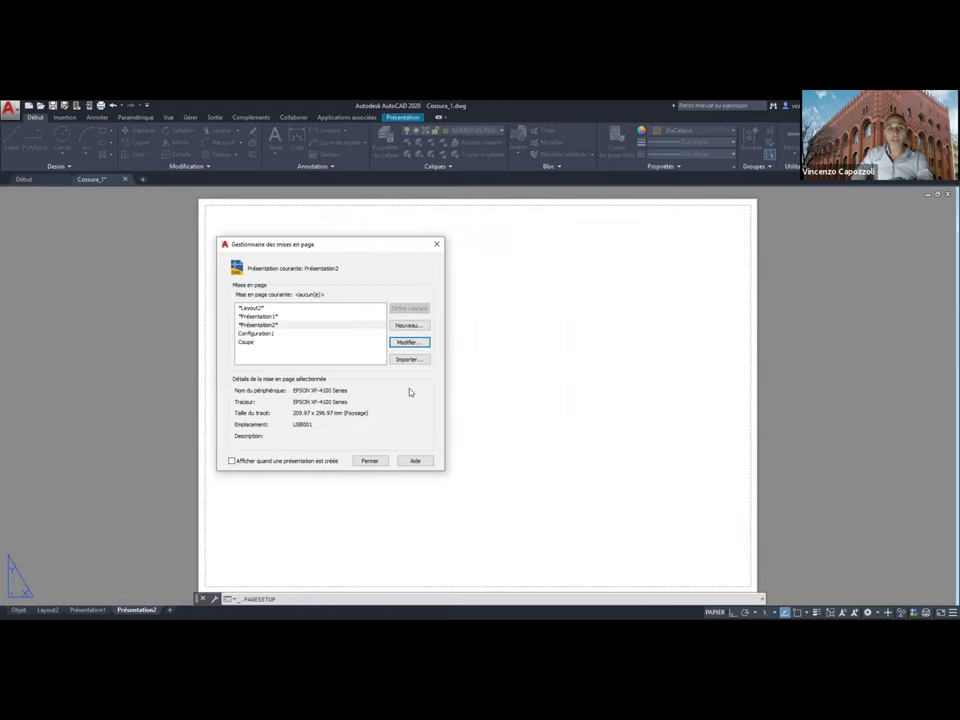
left_click(369, 461)
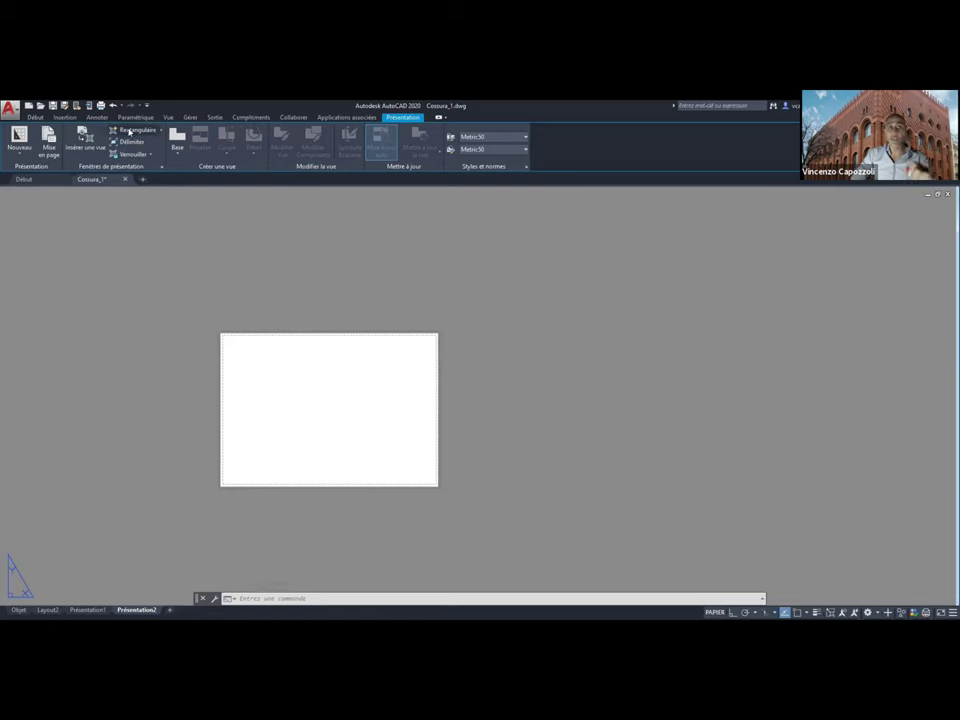
Draw a rectangular viewport on the Présentation2 sheet
left_click(137, 130)
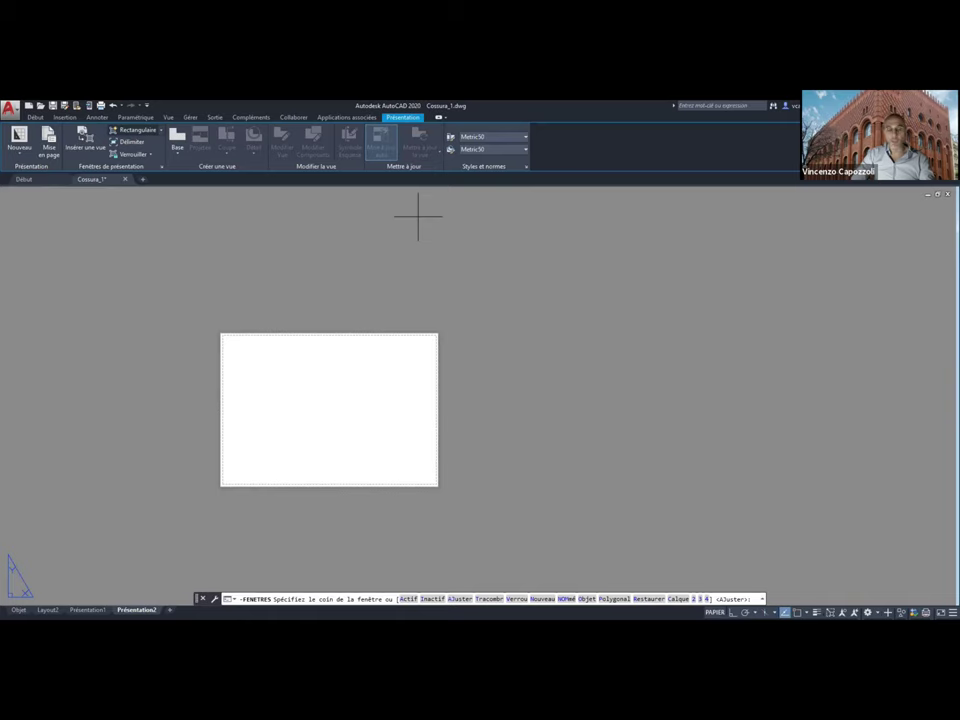
left_click(297, 338)
left_click(385, 481)
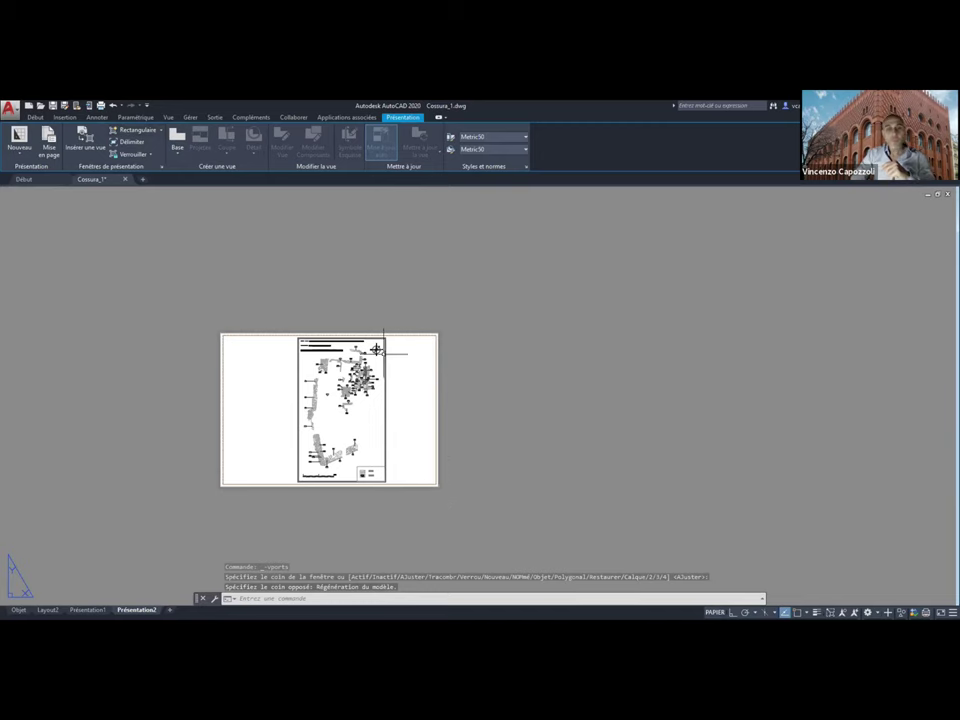
scroll(404, 356, "up", 2)
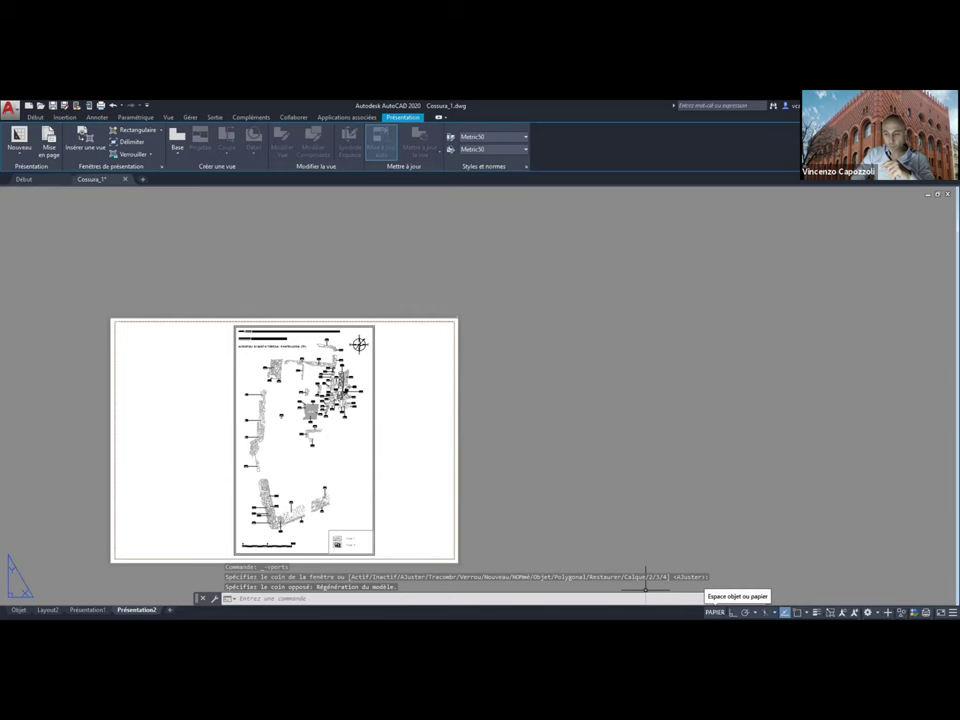
Activate the Présentation2 viewport and pick 1:20, showing labels 9165 to 9348
left_click(714, 612)
scroll(225, 375, "up", 3)
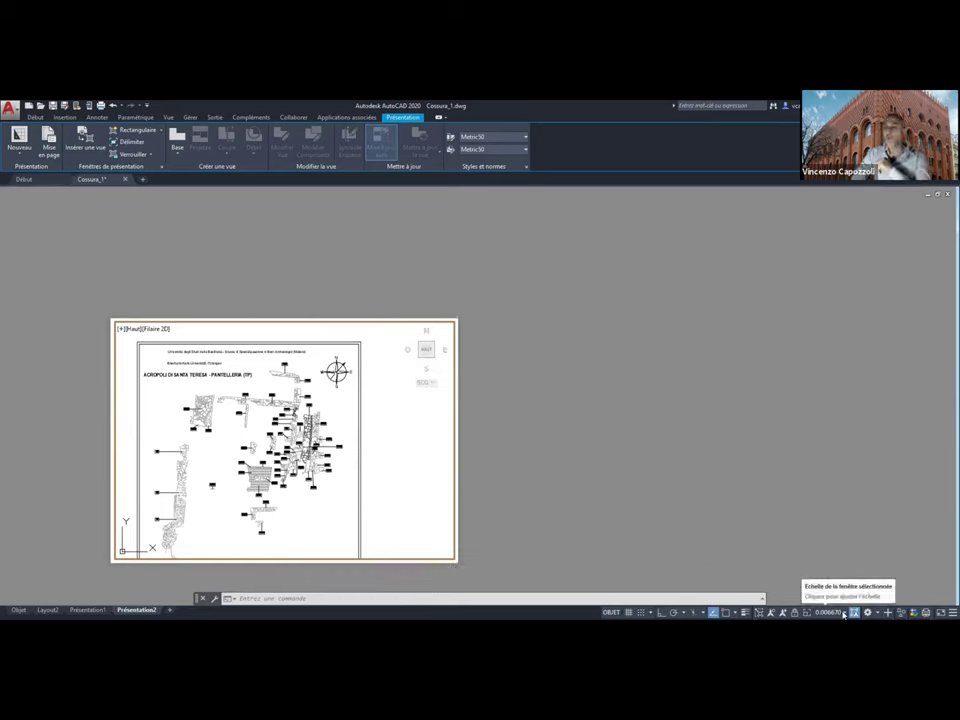
left_click(843, 614)
scroll(855, 527, "down", 5)
scroll(855, 527, "down", 2)
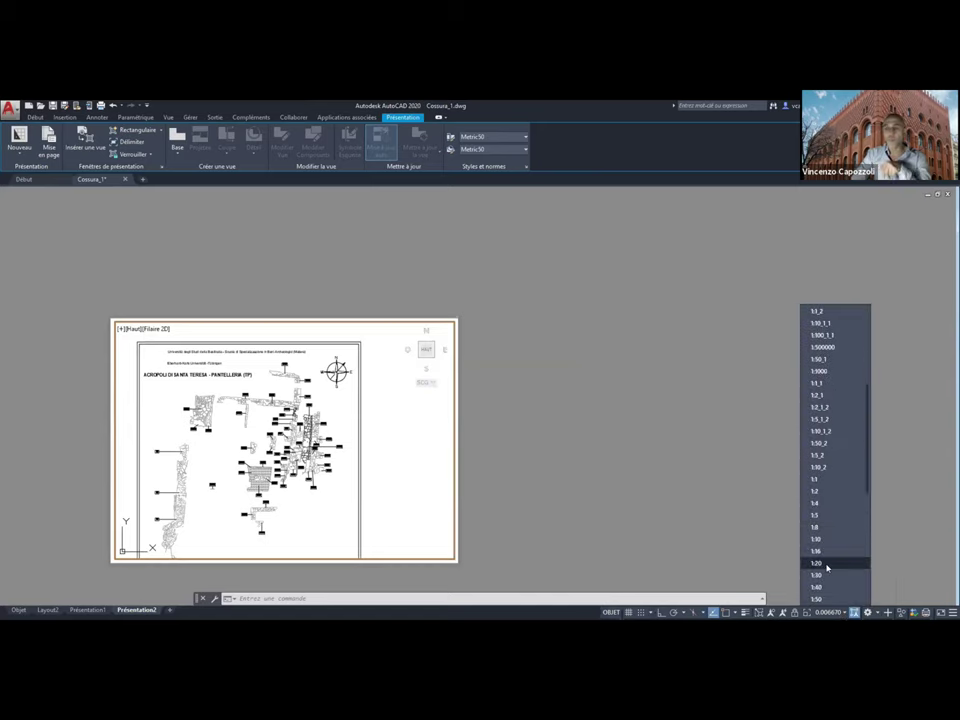
left_click(831, 564)
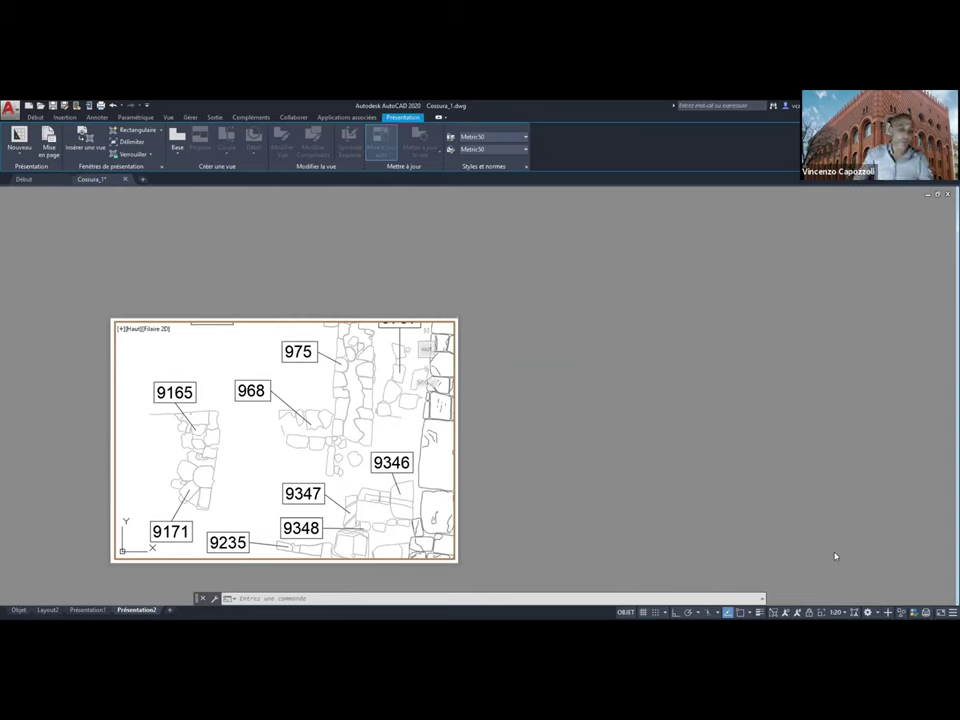
Add a Présentation3 layout and delete the Présentation1 layout
left_click(169, 610)
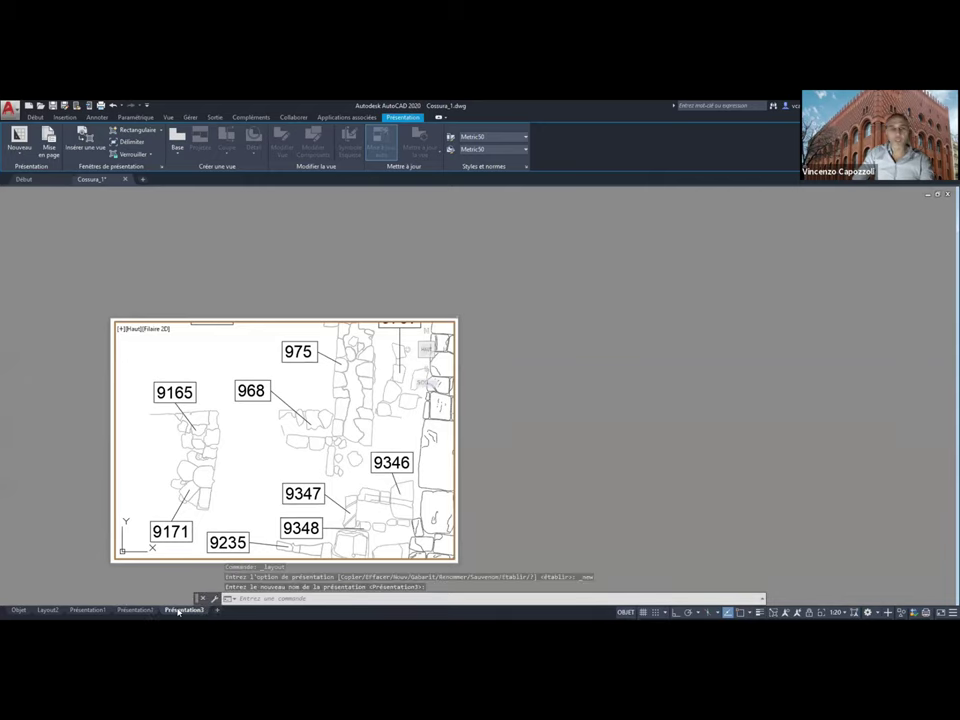
left_click(184, 610)
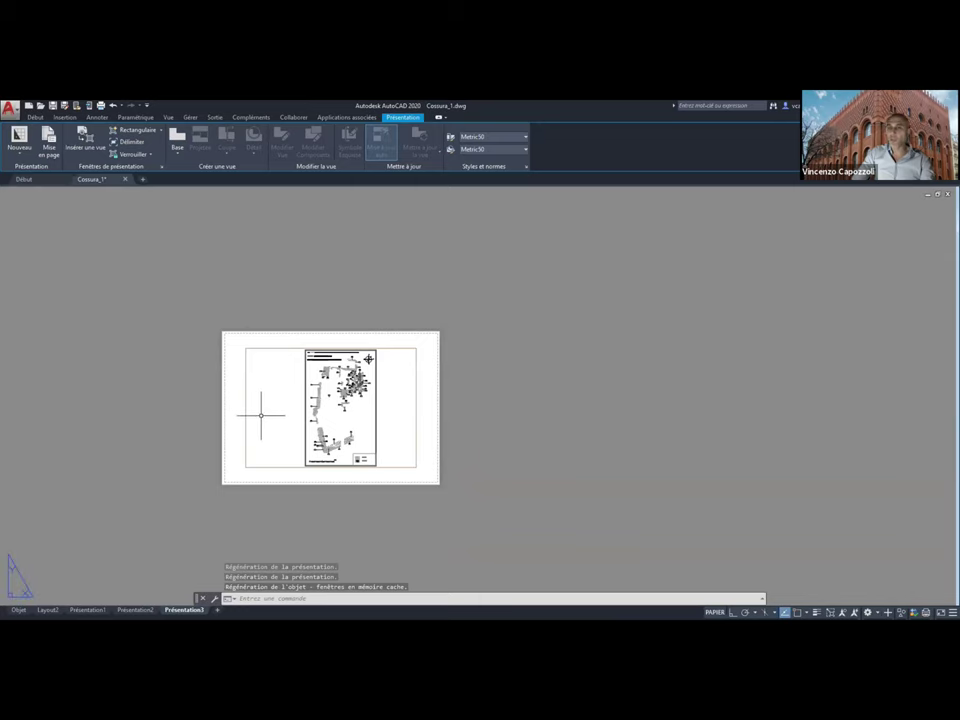
left_click(88, 610)
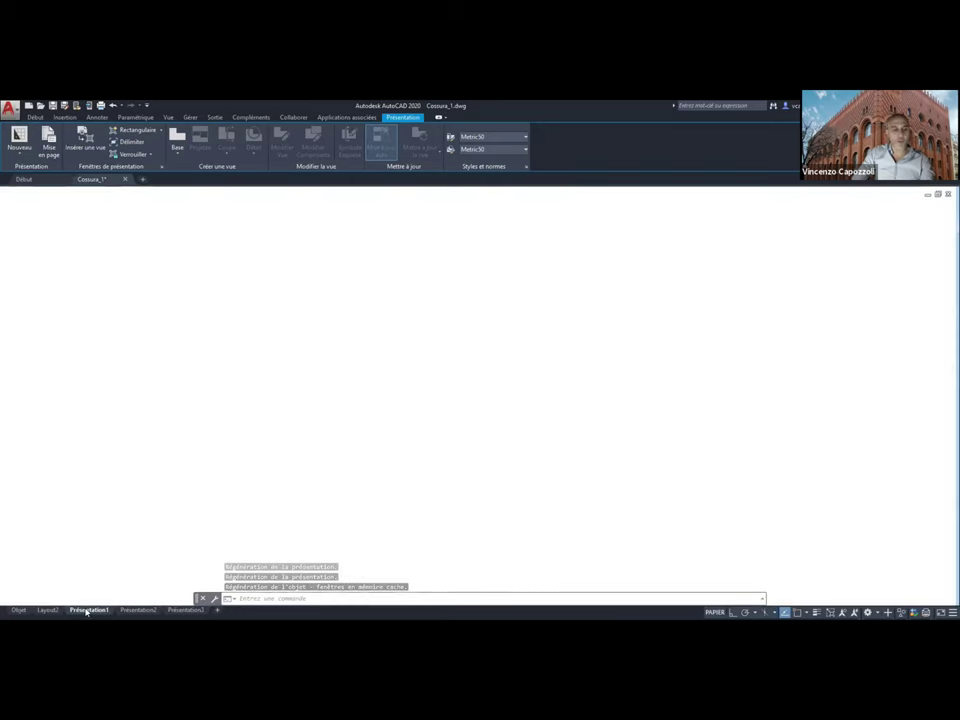
right_click(88, 610)
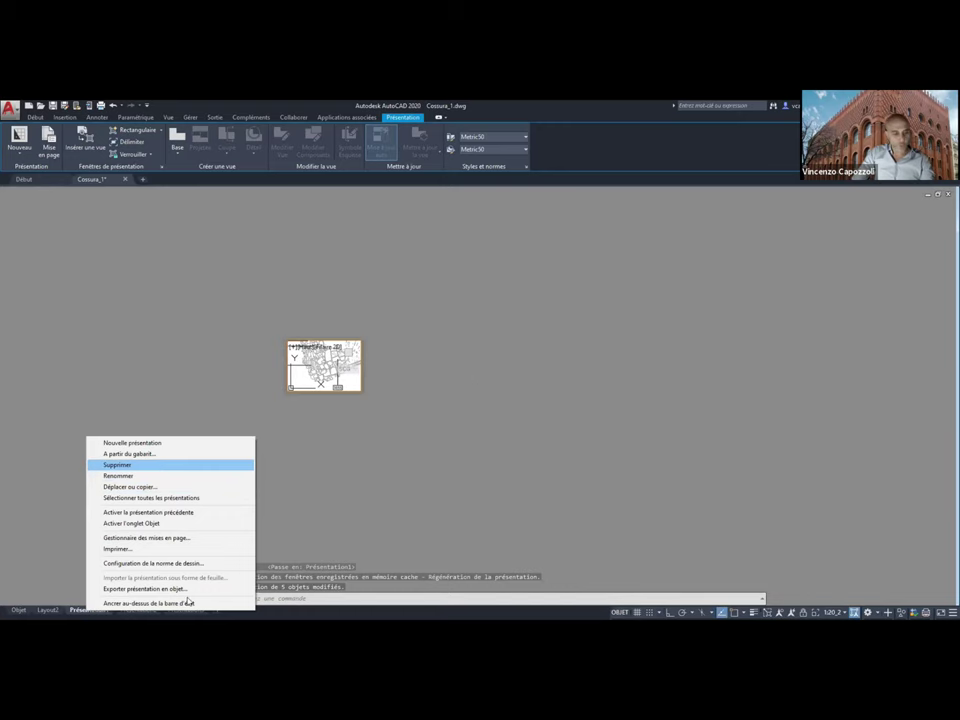
left_click(117, 465)
Delete the Présentation2 and Présentation3 layouts, confirming each
right_click(100, 612)
left_click(117, 464)
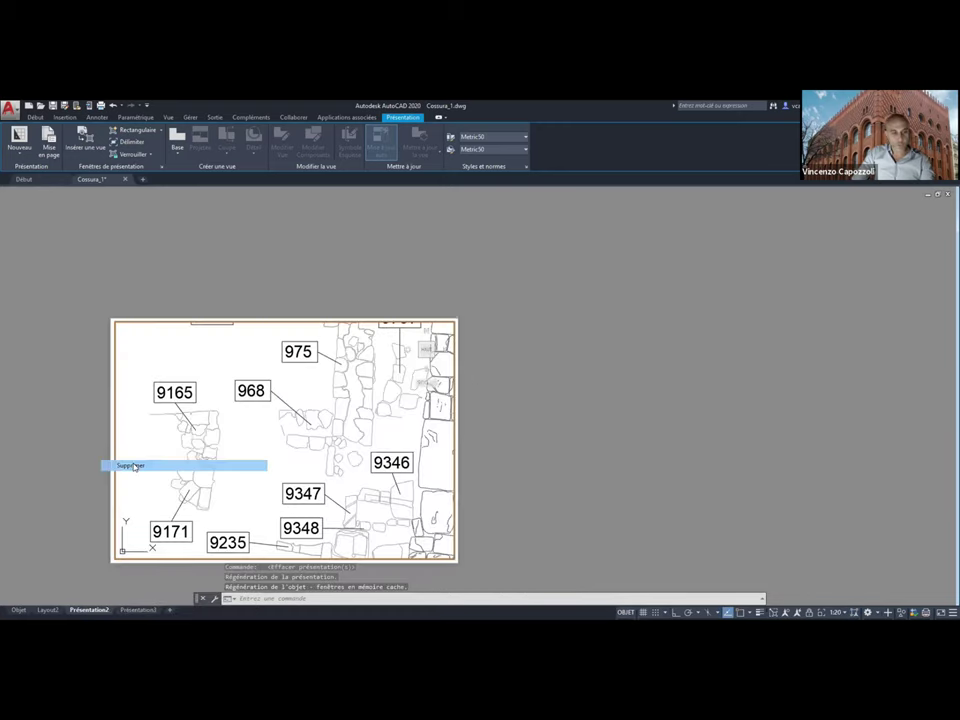
key("Return")
right_click(100, 610)
left_click(169, 456)
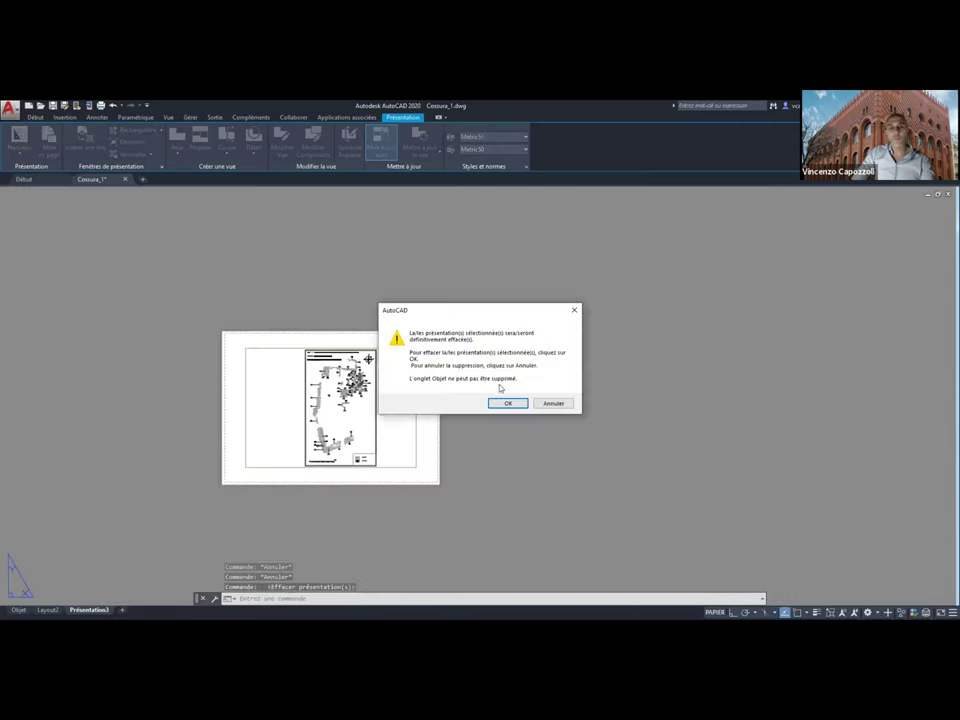
key("Return")
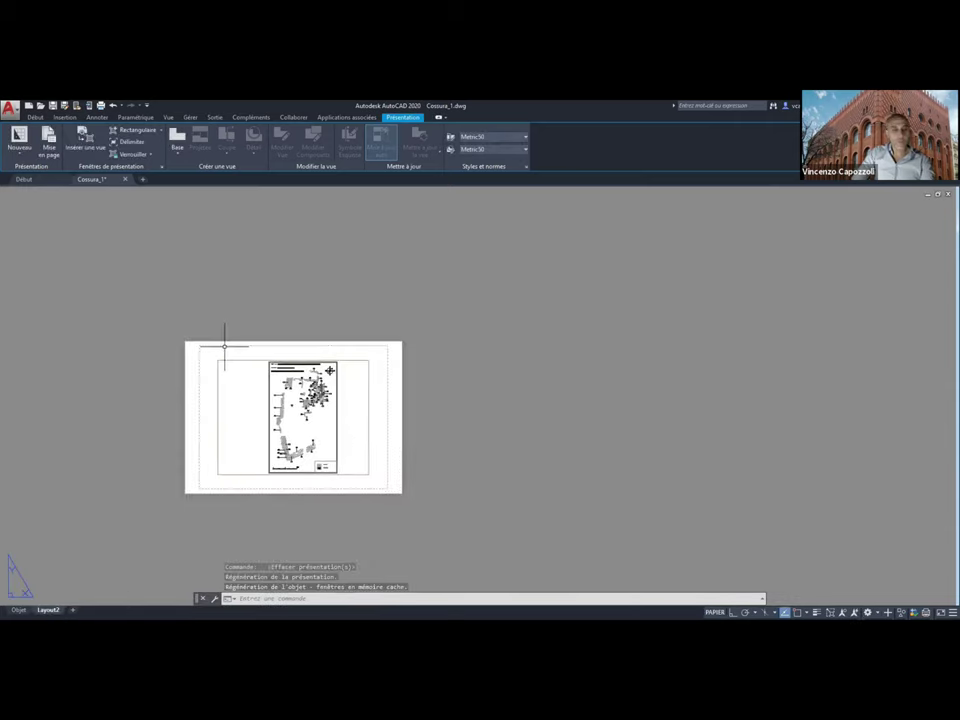
Add a fresh layout and bring up the options for the 1-20 layout
left_click(74, 610)
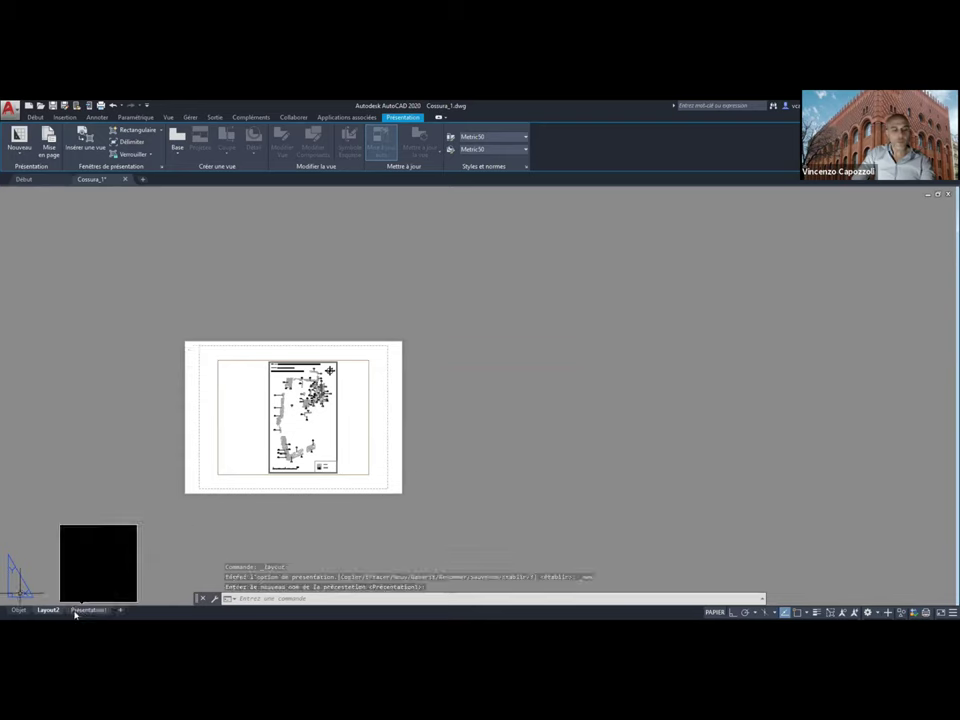
left_click(88, 610)
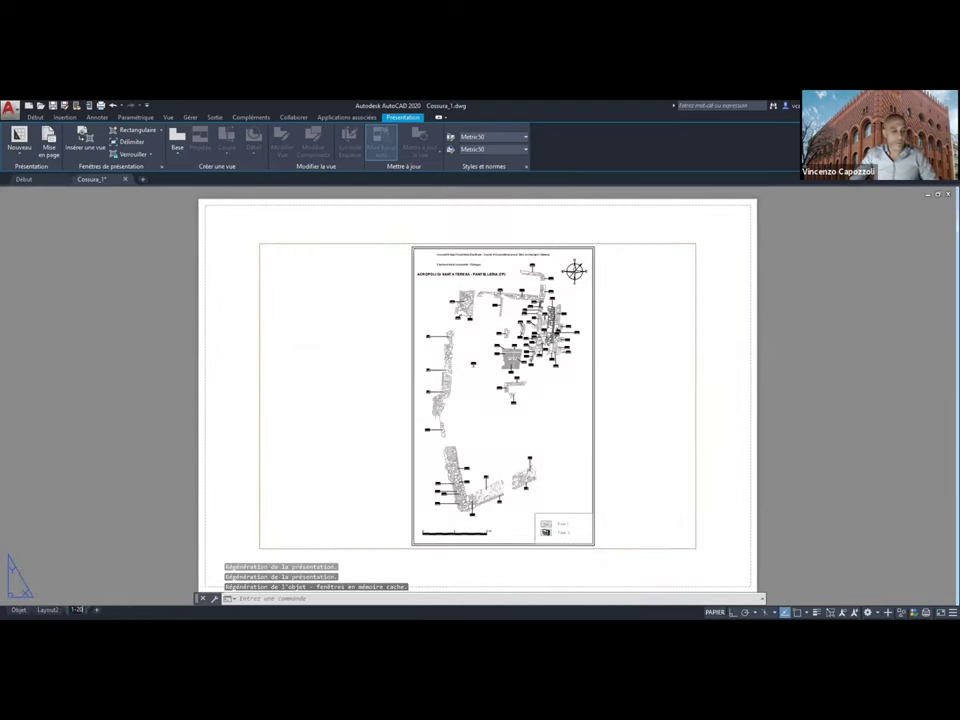
left_click(77, 613)
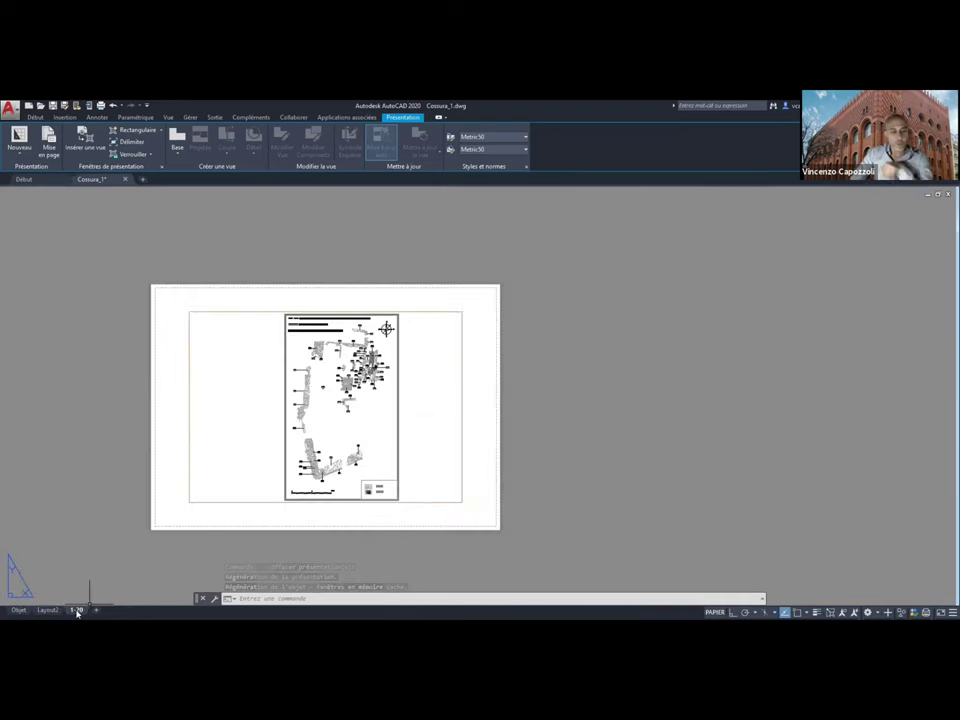
right_click(77, 611)
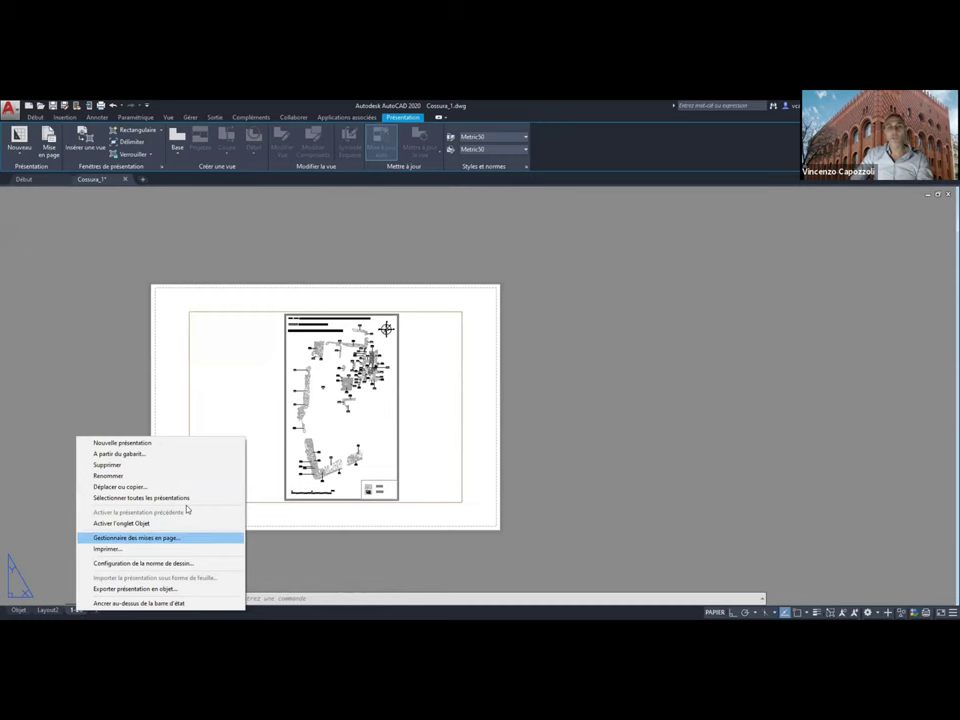
Edit the 1-20 page setup to A4 landscape at a 1000 mm = 1 unit plot scale
left_click(138, 539)
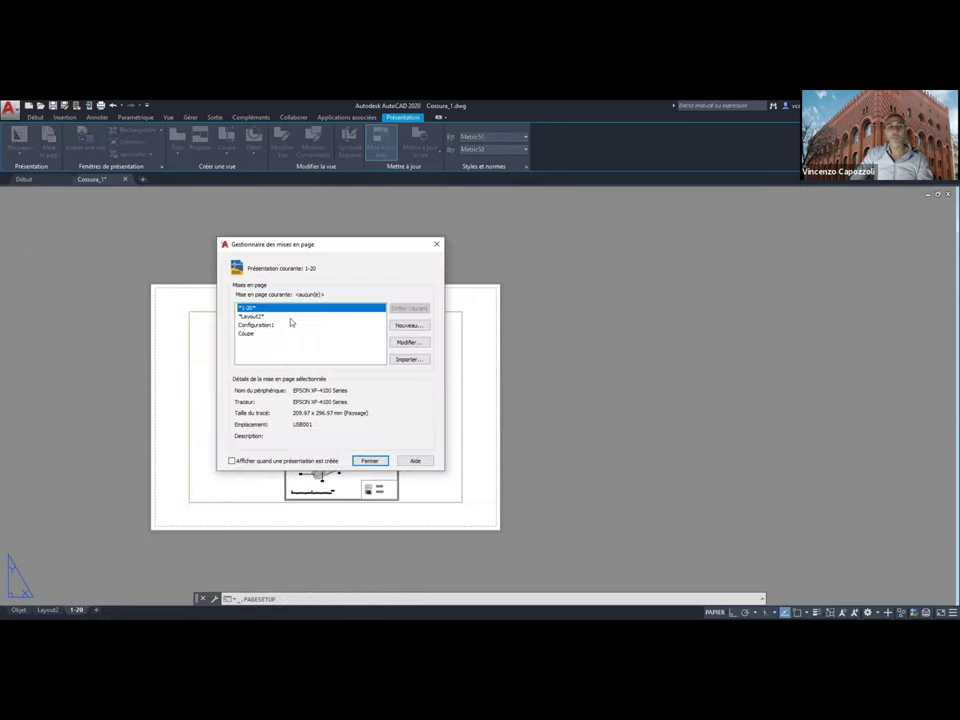
left_click(407, 342)
double_click(323, 446)
type("2")
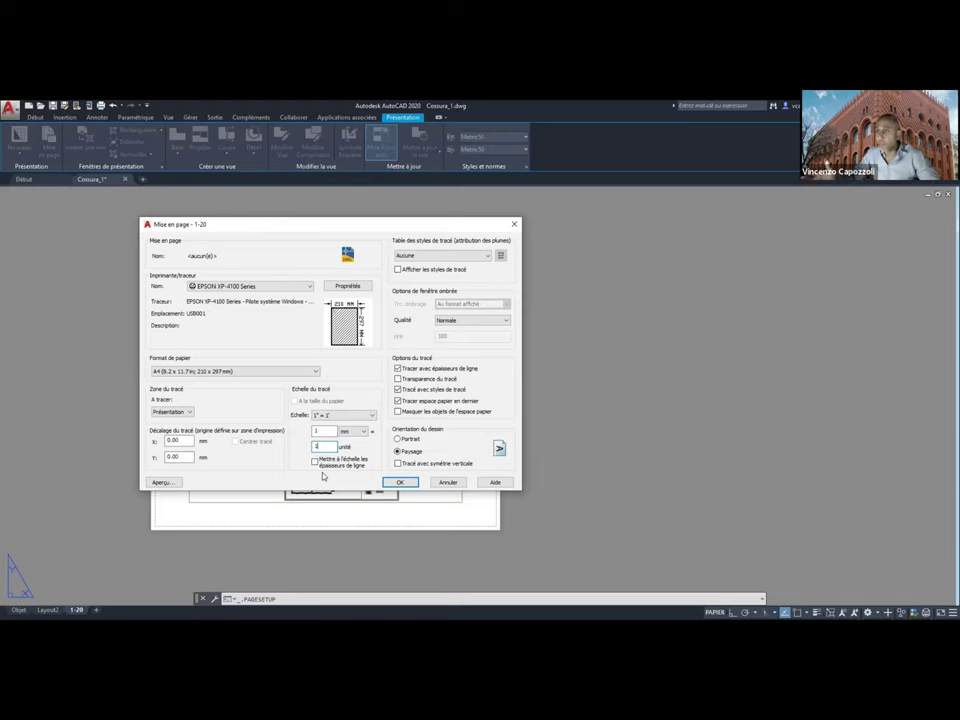
type("11")
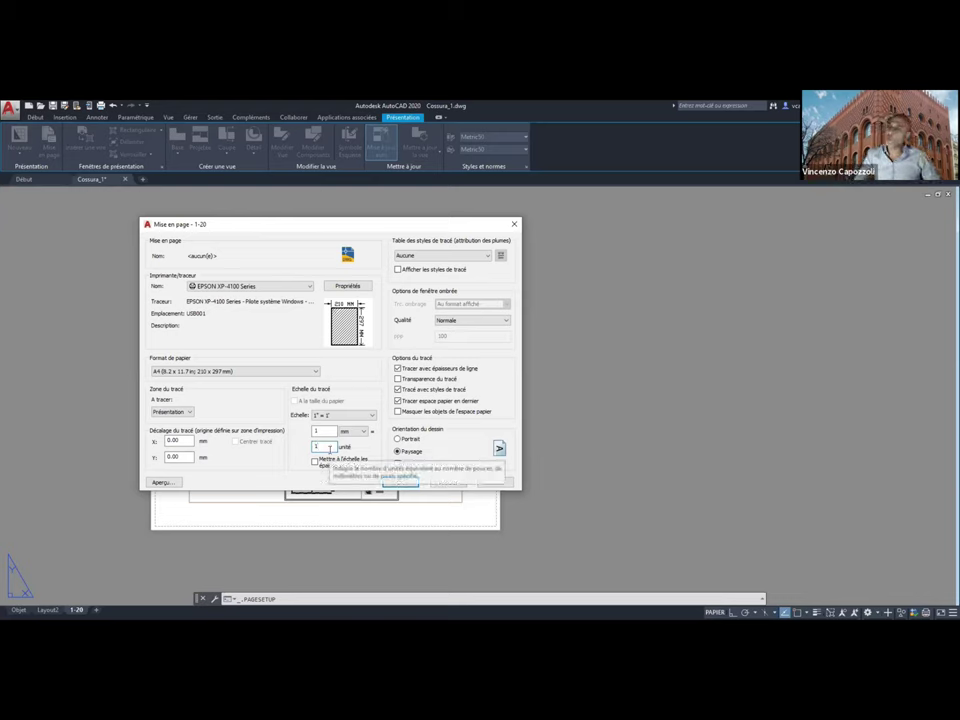
type("1")
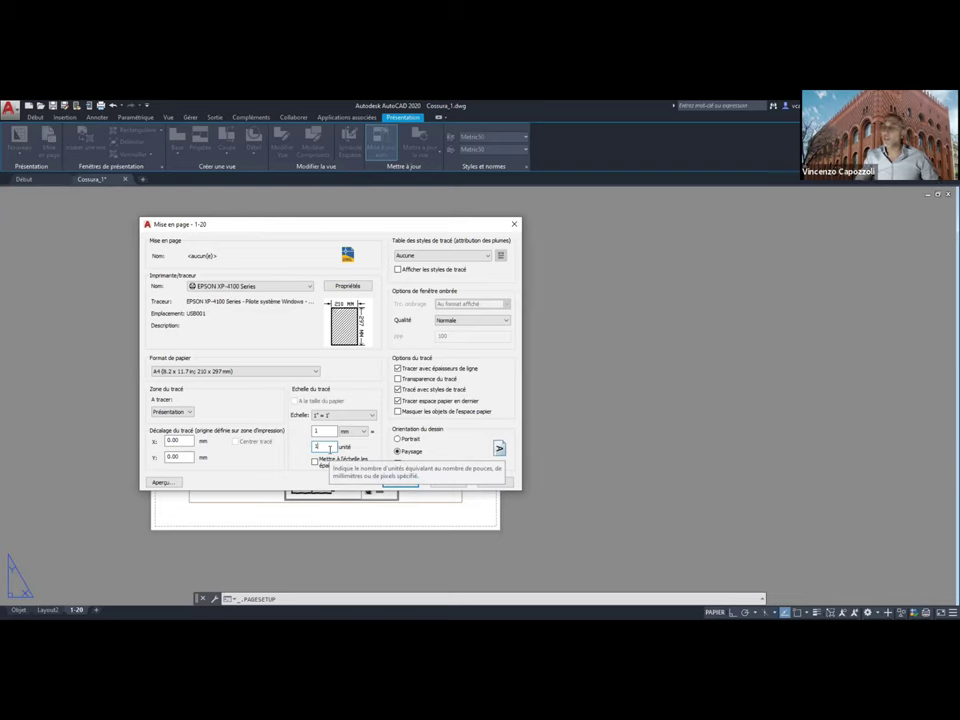
double_click(326, 429)
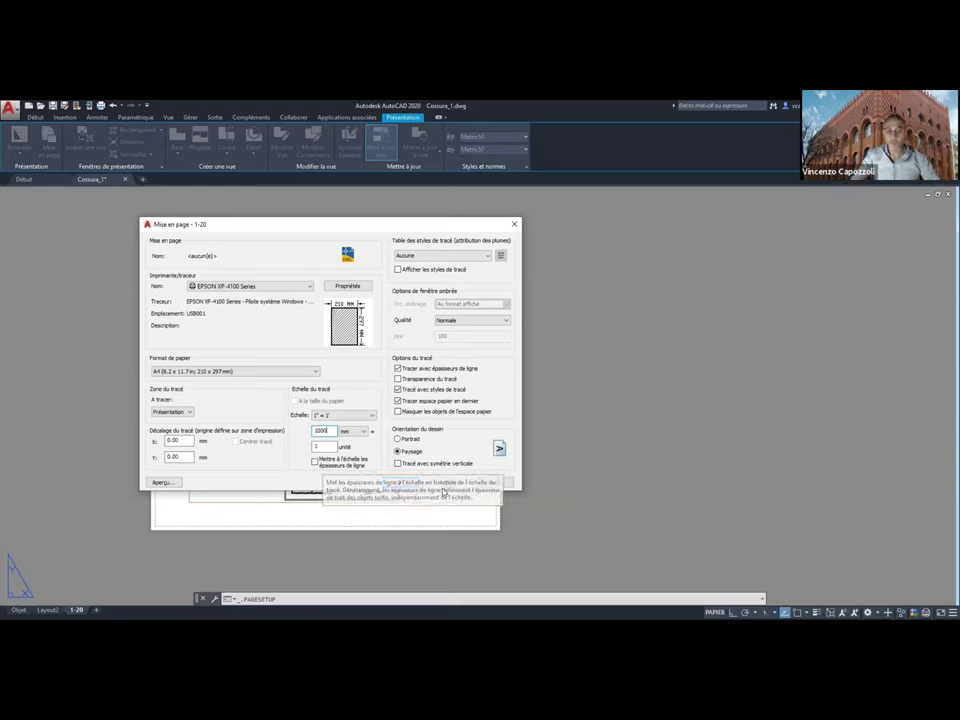
left_click(400, 483)
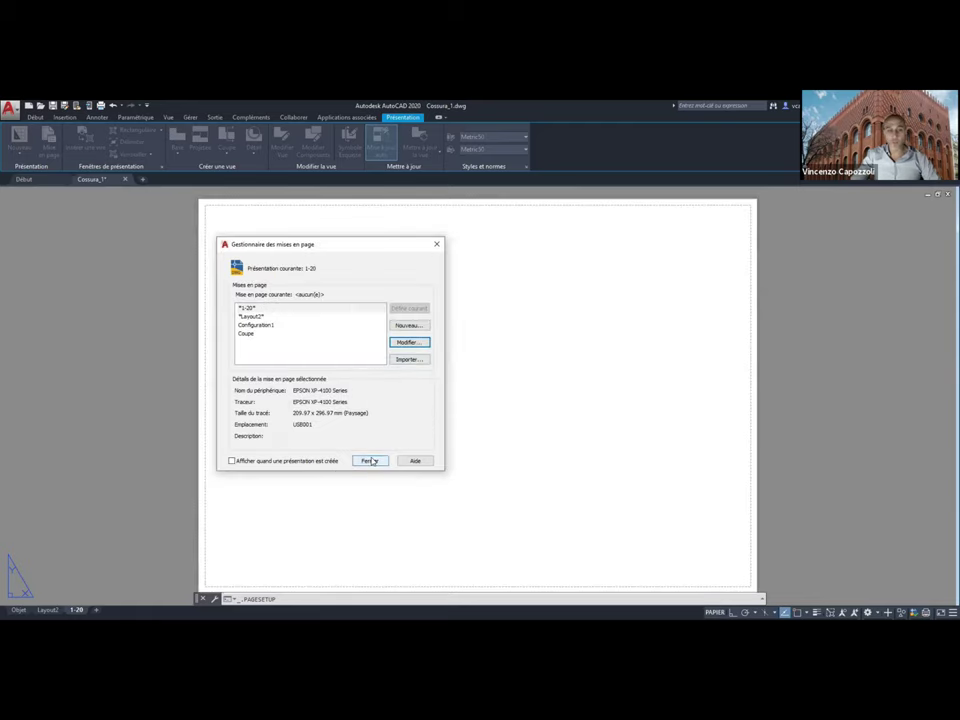
left_click(372, 461)
Draw a viewport framing the whole plan sheet on the 1-20 layout's A4 page
scroll(371, 454, "down", 4)
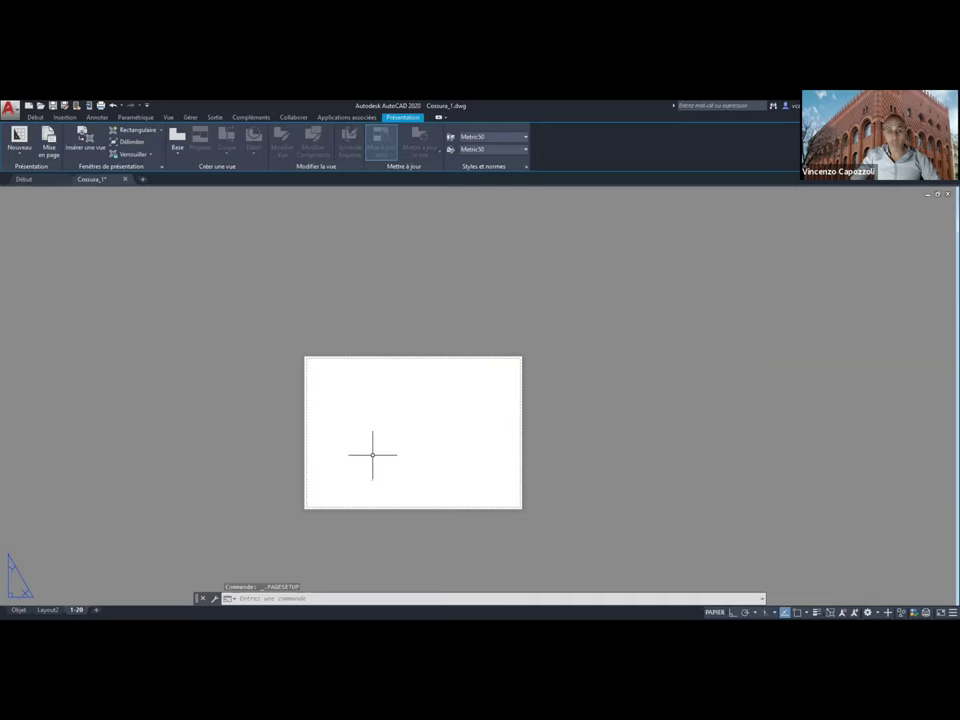
middle_click_drag(373, 454, 261, 431)
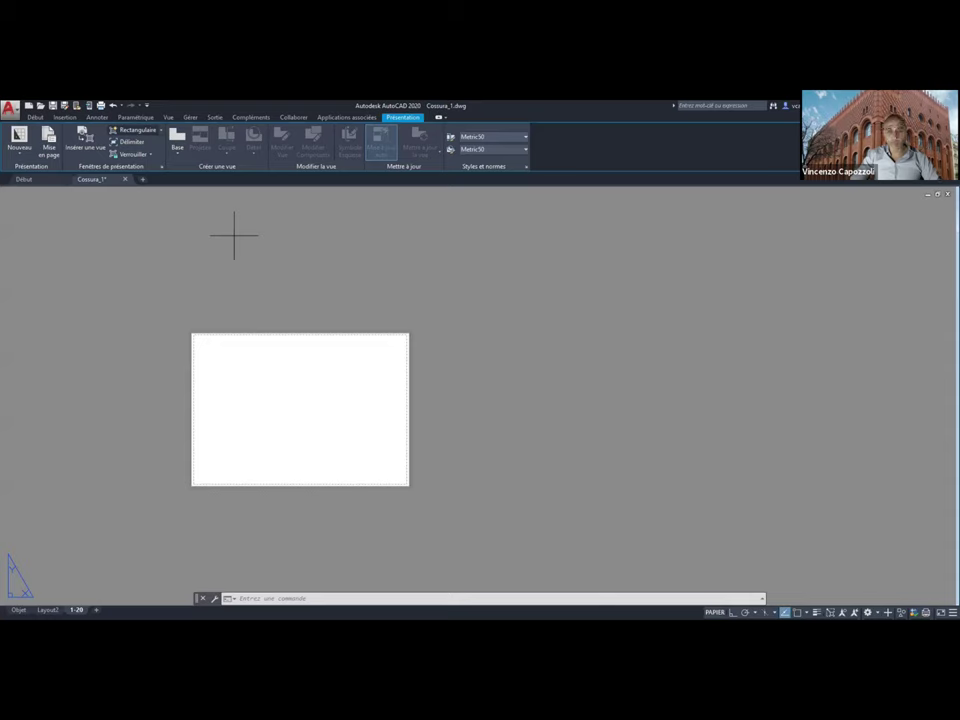
left_click(193, 335)
left_click(407, 484)
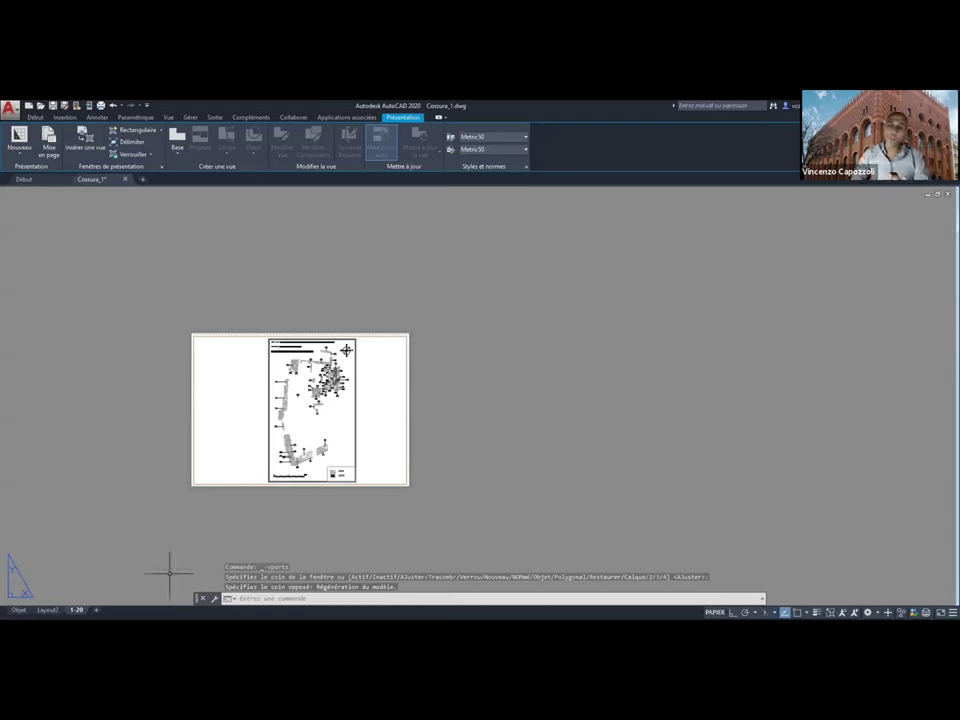
Copy the 1-20 layout to create 1-20 (2)
right_click(79, 612)
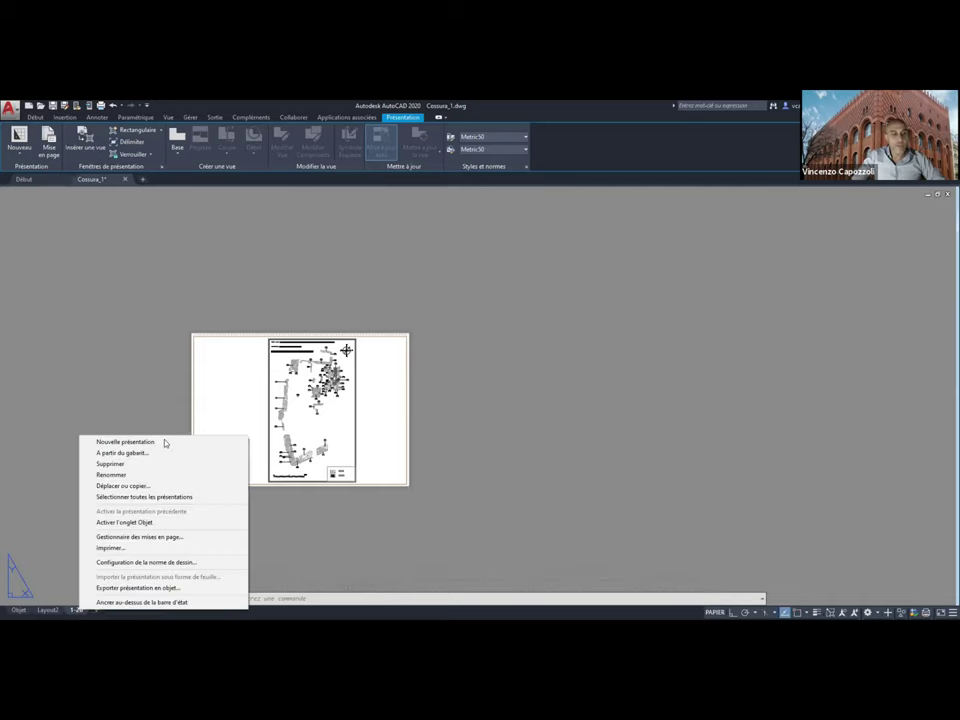
left_click(141, 487)
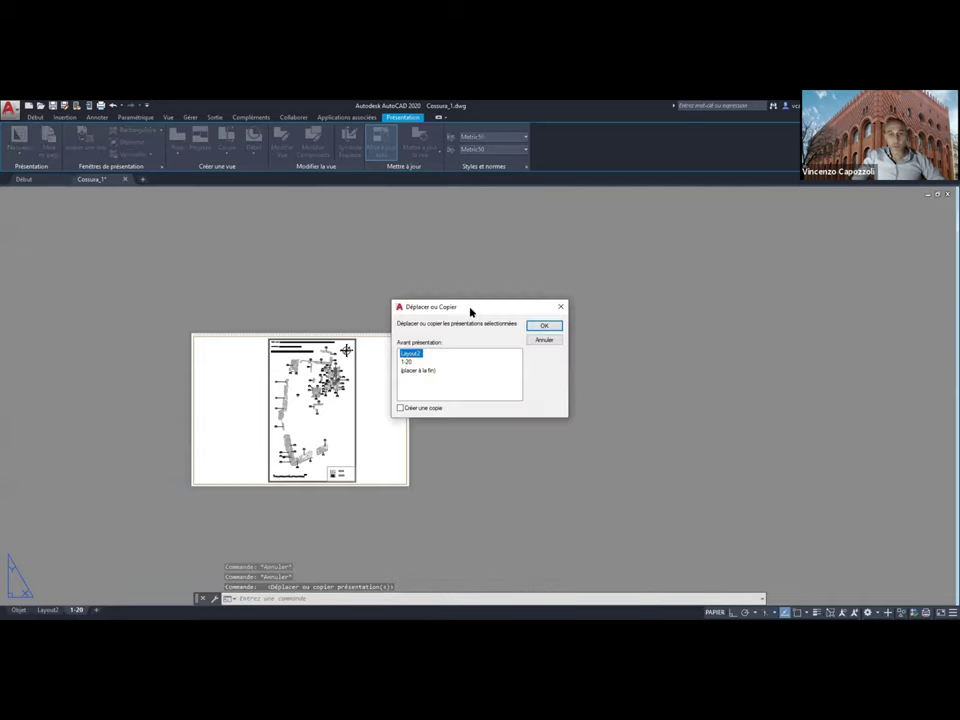
left_click_drag(470, 312, 368, 310)
left_click(298, 406)
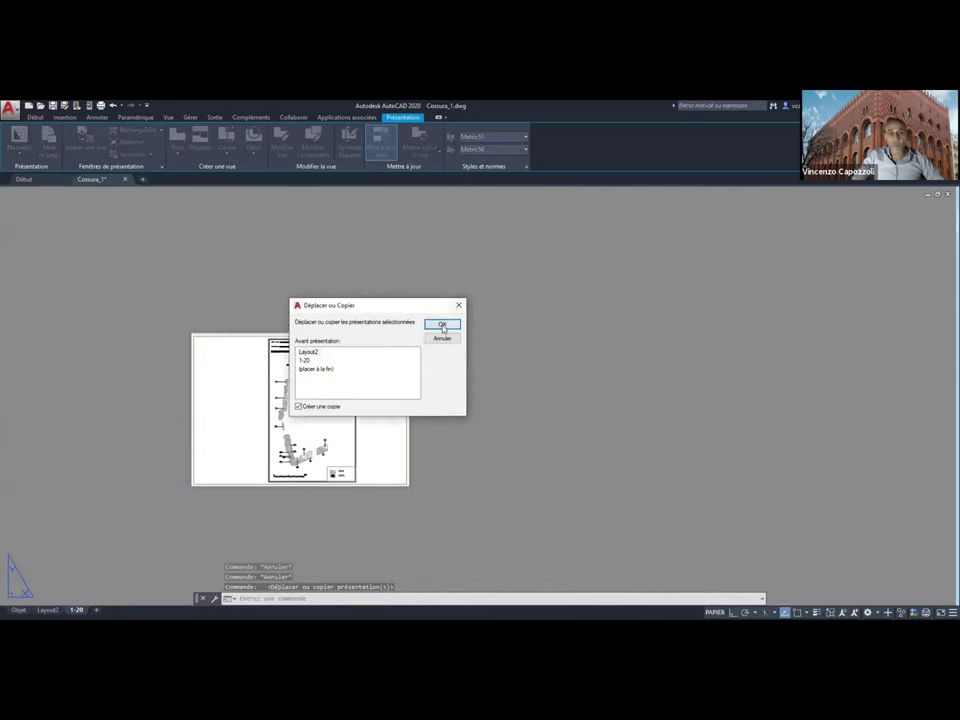
left_click(443, 326)
Copy the 1-50 layout to create 1-50 (2)
left_click(79, 610)
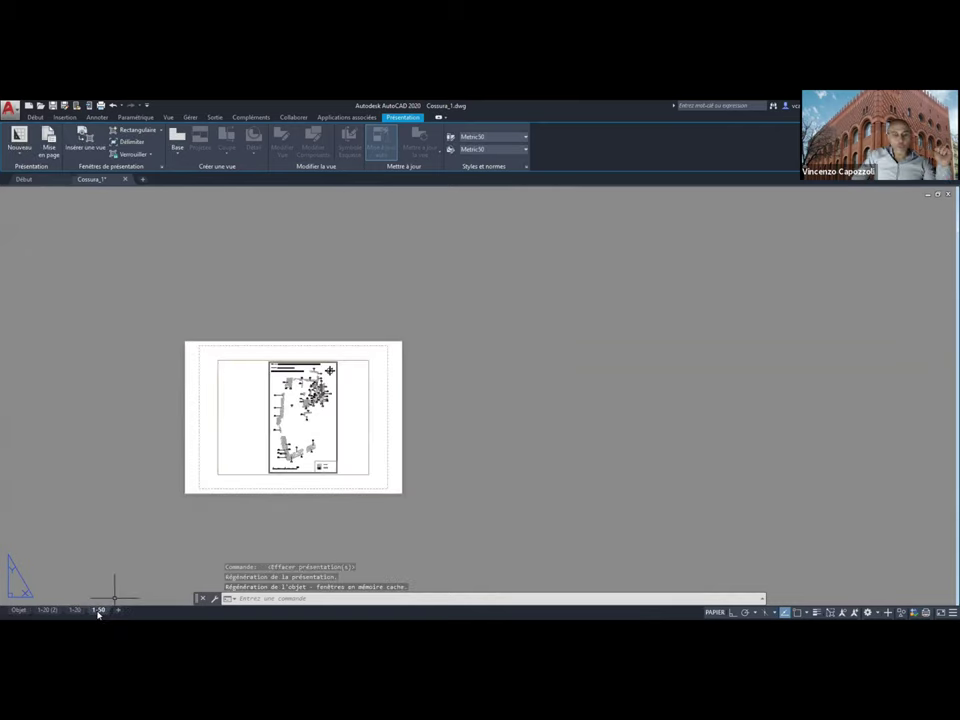
right_click(98, 612)
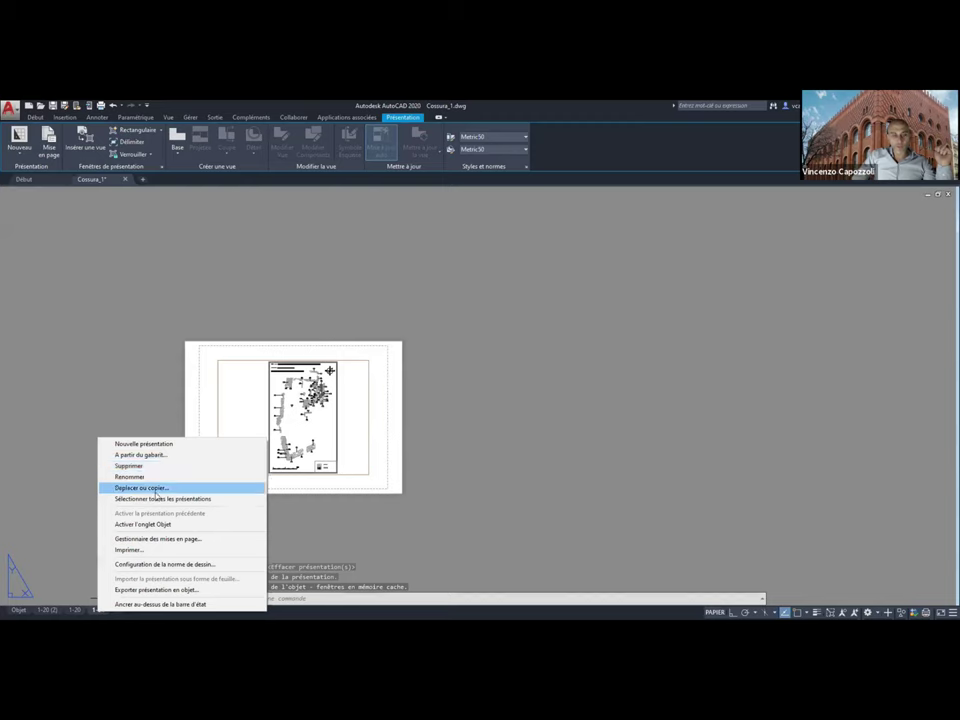
left_click(158, 487)
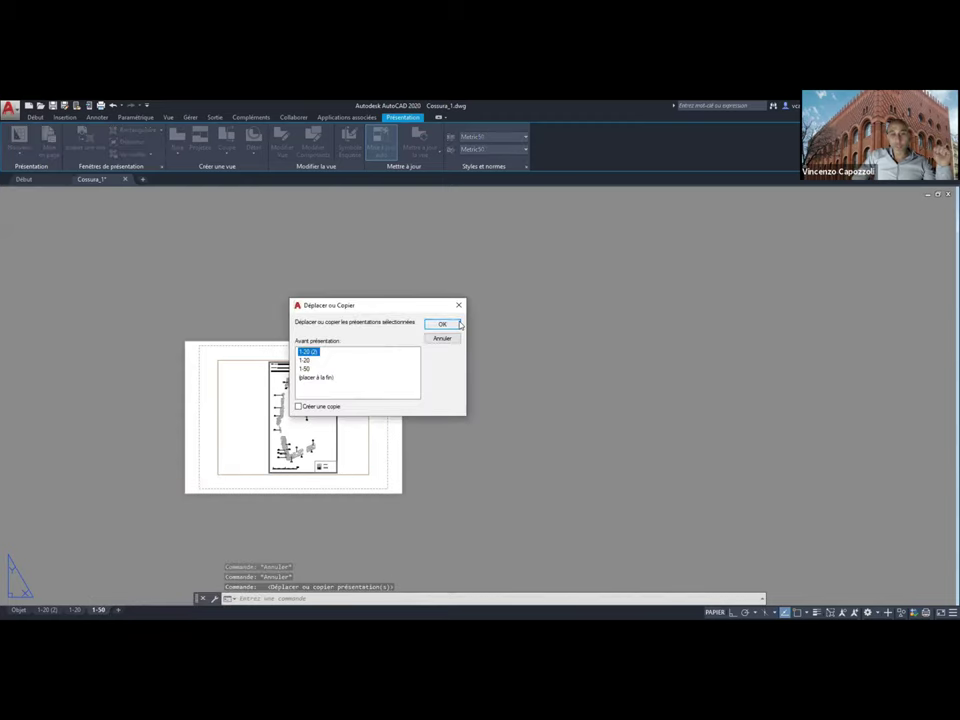
left_click(326, 405)
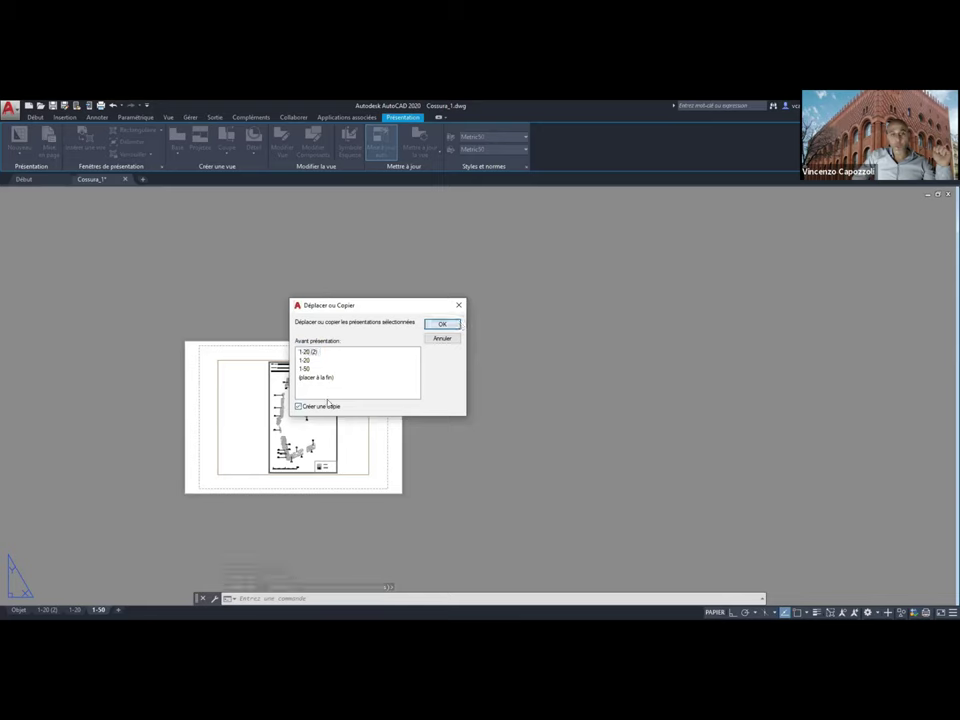
left_click(442, 323)
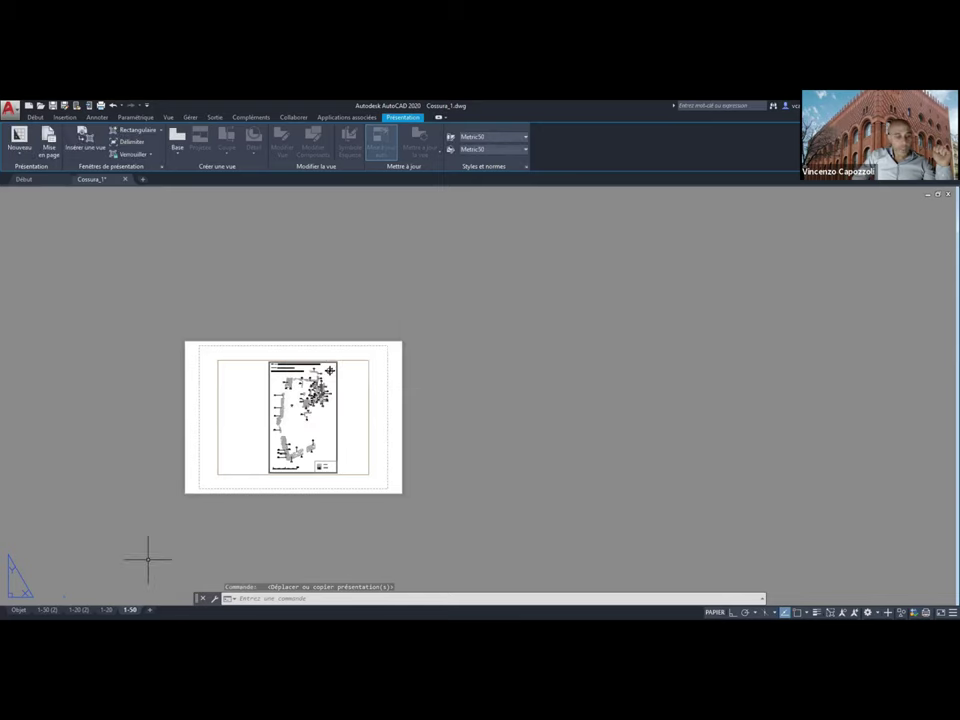
left_click(72, 611)
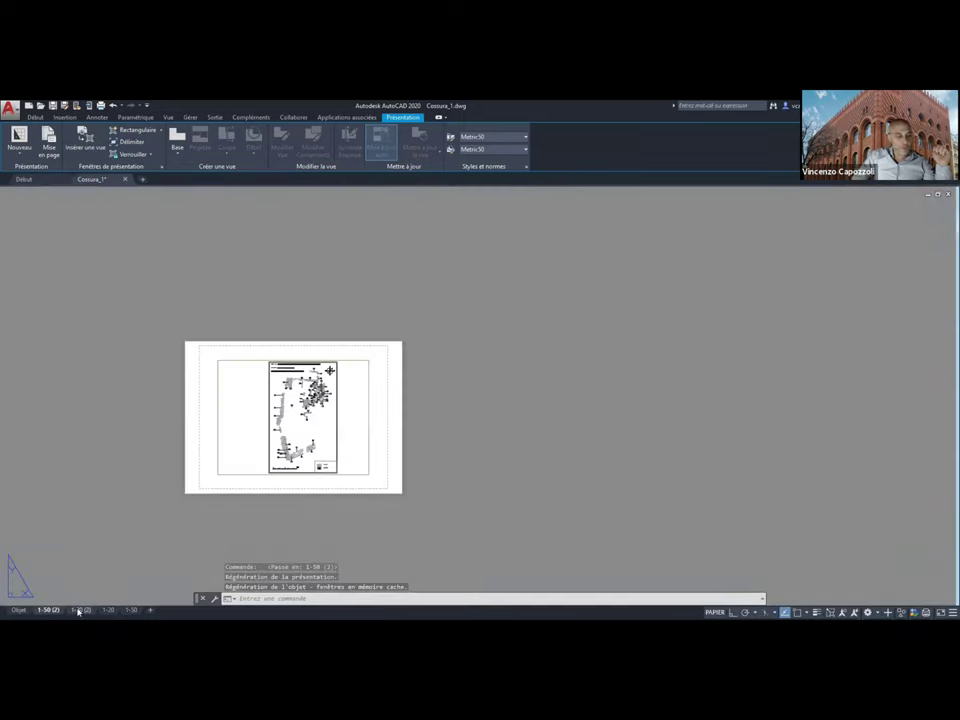
Move the 1-20 (2) and 1-50 (2) layouts to the end of the layout tabs
left_click(78, 610)
left_click_drag(95, 611, 135, 611)
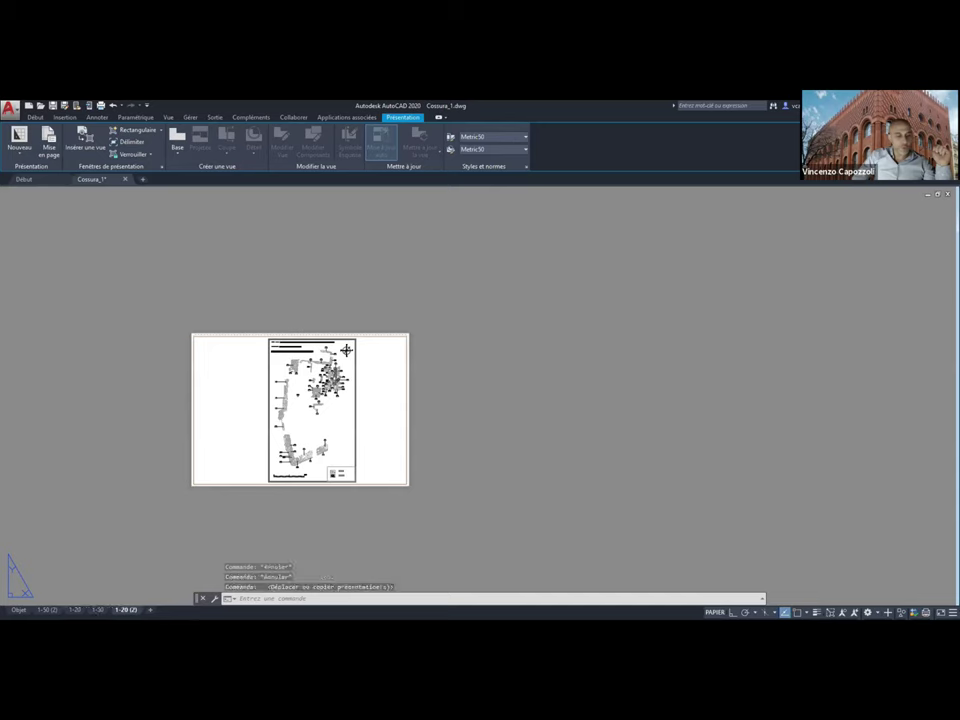
left_click(50, 610)
left_click_drag(3, 611, 138, 614)
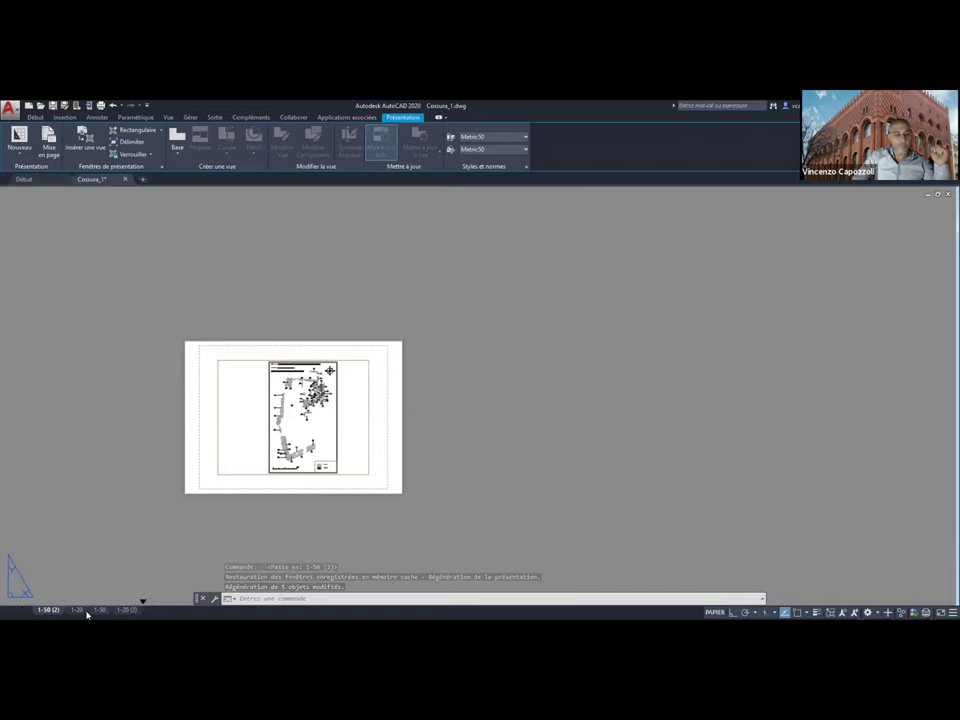
left_click(90, 612)
Rename the copied layouts 1-100 and 1-250
double_click(93, 609)
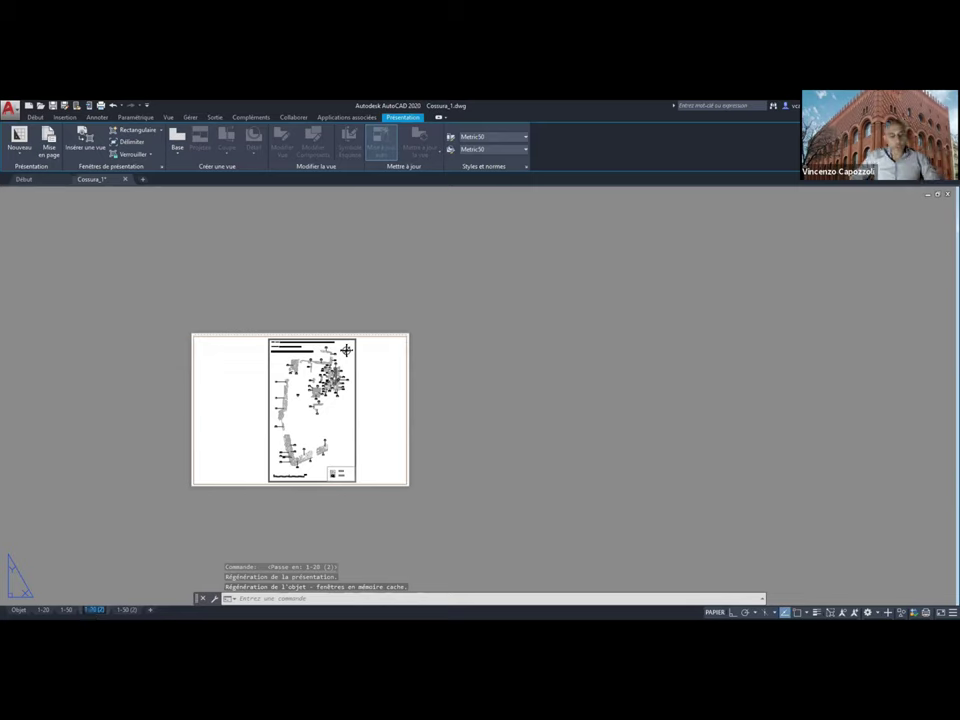
type("1-2")
key("BackSpace")
type("100")
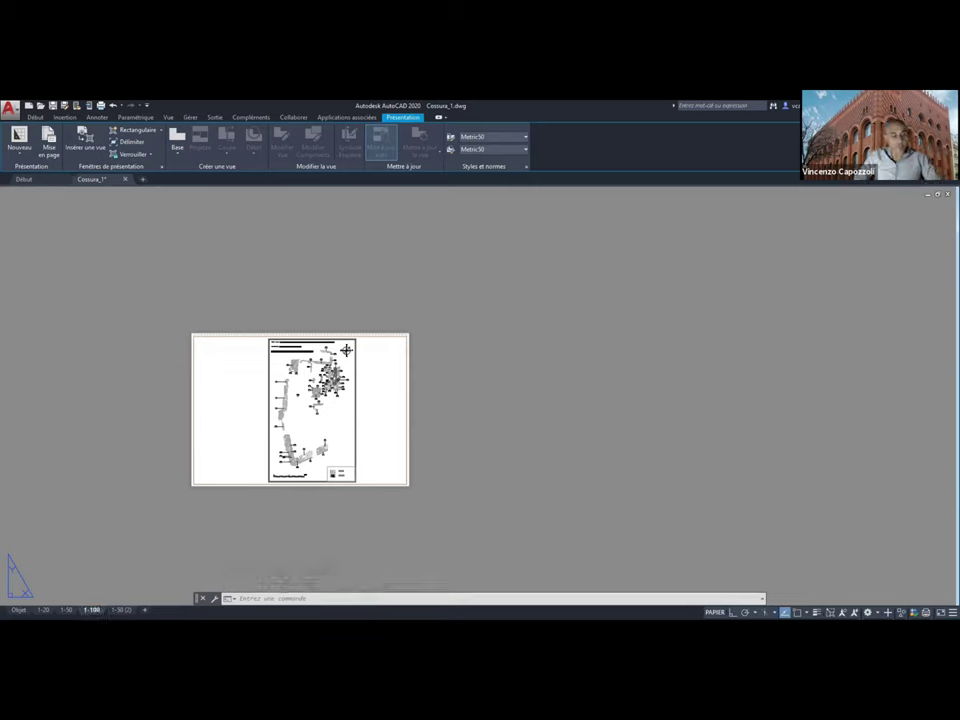
left_click(119, 610)
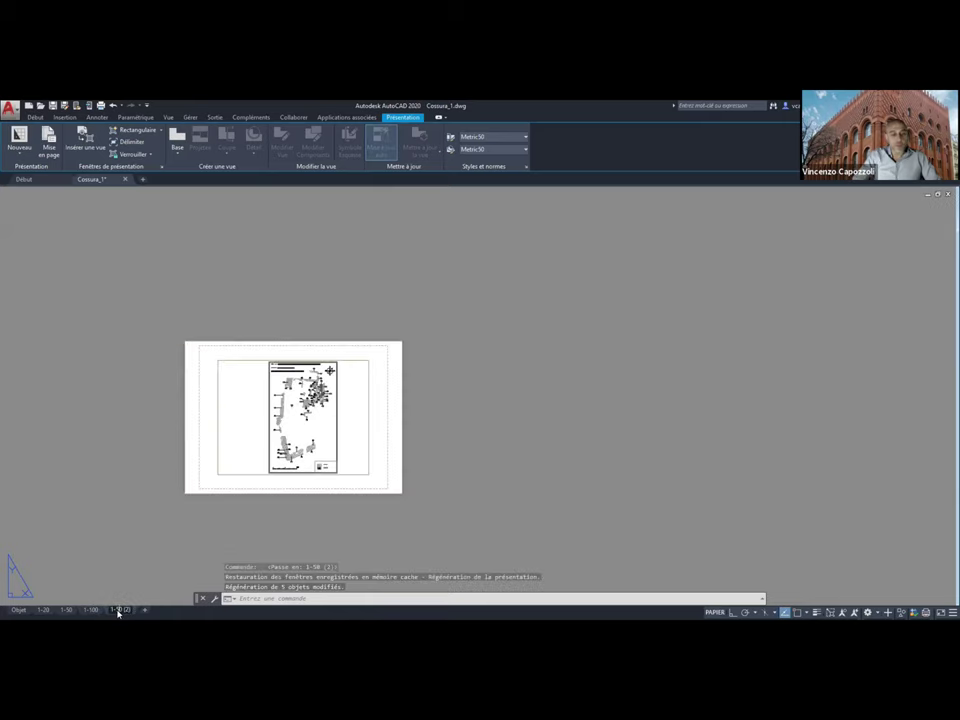
type("1-250")
key("Return")
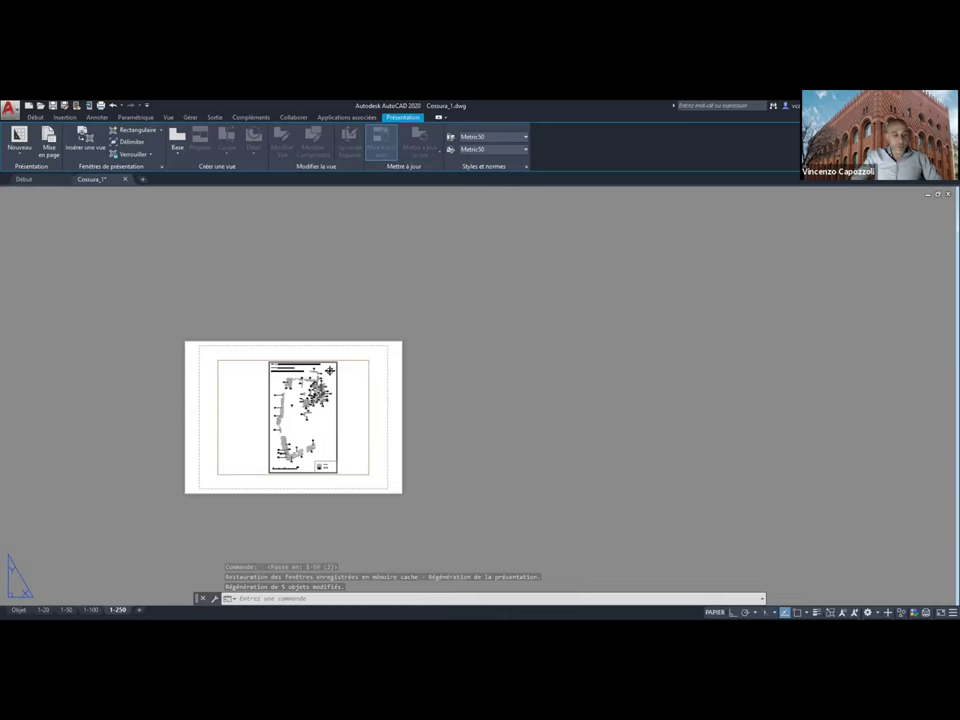
left_click(43, 609)
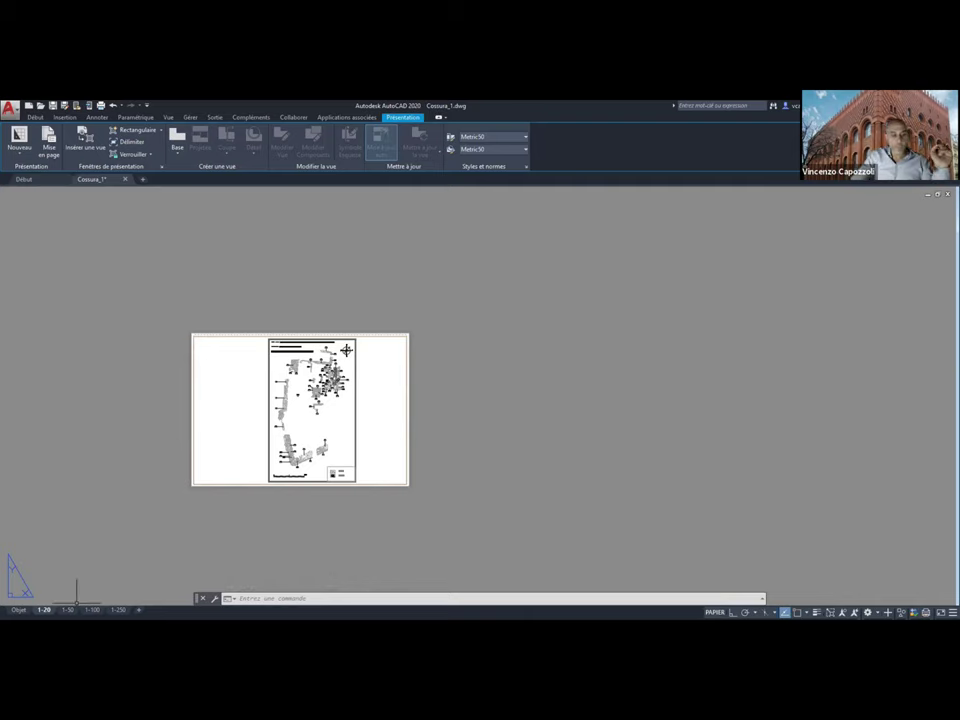
Review the 1-20 and 1-250 page setups in the Page Setup Manager without changing them
right_click(45, 609)
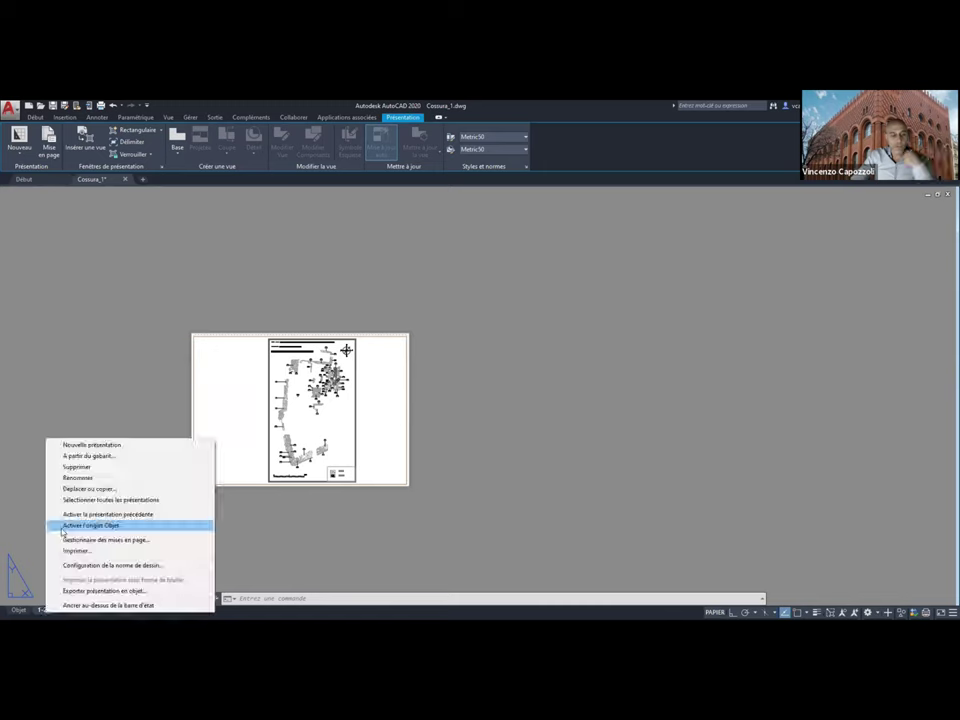
left_click(124, 540)
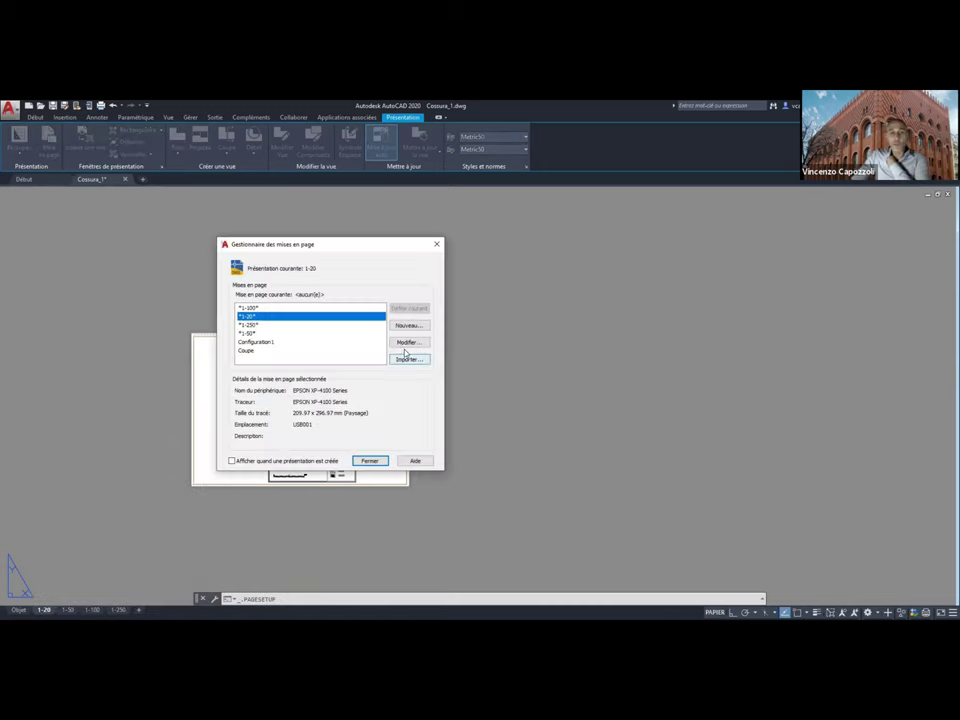
left_click(405, 342)
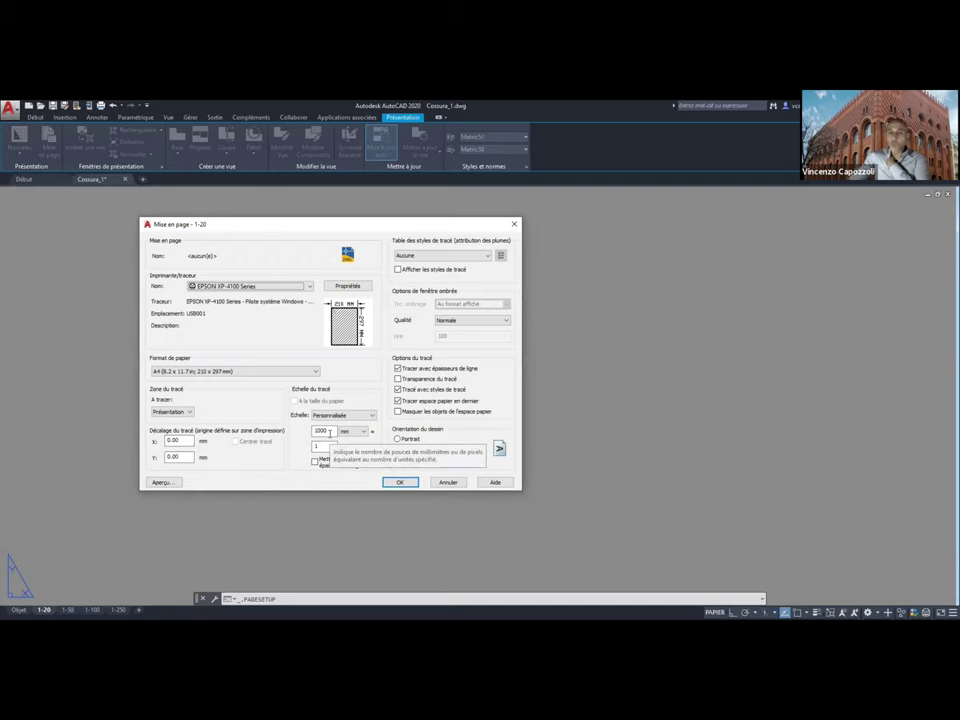
key("Escape")
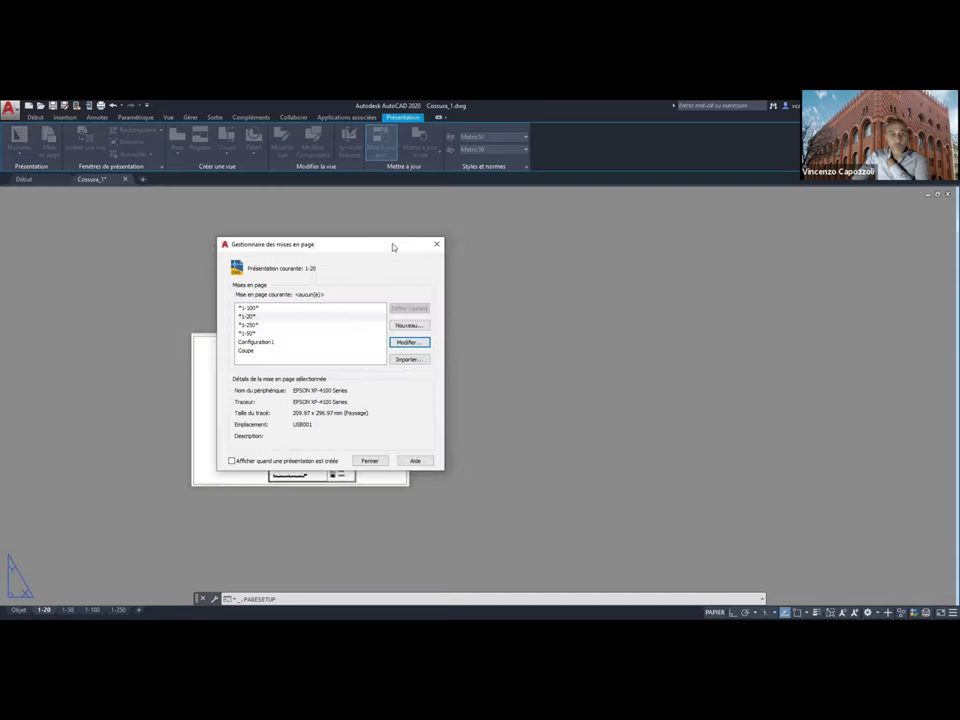
left_click(252, 324)
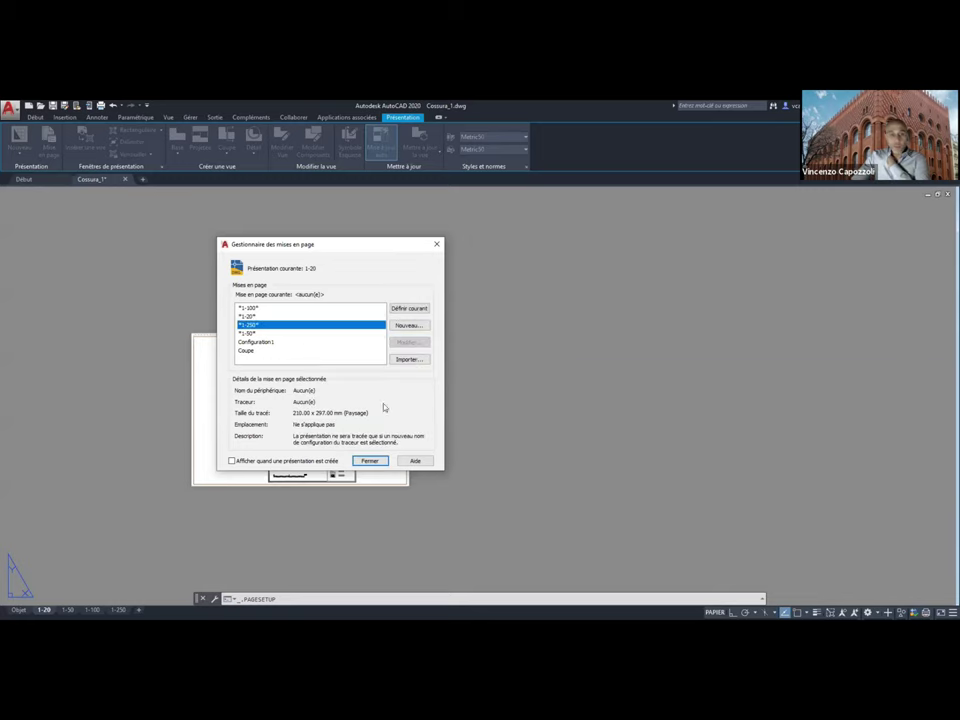
left_click(378, 465)
Change the 1-50 layout's page setup plot scale to 1000 mm = 1 unit
left_click(67, 609)
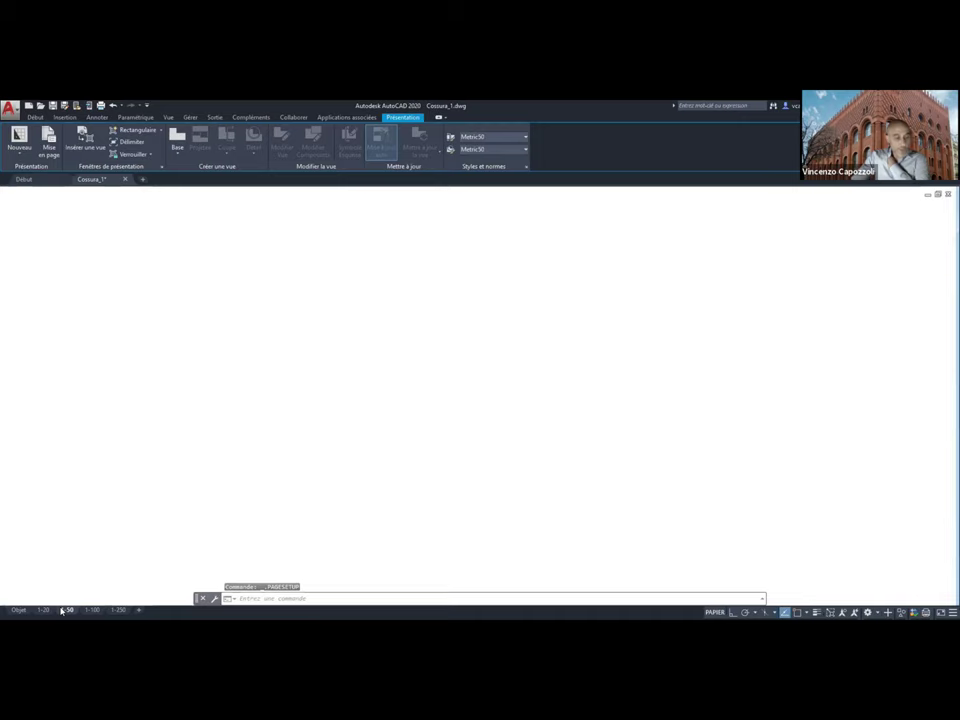
right_click(67, 609)
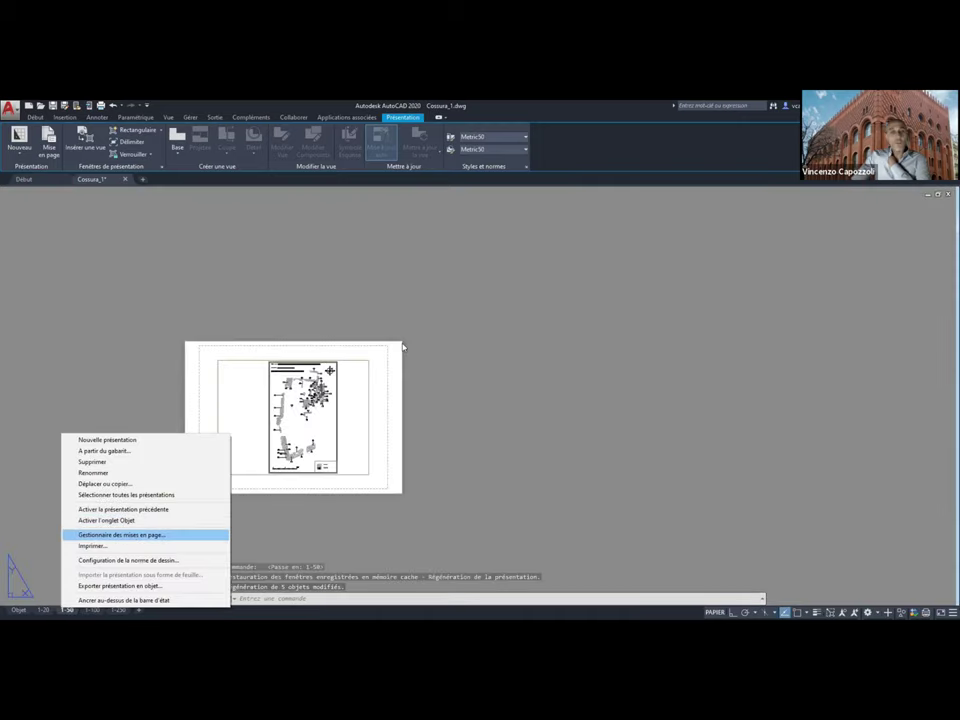
left_click(121, 535)
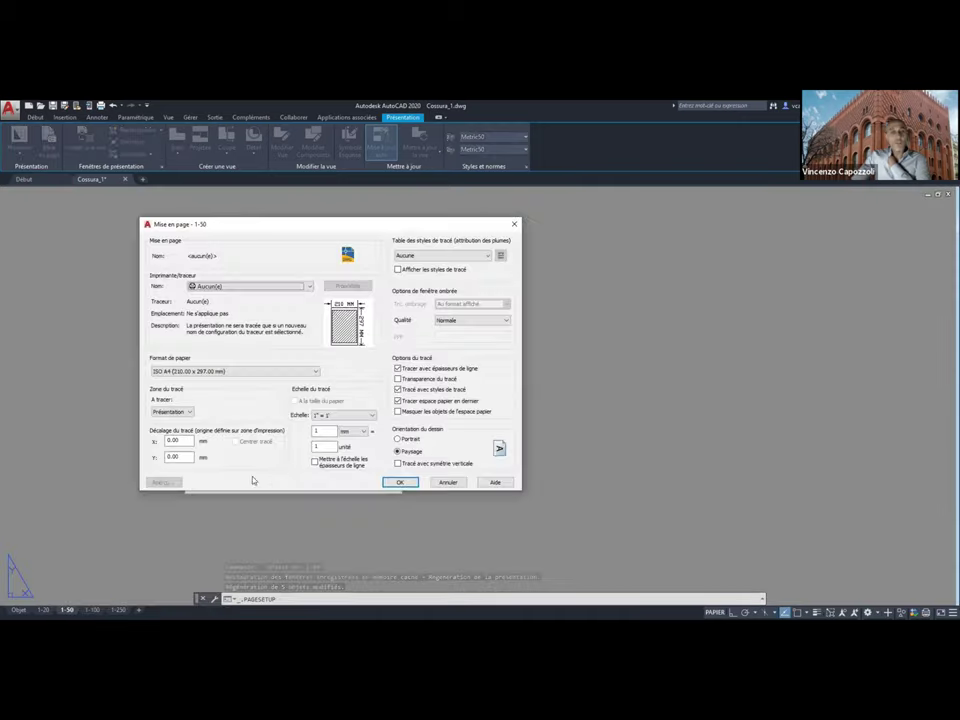
double_click(328, 434)
type("1000")
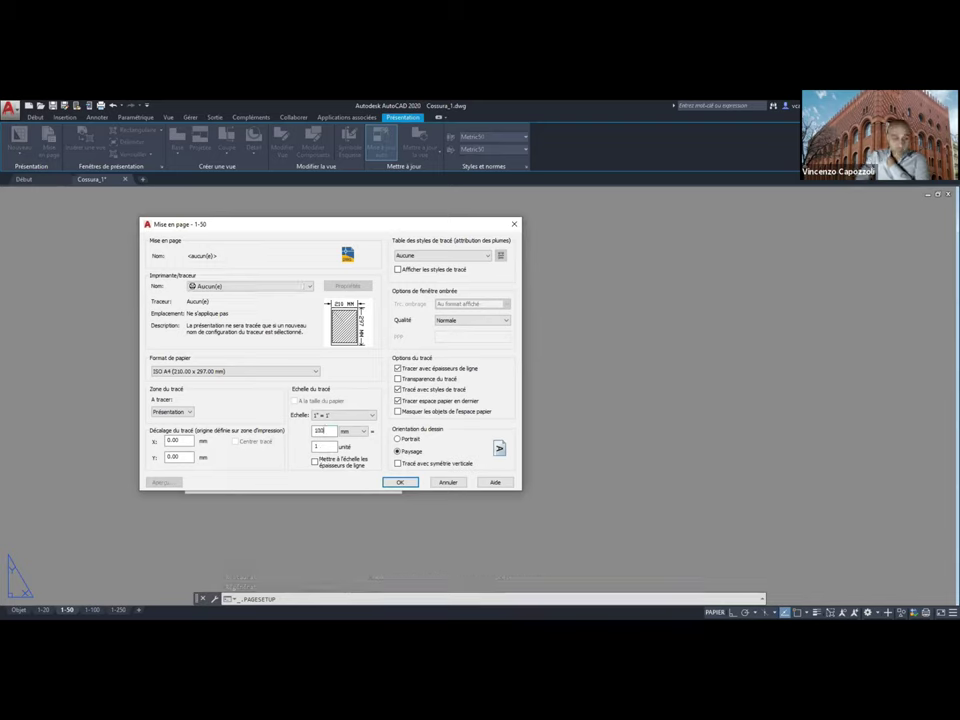
left_click(400, 482)
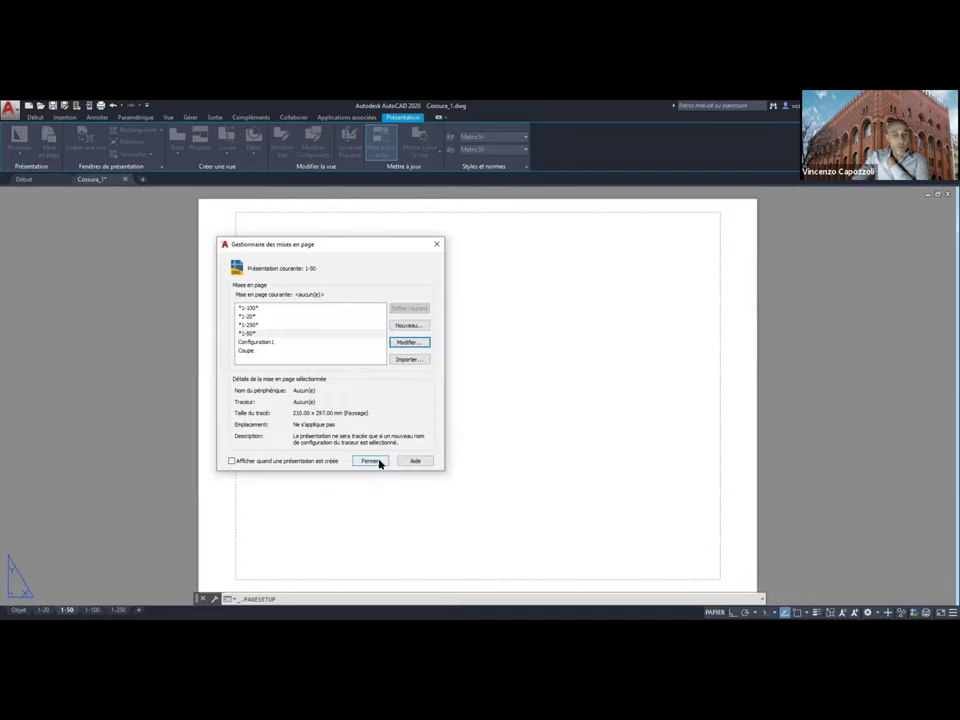
left_click(372, 461)
left_click(96, 610)
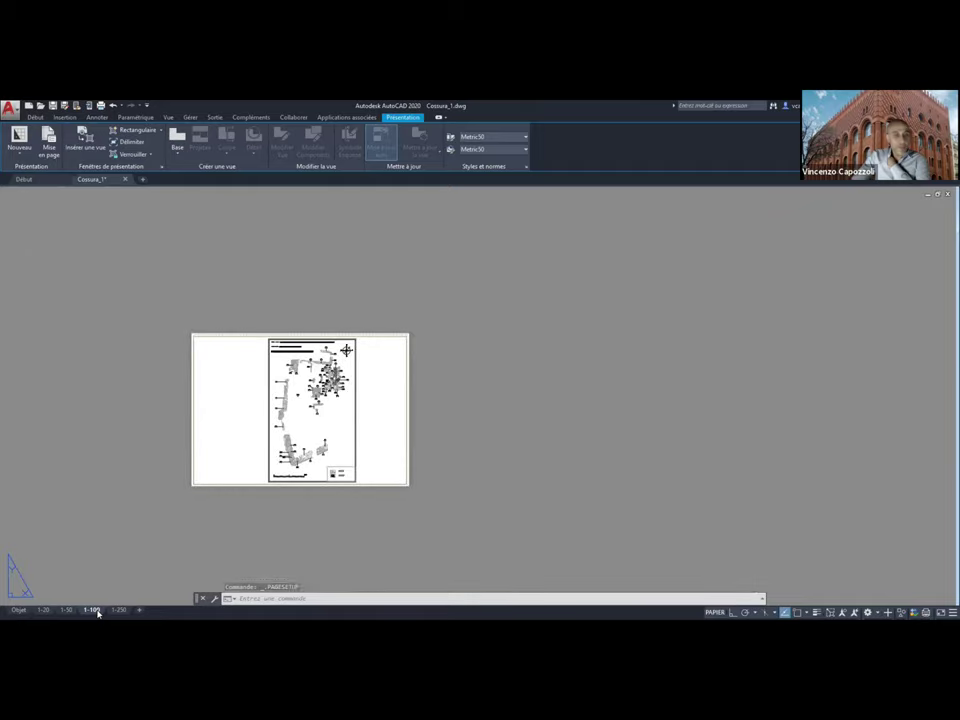
Check and confirm the 1-100 layout's page setup without changes
left_click(195, 591)
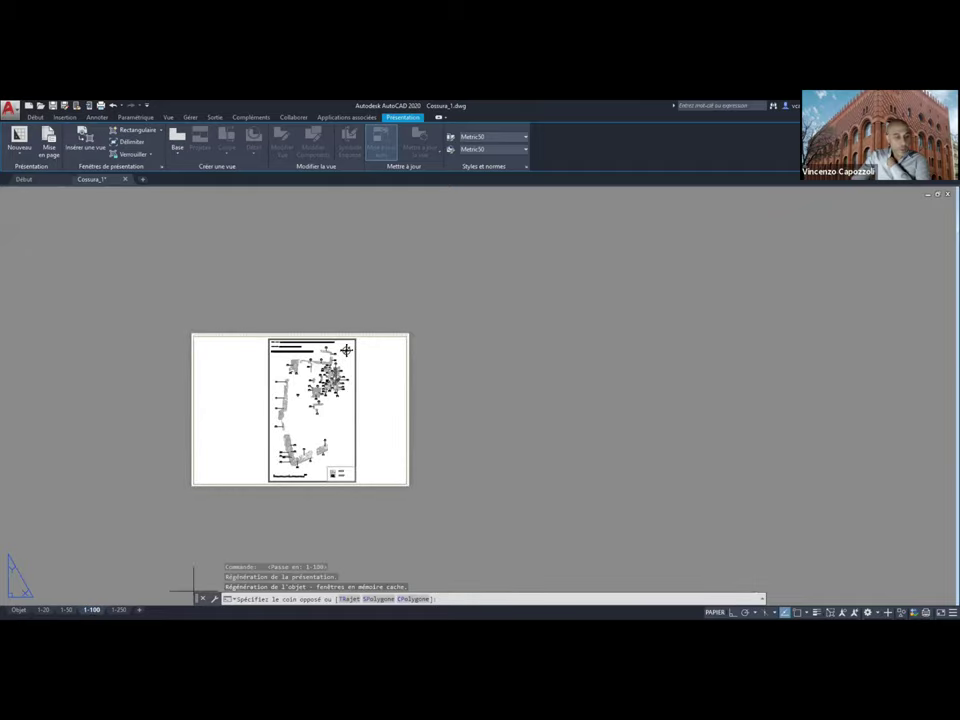
left_click(105, 602)
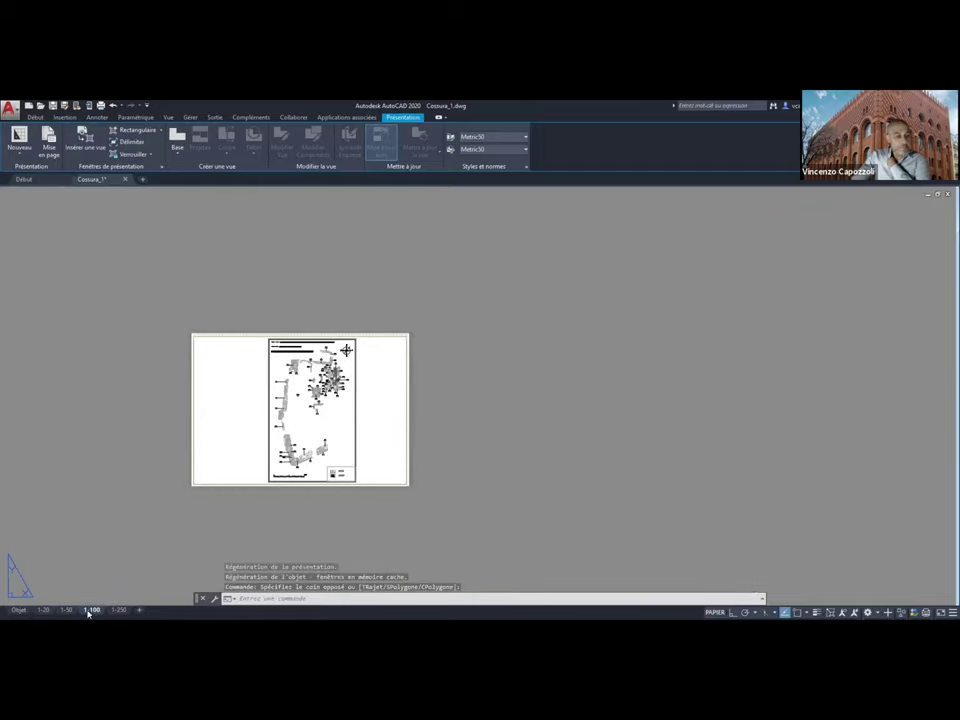
right_click(88, 613)
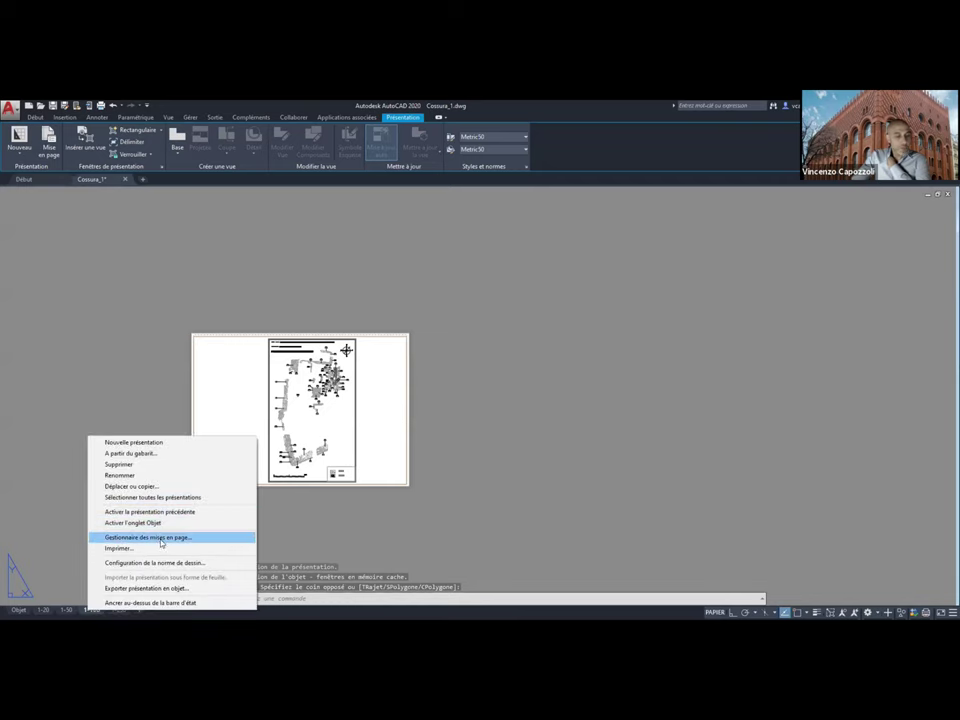
left_click(161, 541)
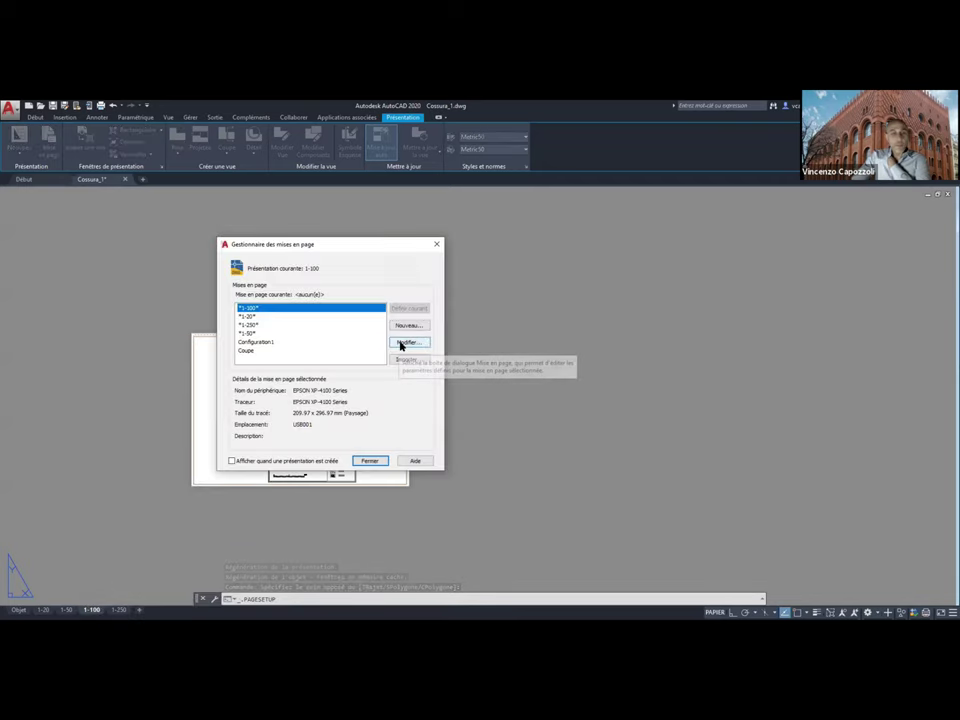
left_click(401, 345)
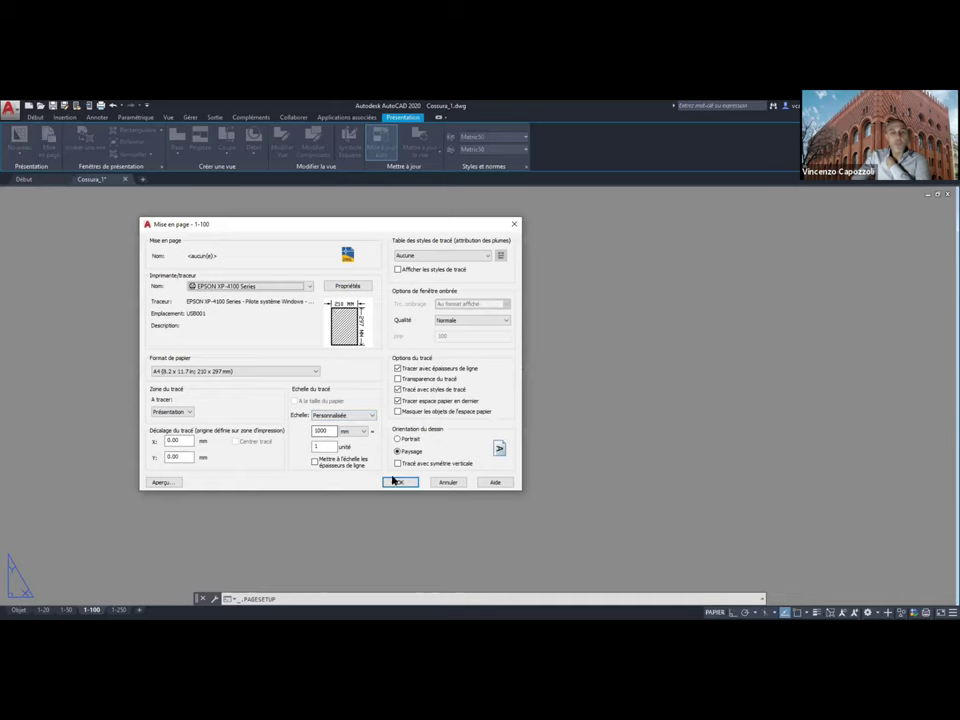
left_click(400, 484)
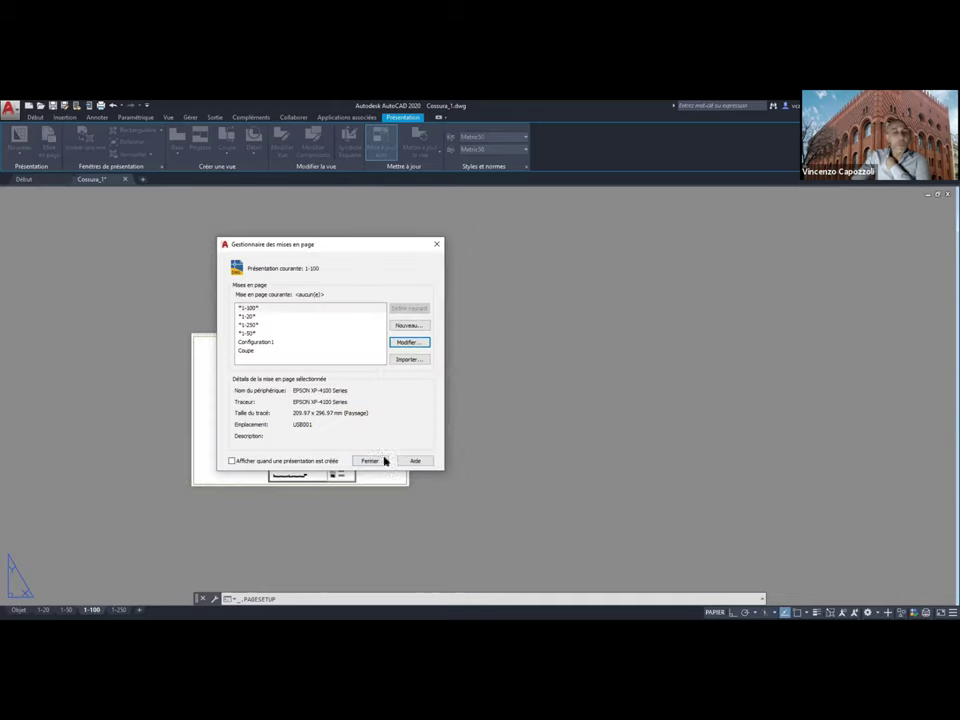
left_click(368, 459)
Set the 1-250 layout's page setup to plot at 1000 mm per unit, then return to 1-20
left_click(119, 610)
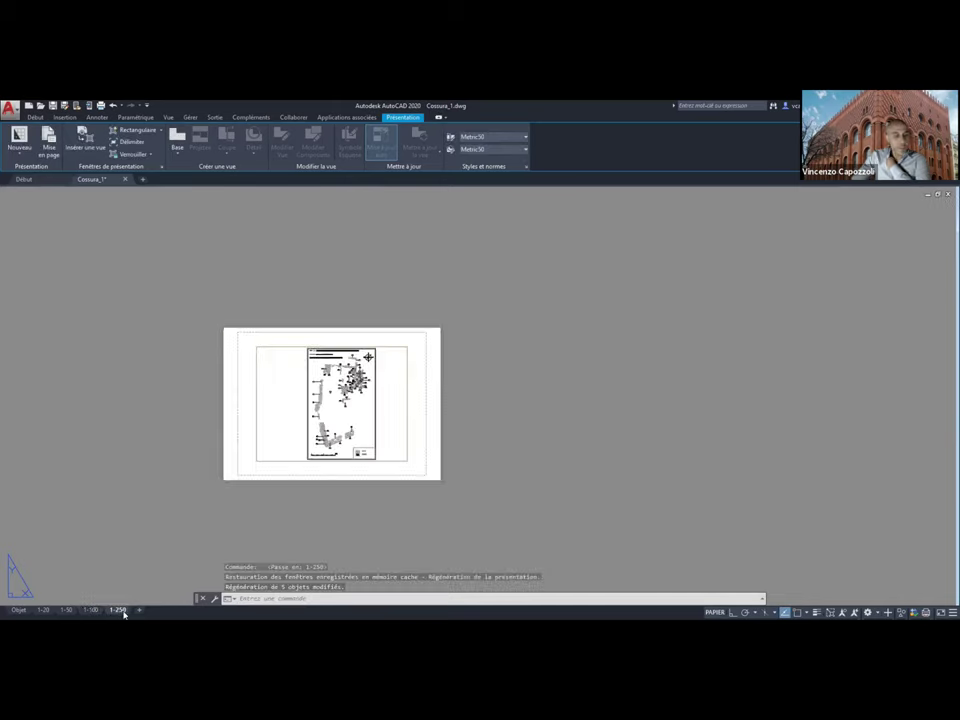
right_click(124, 614)
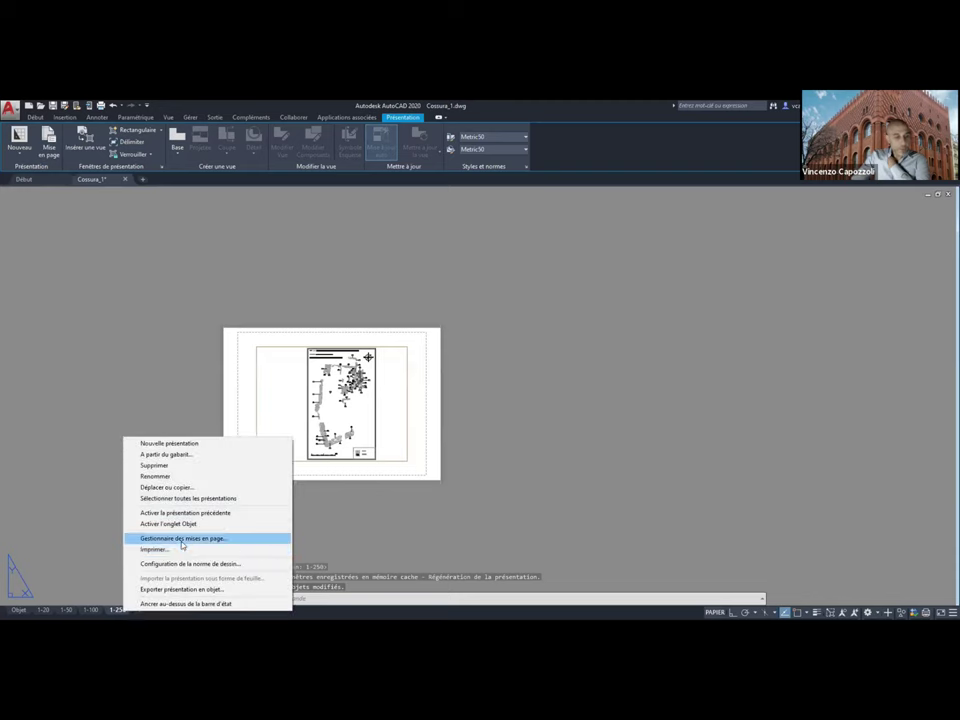
left_click(183, 539)
left_click(408, 343)
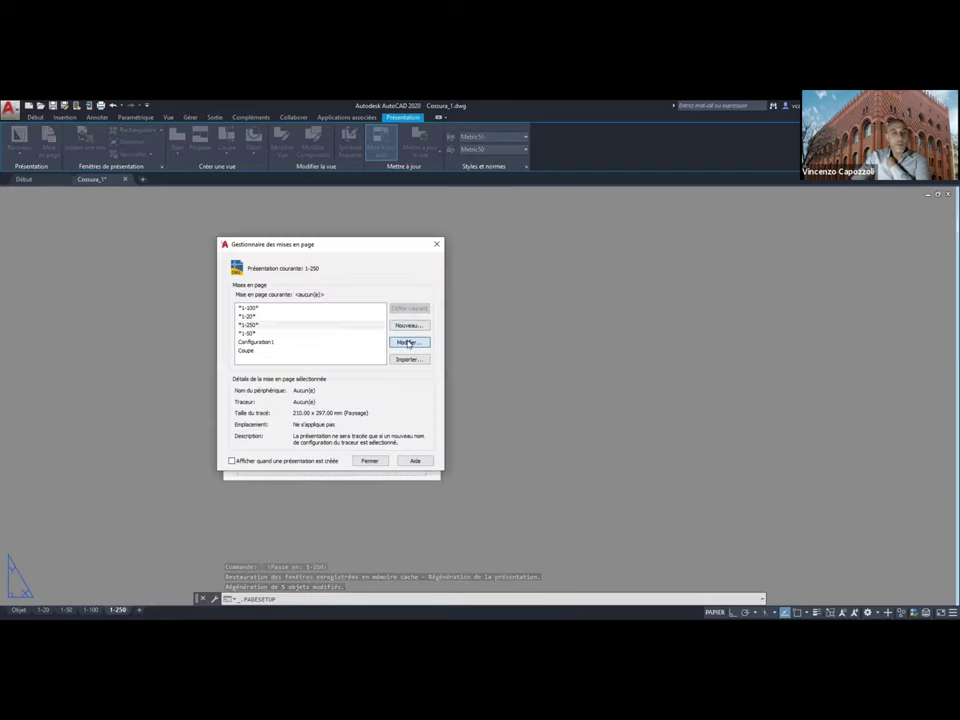
double_click(325, 430)
type("1000")
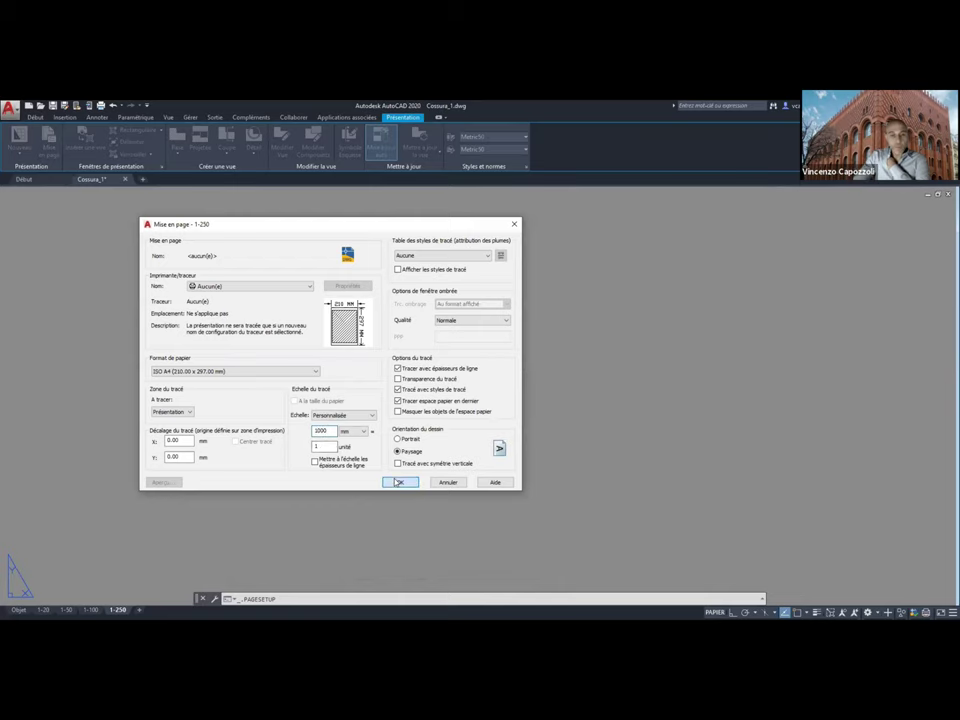
left_click(399, 482)
left_click(381, 463)
left_click(67, 609)
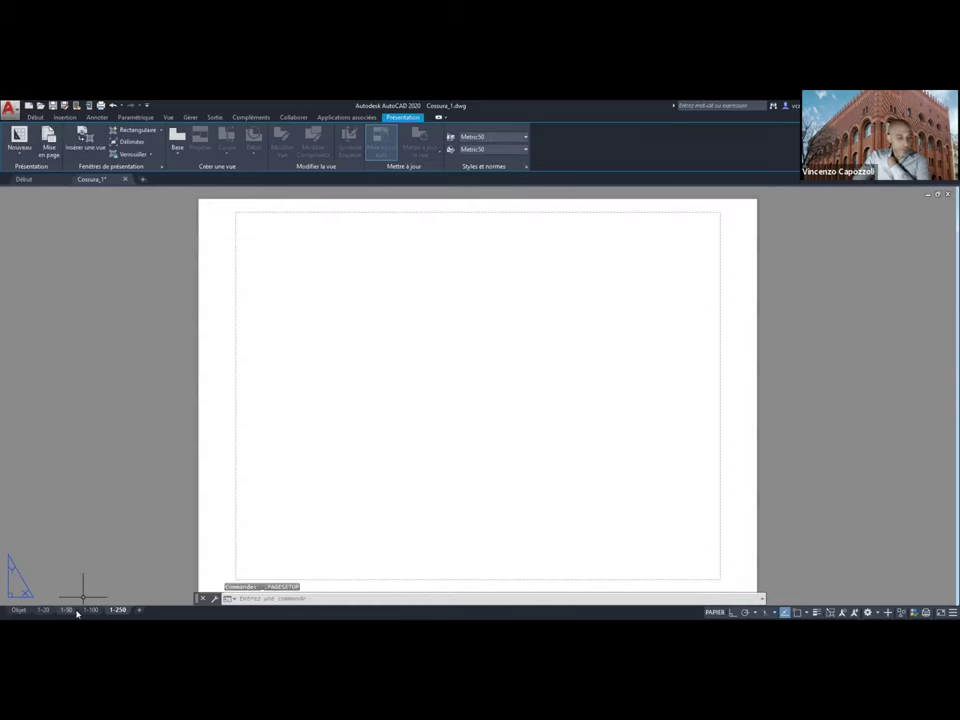
left_click(43, 609)
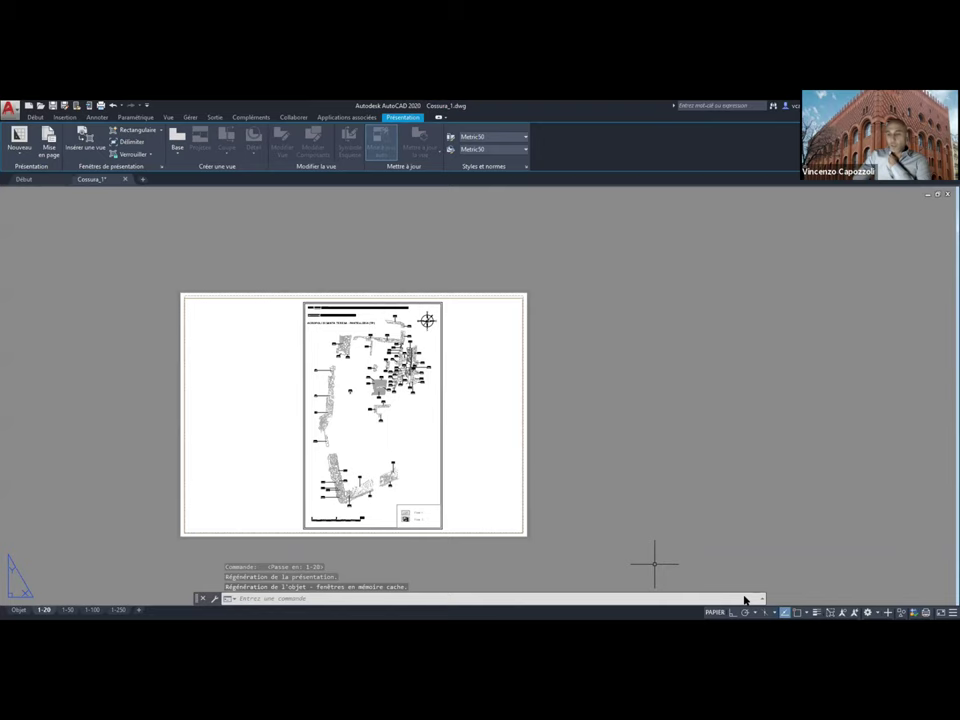
Set the 1-20 layout's viewport scale to 1:20
left_click(714, 612)
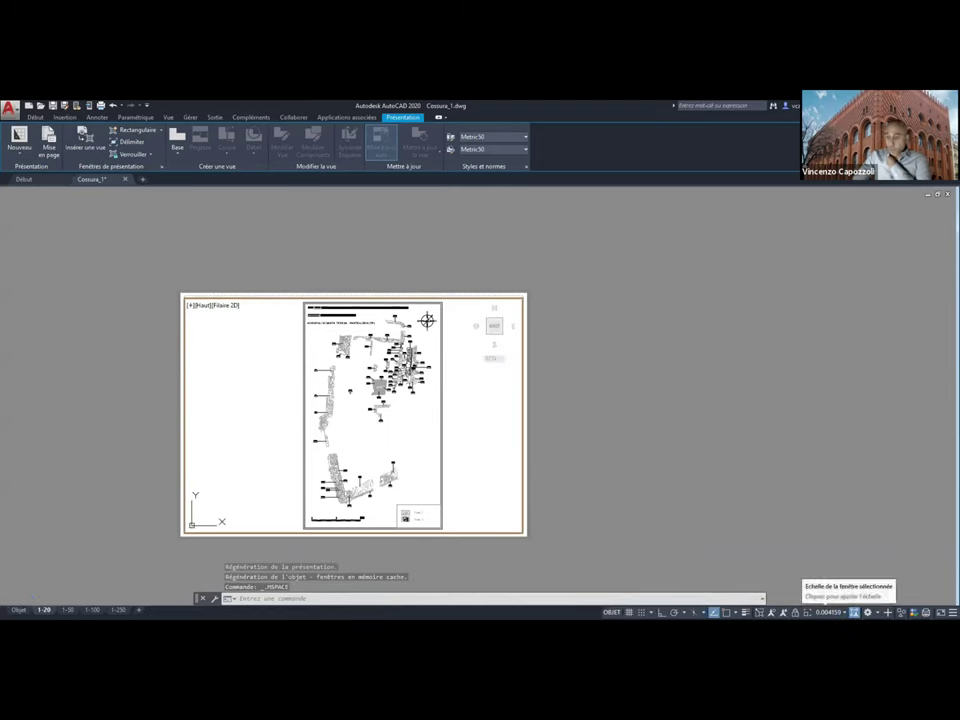
left_click(853, 612)
scroll(842, 557, "down", 5)
scroll(842, 557, "down", 2)
scroll(842, 557, "down", 1)
scroll(840, 560, "down", 1)
scroll(833, 566, "down", 2)
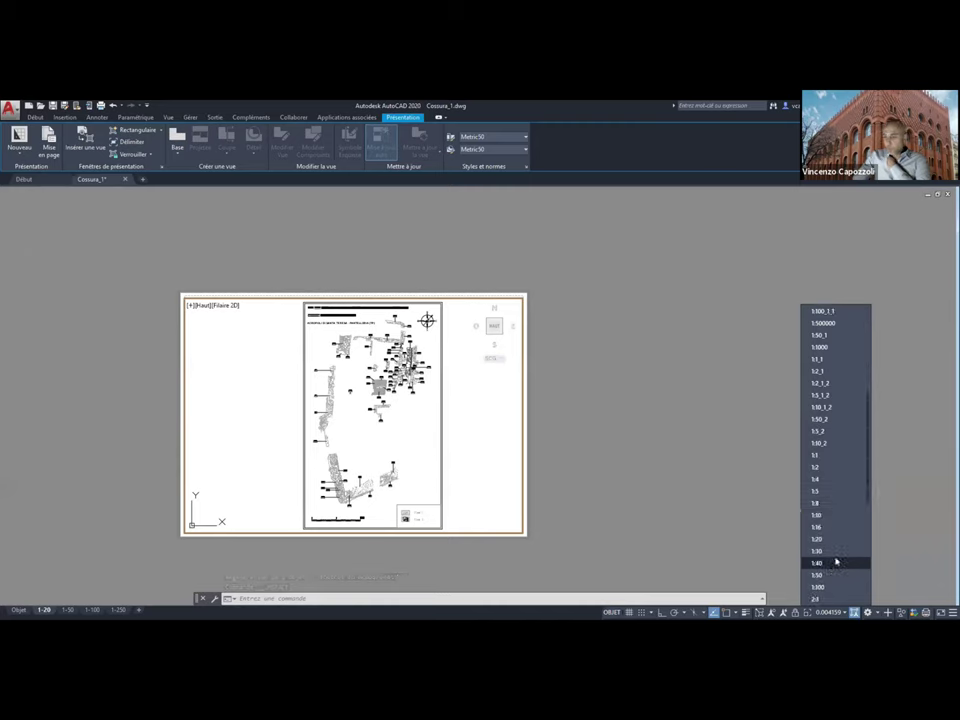
left_click(835, 540)
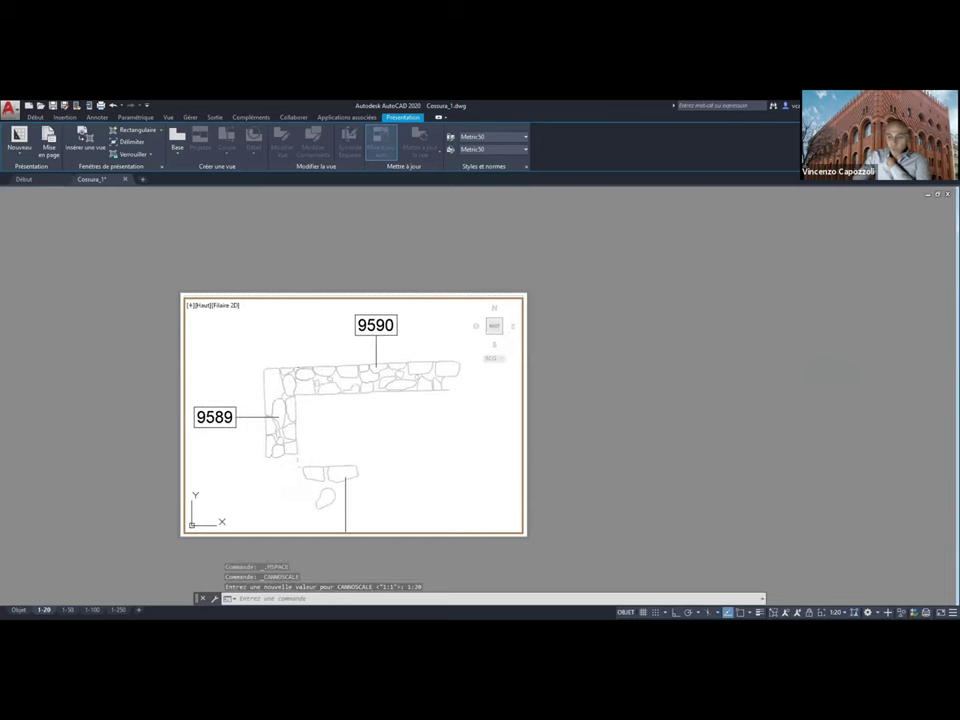
Set the 1-50 layout's viewport to 1:50, pan the plan, and return to paper space
left_click(67, 609)
middle_click_drag(245, 233, 146, 246)
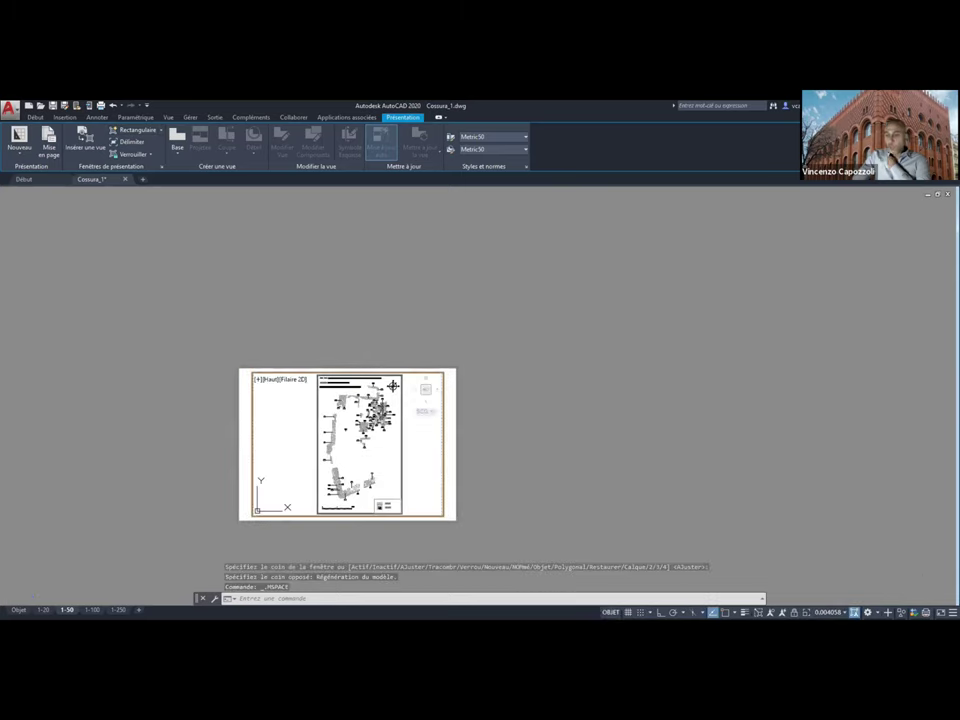
left_click(845, 612)
scroll(830, 545, "down", 2)
scroll(822, 550, "down", 2)
scroll(826, 577, "down", 2)
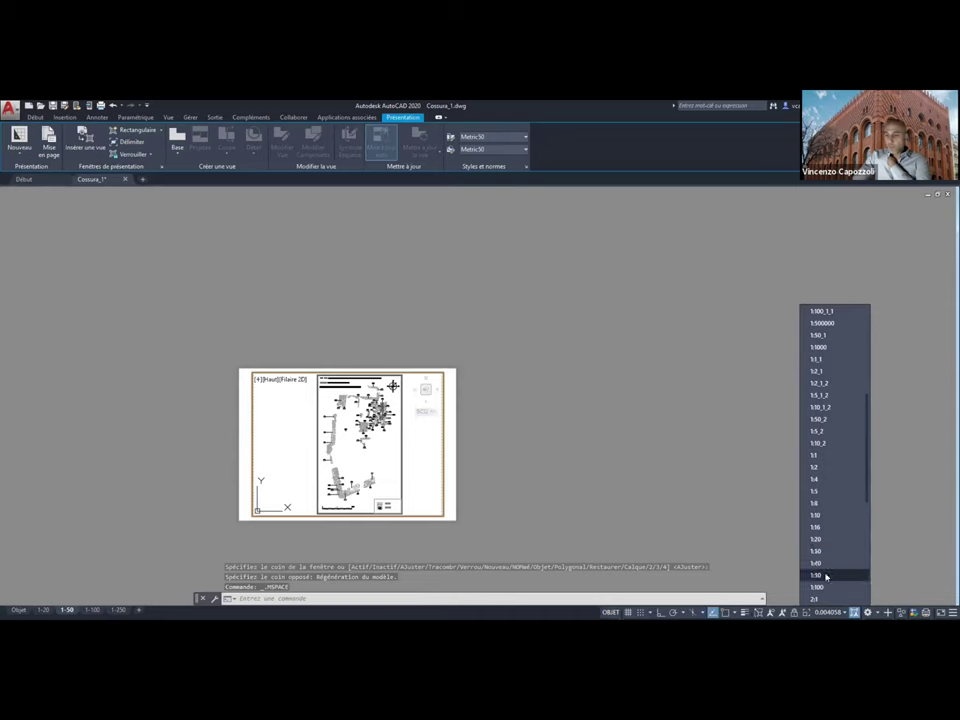
left_click(826, 577)
middle_click_drag(302, 514, 271, 512)
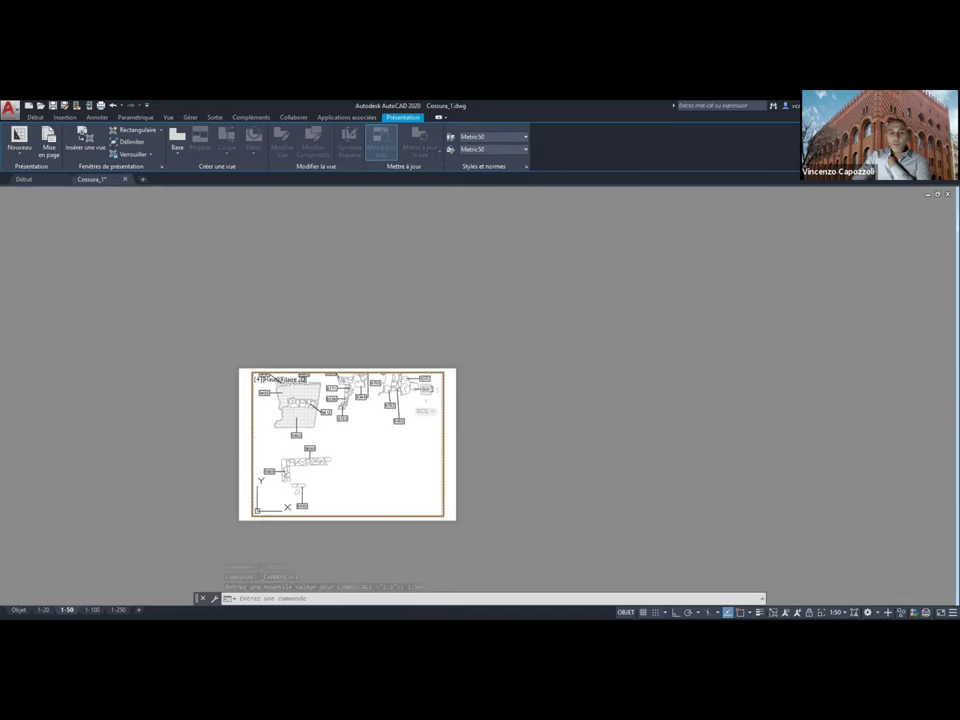
left_click(626, 612)
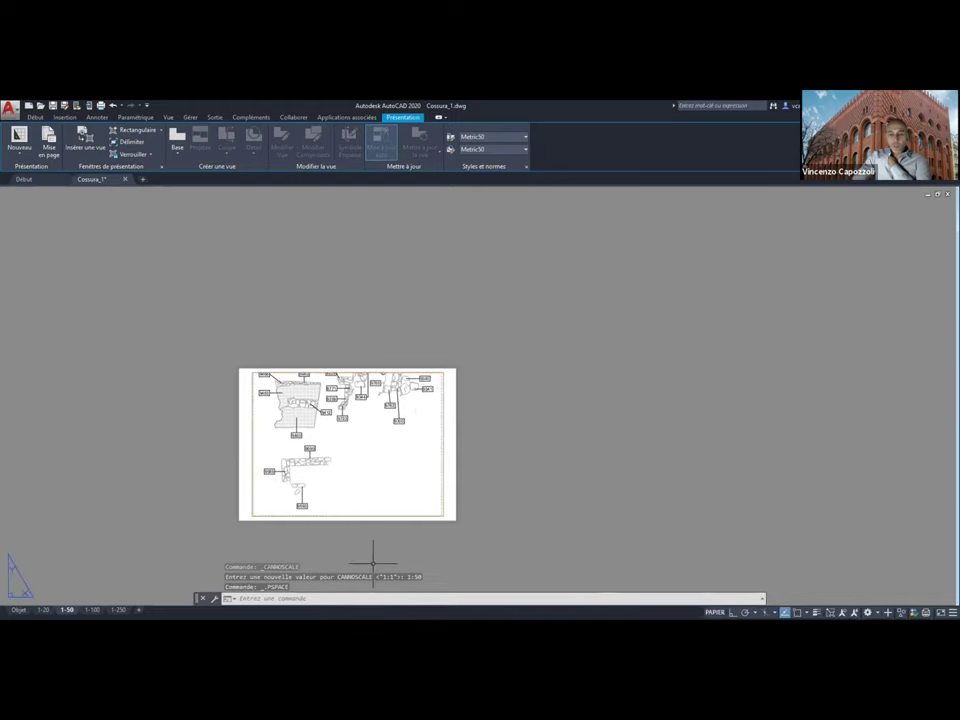
left_click(91, 610)
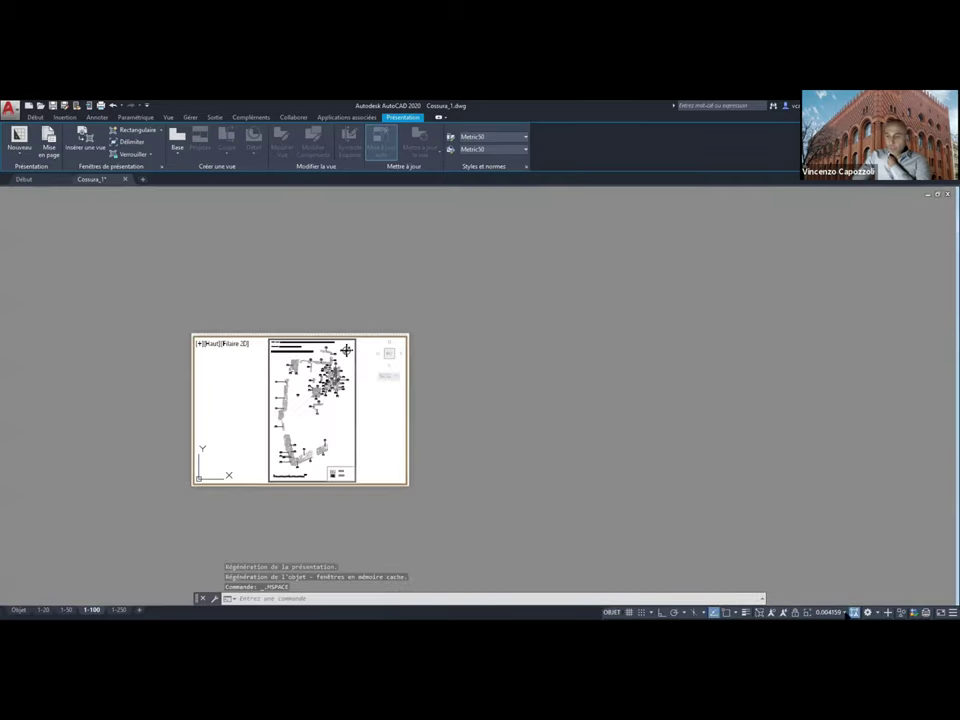
Set the 1-100 viewport to 1:100, centre the site plan, and return to paper space
left_click(852, 614)
scroll(834, 534, "down", 3)
scroll(834, 534, "down", 3)
scroll(834, 534, "down", 3)
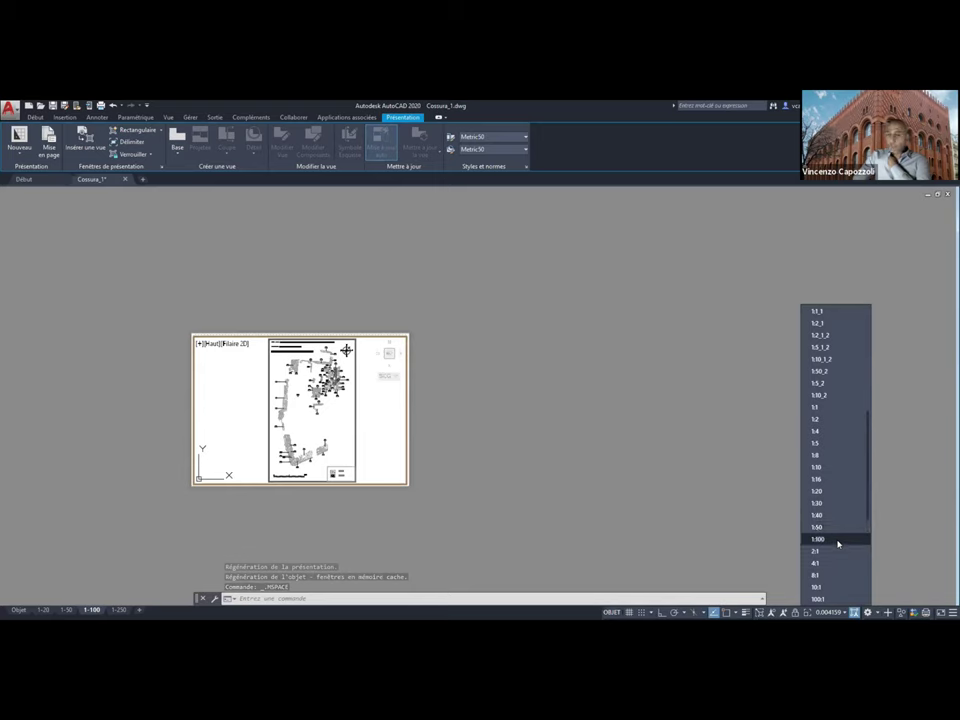
left_click(836, 540)
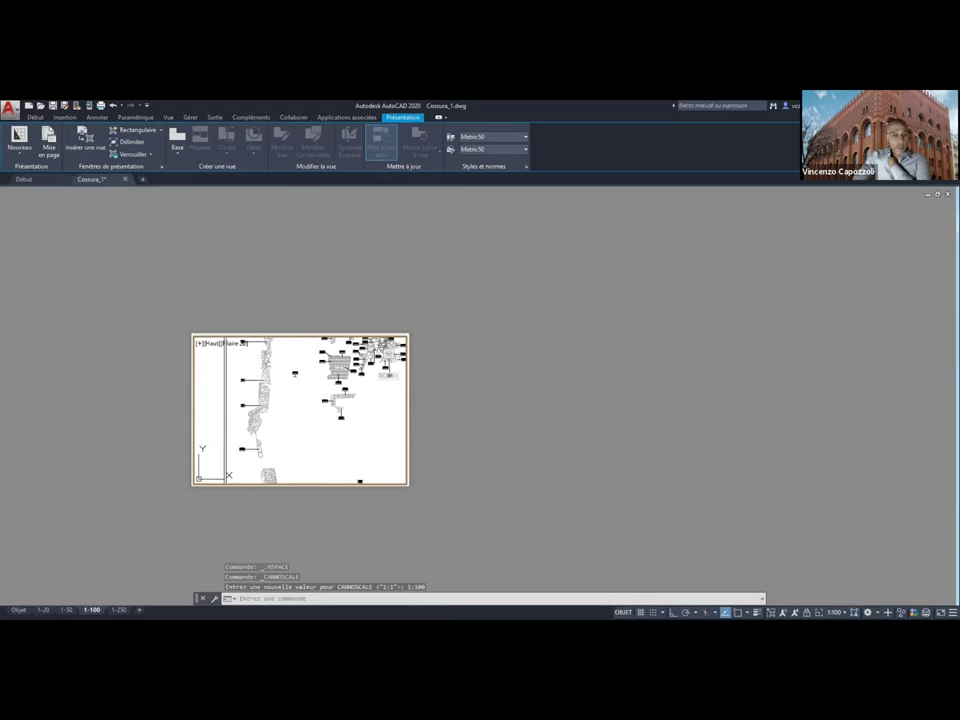
middle_click_drag(311, 403, 203, 455)
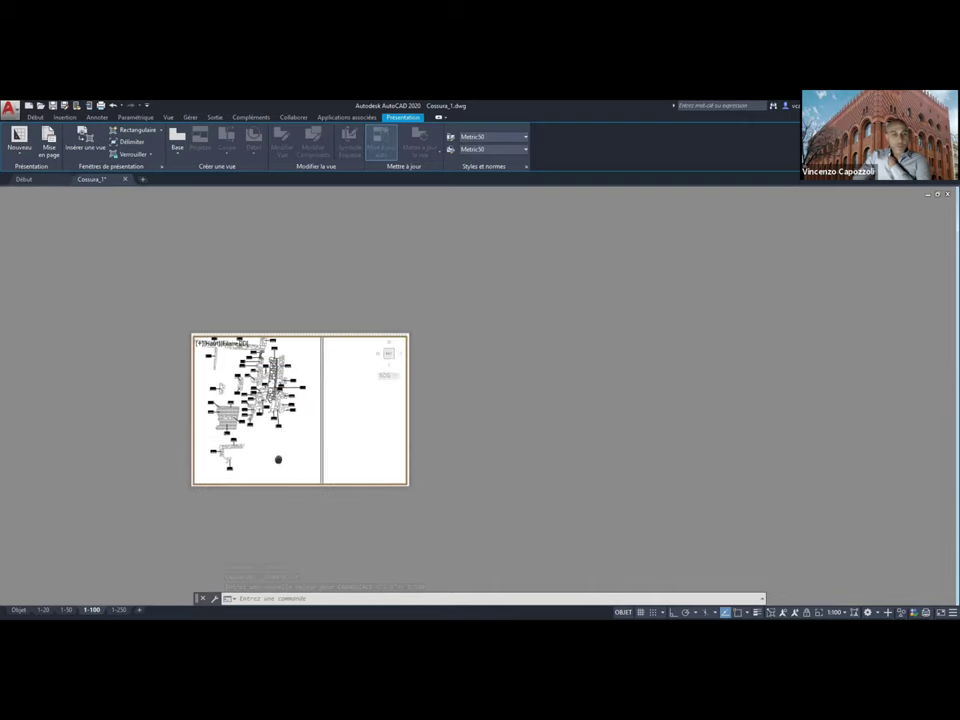
middle_click_drag(260, 410, 282, 413)
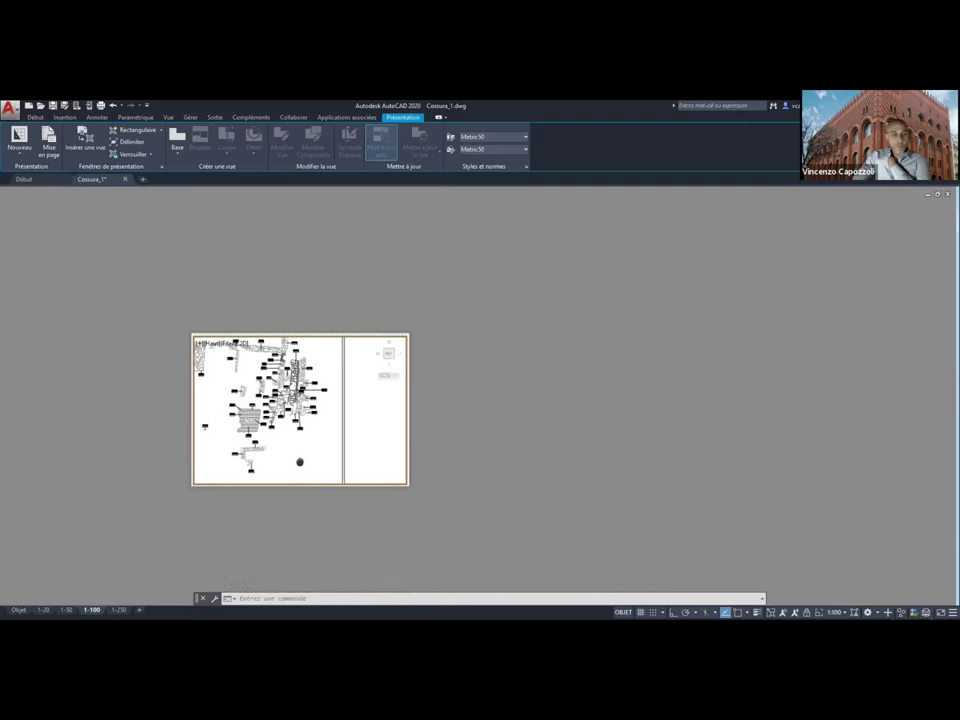
left_click(624, 611)
Review the 1-20 and 1-50 layouts, ending on 1-20
scroll(282, 466, "up", 2)
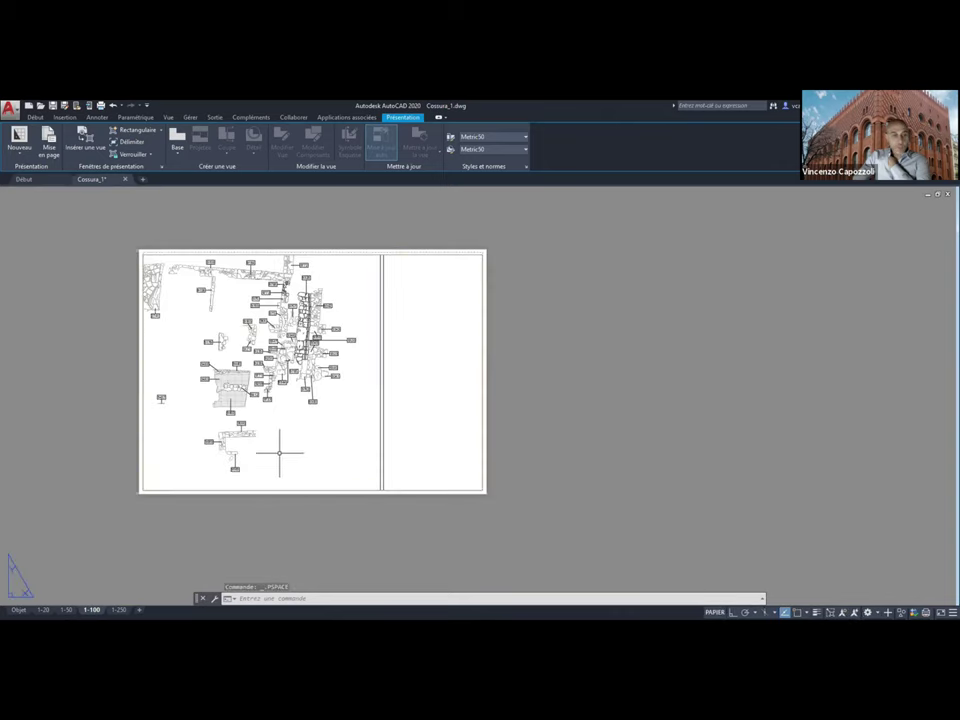
left_click(44, 610)
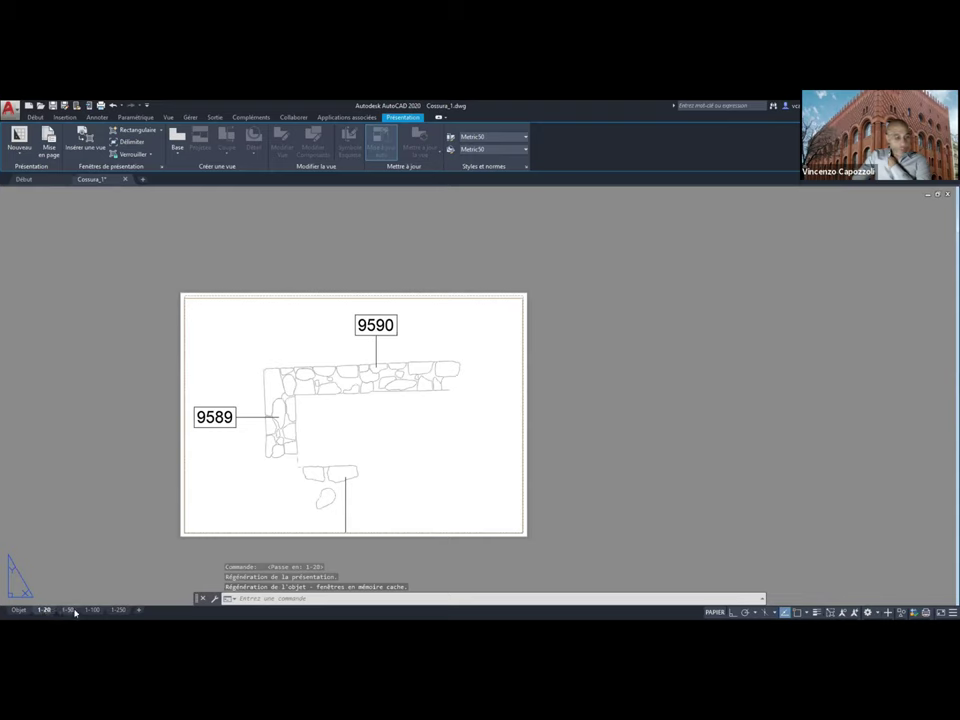
left_click(67, 610)
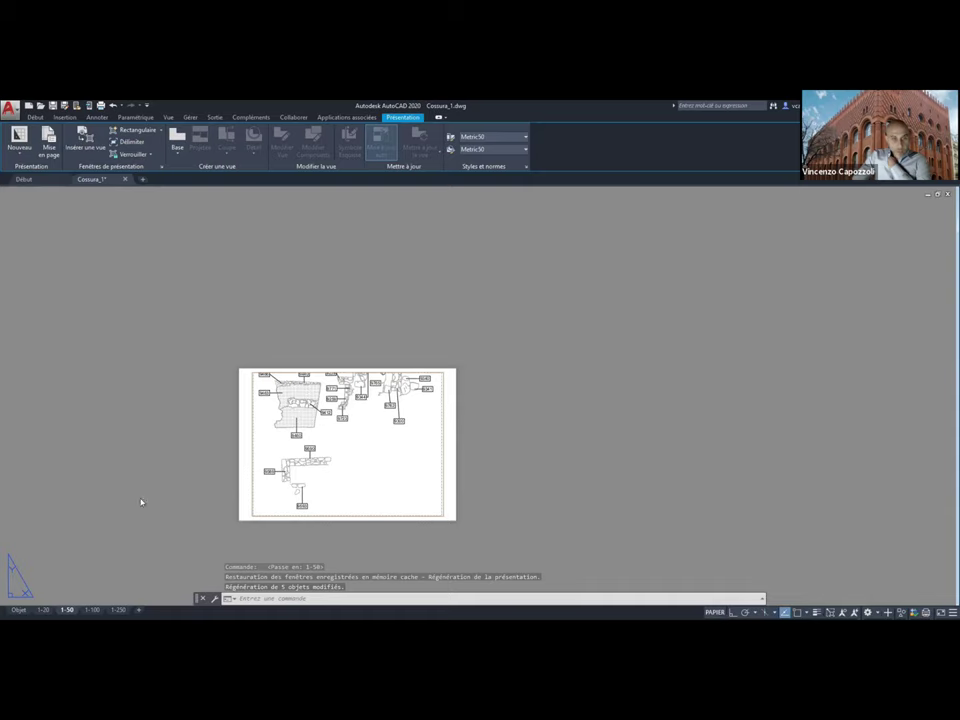
left_click(44, 610)
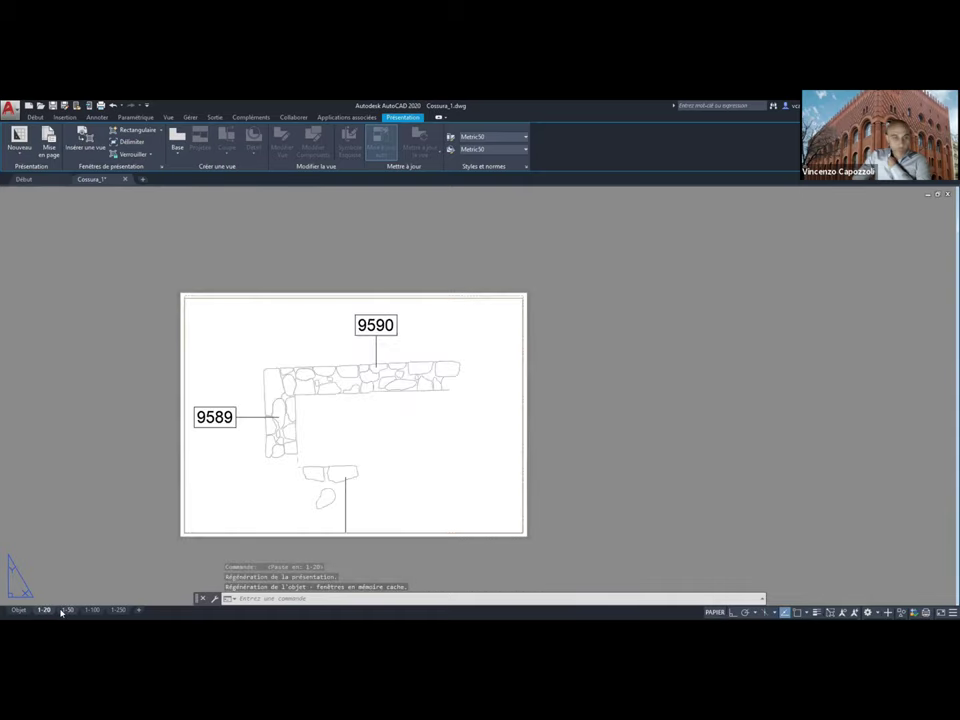
Check the 1-50, 1-20 and 1-100 layouts, finishing zoomed out on the 1-250 sheet
left_click(64, 610)
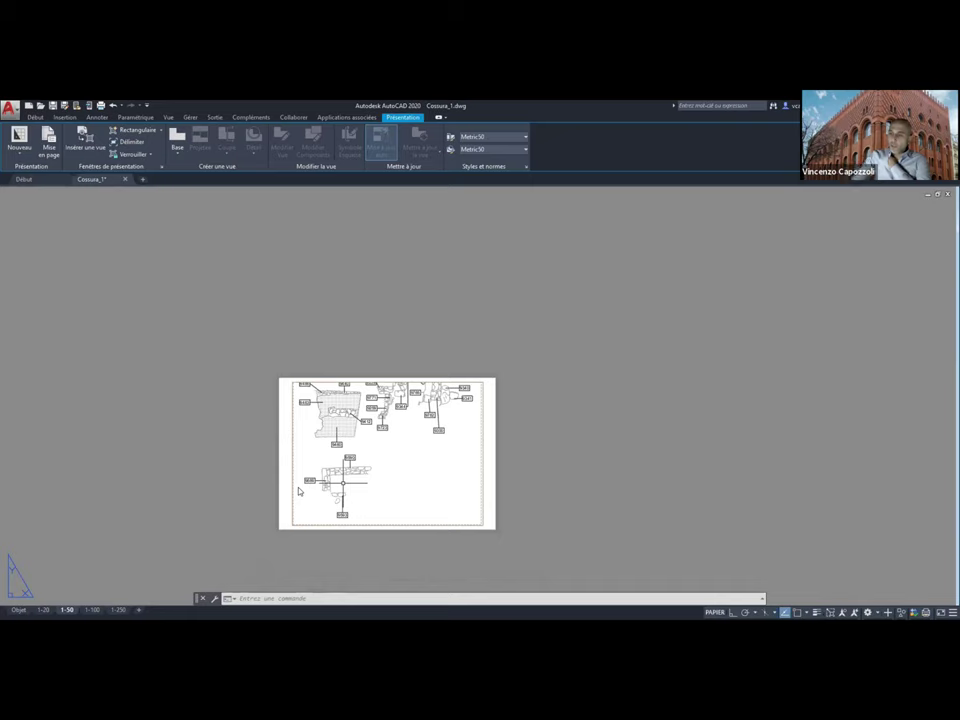
left_click(44, 610)
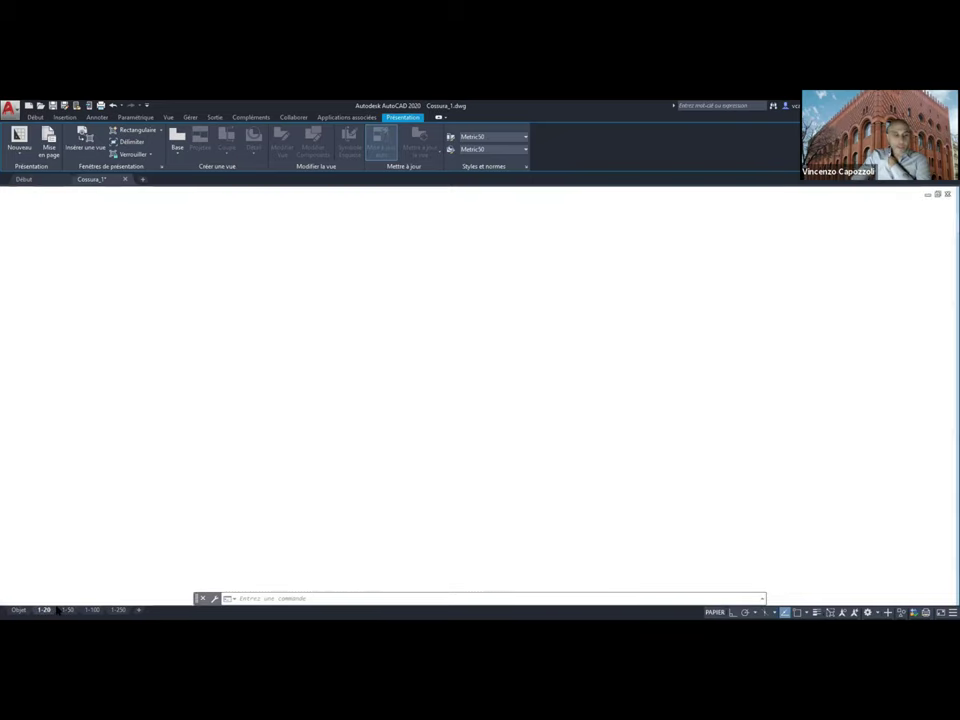
left_click(67, 610)
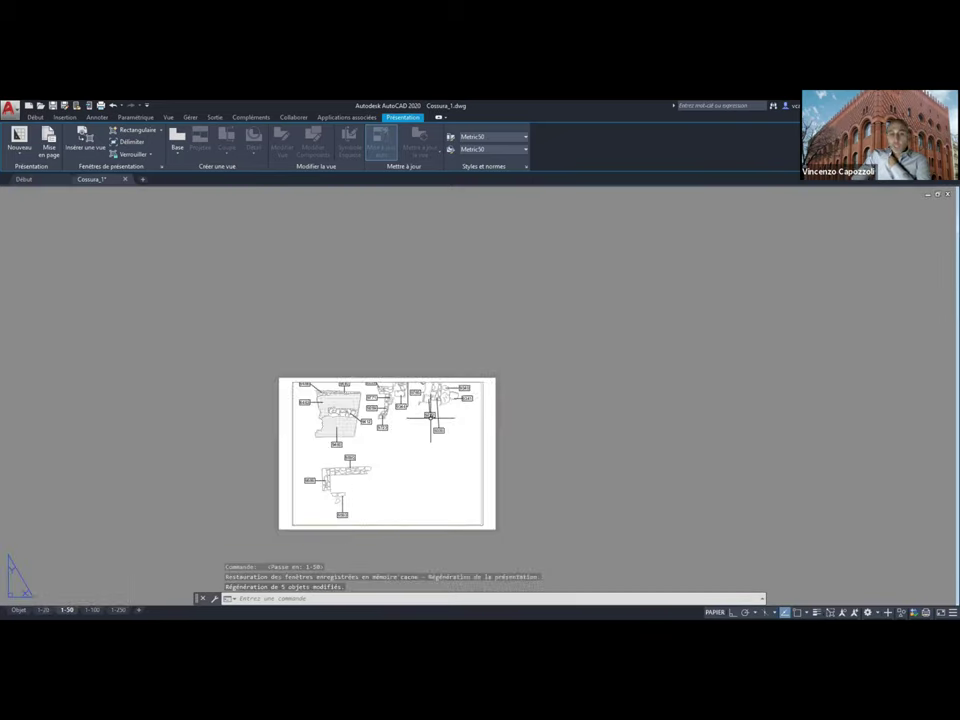
left_click(92, 610)
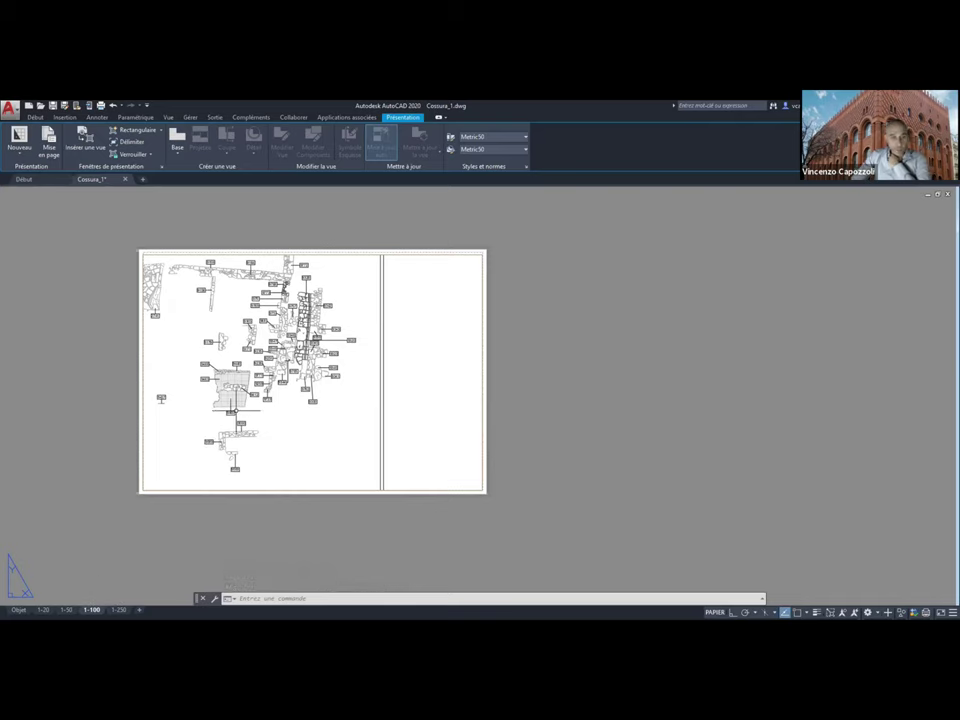
left_click(118, 609)
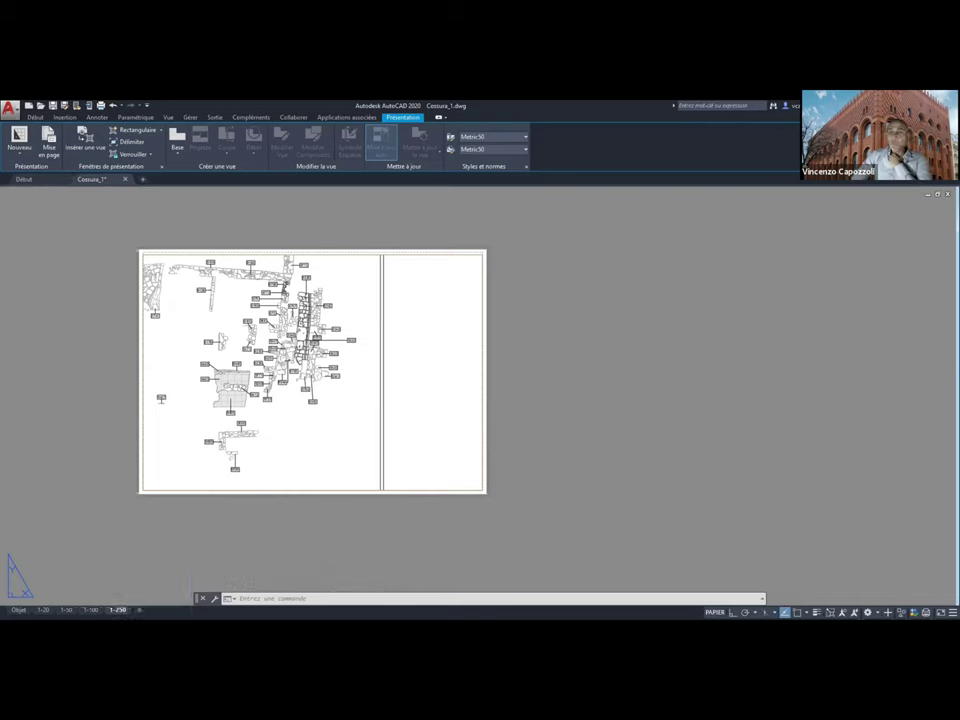
scroll(145, 582, "down", 3)
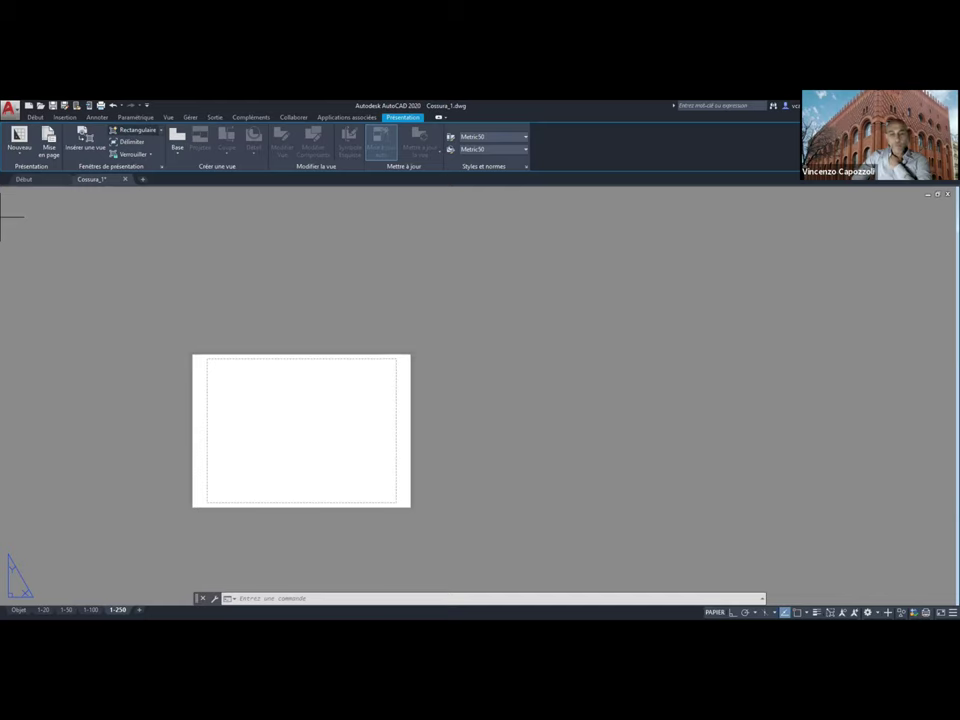
Create a new viewport on the 1-250 sheet and work inside it
left_click(271, 361)
left_click(356, 500)
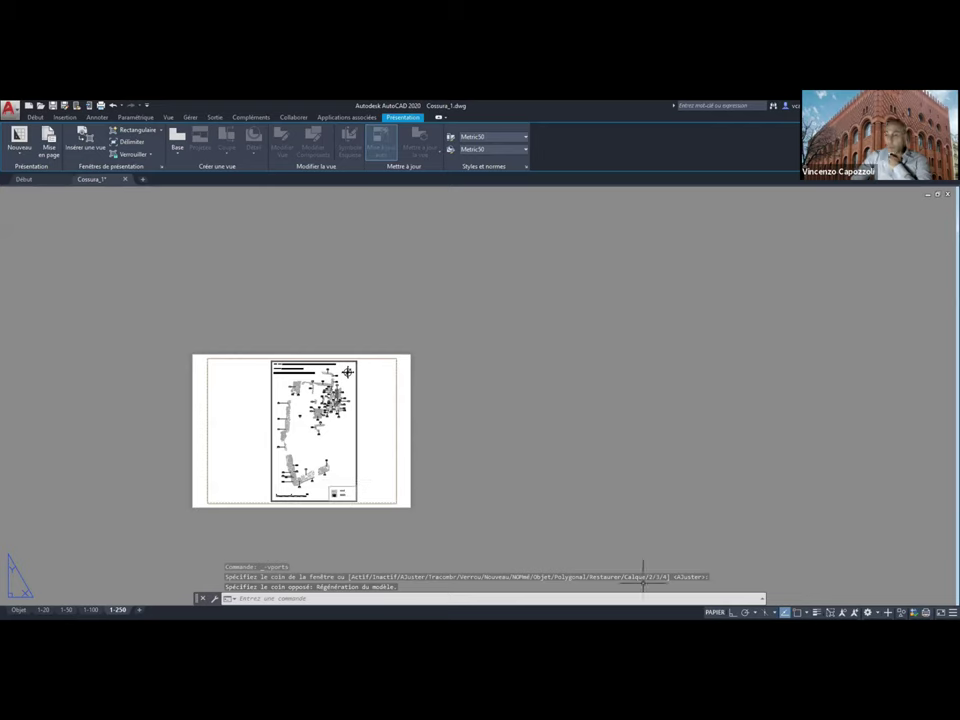
left_click(715, 611)
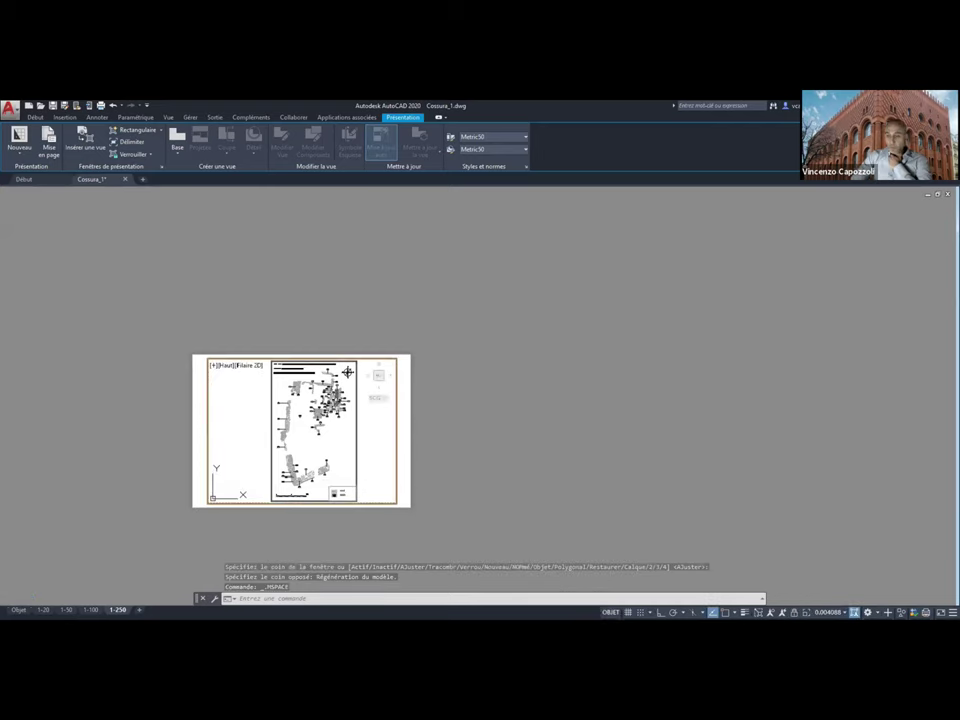
Browse the viewport scale list to Custom to edit the drawing scales
left_click(822, 612)
scroll(836, 517, "down", 3)
scroll(836, 517, "down", 3)
scroll(836, 517, "down", 1)
key("Up")
key("Up")
key("Up")
key("Down")
key("Down")
key("Down")
key("Up")
key("Up")
key("Up")
key("Down")
key("Down")
key("Down")
key("Down")
key("Down")
key("Down")
key("Up")
key("Up")
key("Up")
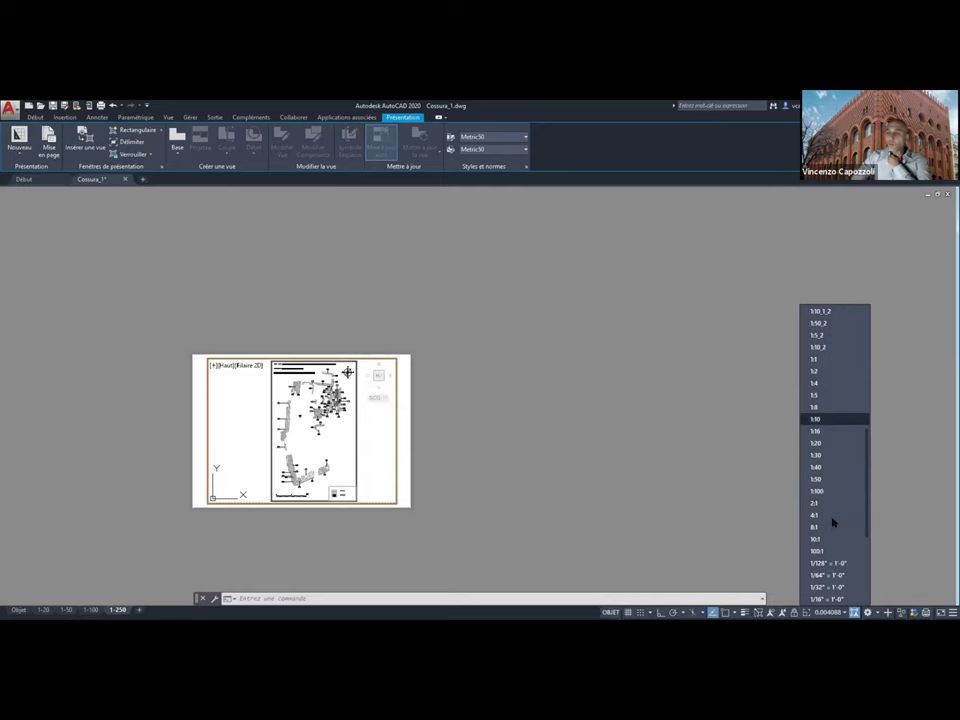
scroll(850, 528, "down", 5)
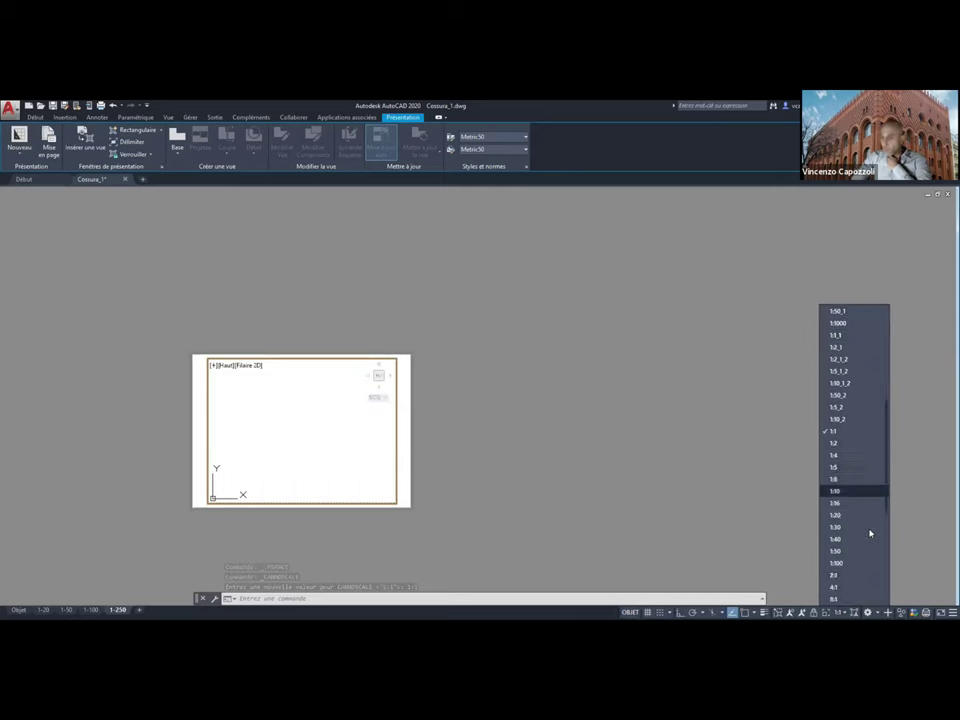
scroll(870, 533, "down", 2)
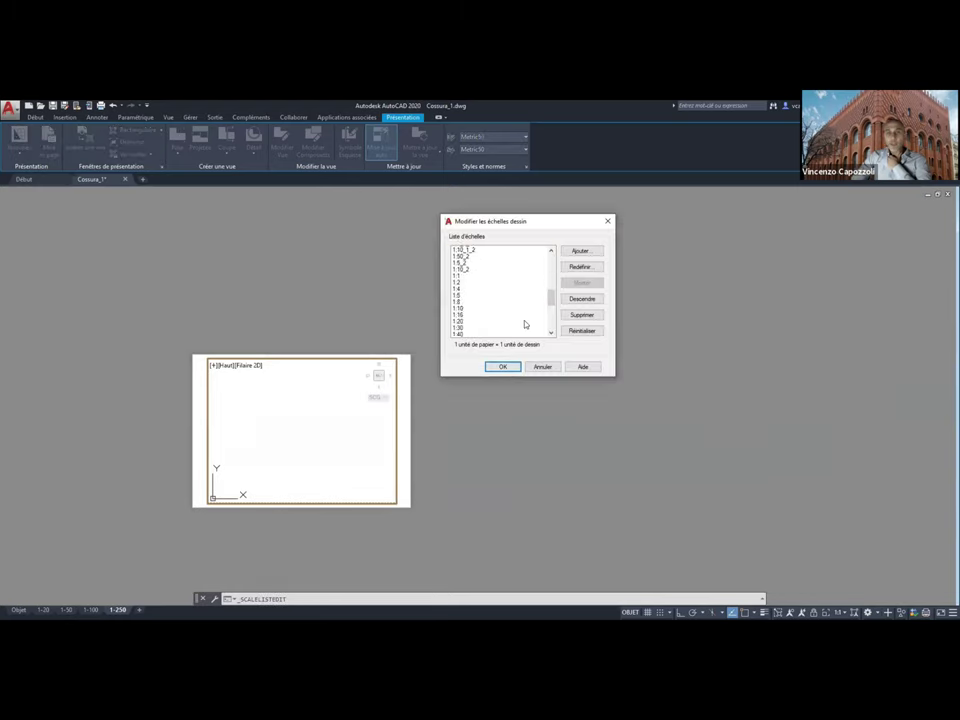
Add a new scale named 1:250 with 1 paper unit = 250 drawing units
left_click(506, 269)
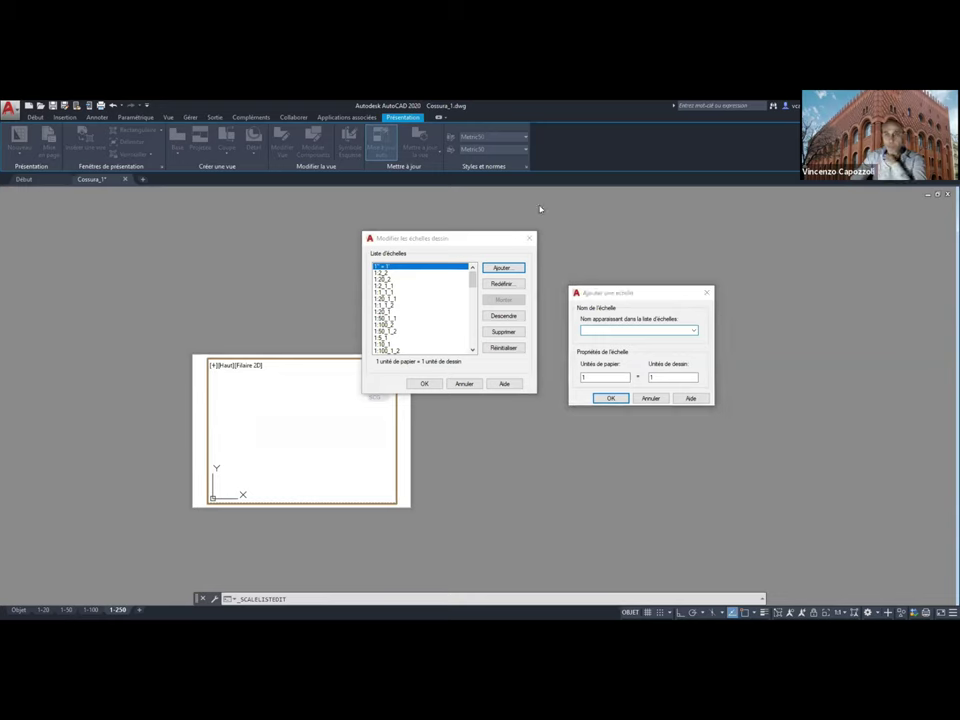
left_click_drag(620, 292, 595, 247)
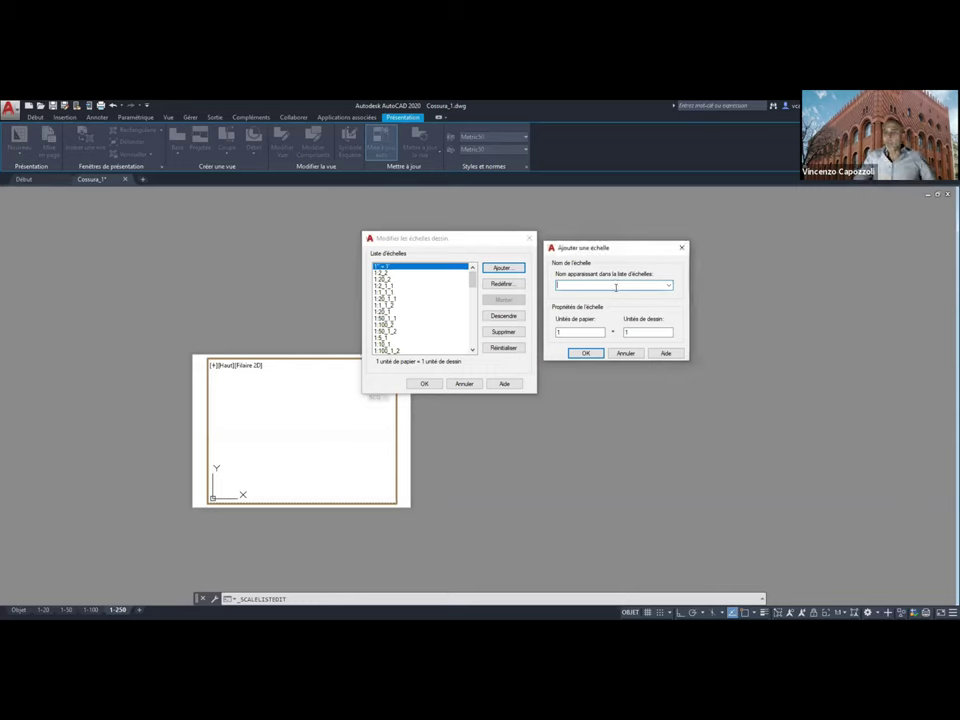
type("1:")
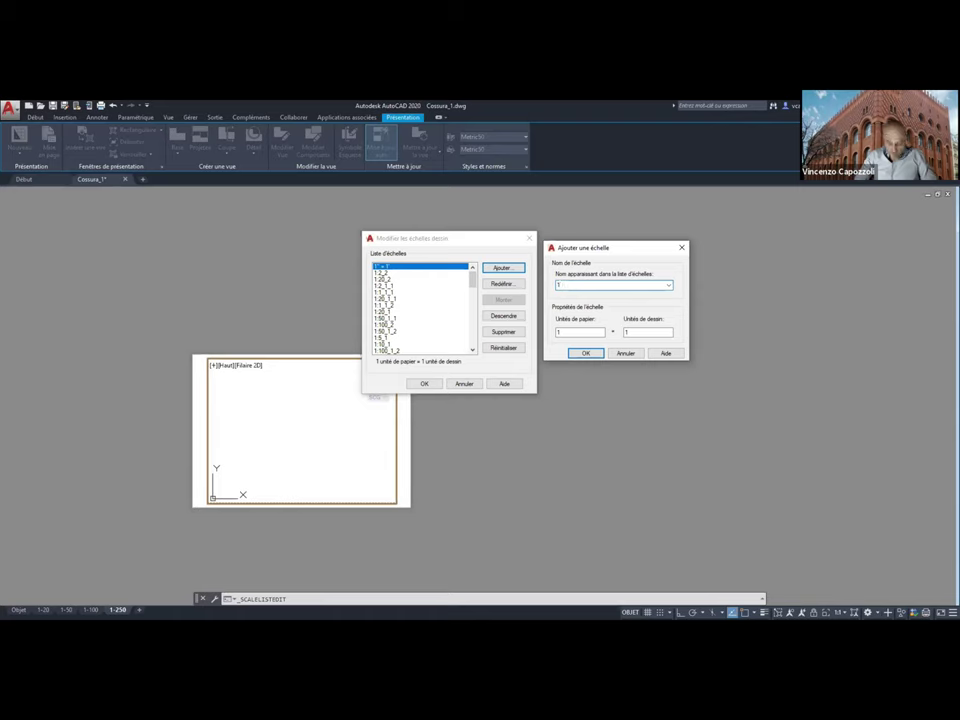
type("250")
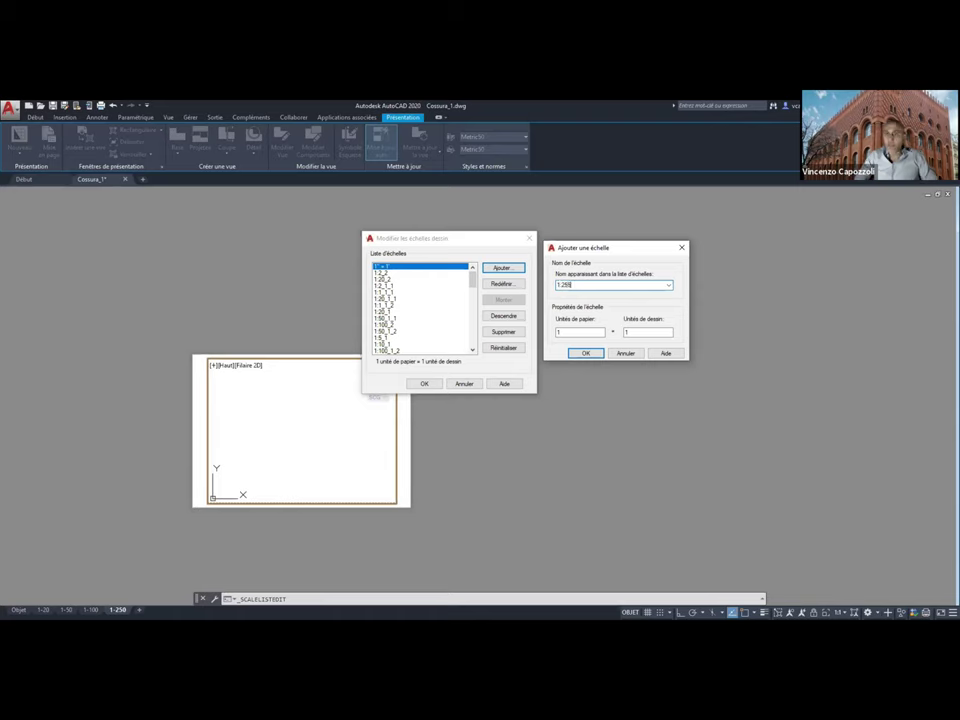
double_click(580, 332)
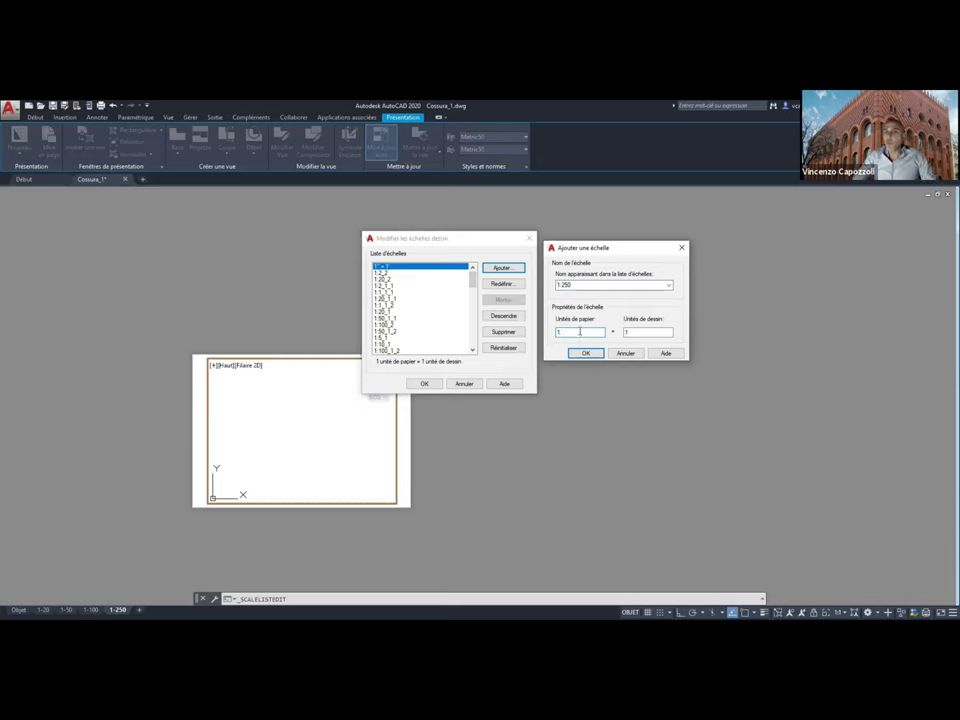
left_click(645, 332)
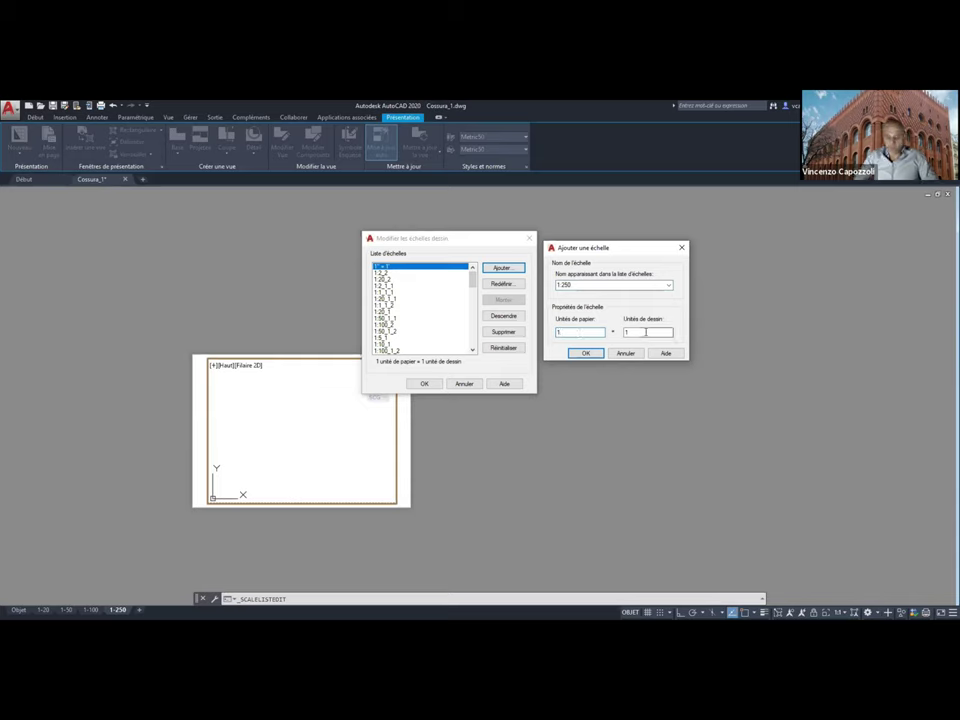
type("250")
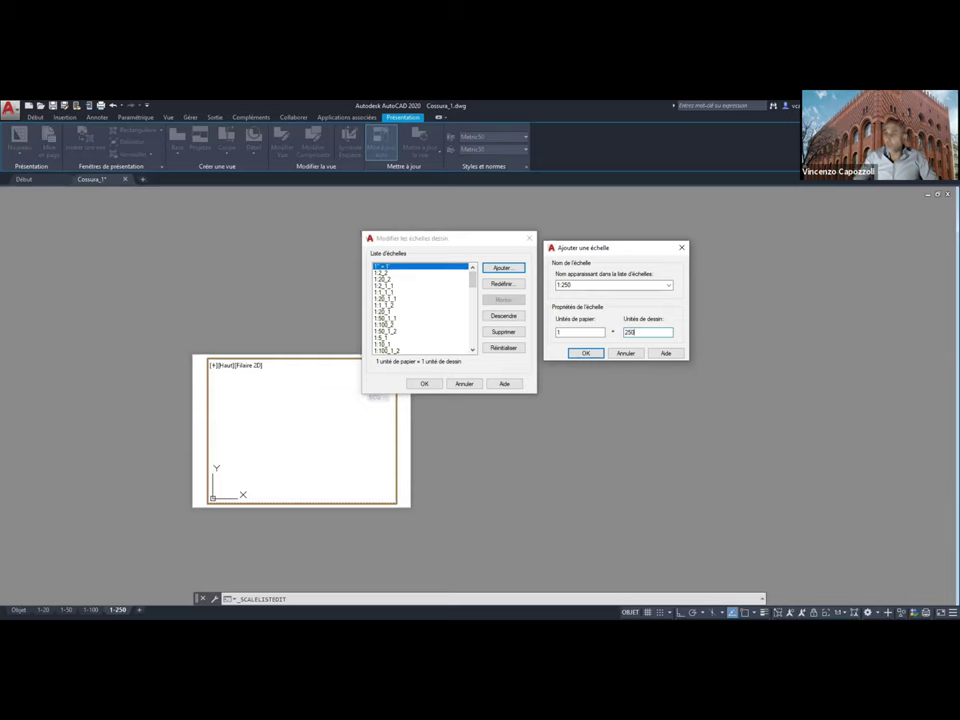
left_click(585, 354)
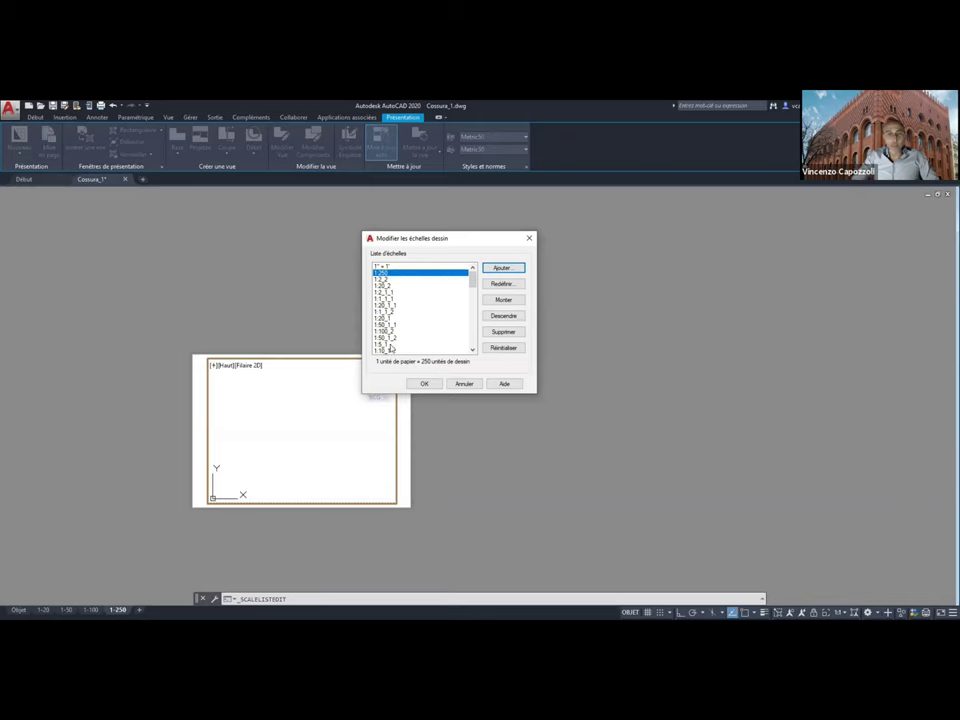
Reposition 1:250 directly after 1:100 in the scale list and save the changes
scroll(390, 347, "down", 3)
scroll(385, 350, "down", 3)
scroll(380, 352, "down", 3)
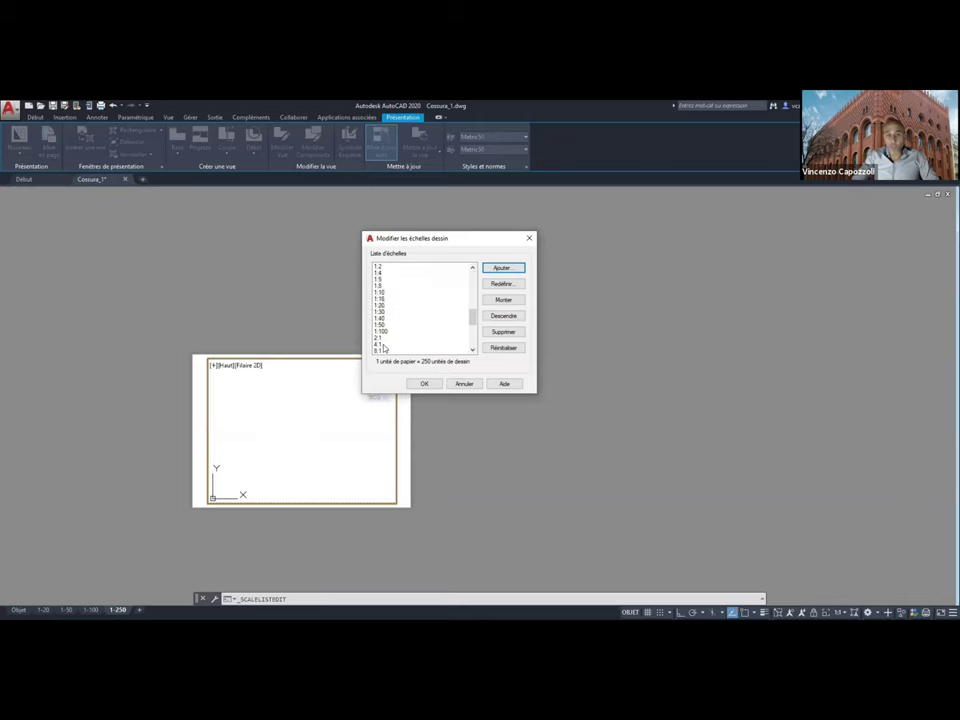
scroll(378, 330, "up", 5)
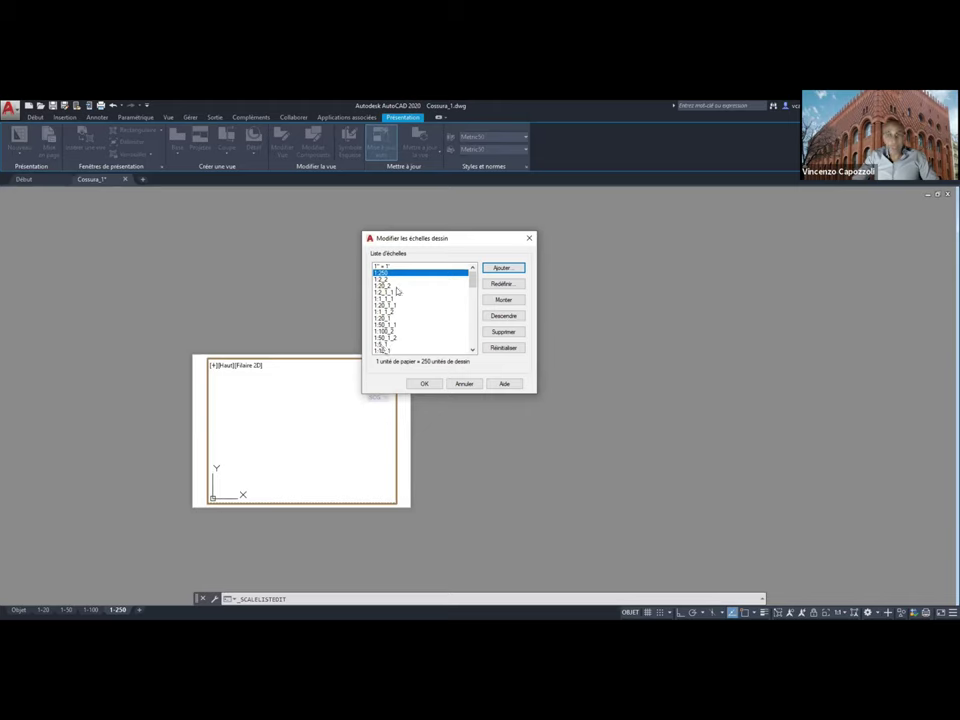
left_click(498, 317)
left_click(498, 318)
left_click(498, 319)
left_click(498, 318)
left_click(498, 318)
left_click(498, 318)
left_click(498, 318)
left_click(498, 320)
left_click(498, 320)
left_click(498, 320)
left_click(498, 320)
left_click(498, 320)
left_click(498, 320)
left_click(498, 320)
left_click(498, 320)
left_click(497, 320)
left_click(497, 320)
left_click(497, 320)
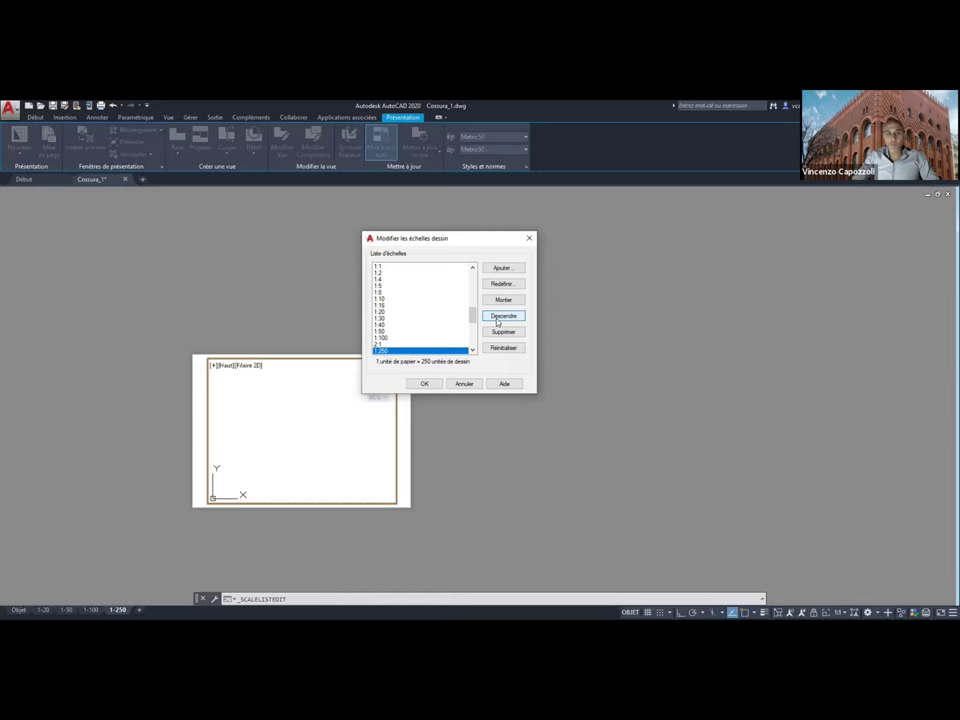
left_click(504, 300)
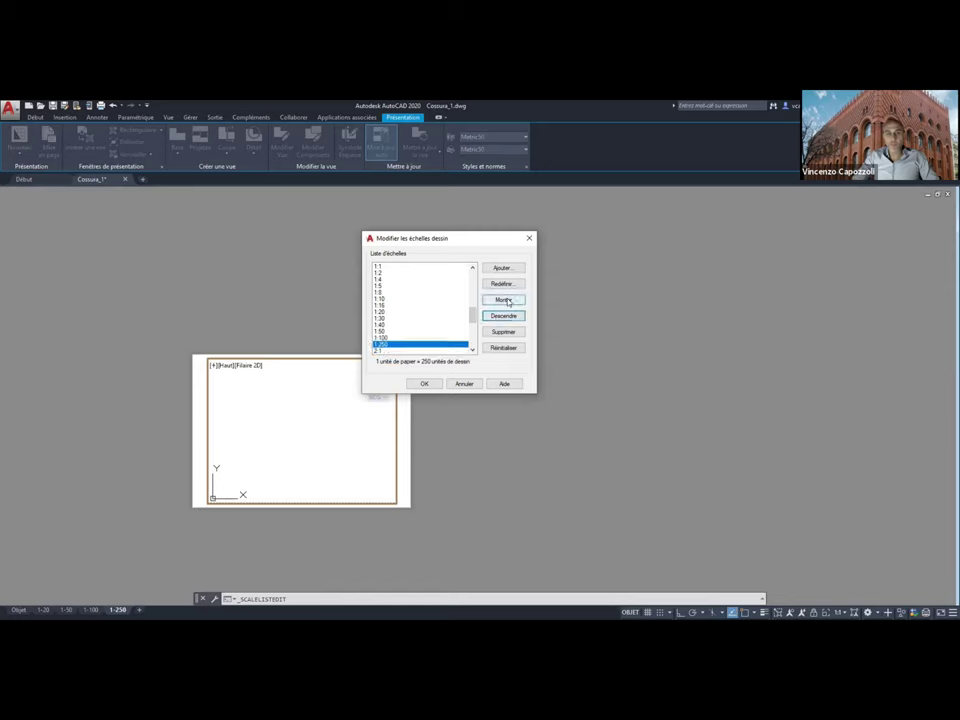
left_click(425, 384)
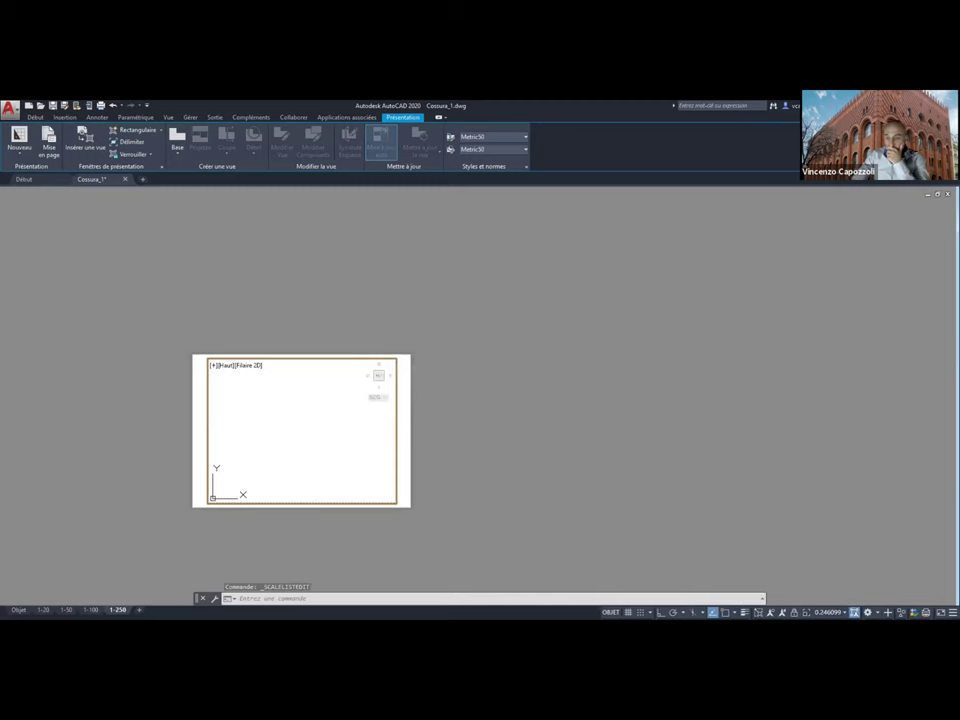
Inside the 1-250 viewport, zoom to the plan's full extents
double_click(279, 431)
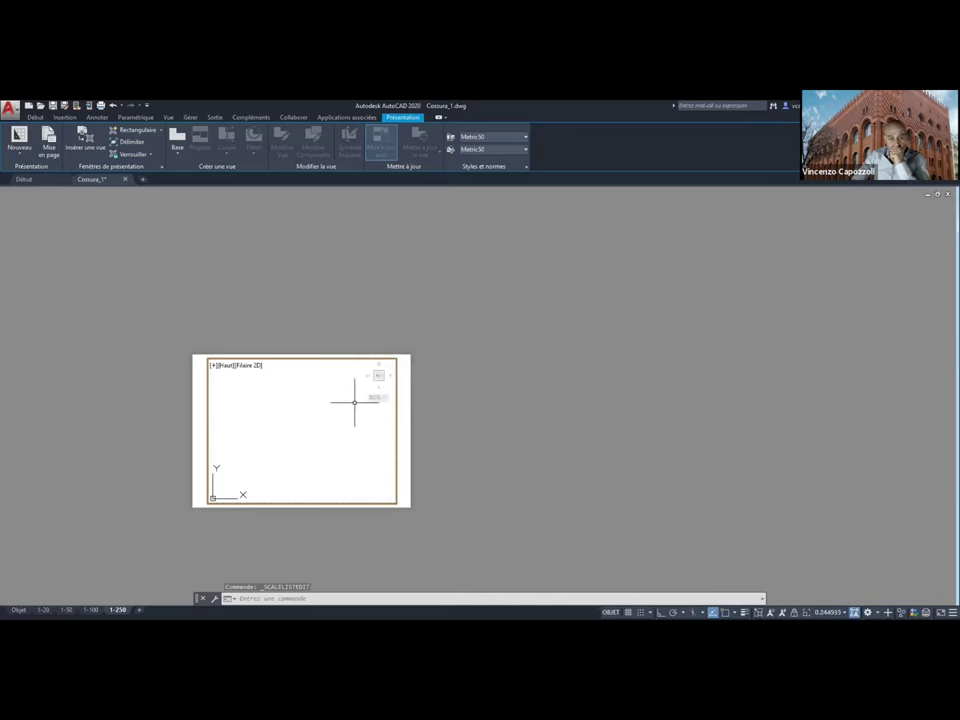
scroll(357, 405, "down", 2)
scroll(357, 408, "up", 2)
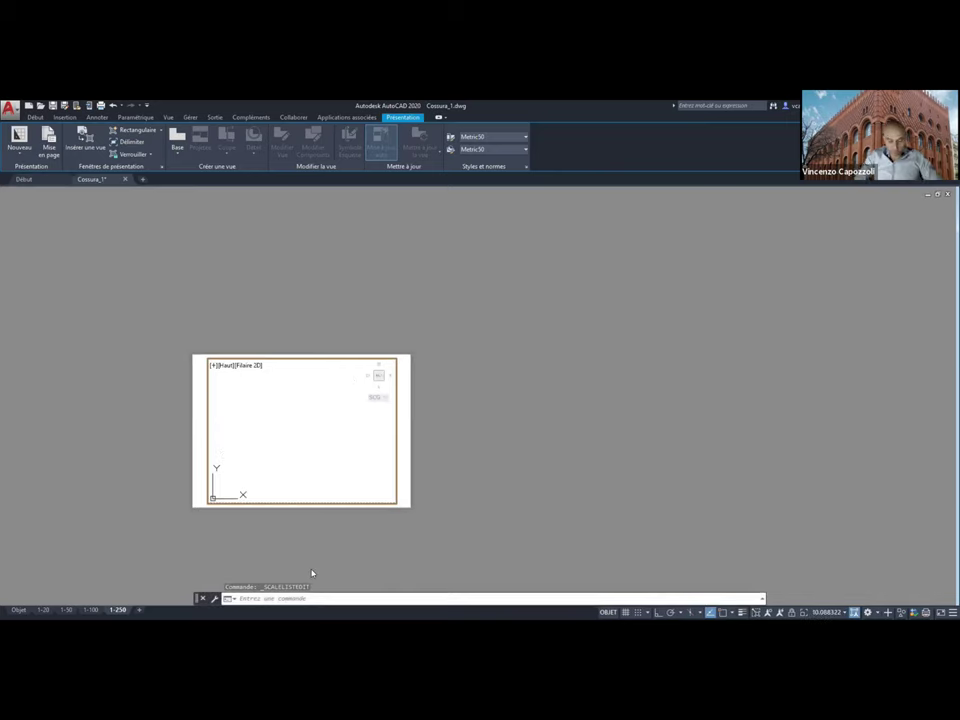
type("zoom")
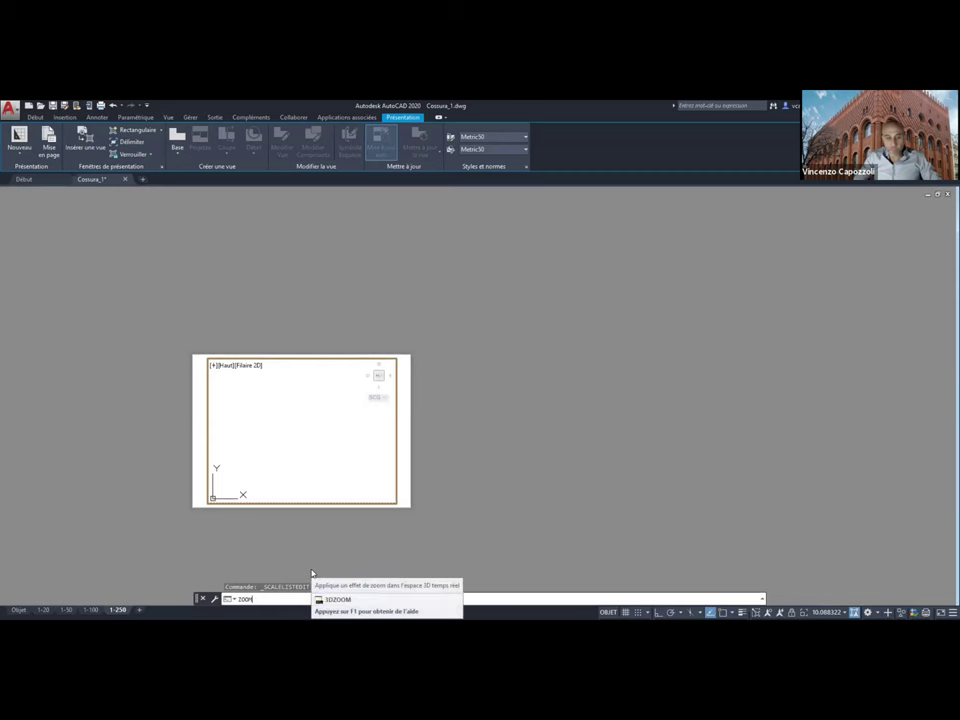
key("Return")
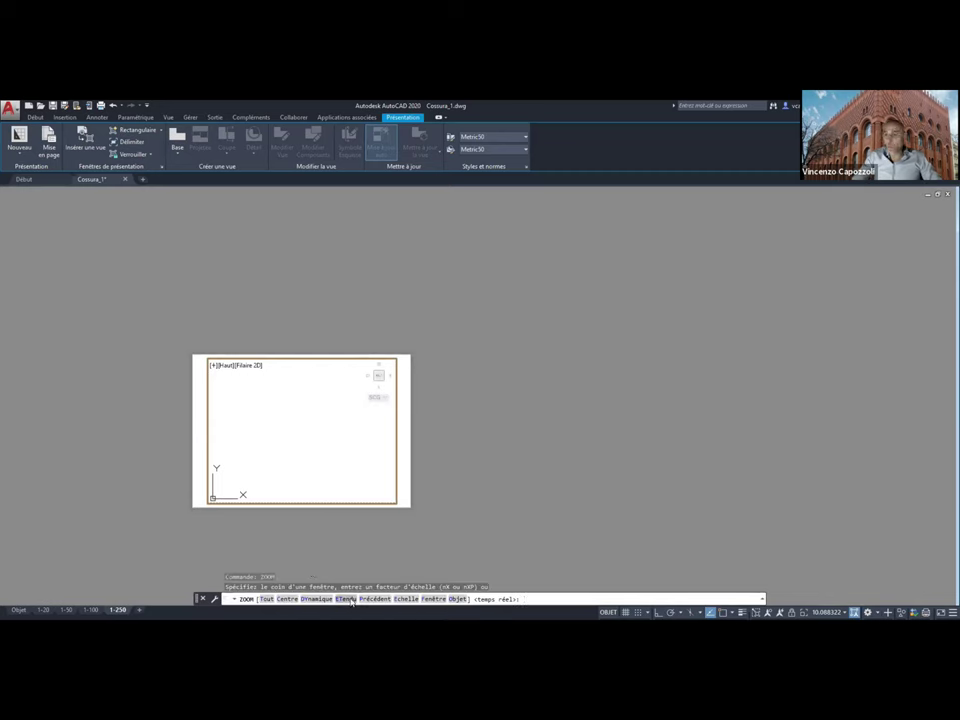
left_click(346, 599)
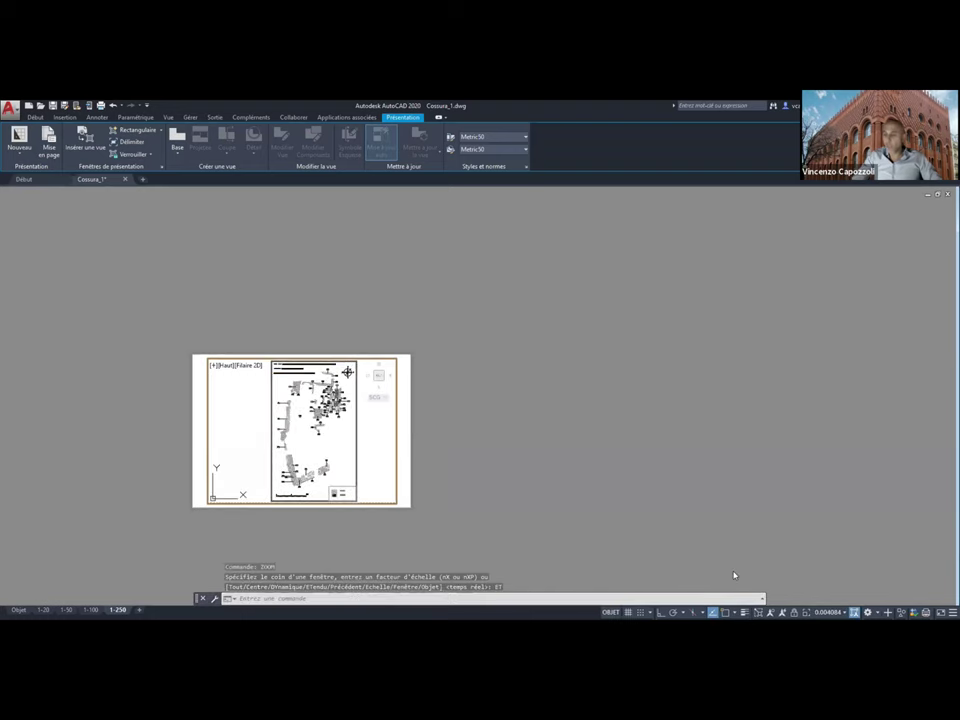
scroll(347, 372, "up", 2)
scroll(343, 396, "up", 2)
scroll(343, 396, "down", 2)
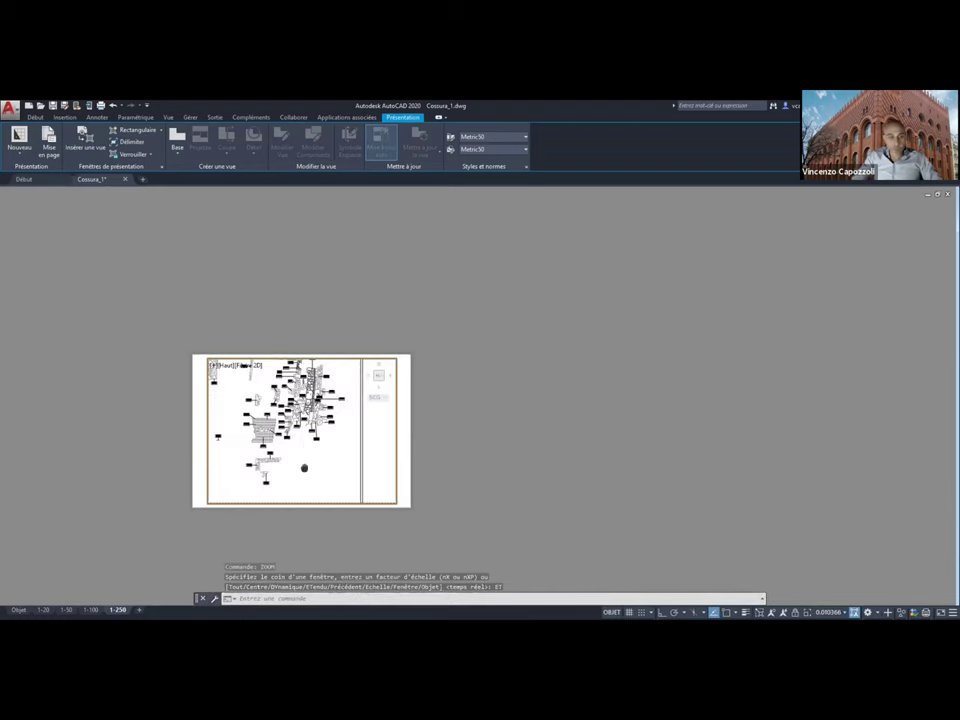
Set the viewport scale to 1:250 and shift the plan up to centre it
left_click(838, 613)
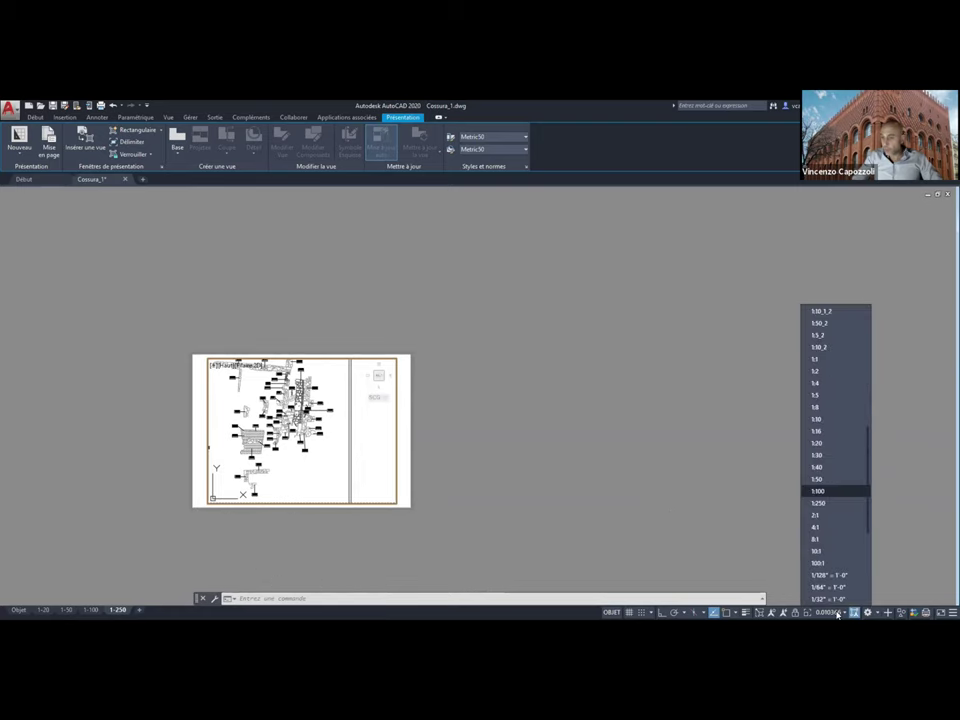
key("Down")
key("Return")
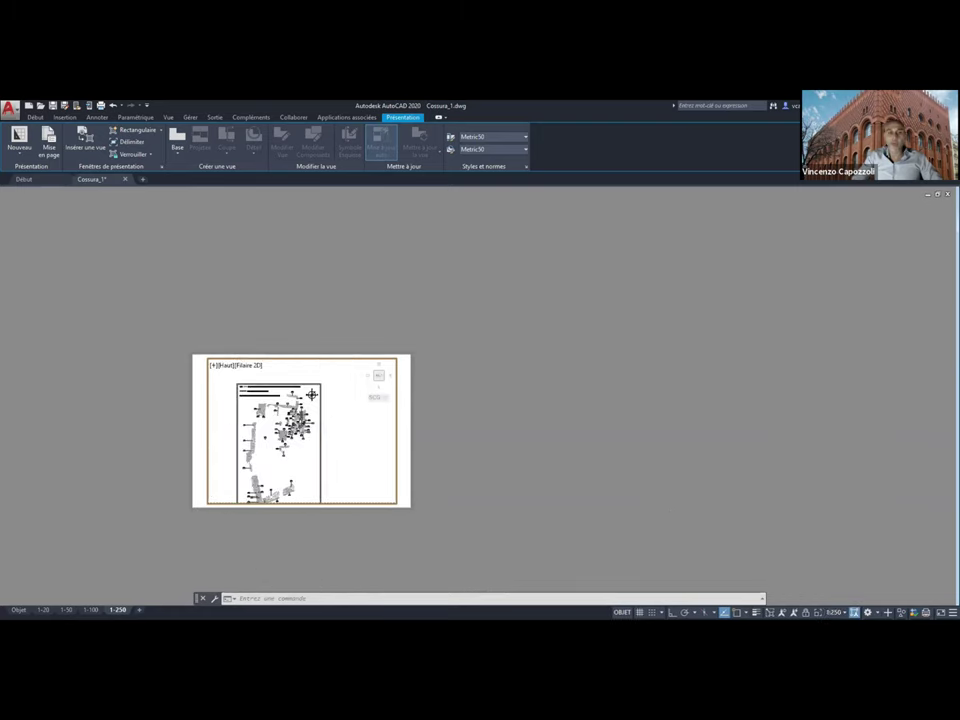
middle_click_drag(354, 428, 360, 409)
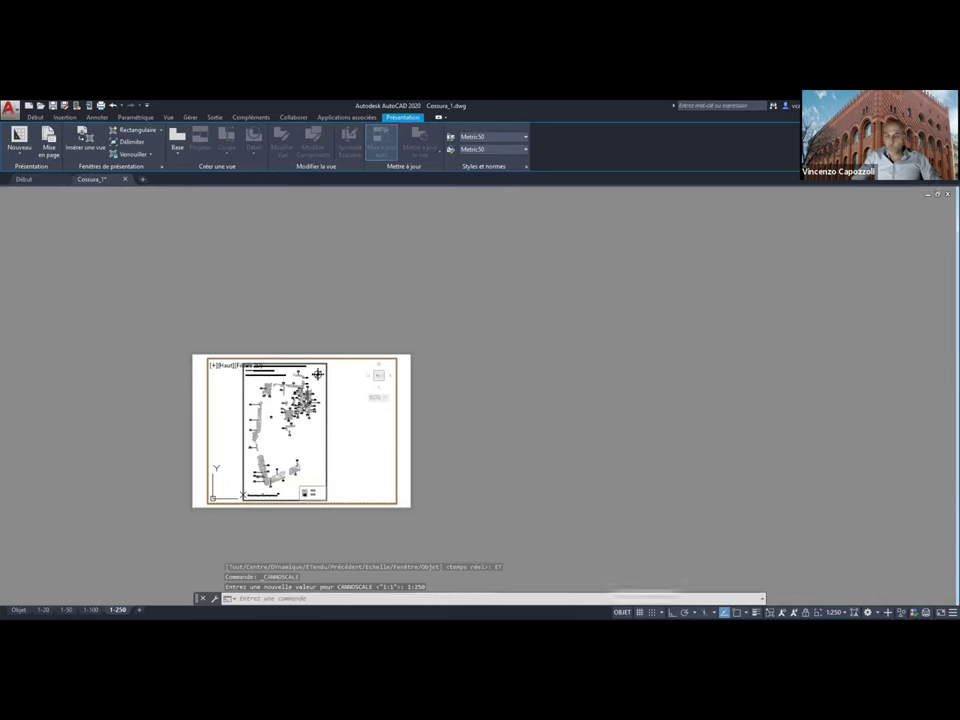
left_click(622, 612)
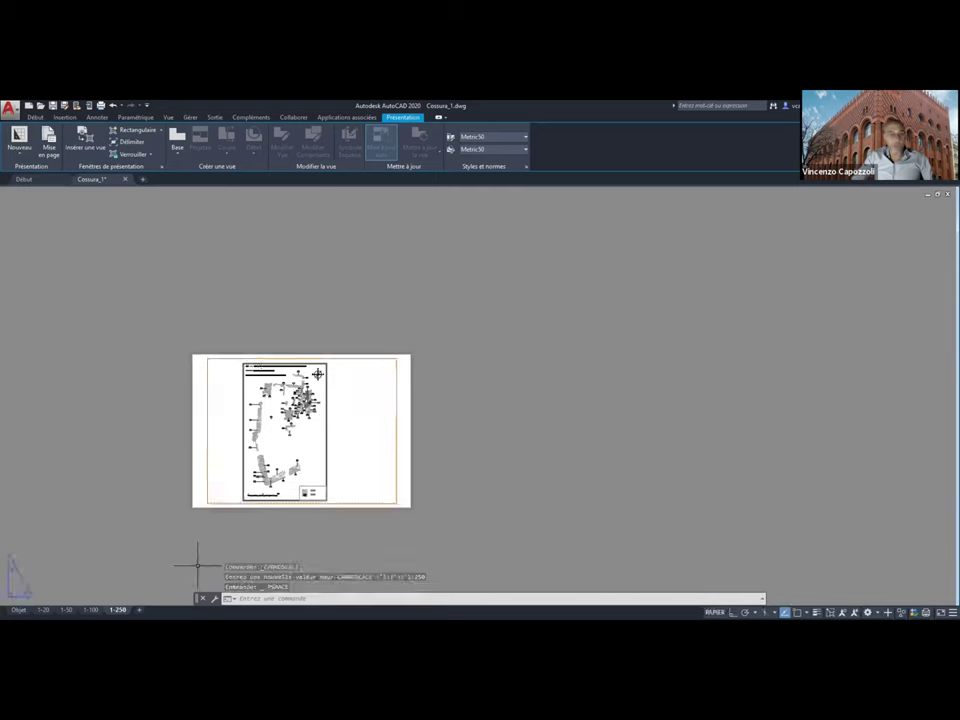
left_click(44, 610)
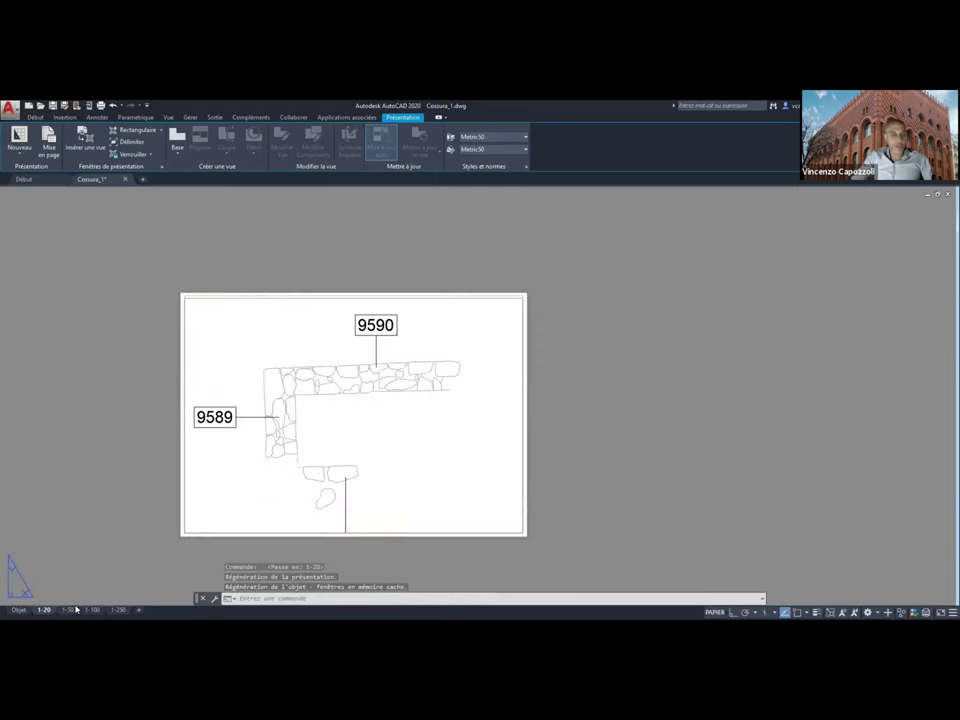
left_click(67, 610)
left_click(100, 612)
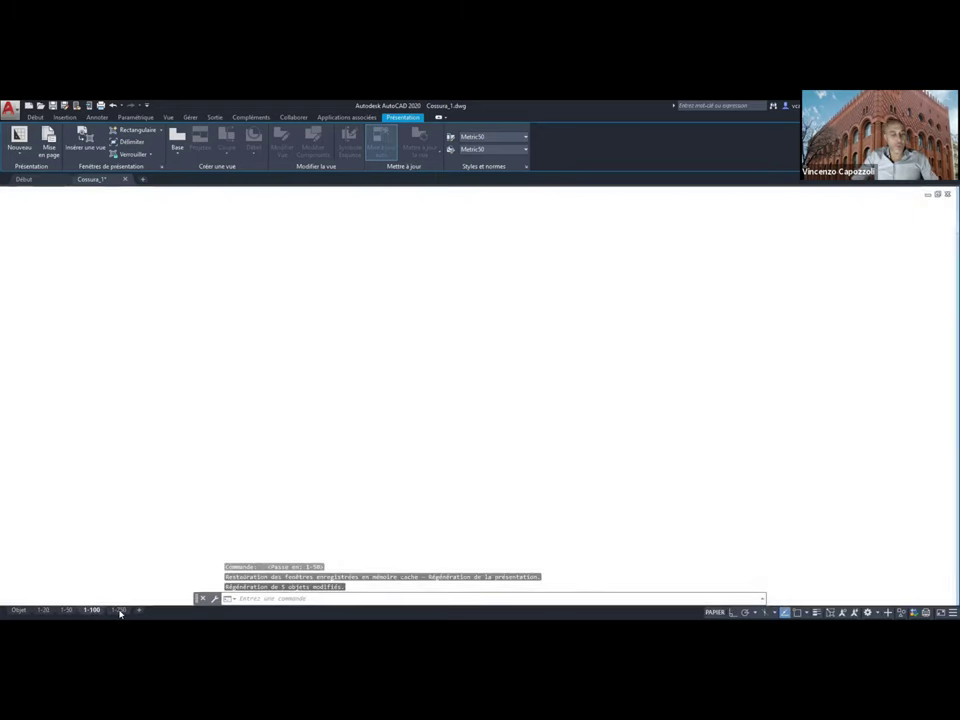
left_click(118, 610)
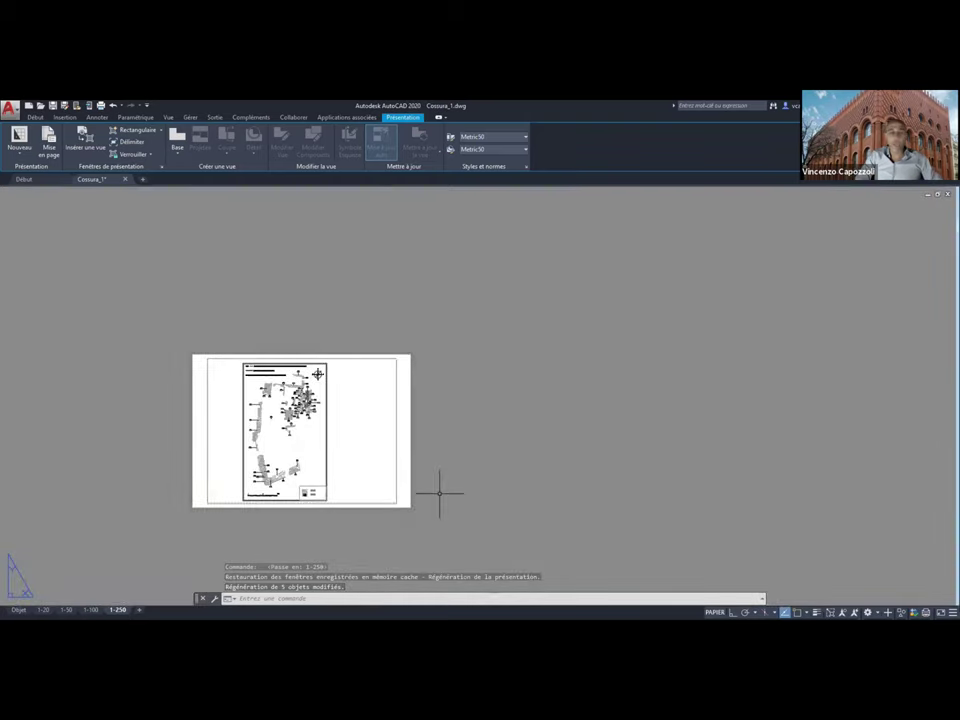